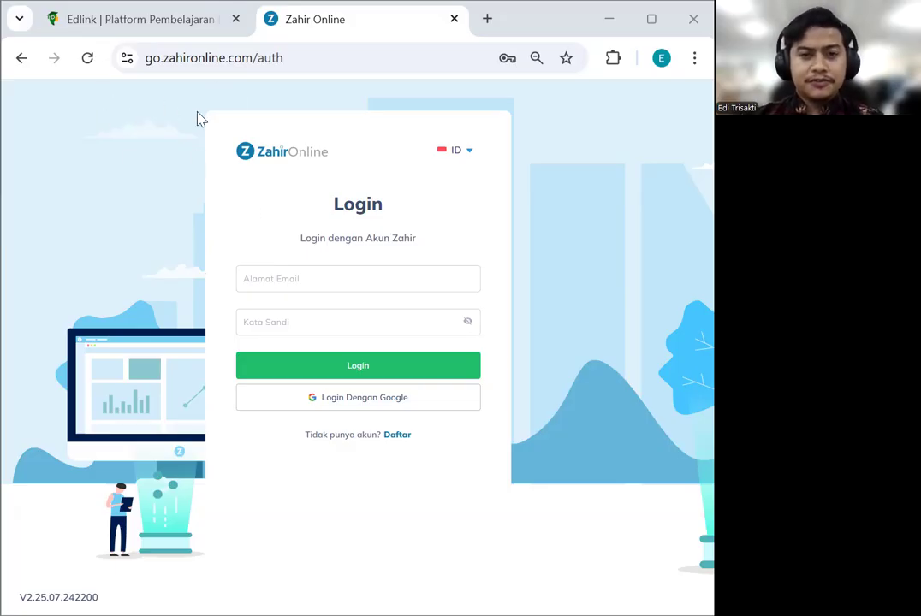
Sign in to Zahir Online with the saved account e-mail and its password
click(368, 278)
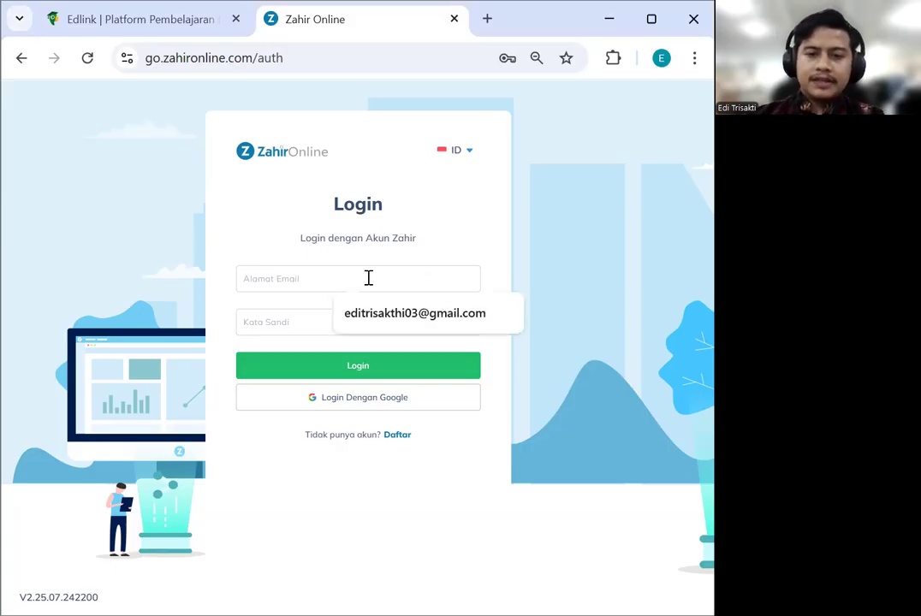
click(387, 319)
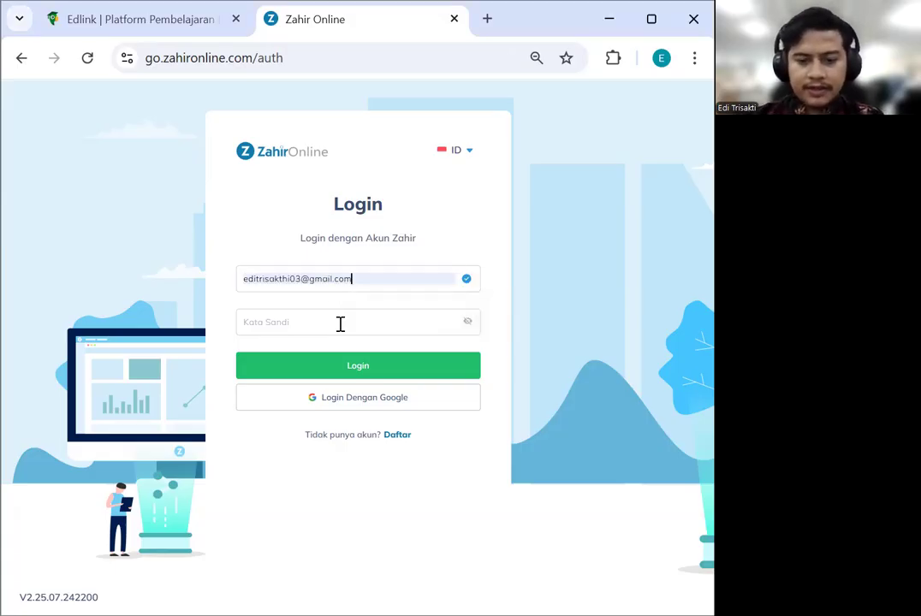
text(••)
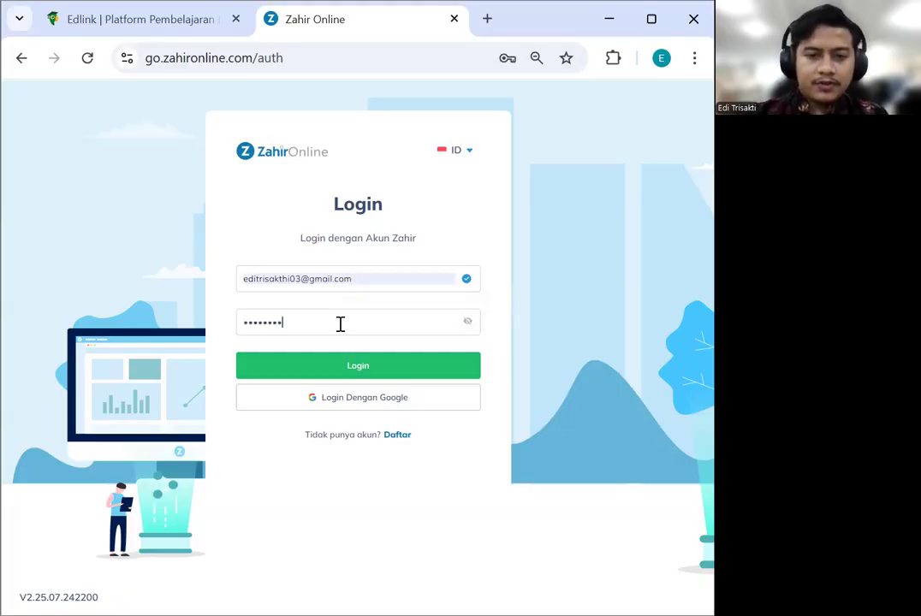
click(372, 364)
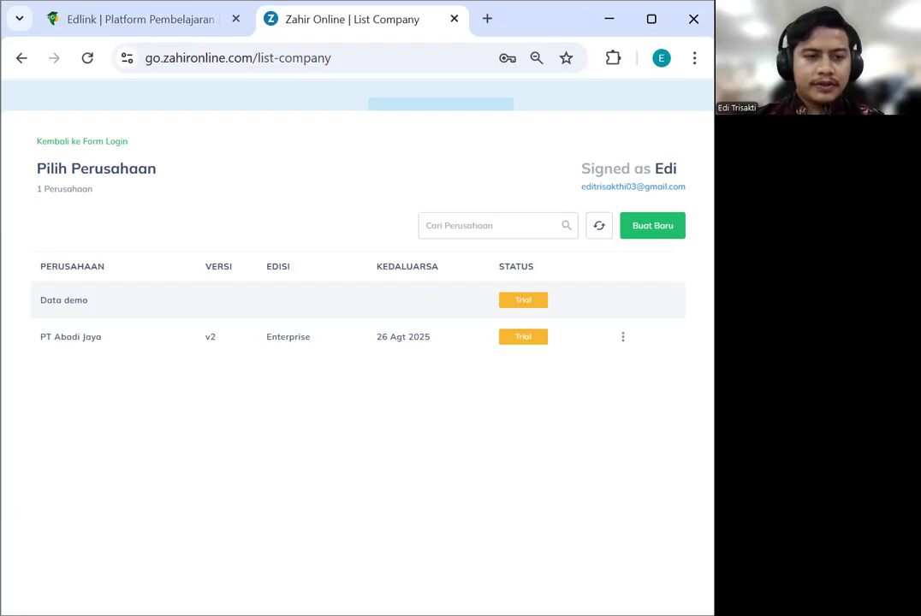
Create the company PT JAYA MOTOR with business type Perdagangan Dan Distribusi and save it
click(644, 233)
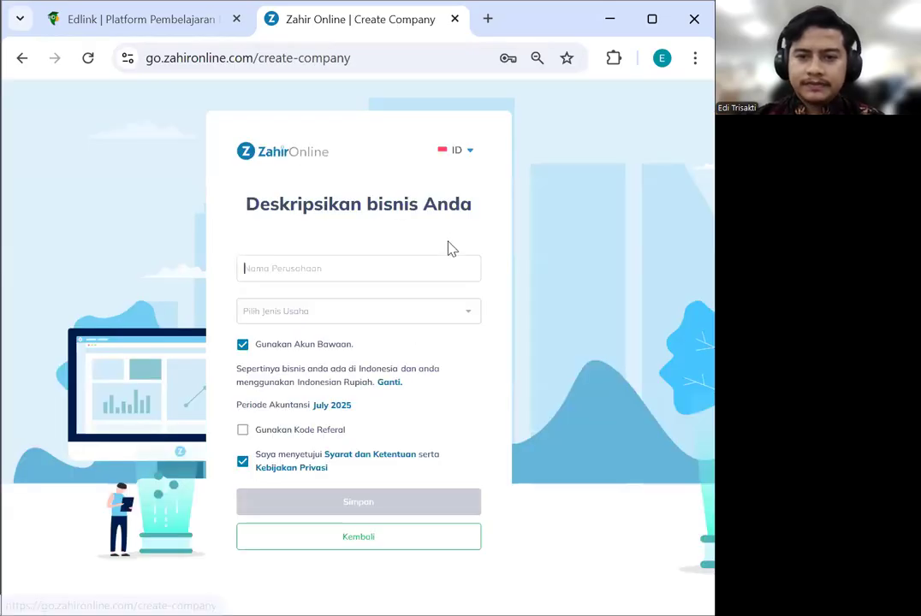
click(359, 268)
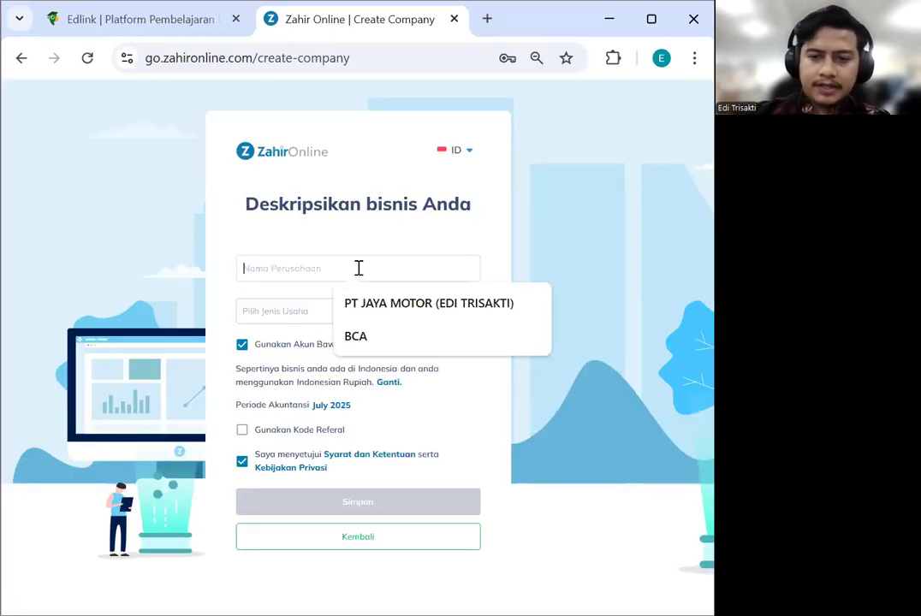
click(391, 308)
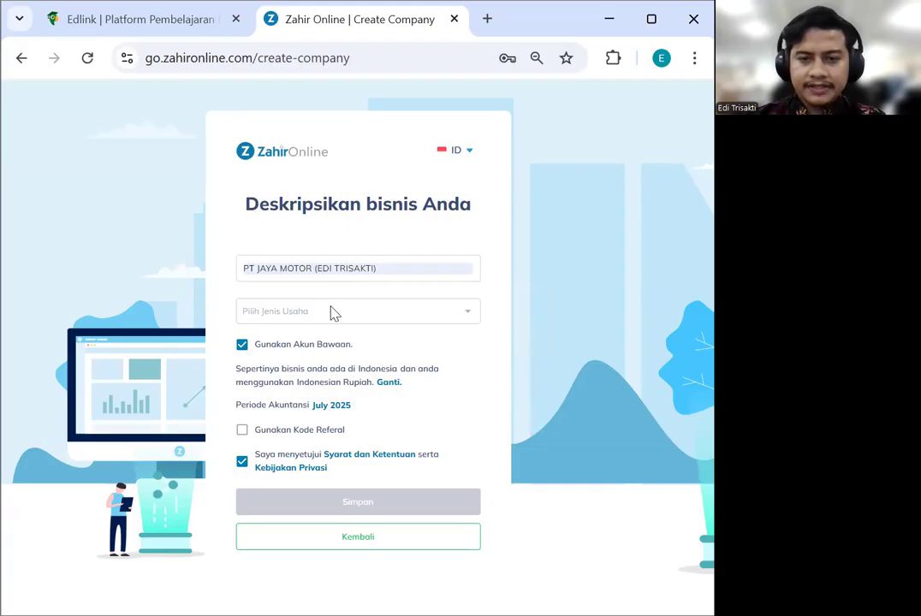
click(332, 313)
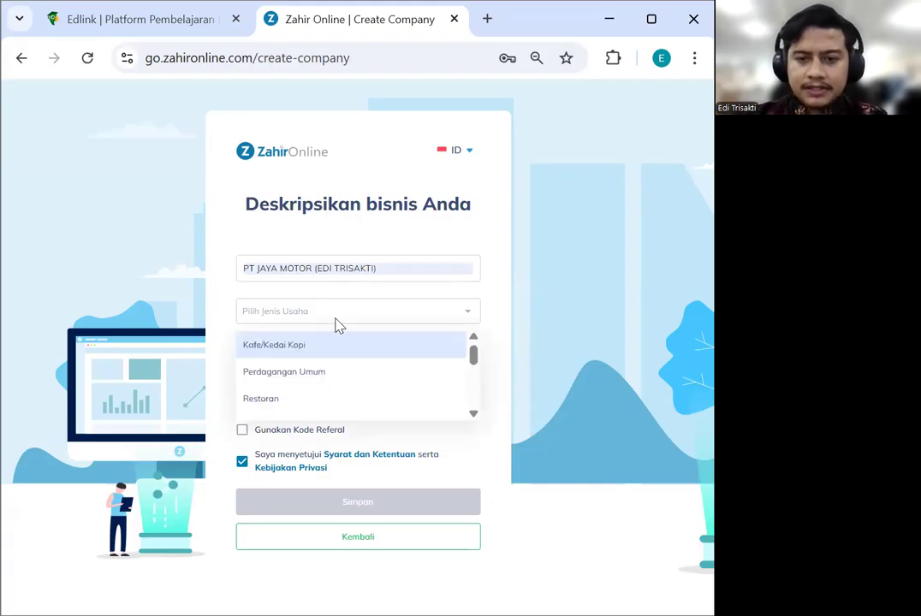
click(389, 268)
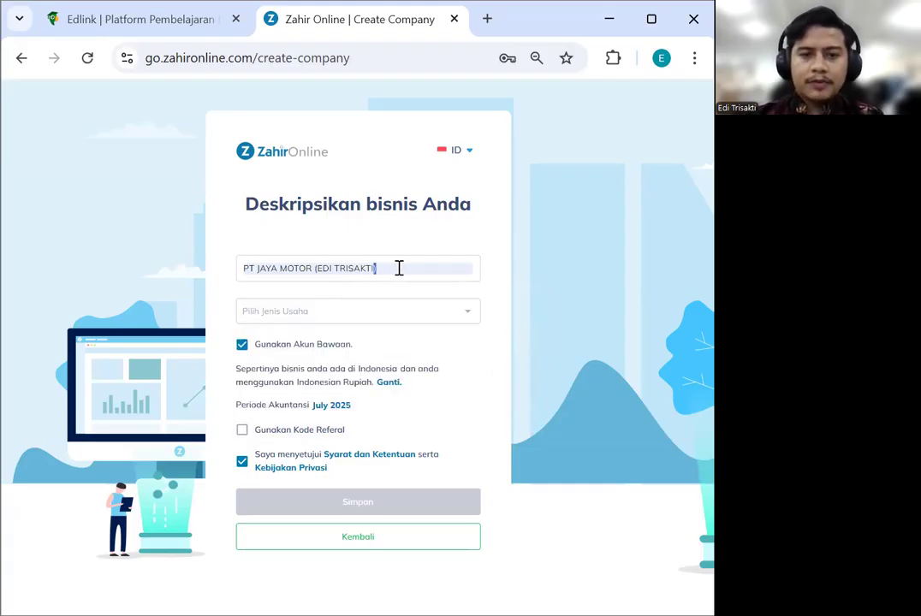
mouse_move(399, 269)
mouse_down()
mouse_move(311, 273)
mouse_move(377, 281)
mouse_move(390, 273)
mouse_up()
click(342, 317)
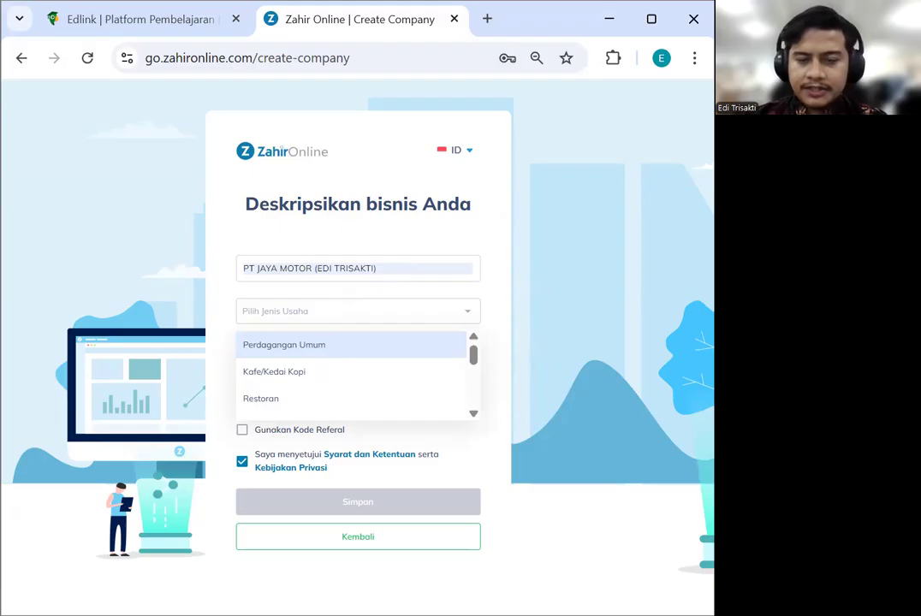
text(distr)
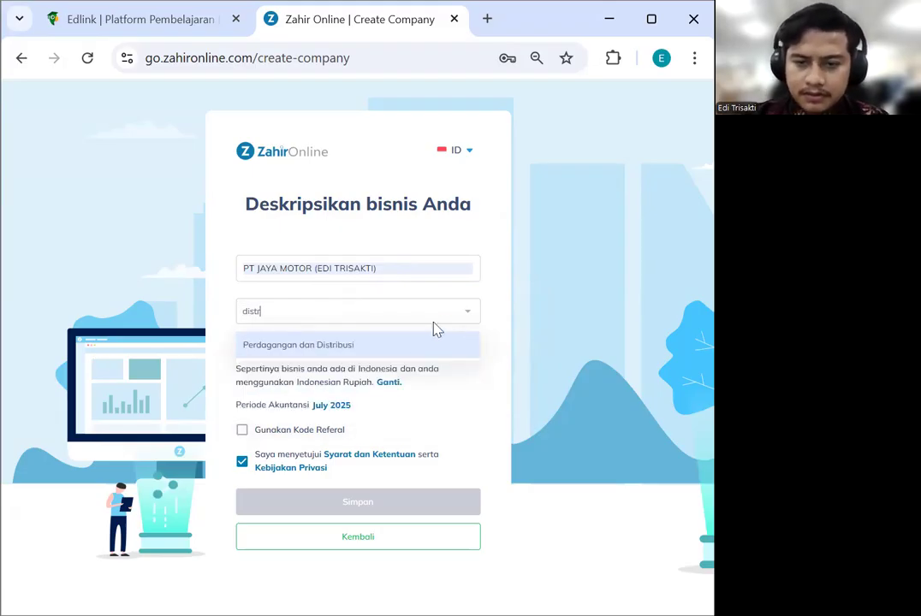
click(433, 346)
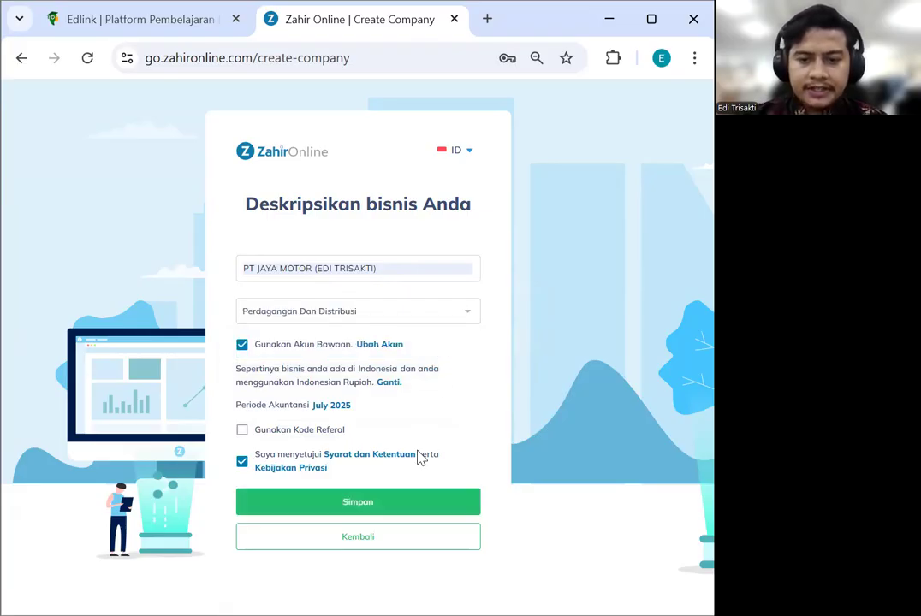
click(405, 501)
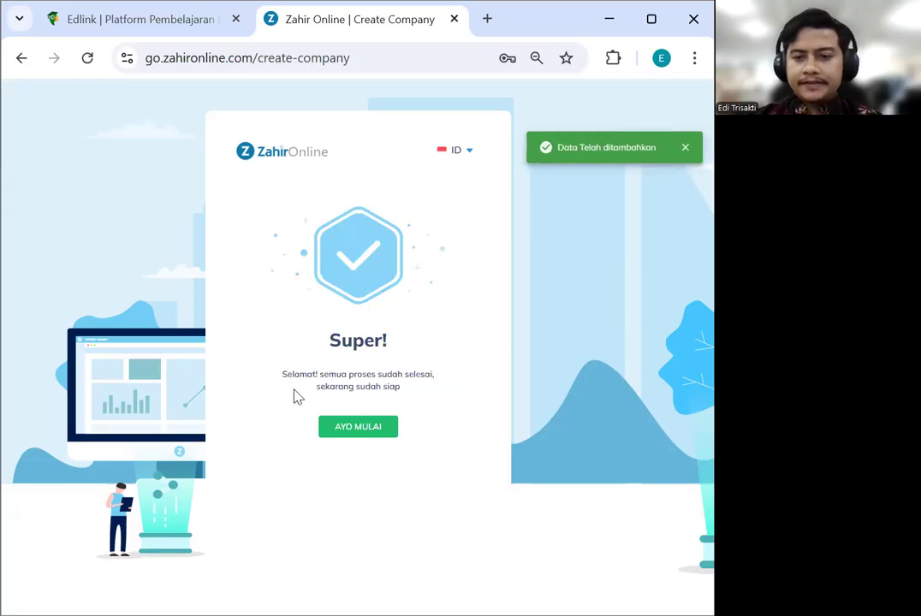
Enter the new company, dismissing the help offer and skipping the welcome tour
click(357, 427)
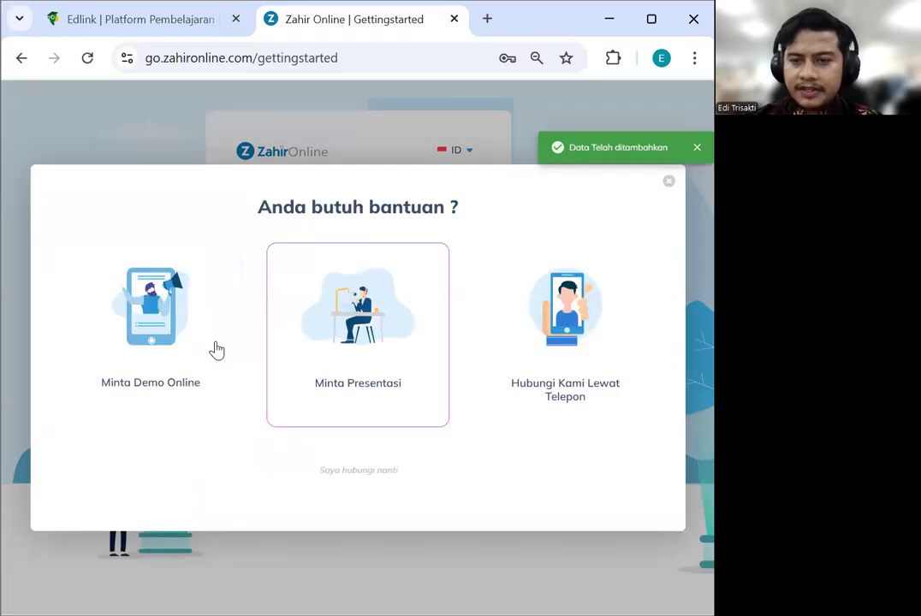
click(670, 182)
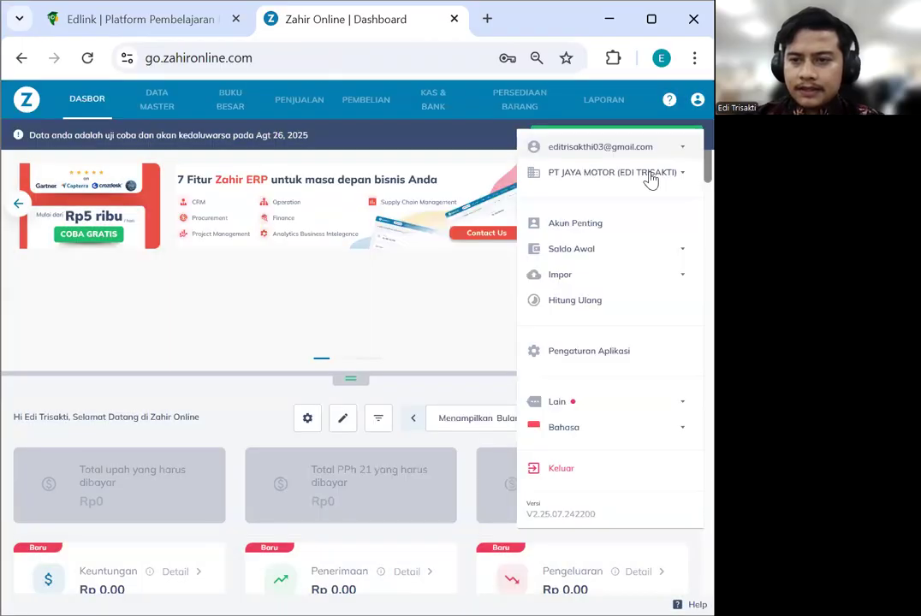
click(649, 177)
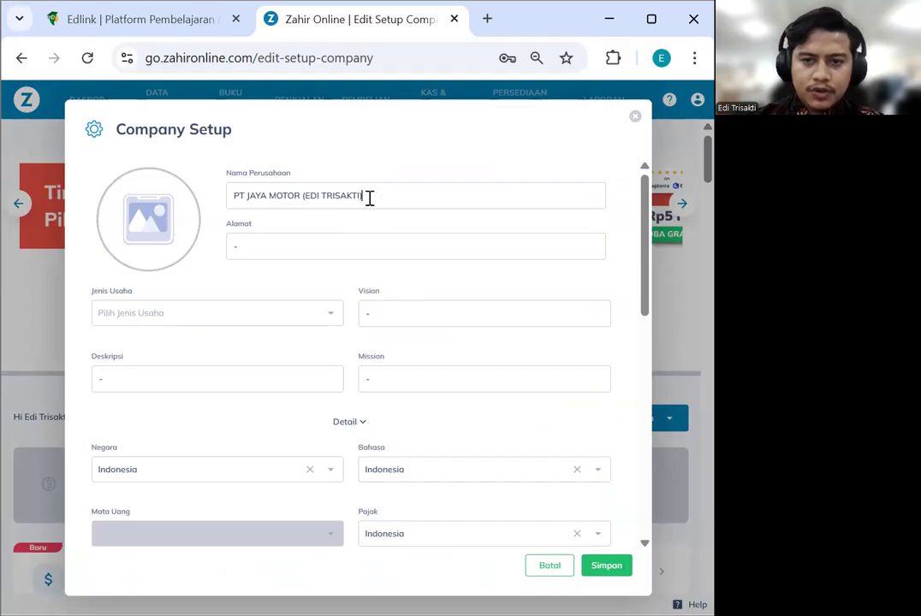
Replace the '-' placeholder address with the pasted company address
double_click(282, 249)
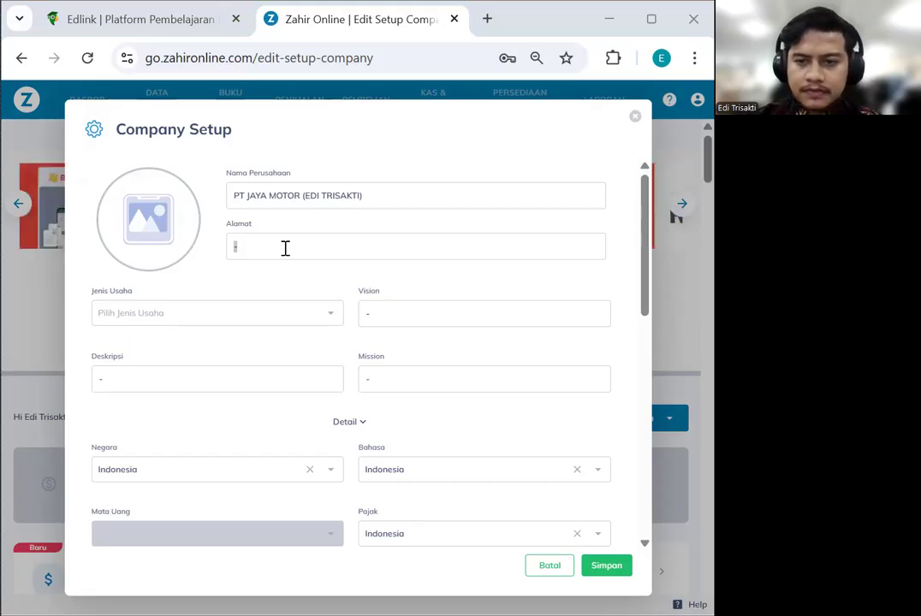
key(alt+Tab)
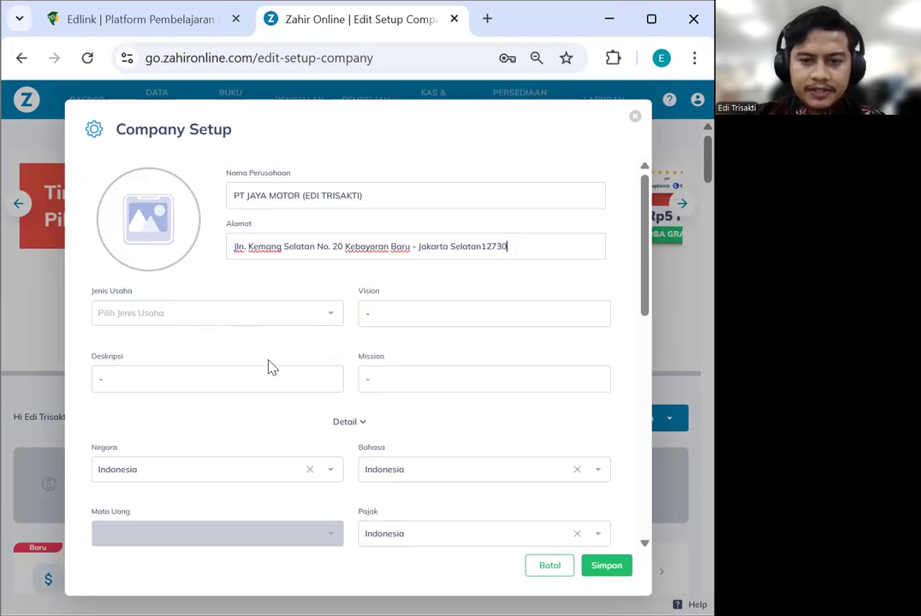
Set the business type to Trading and Distribution
click(223, 323)
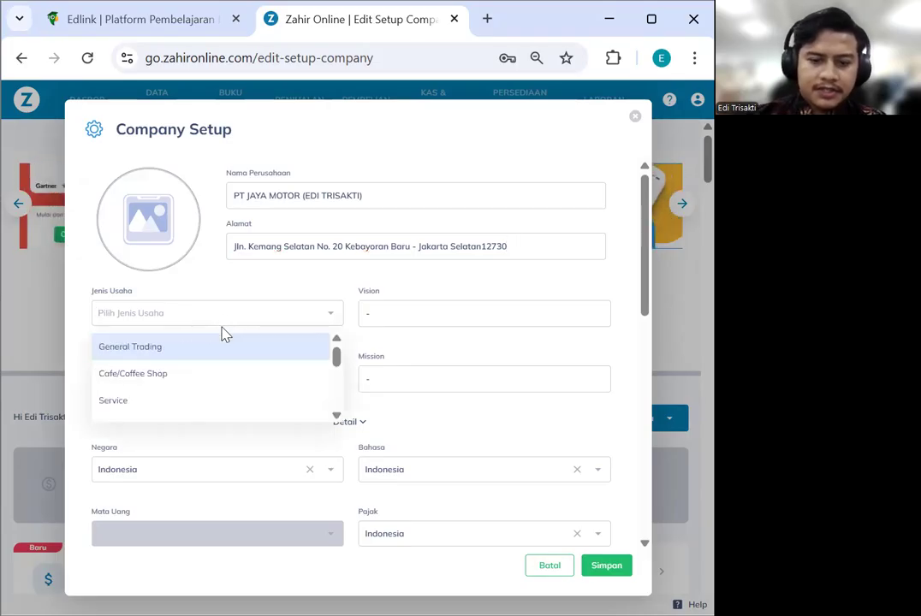
text(trading)
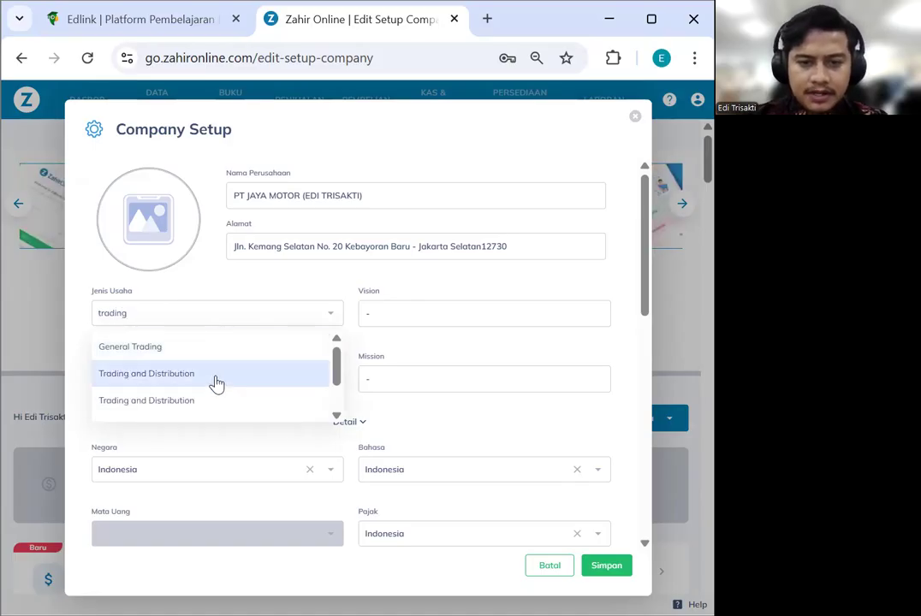
click(224, 368)
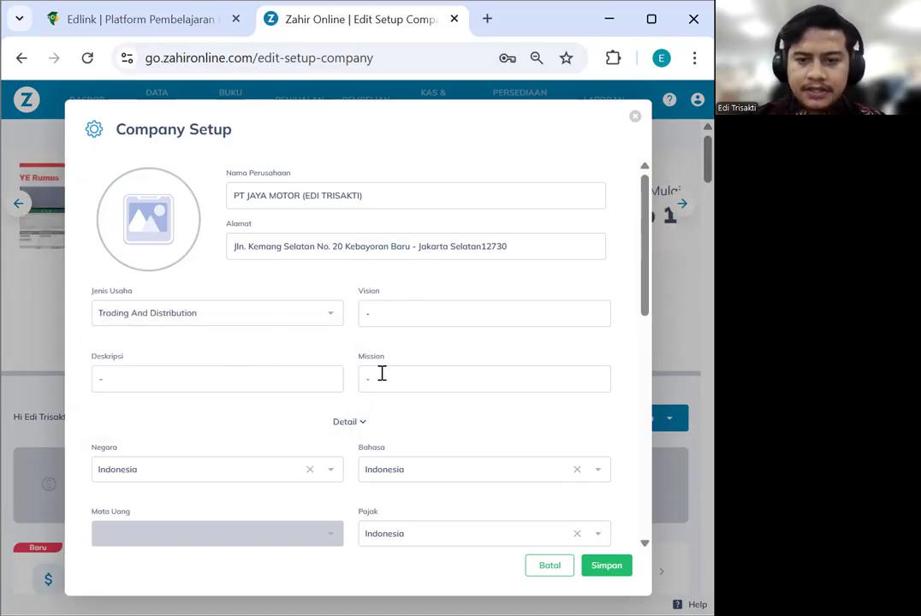
scroll(394, 387, down, 2)
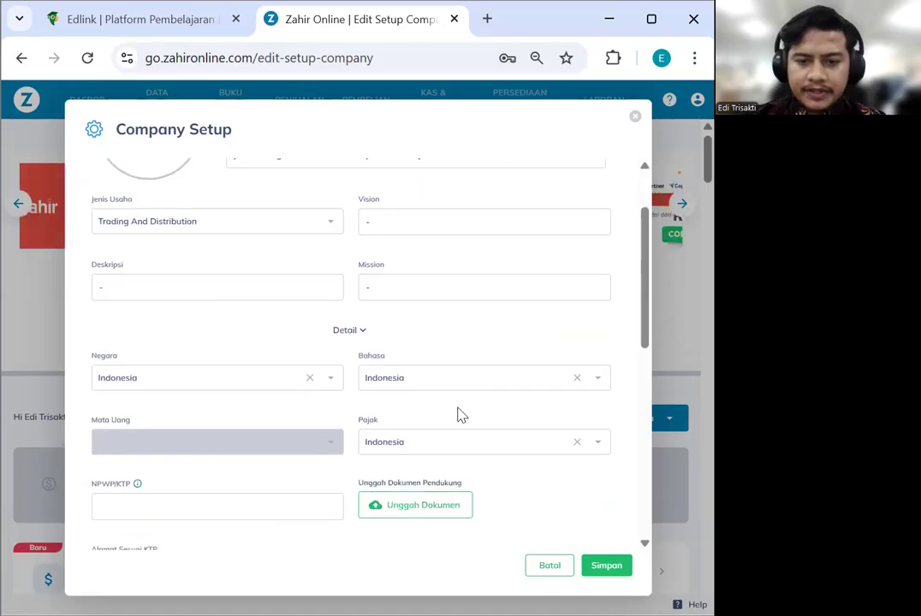
scroll(459, 414, down, 4)
scroll(459, 416, down, 4)
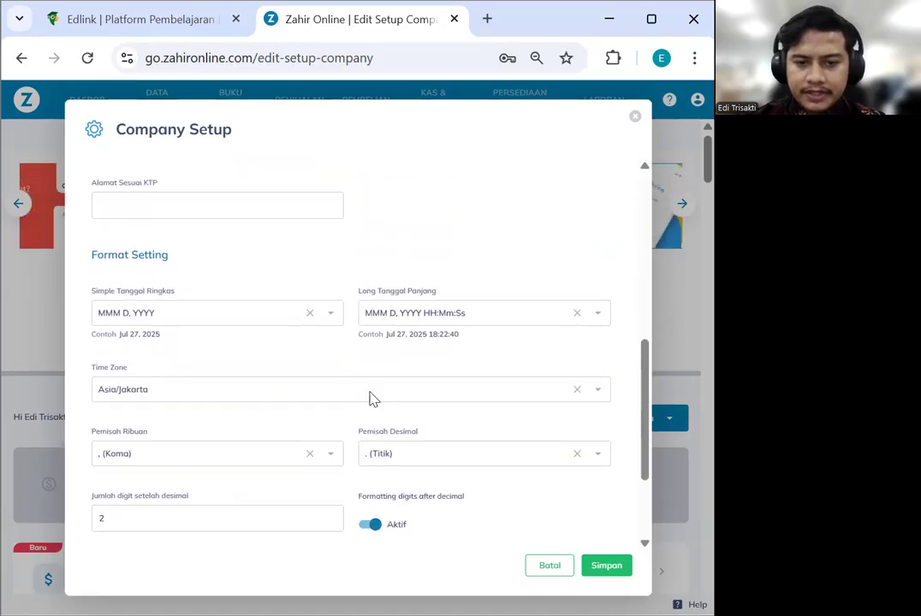
Set short date format to DD/MM/YYYY and long date format to DD/MM/YYYY HH:Mm:Ss
click(240, 322)
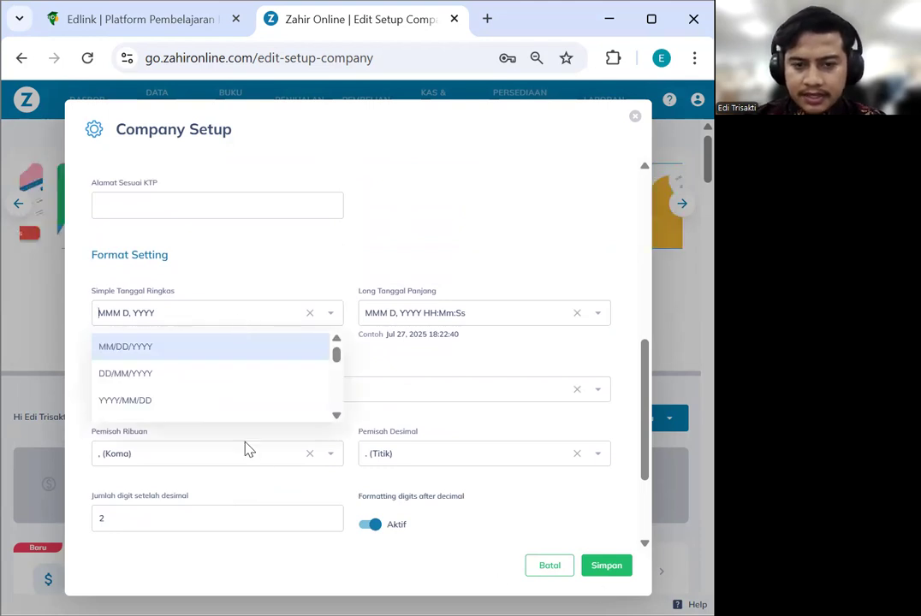
click(171, 387)
click(412, 319)
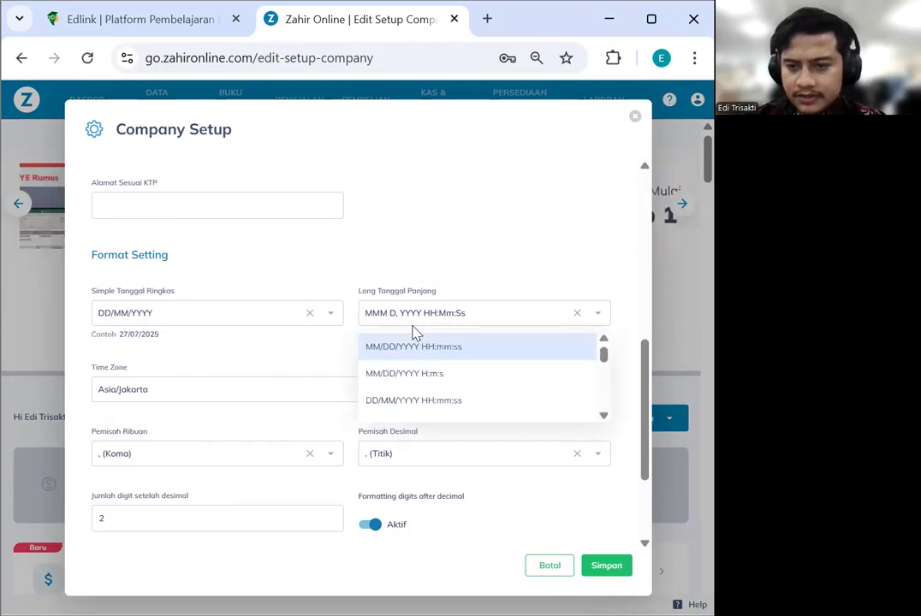
click(434, 404)
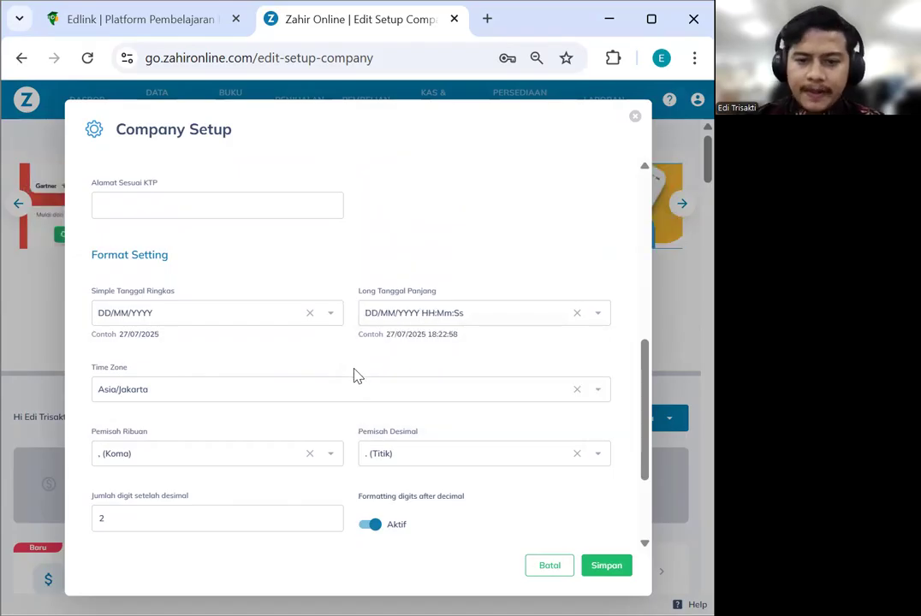
Set the current accounting period (Bulan Berjalan) to Januari 2023
scroll(355, 375, down, 1)
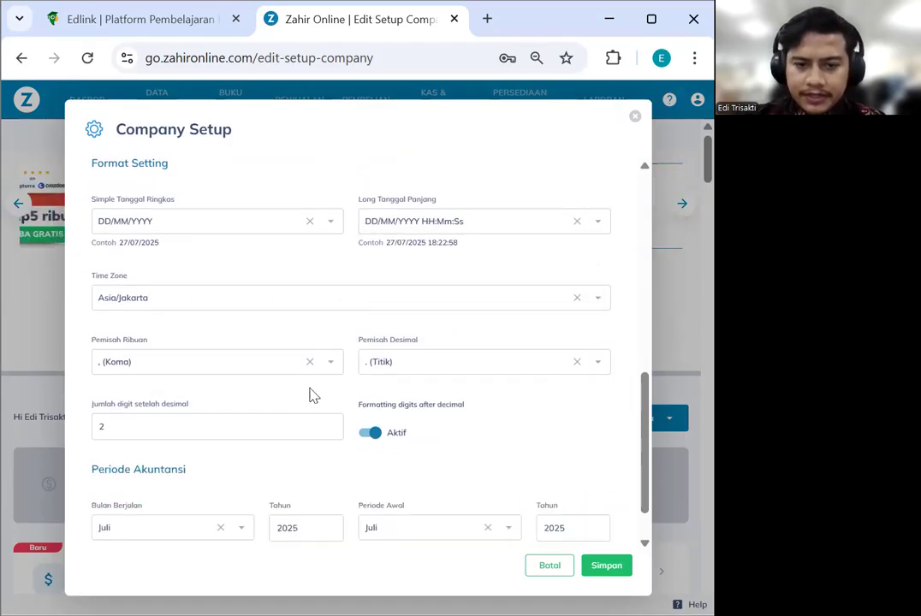
scroll(307, 395, down, 1)
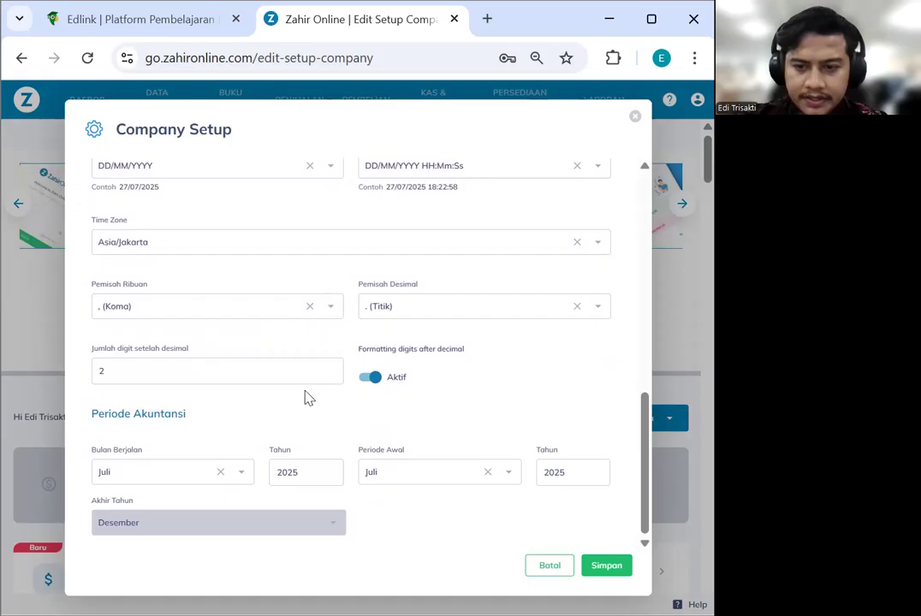
scroll(332, 389, up, 3)
scroll(324, 379, up, 2)
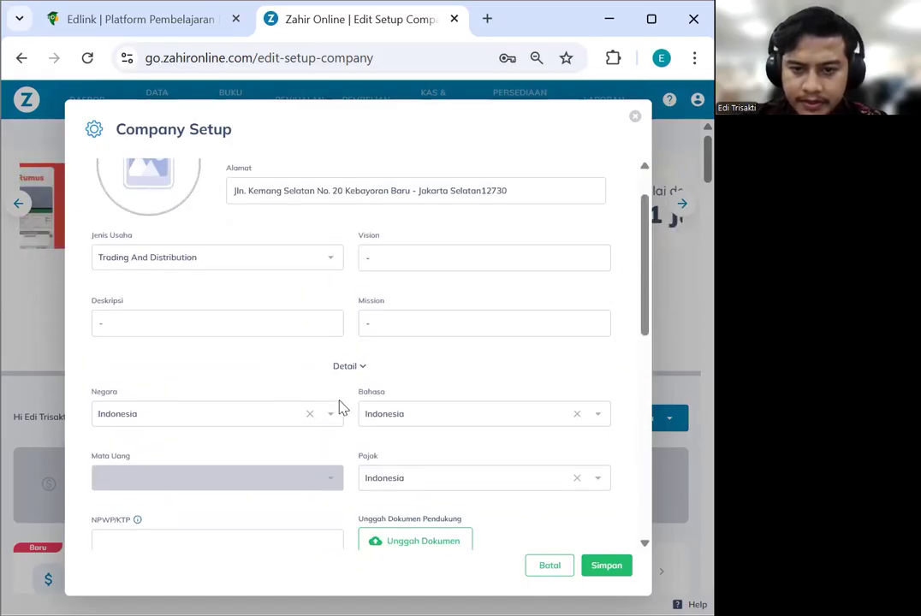
scroll(342, 402, up, 1)
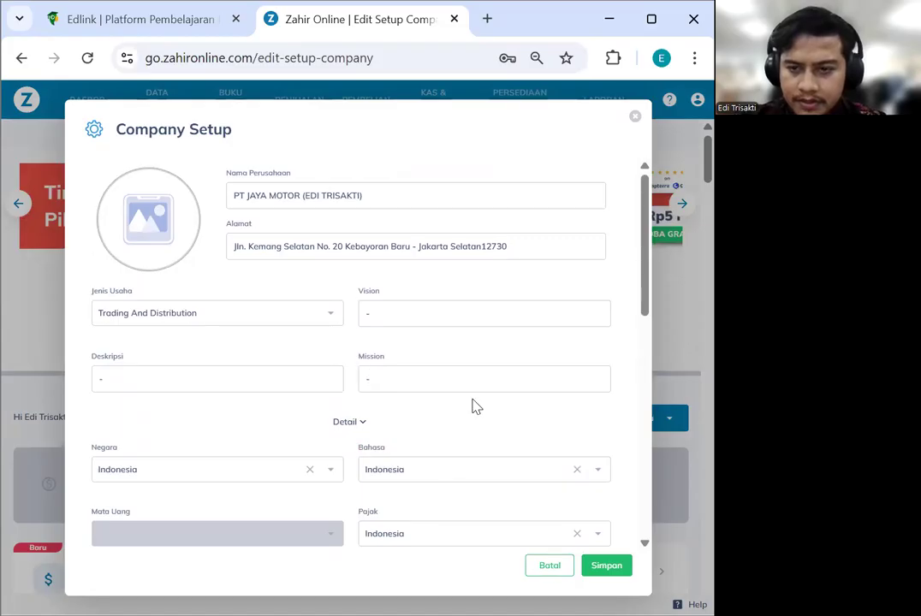
drag(643, 246, 628, 427)
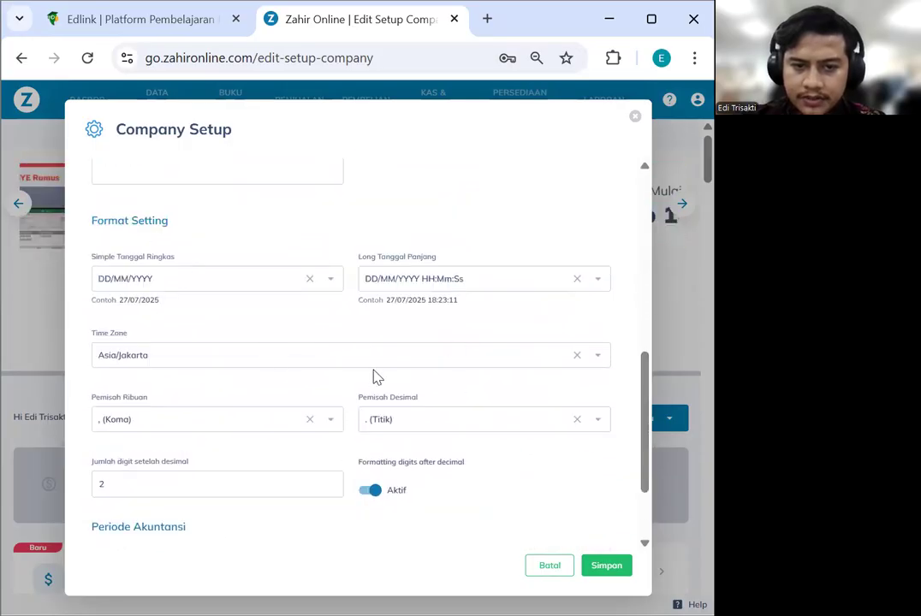
scroll(376, 381, down, 1)
scroll(411, 410, down, 1)
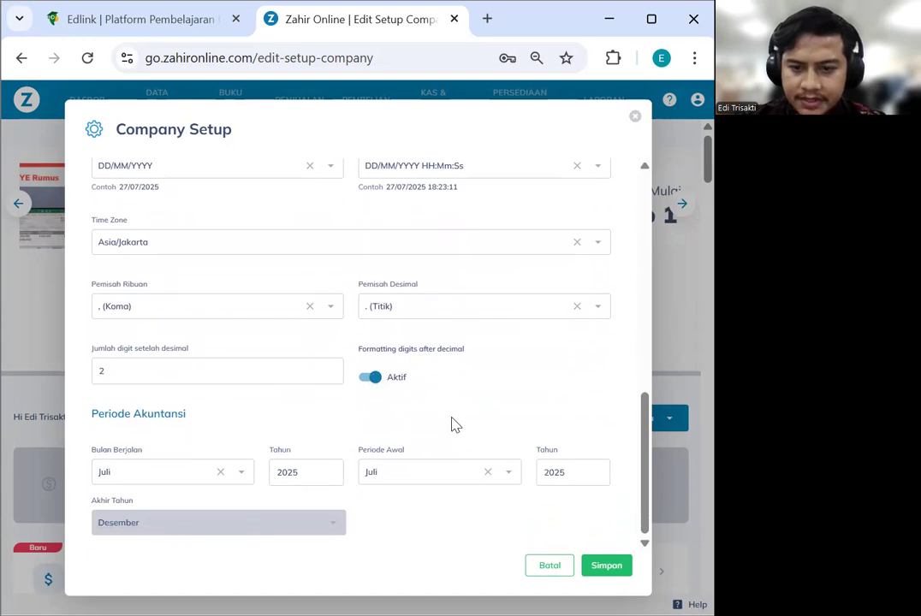
click(202, 484)
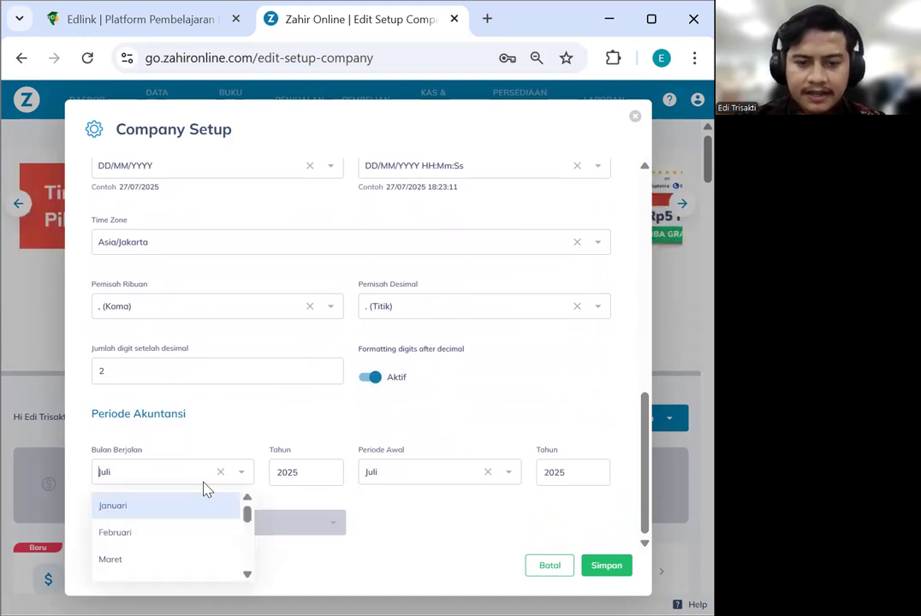
click(187, 508)
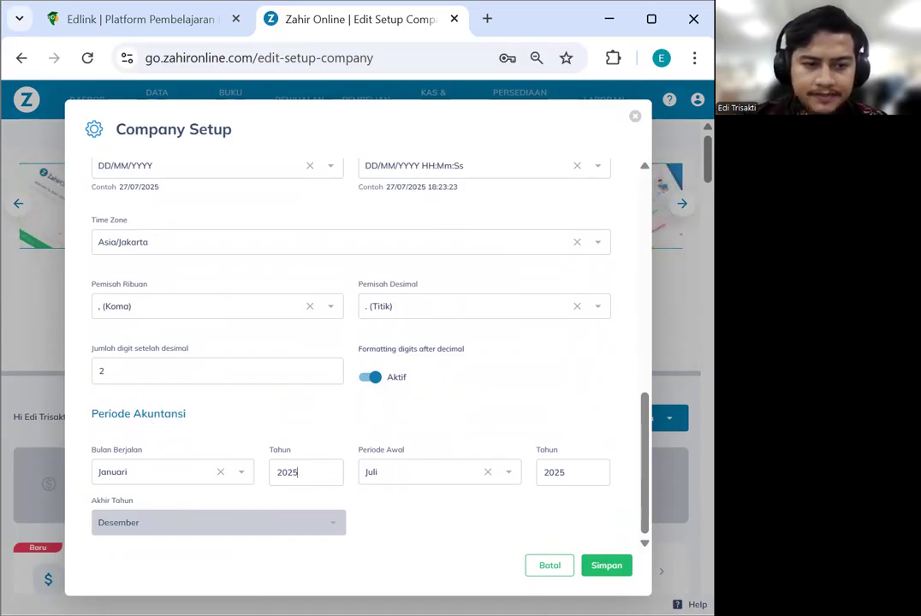
key(BackSpace)
text(3)
Set the starting period (Periode Awal) to Januari 2023
click(420, 479)
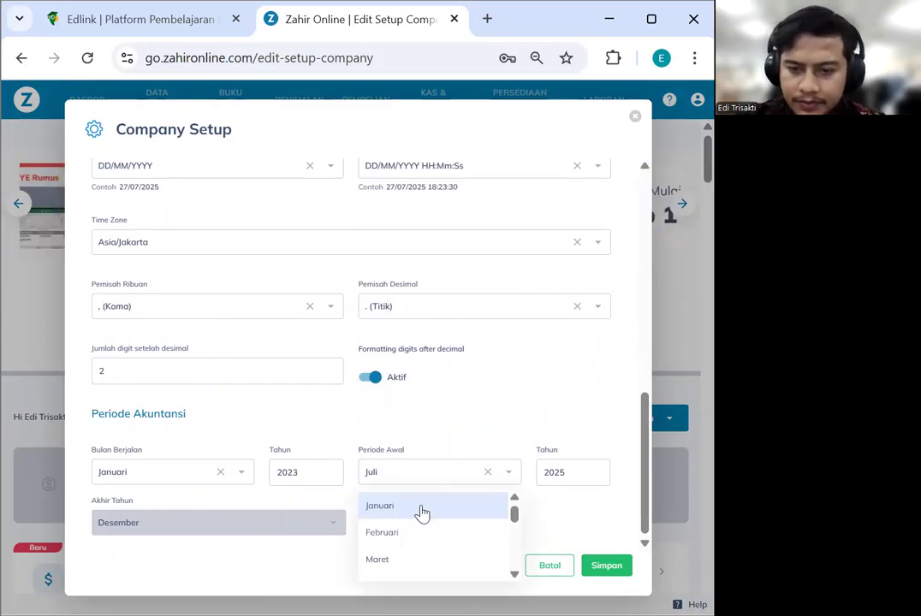
click(421, 513)
click(590, 468)
key(BackSpace)
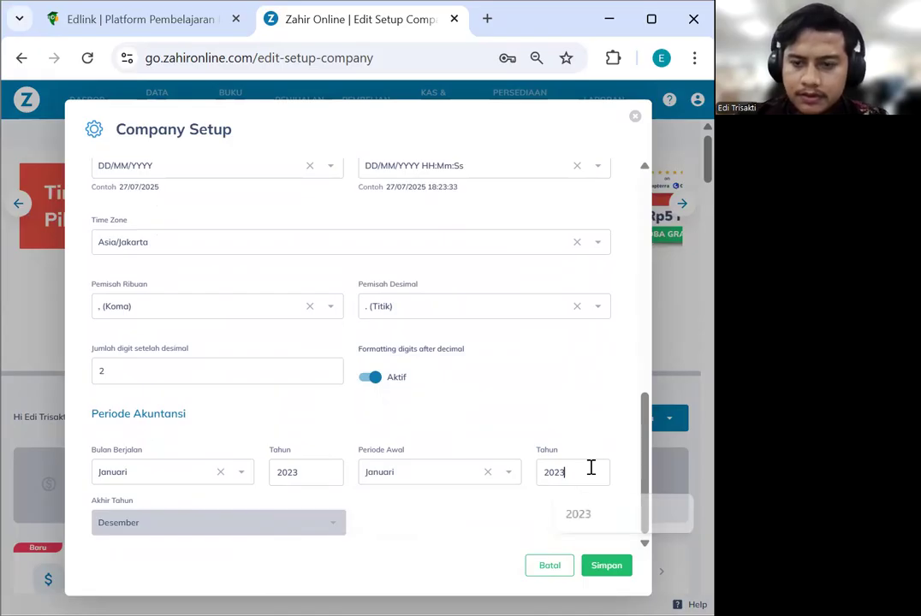
text(3)
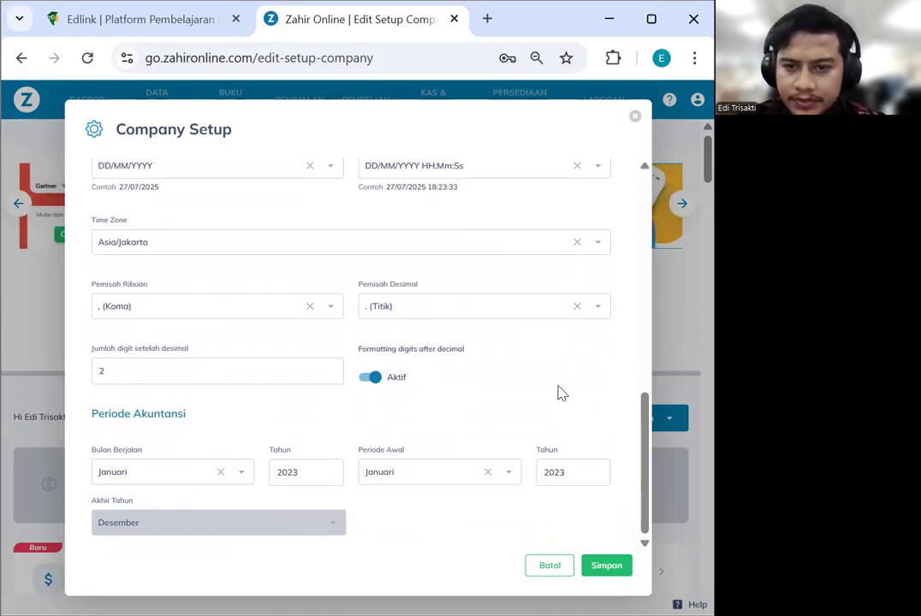
Expand the extra details and paste the company phone number into Telepon
scroll(537, 419, up, 2)
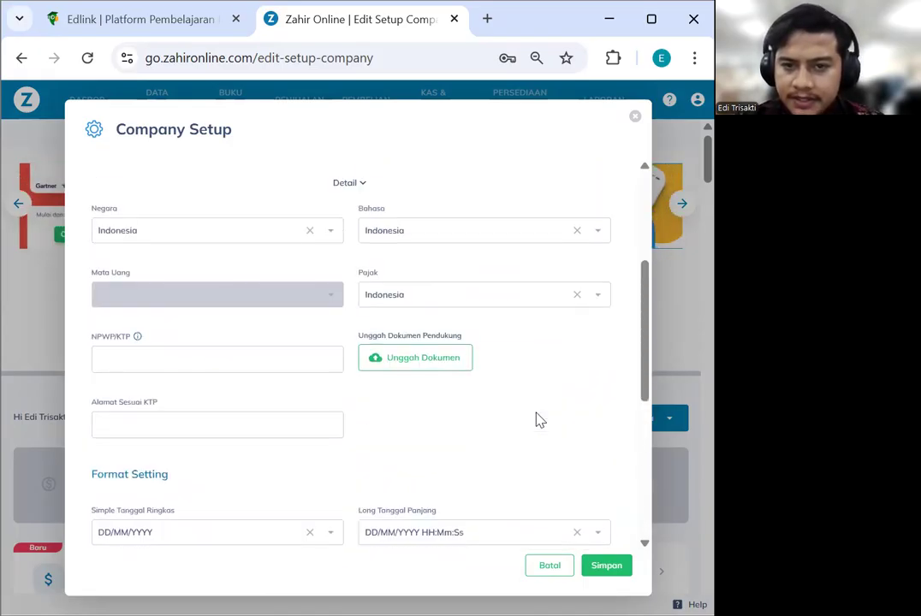
scroll(541, 421, up, 1)
scroll(543, 419, up, 3)
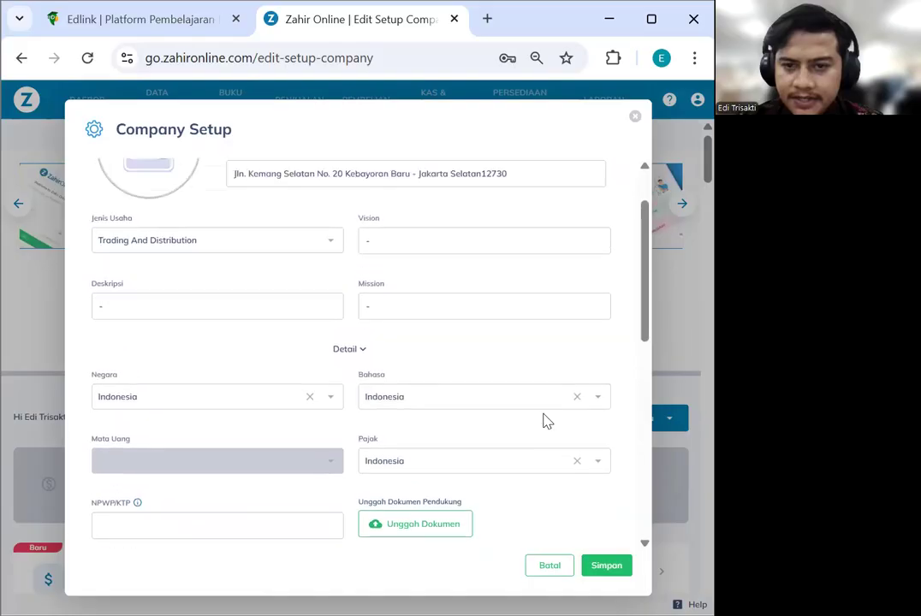
click(351, 424)
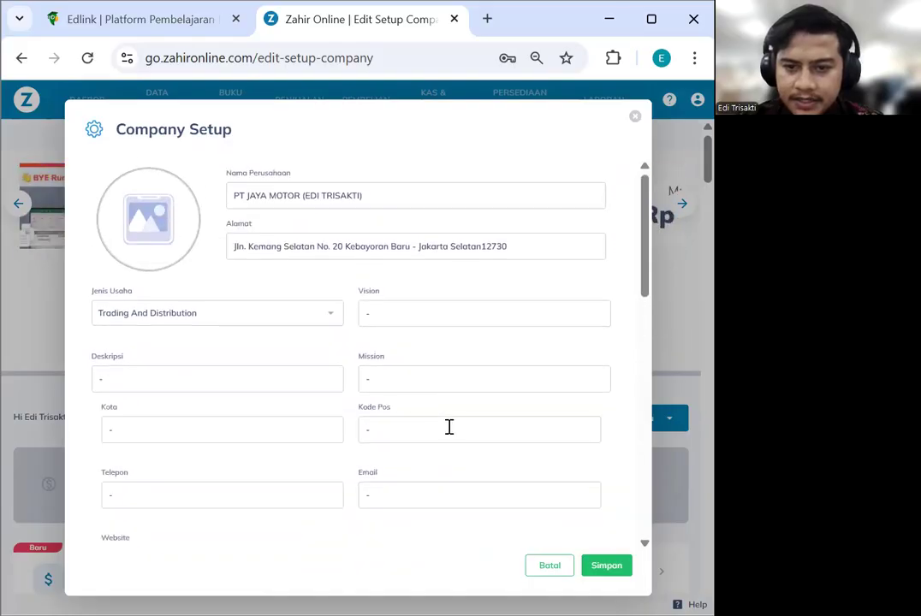
scroll(450, 428, down, 2)
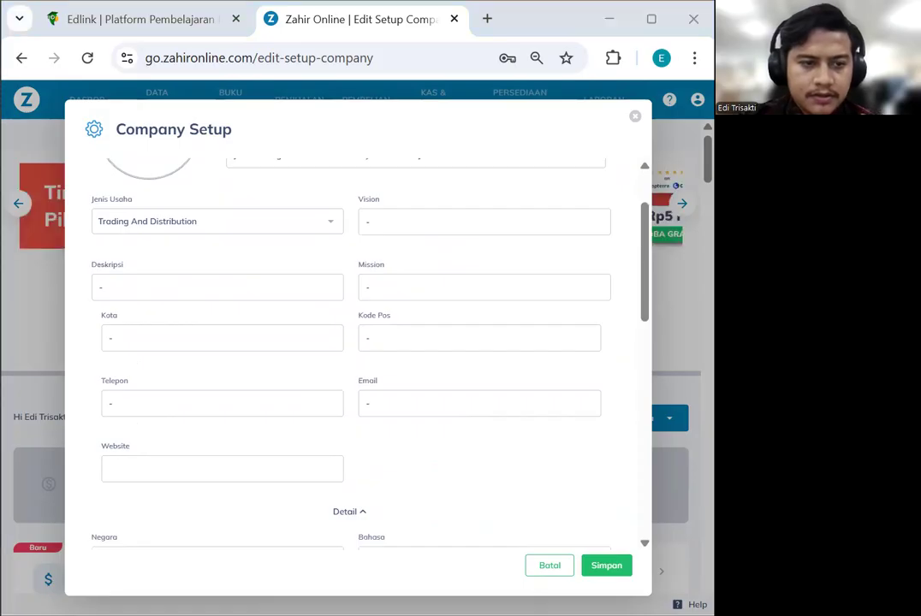
double_click(148, 403)
key(ctrl+v)
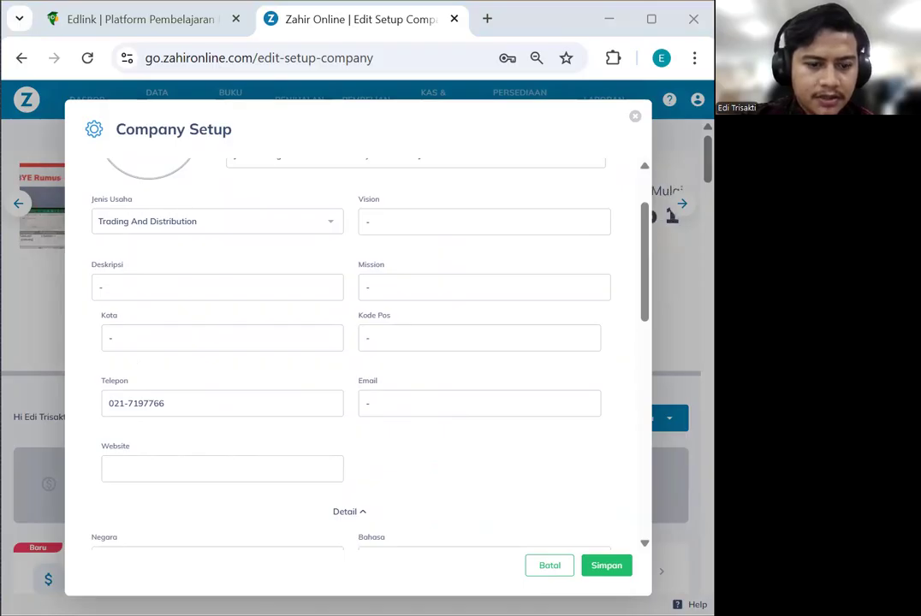
Paste the business description, save the setup confirming the period change, and clear the notices
click(178, 297)
key(ctrl+v)
scroll(487, 332, down, 5)
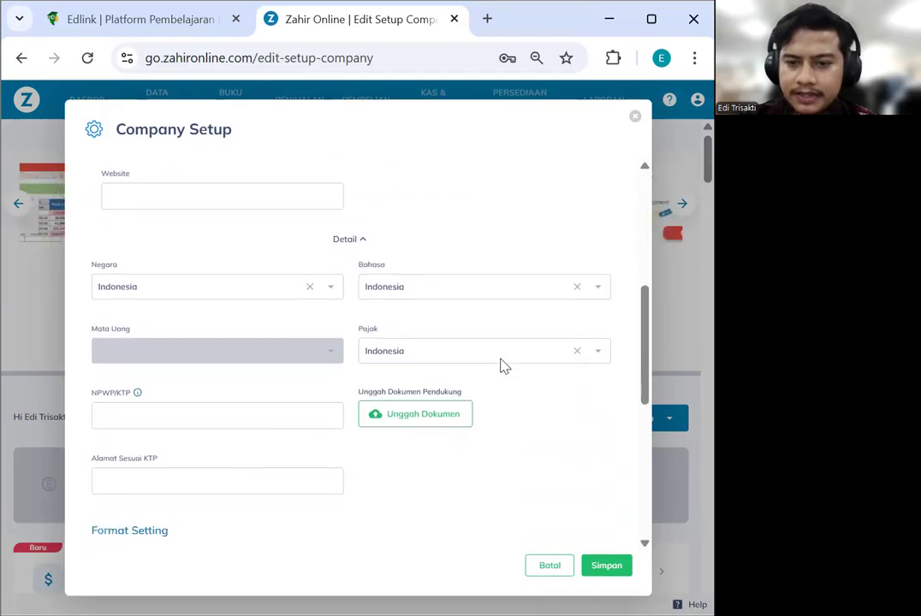
scroll(509, 396, down, 1)
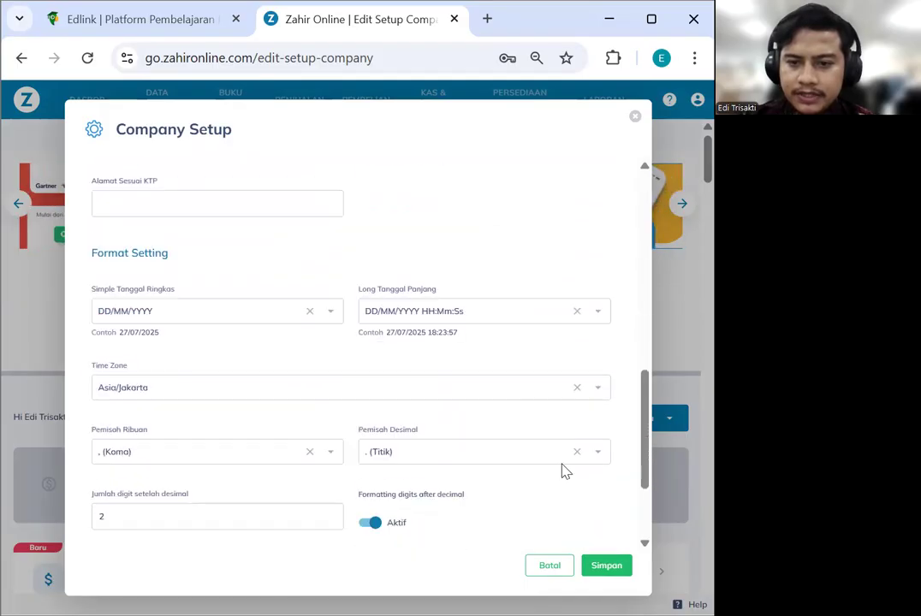
click(615, 572)
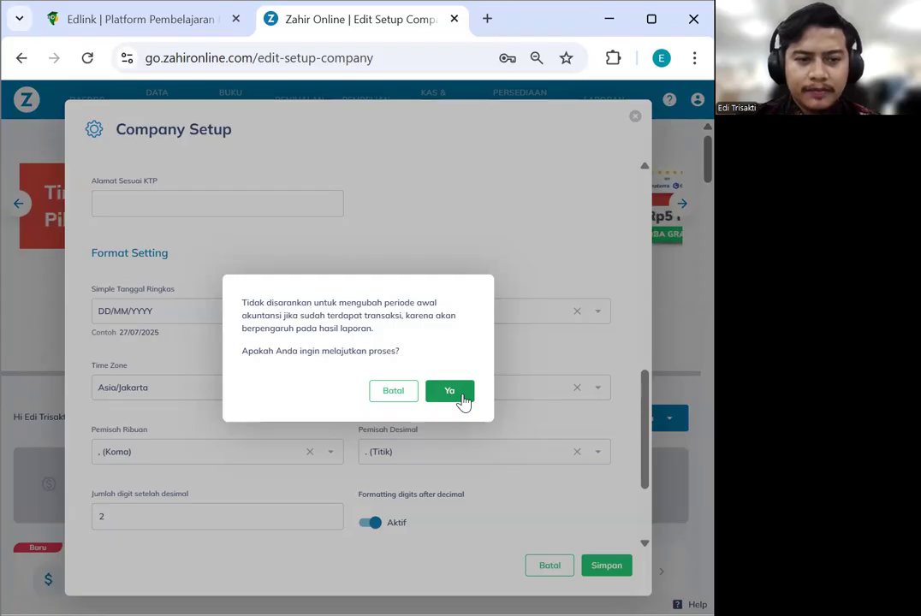
click(463, 399)
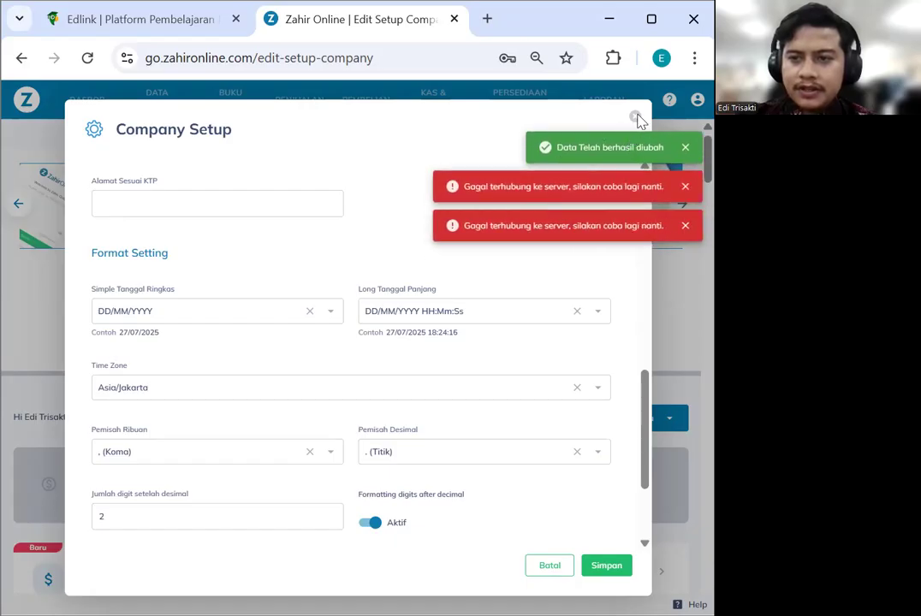
click(685, 186)
click(685, 148)
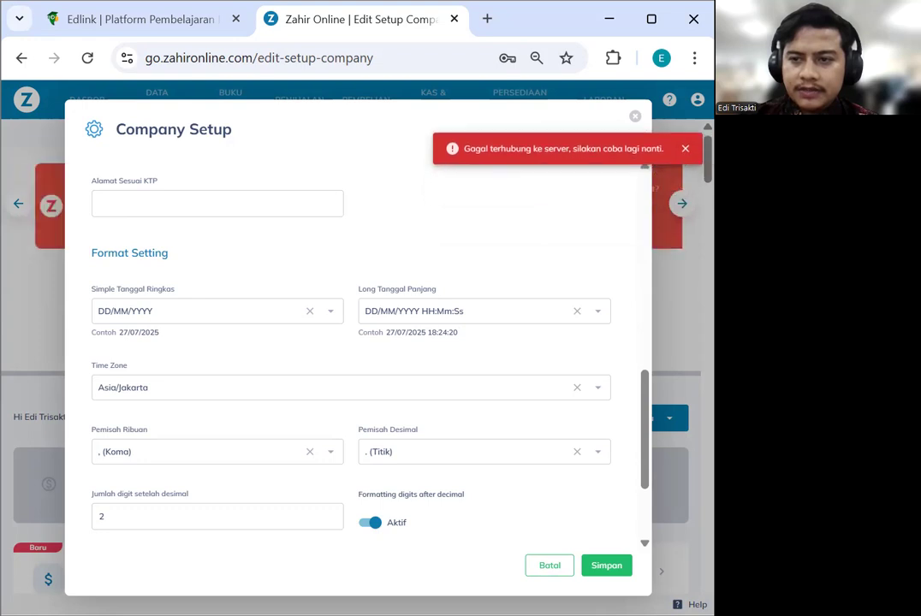
click(685, 149)
Close Company Setup and reopen it from the account menu
click(635, 117)
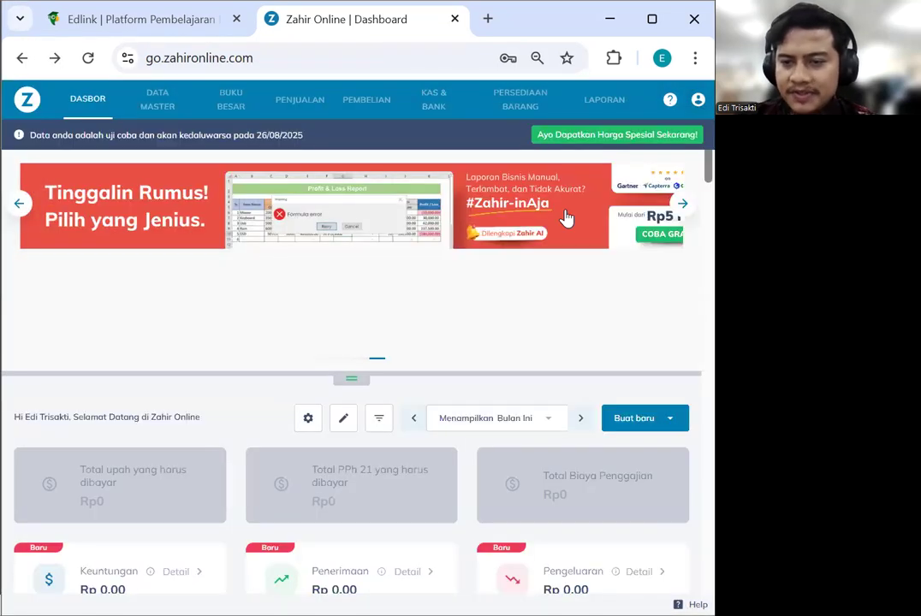
click(698, 101)
click(566, 216)
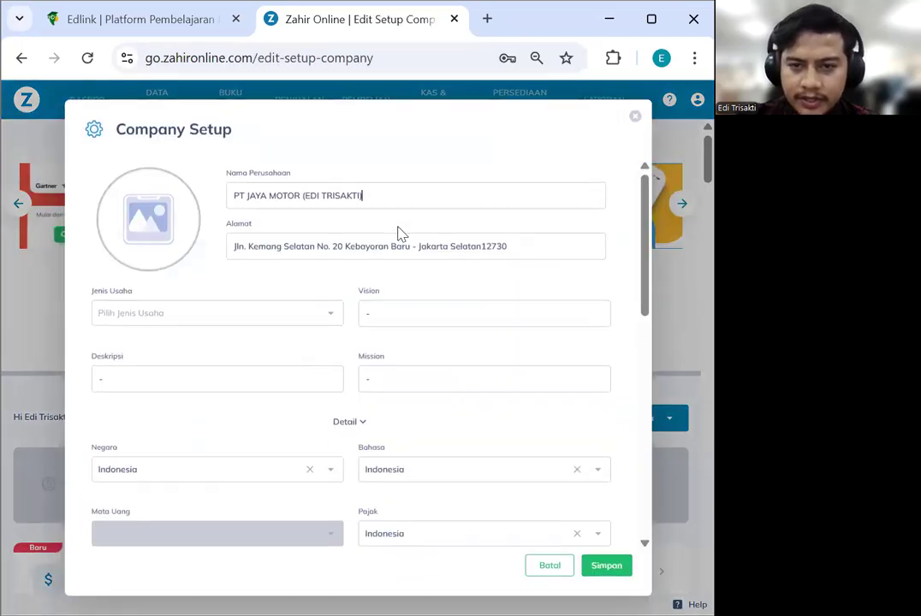
Set the current period again to Januari with year 2023
scroll(338, 279, down, 1)
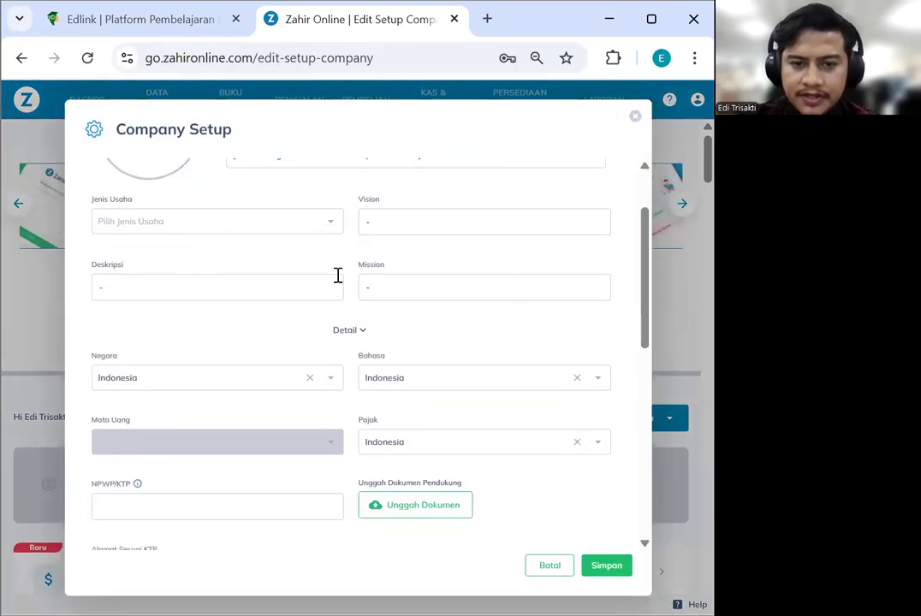
scroll(338, 273, down, 2)
scroll(350, 256, up, 1)
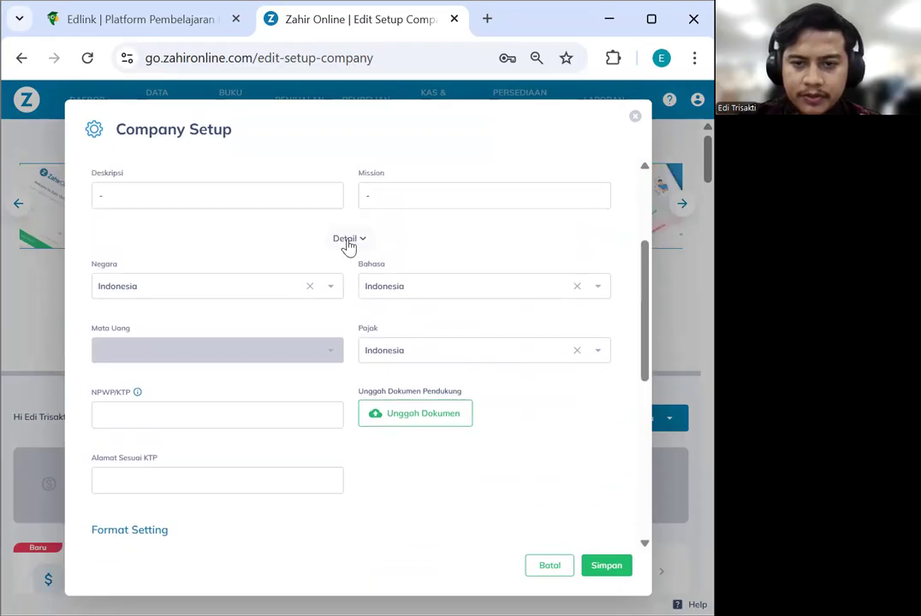
click(348, 239)
scroll(291, 374, down, 7)
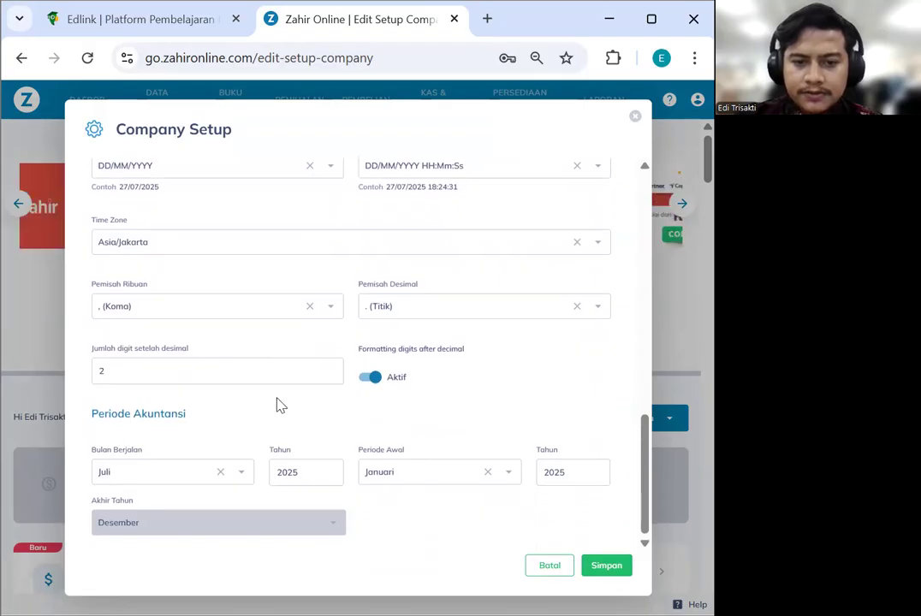
click(241, 479)
click(222, 512)
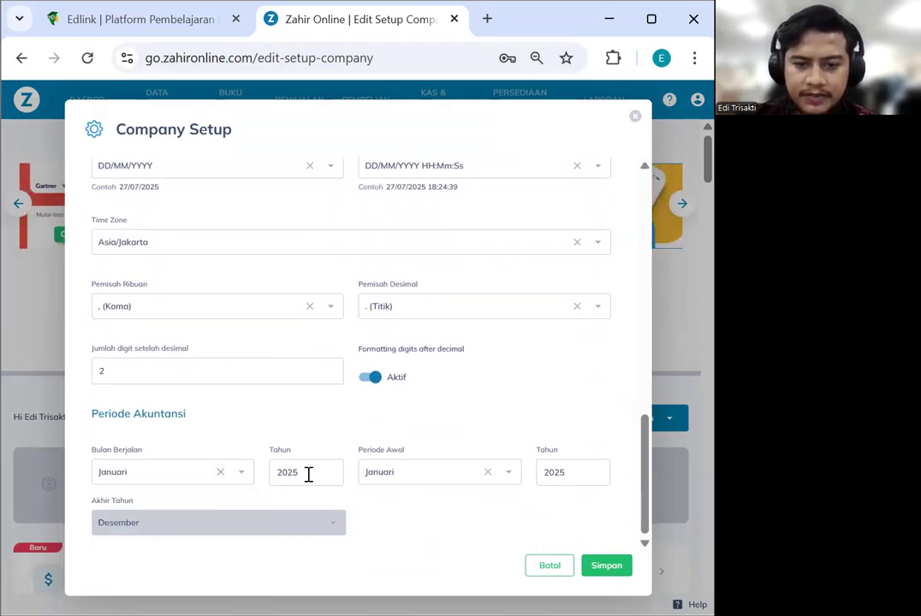
key(BackSpace)
text(3)
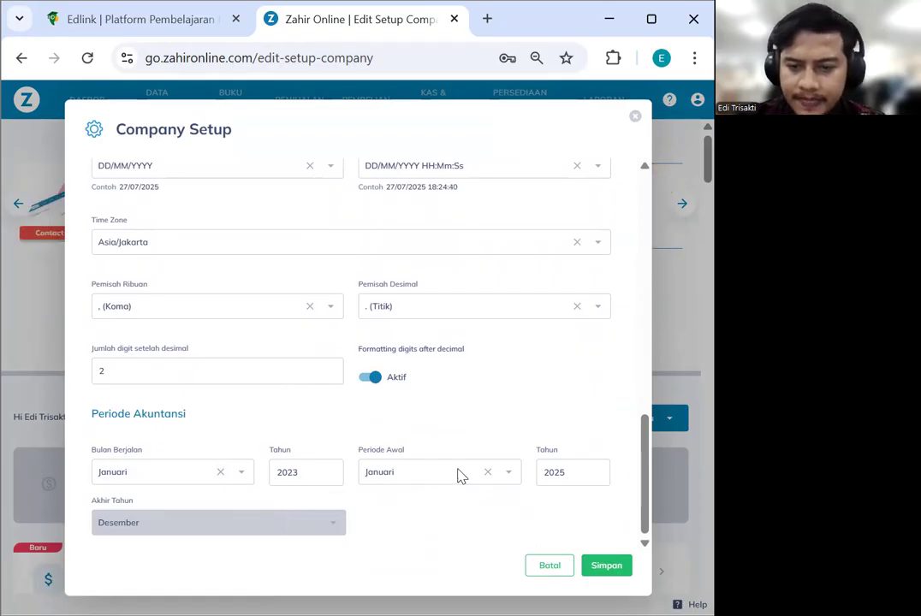
text(3)
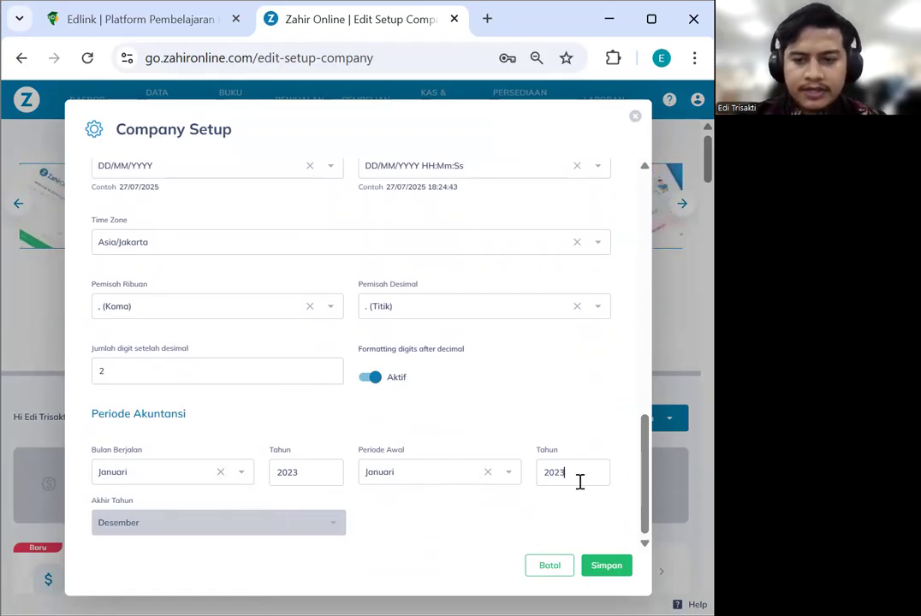
Save the accounting period change, confirm it, and close the setup form
click(603, 566)
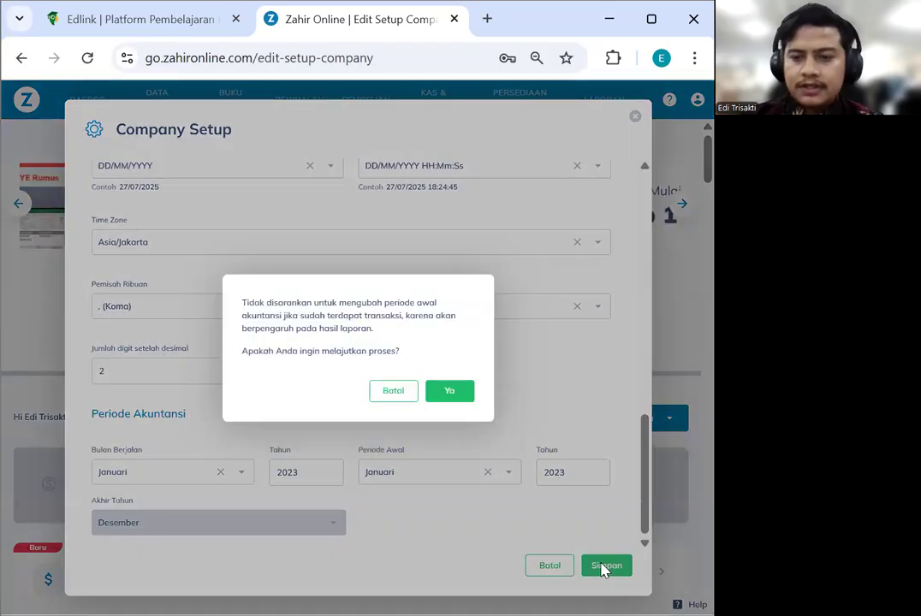
click(455, 391)
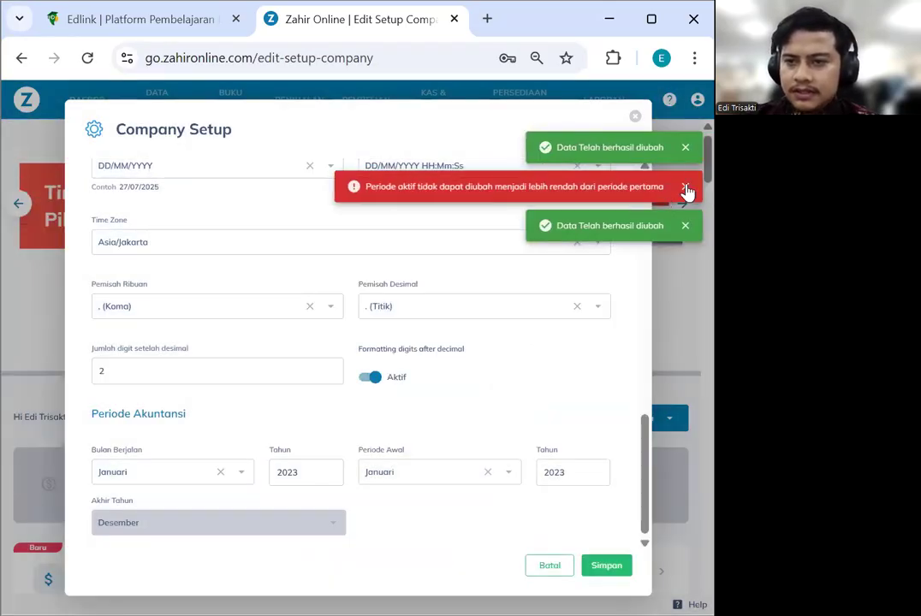
click(686, 187)
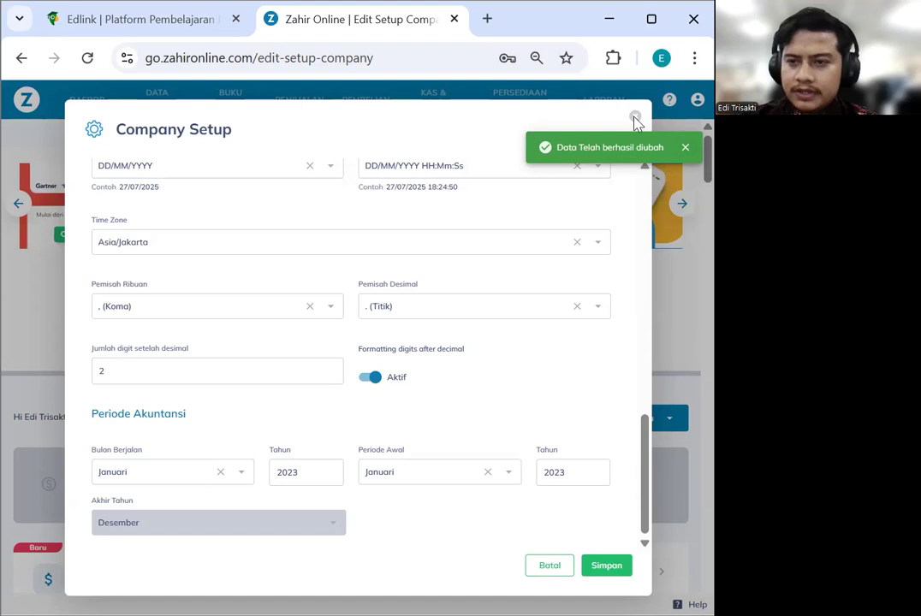
click(635, 118)
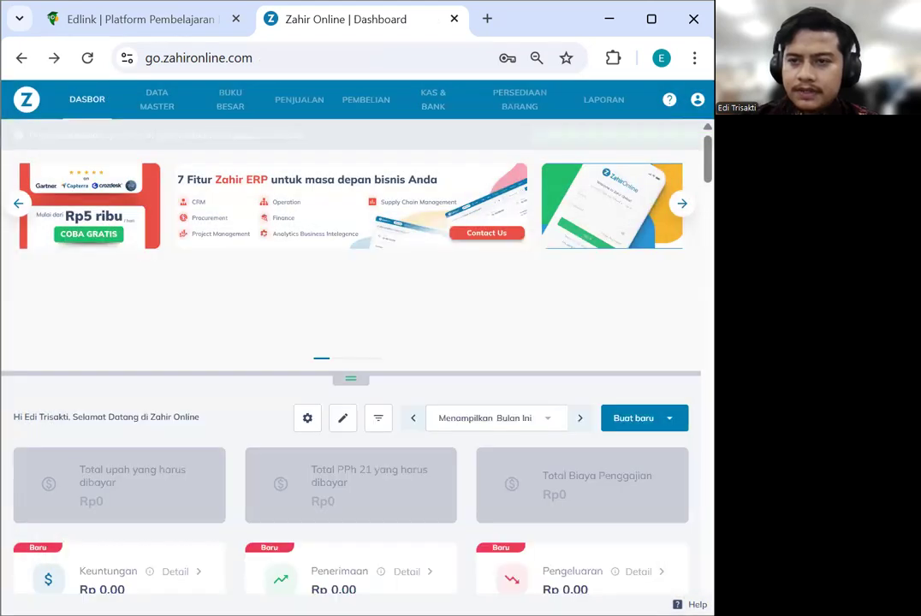
Reopen Company Setup, change the current-period year to 2023, and save, accepting the warning
click(698, 99)
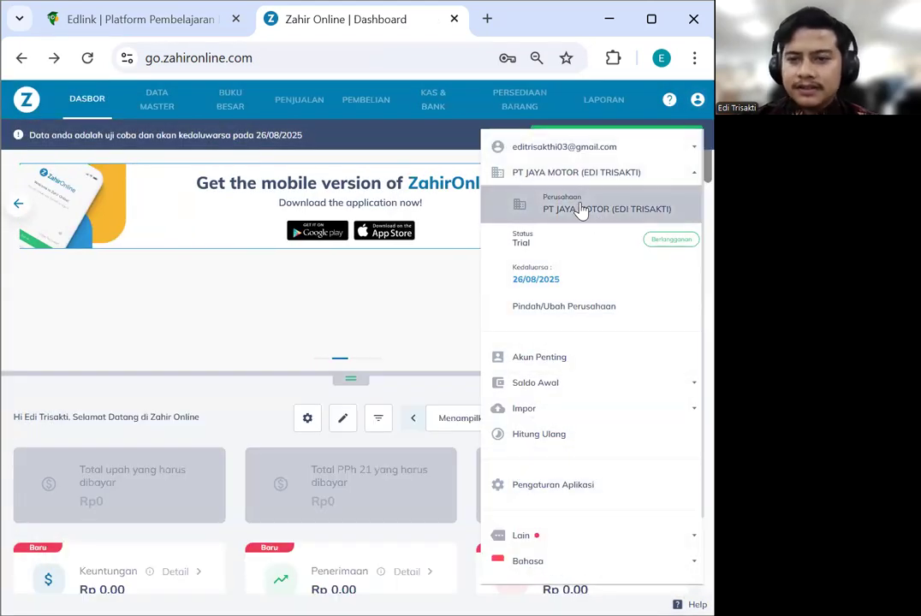
click(580, 210)
scroll(386, 329, down, 7)
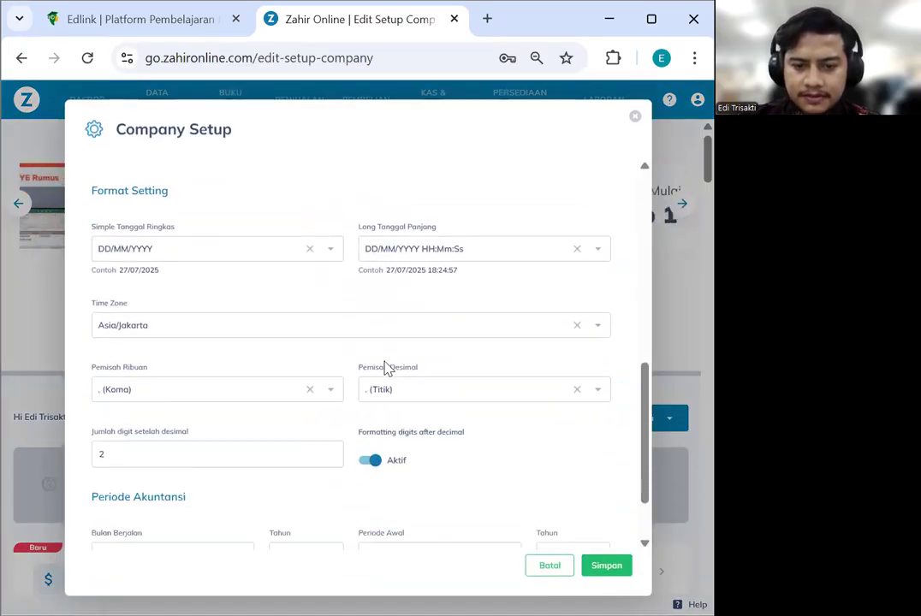
scroll(386, 368, down, 2)
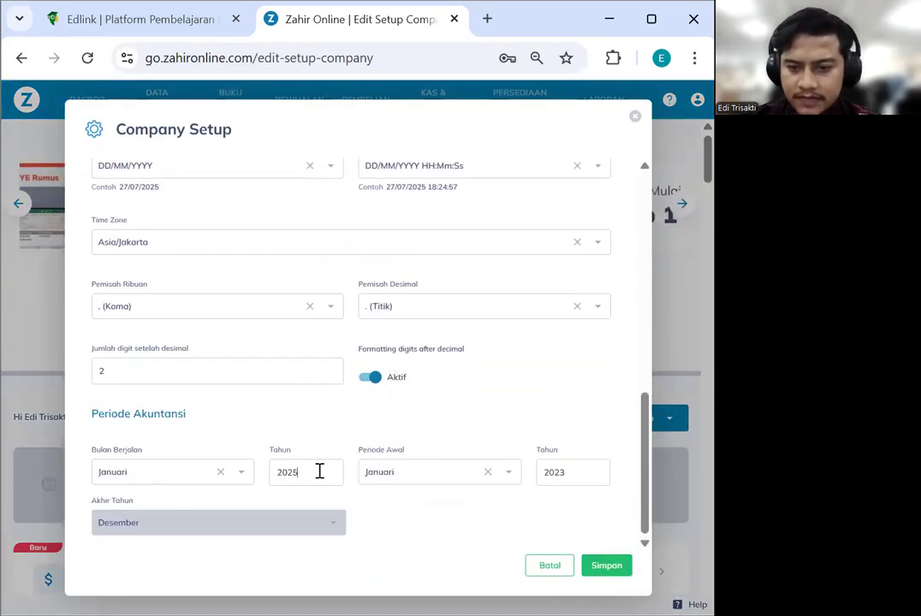
key(BackSpace)
text(3)
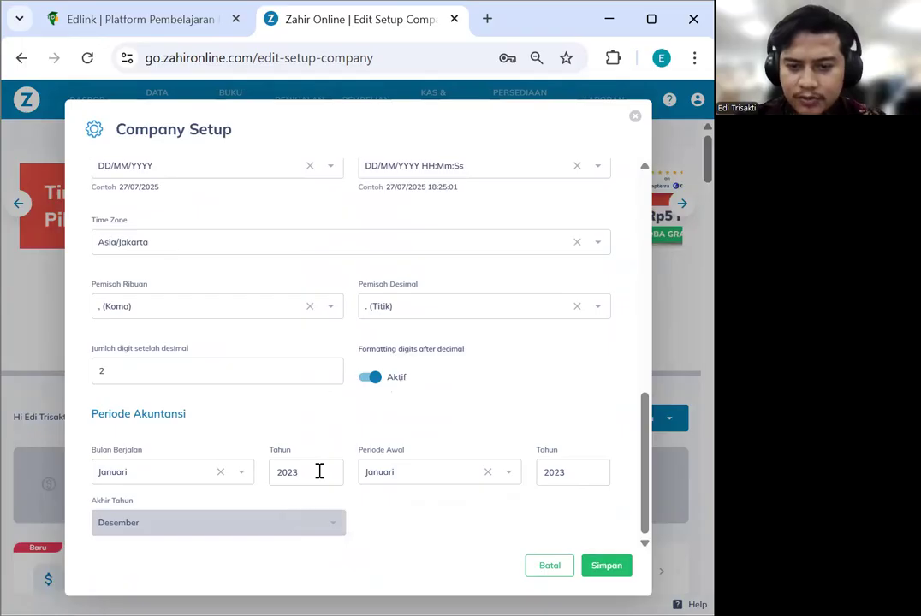
click(609, 568)
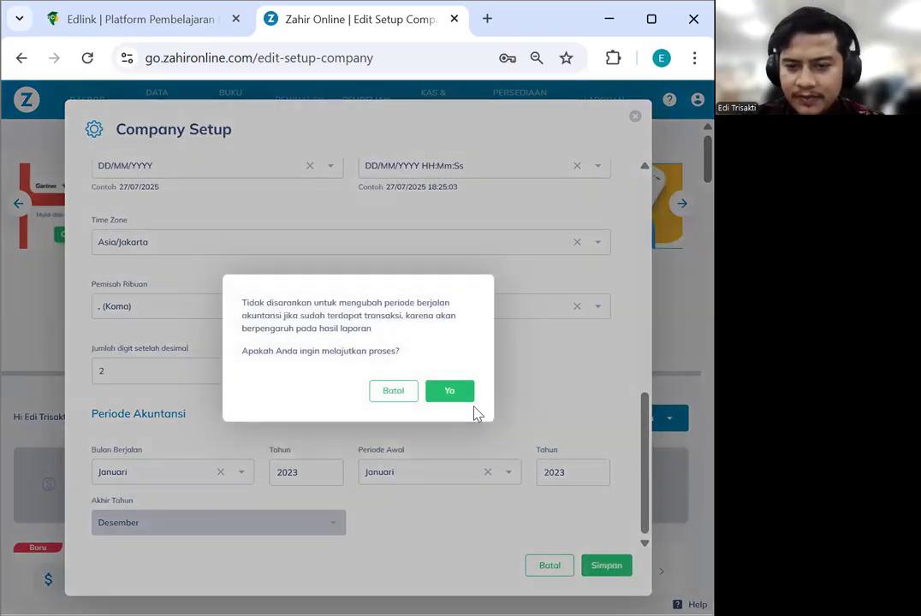
click(470, 393)
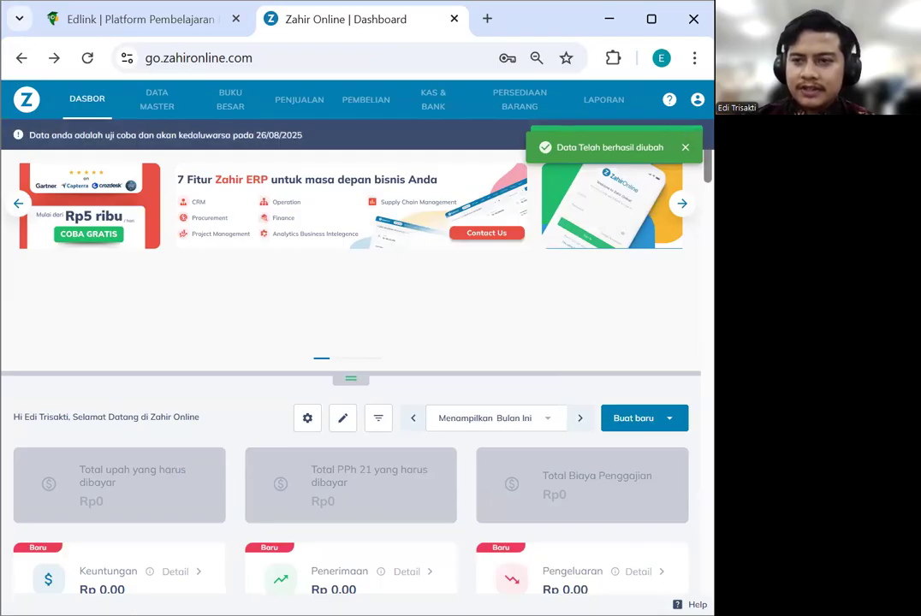
Reopen Company Setup to verify the period and save it once more
click(698, 99)
click(572, 190)
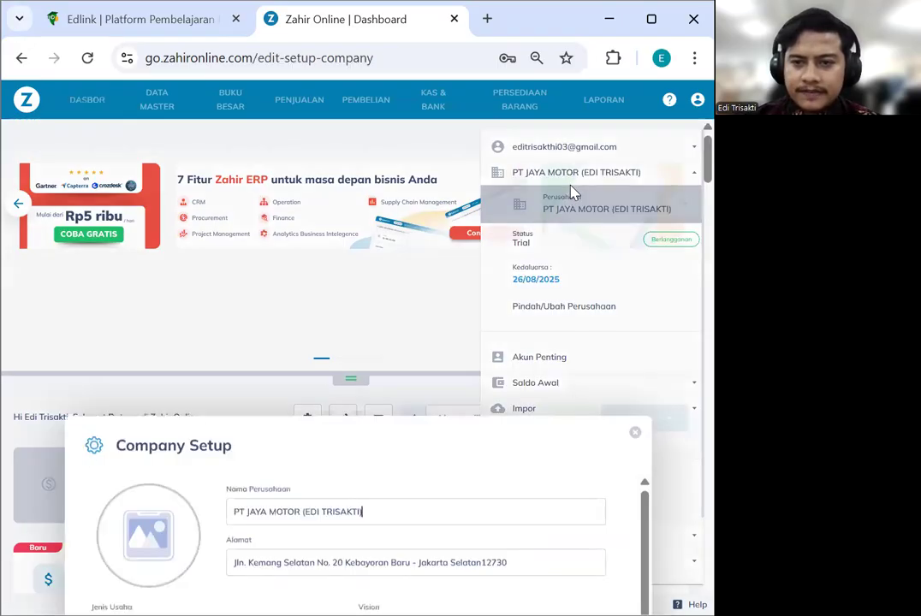
scroll(396, 370, down, 7)
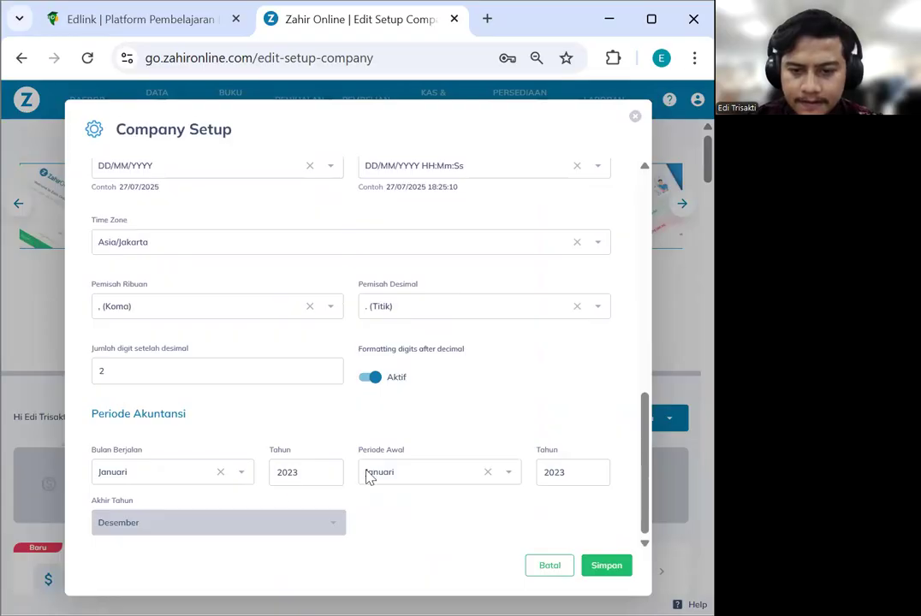
click(600, 571)
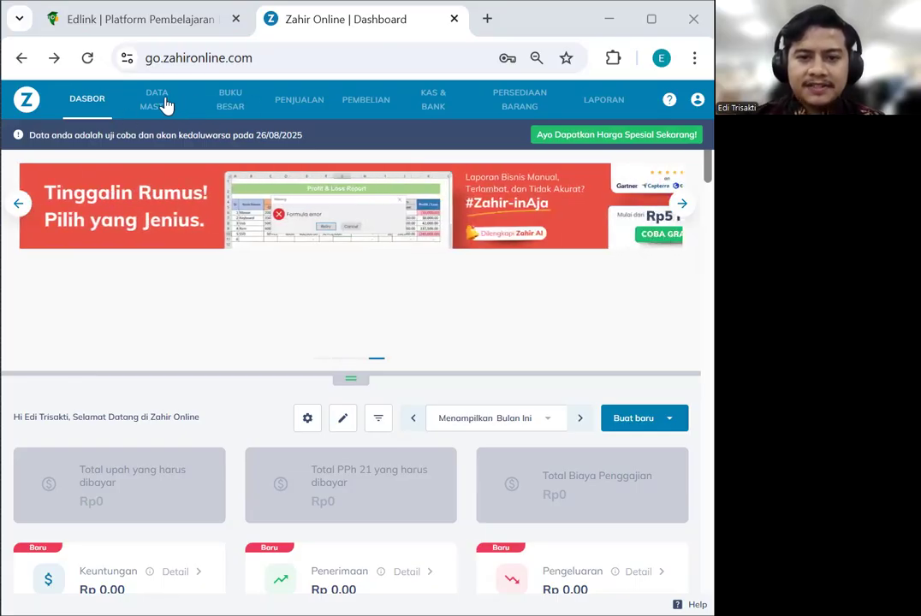
Try deleting General Customer from Data Kontak, cancel after the refusal, and start a new contact
click(179, 275)
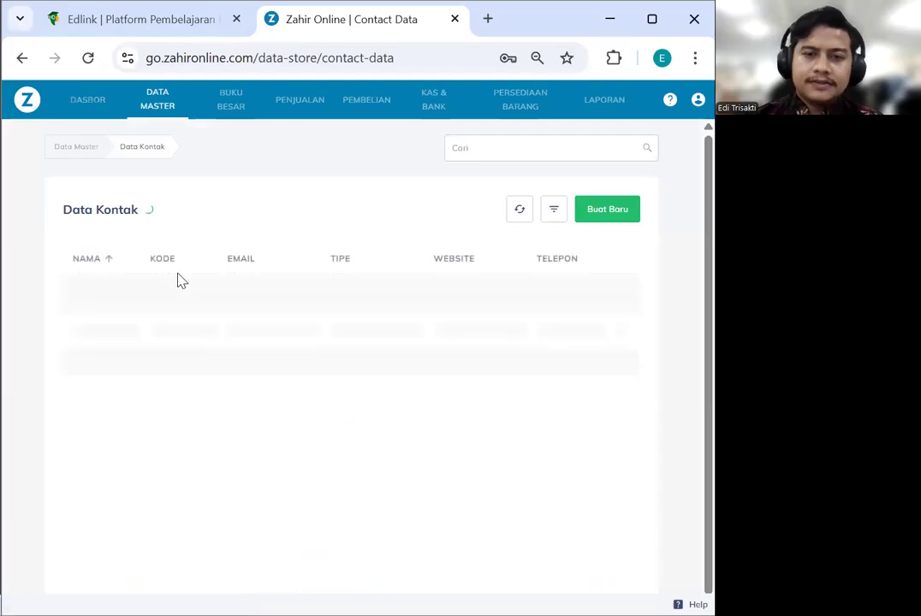
click(615, 285)
click(619, 332)
click(449, 382)
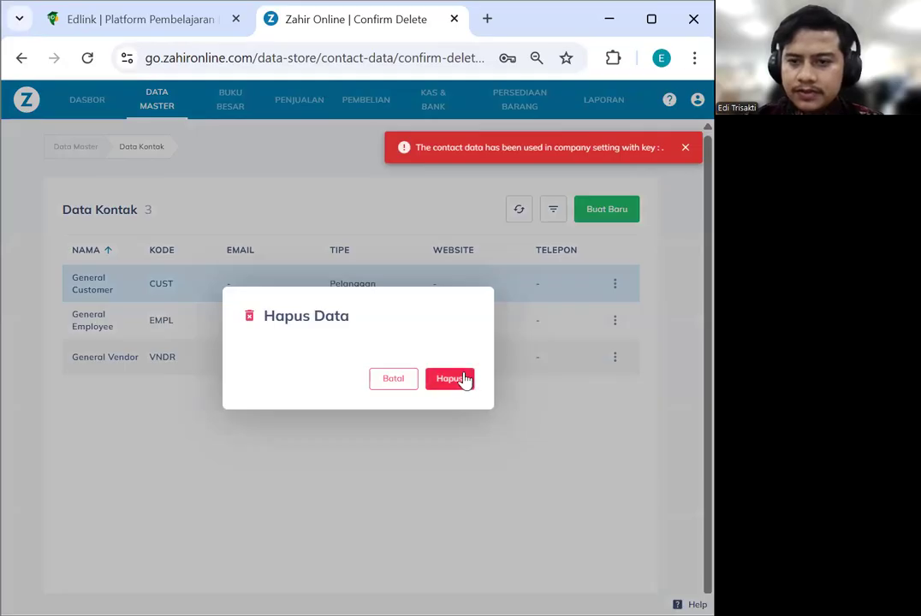
click(451, 381)
click(408, 382)
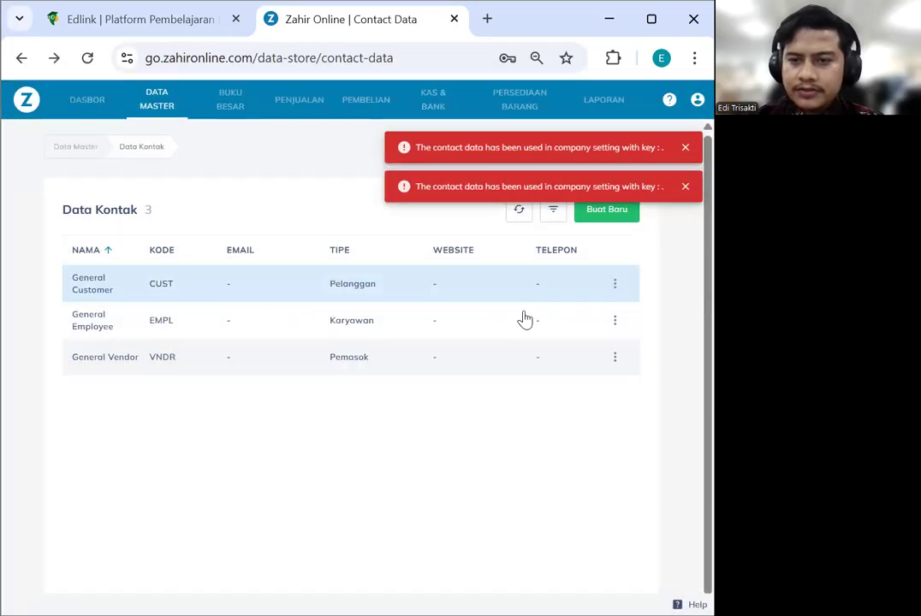
click(604, 221)
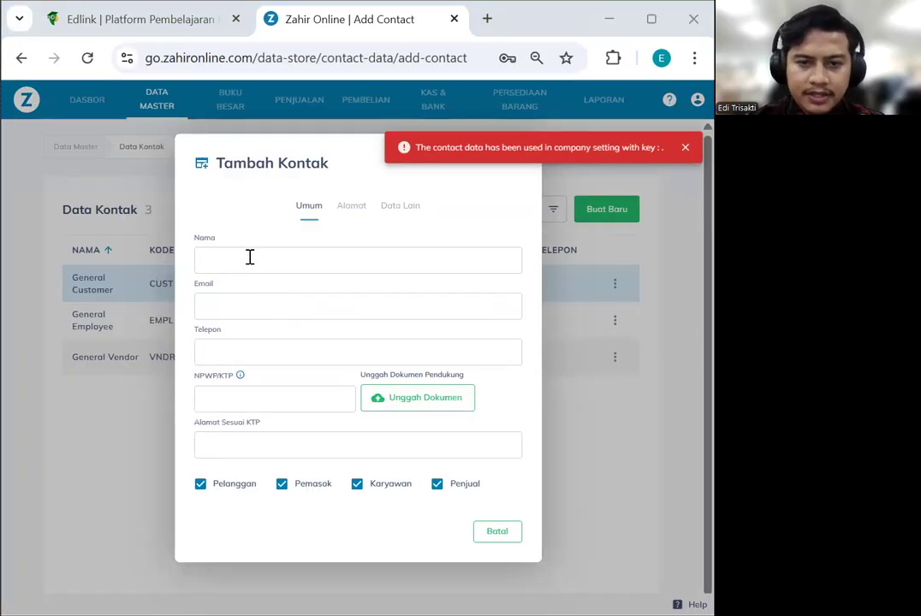
Name the contact BANGUN JAYA, untick Pemasok, Karyawan and Penjual, and begin its billing address
text(BANGUN JAYA)
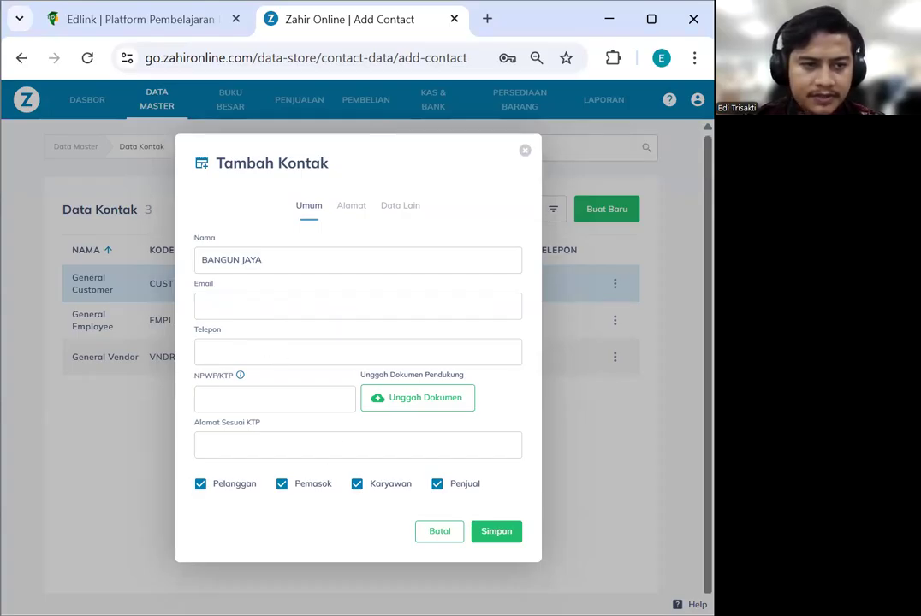
click(281, 485)
click(357, 484)
click(436, 485)
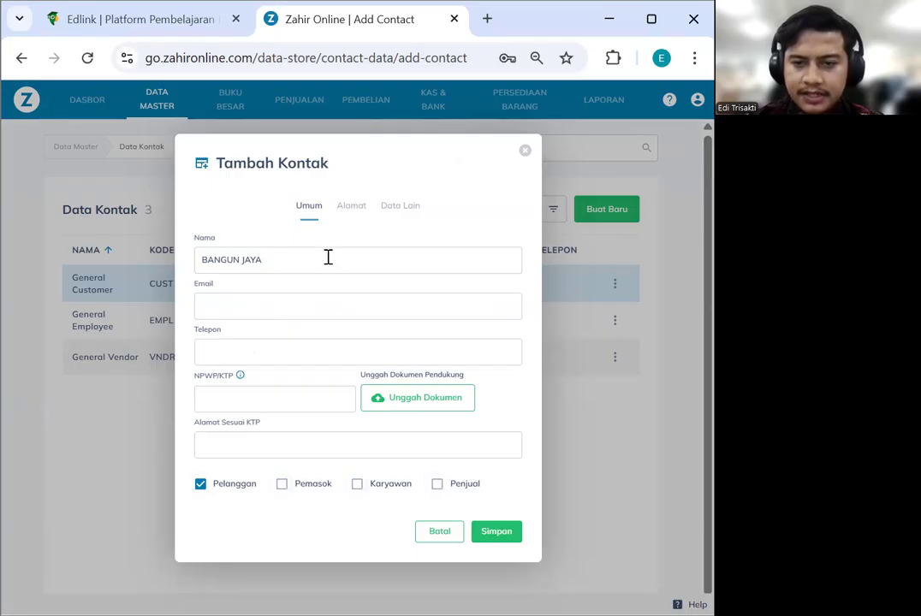
click(351, 206)
click(216, 312)
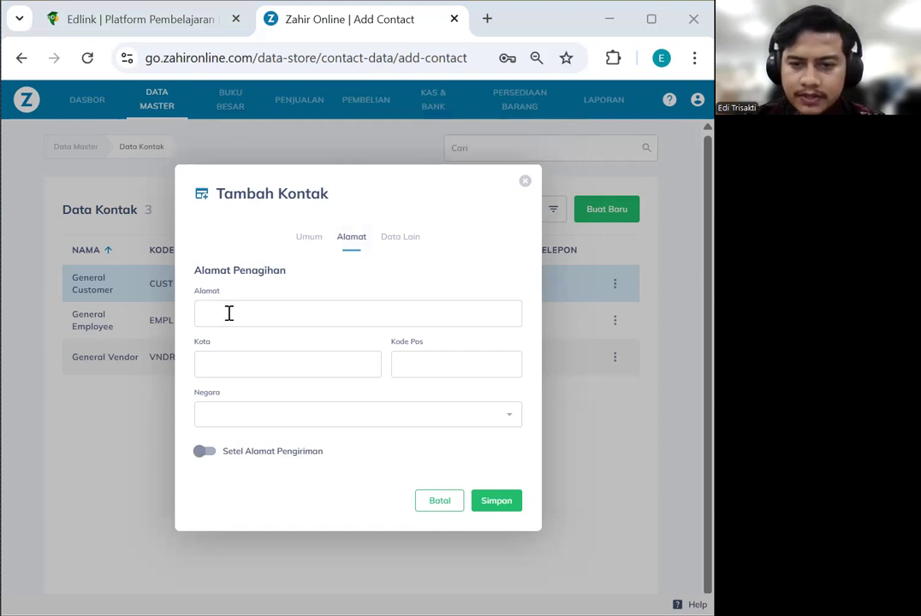
drag(383, 321, 306, 325)
key(ctrl+c)
click(240, 370)
key(ctrl+v)
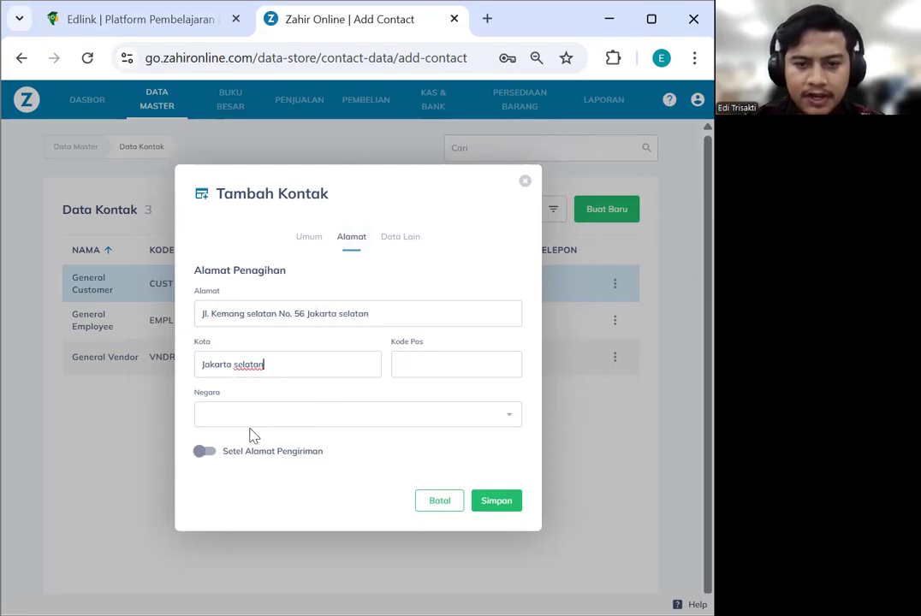
Set the billing country to Indonesia and make the shipping address identical to billing
click(208, 454)
scroll(333, 417, down, 1)
scroll(333, 417, down, 1)
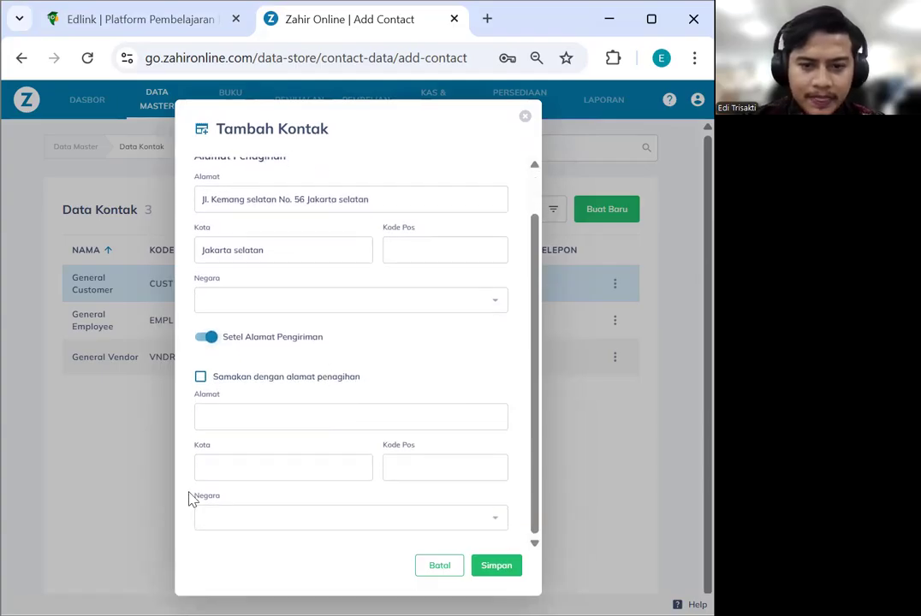
click(291, 520)
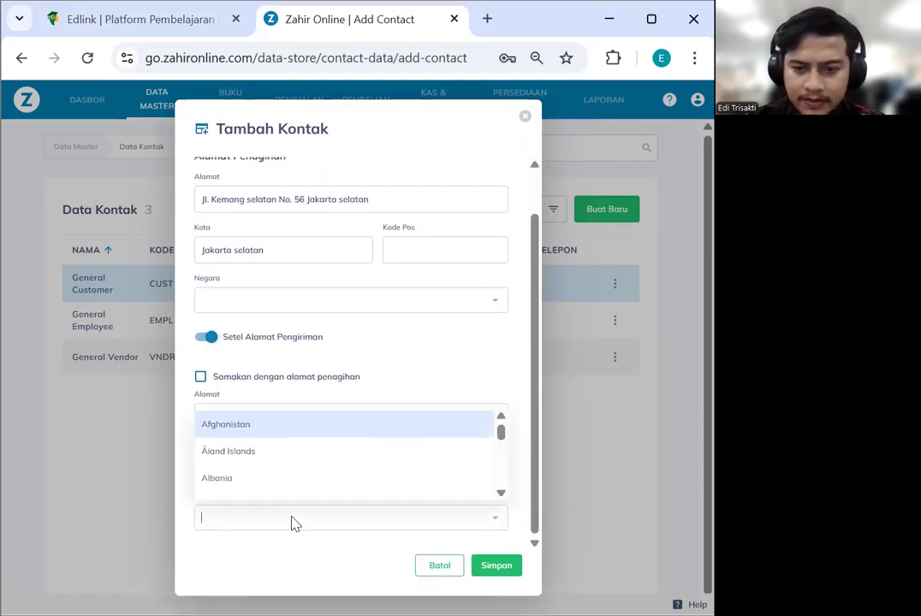
click(283, 307)
text(ind)
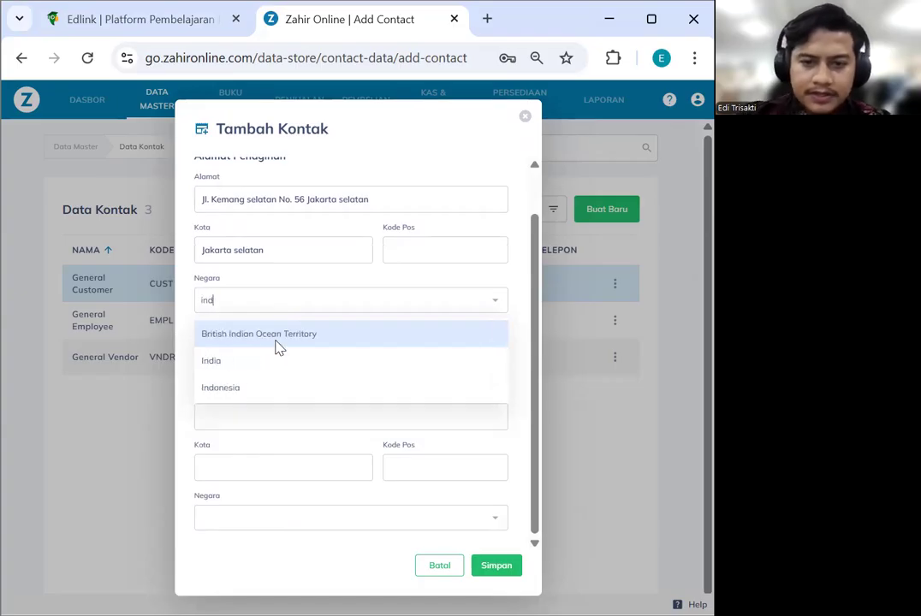
click(272, 389)
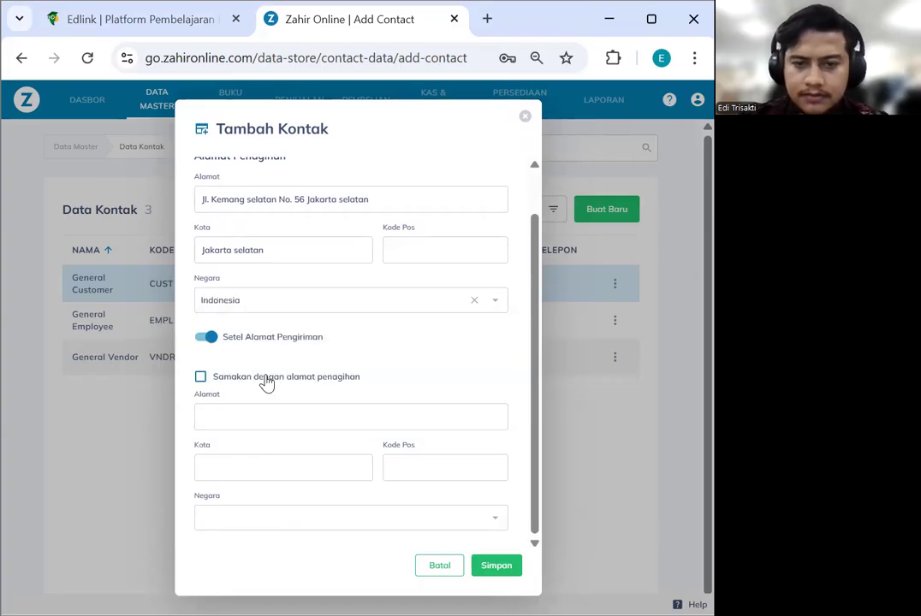
click(200, 379)
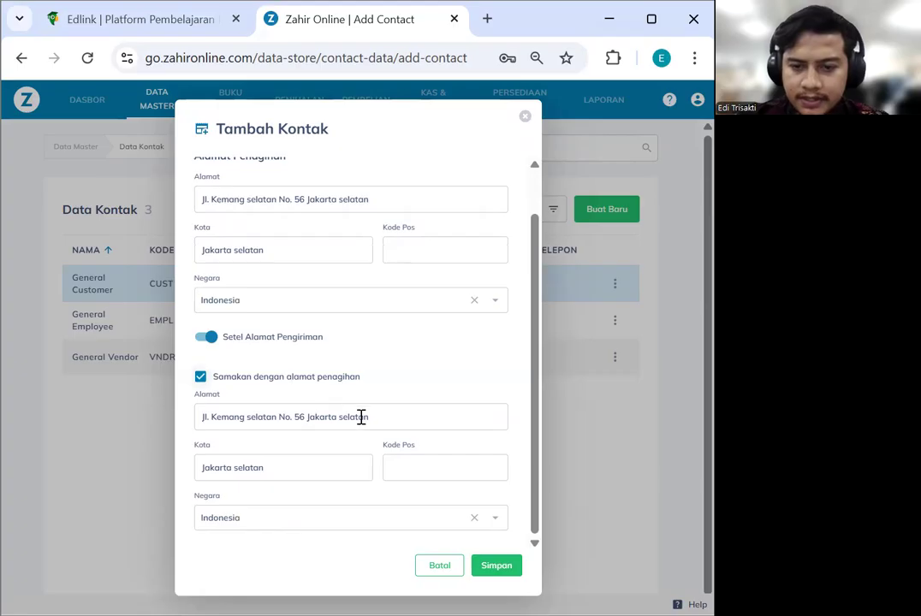
scroll(445, 344, up, 1)
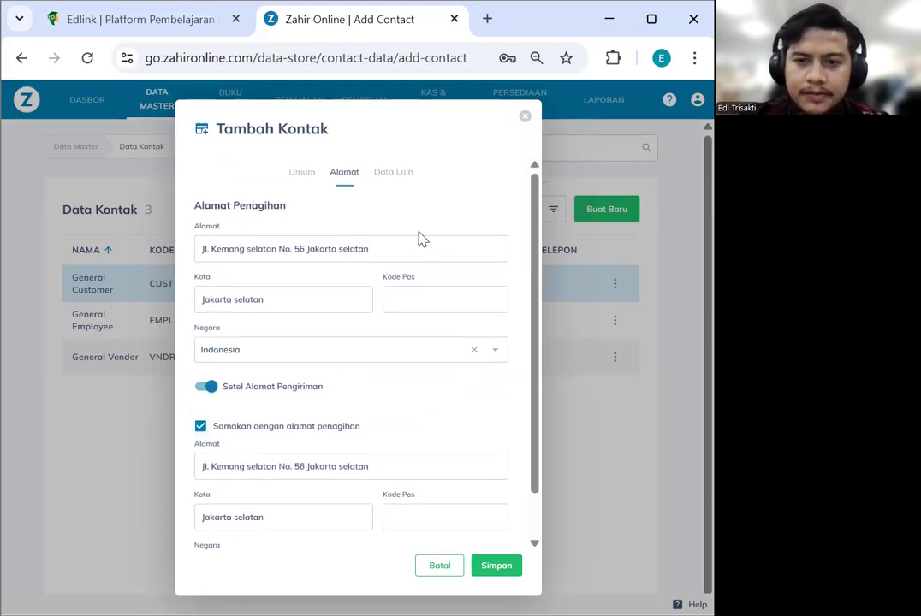
Assign BANGUN JAYA contact code C-001 under Data Lain and save the contact
click(408, 176)
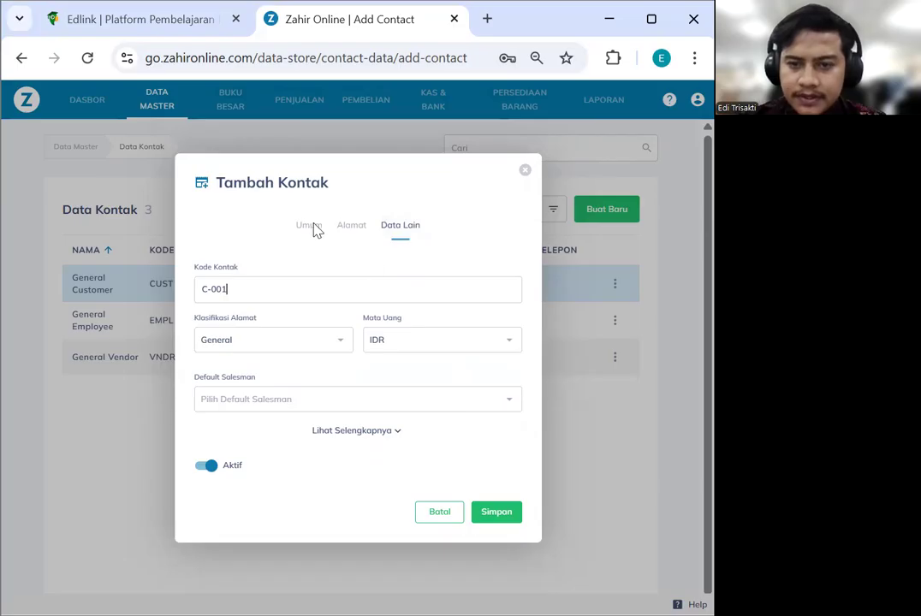
click(362, 435)
scroll(370, 408, down, 5)
scroll(369, 409, up, 5)
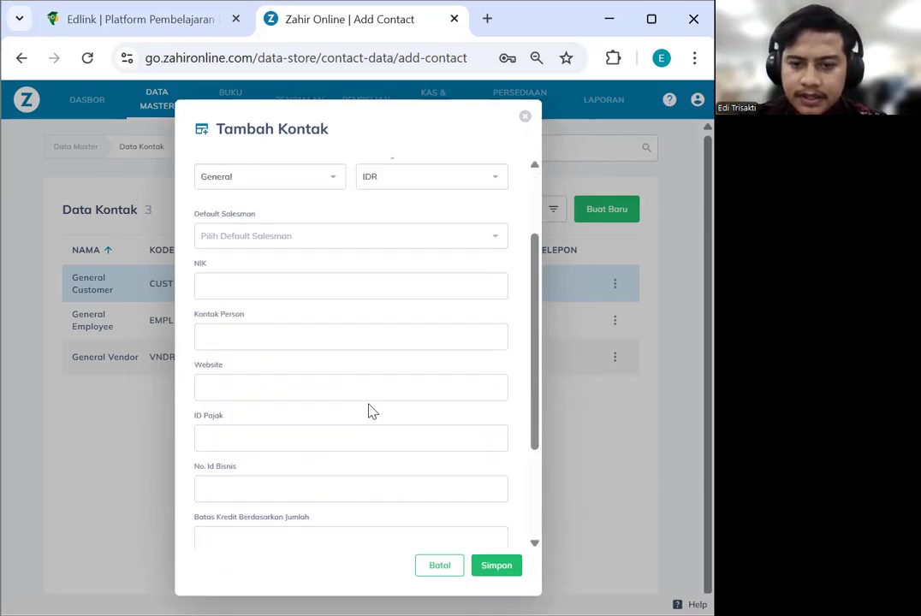
click(302, 172)
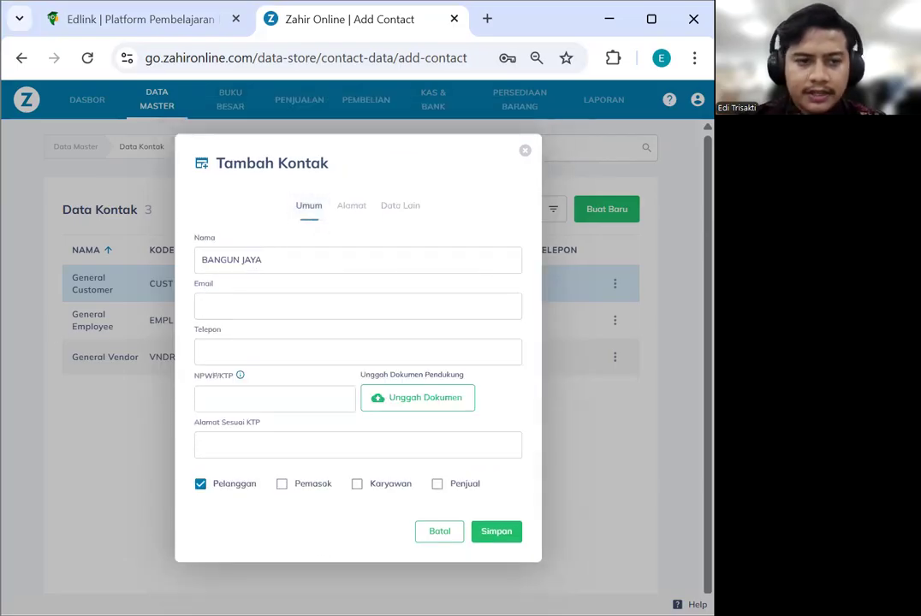
click(497, 535)
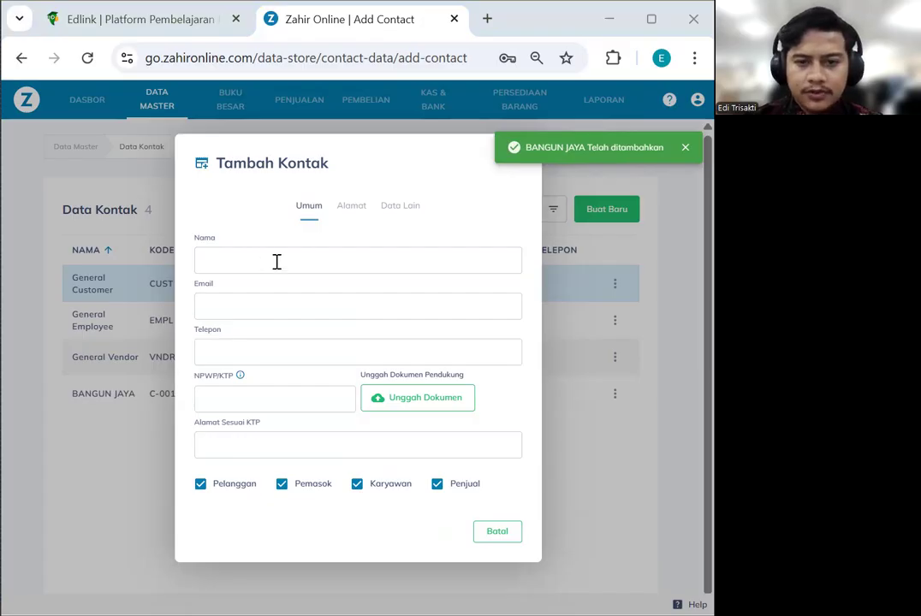
Name the new contact RAJA MOTOR and clear its supplier, employee and salesperson roles
key(ctrl+v)
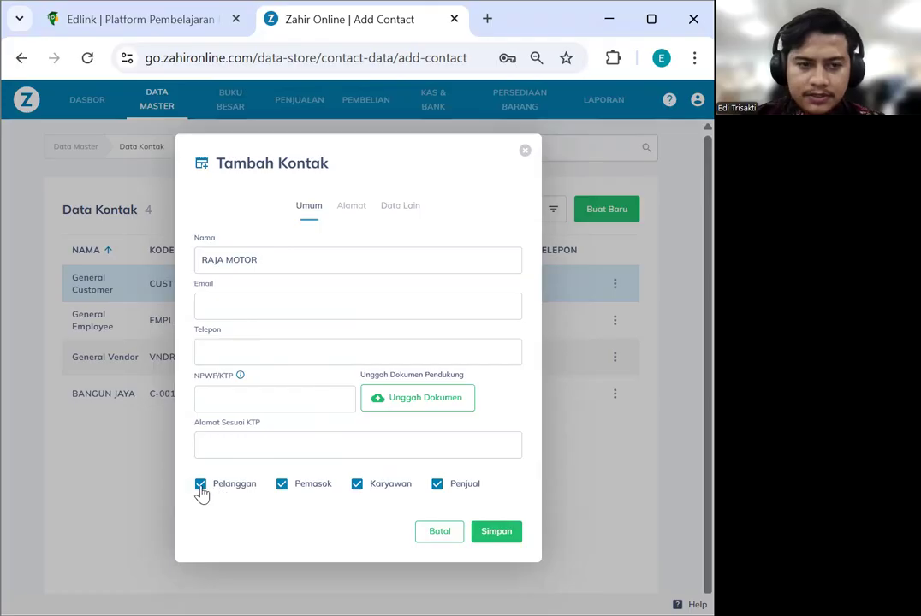
click(281, 484)
click(357, 485)
click(437, 485)
click(349, 208)
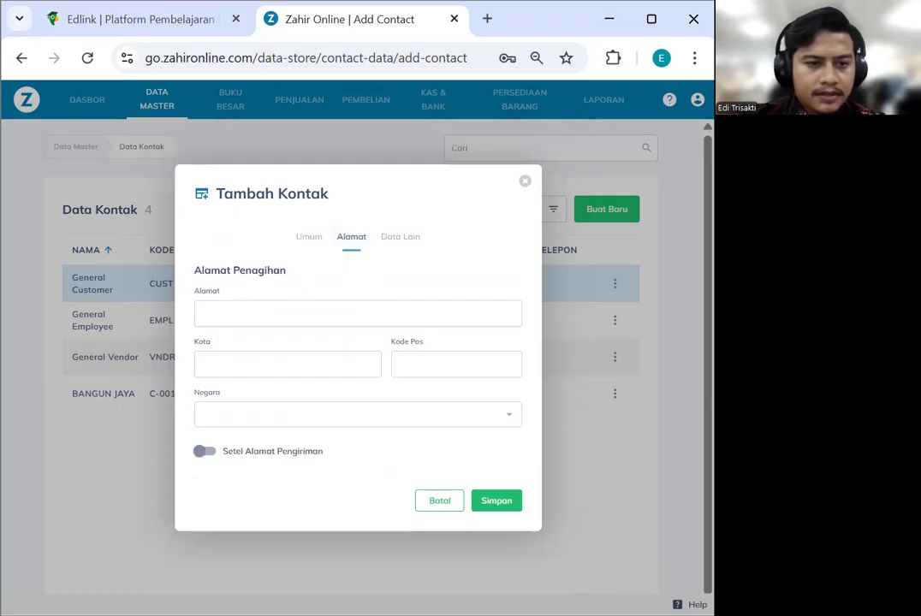
Fill RAJA MOTOR's billing address with city Jakarta Selatan and country Indonesia
click(243, 314)
key(ctrl+v)
drag(372, 314, 308, 317)
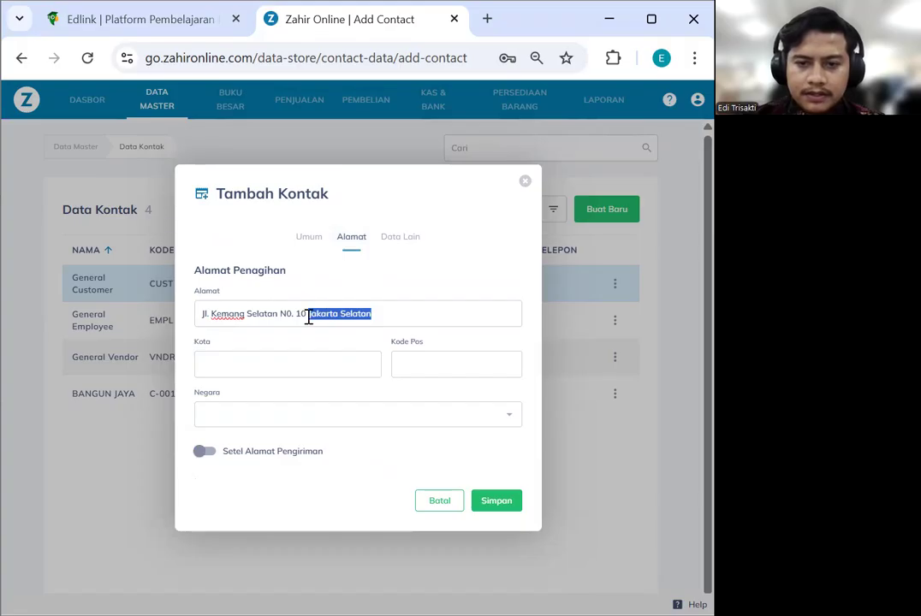
key(ctrl+c)
click(314, 369)
key(ctrl+v)
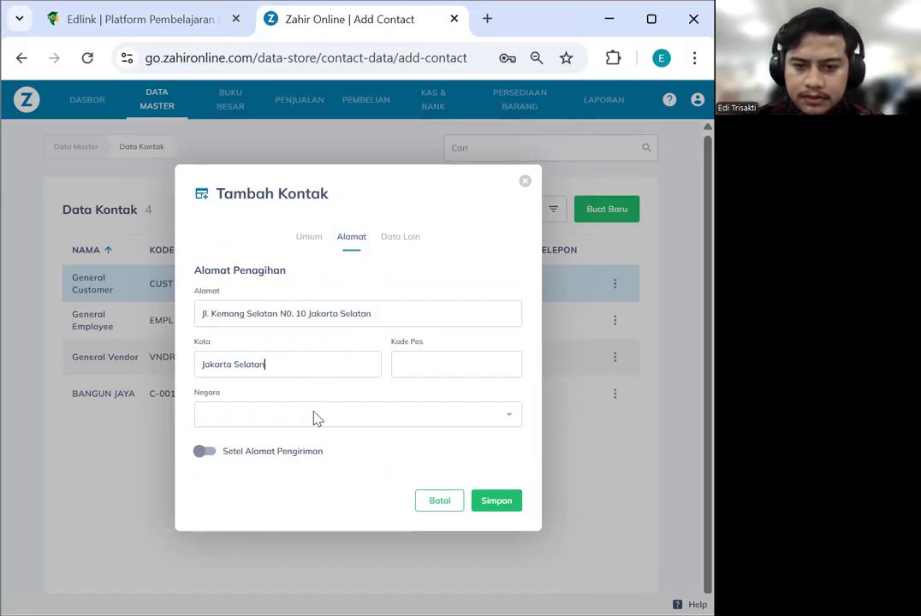
click(315, 418)
text(indom)
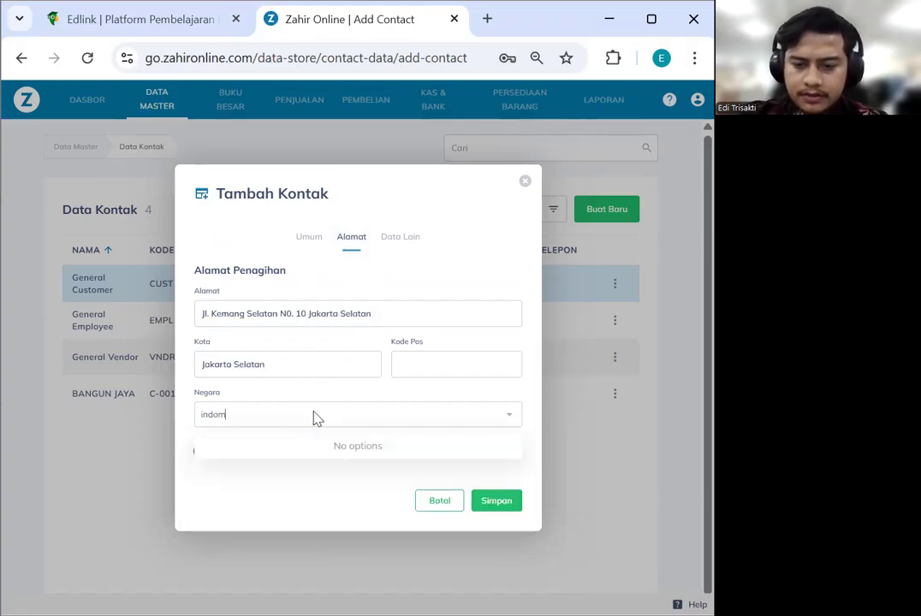
key(BackSpace)
click(277, 452)
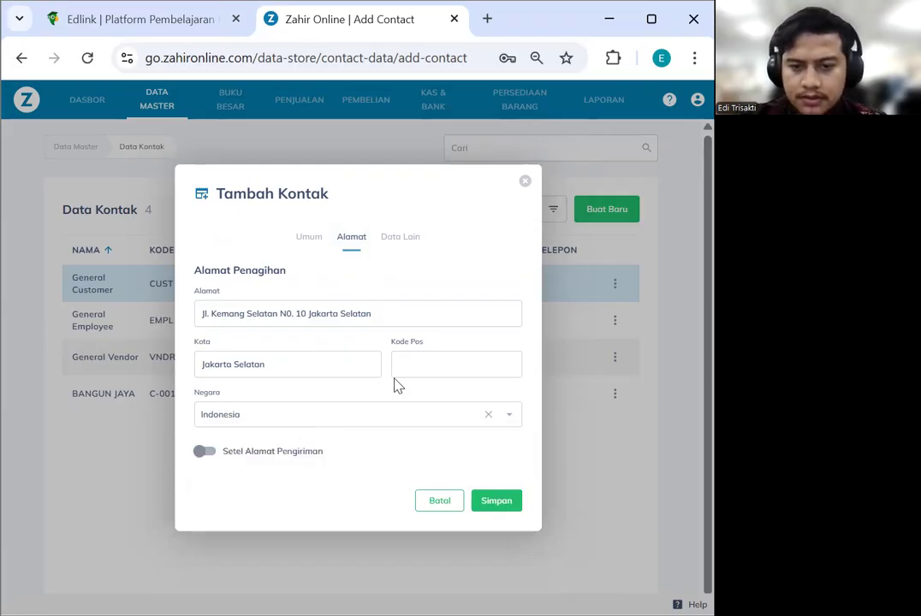
Make RAJA MOTOR's shipping address the same as its billing address
click(205, 451)
scroll(408, 414, down, 1)
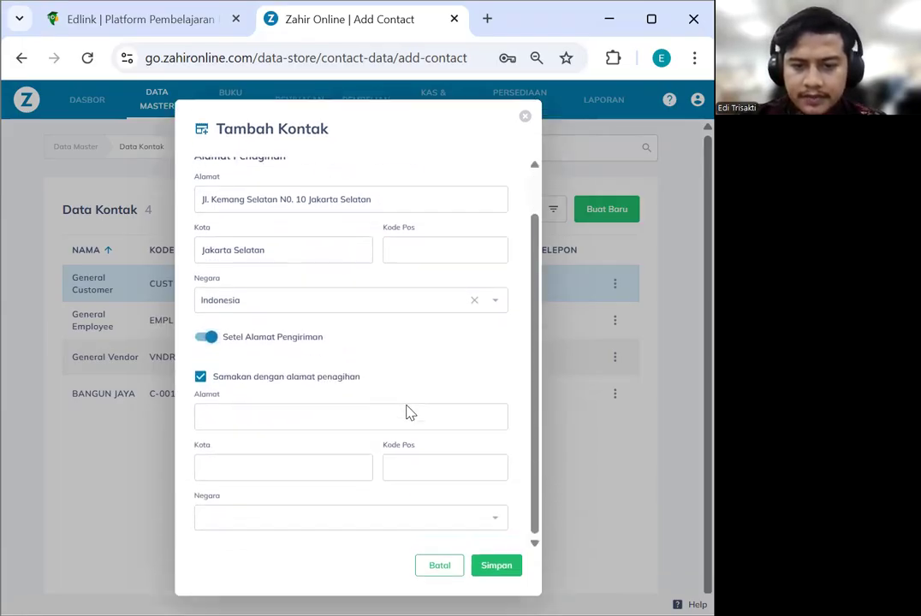
click(200, 378)
click(200, 378)
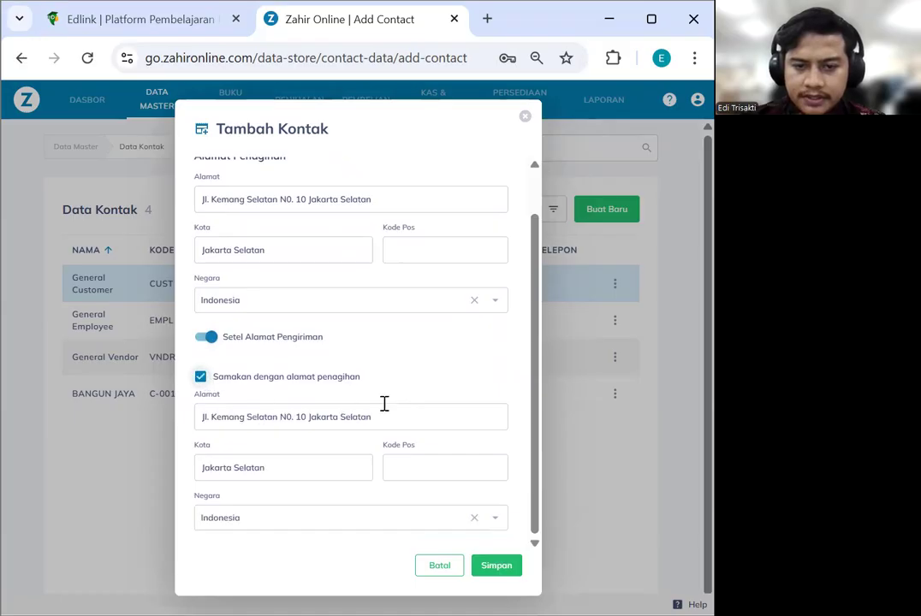
scroll(406, 267, up, 1)
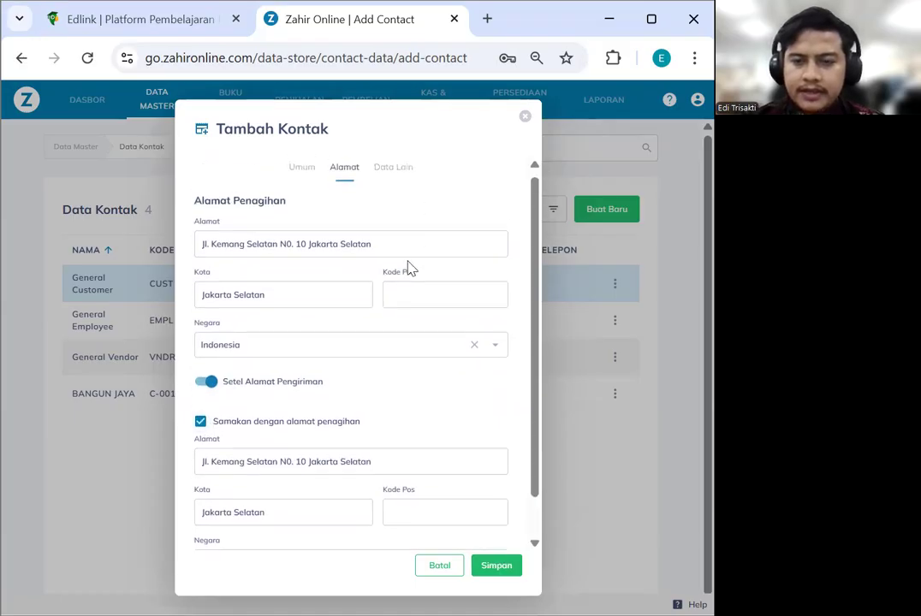
Save RAJA MOTOR as a contact and close the new-contact form
click(393, 179)
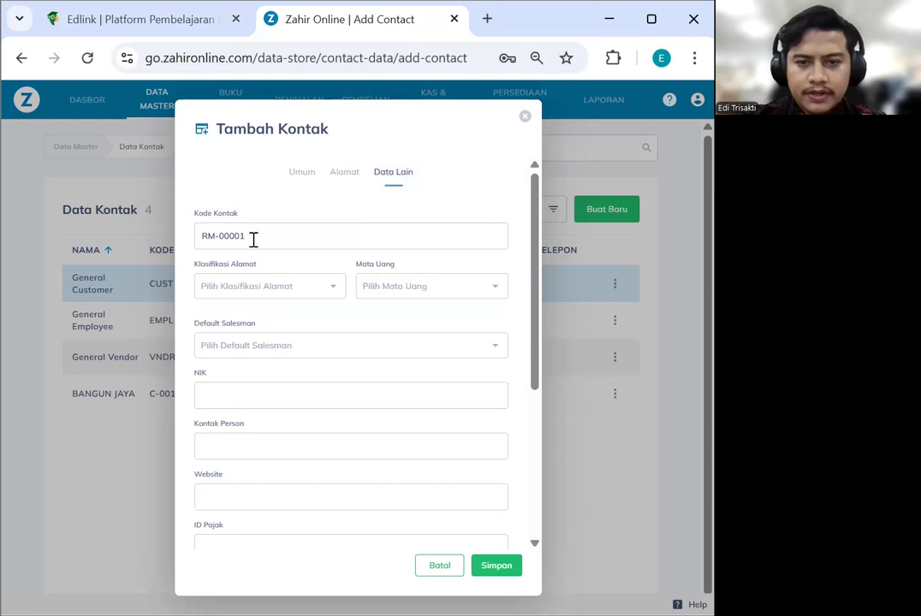
scroll(444, 370, down, 3)
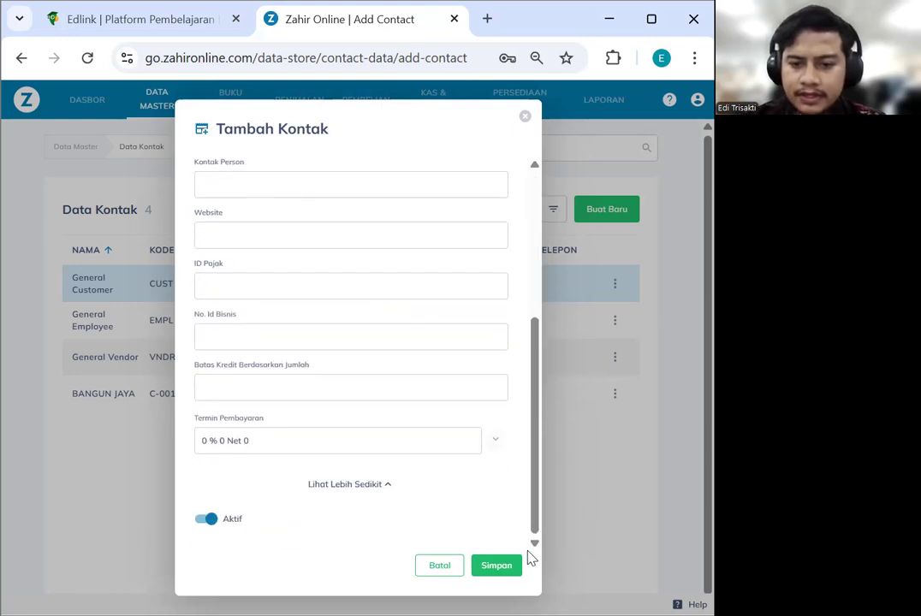
click(497, 566)
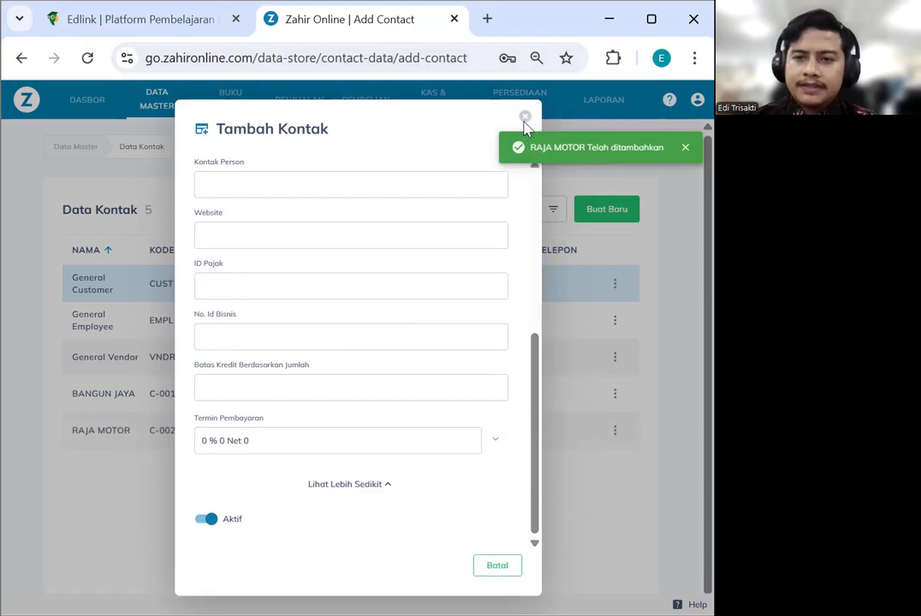
click(688, 151)
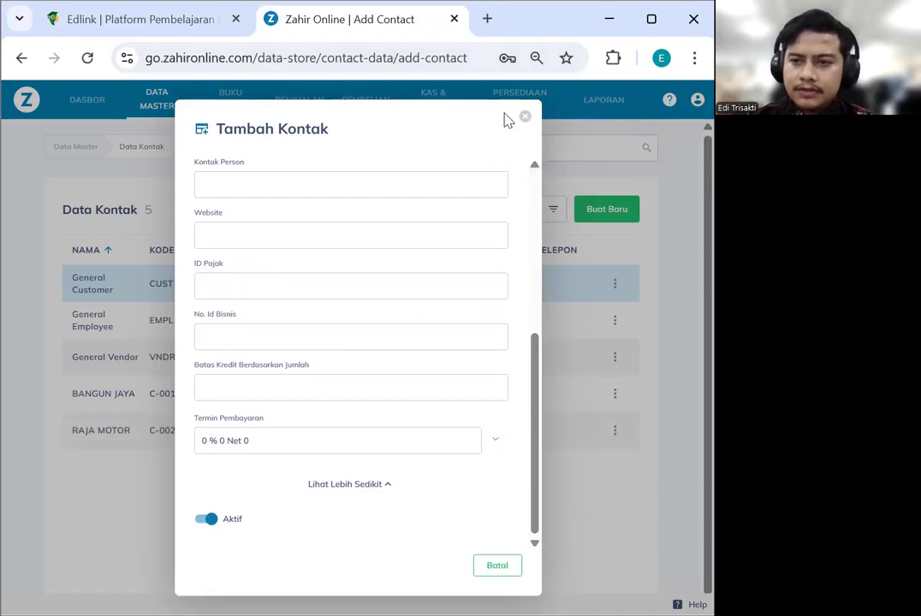
click(526, 118)
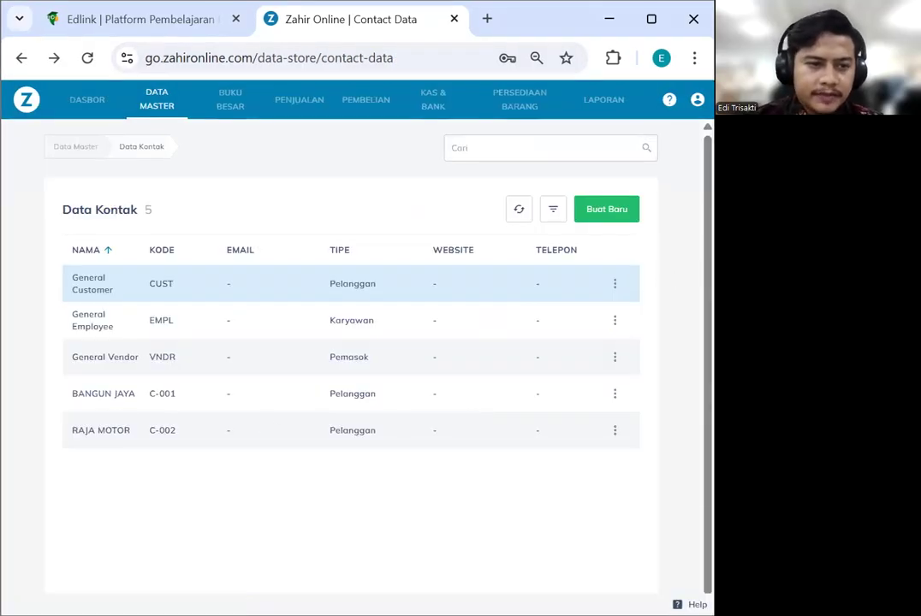
Start a new contact ASTRA HONDA, PT with only the supplier role kept
click(618, 215)
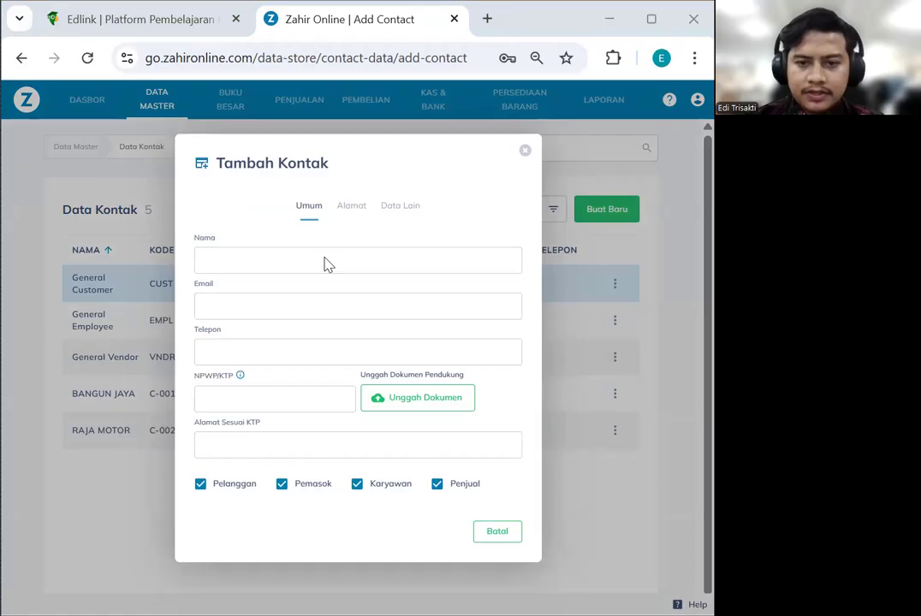
click(326, 264)
key(ctrl+v)
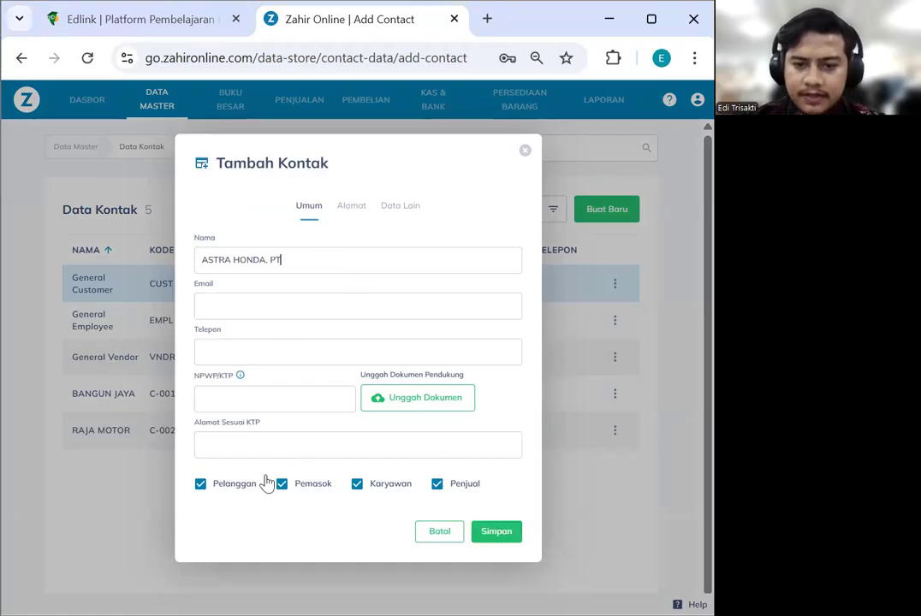
click(202, 485)
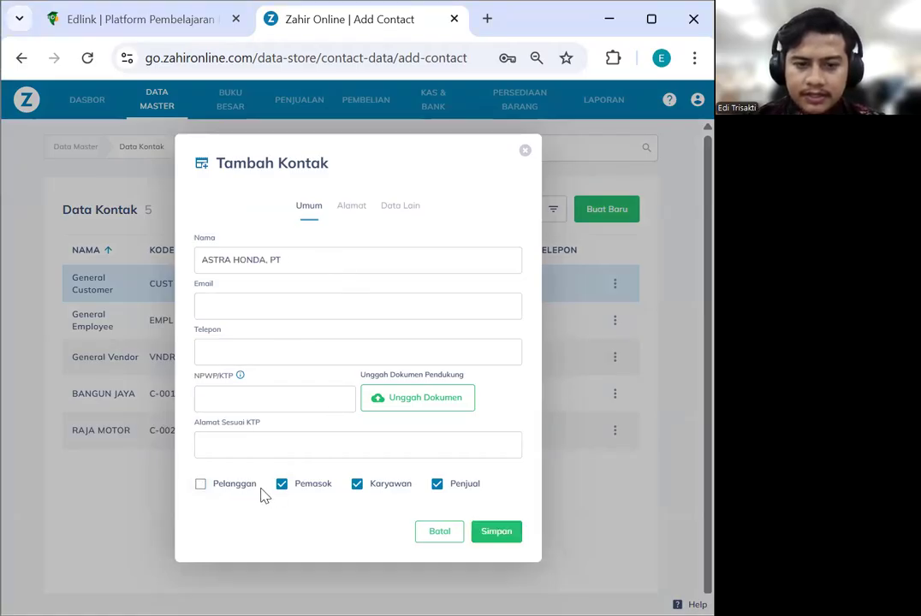
click(357, 484)
click(438, 485)
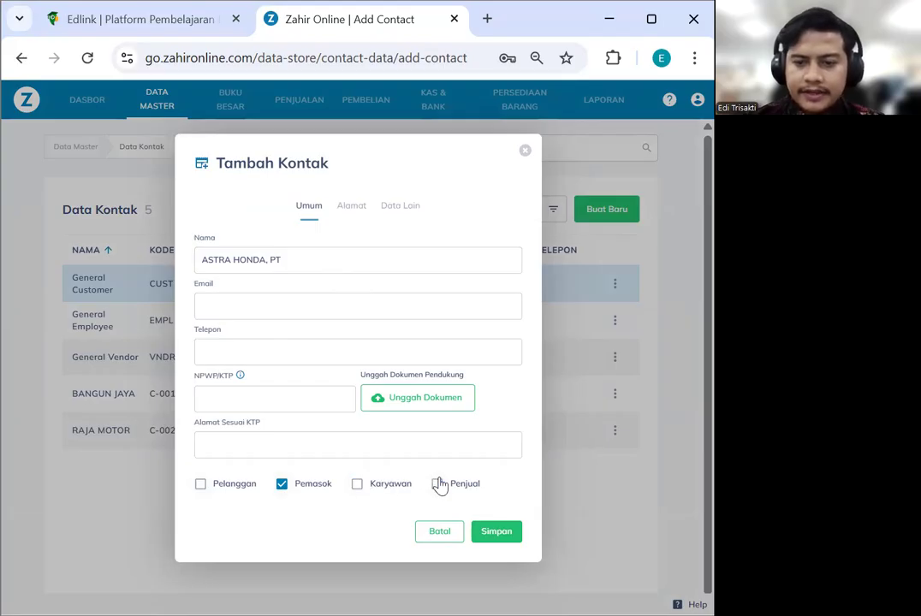
click(351, 206)
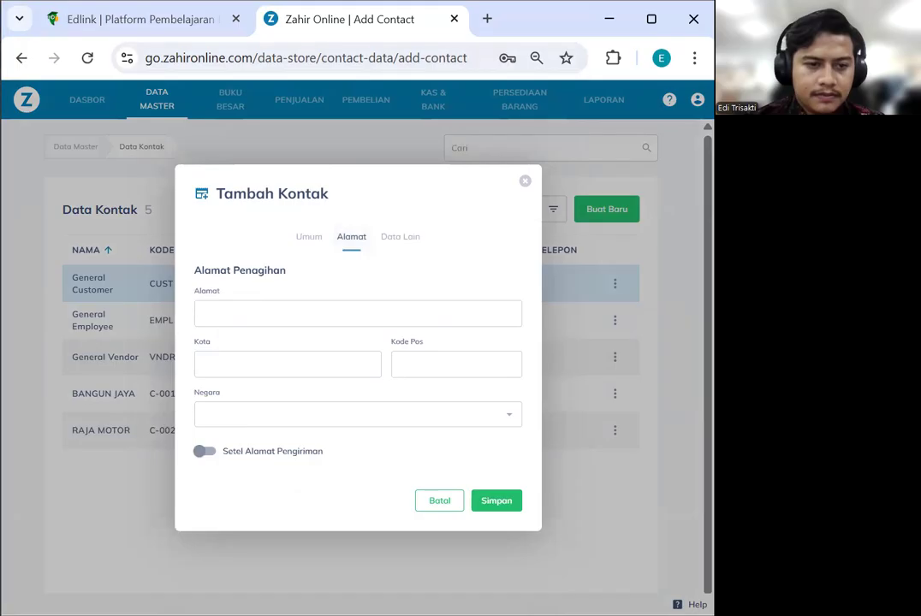
key(alt+Tab)
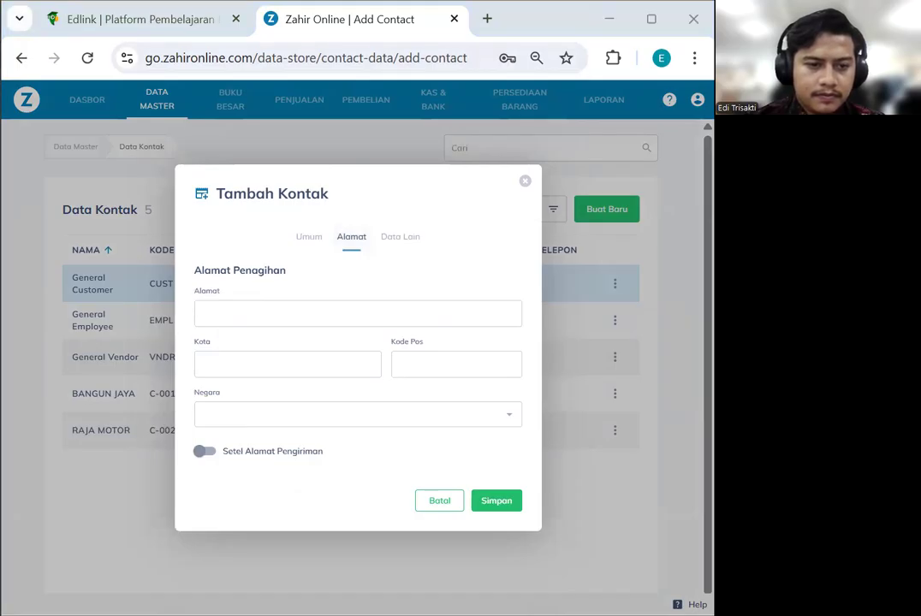
click(217, 323)
text(Jl. Danau Sunter Raya No. 1)
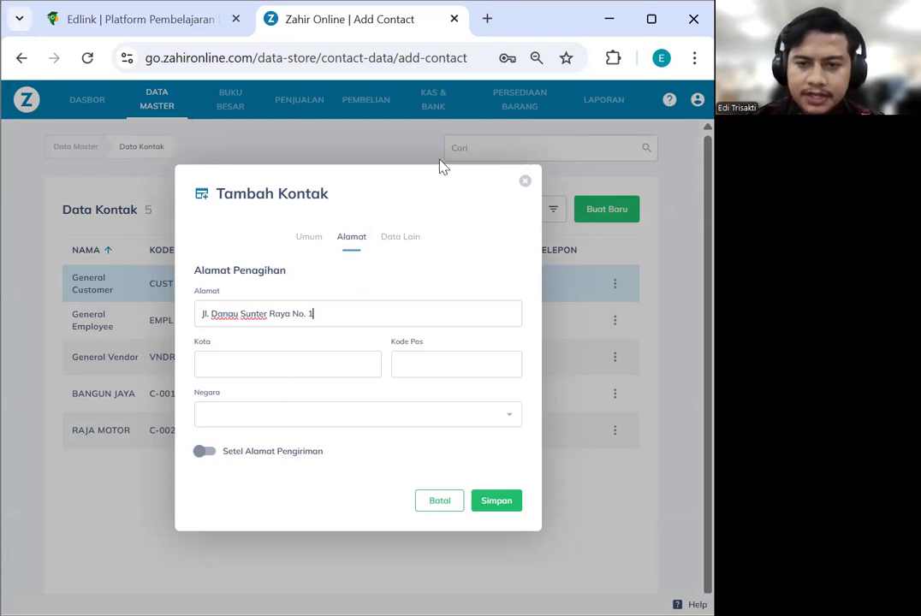
click(222, 423)
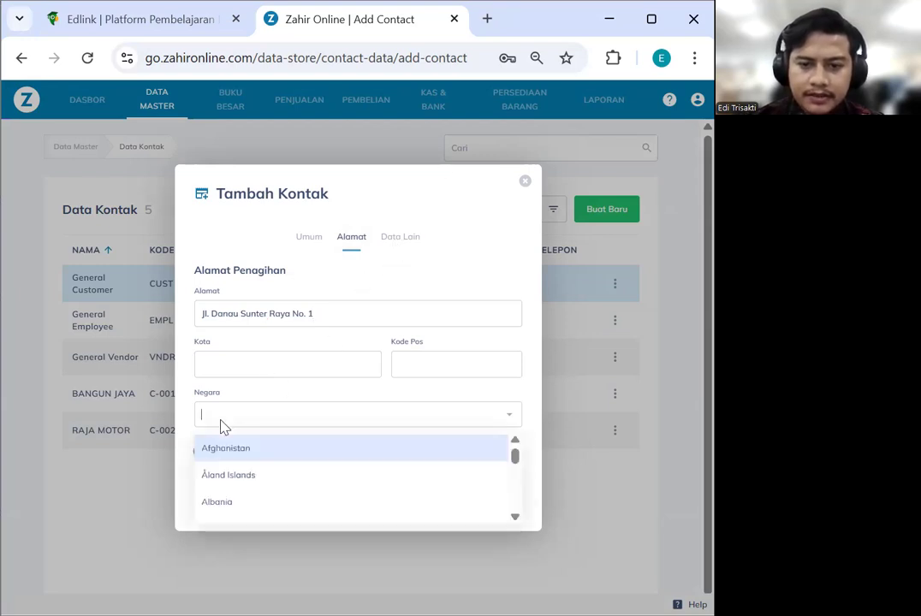
text(indon)
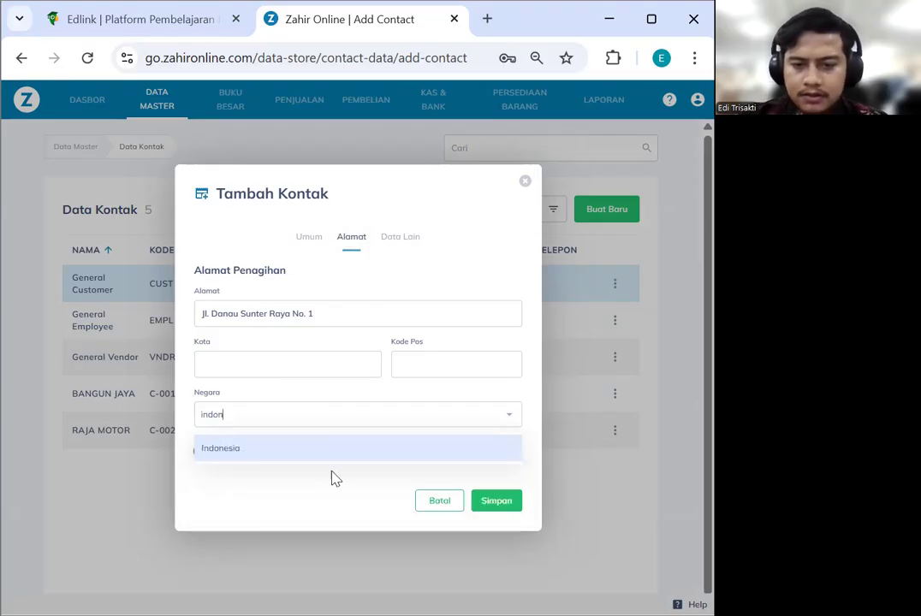
click(244, 452)
click(208, 451)
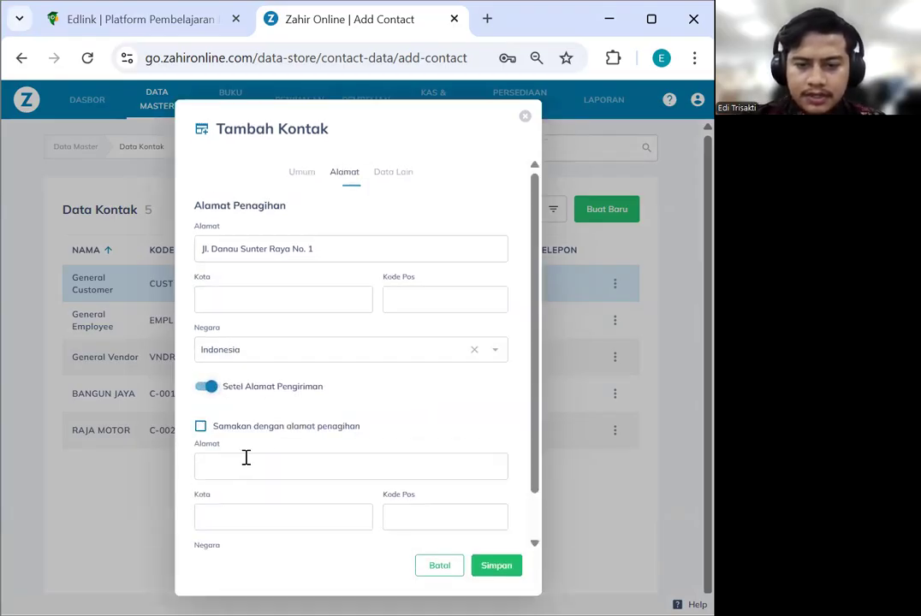
click(200, 427)
Save the ASTRA HONDA, PT contact
scroll(454, 458, down, 1)
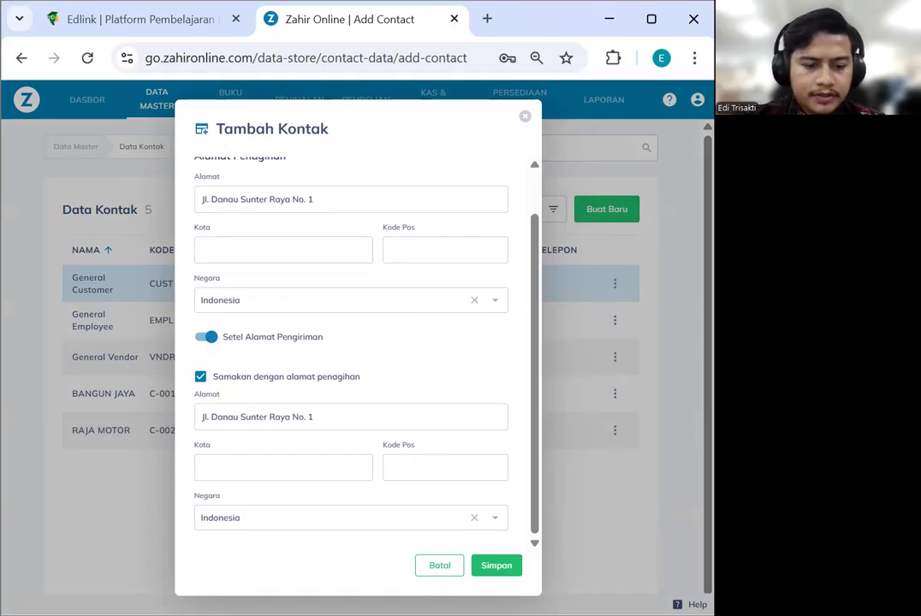
scroll(351, 242, up, 1)
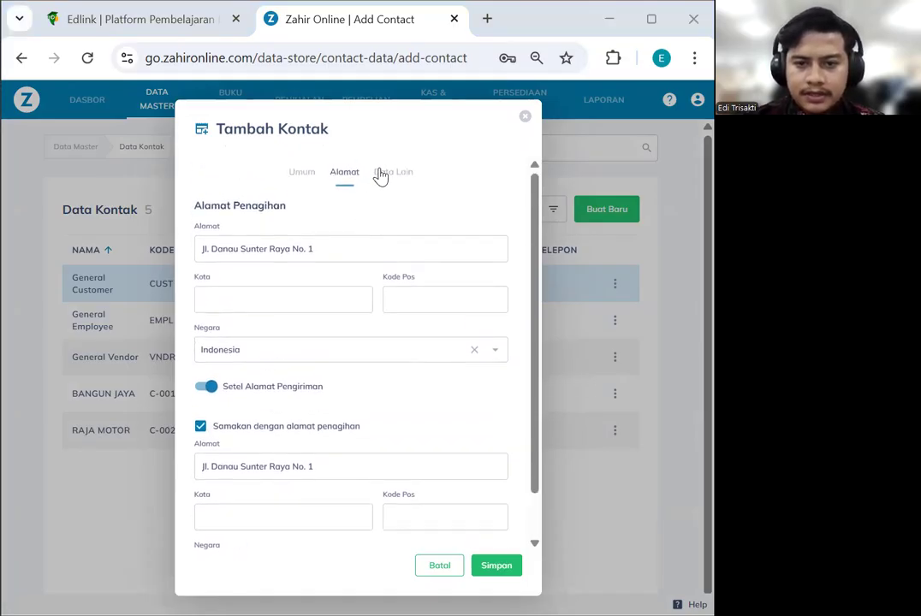
click(380, 173)
click(493, 512)
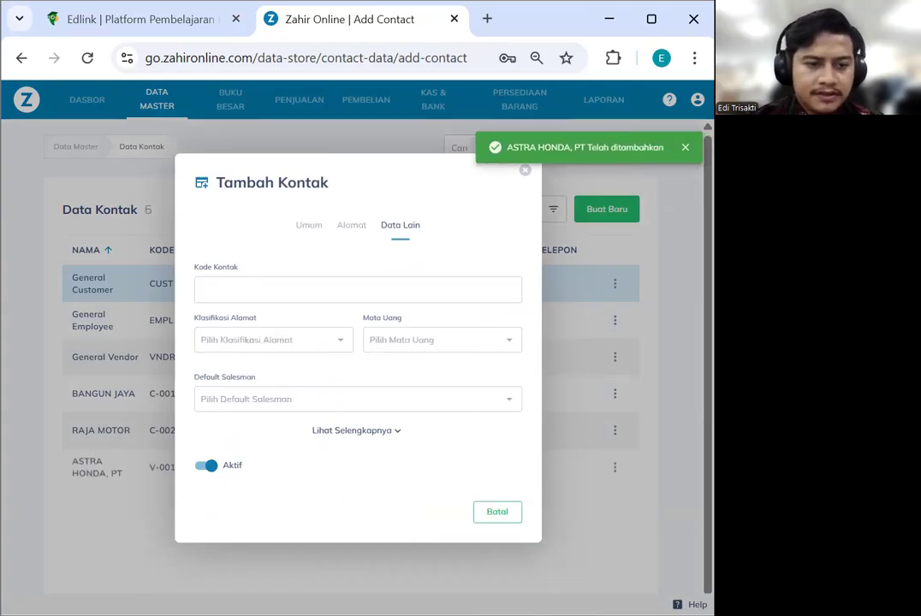
Name the new contact YAMAHA, PT and keep only its supplier role
click(299, 291)
text(YAMAHA, PT)
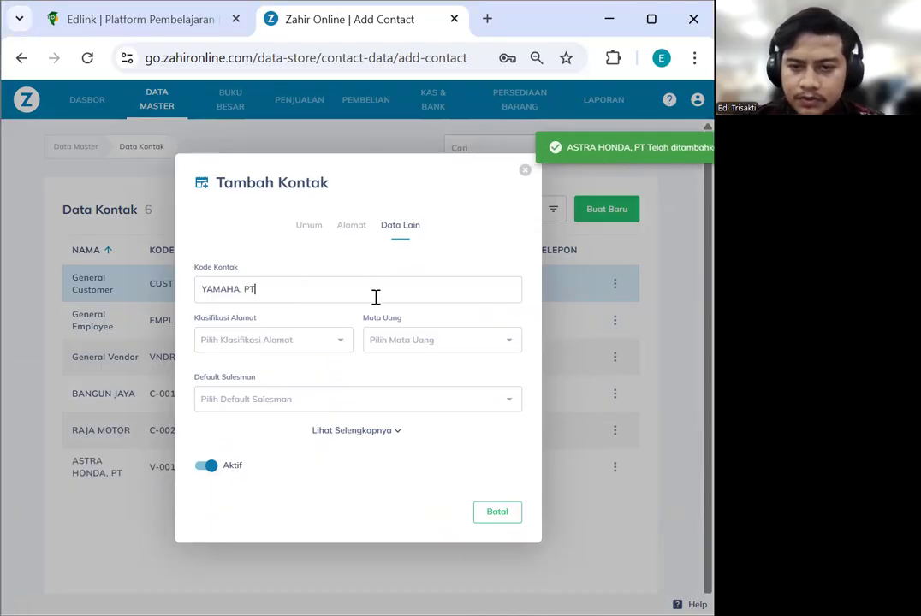
key(ctrl+z)
click(316, 238)
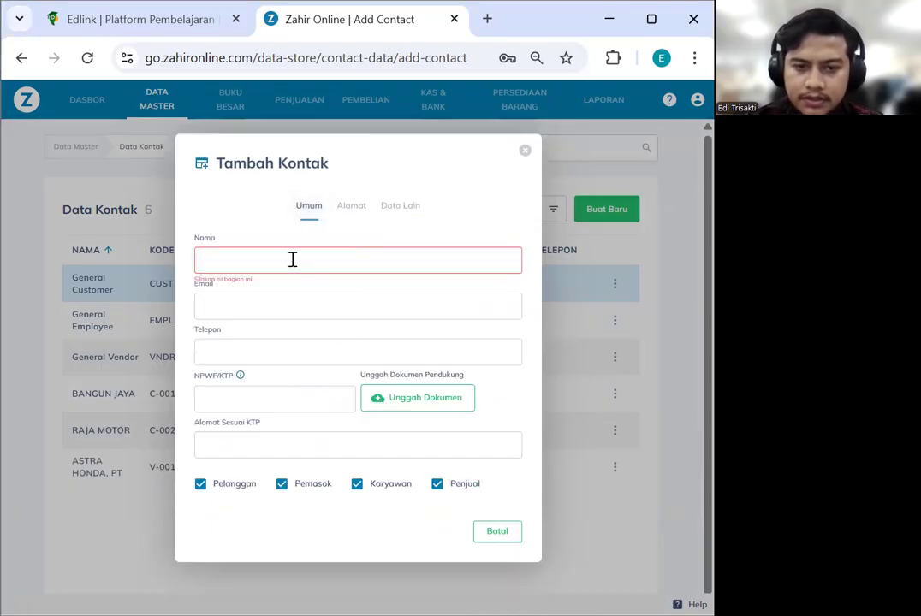
text(YAMAHA, PT)
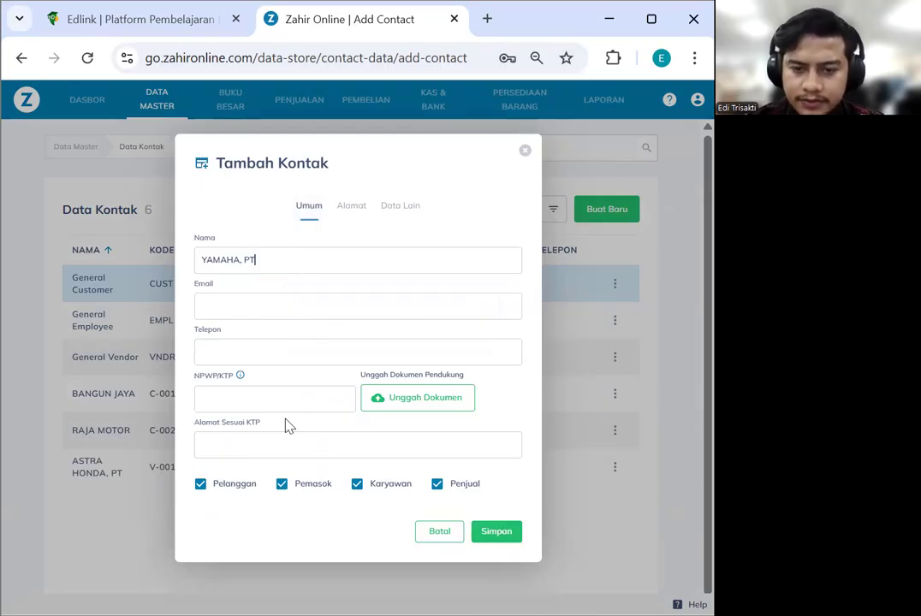
click(201, 485)
click(357, 485)
click(437, 485)
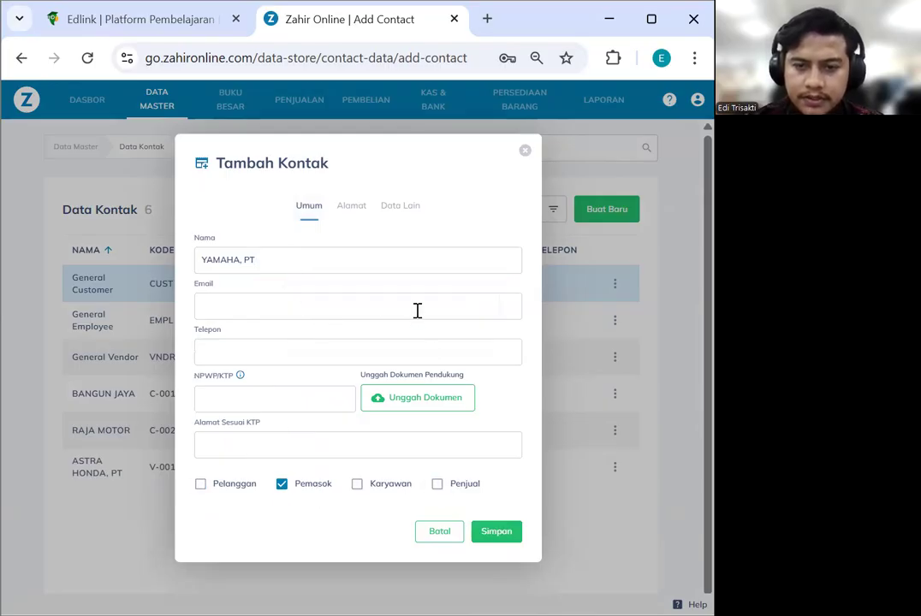
click(352, 209)
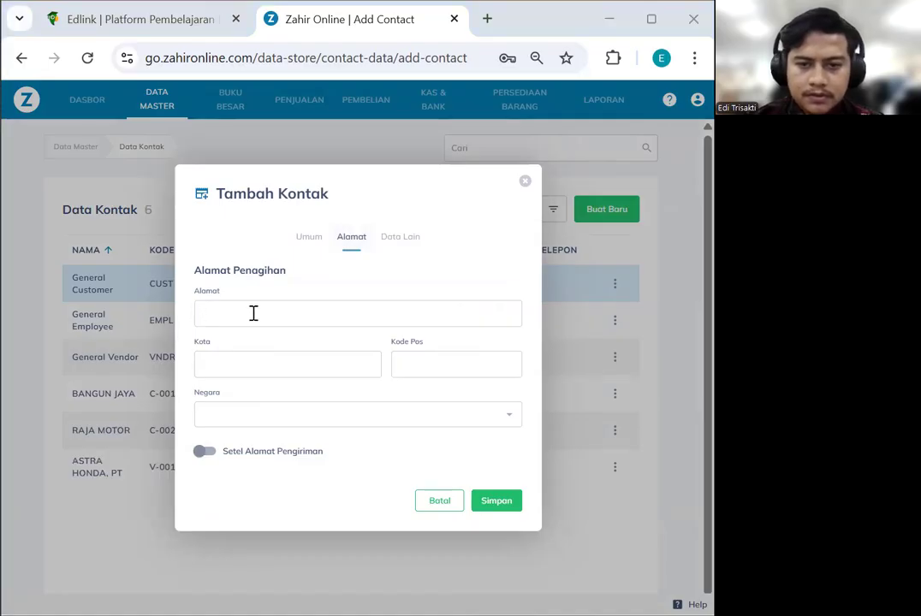
click(321, 365)
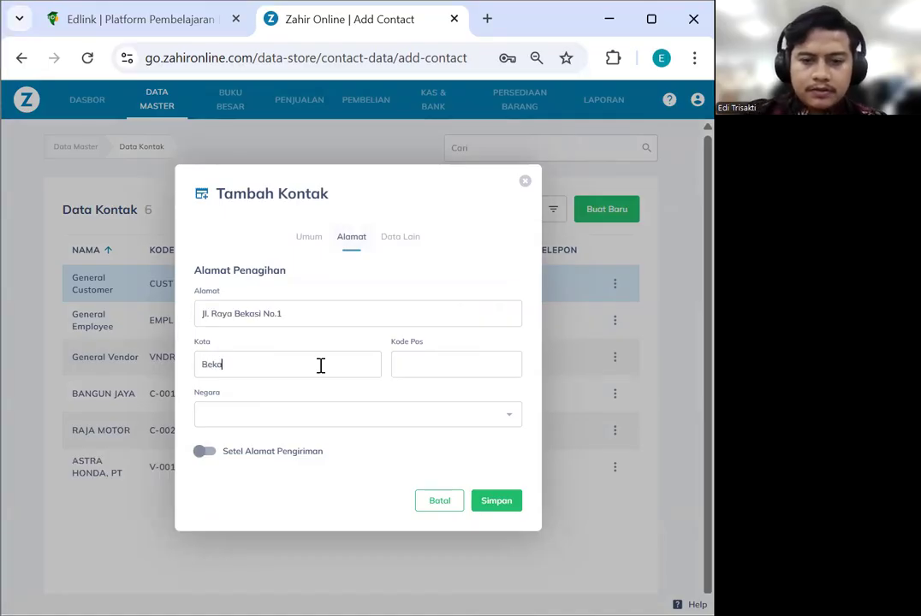
text(Bekasi)
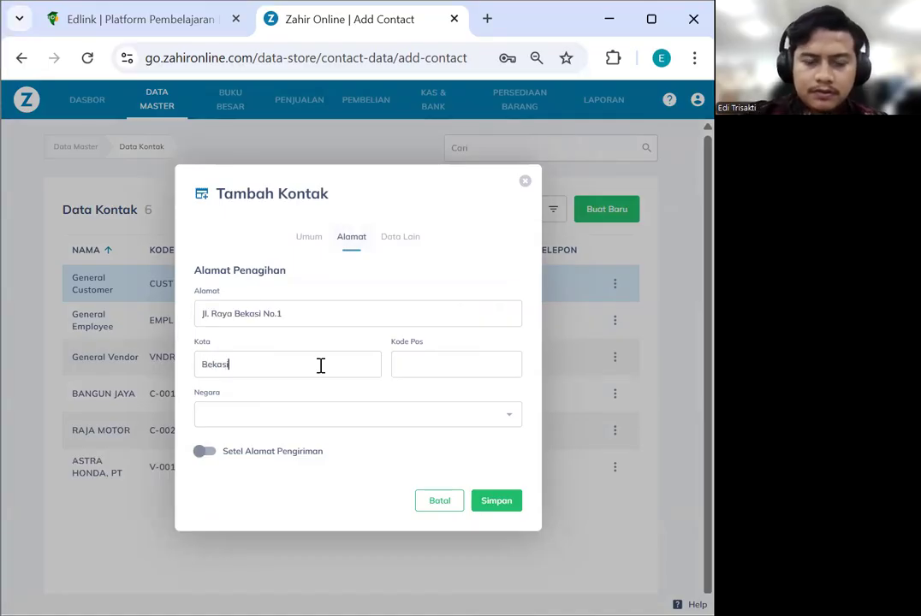
click(289, 419)
text(indo)
click(282, 446)
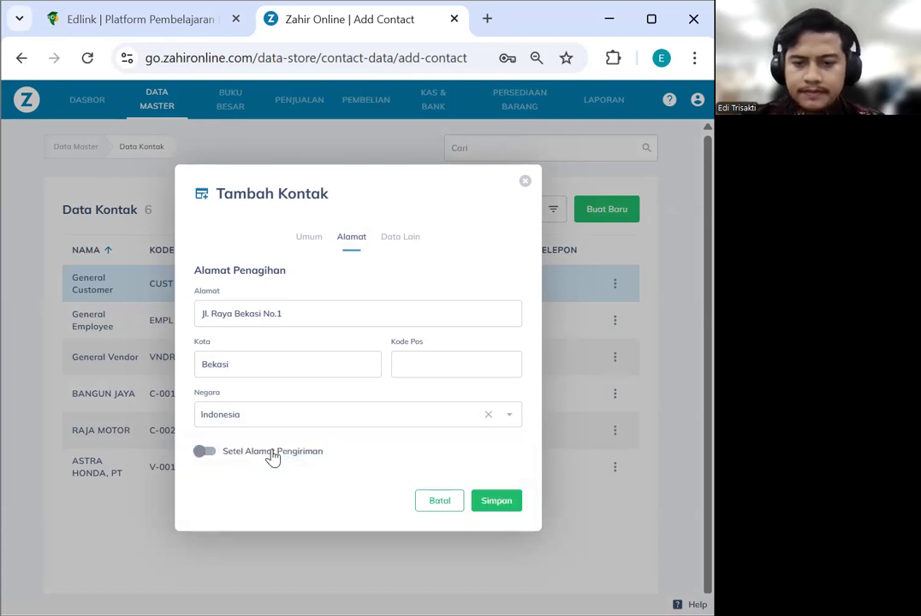
click(204, 454)
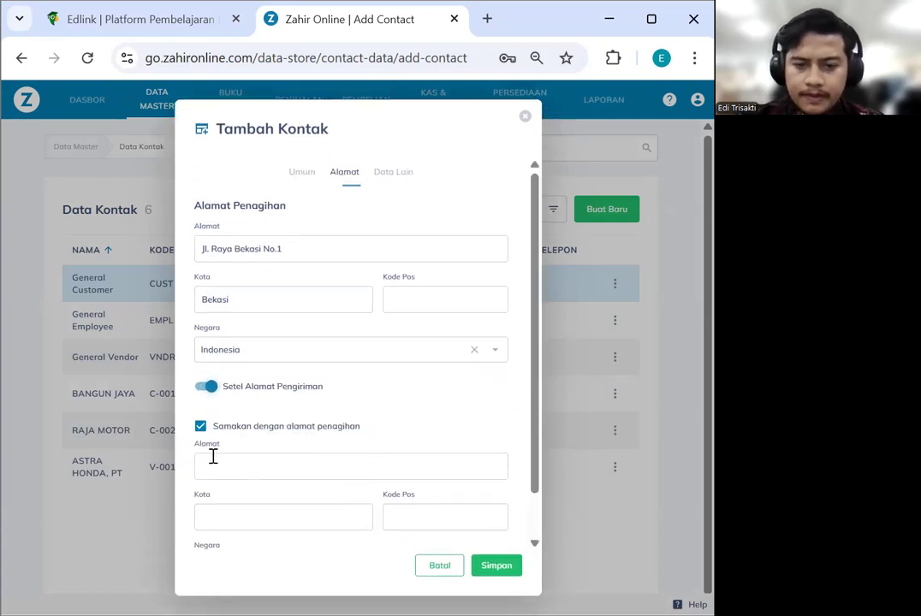
click(201, 426)
Save YAMAHA, PT as a supplier, close the form and go to inventory
scroll(386, 488, down, 2)
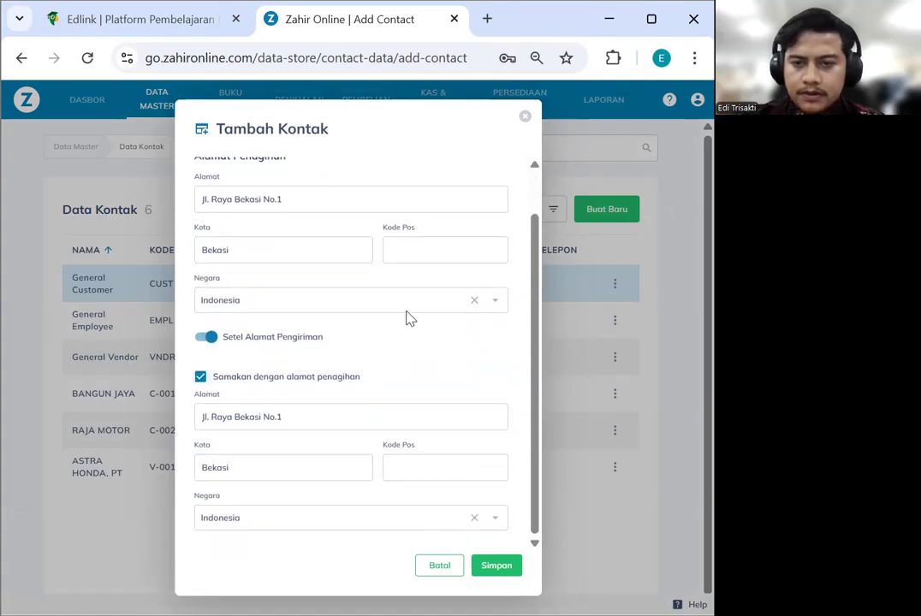
scroll(402, 257, up, 2)
click(393, 174)
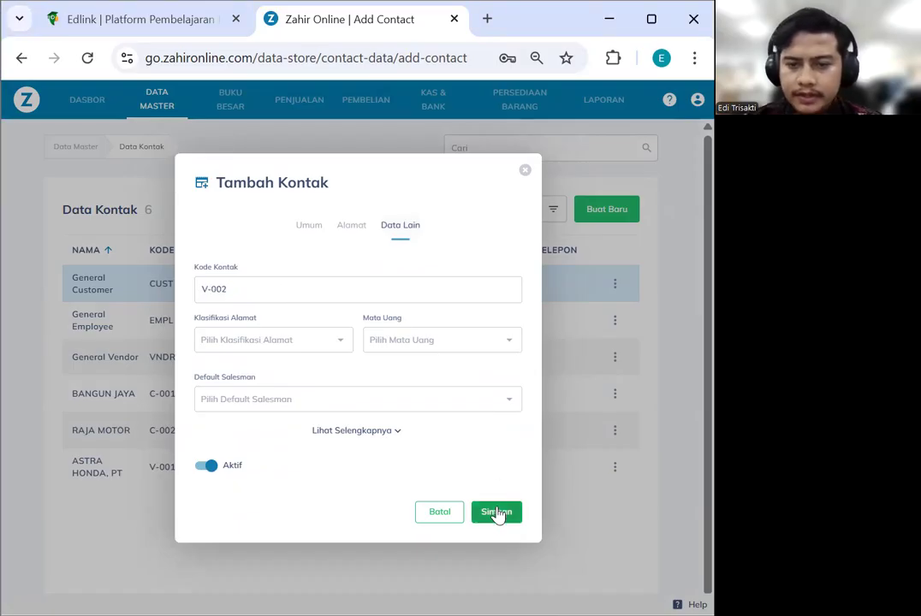
click(497, 513)
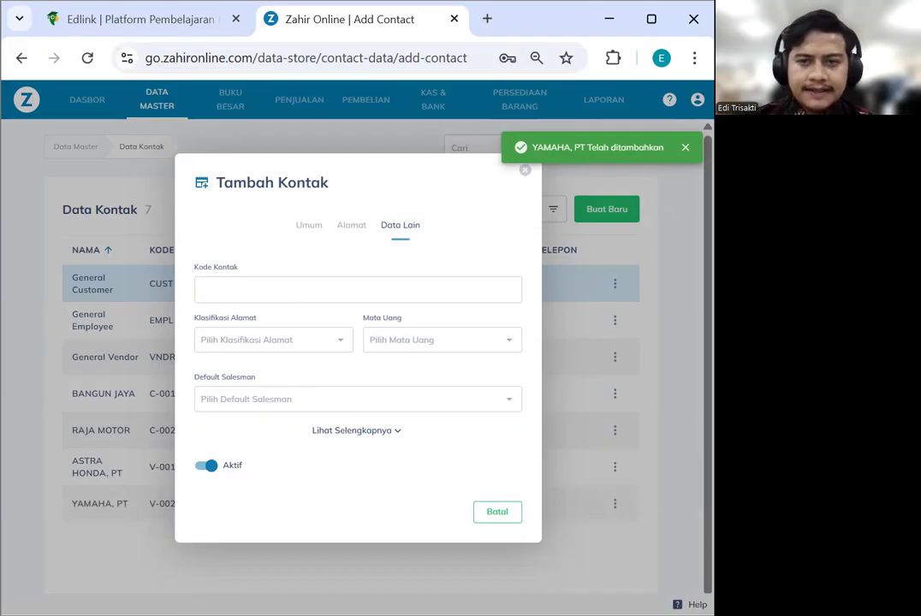
click(516, 134)
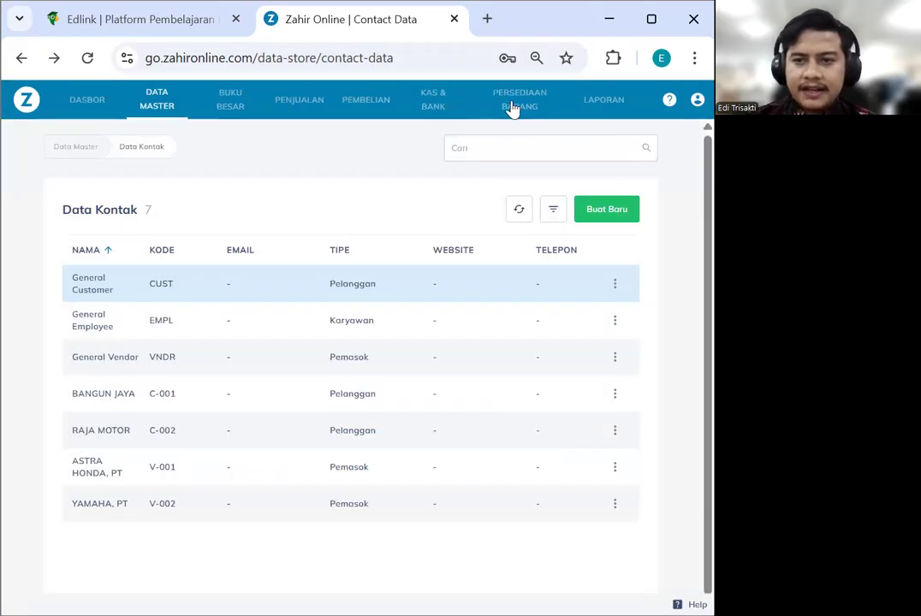
click(510, 107)
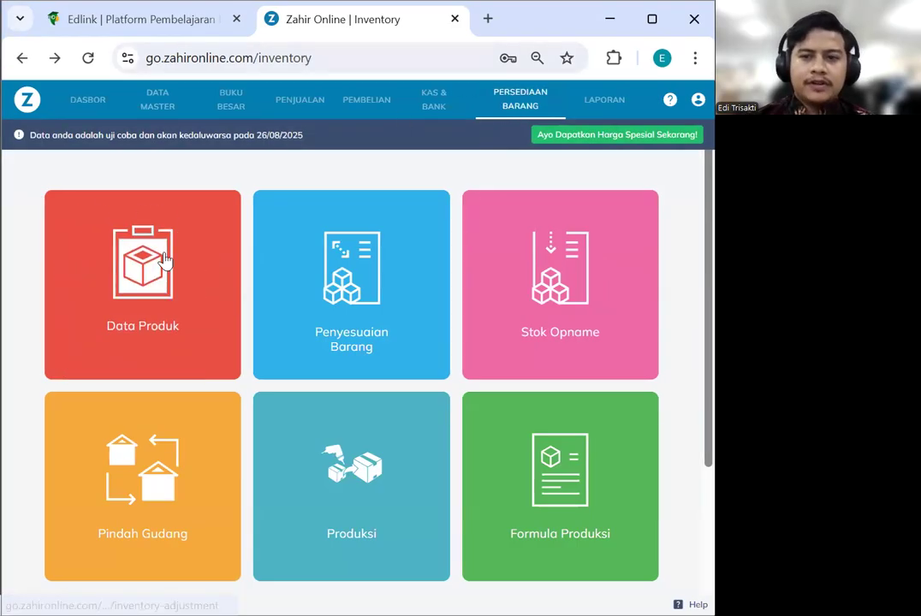
Create a new product named HONDA TIGER 200 CC 2012 with code M-001
click(238, 288)
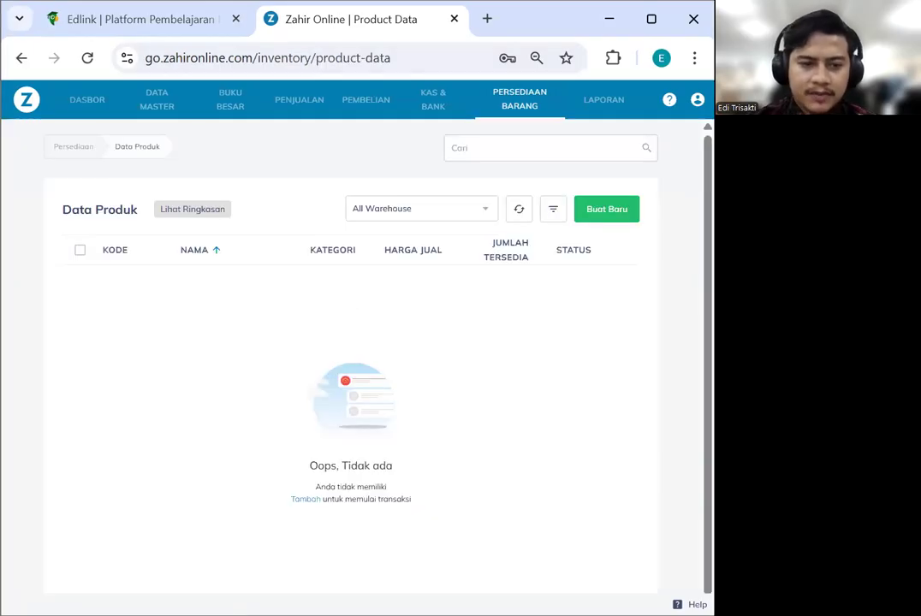
click(613, 211)
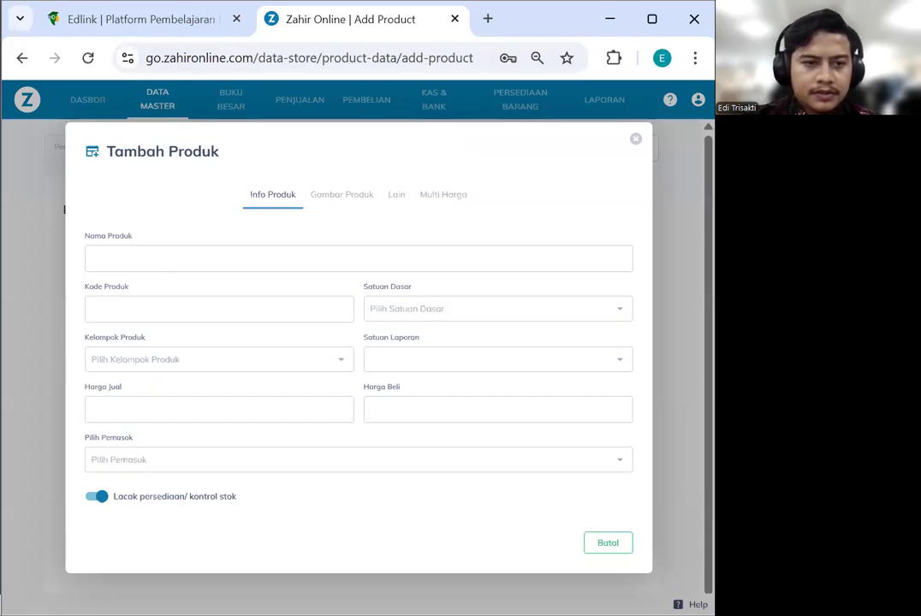
click(168, 262)
text(HONDA TIGER 200 CC 2012)
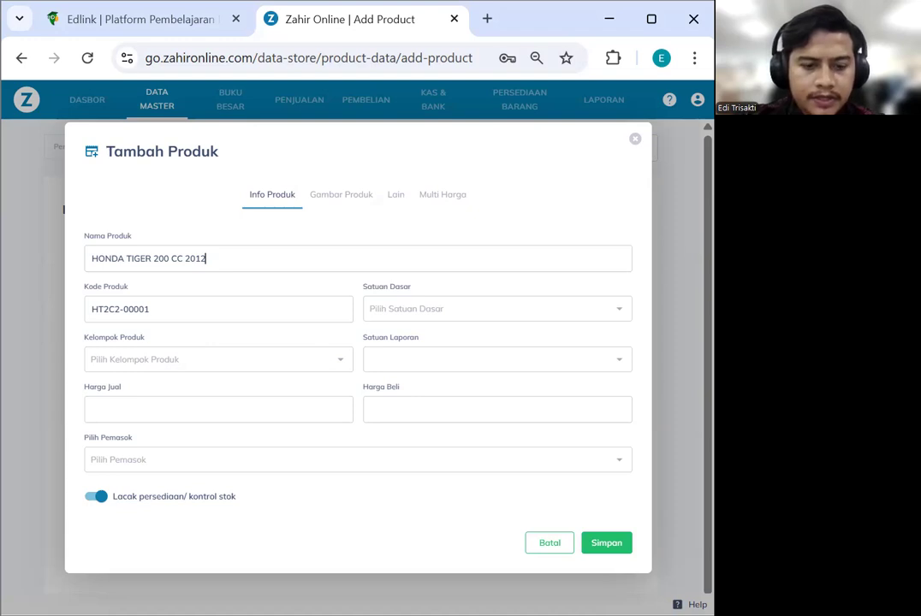
key(Tab)
text(M-001)
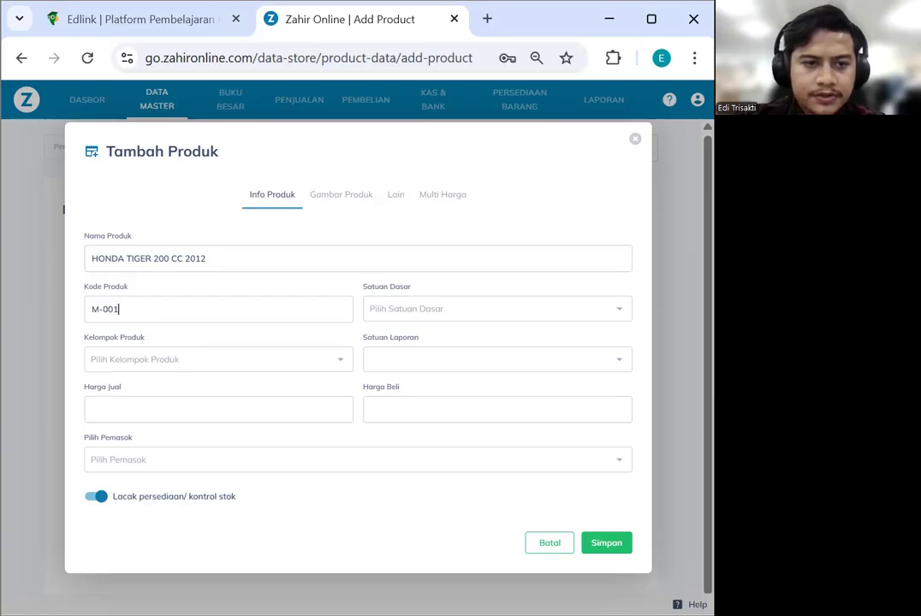
Search the base unit choices for 'unit', finding no match
click(387, 366)
click(413, 308)
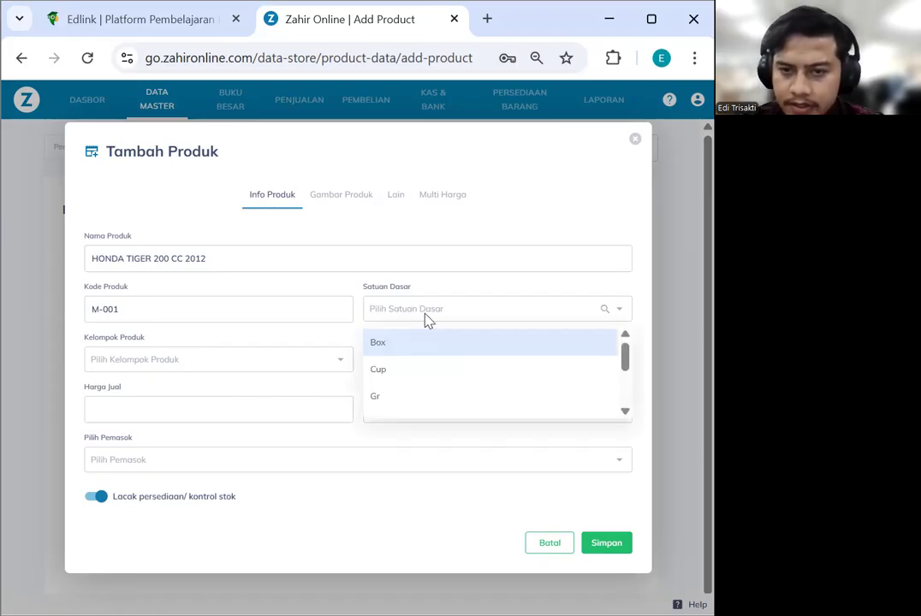
text(unit)
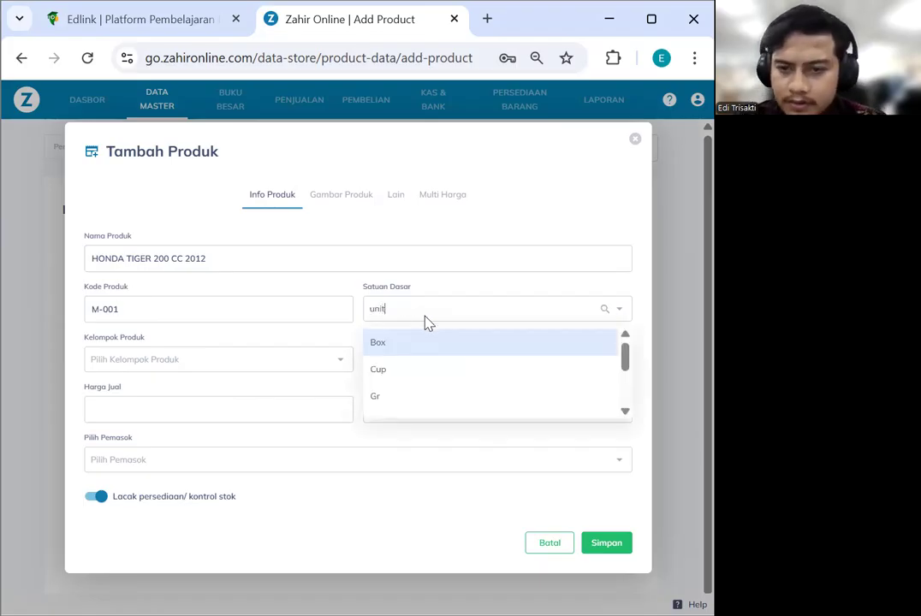
click(429, 309)
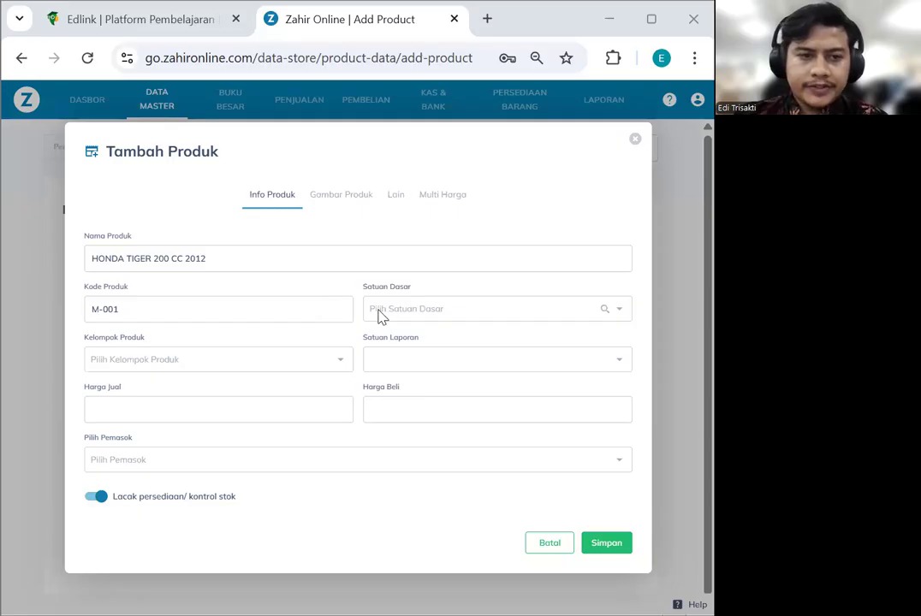
From the base unit list, create unit code Unit named MEsin and save it
click(605, 315)
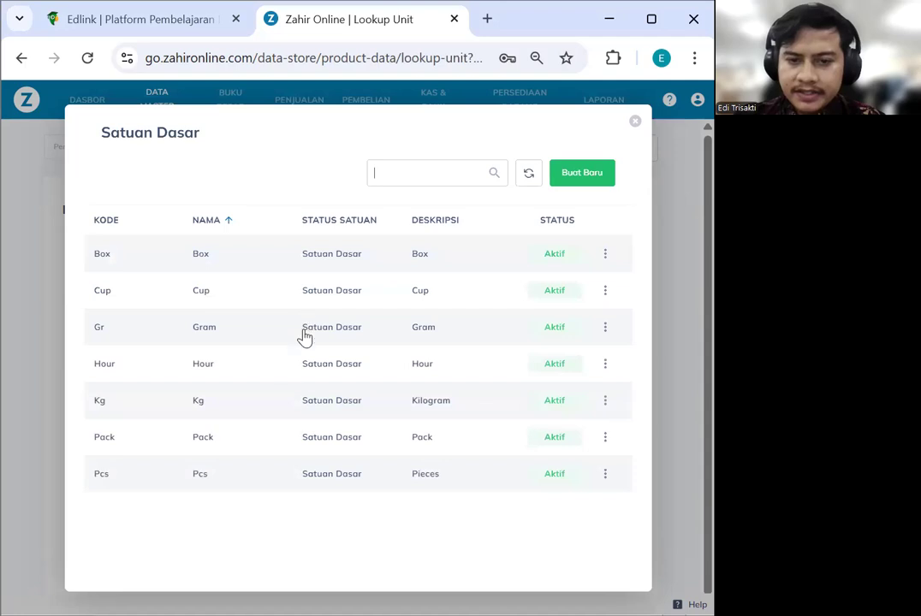
click(581, 174)
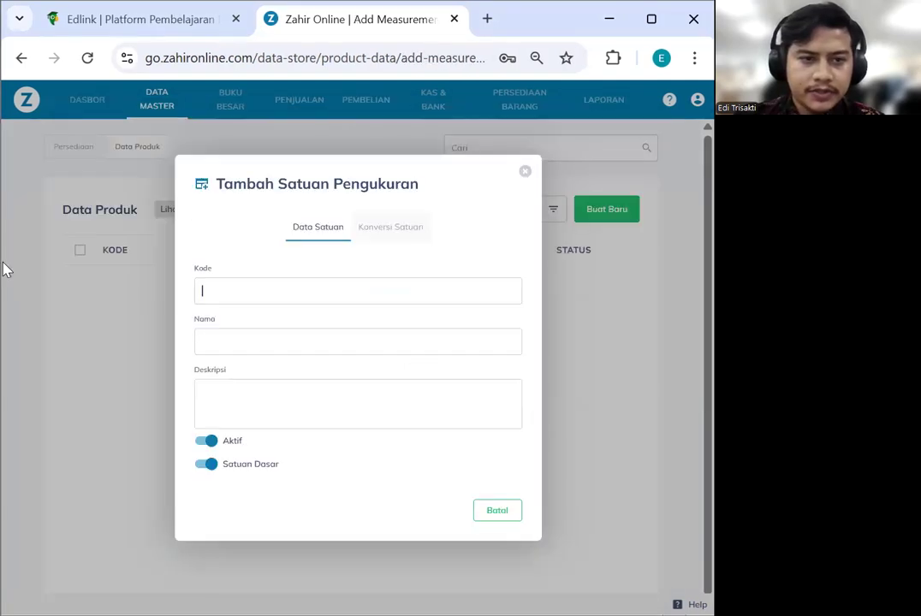
text(UN)
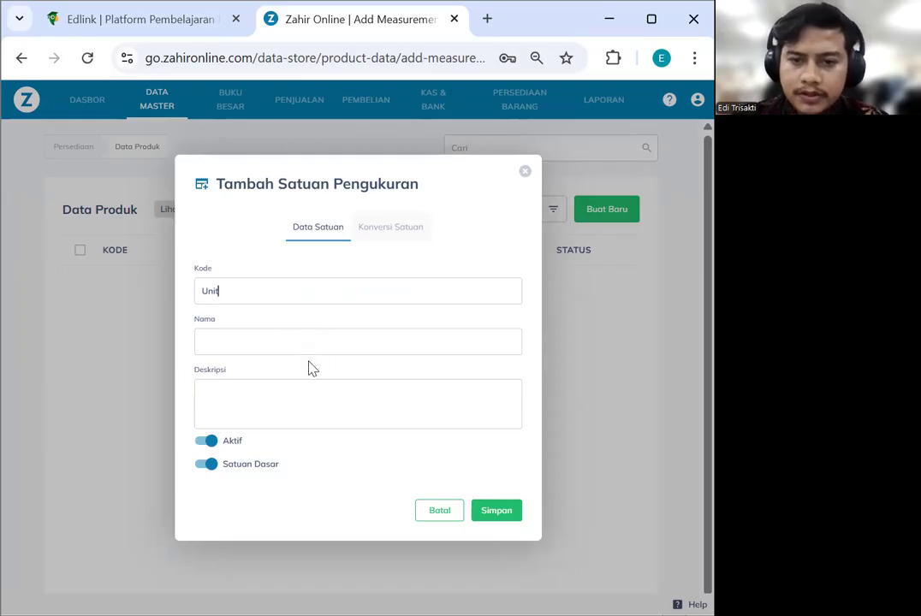
click(492, 517)
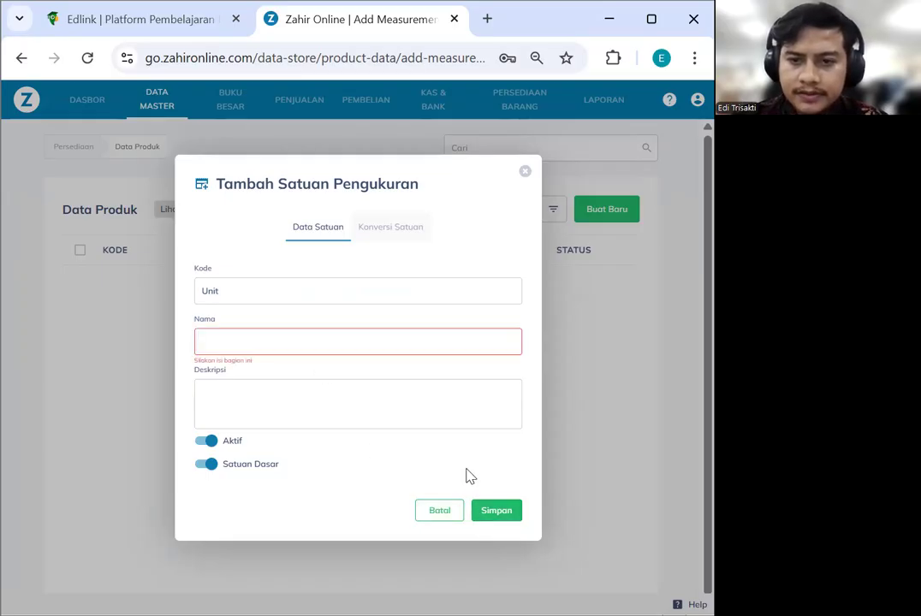
click(271, 343)
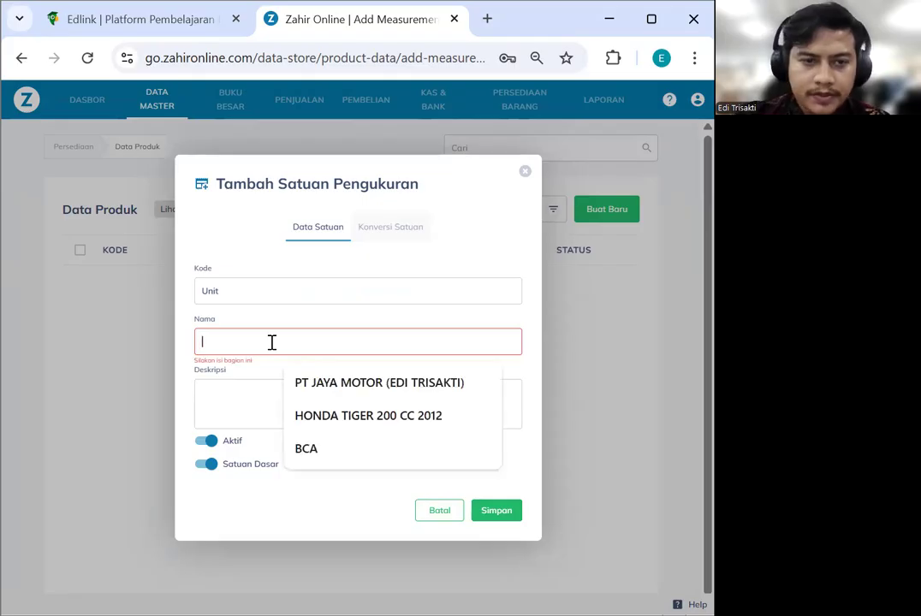
text(MEs)
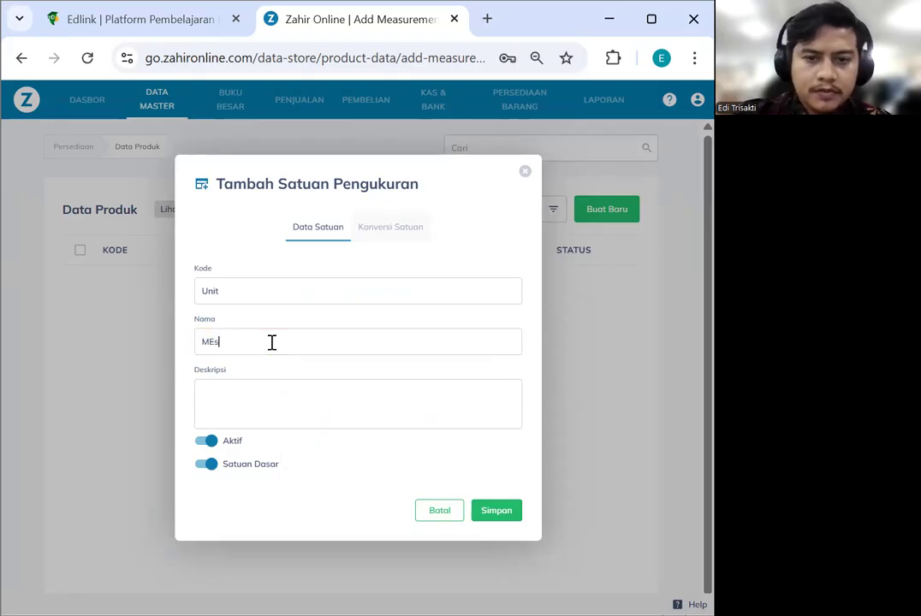
text(in)
click(496, 514)
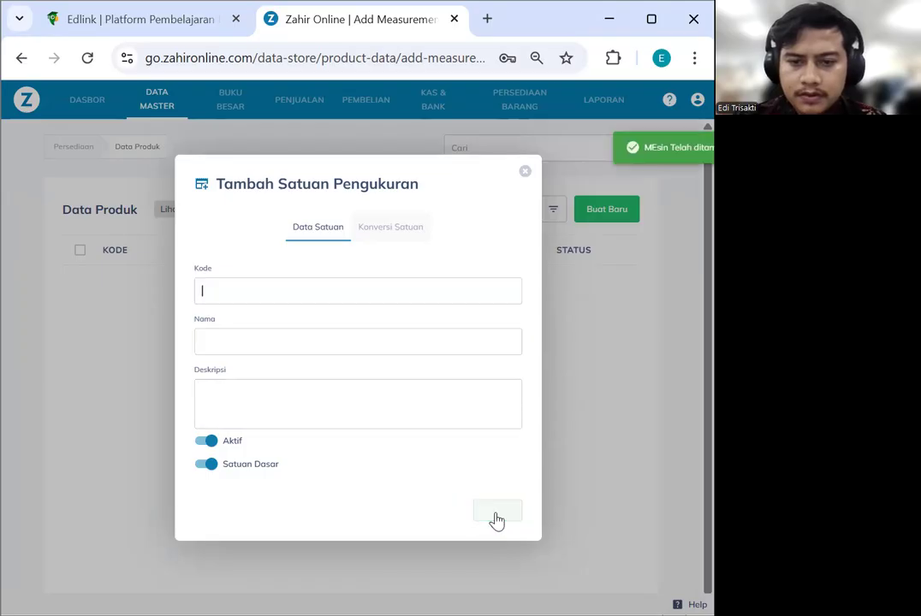
click(525, 172)
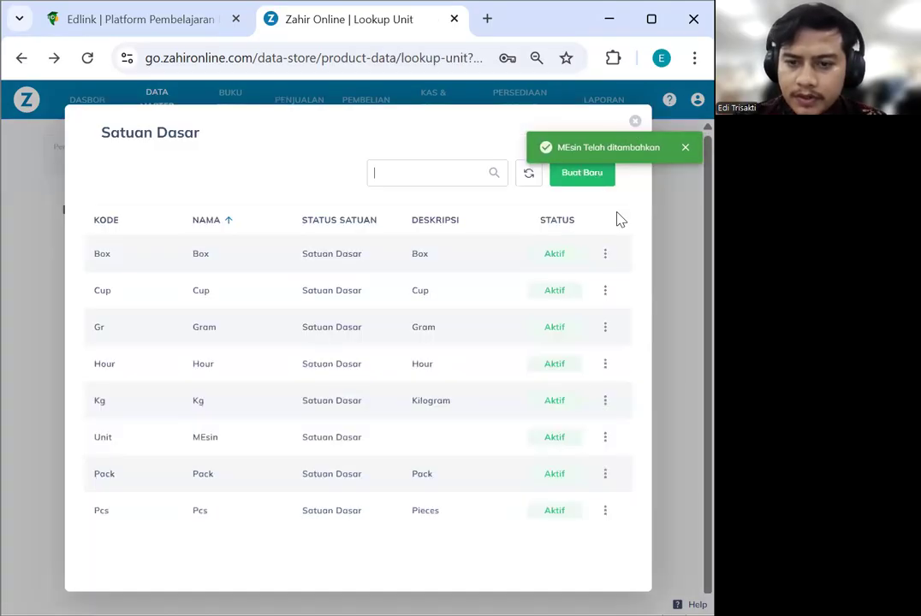
Rename the Unit base unit to Unt
click(604, 440)
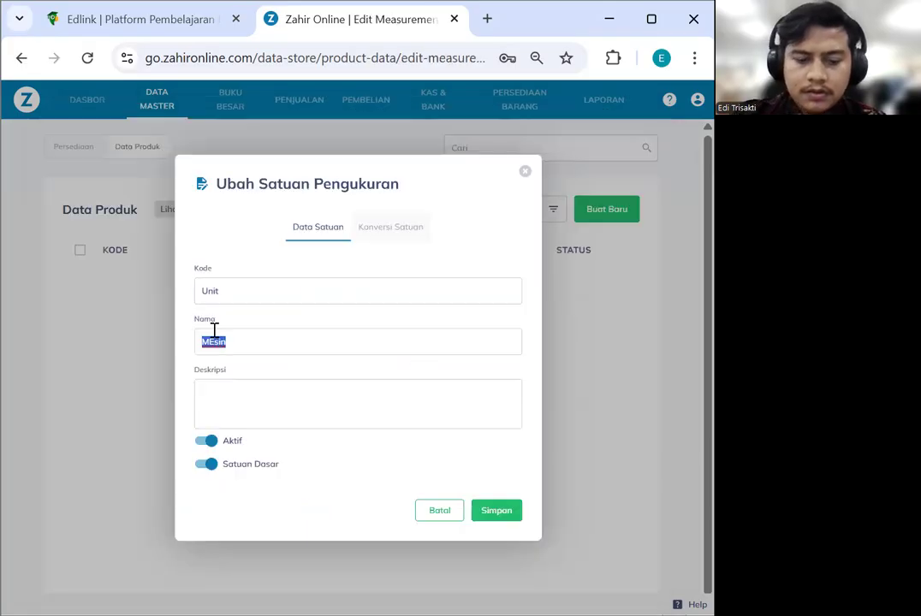
text(unt)
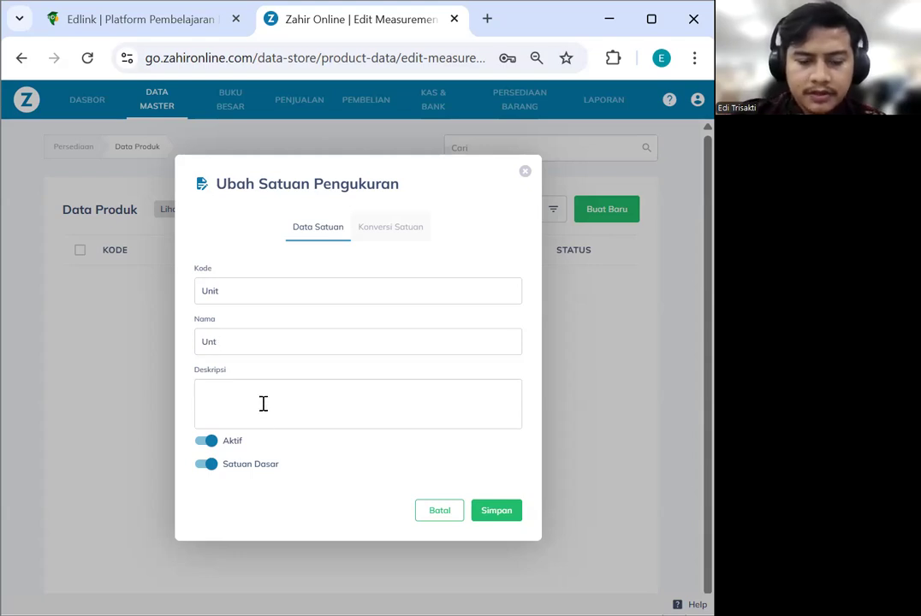
click(500, 511)
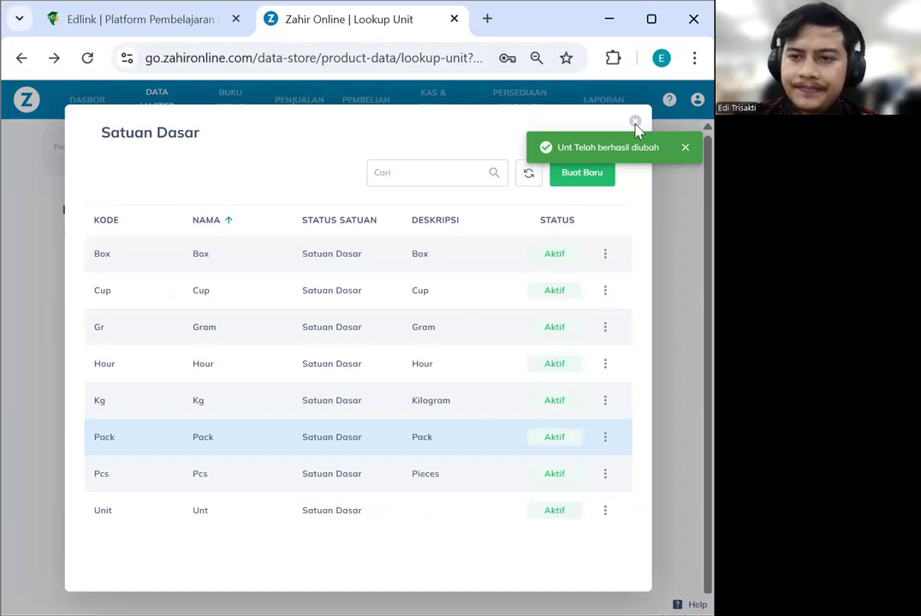
Give the Unit base unit the description Unit and return to the product form
click(606, 510)
click(632, 552)
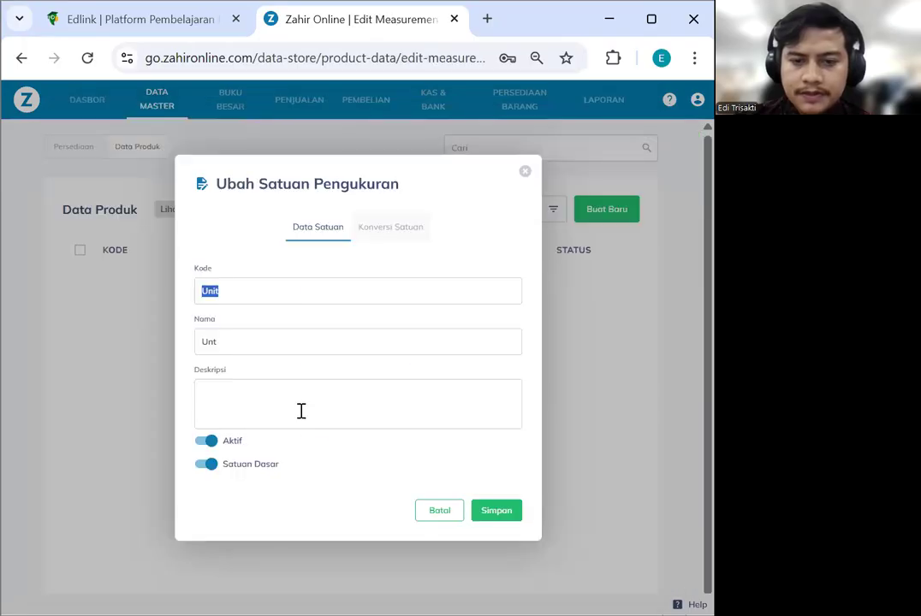
click(300, 410)
text(Unit)
click(505, 513)
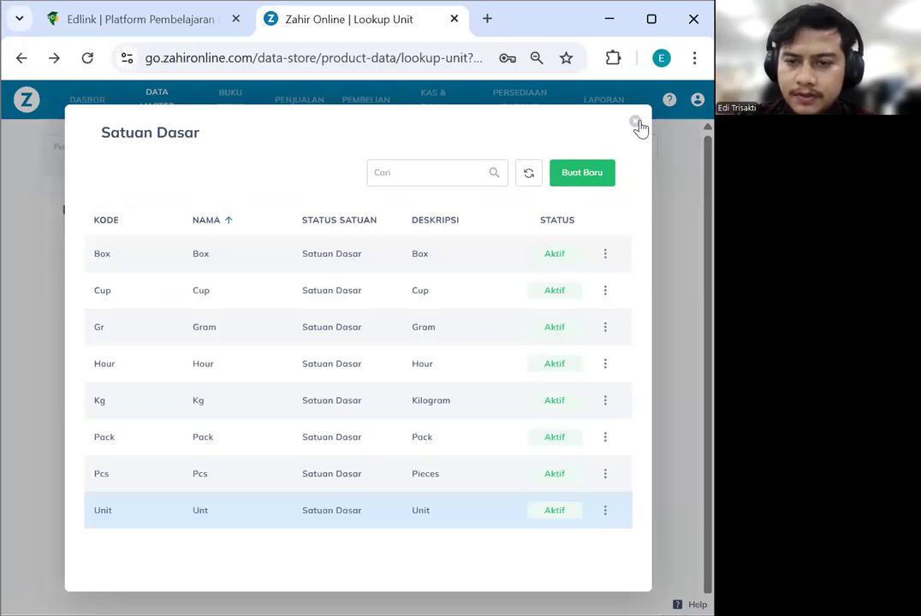
click(637, 124)
click(619, 310)
scroll(487, 368, down, 1)
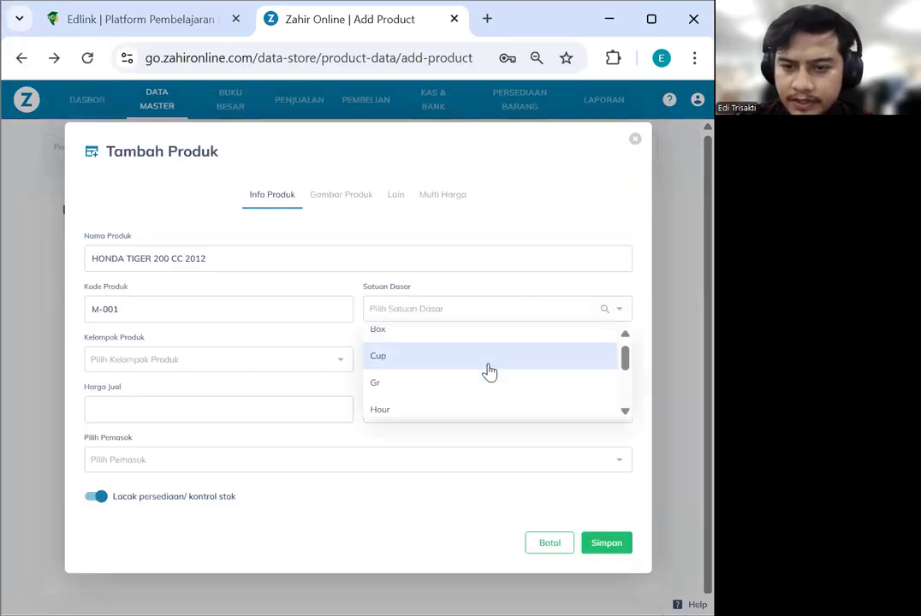
Pick Unit as the base unit, then add and save a Mesin product group
scroll(486, 372, down, 2)
click(421, 398)
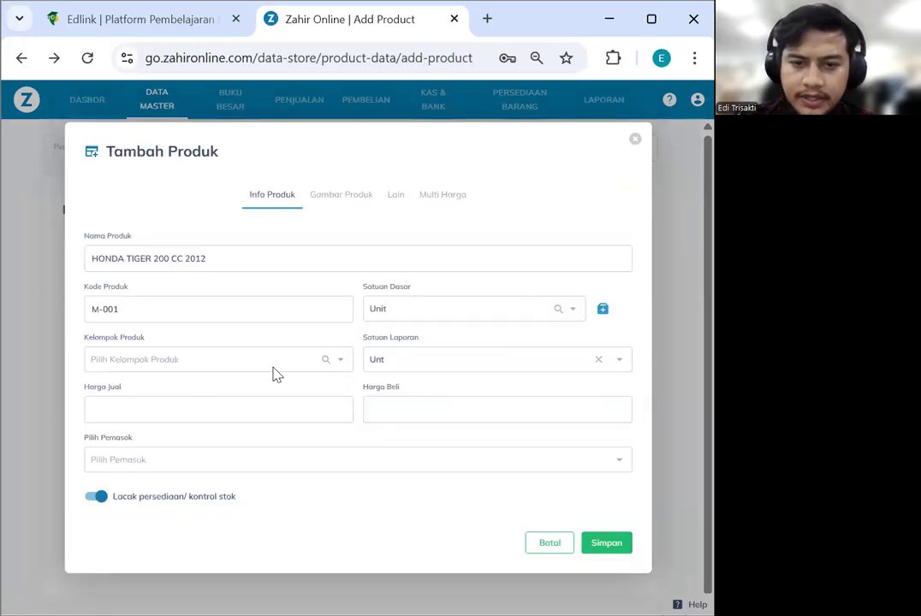
click(256, 360)
click(323, 365)
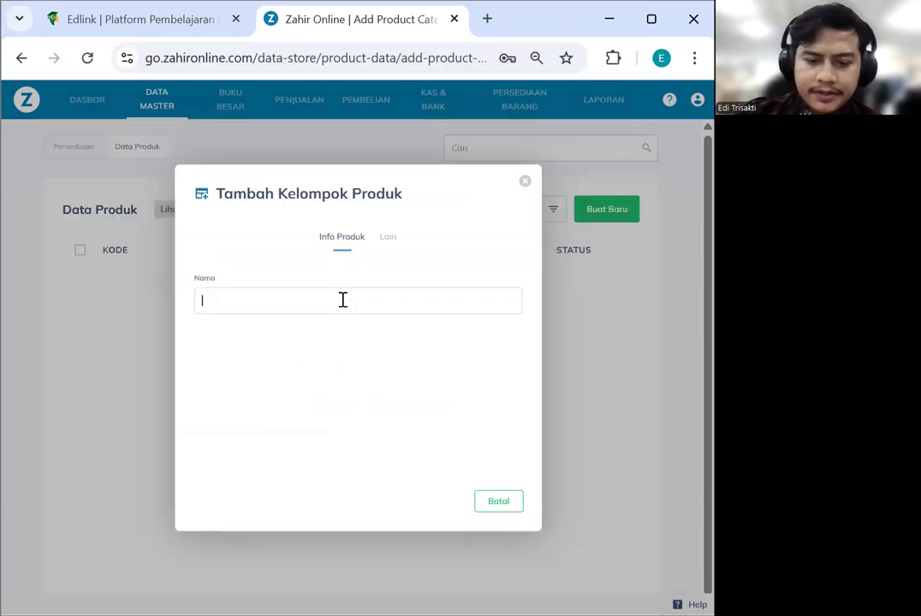
text(Mesin)
click(324, 436)
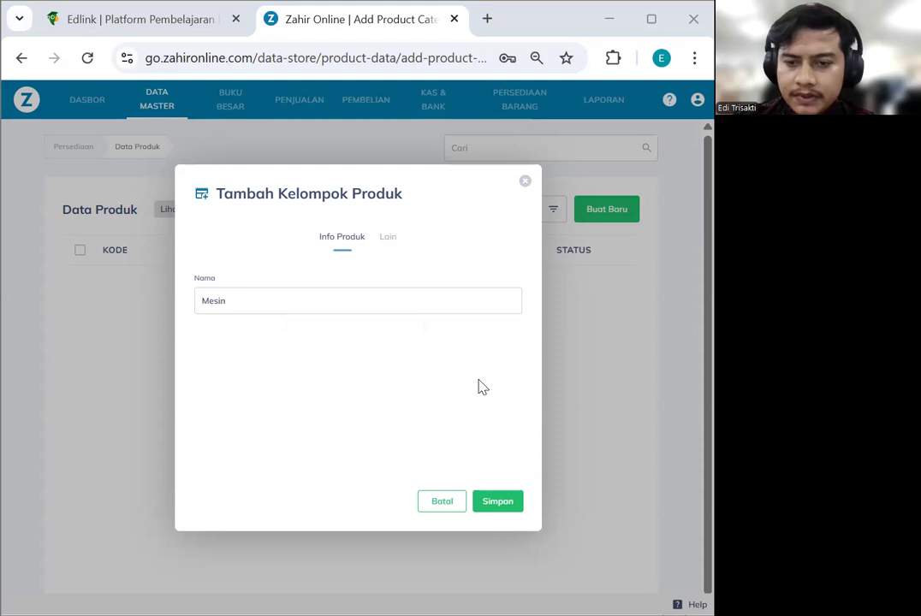
click(493, 505)
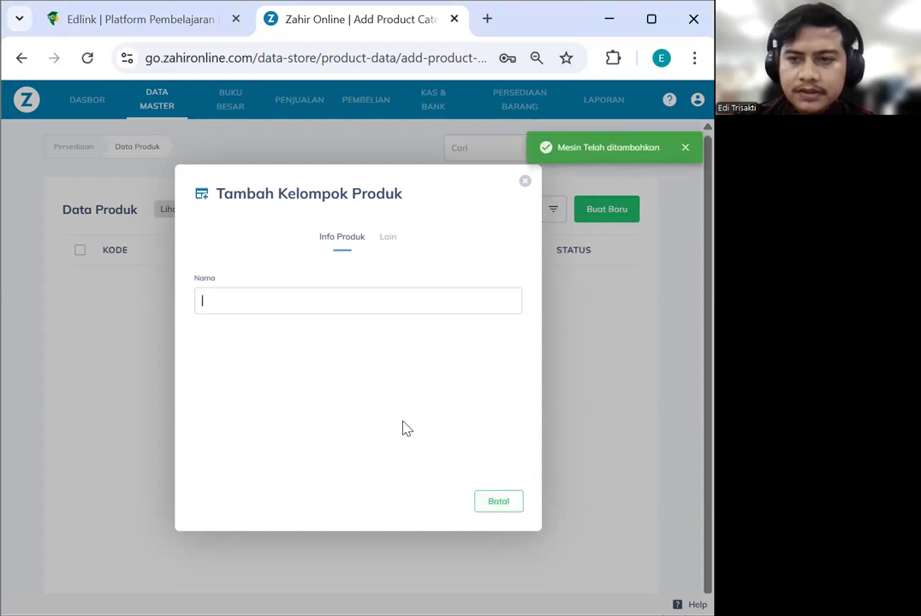
click(685, 148)
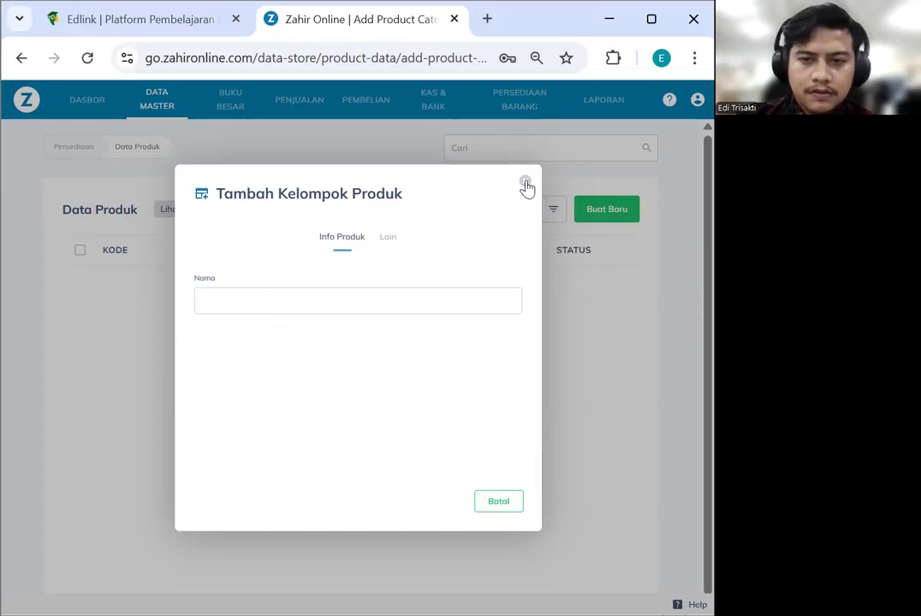
click(617, 157)
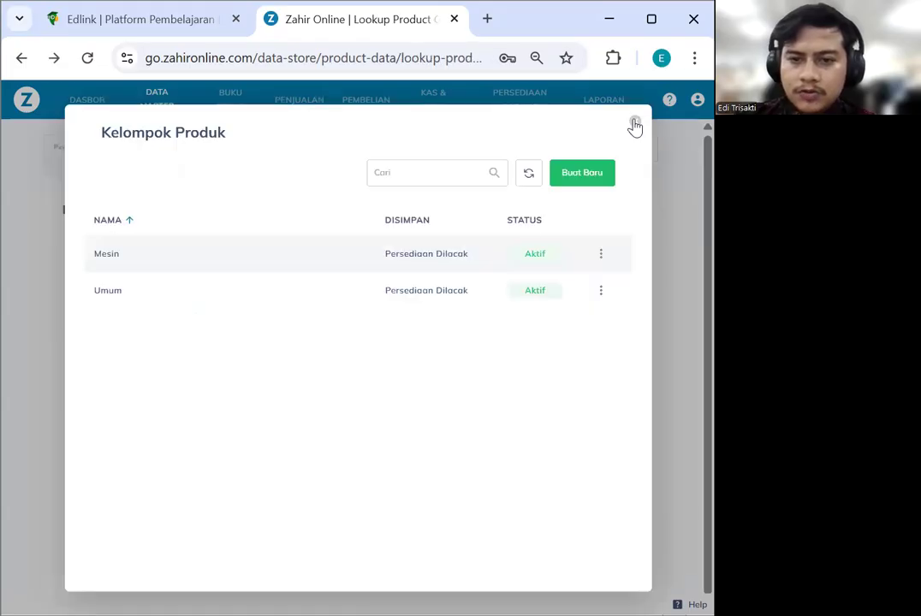
click(634, 125)
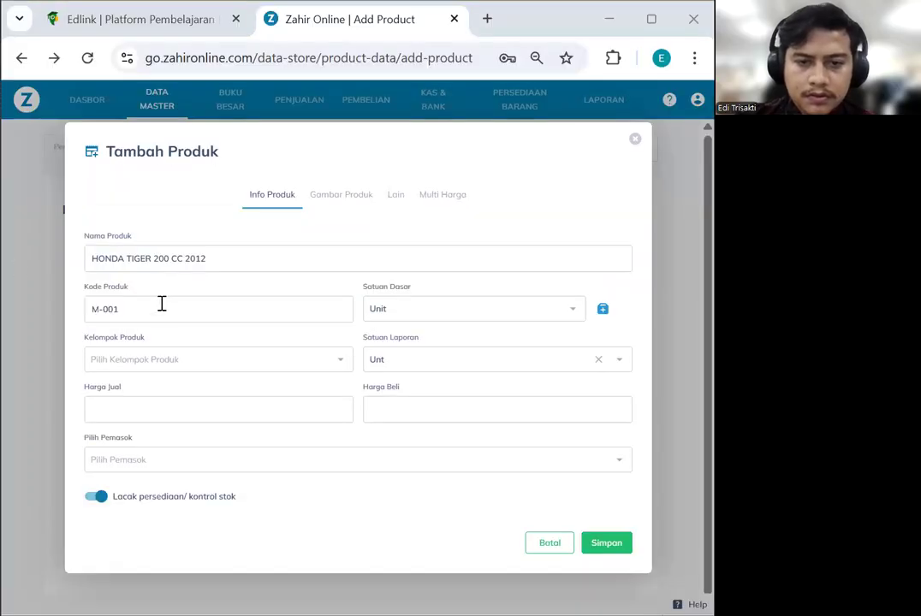
Place HONDA TIGER 200 CC 2012 in the Mesin group, review other tabs, and save
drag(210, 259, 66, 263)
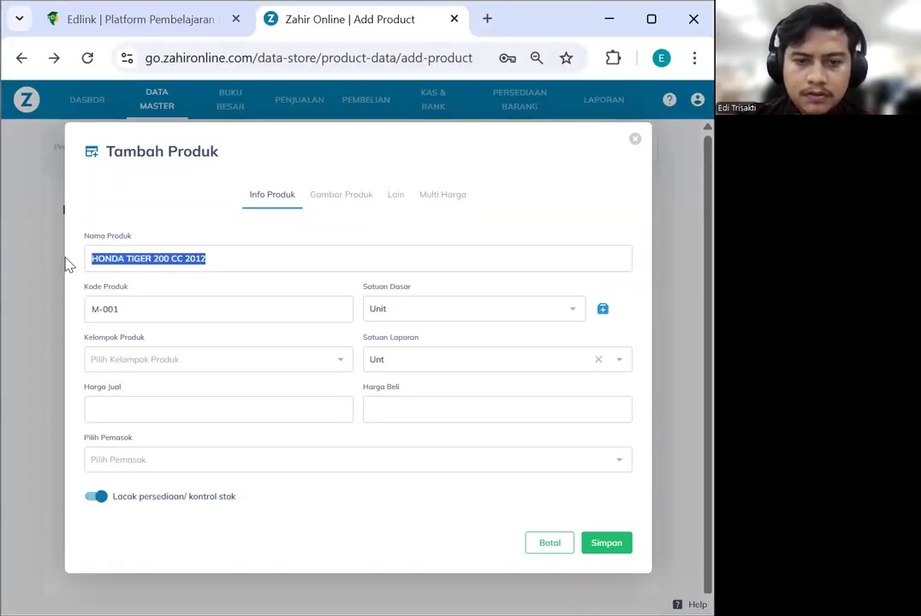
click(268, 360)
click(147, 395)
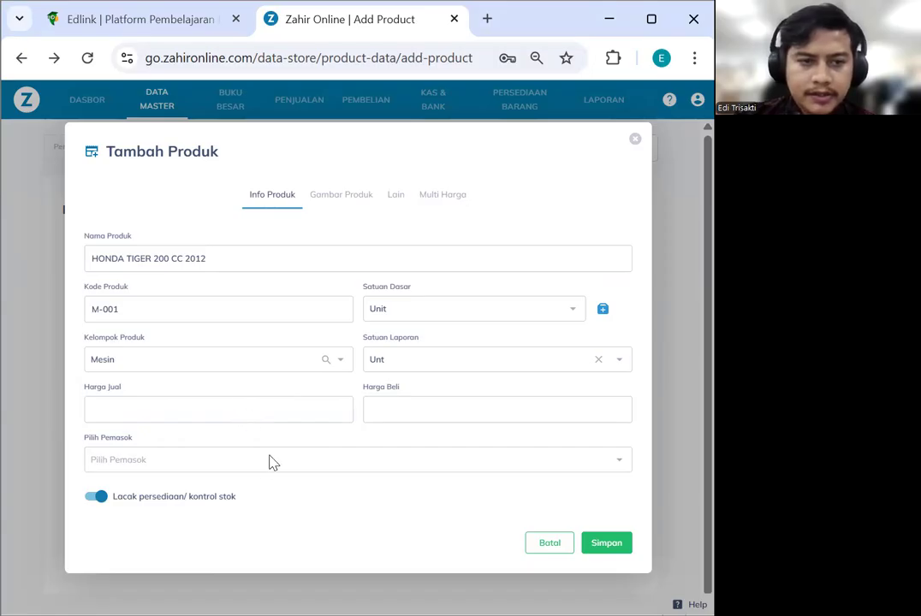
click(342, 198)
click(399, 239)
click(423, 181)
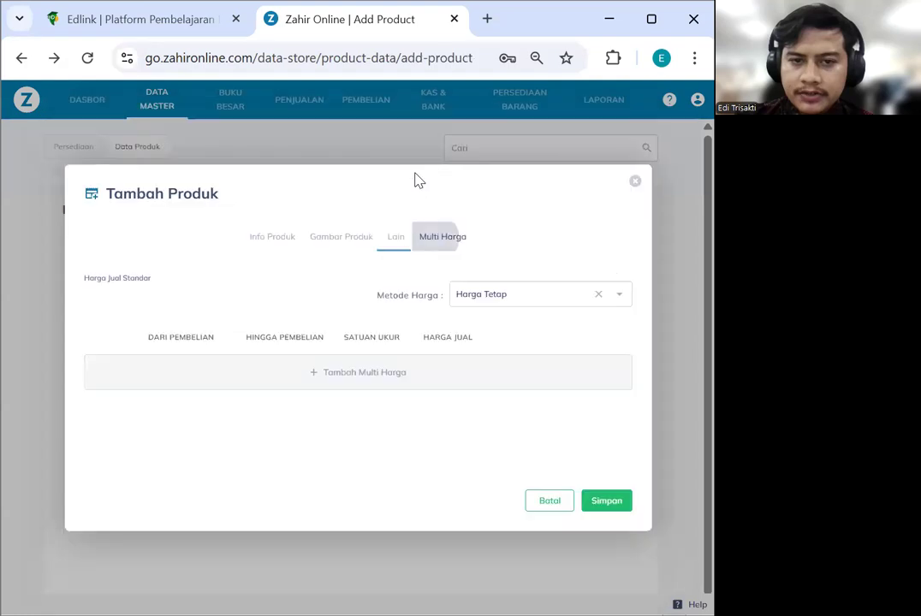
click(272, 238)
click(605, 544)
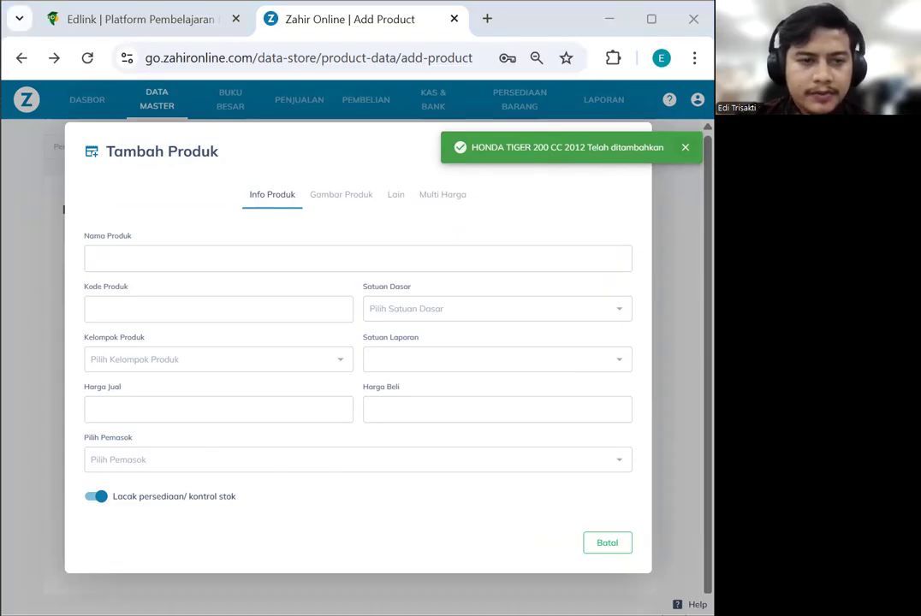
Add HONDA MEGAPRO 160 CC 2012 as product M-002 with base unit Unit in the Mesin group
text(HONDA MEGAPRO 160 CC 2012)
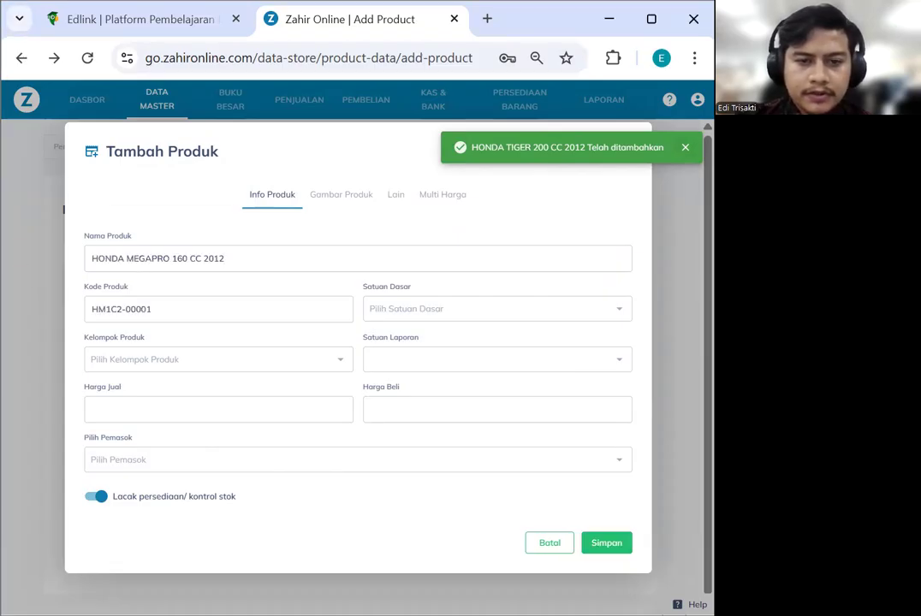
triple_click(236, 309)
text(M-002)
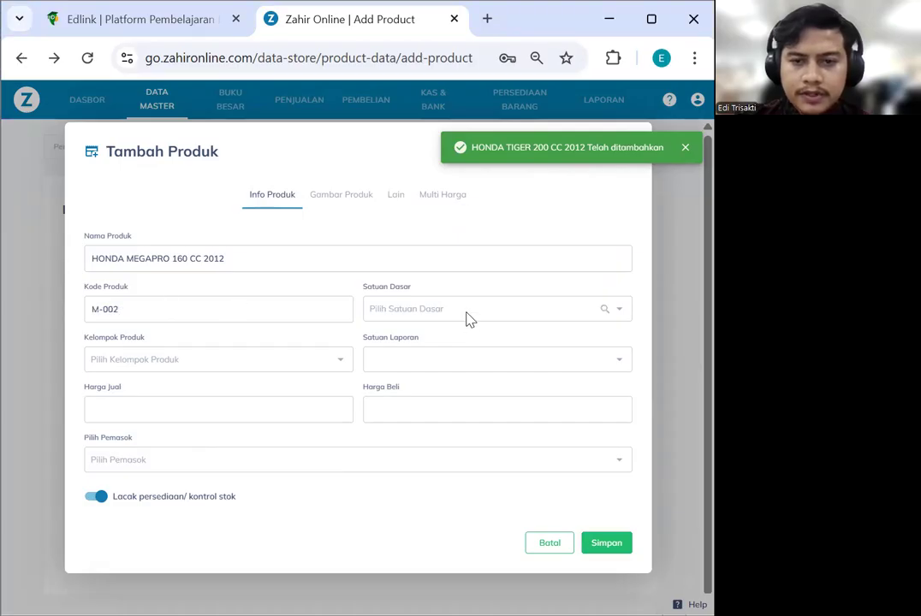
click(467, 314)
text(unt)
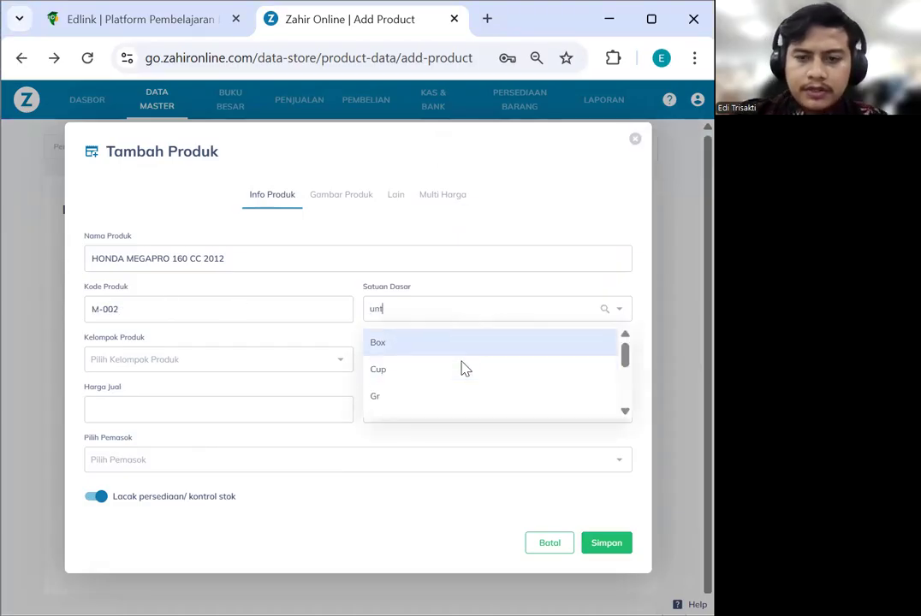
click(495, 351)
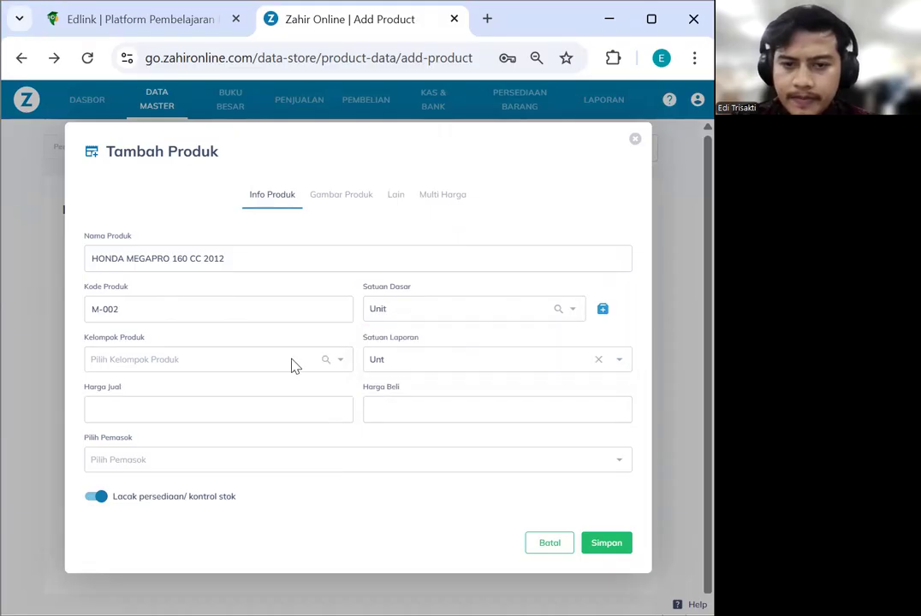
click(294, 364)
click(212, 397)
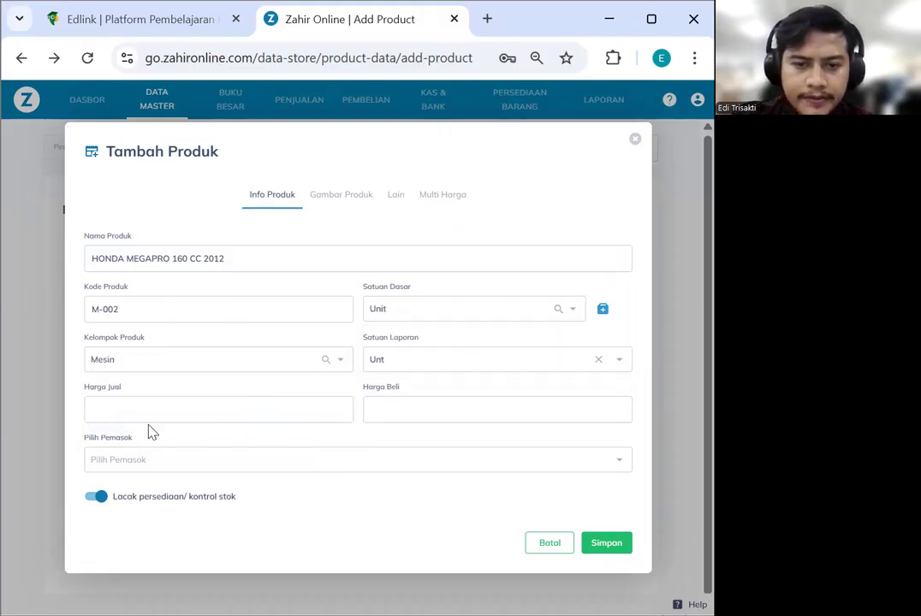
click(613, 545)
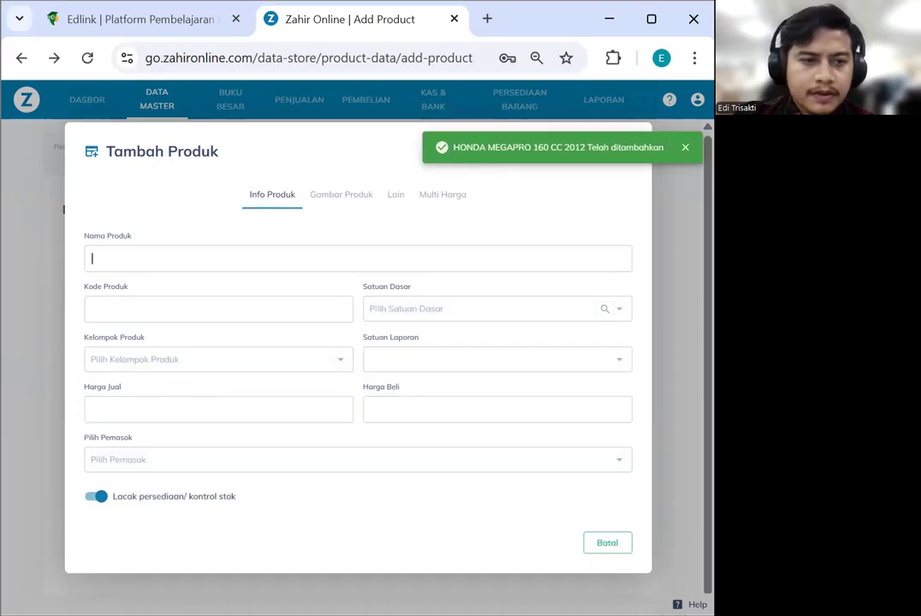
Enter RANTE GEAR TIGER 2012 as product code S-001 with base unit Unit
key(alt+Tab)
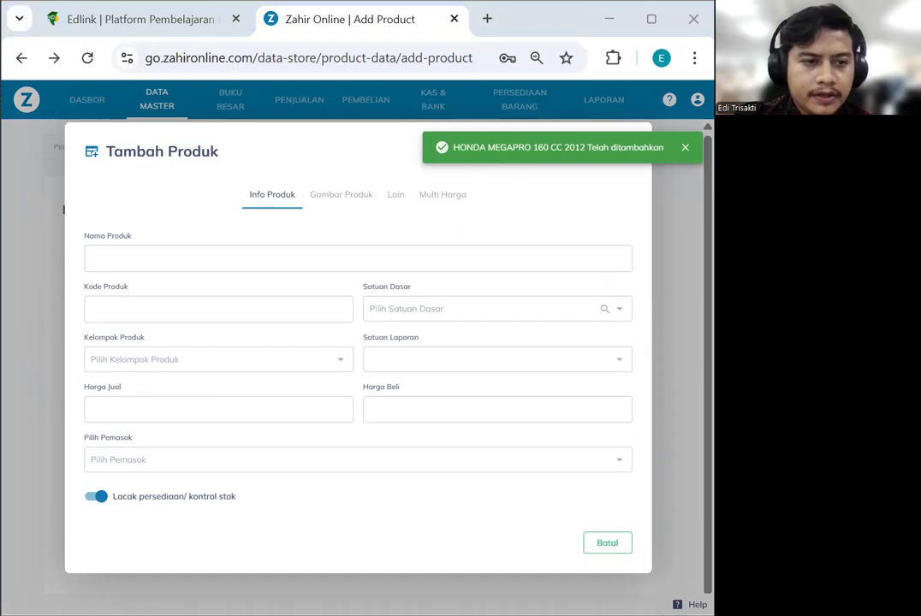
click(241, 254)
text(RANTE GEAR TIGER 2012)
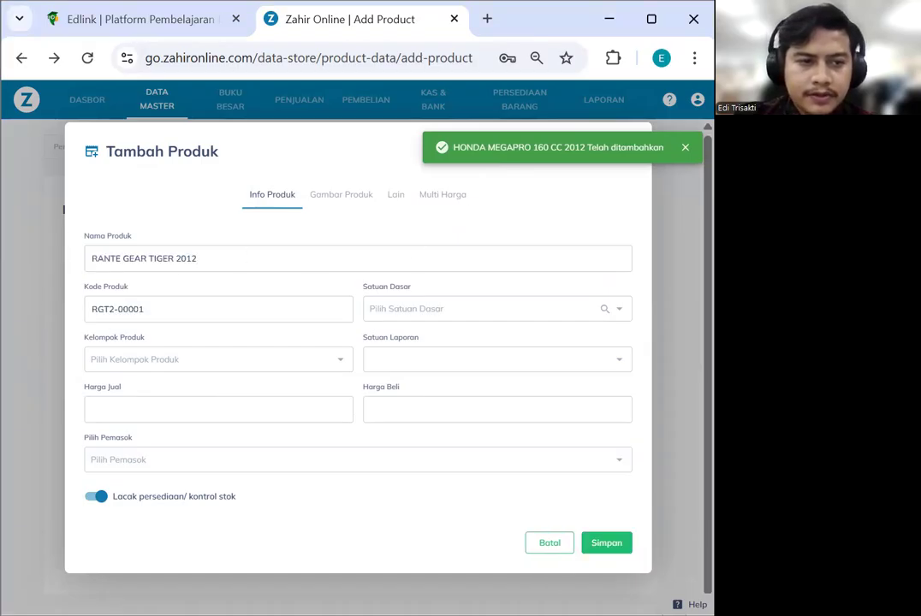
key(alt+Tab)
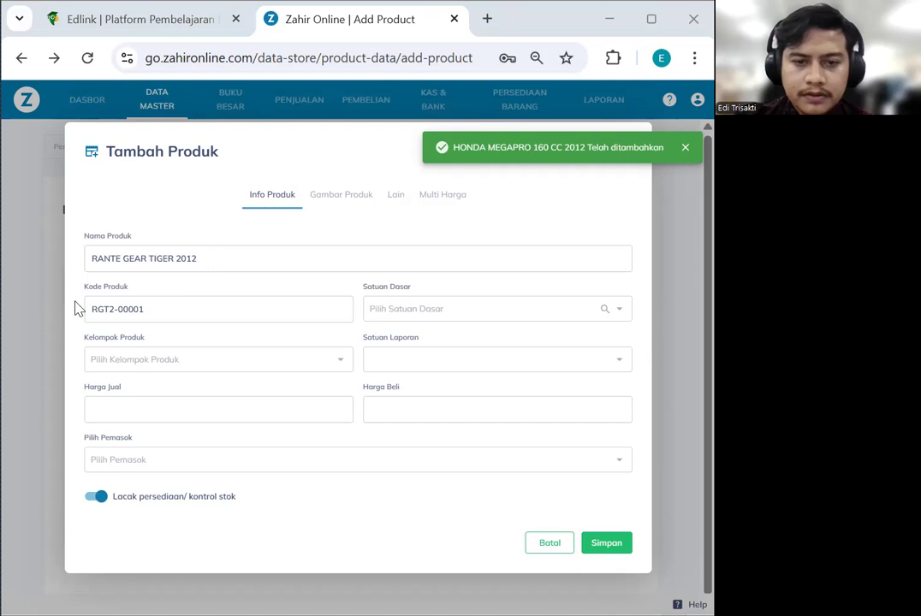
text(S-001)
click(431, 310)
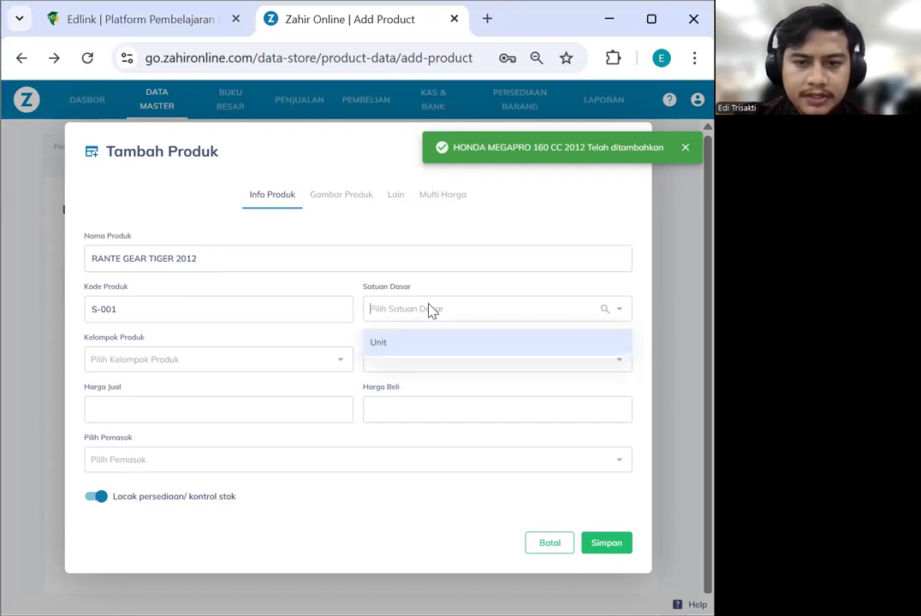
text(unt)
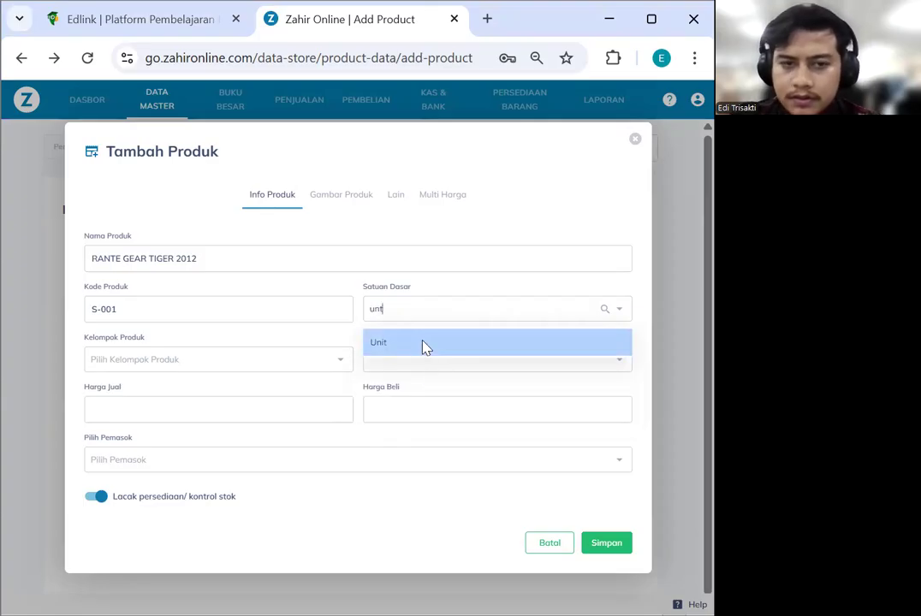
click(425, 347)
Create a new SPAREPART product group, assign RANTE GEAR TIGER 2012 to it, and save
click(269, 359)
click(325, 364)
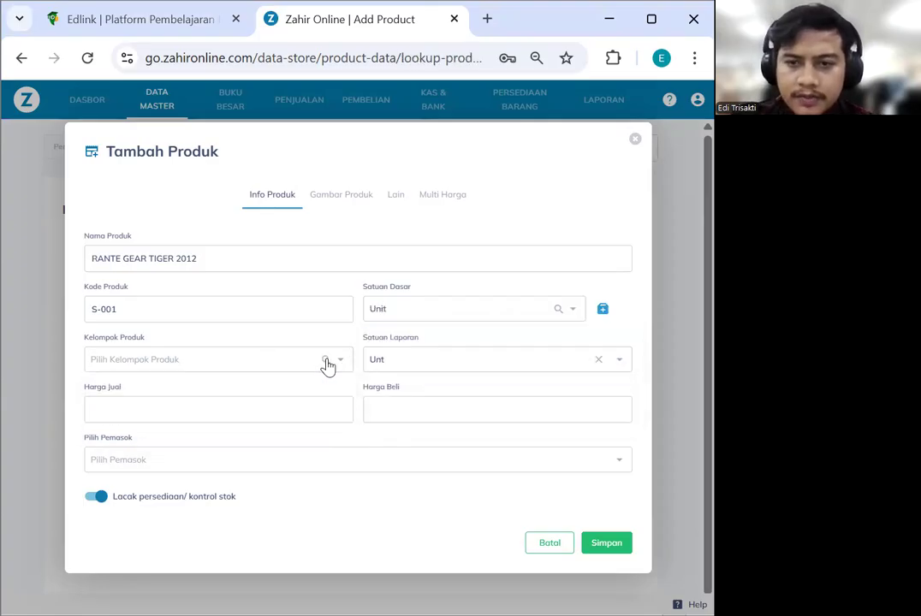
click(326, 361)
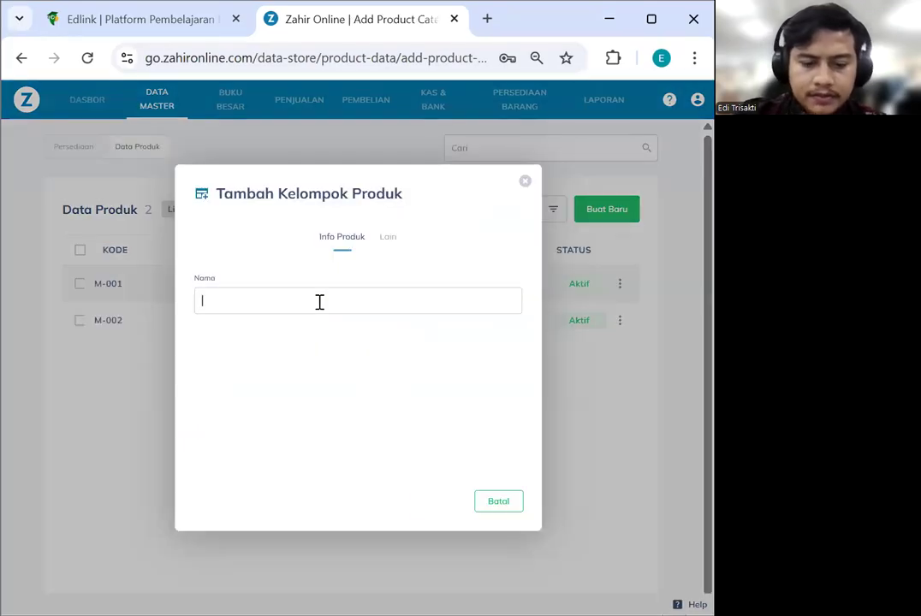
text(SPAREPART)
click(478, 501)
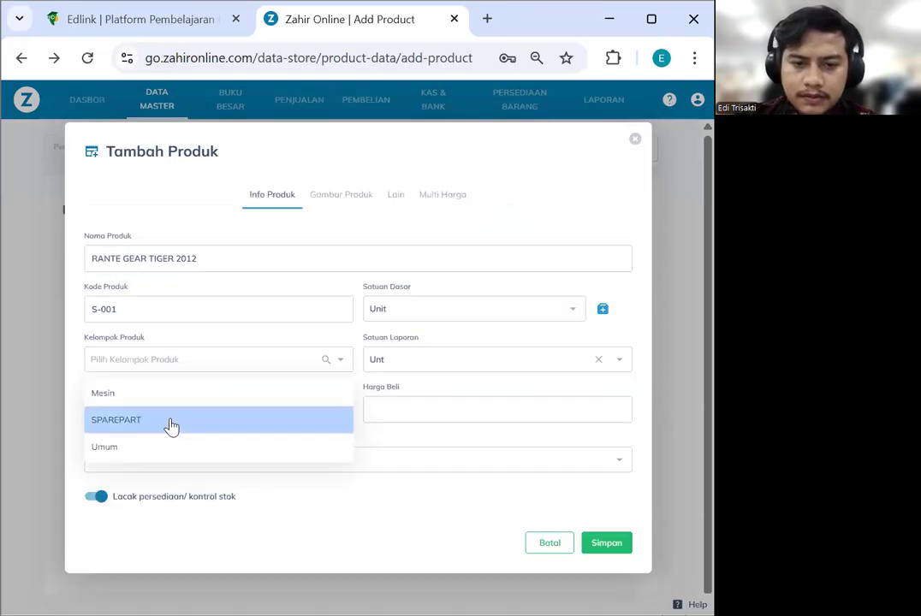
click(170, 420)
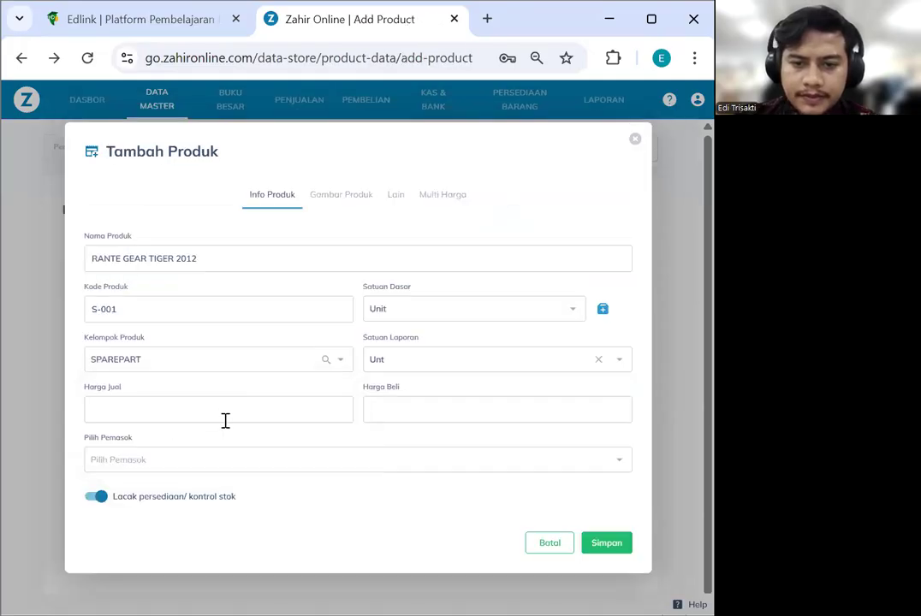
click(613, 550)
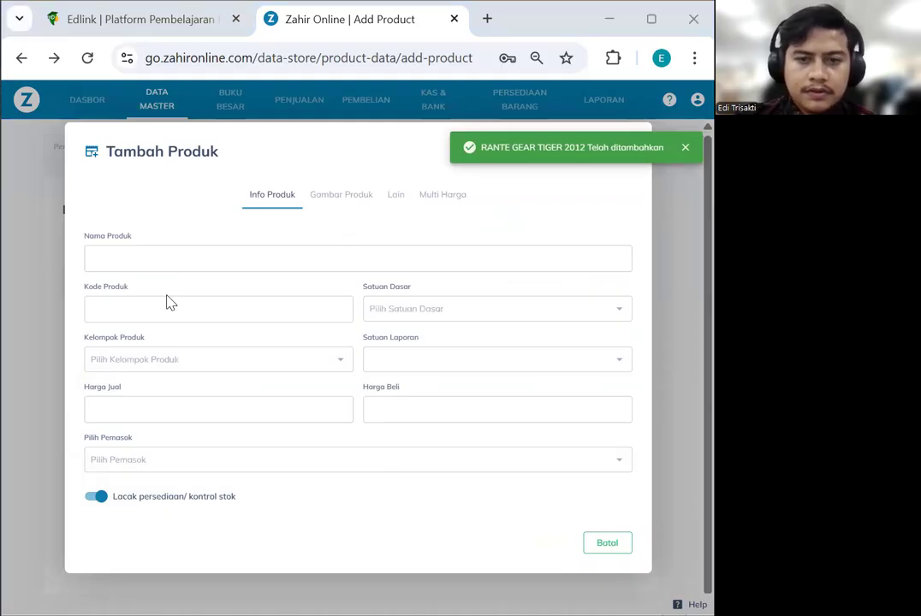
Add RANTE GEAR MEGAPRO 2012 with base unit Unit in the SPAREPART group
click(244, 256)
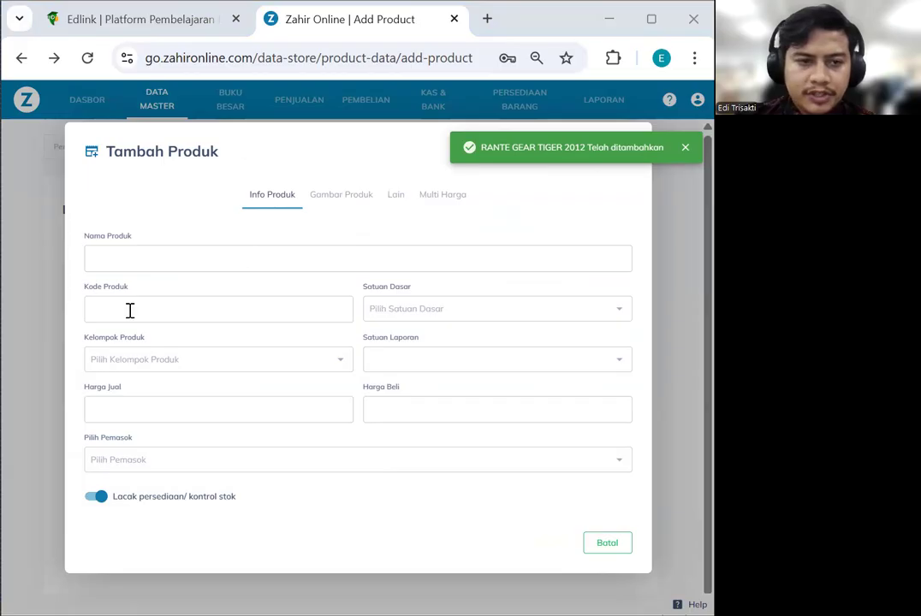
text(RANTE GEAR MEGAPRO 2012)
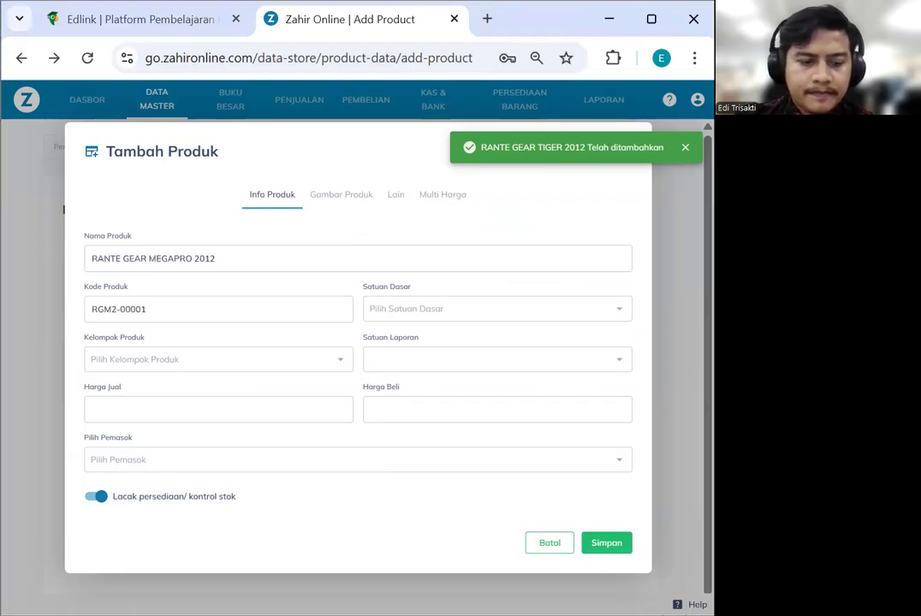
click(459, 317)
text(UNT)
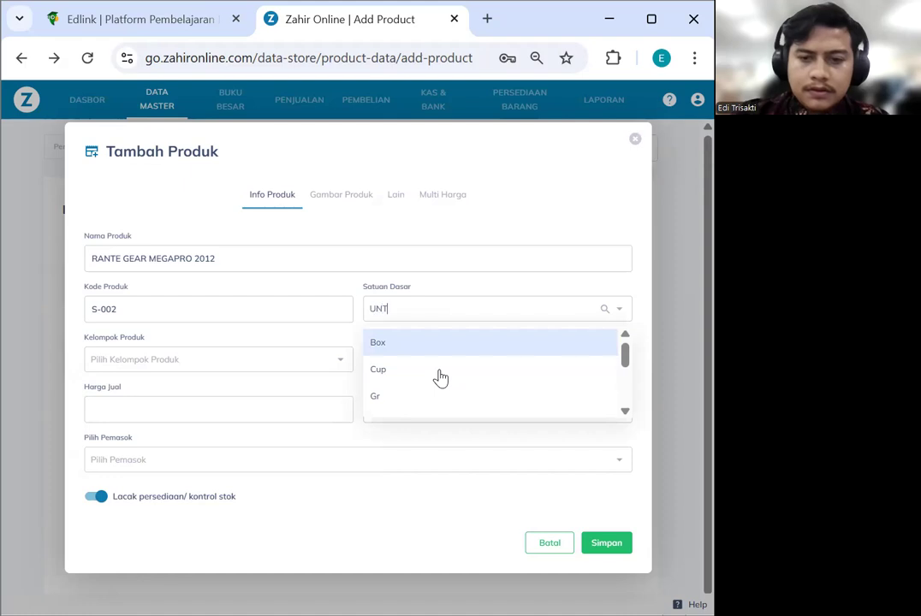
key(Return)
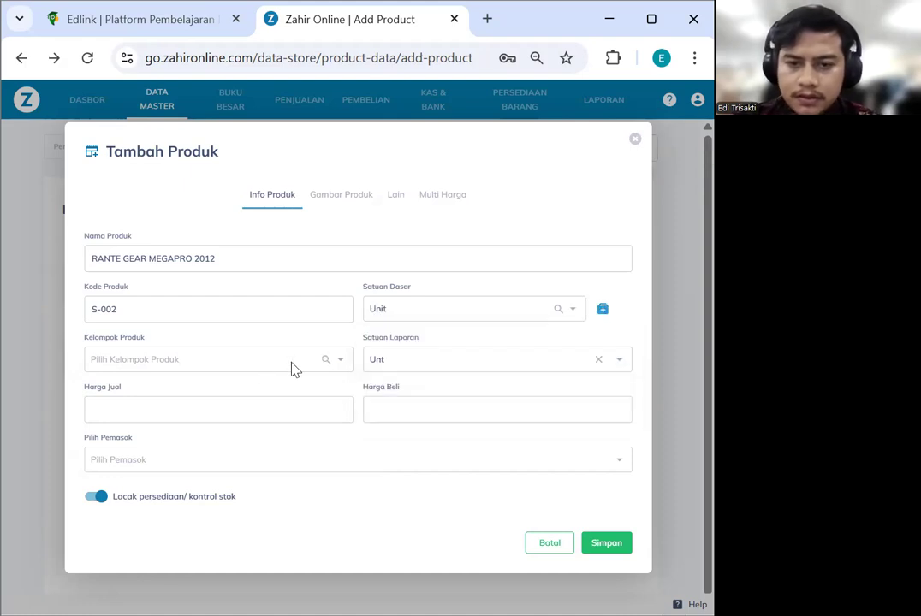
click(342, 365)
click(232, 426)
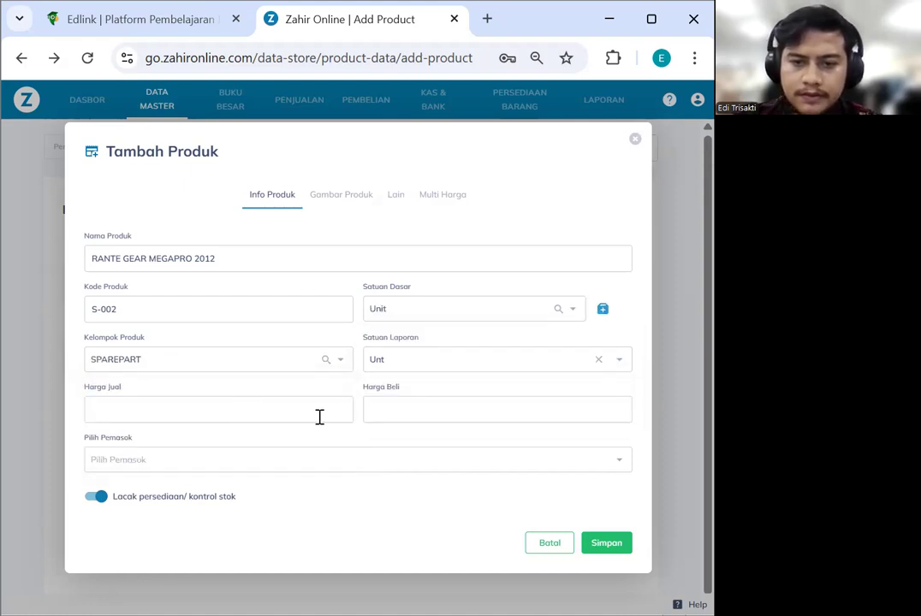
click(604, 548)
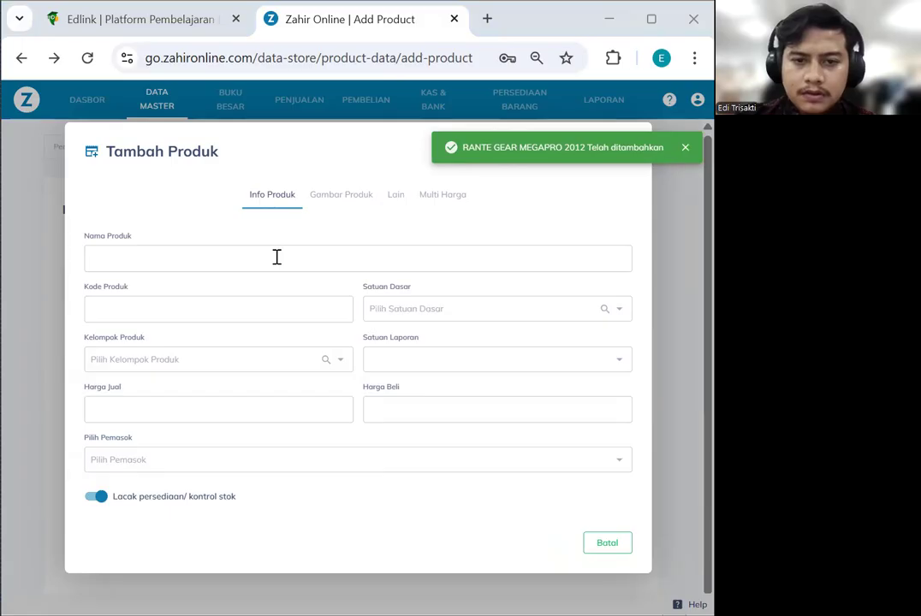
Add KANVAS REM DEPAN TIGER 2011 with base unit Unit in the SPAREPART group
click(357, 258)
text(KANVAS REM DEPAN TIGER 2011)
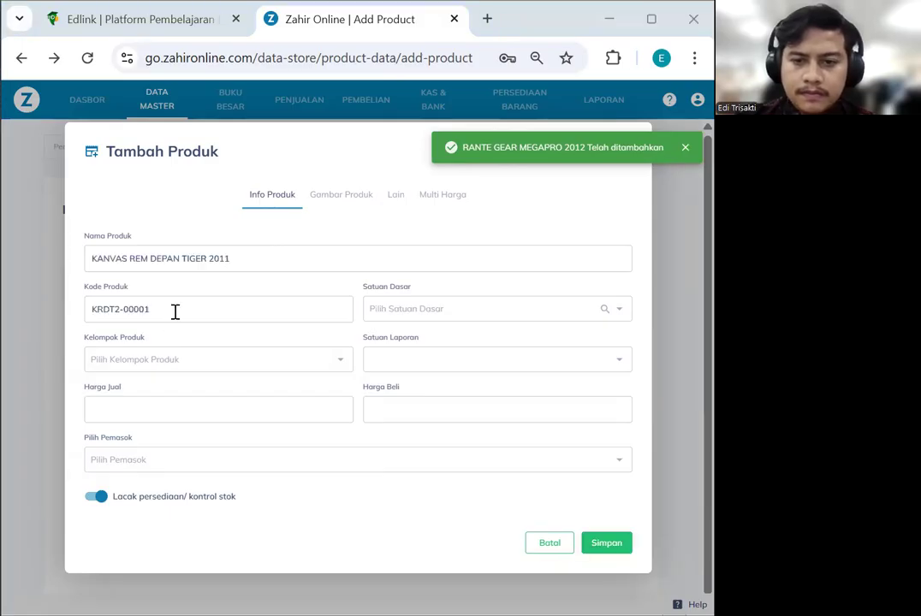
click(432, 312)
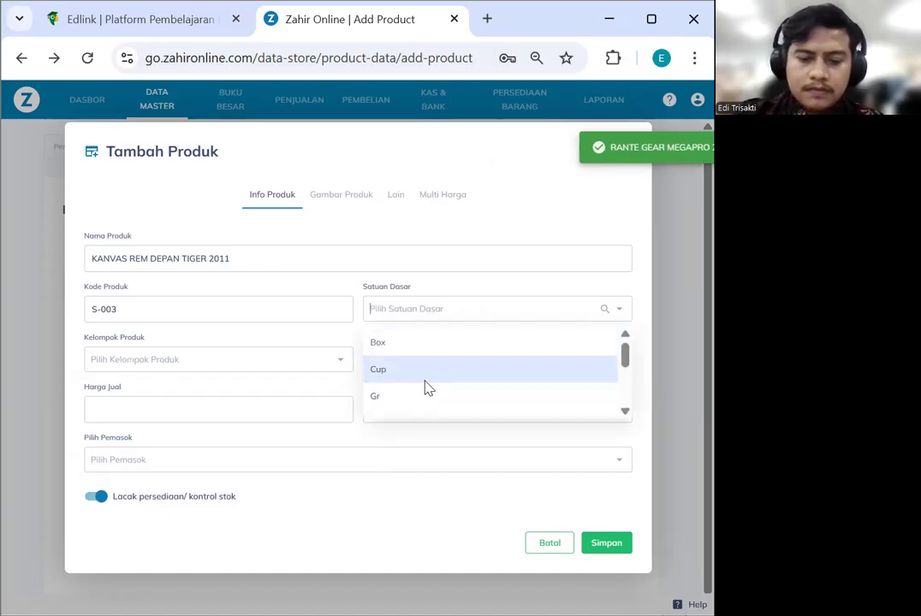
text(Unt)
click(416, 349)
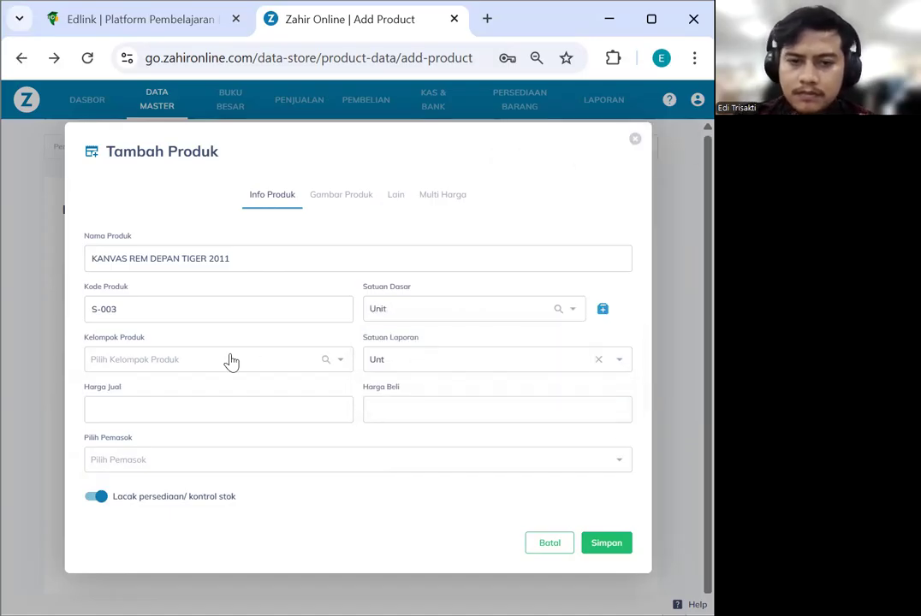
click(231, 361)
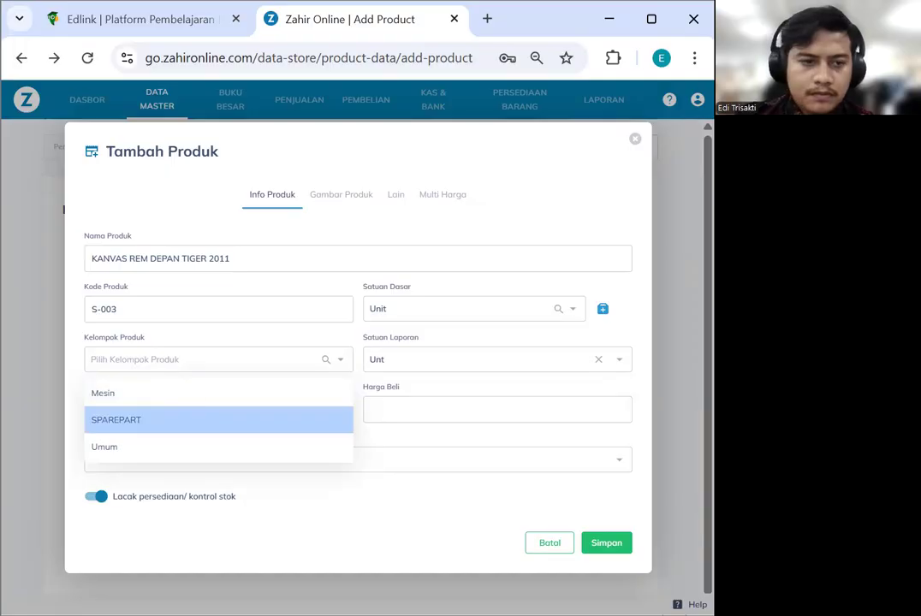
click(202, 420)
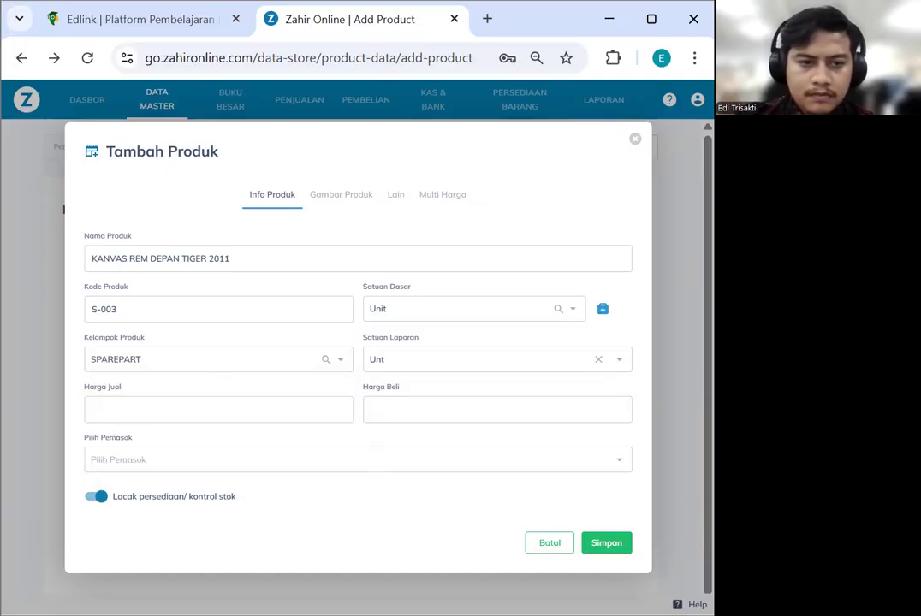
click(606, 543)
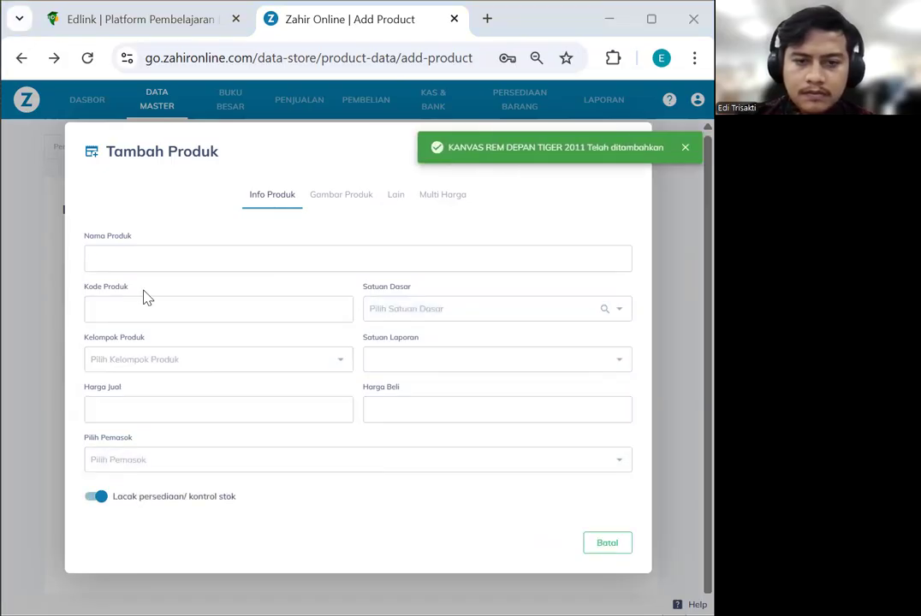
Save KANVAS REM DEPAN TIGER 2012 as S-004, unit Unit, group SPAREPART, then close the form
click(156, 255)
text(KANVAS REM DEPAN TIGER 2012)
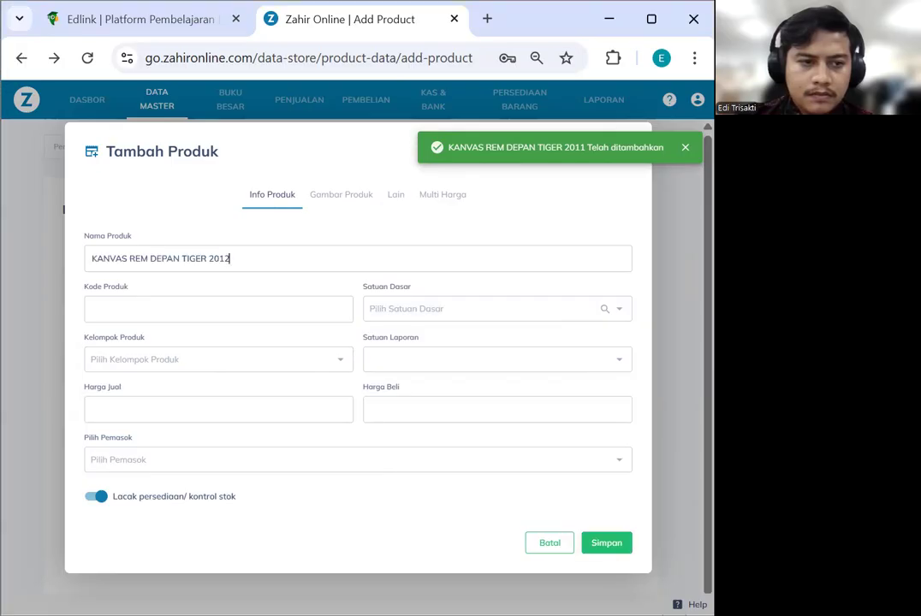
key(alt+Tab)
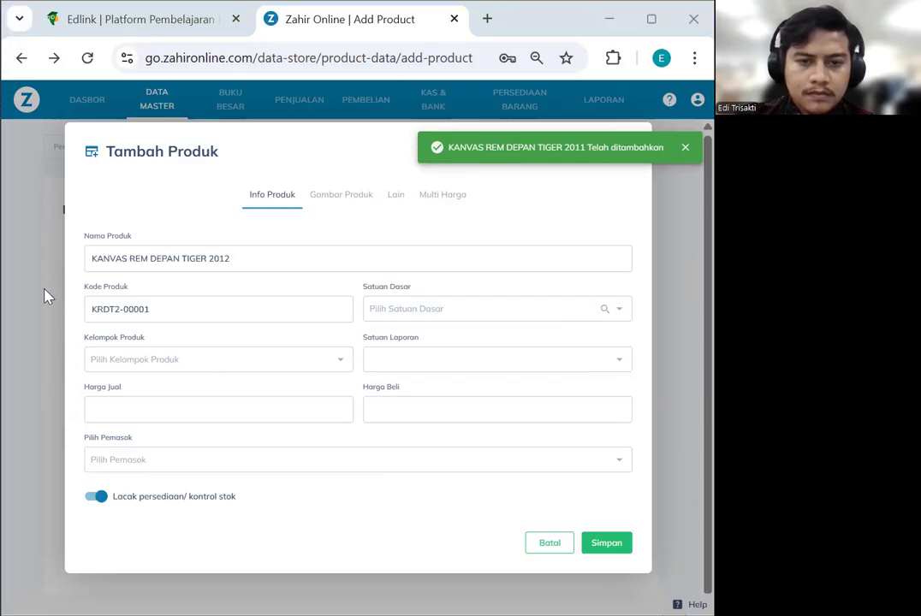
click(411, 317)
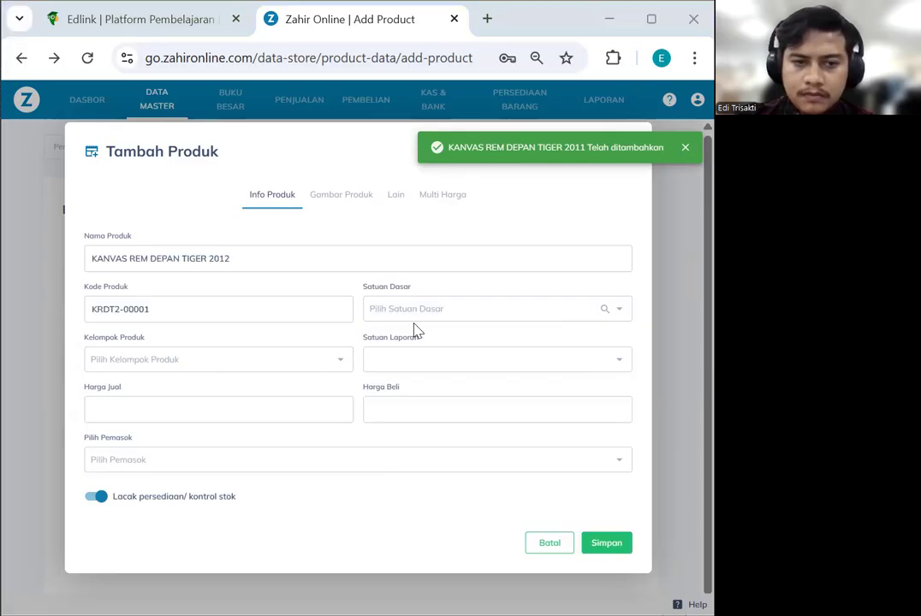
text(Unt)
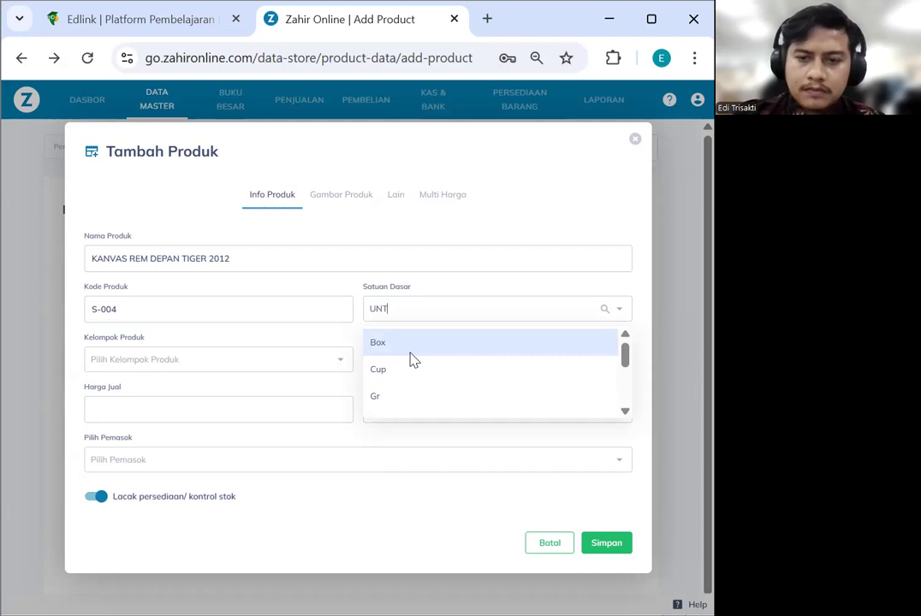
click(410, 354)
click(264, 371)
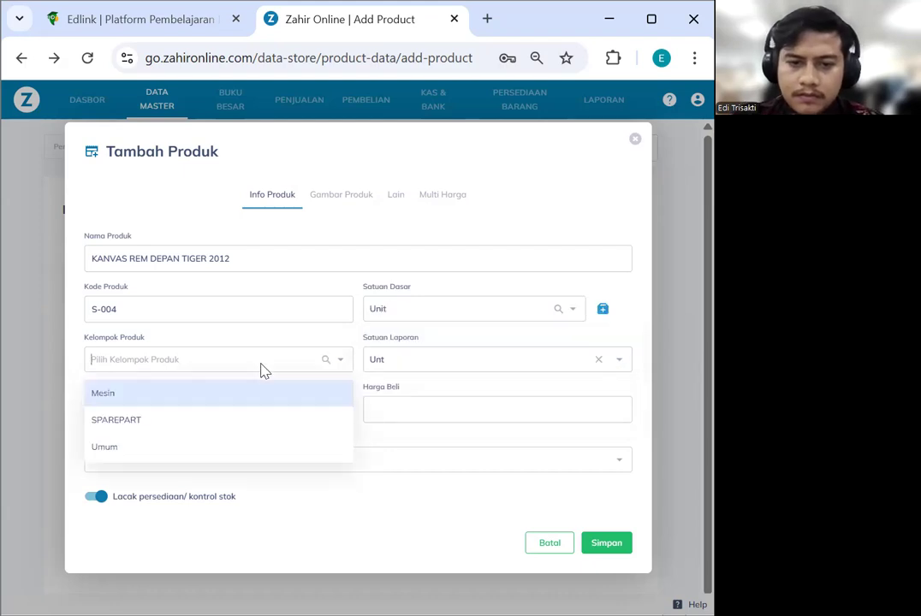
click(225, 419)
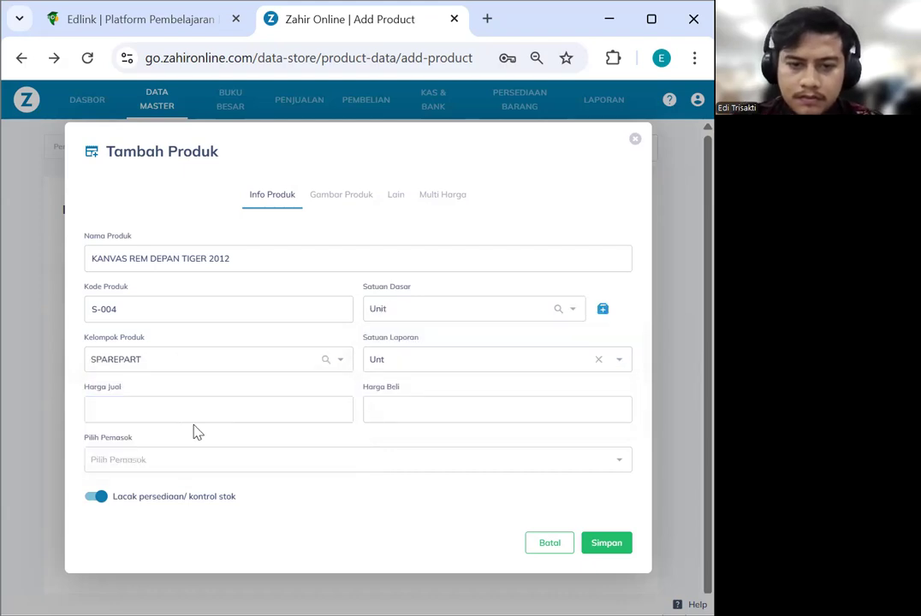
click(598, 546)
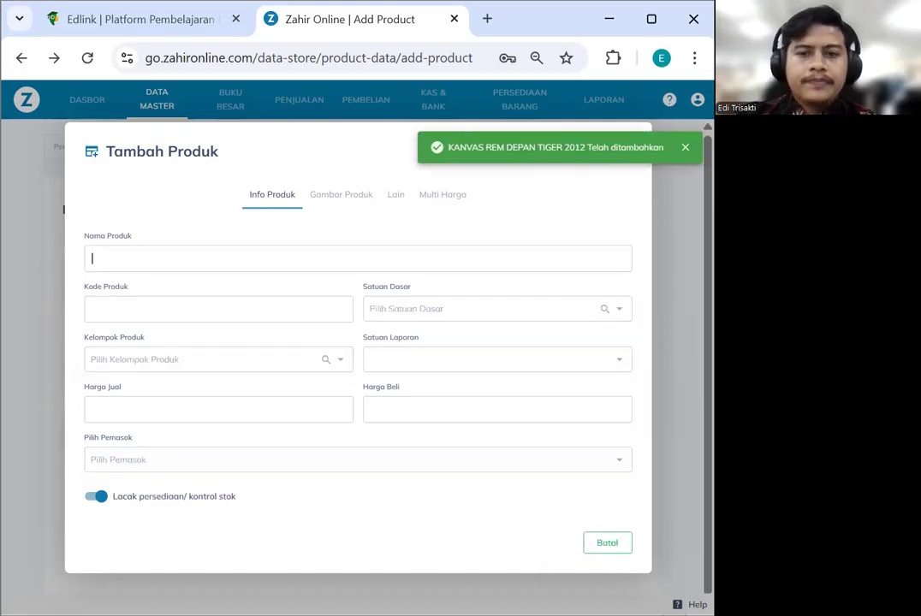
click(609, 544)
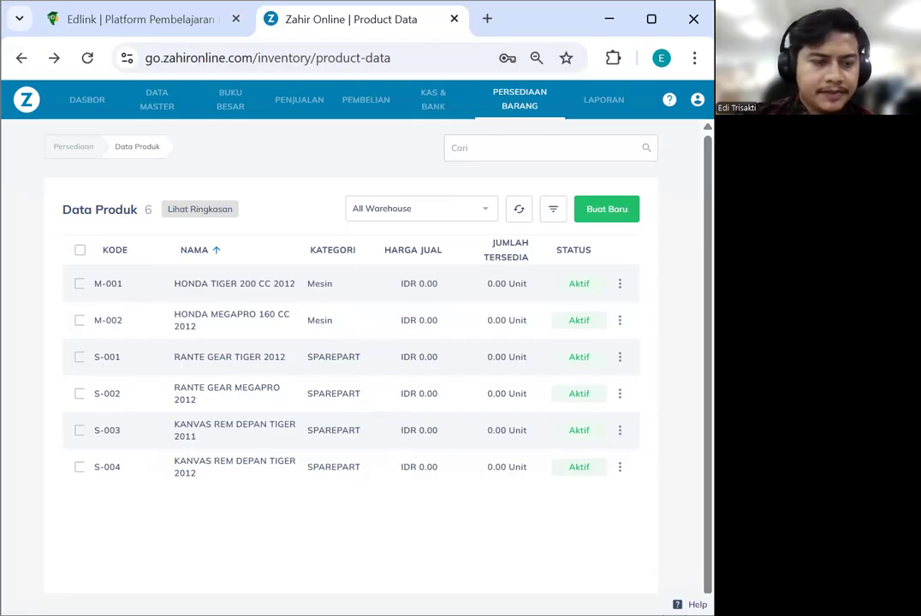
Go to Saldo Awal > Piutang from the account menu for opening receivables
key(alt+Tab)
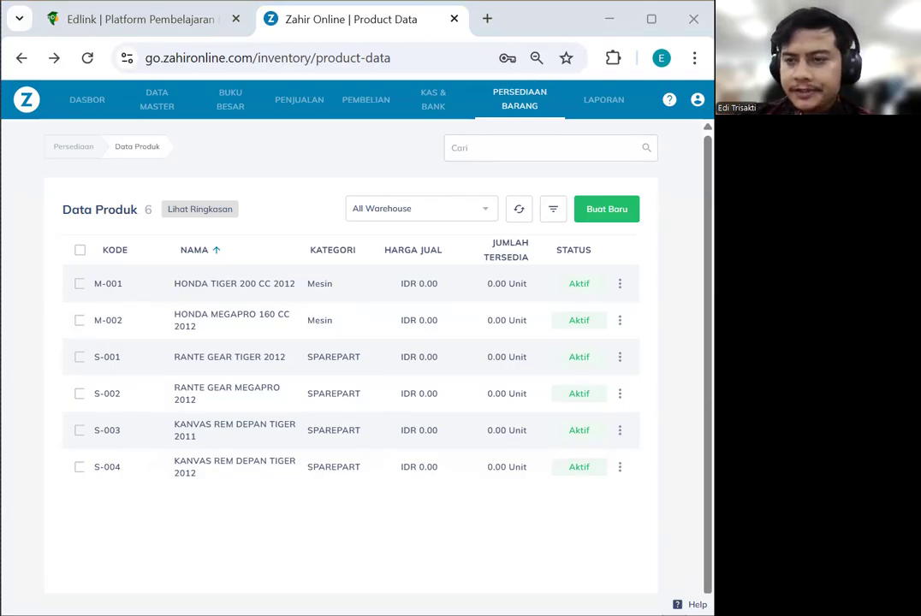
click(698, 99)
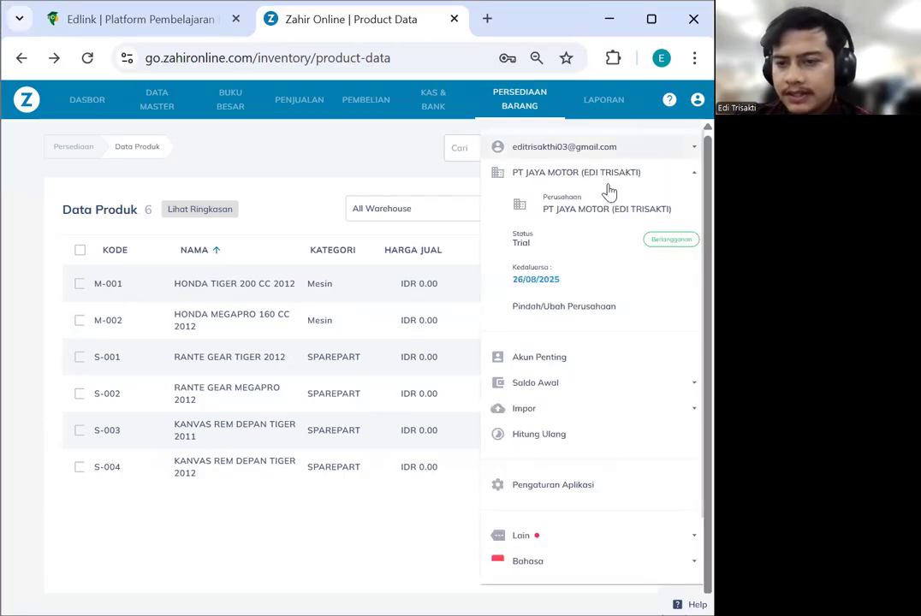
click(578, 385)
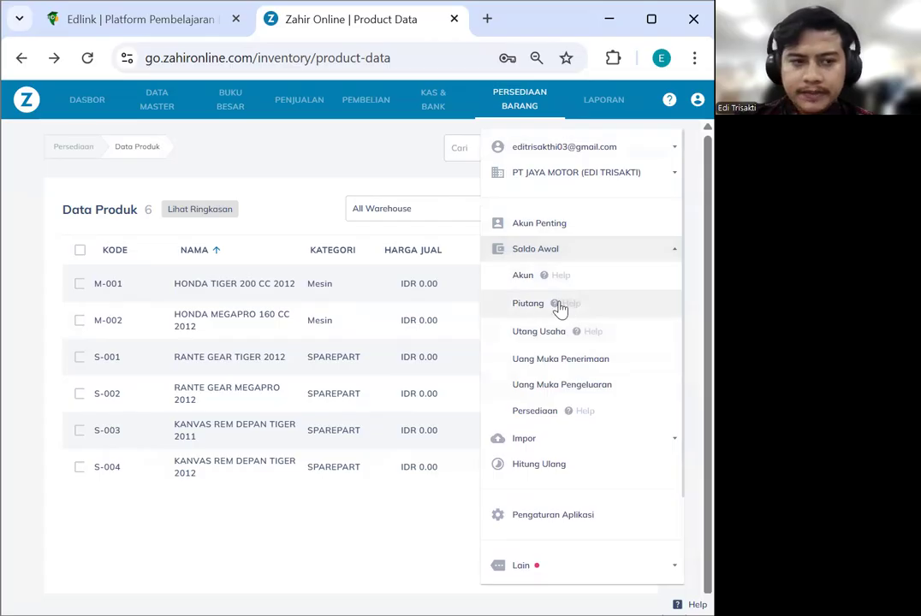
click(530, 308)
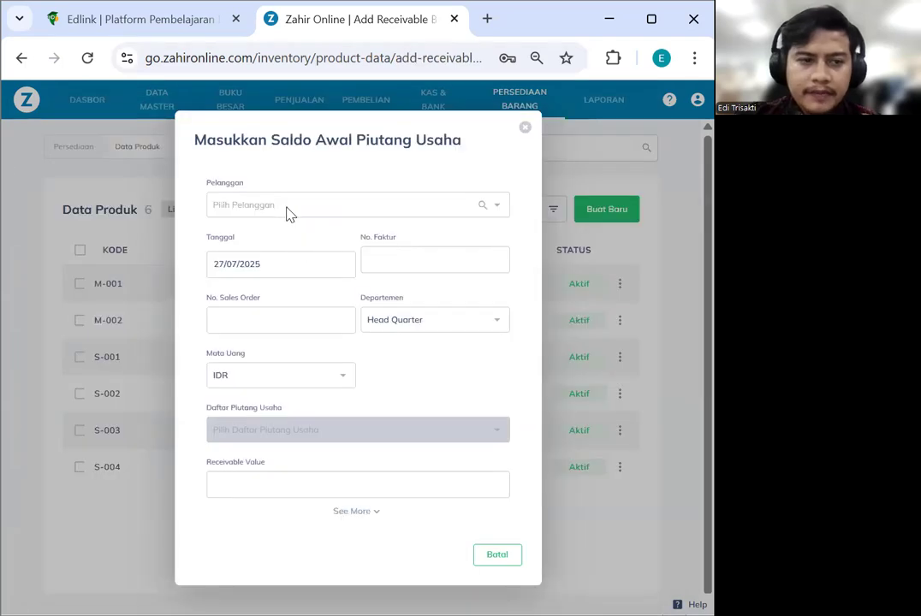
Choose RAJA MOTOR as the customer and set the date to 31/12/2022
click(289, 207)
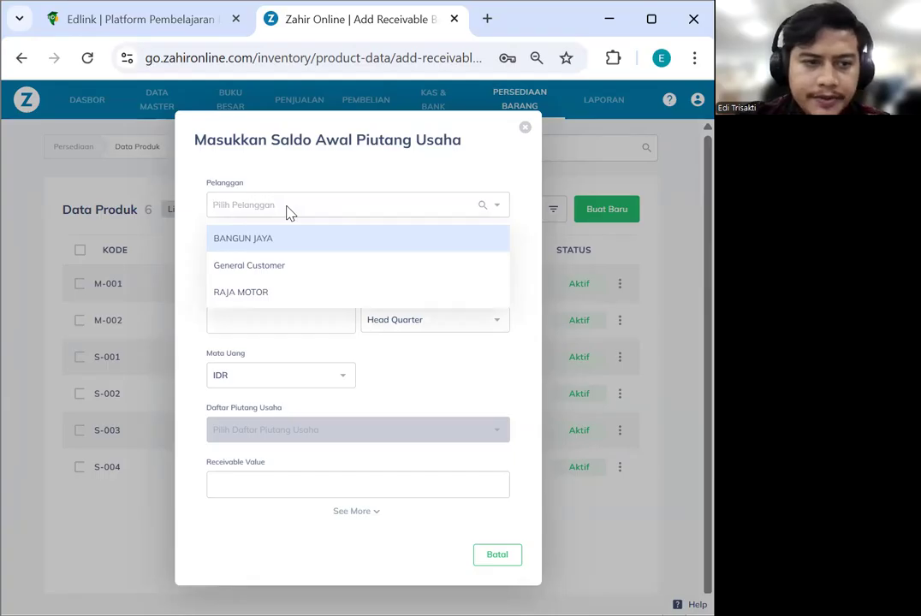
click(280, 290)
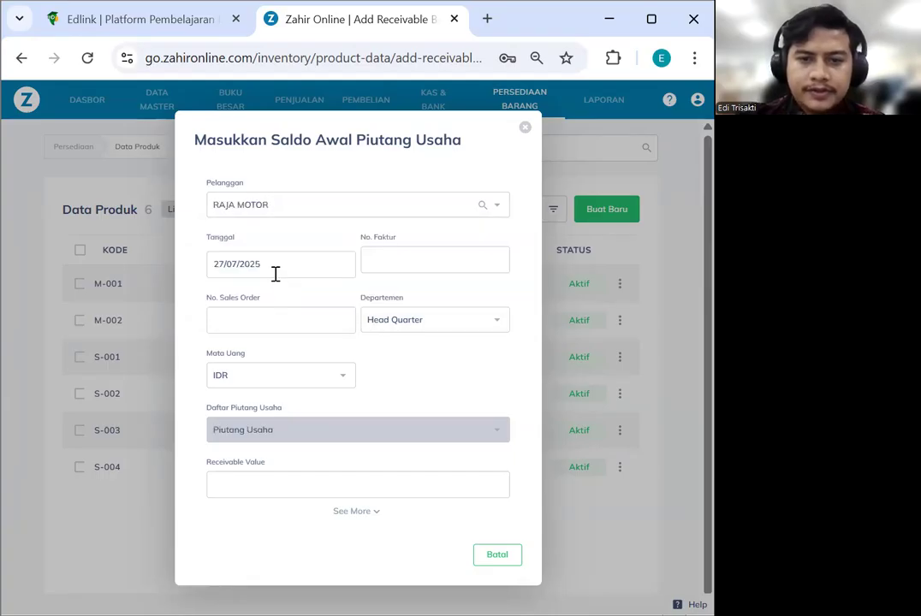
click(274, 269)
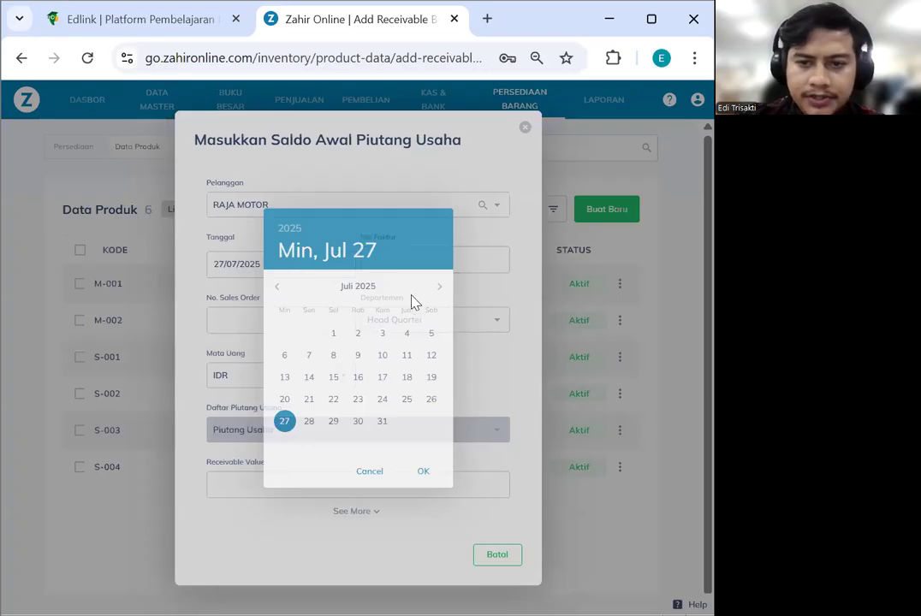
click(292, 230)
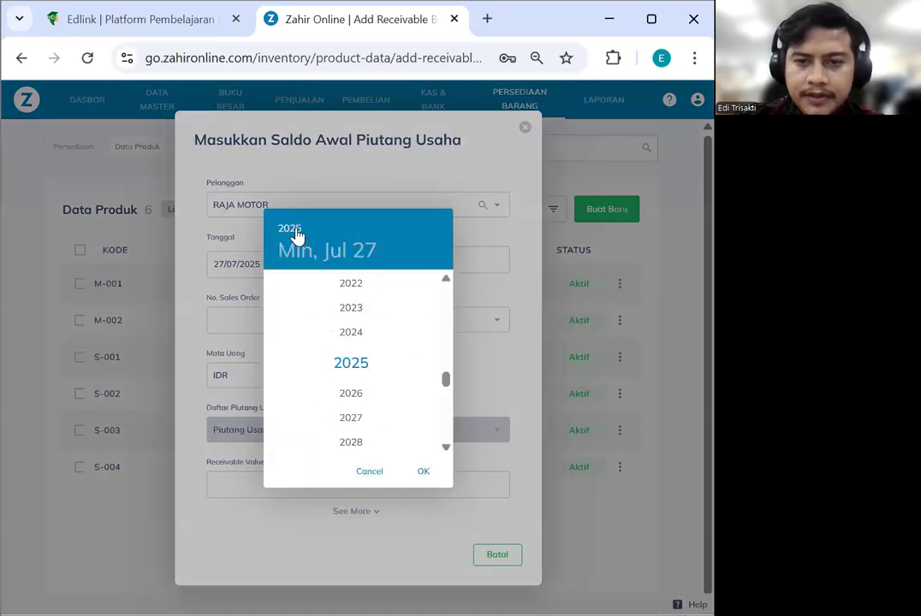
click(351, 286)
click(436, 287)
click(435, 288)
click(436, 288)
click(436, 288)
click(435, 288)
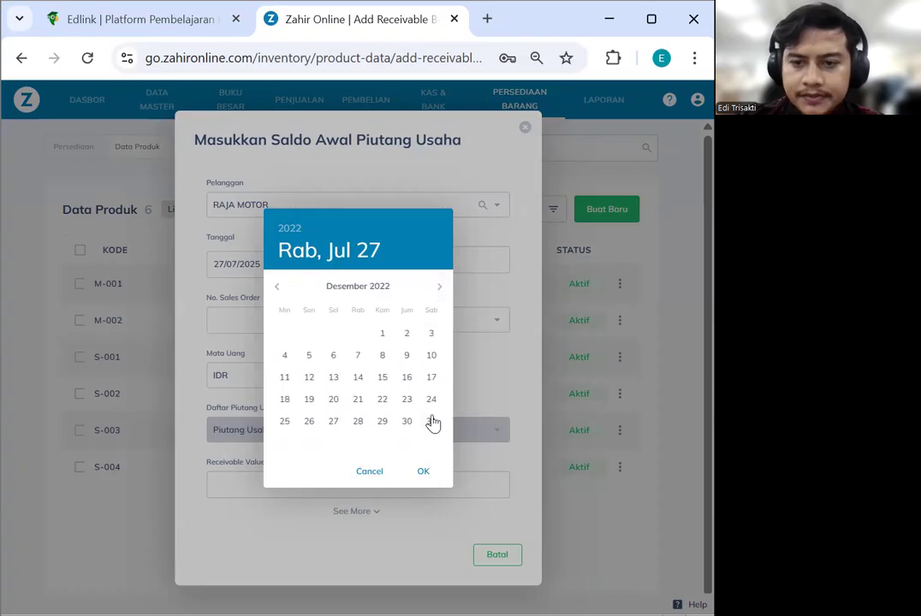
click(434, 421)
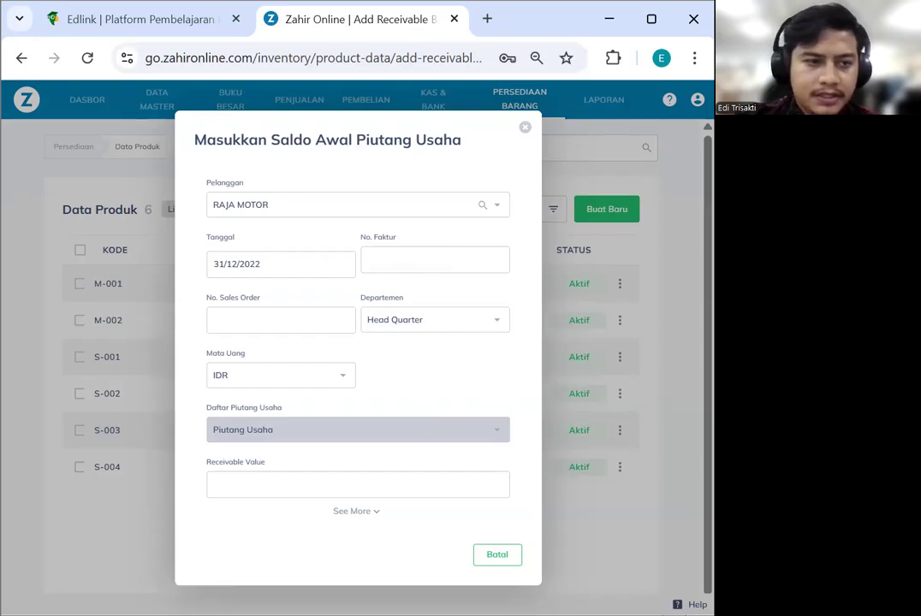
Enter invoice number INV-01 and receivable value 4,000,000, then save the entry
click(425, 266)
text(C-002)
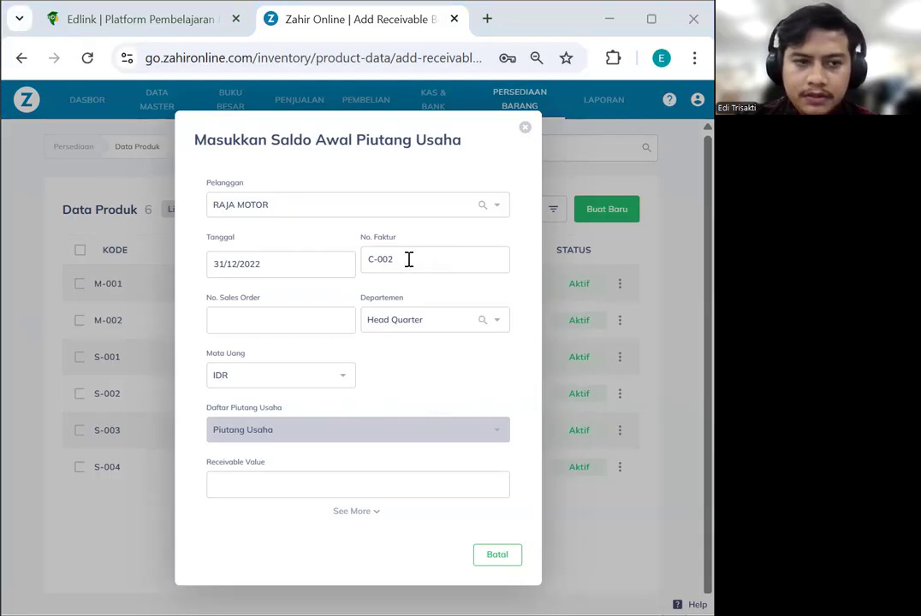
triple_click(370, 257)
text(INV-01)
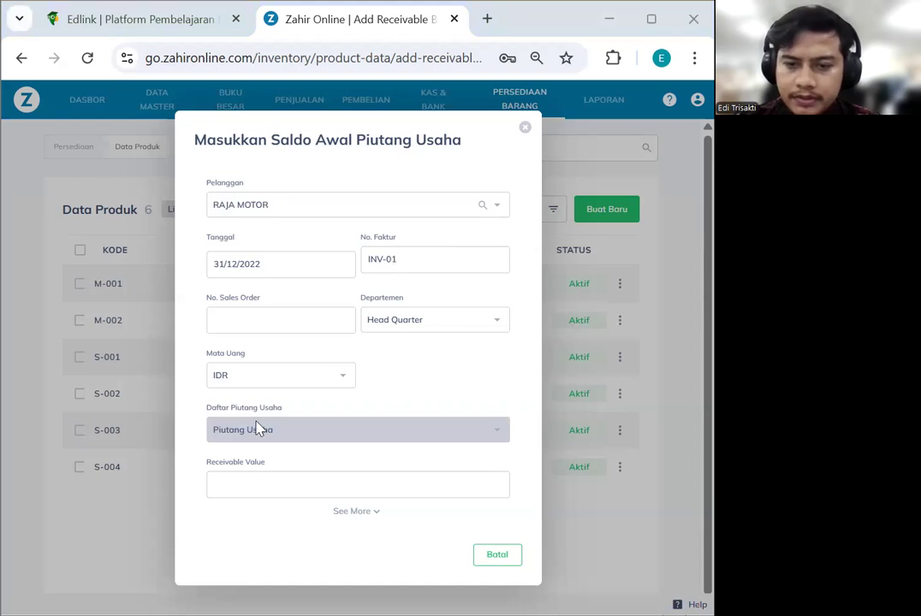
key(alt+Tab)
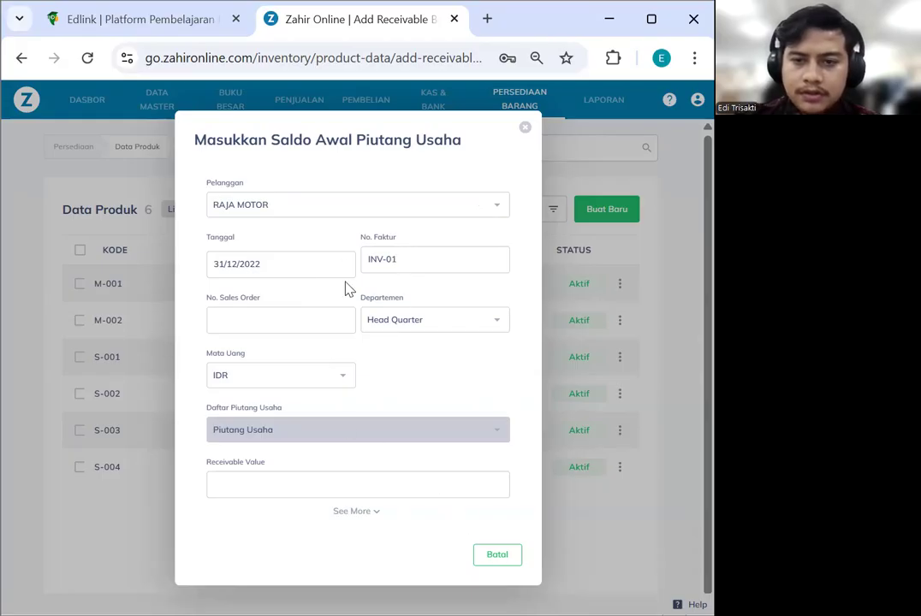
click(349, 513)
scroll(409, 409, down, 1)
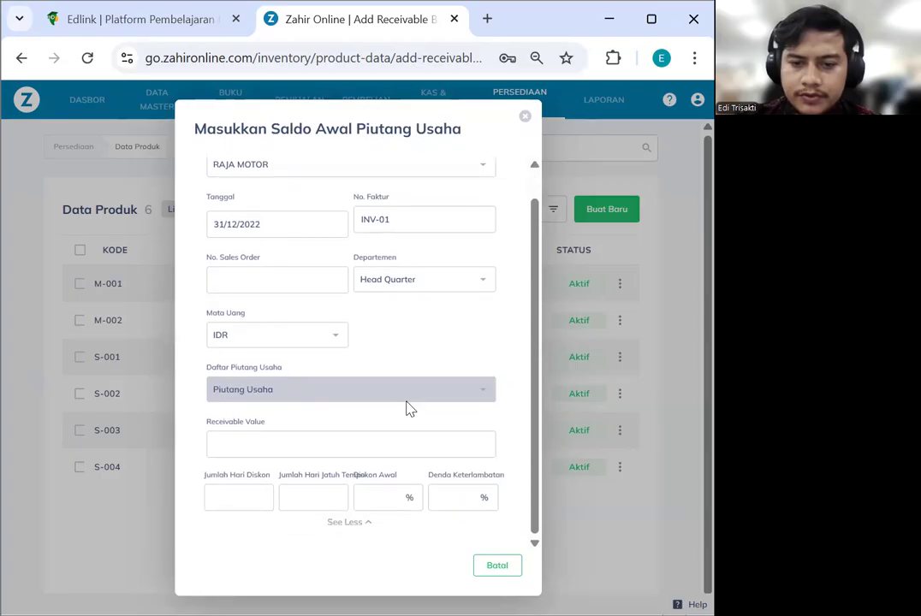
scroll(408, 385, up, 1)
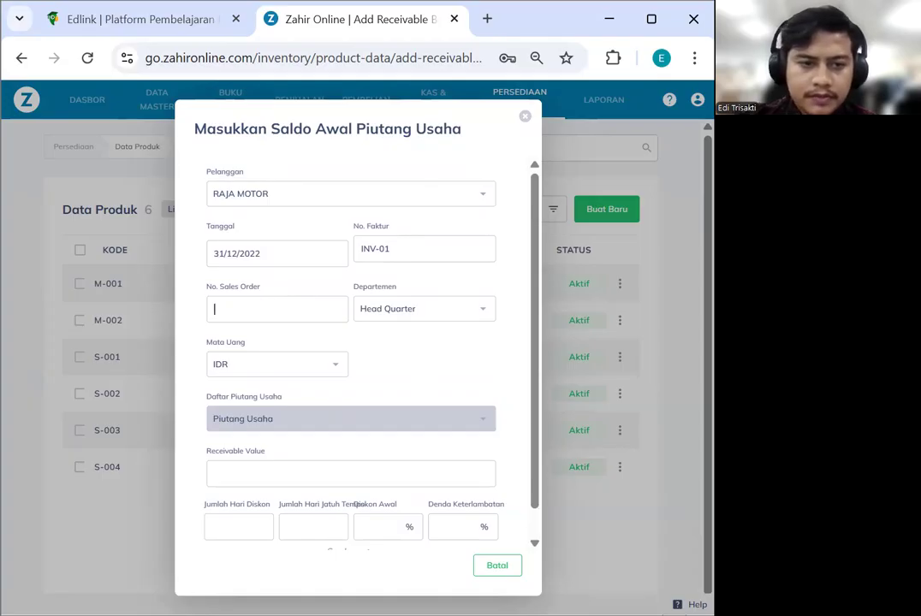
scroll(315, 445, down, 1)
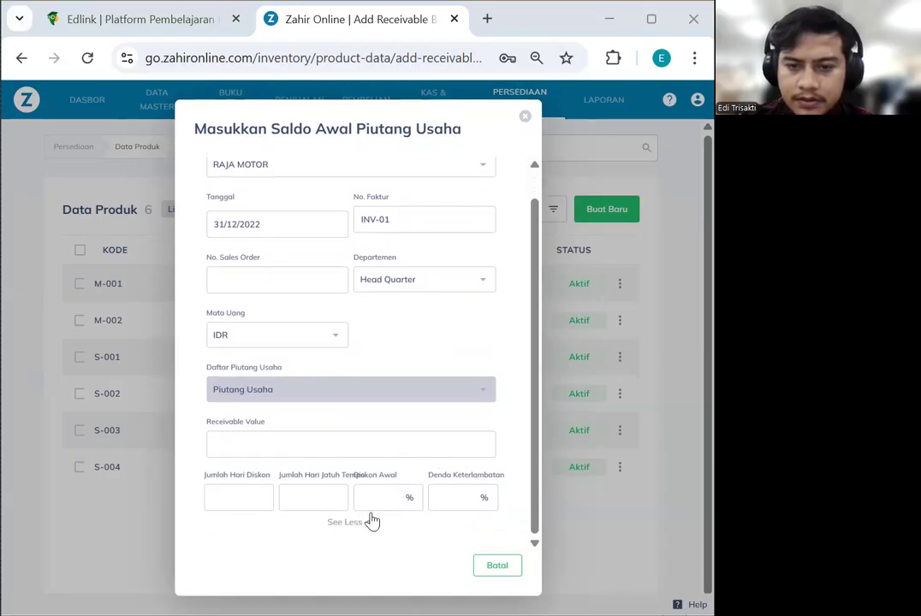
click(347, 523)
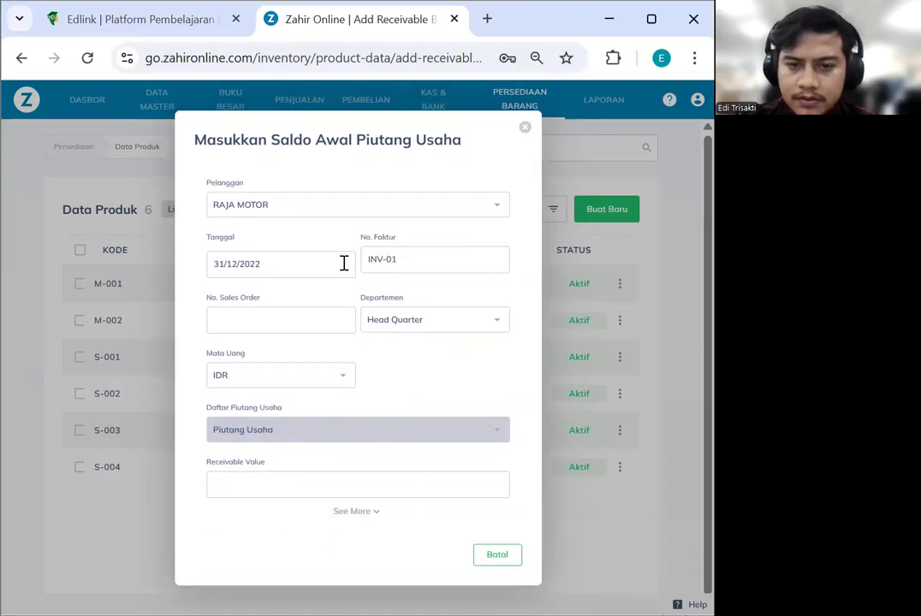
click(339, 484)
text(4,000,000)
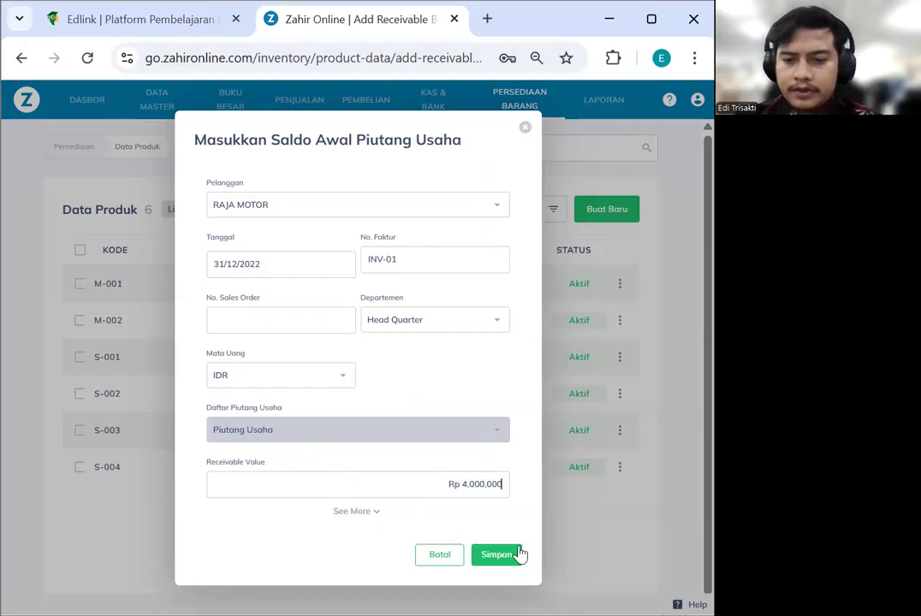
click(505, 556)
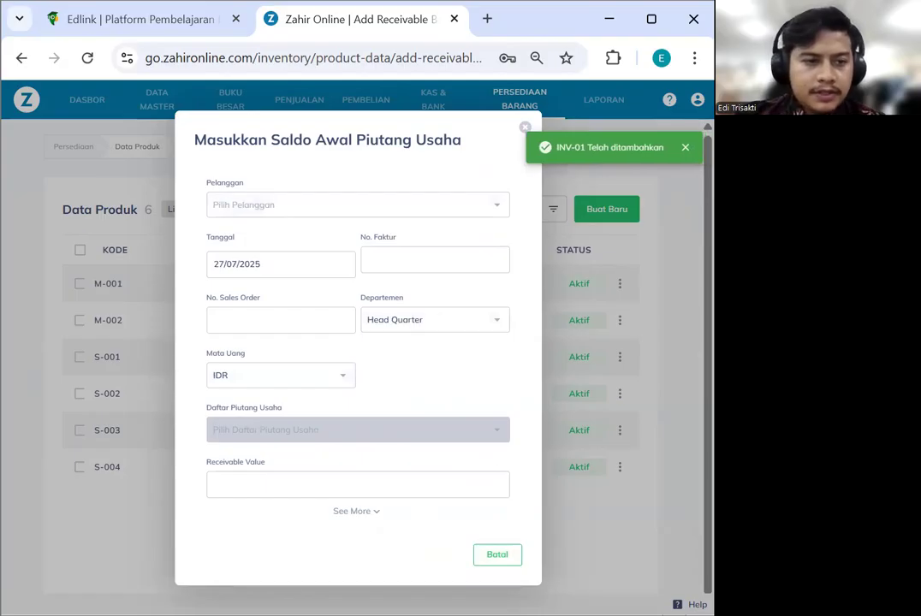
Start another RAJA MOTOR entry, then discard it and return to the list
click(296, 207)
click(287, 292)
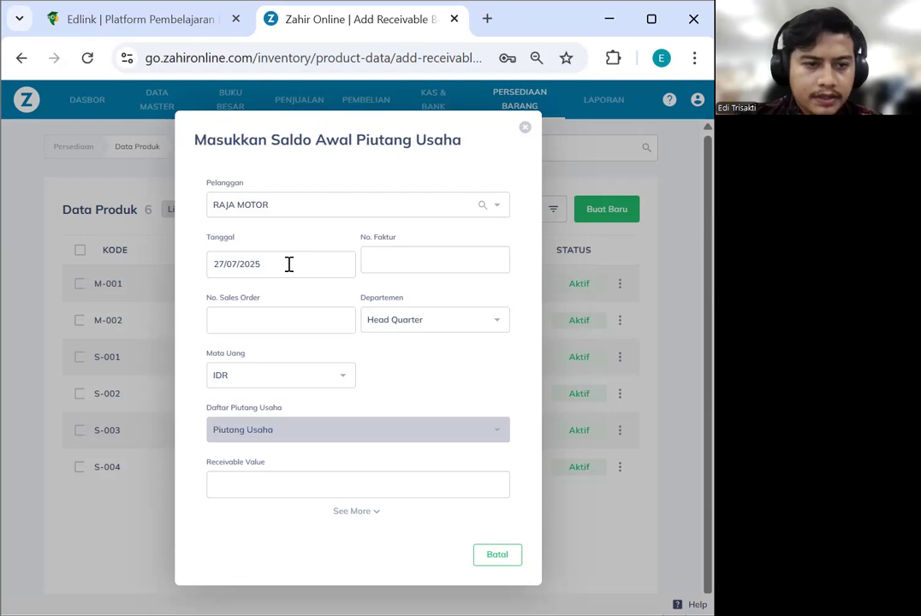
click(476, 560)
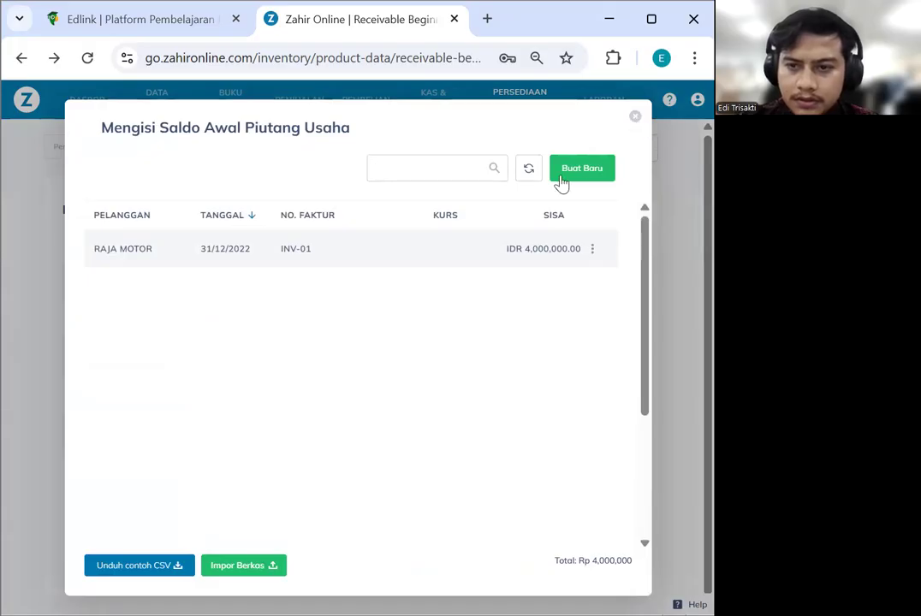
Edit INV-01's date to 30/12/2022, save it, and begin a new receivable entry
click(593, 250)
click(632, 281)
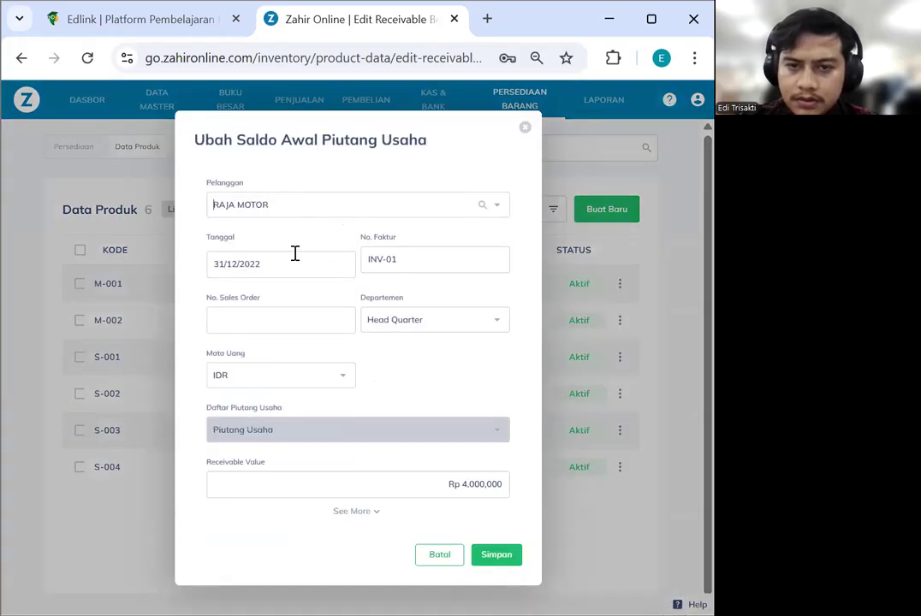
click(293, 263)
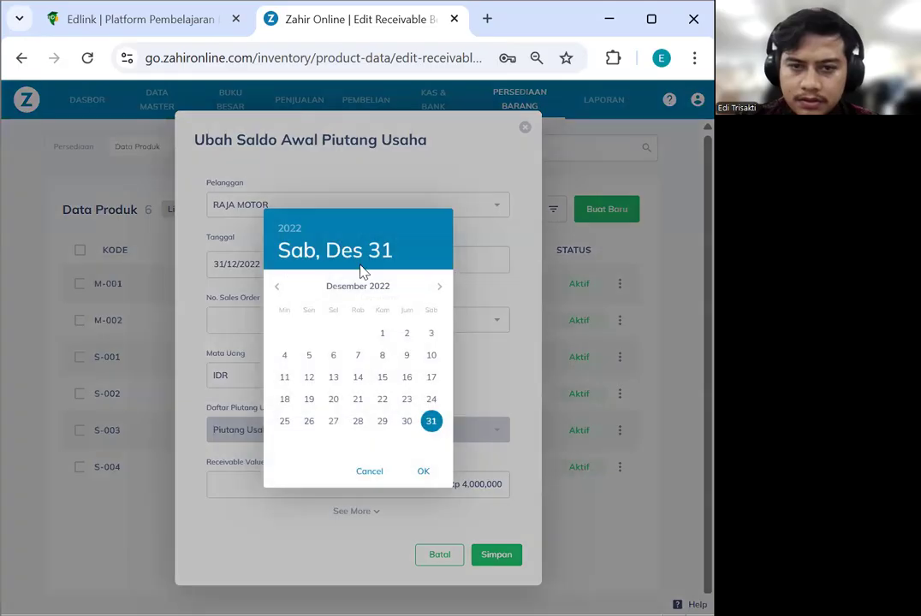
click(406, 428)
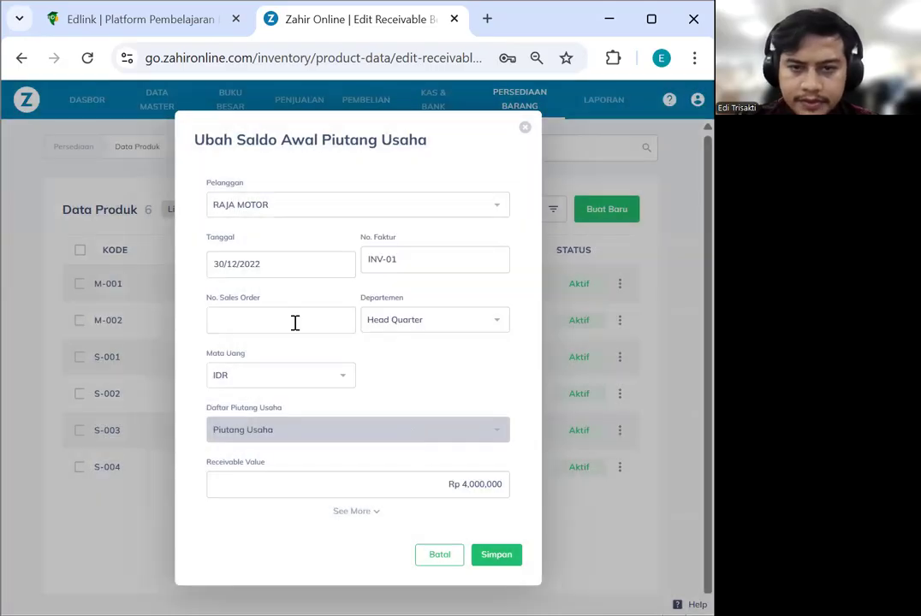
click(488, 556)
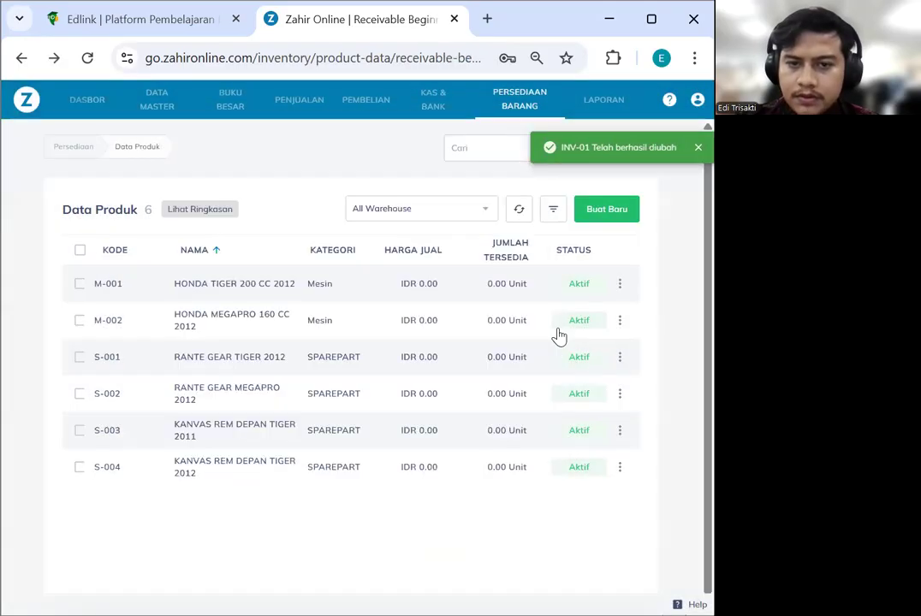
click(576, 188)
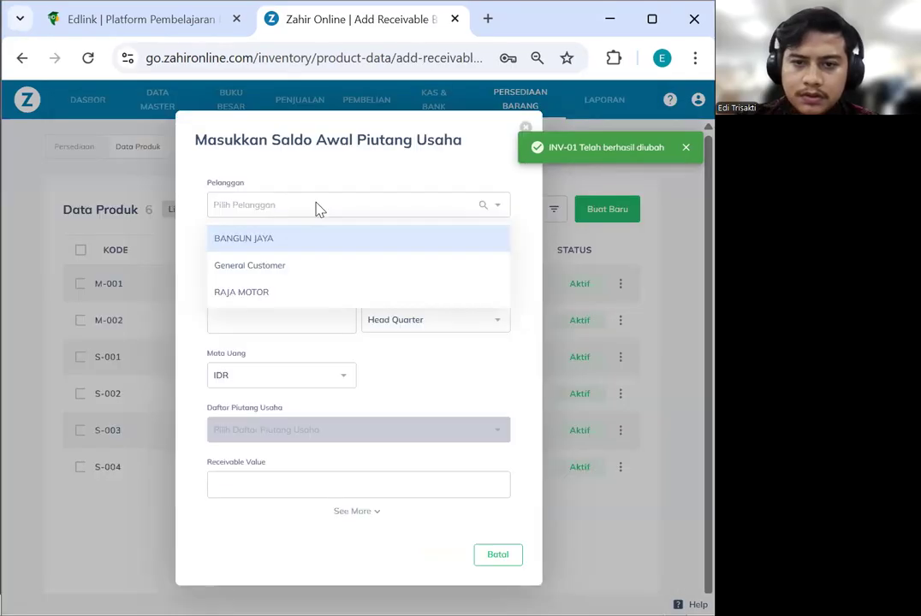
Pick RAJA MOTOR as the customer and set the invoice date to 31/12/2022
click(273, 292)
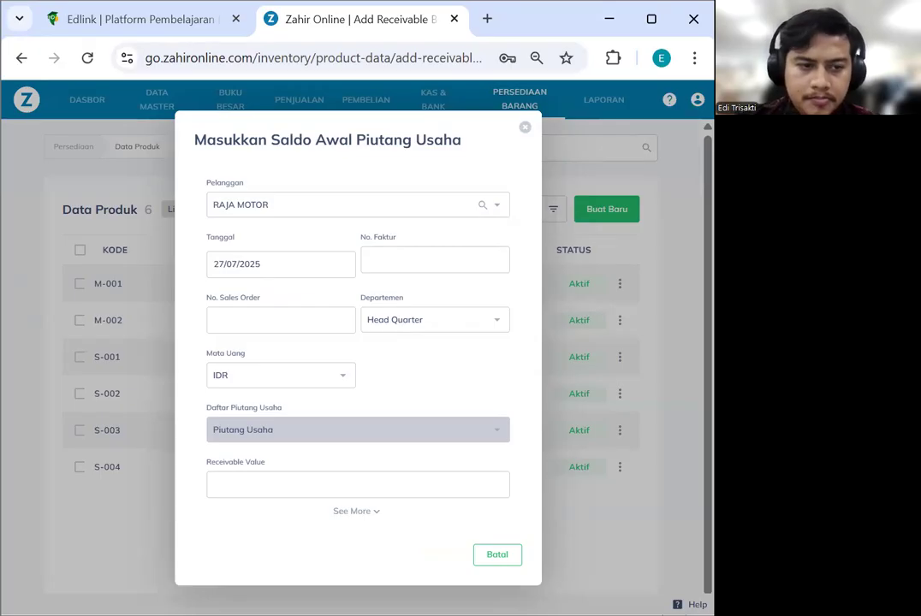
click(264, 268)
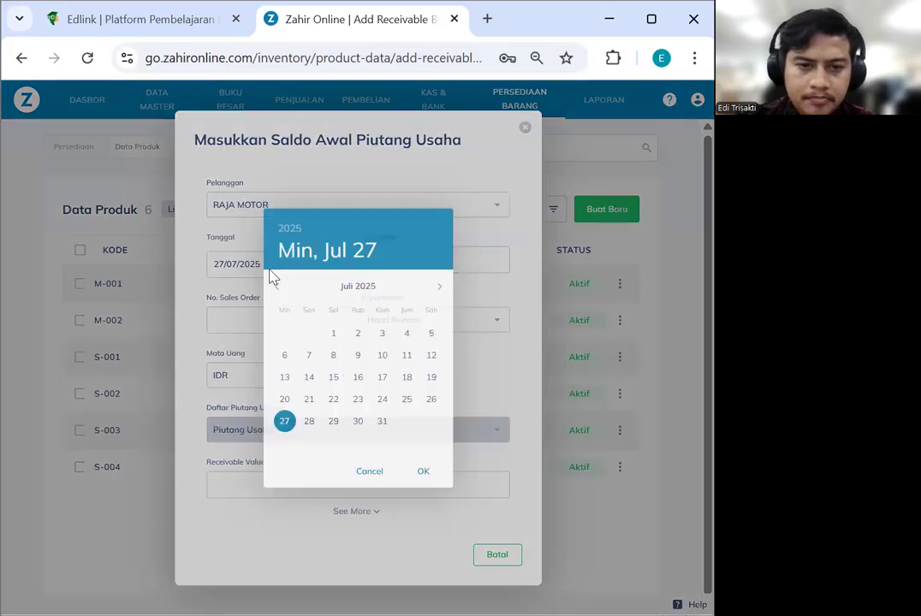
click(293, 229)
click(355, 284)
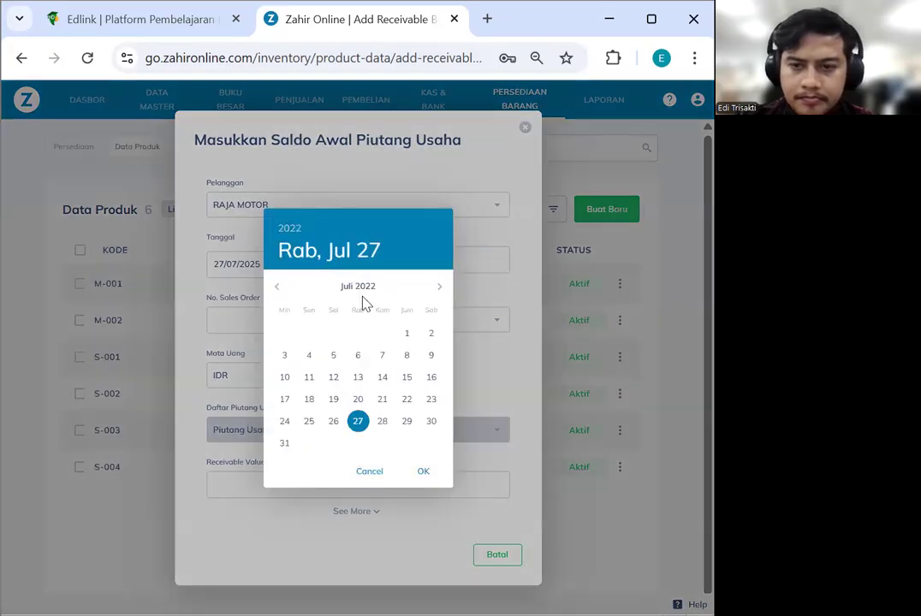
click(442, 288)
click(442, 288)
click(442, 288)
click(442, 288)
click(442, 289)
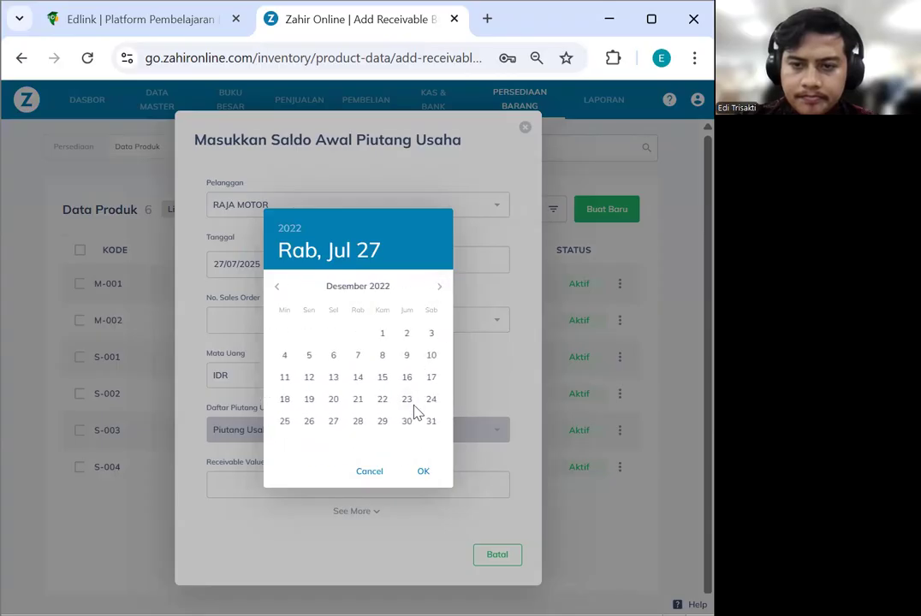
click(428, 422)
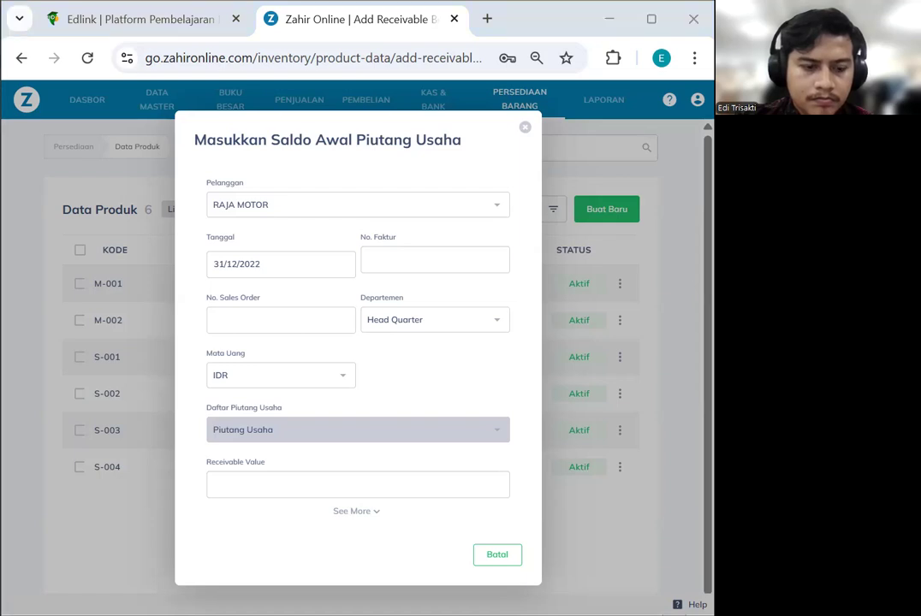
Enter invoice INV-02, sales order C-002 and amount 2,000,000, then save
click(396, 261)
text(INV-02)
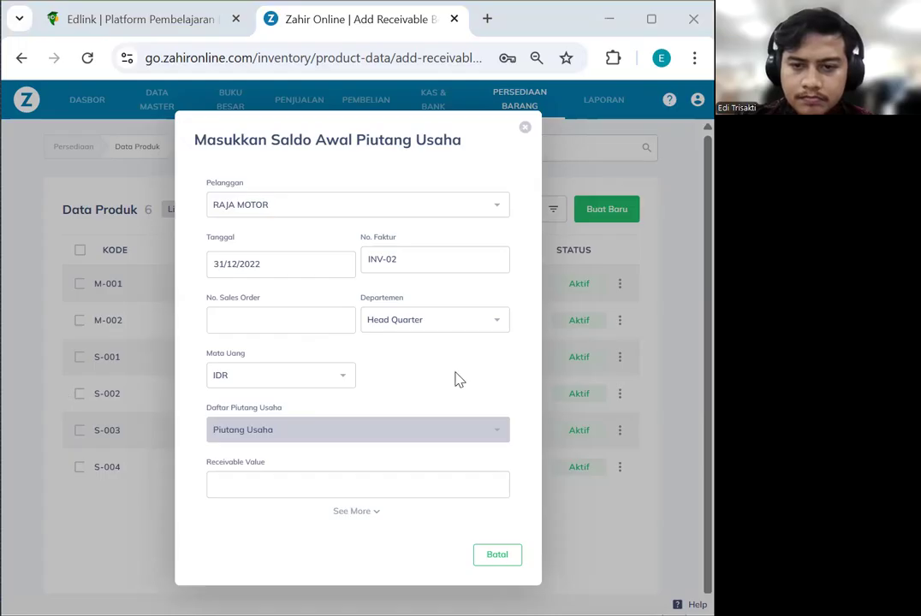
click(280, 320)
text(C-002)
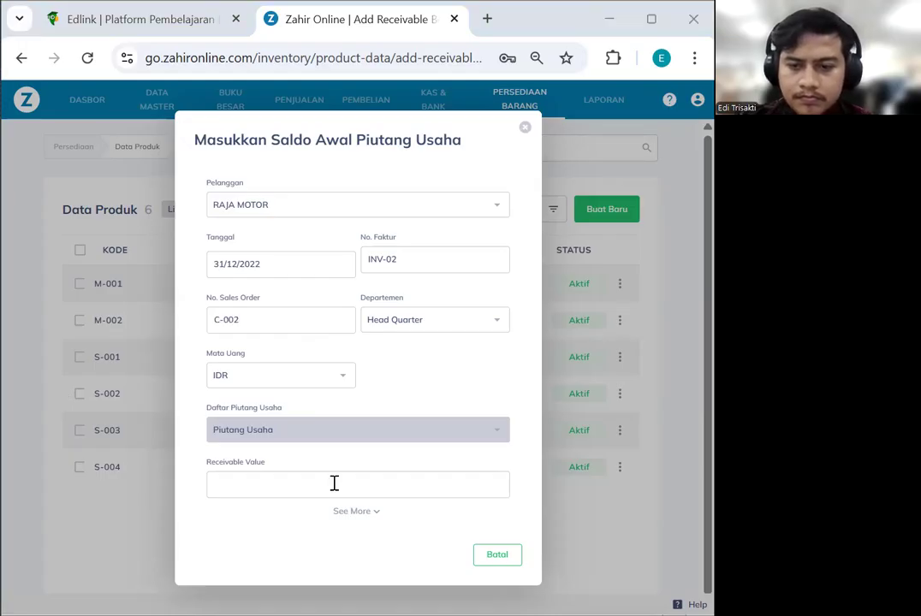
drag(504, 484, 467, 484)
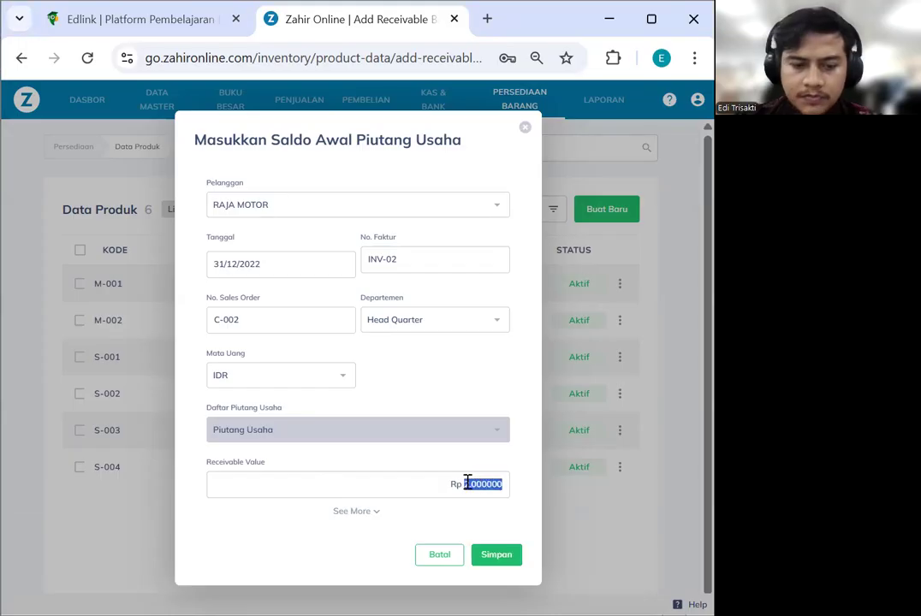
text(2,000,000)
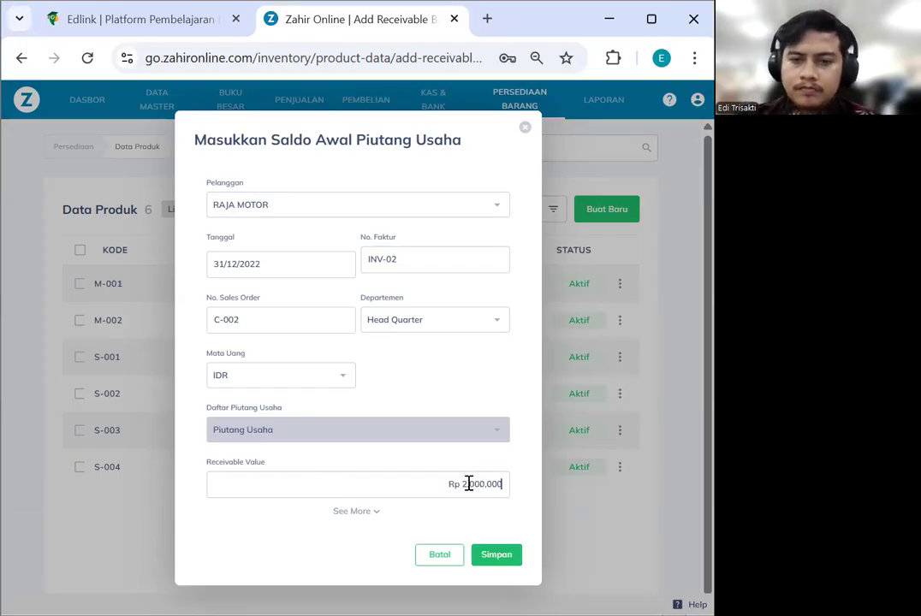
click(507, 560)
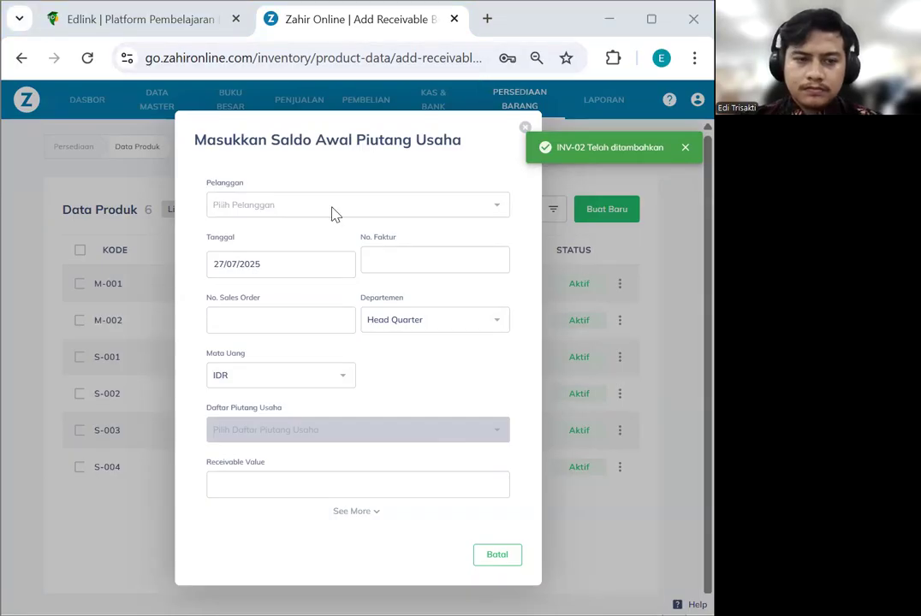
Set the new receivable's invoice date to 31/12/2022
click(263, 262)
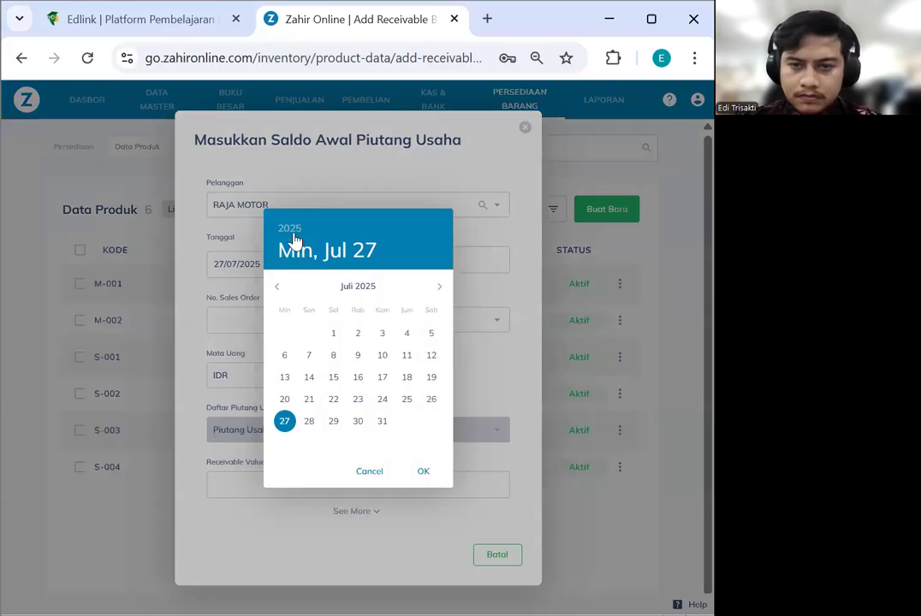
click(289, 230)
click(351, 283)
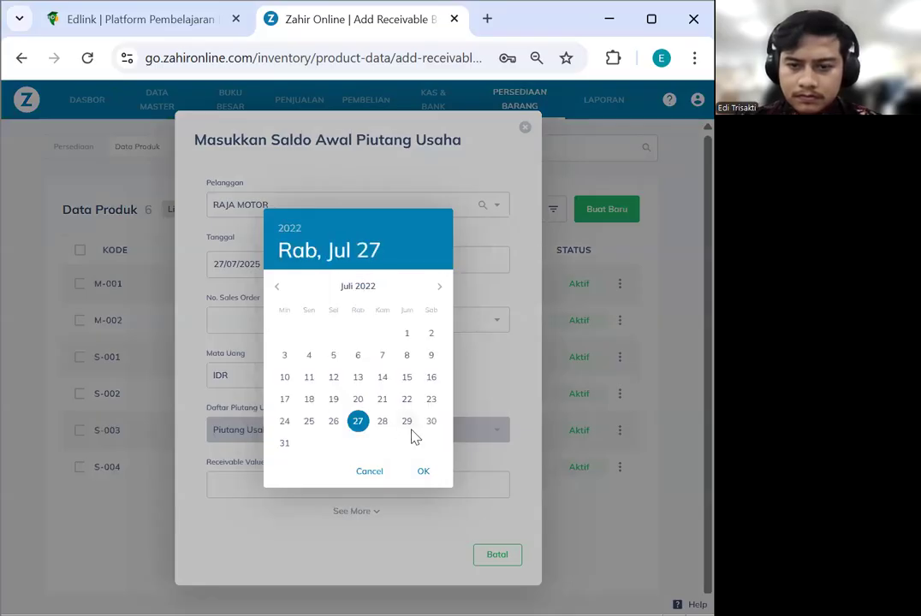
click(439, 286)
click(439, 287)
click(439, 287)
click(439, 287)
click(439, 286)
click(431, 421)
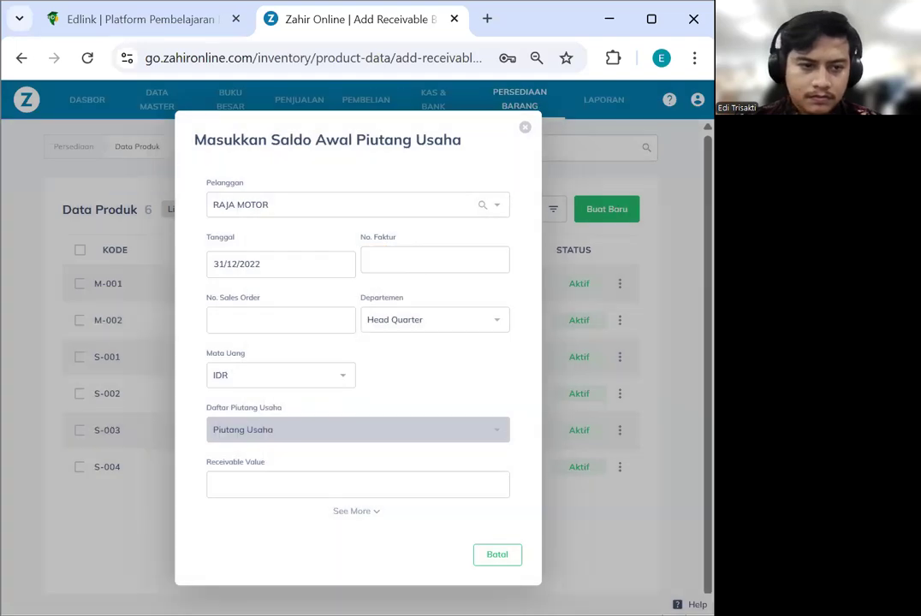
Enter invoice INV-03 with receivable value 4000000, save, and close the form
click(377, 265)
text(INV-03)
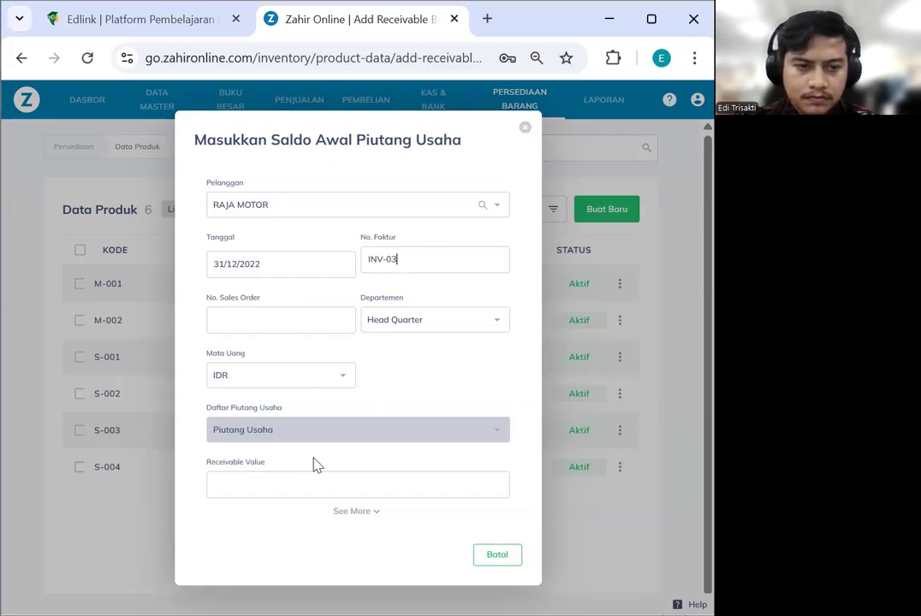
click(395, 488)
text(4000000)
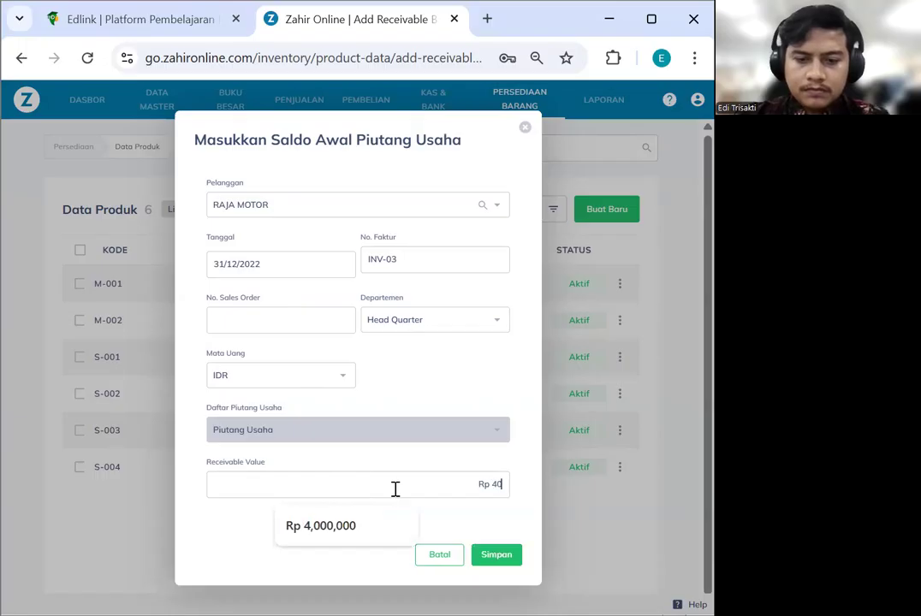
click(492, 556)
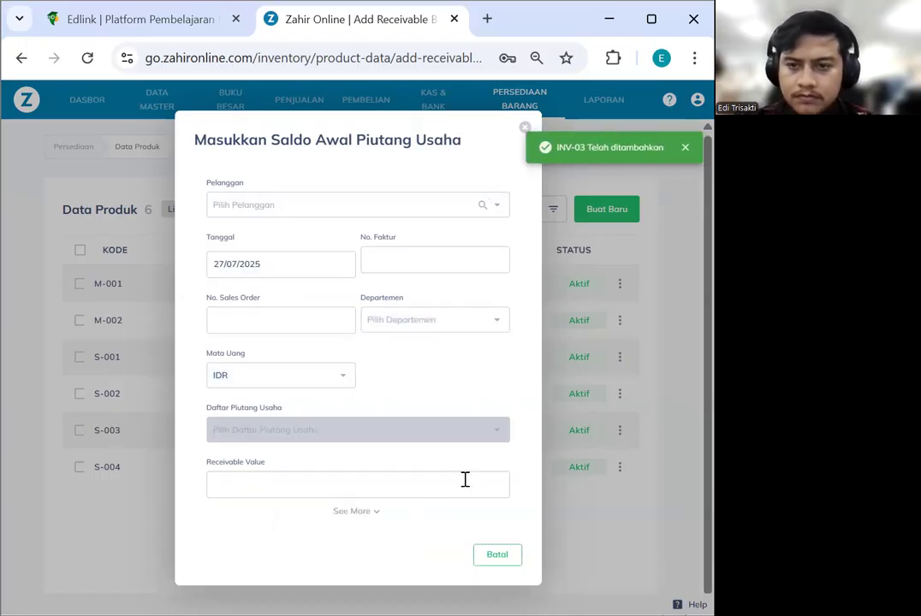
click(525, 127)
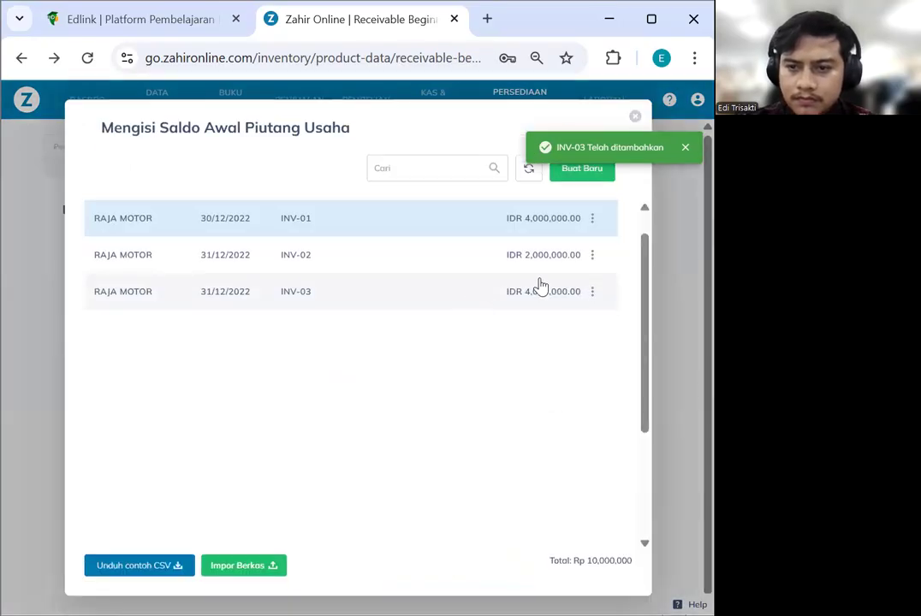
Open INV-02 for review, close it unchanged, then close the receivable opening balance list
click(592, 255)
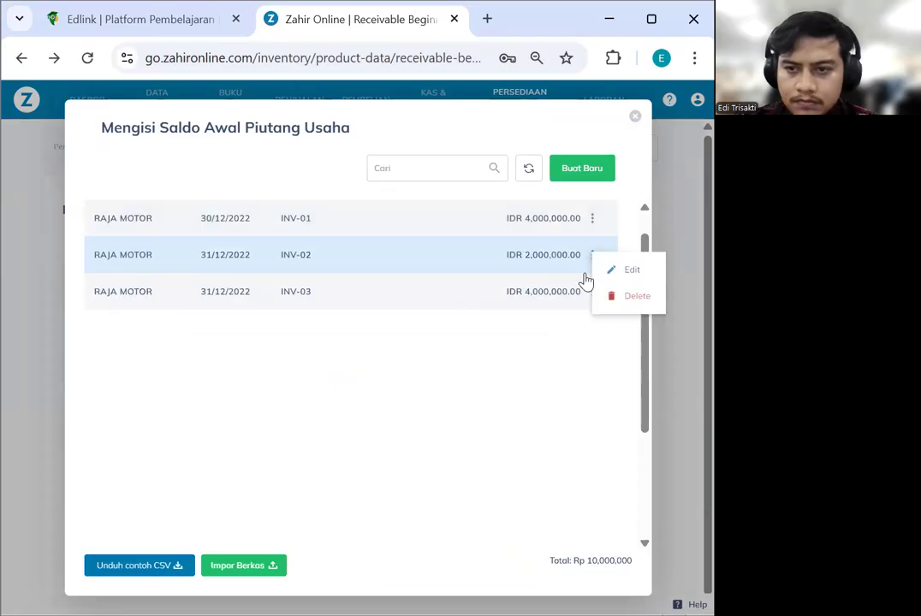
click(635, 272)
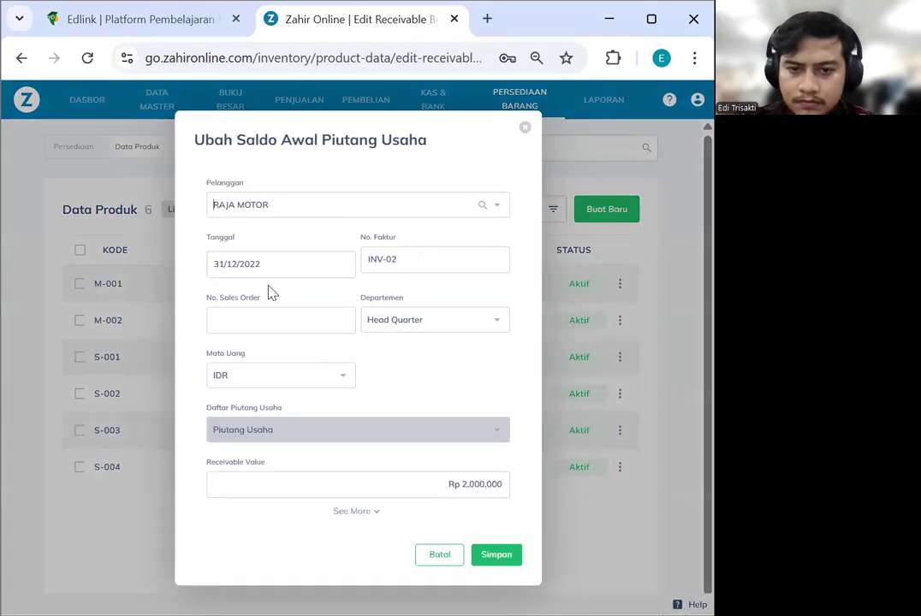
click(525, 128)
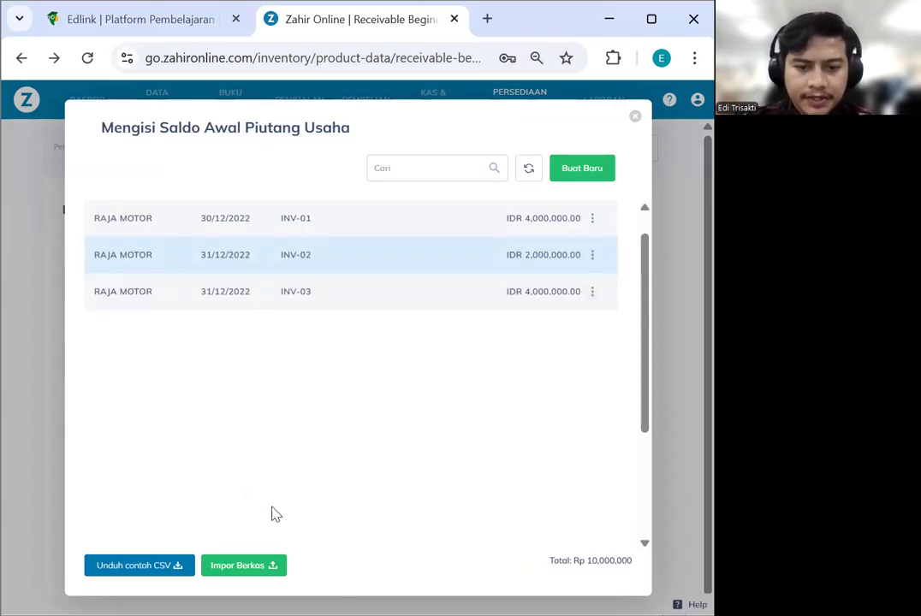
scroll(455, 392, down, 3)
scroll(460, 399, up, 3)
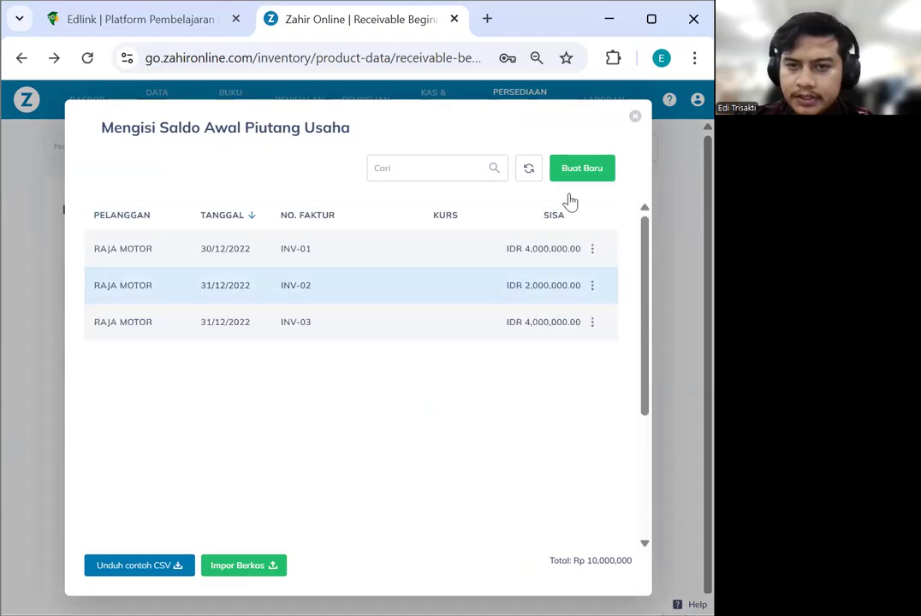
click(635, 119)
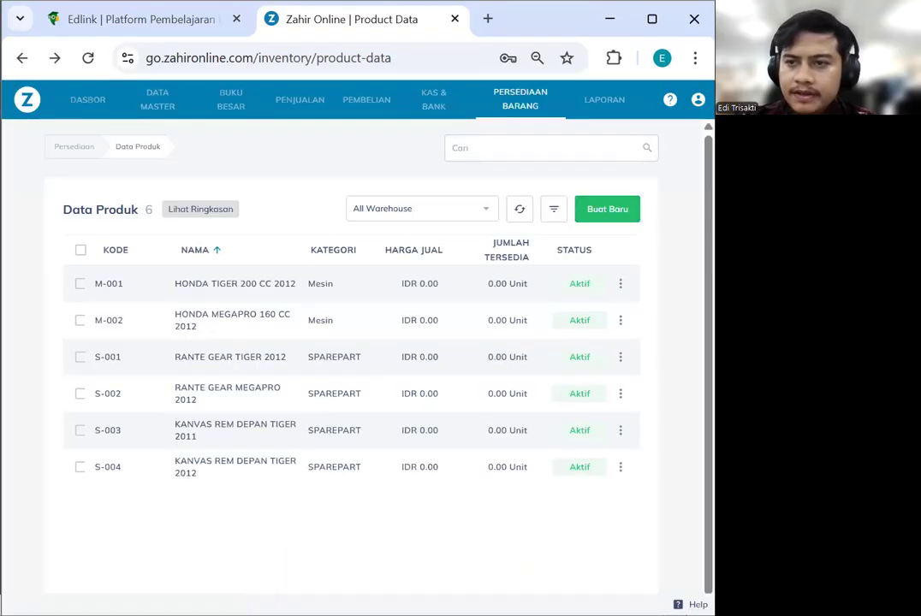
Create a new Utang Usaha opening balance entry with supplier ASTRA HONDA, PT
click(698, 99)
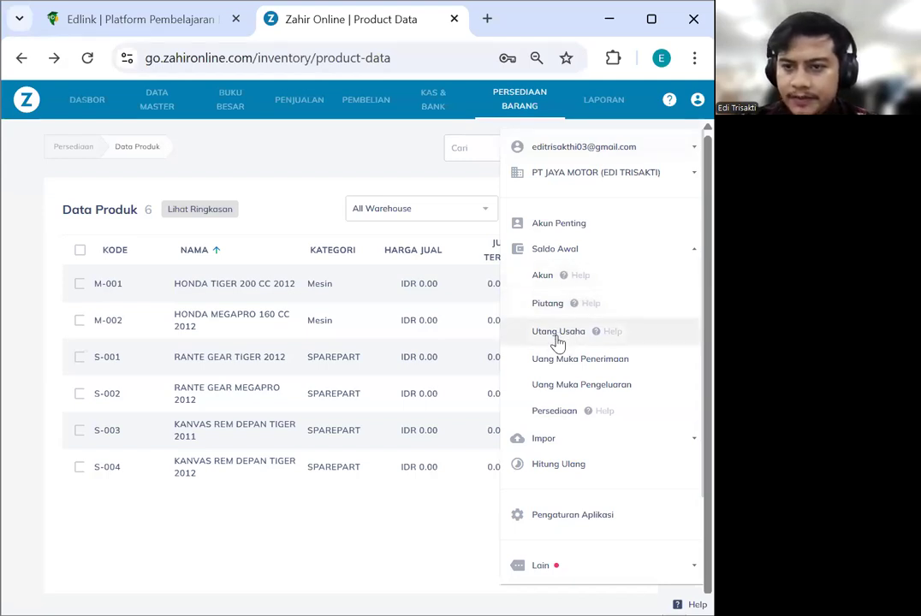
click(531, 341)
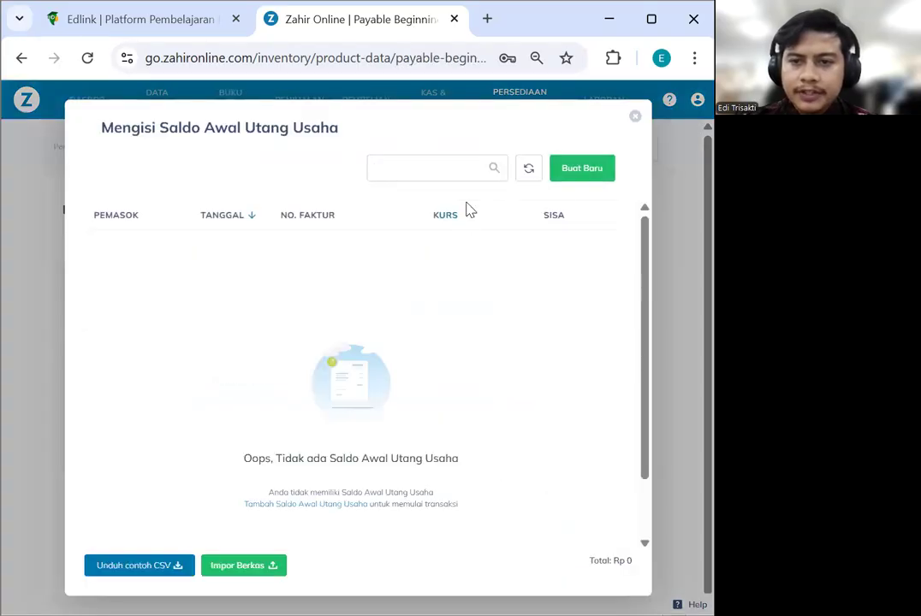
click(561, 175)
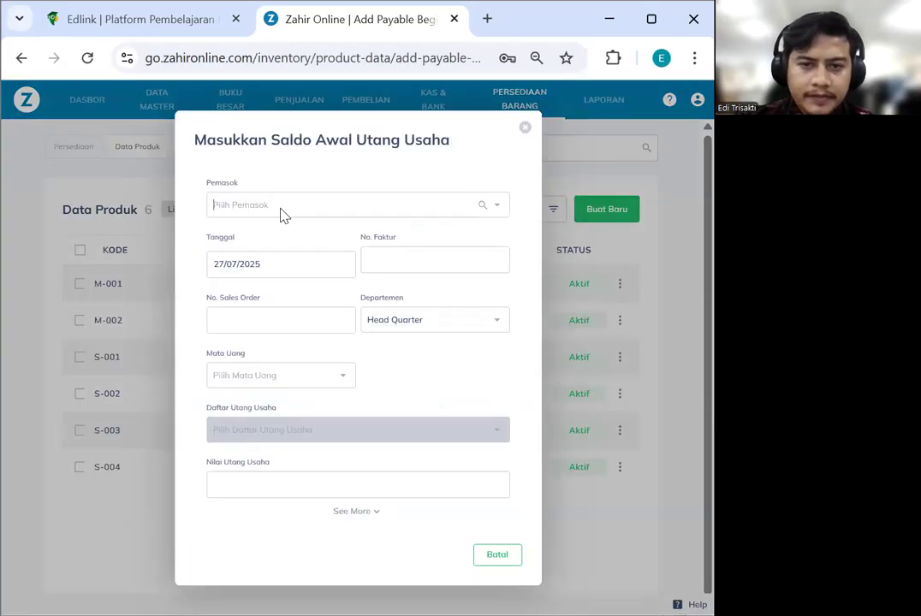
click(283, 213)
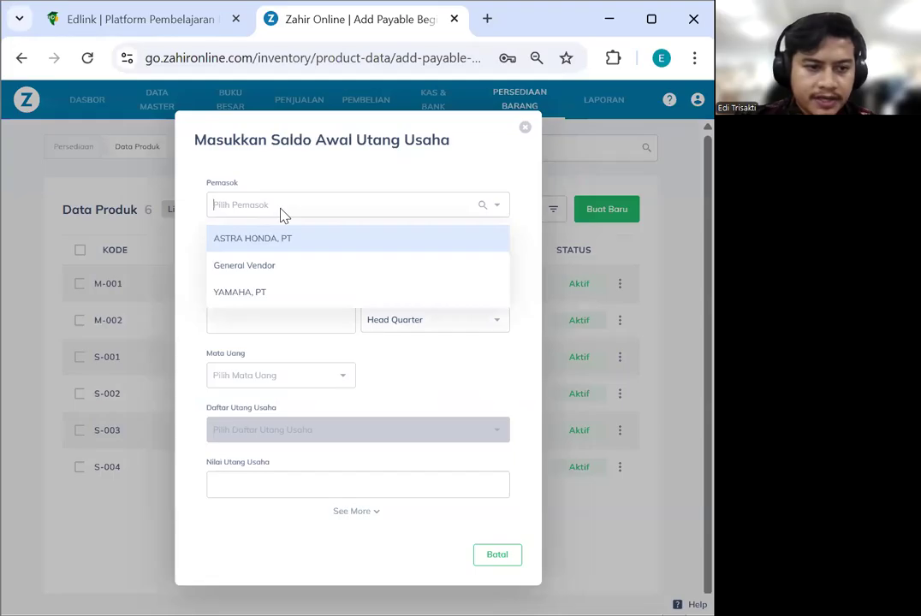
click(286, 239)
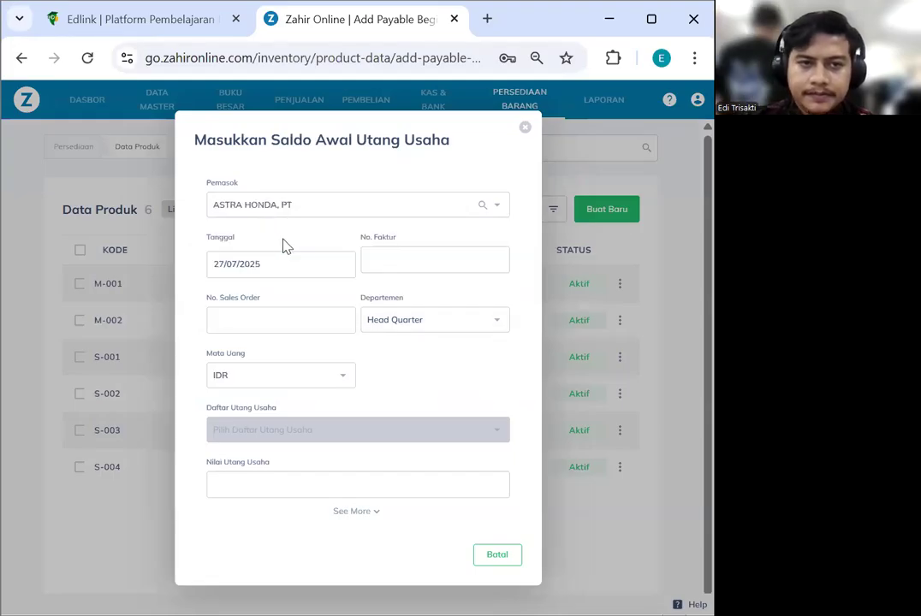
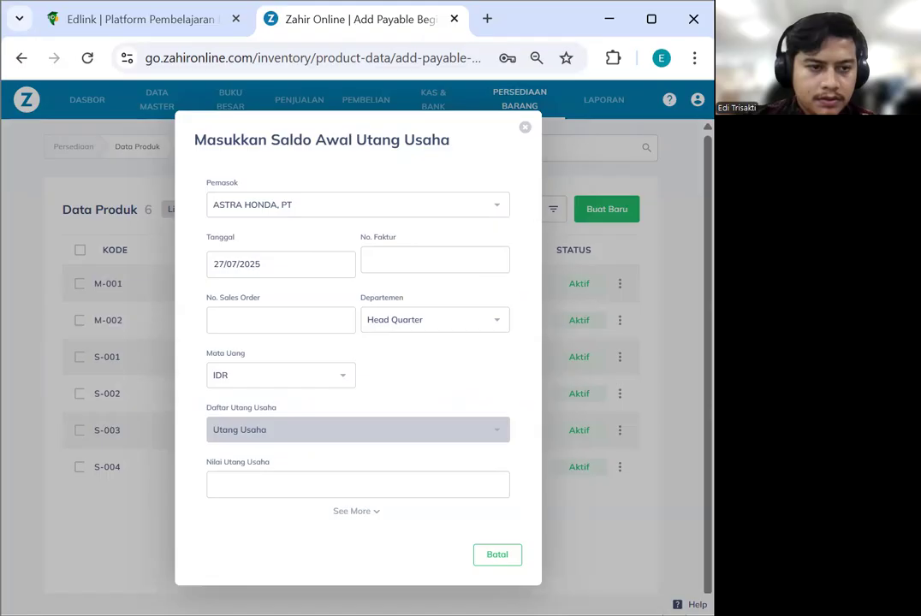
Set the opening payable date to 20/12/2022
click(236, 272)
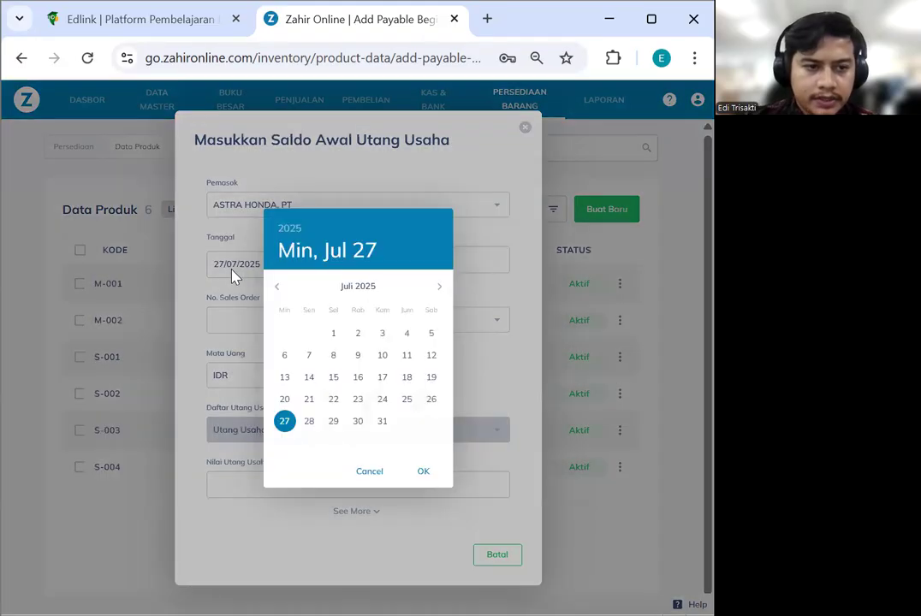
click(289, 229)
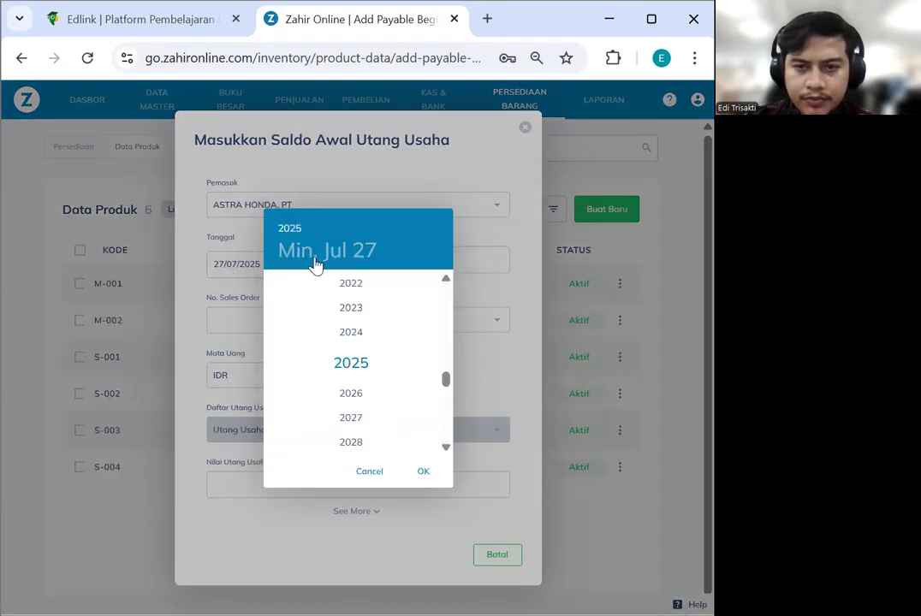
click(352, 300)
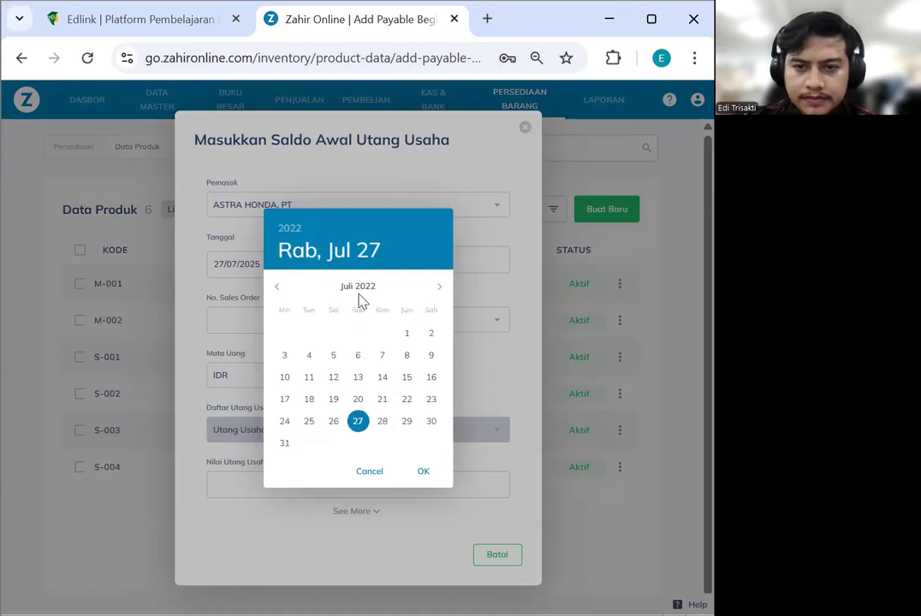
click(439, 289)
click(438, 288)
click(438, 289)
click(438, 289)
click(438, 289)
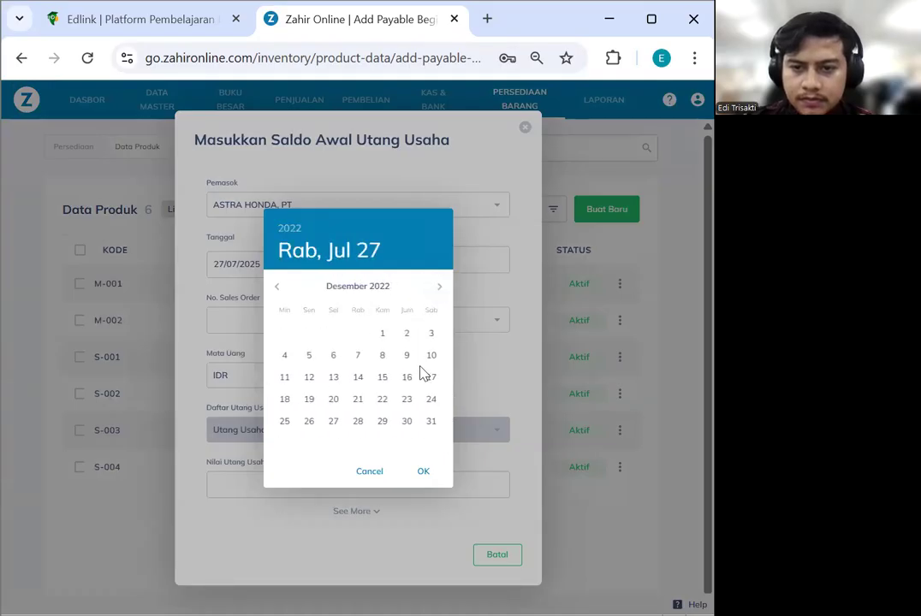
click(339, 400)
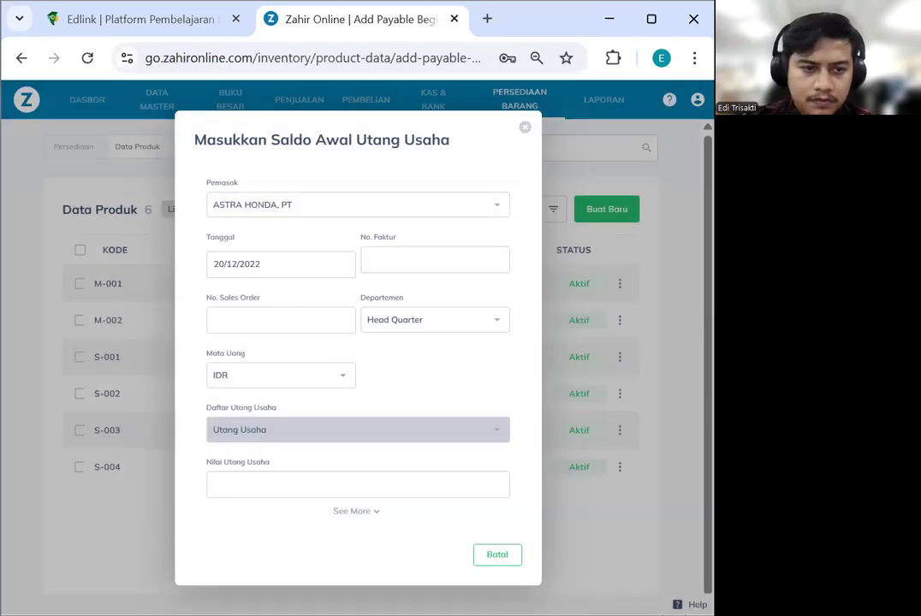
Enter invoice INV-01 with amount 7,000,000 and save the entry
click(384, 269)
text(INV-01)
click(344, 476)
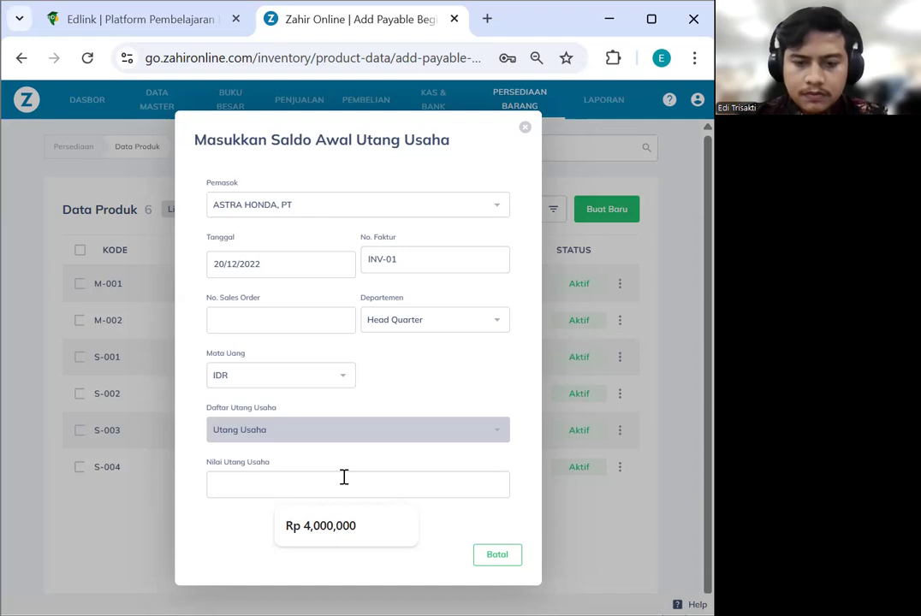
text(7000000)
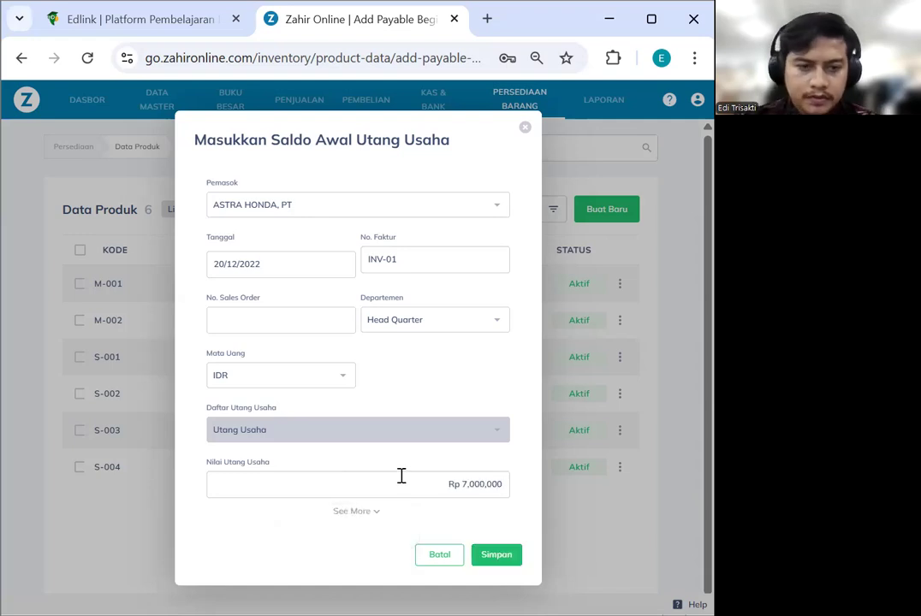
click(497, 555)
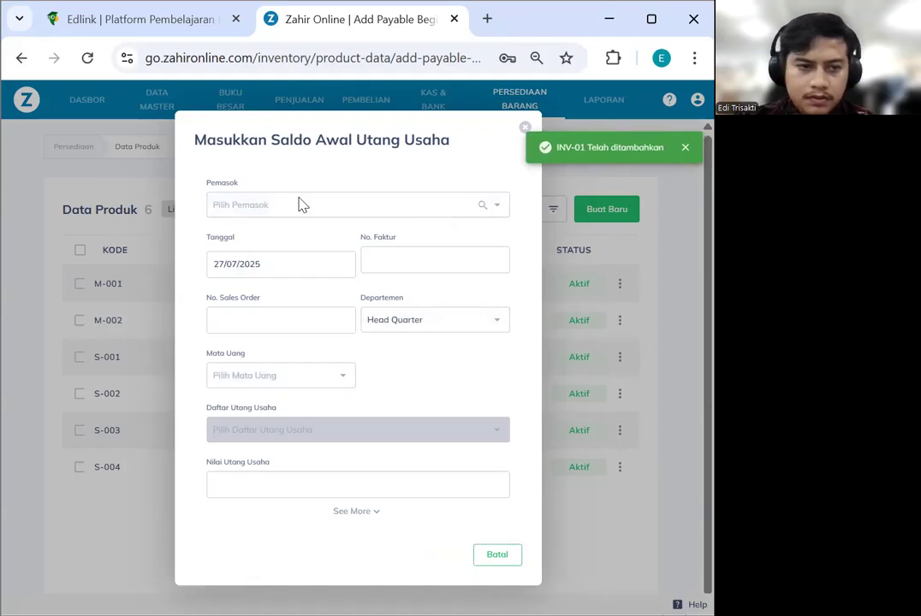
Choose supplier YAMAHA, PT and set the date to 30/12/2022
click(302, 203)
click(259, 288)
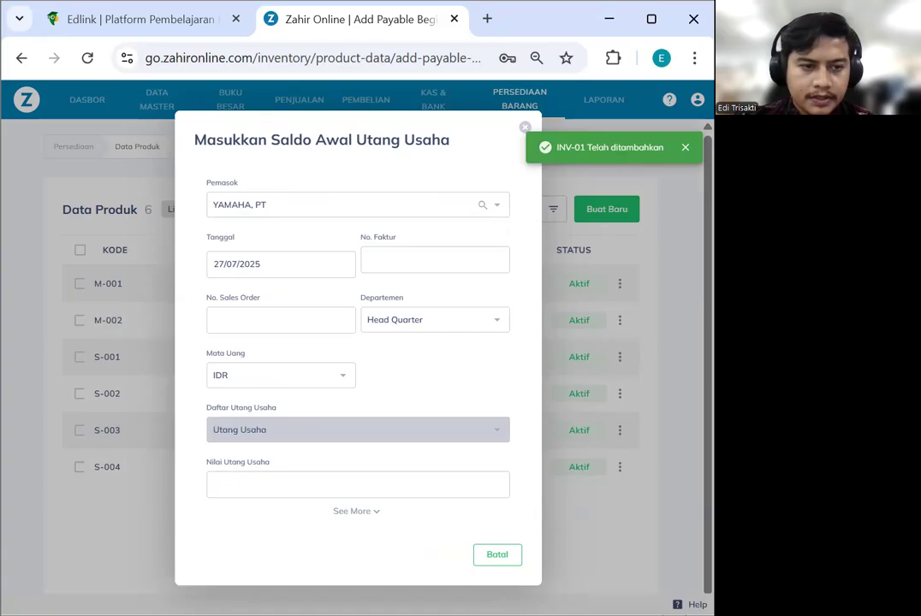
click(291, 275)
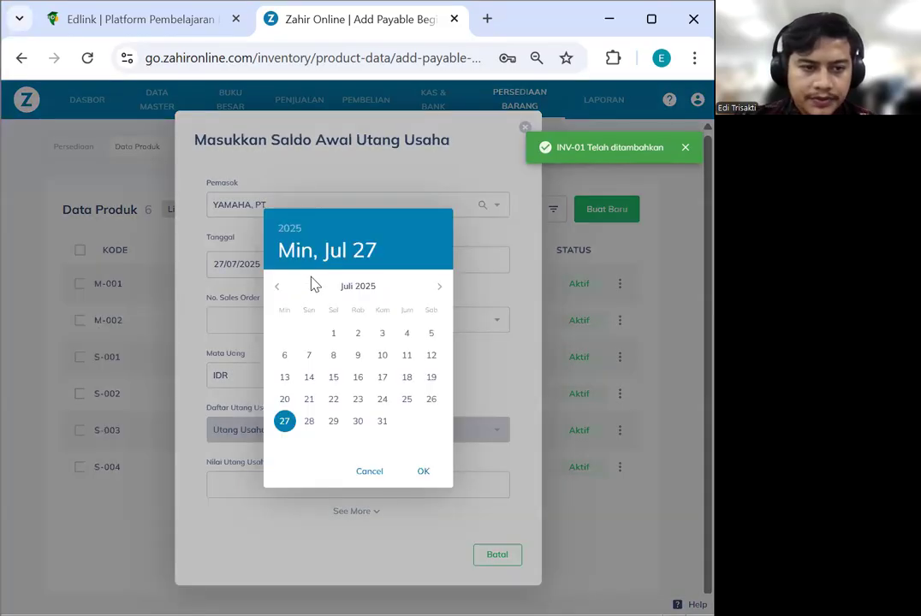
click(292, 230)
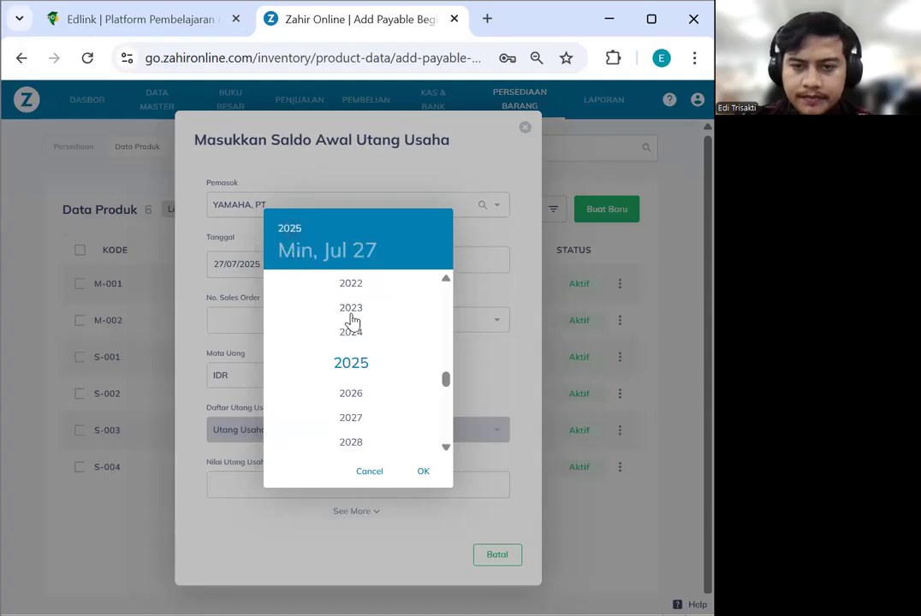
click(353, 286)
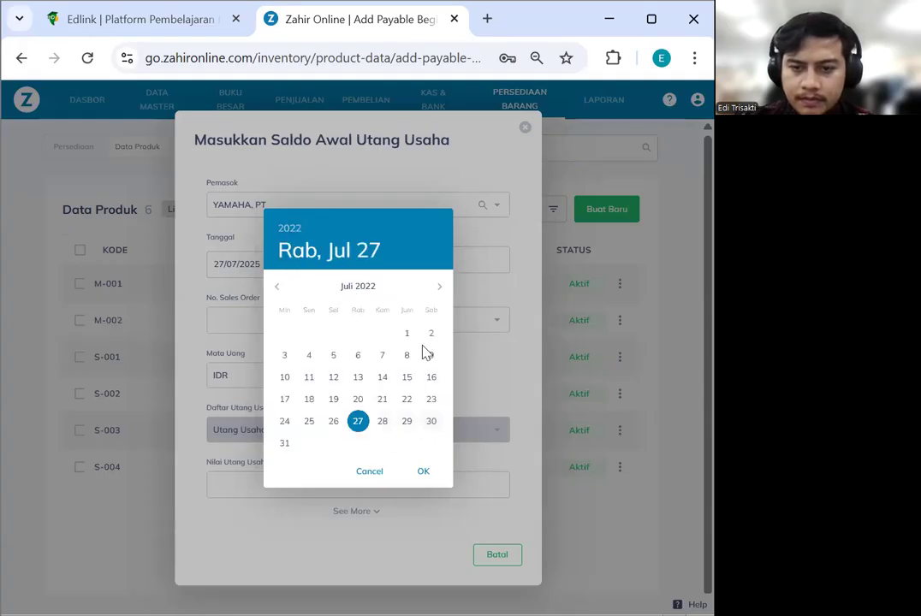
click(438, 287)
click(437, 288)
click(437, 287)
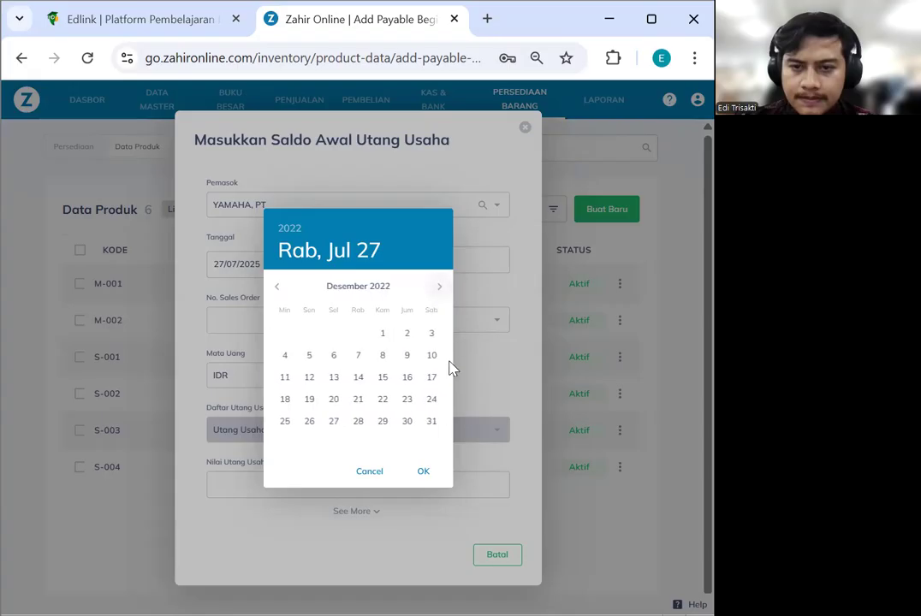
click(408, 421)
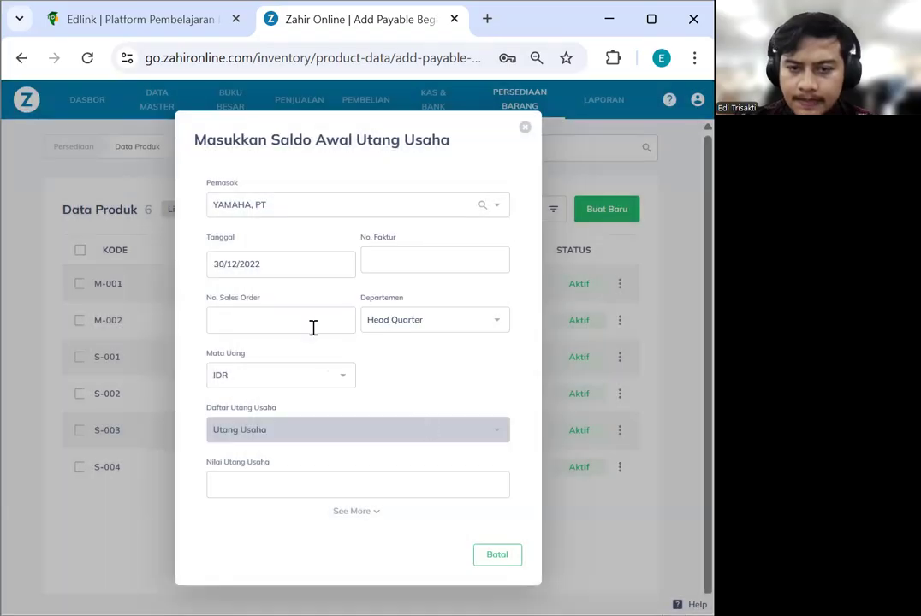
Enter invoice INV-02 for 3,000,000, save it, and close the entry form
click(420, 259)
text(INV-02)
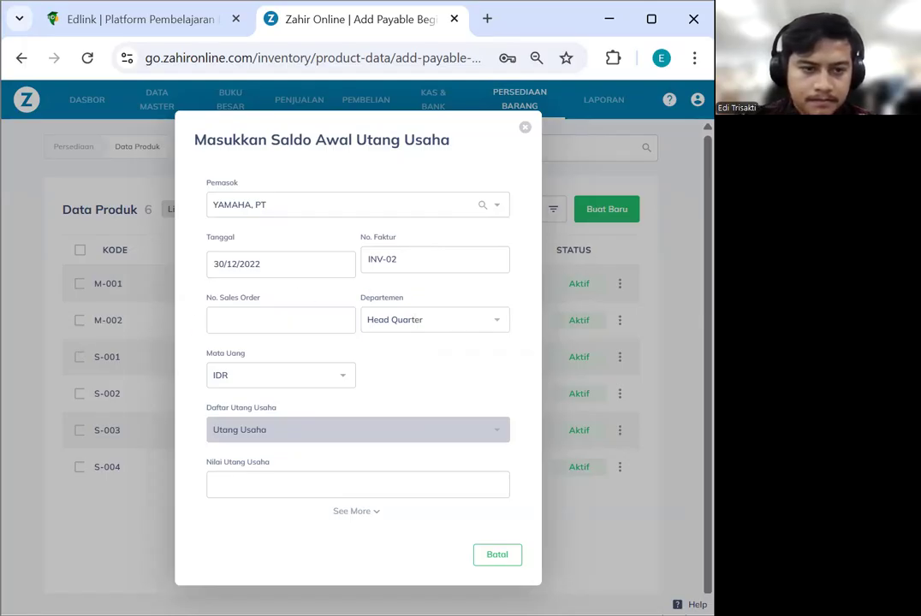
click(275, 485)
text(3)
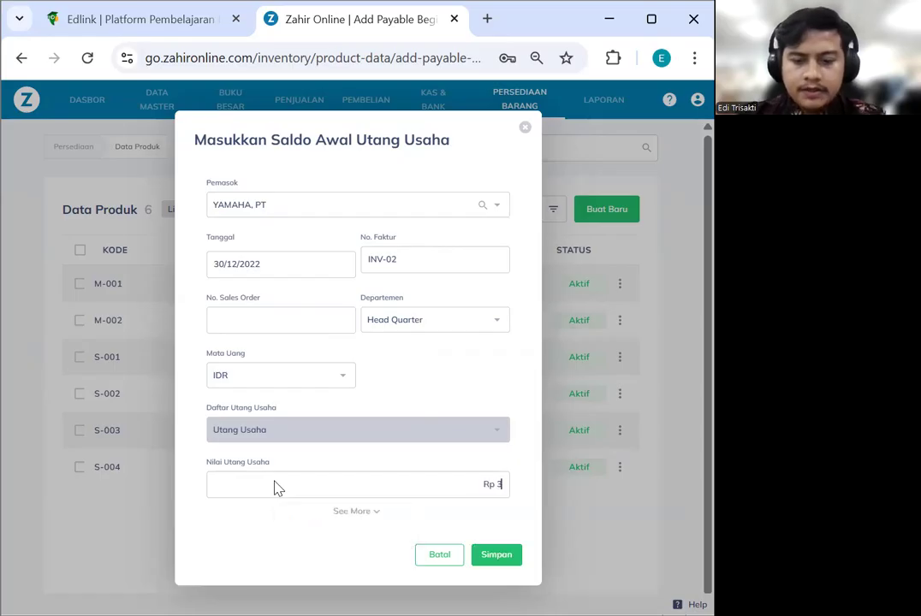
text(0,000,000)
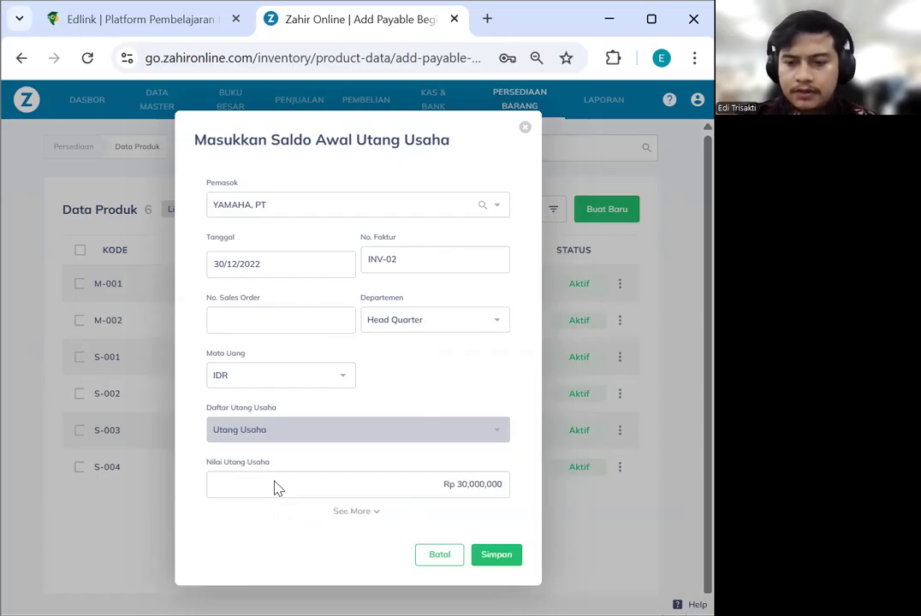
key(BackSpace)
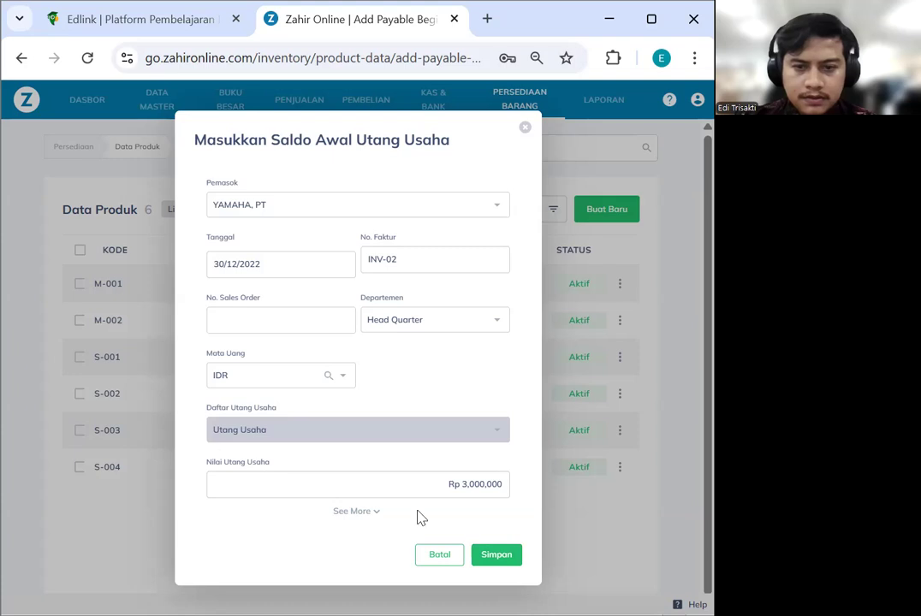
click(501, 556)
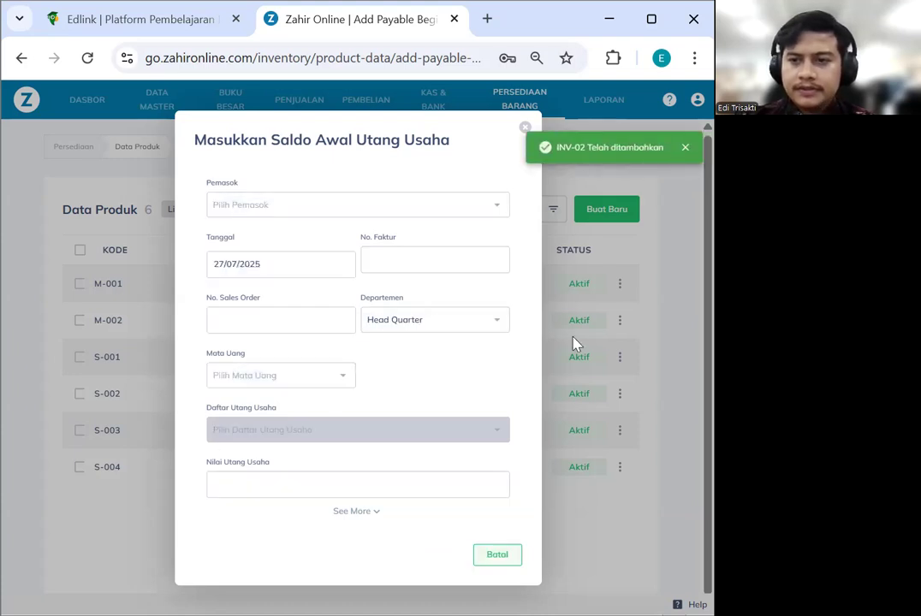
click(526, 128)
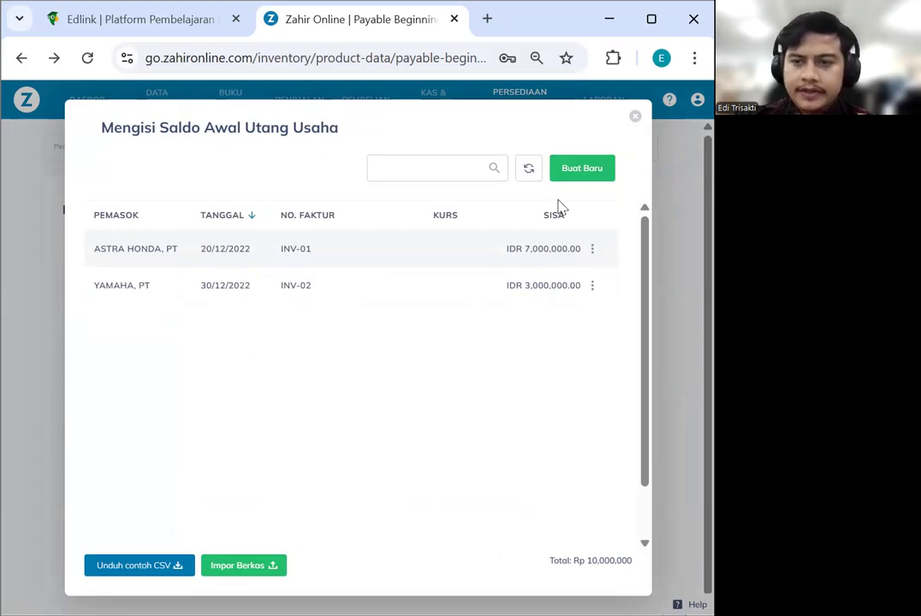
Close the payables list and start a new Persediaan opening balance entry
drag(633, 124, 491, 330)
click(635, 122)
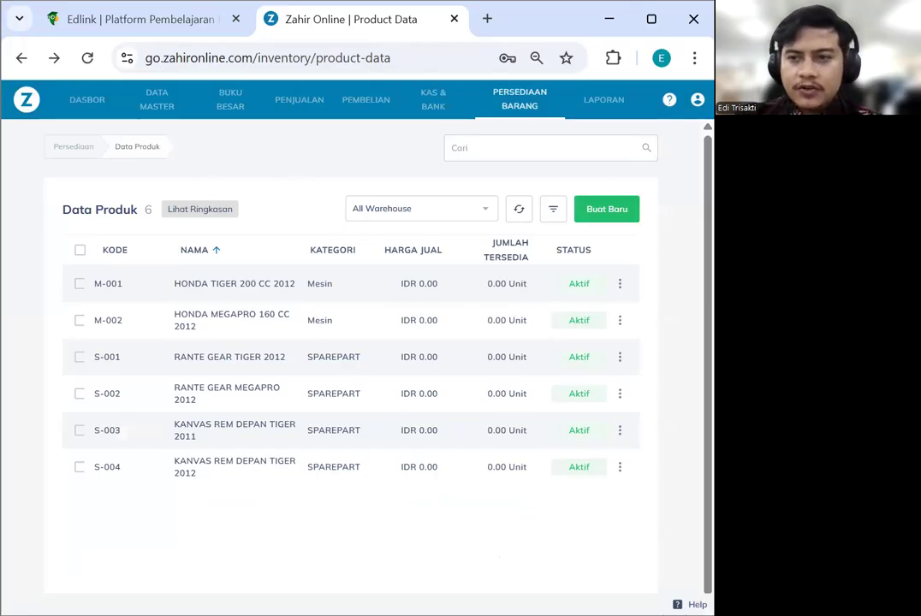
click(698, 100)
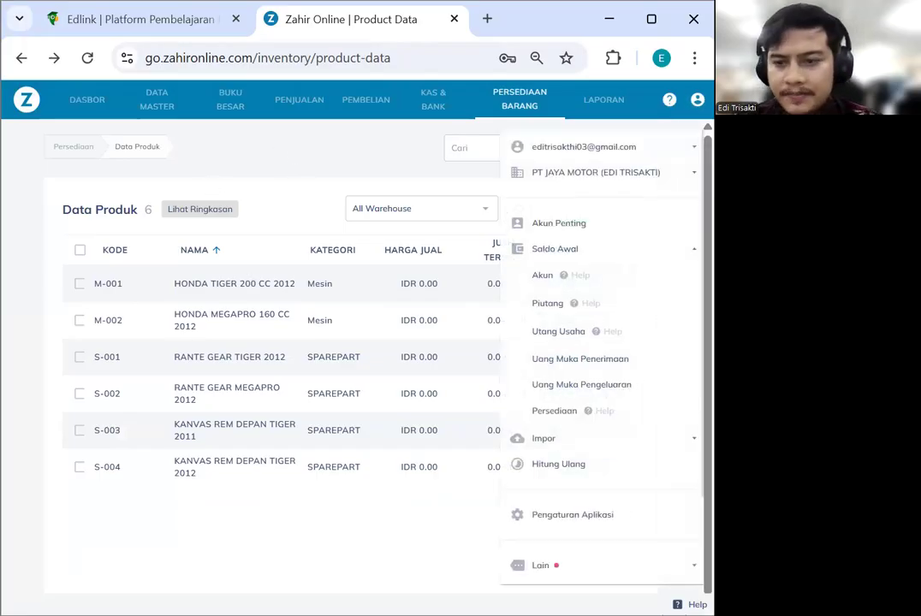
click(550, 411)
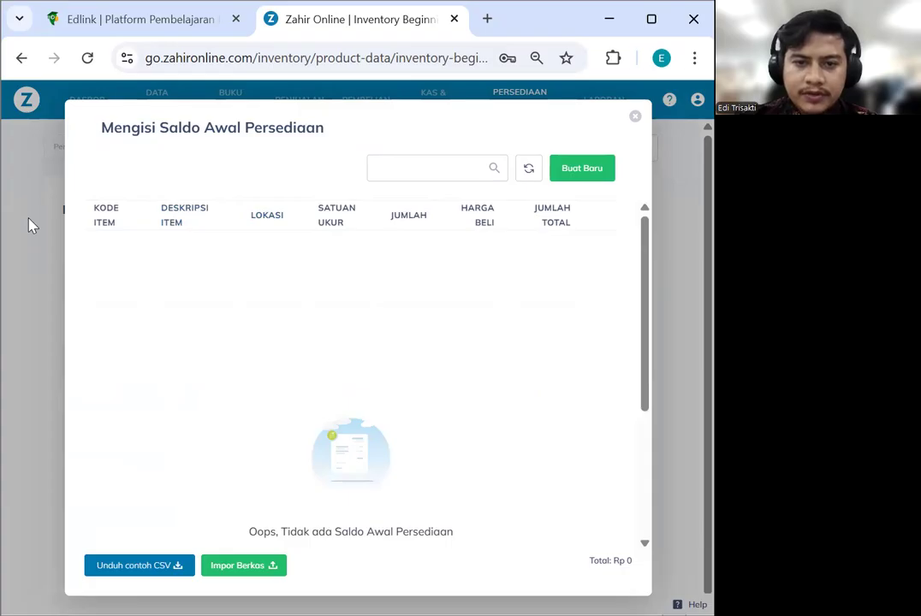
click(255, 250)
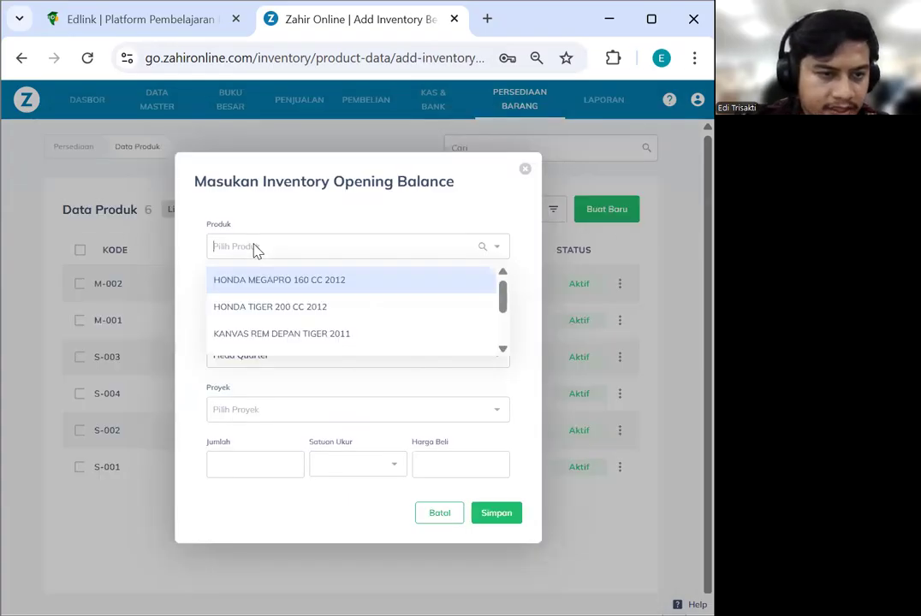
Save opening stock of 5 HONDA TIGER 200 CC 2012 at 1,000,000
click(293, 306)
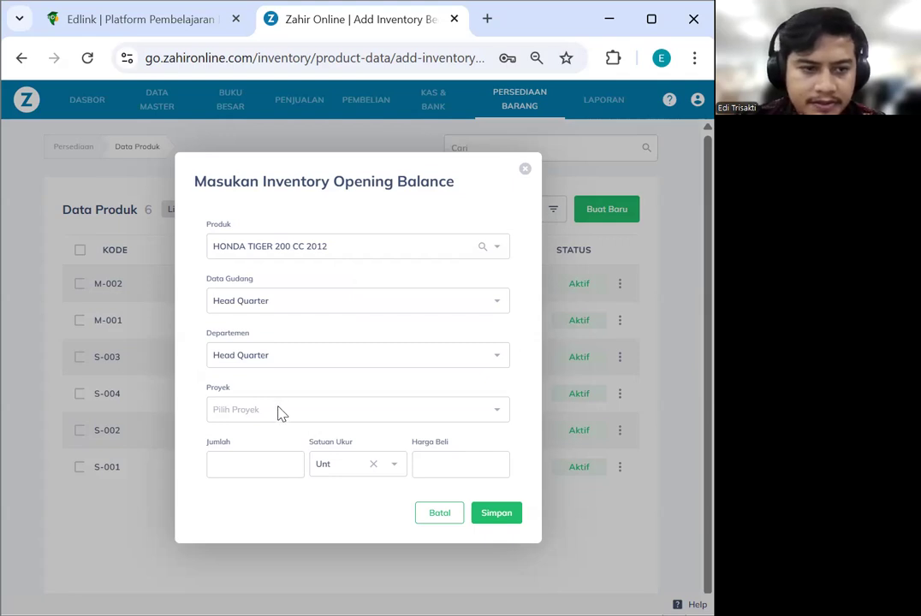
click(251, 456)
text(5)
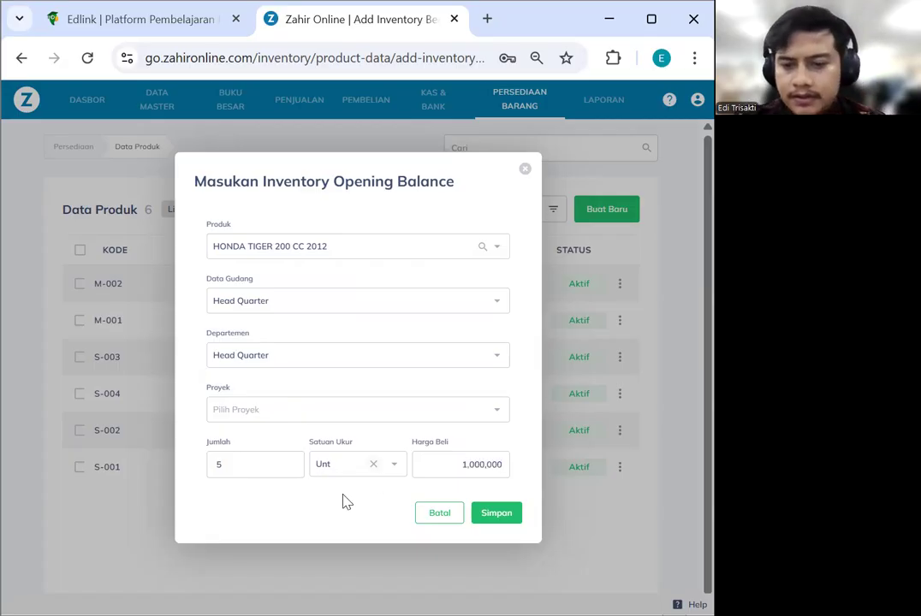
click(508, 513)
Save opening stock of 5 HONDA MEGAPRO 160 CC 2012 at 1,000,000
click(325, 250)
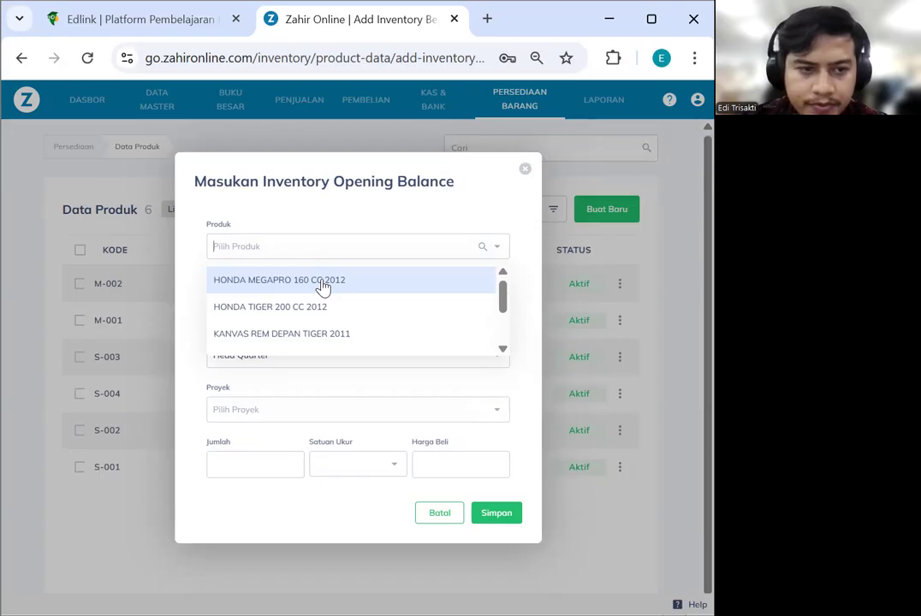
click(326, 287)
click(261, 465)
text(5)
click(439, 469)
text(1)
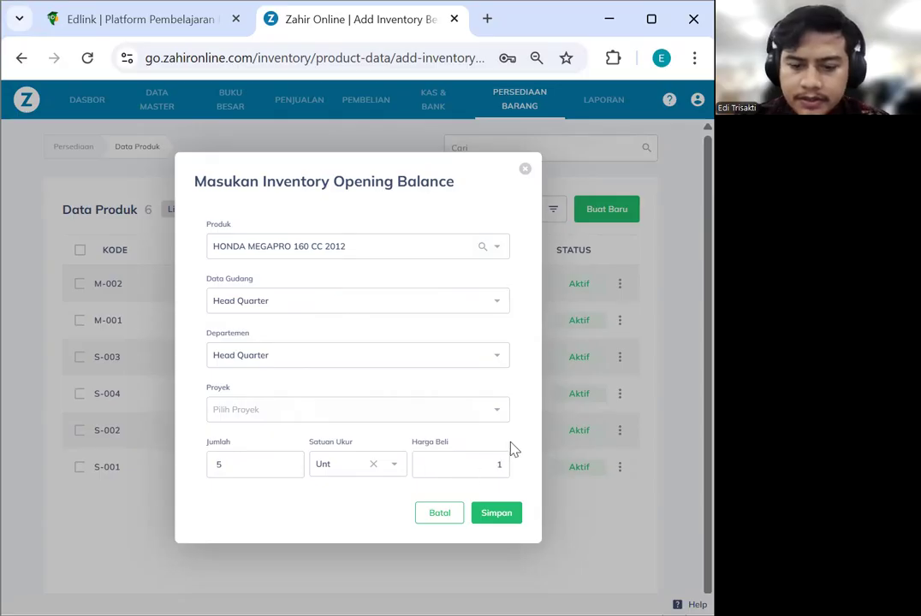
text(00000000)
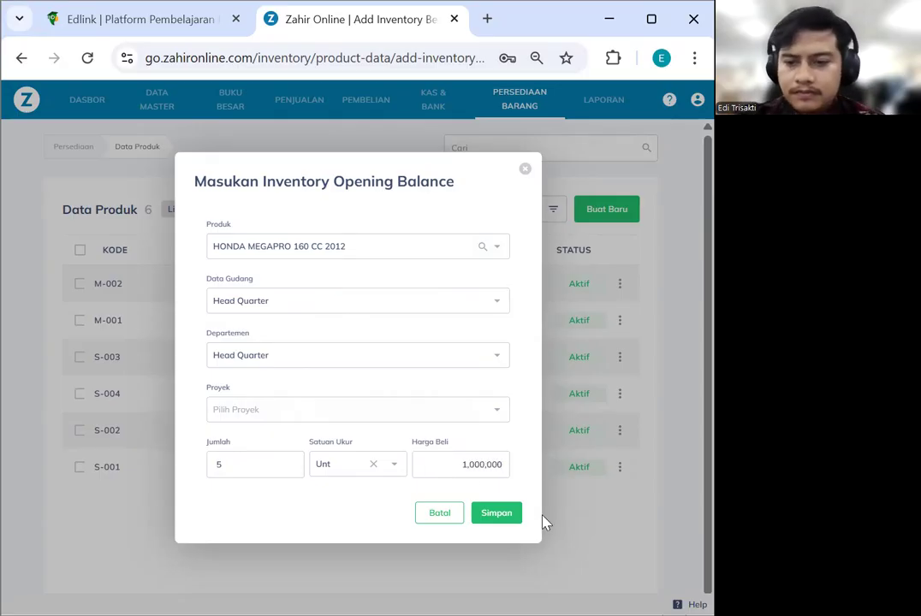
click(512, 518)
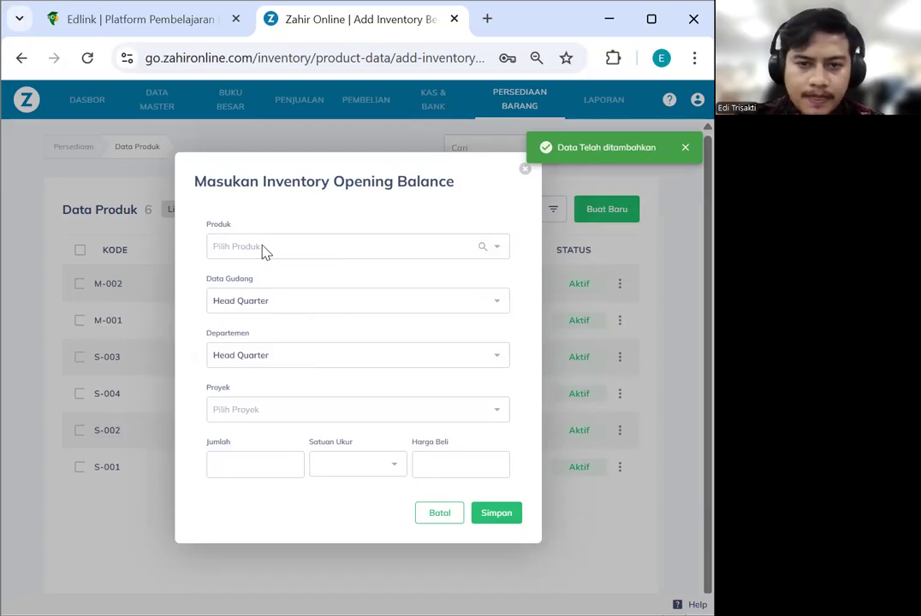
click(264, 249)
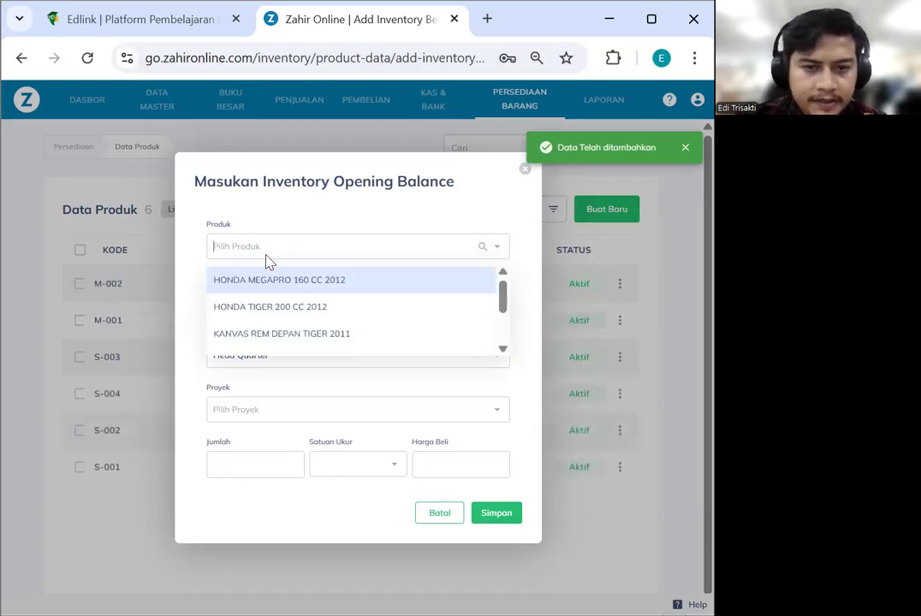
Save opening stock of 10 RANTE GEAR TIGER 2012 at 150,000
text(RA)
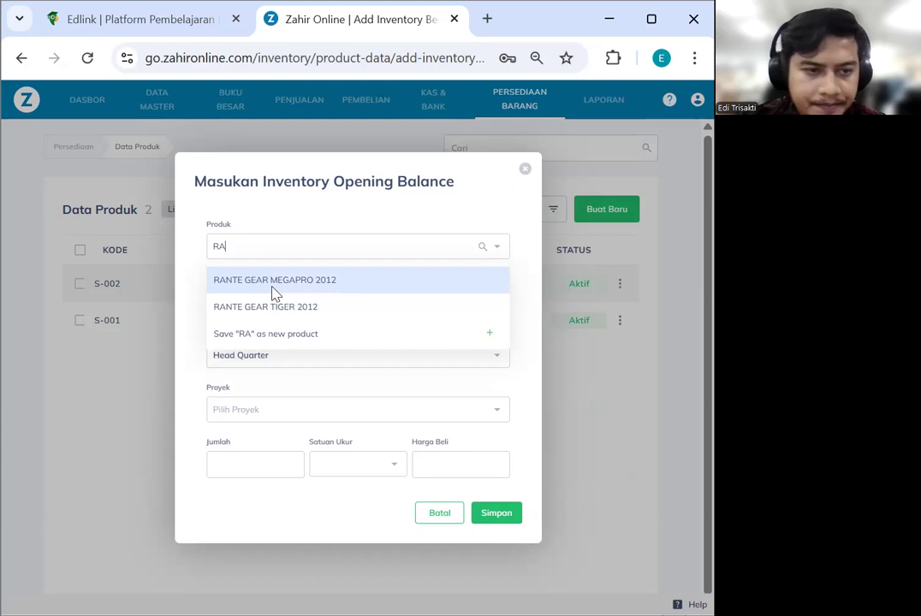
click(285, 315)
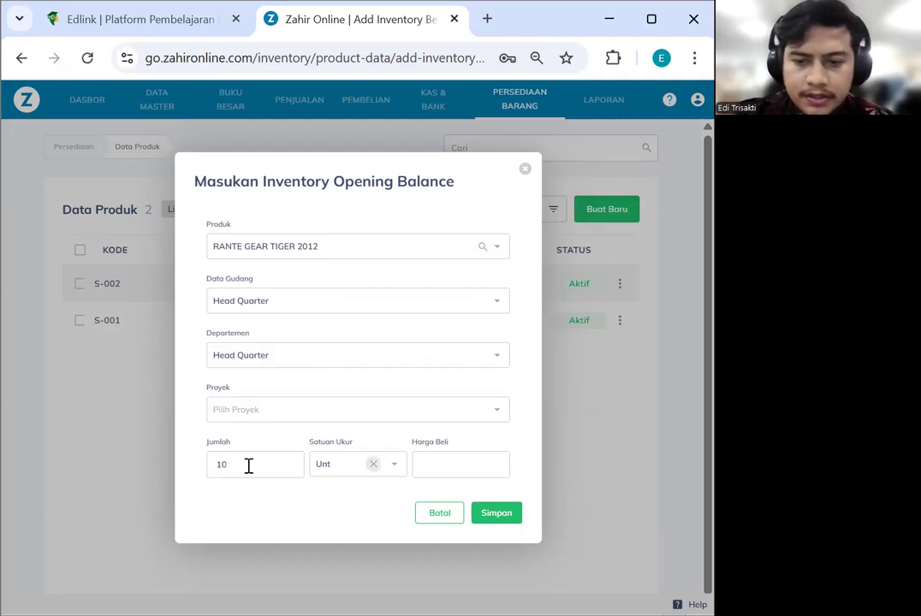
key(Tab)
text(1)
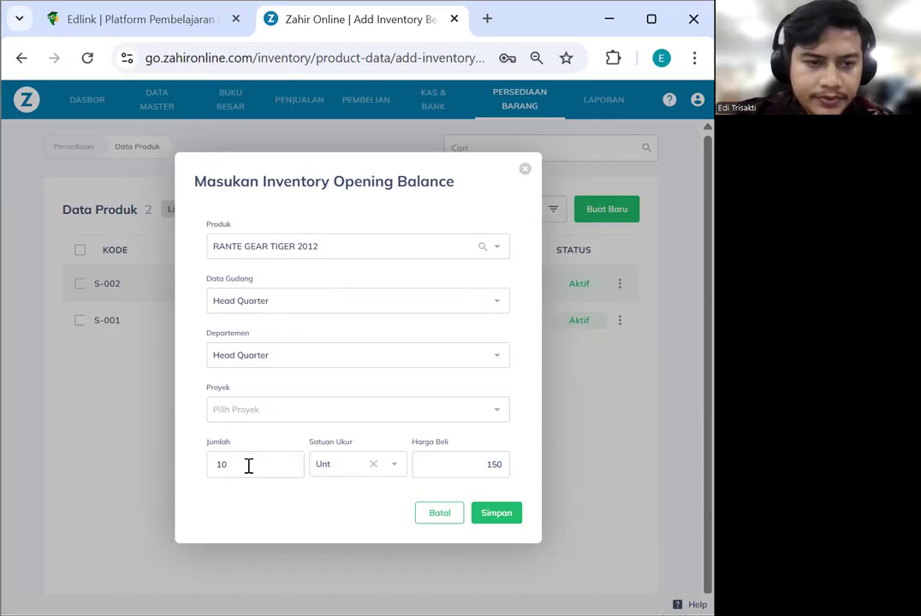
click(496, 518)
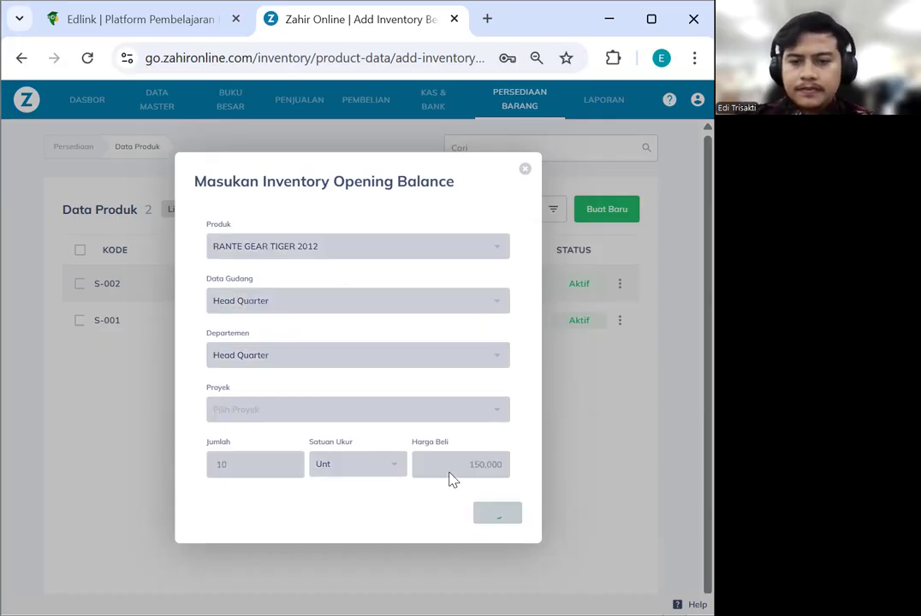
Save opening stock of 5 RANTE GEAR MEGAPRO 2012 at 100,000
click(247, 247)
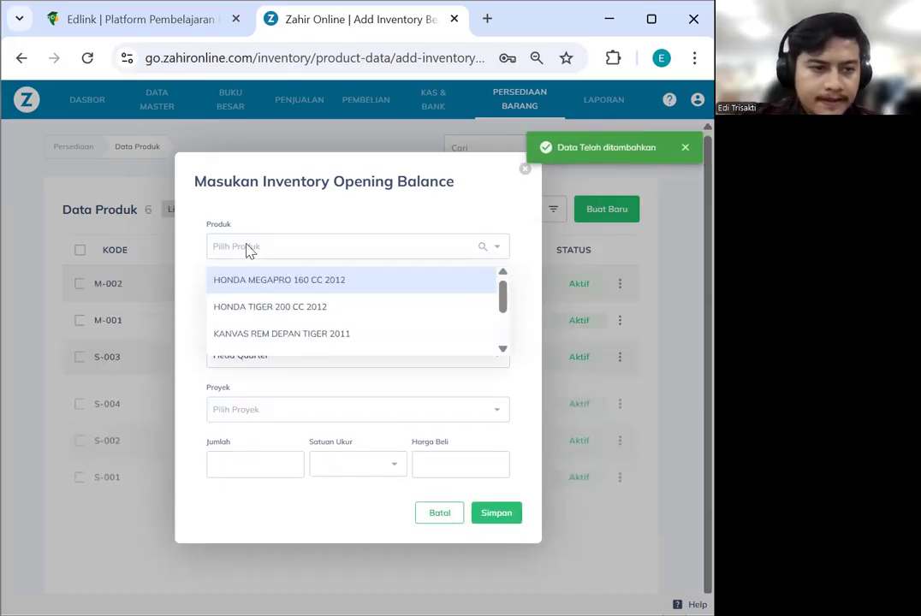
scroll(267, 315, down, 2)
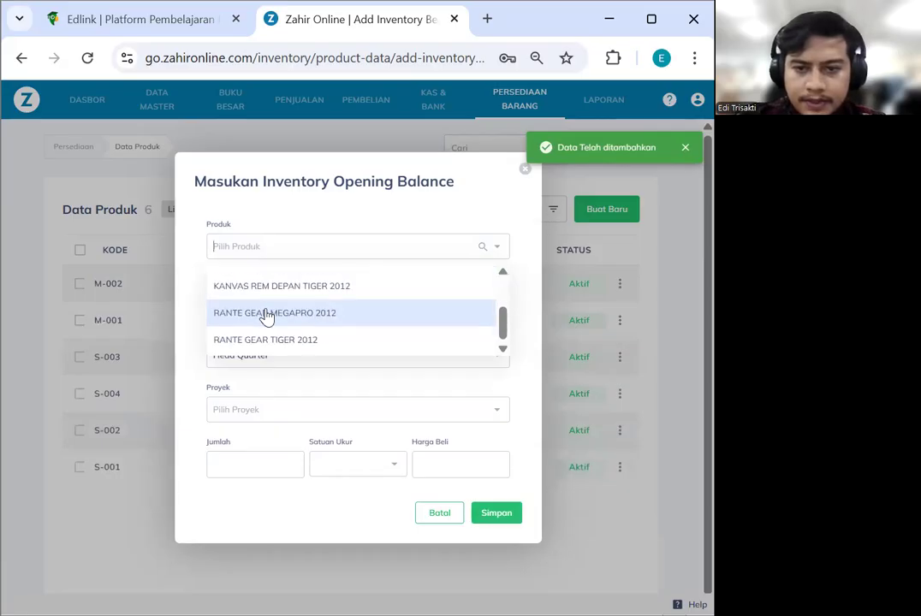
click(310, 319)
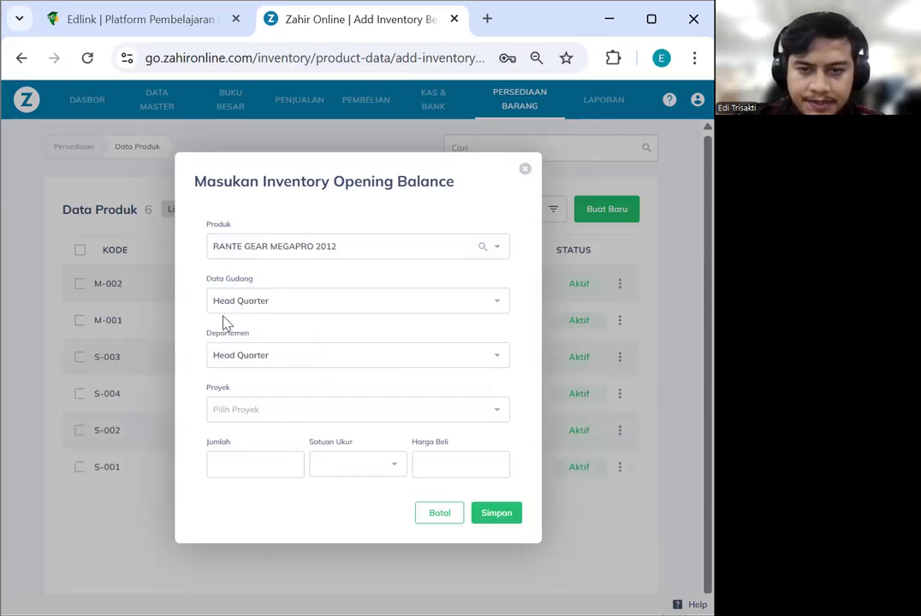
click(240, 461)
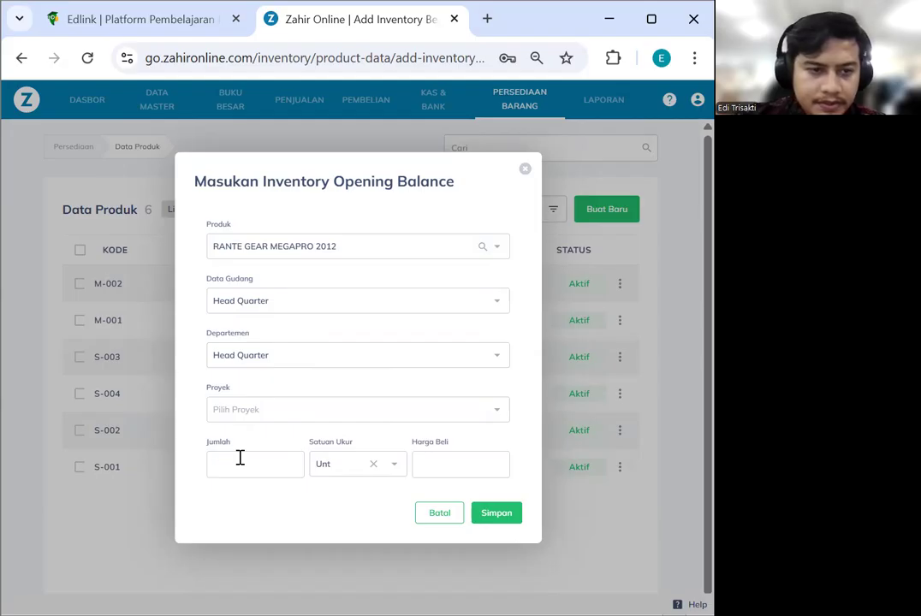
text(5)
click(449, 470)
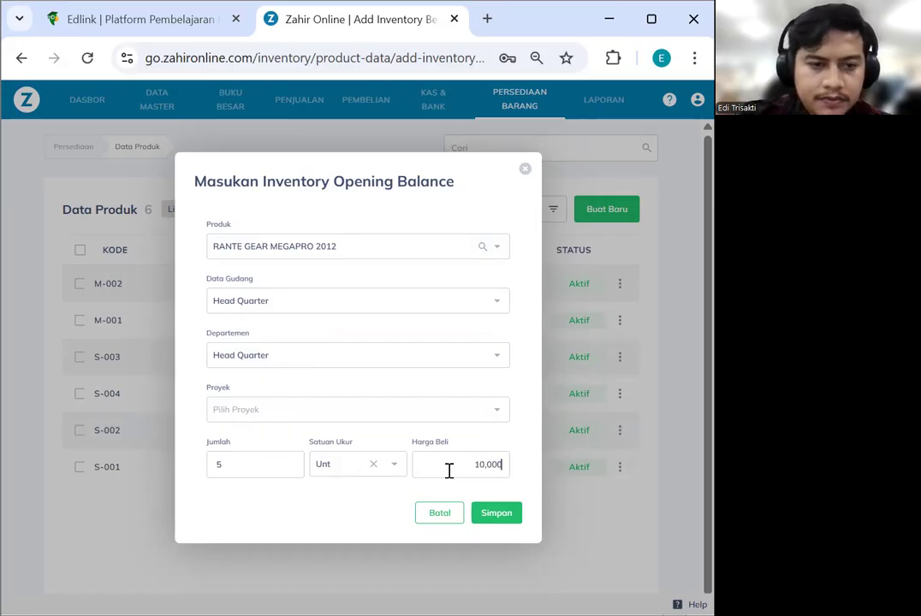
click(495, 514)
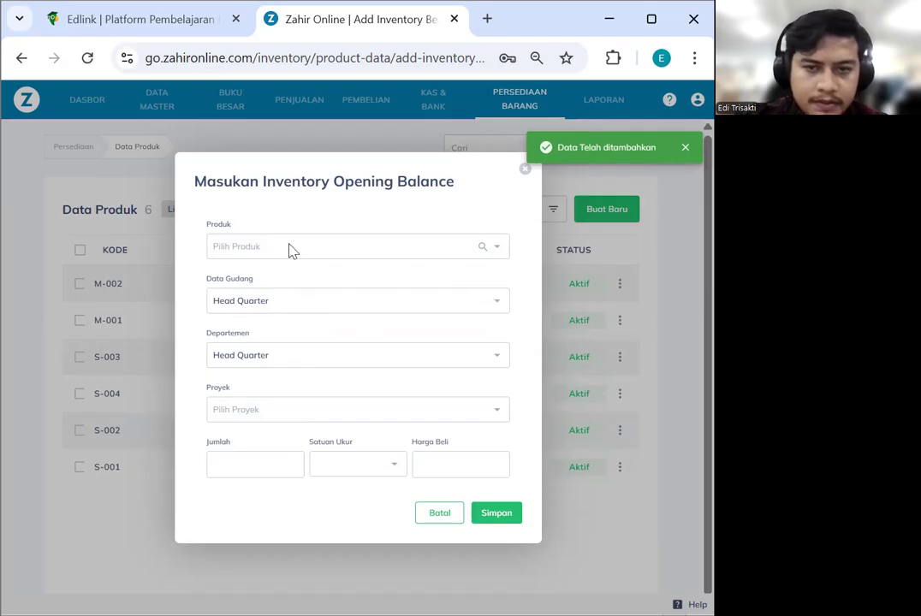
Browse the product list, then close the entry form to view saved balances
click(292, 248)
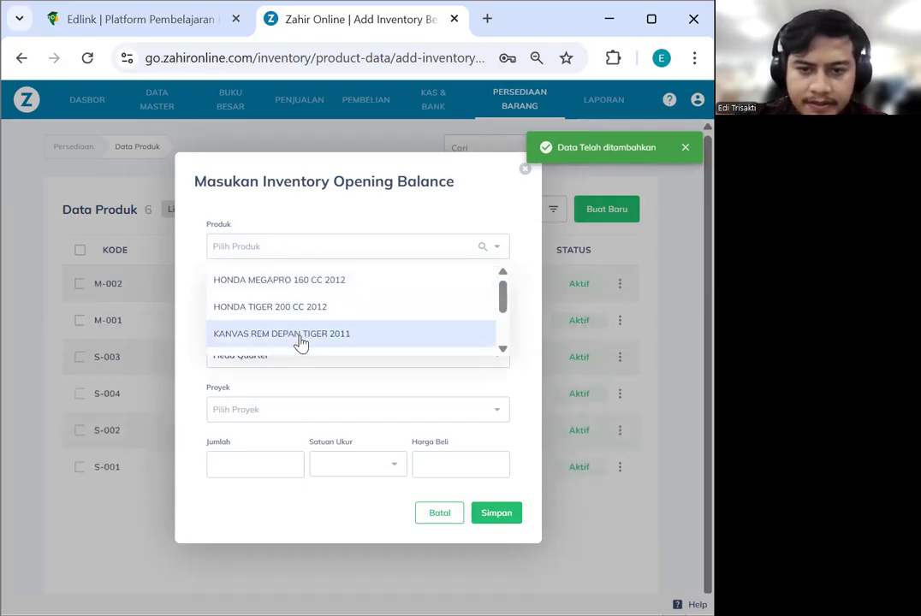
scroll(296, 332, down, 2)
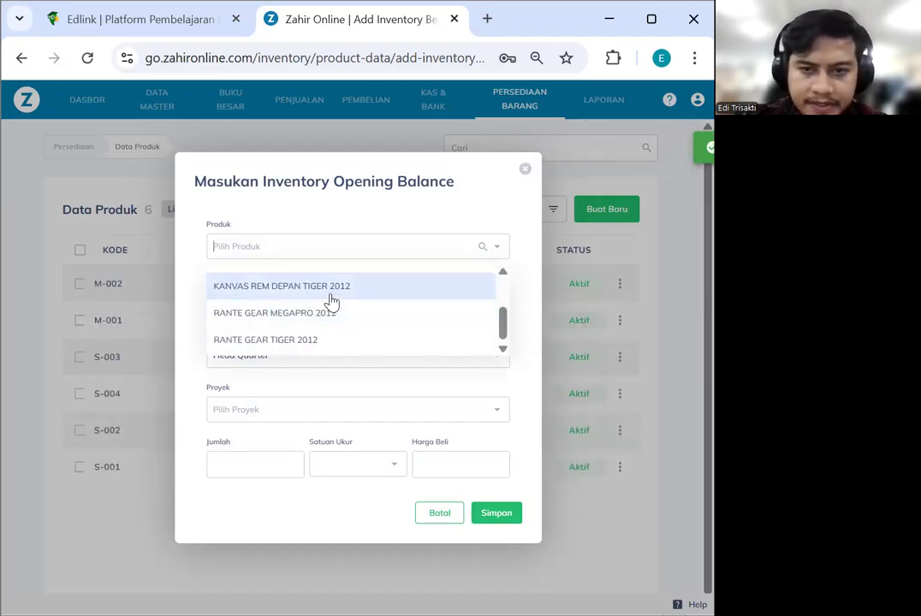
scroll(330, 324, up, 1)
scroll(330, 324, down, 1)
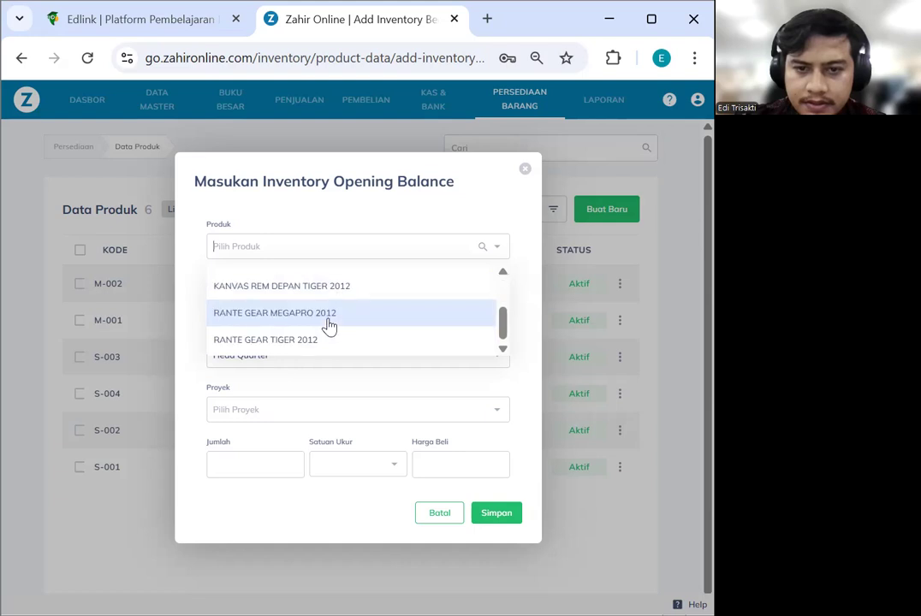
scroll(330, 324, up, 1)
scroll(330, 324, down, 1)
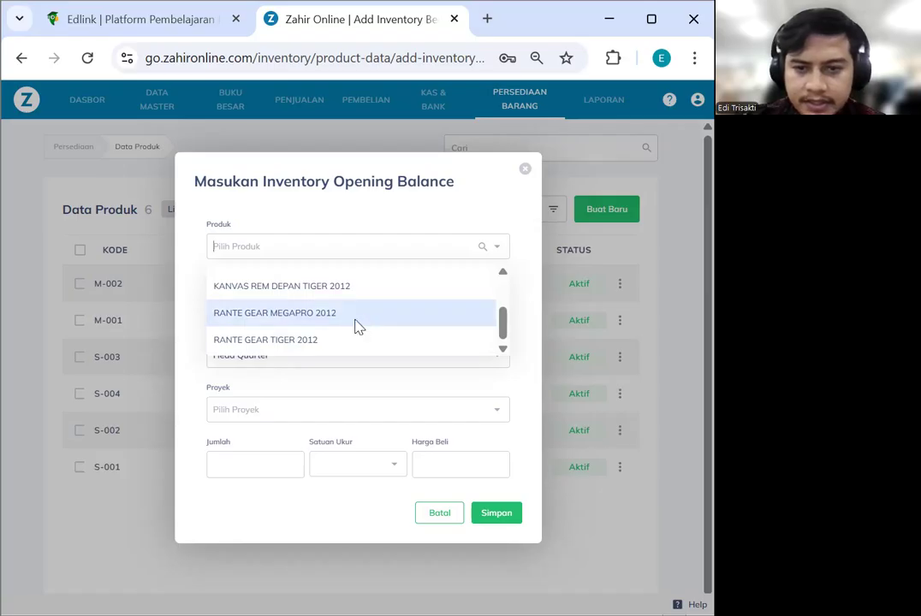
scroll(355, 324, up, 1)
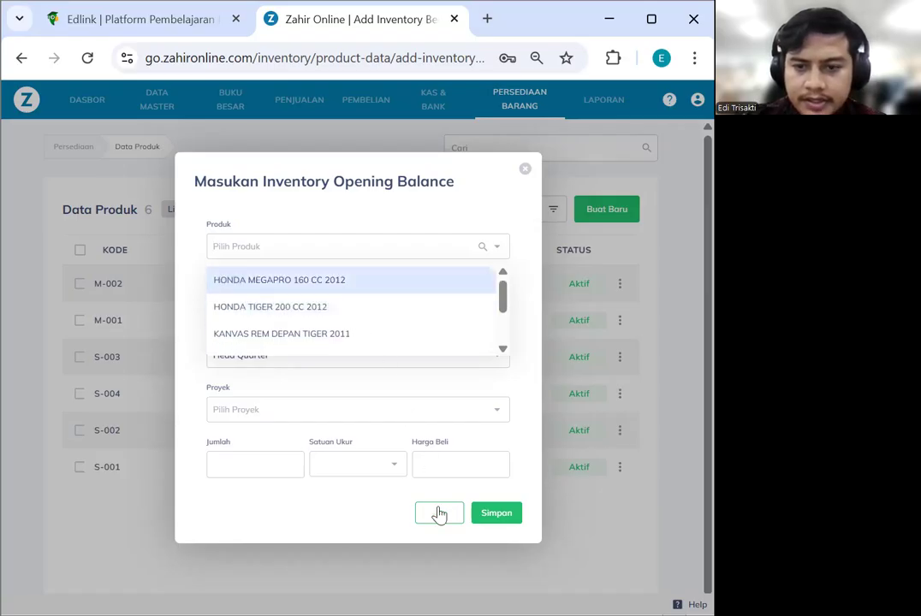
click(526, 172)
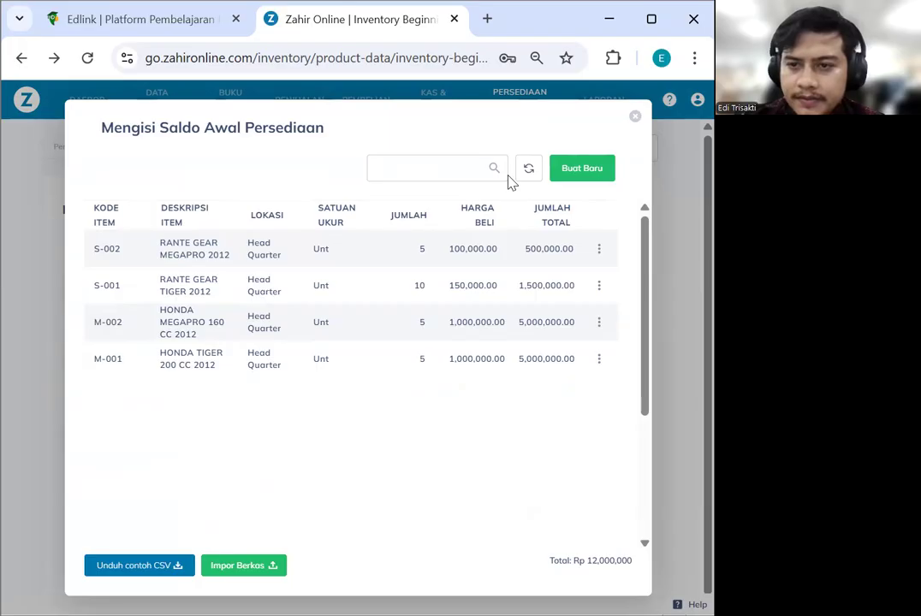
click(636, 120)
click(169, 108)
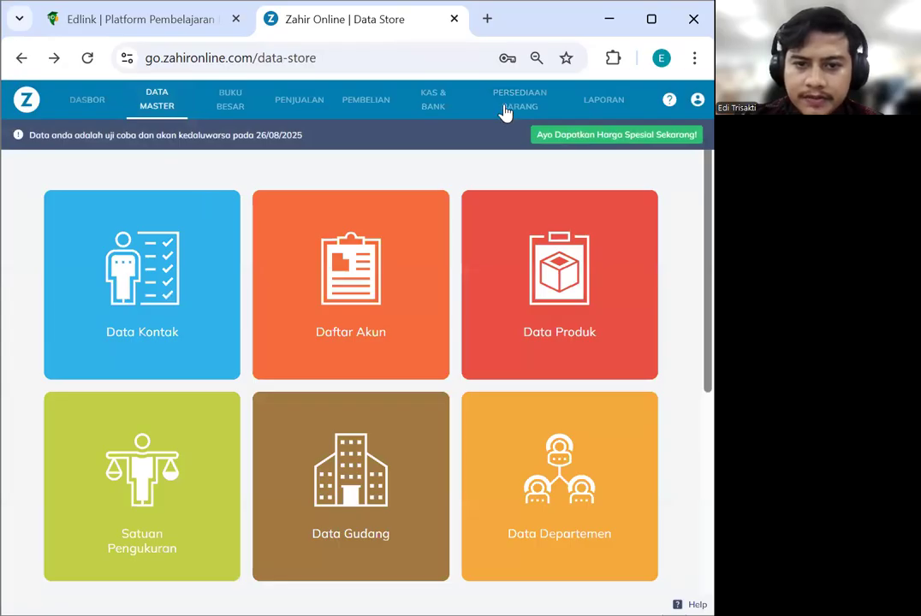
click(573, 222)
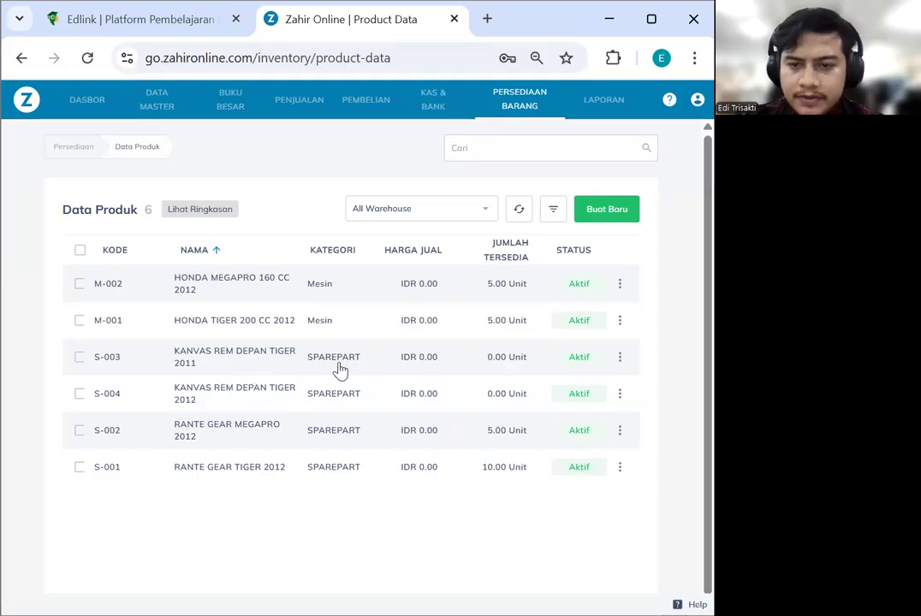
click(698, 100)
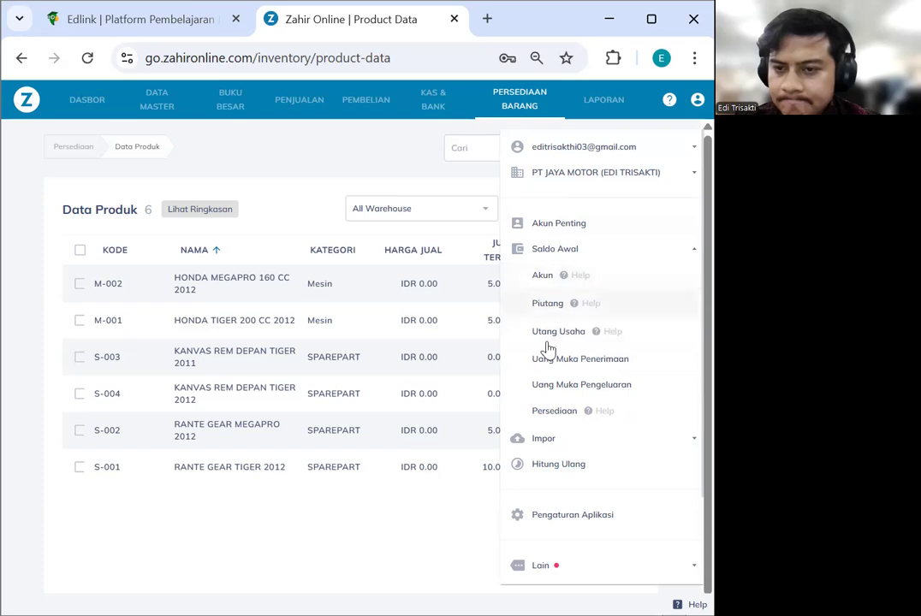
click(552, 415)
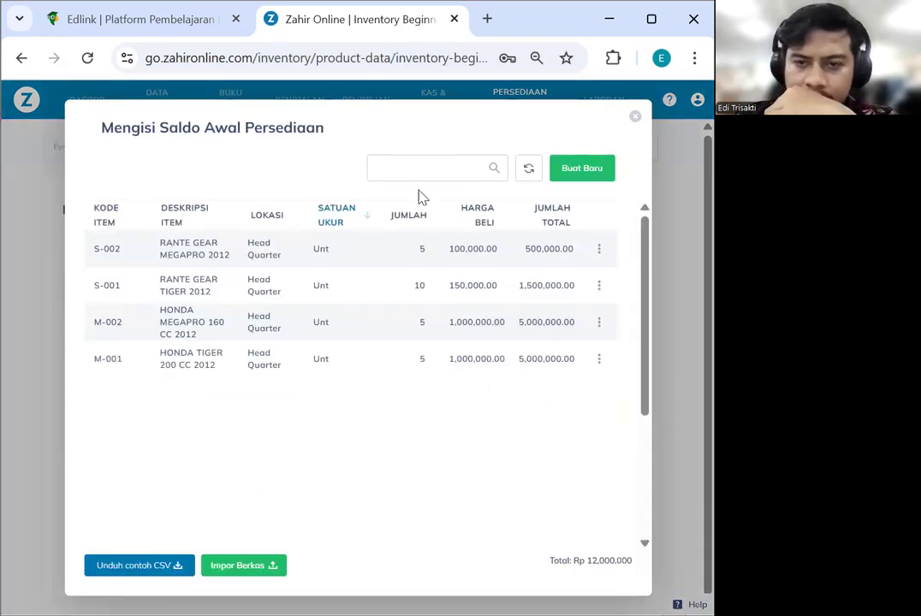
Save a new opening stock entry: 50 KANVAS REM DEPAN TIGER 2011 at 30,000
click(571, 178)
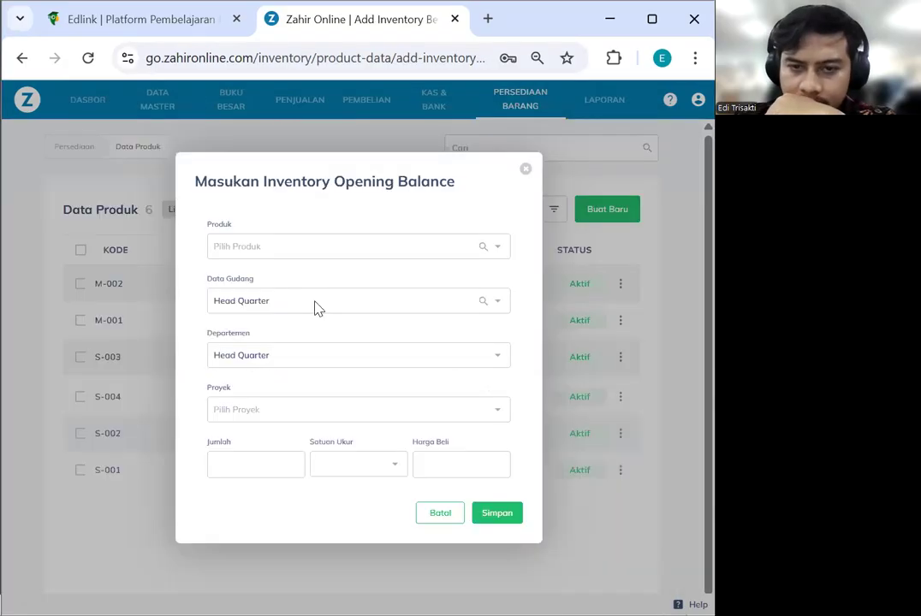
click(472, 247)
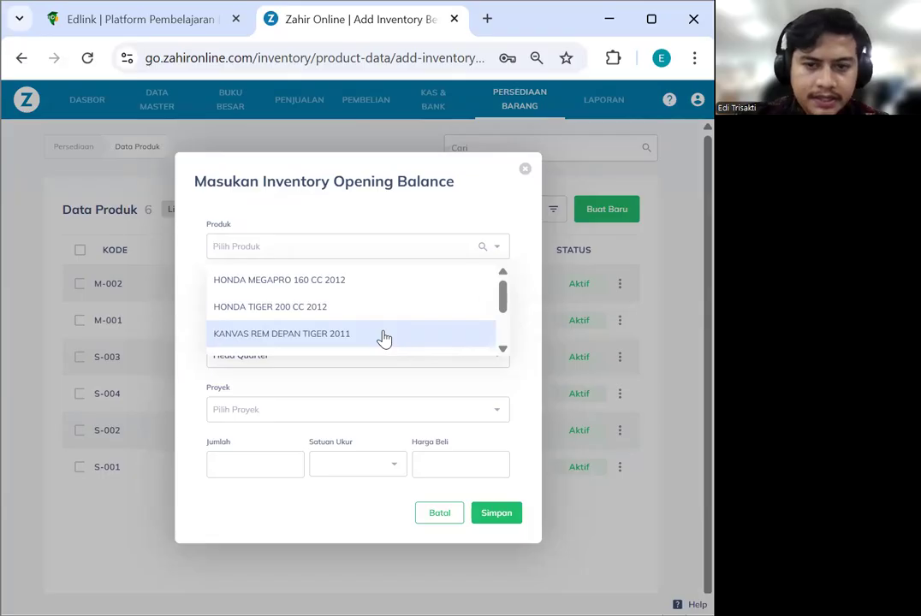
click(384, 337)
click(245, 462)
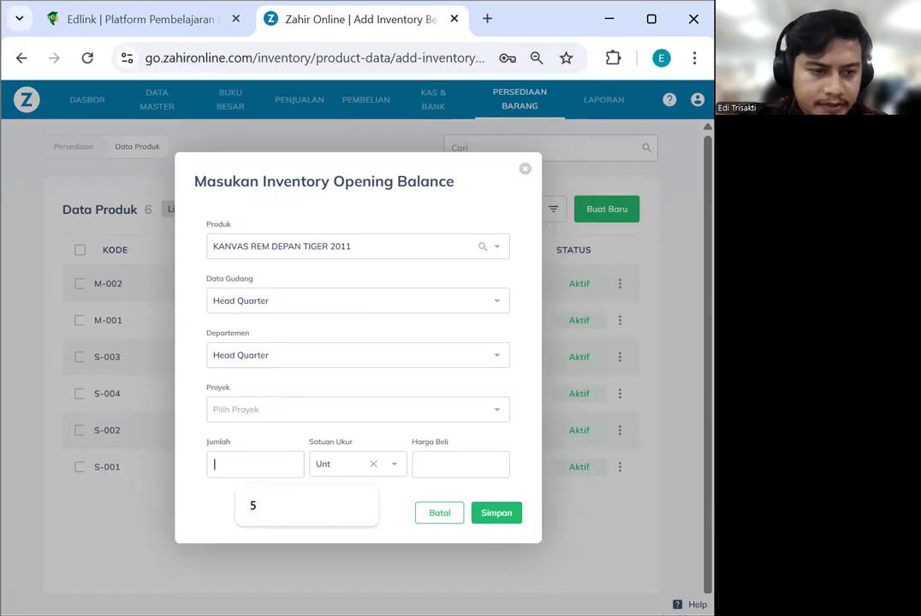
text(0)
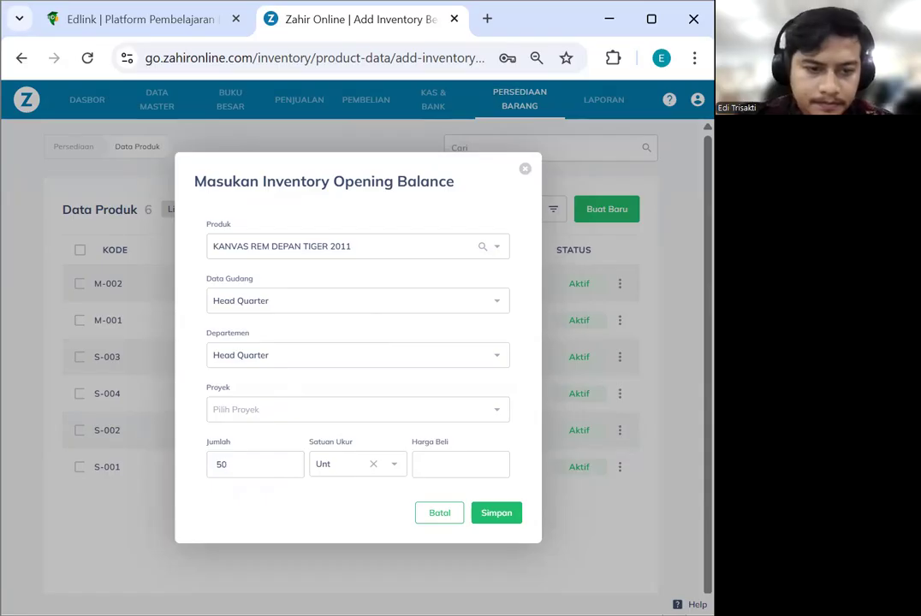
click(453, 464)
text(3)
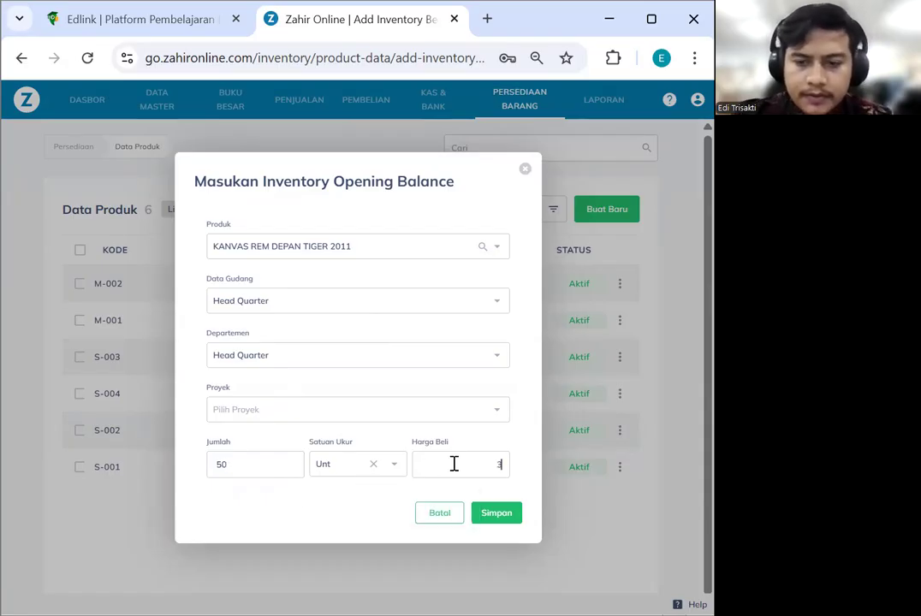
click(498, 516)
Save 50 KANVAS REM DEPAN TIGER 2012 at 30,000 and close the form
click(382, 247)
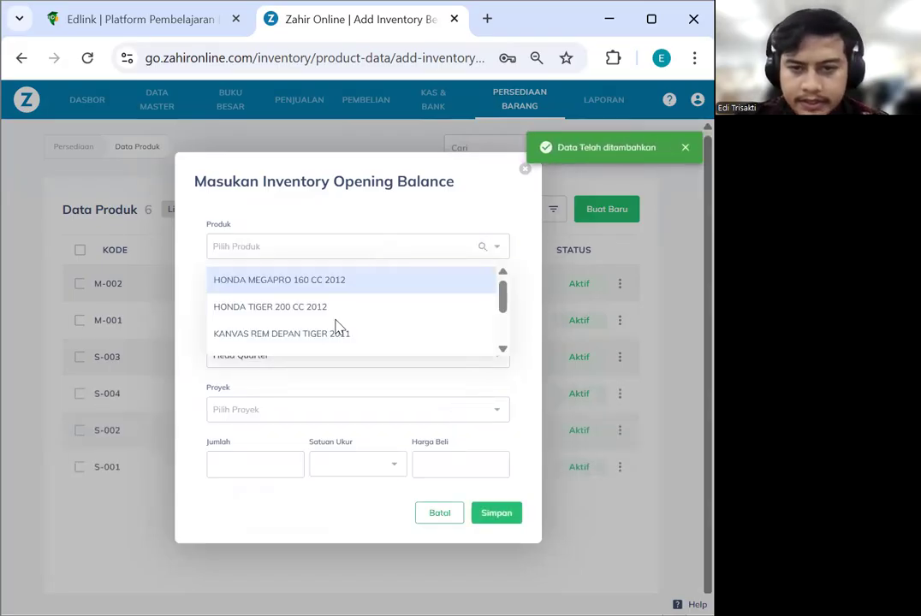
scroll(339, 333, down, 2)
click(340, 293)
click(253, 465)
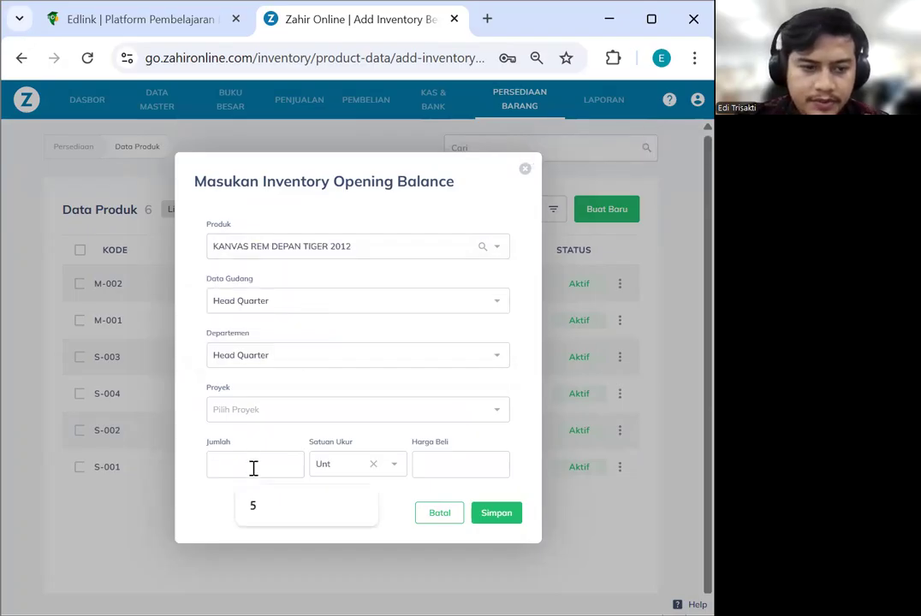
text(50)
click(440, 464)
text(30,000)
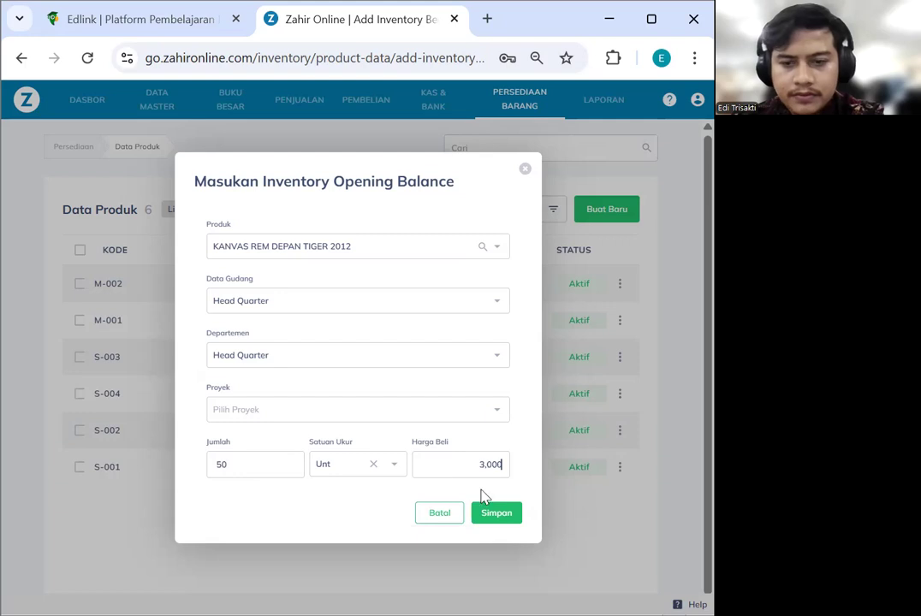
click(498, 516)
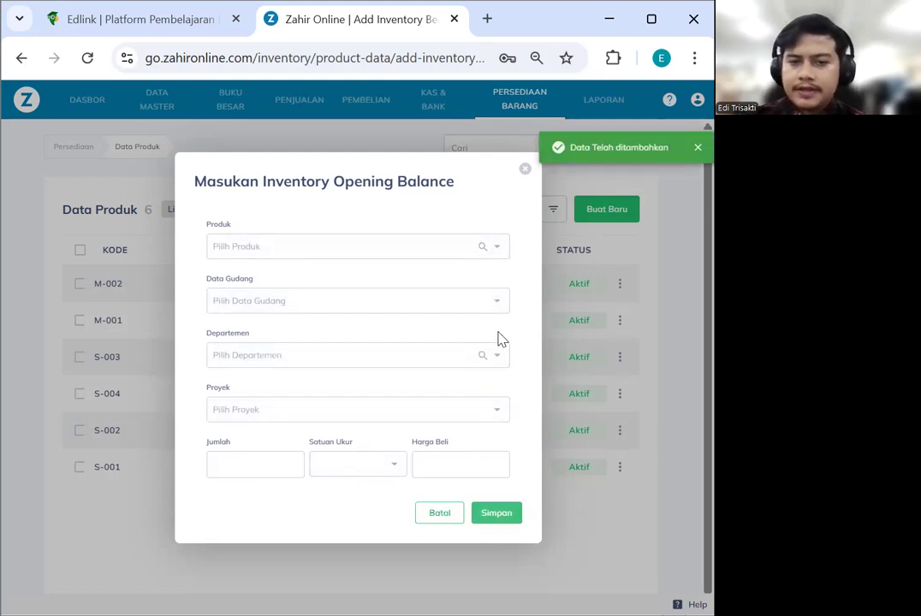
click(525, 170)
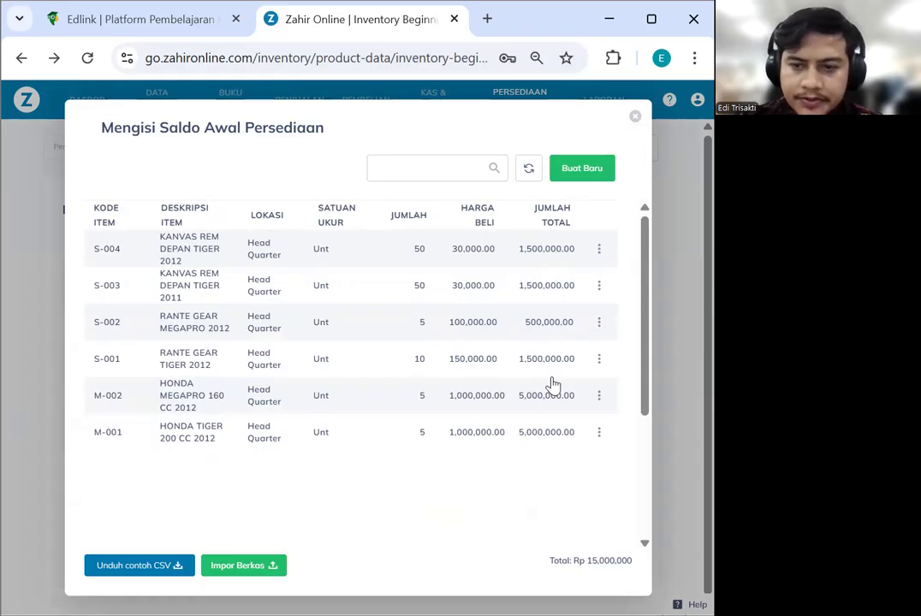
scroll(597, 212, down, 1)
scroll(597, 213, down, 2)
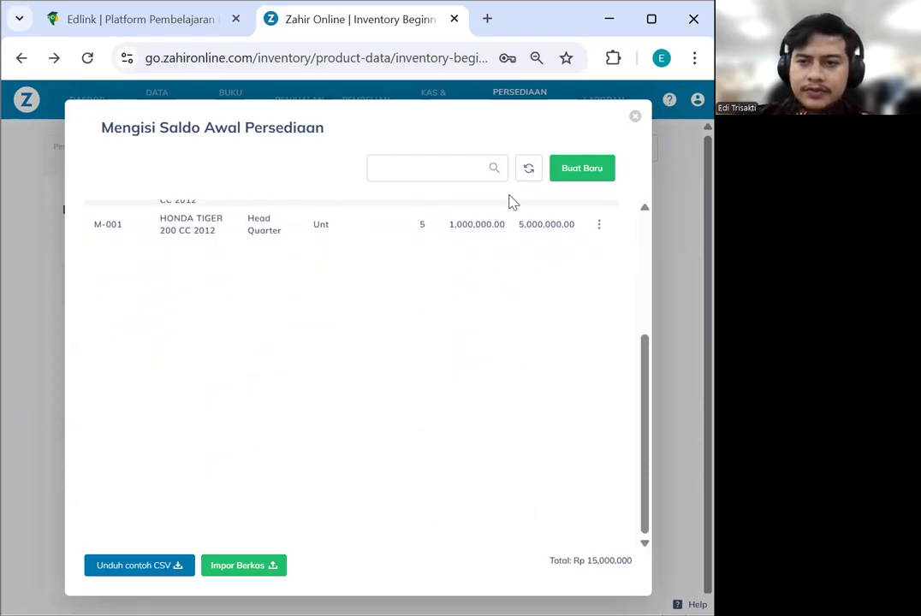
click(635, 116)
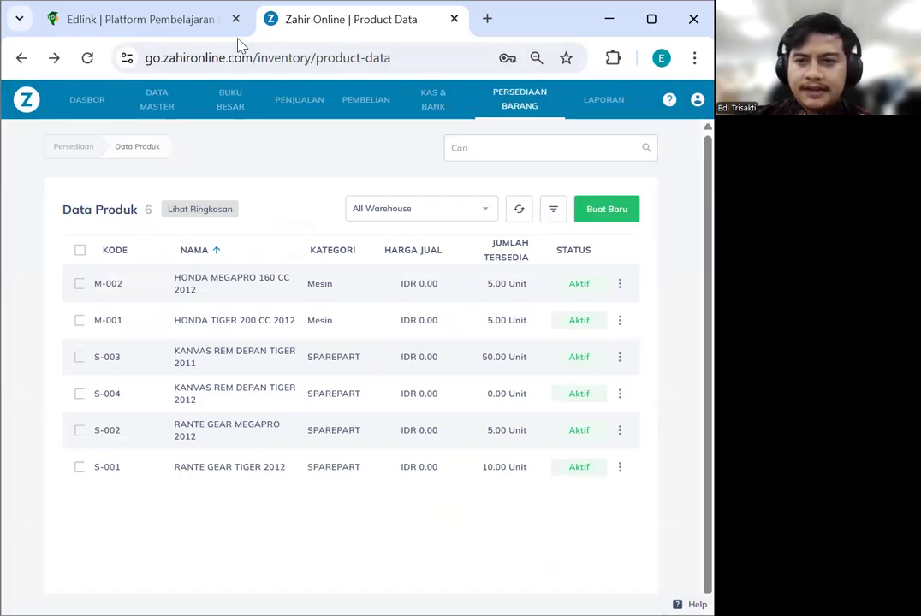
key(alt+Right)
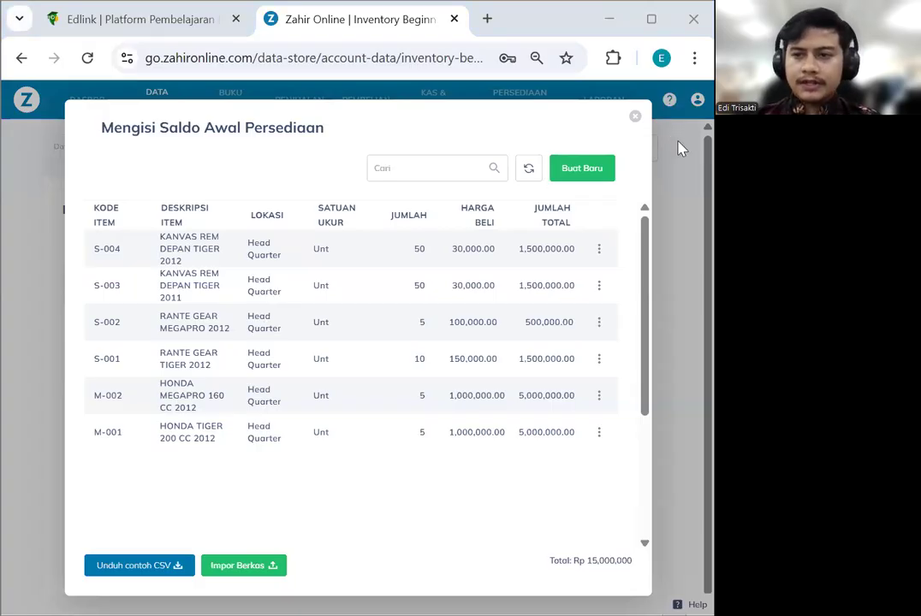
Open the account opening balances window via Saldo Awal > Akun, review it, and close it
click(635, 117)
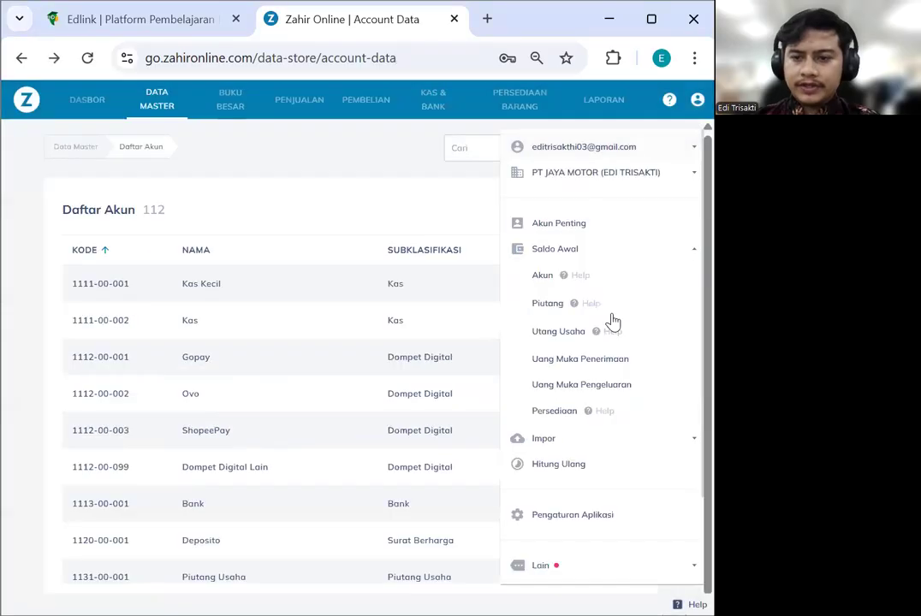
click(542, 281)
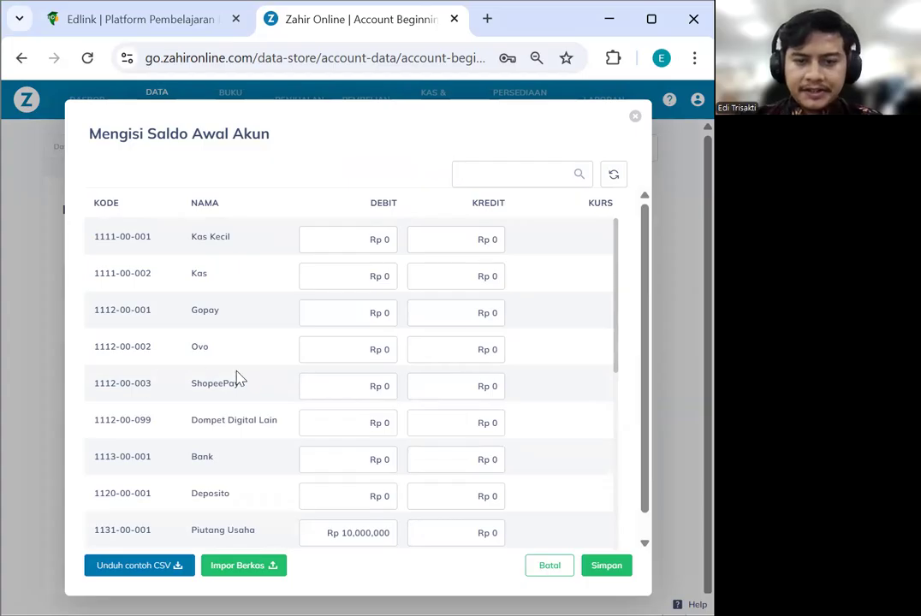
click(636, 118)
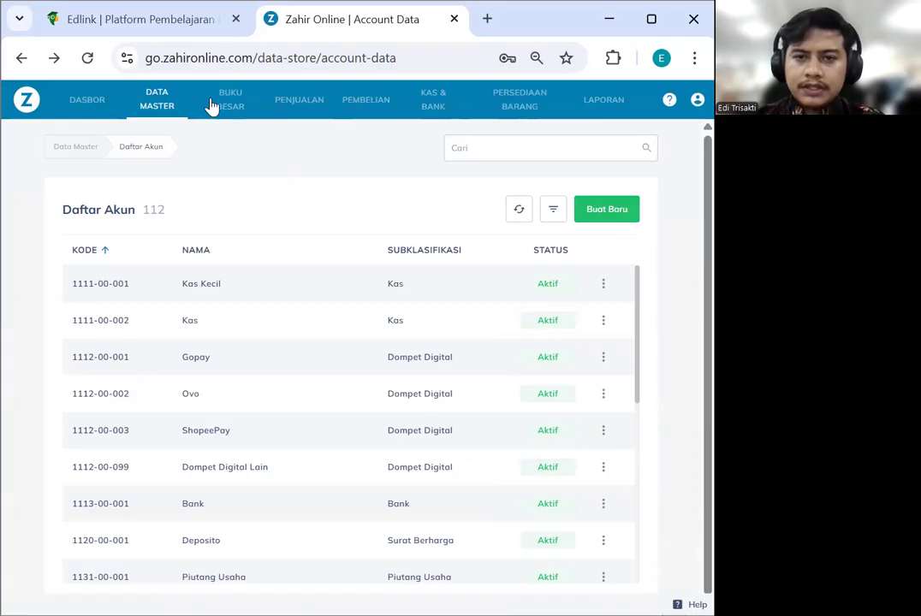
In Daftar Akun, edit the Bank account 1113-00-001 name to BCA and save
click(156, 104)
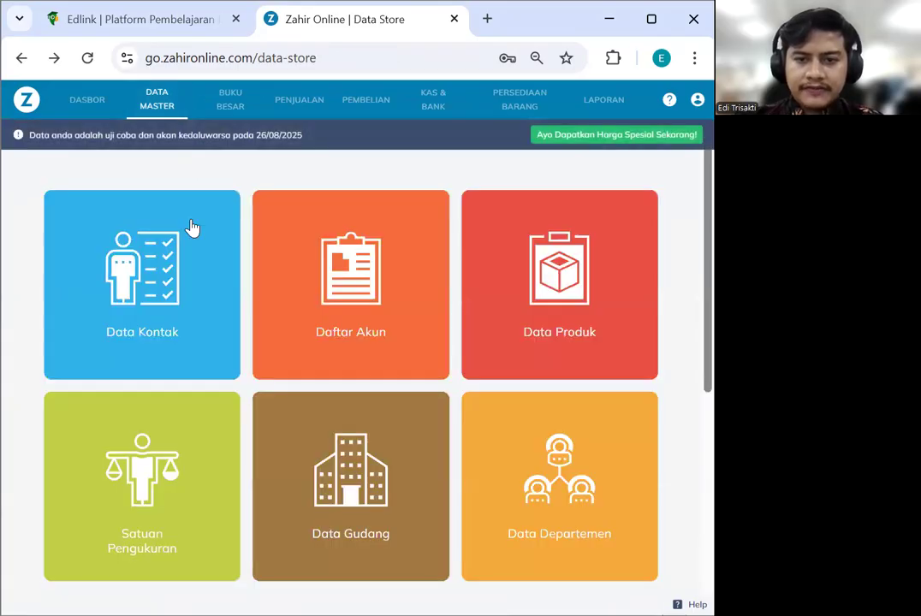
click(307, 237)
click(496, 150)
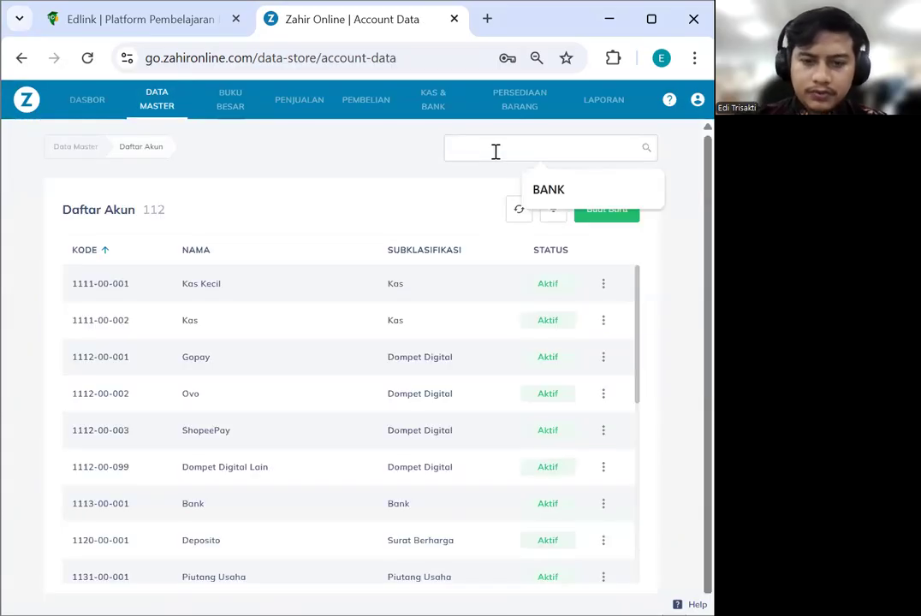
click(603, 505)
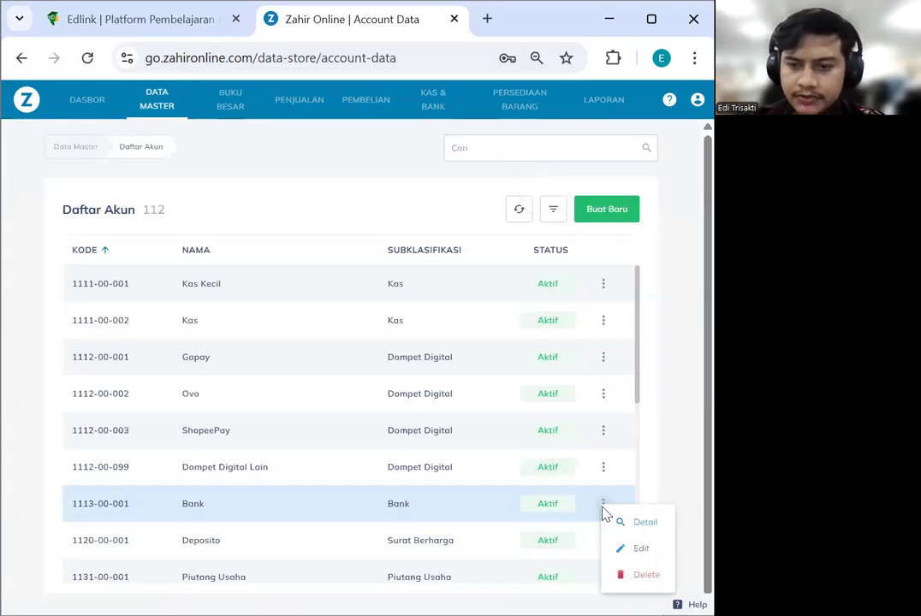
click(633, 546)
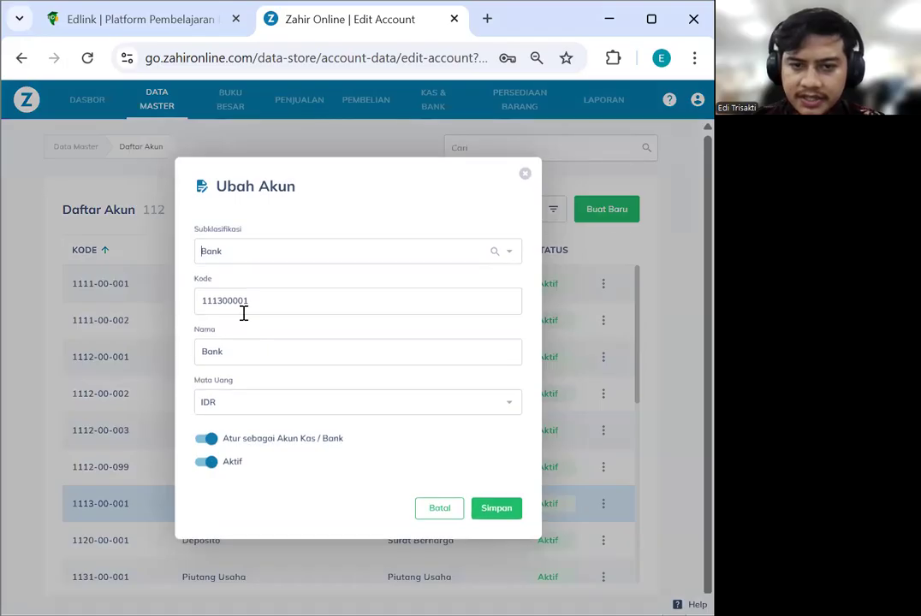
double_click(200, 347)
text(bca)
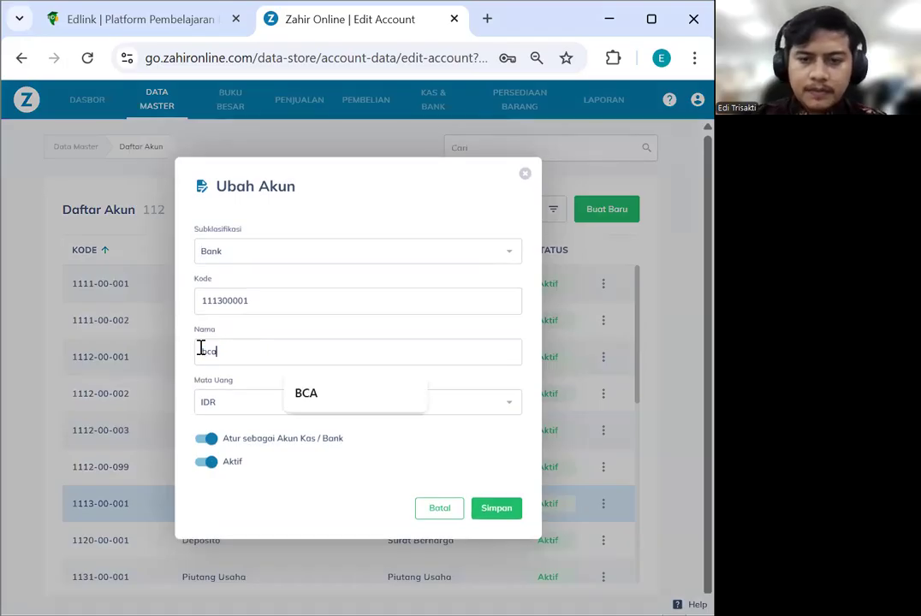
click(298, 402)
click(497, 511)
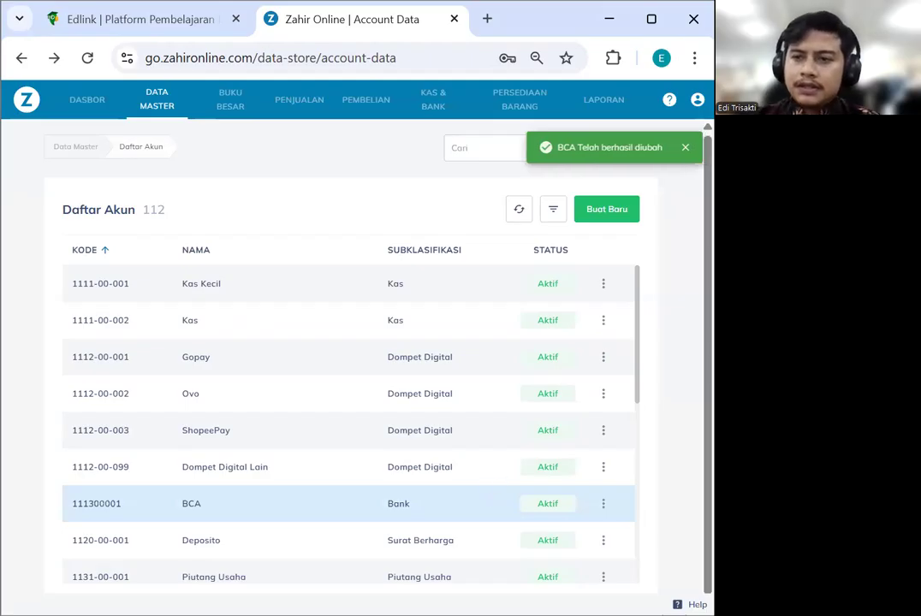
click(698, 99)
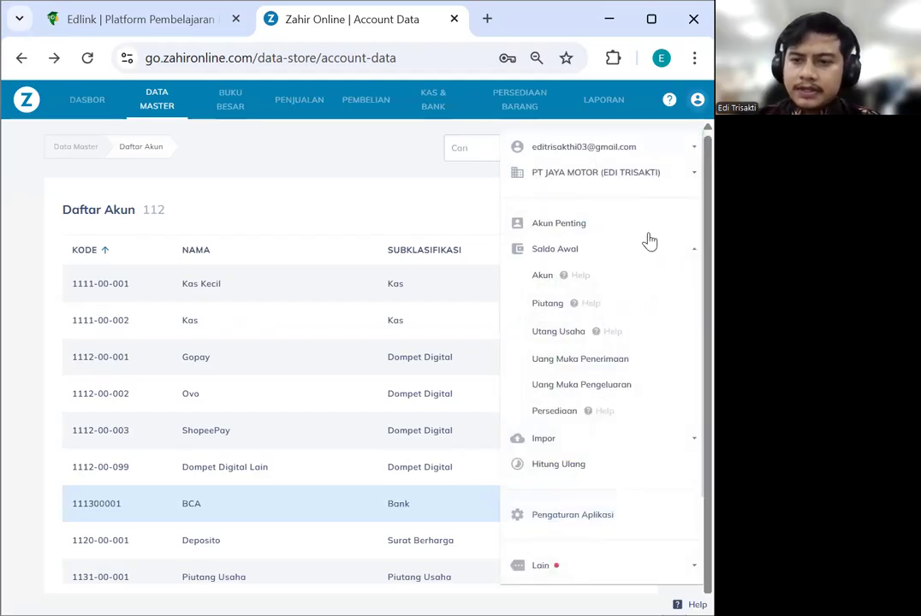
Enter opening debits of 10,000,000 for Kas Kecil and 150,000,000 for BCA
click(543, 279)
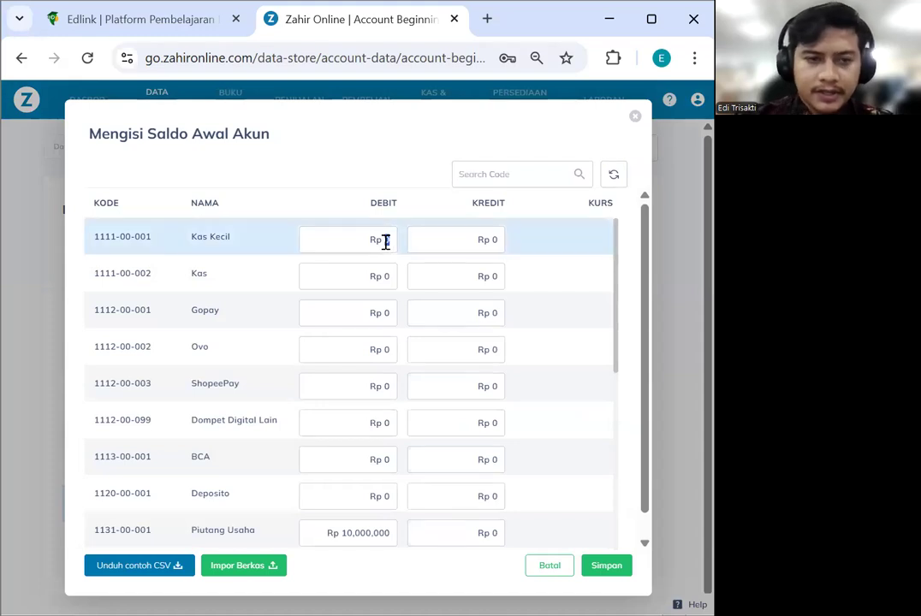
click(386, 241)
text(10000000)
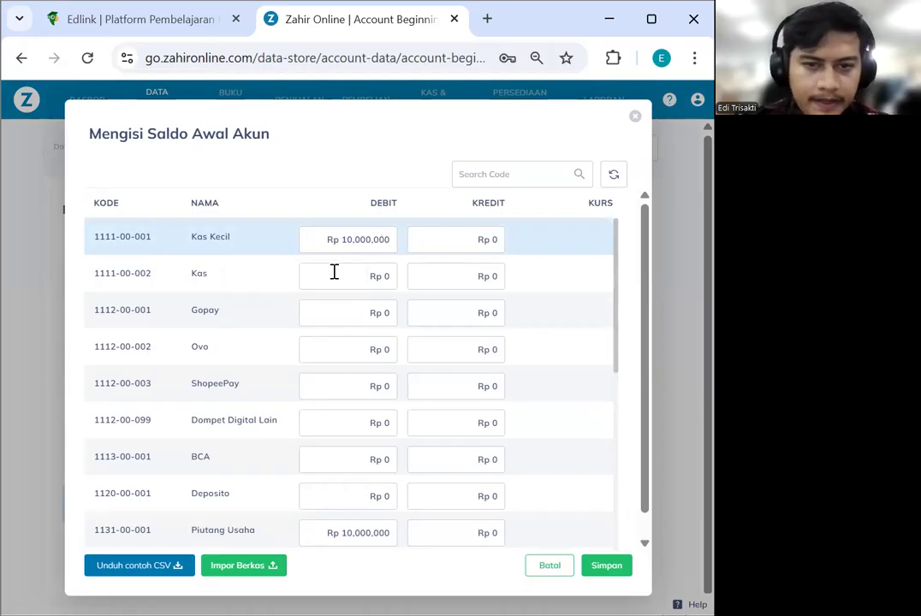
click(385, 457)
text(1,000,)
text(000)
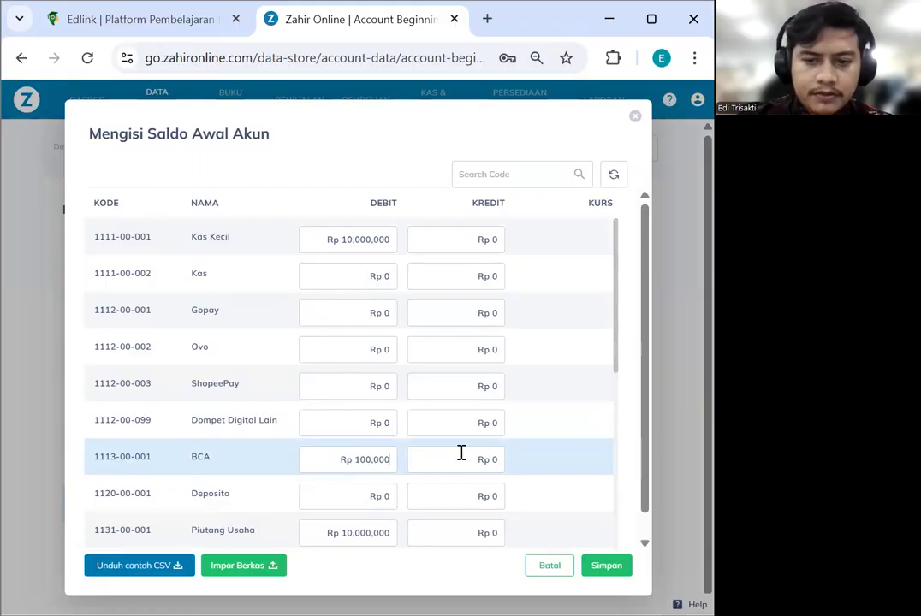
click(348, 460)
text(50,0)
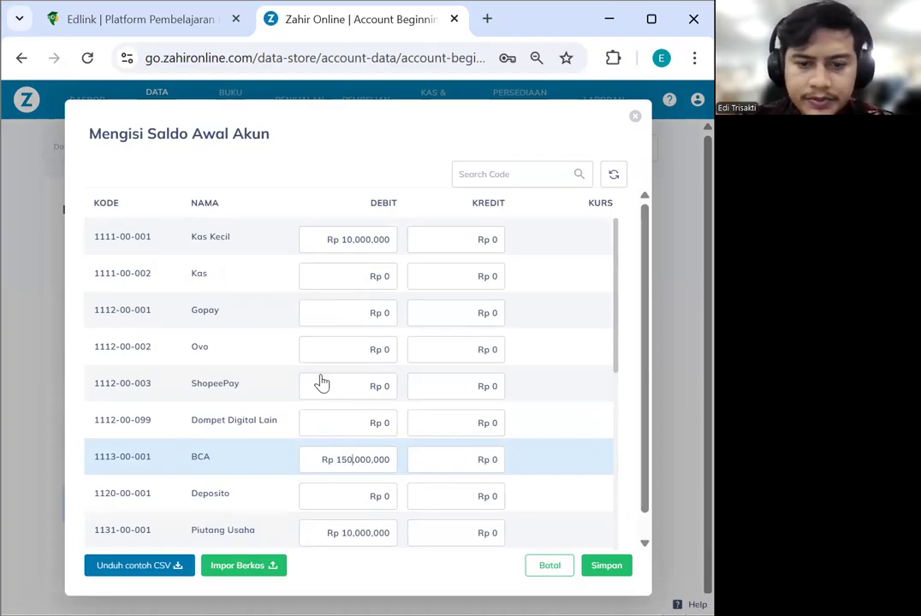
click(366, 538)
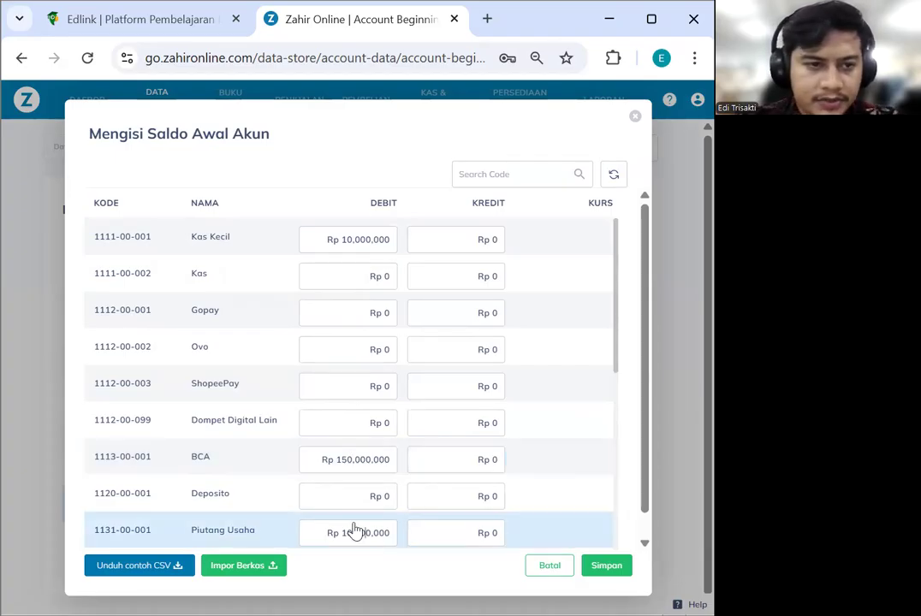
Give Mesin & Peralatan (1210-00-003) an opening debit of 5,000,000
scroll(370, 525, down, 2)
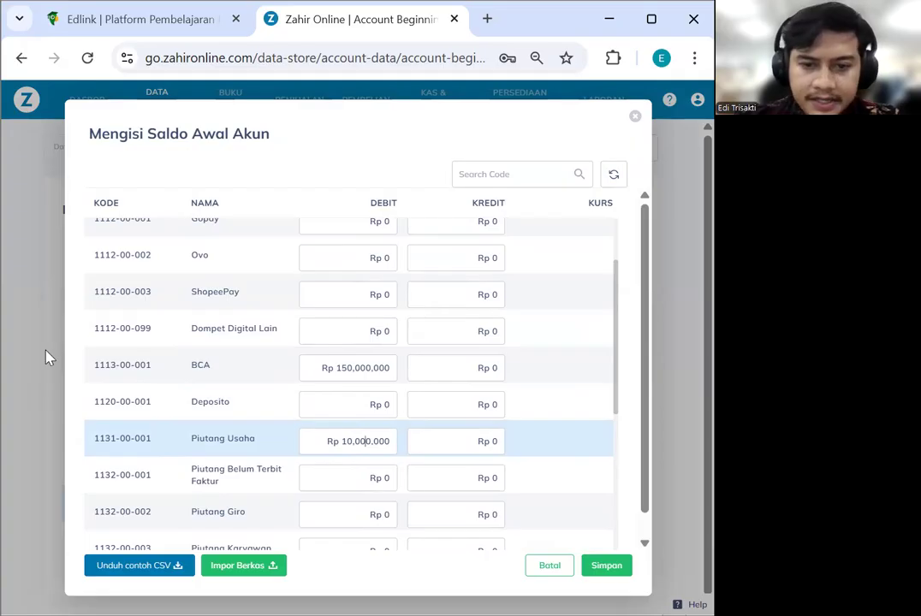
scroll(325, 479, down, 2)
scroll(324, 472, down, 2)
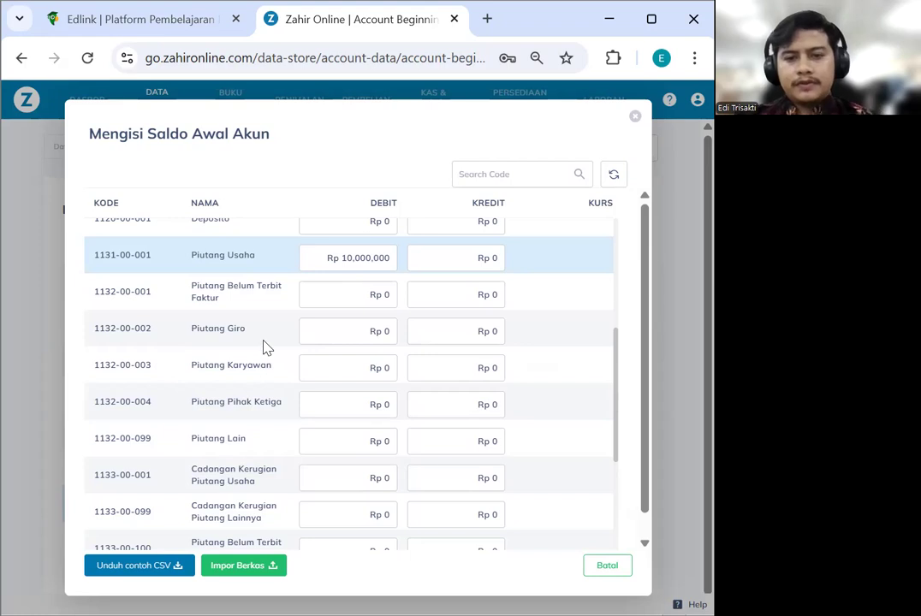
scroll(268, 331, down, 3)
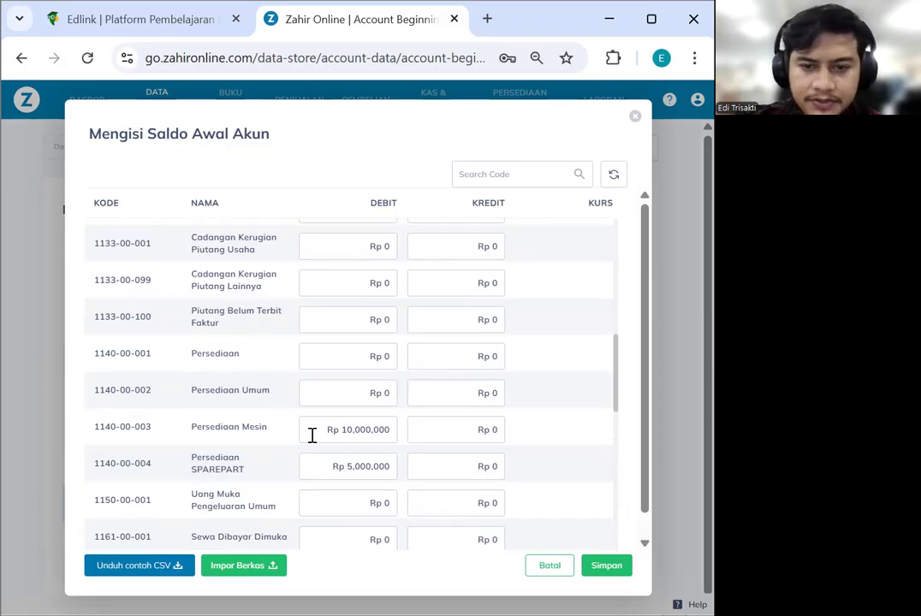
scroll(254, 462, down, 4)
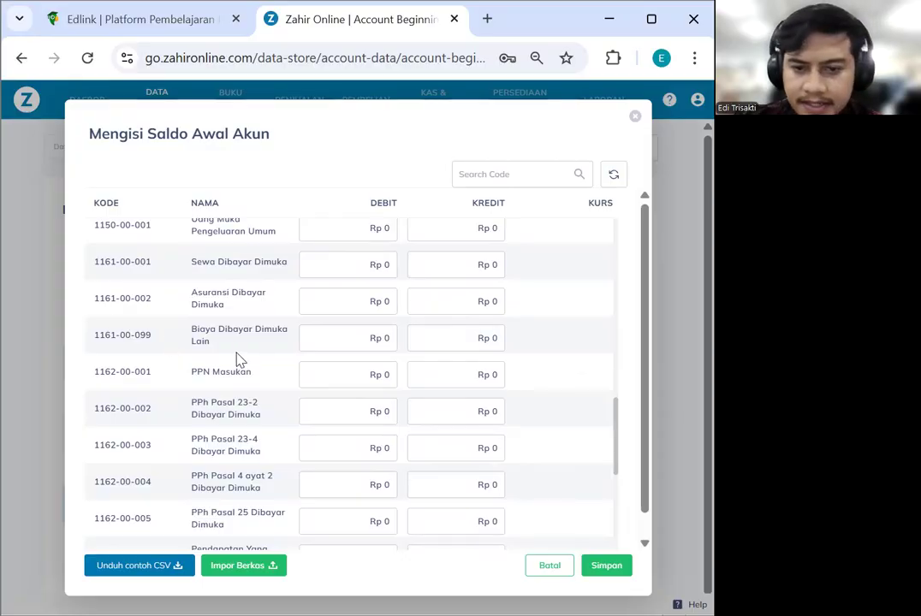
scroll(239, 360, down, 3)
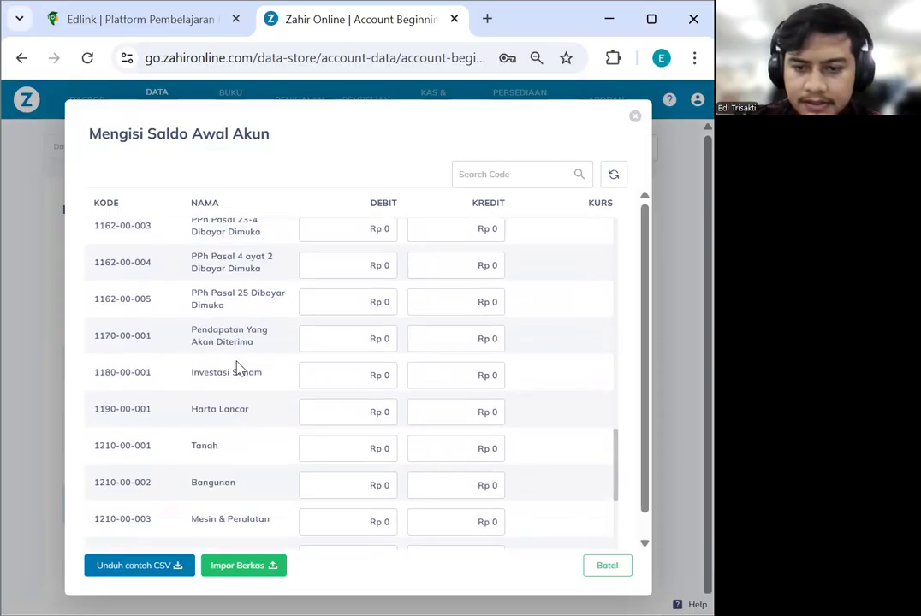
scroll(239, 368, down, 1)
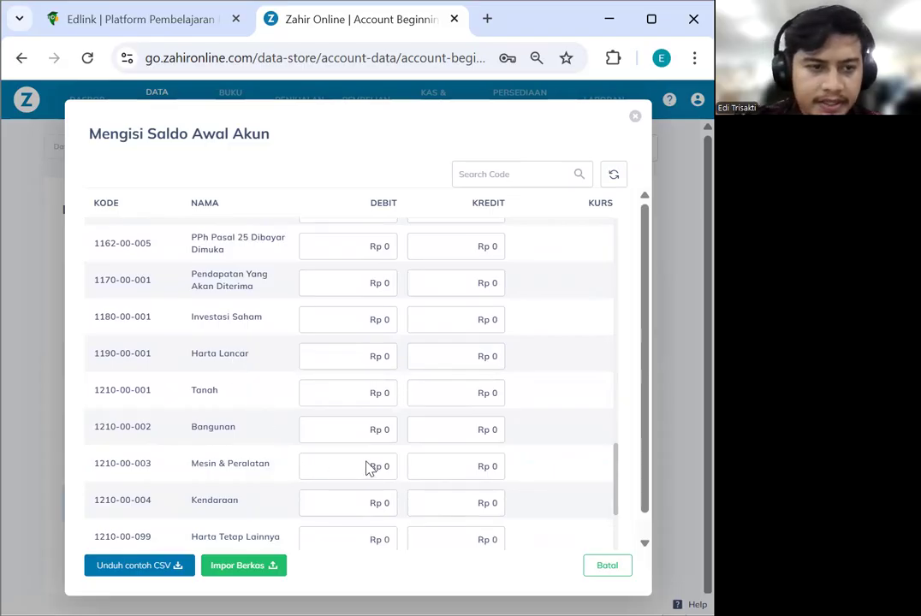
scroll(377, 470, down, 1)
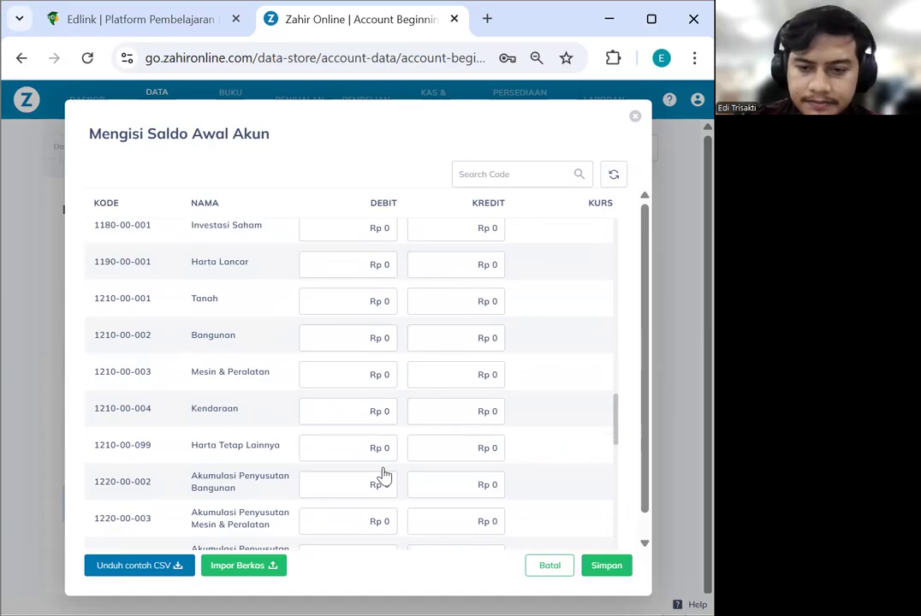
click(389, 378)
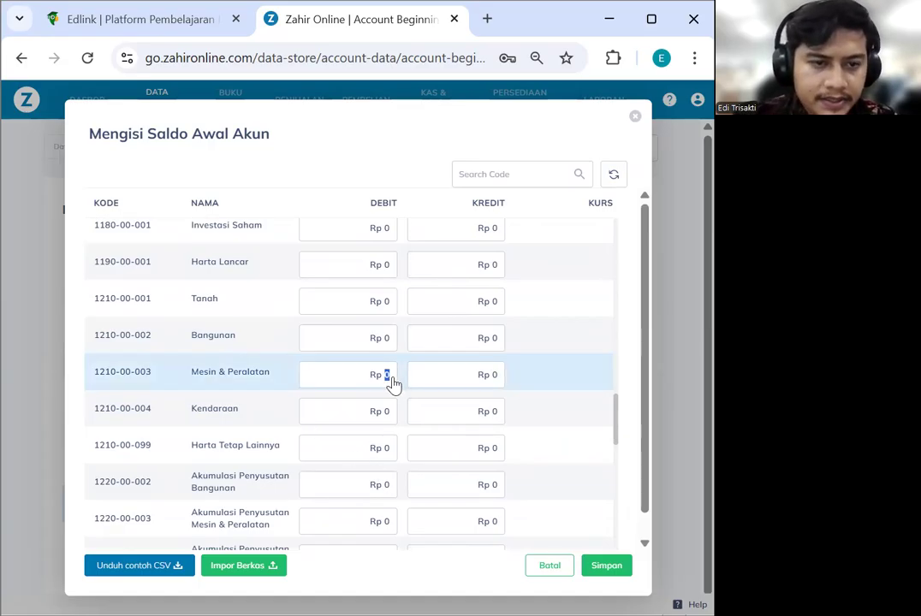
text(5.000)
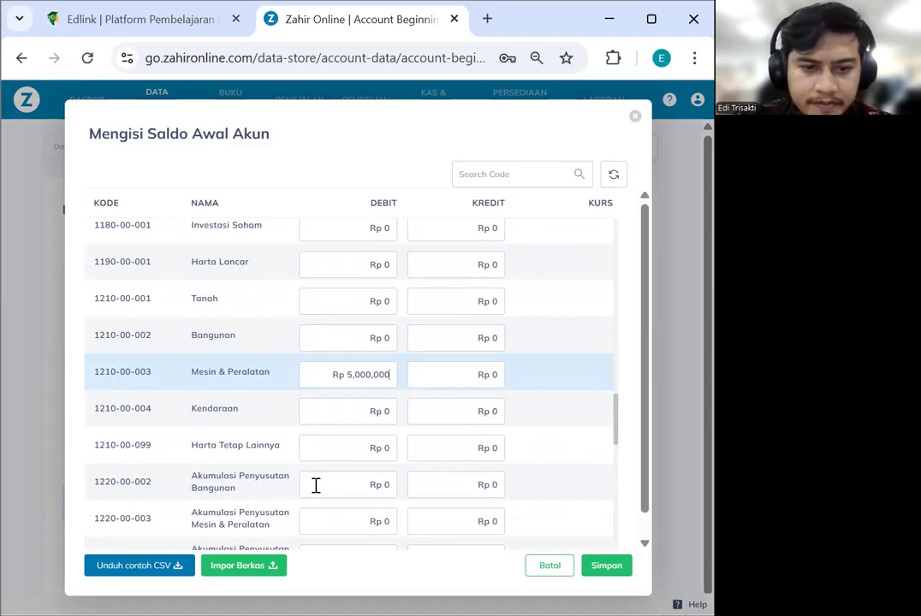
Credit 1,250,000 to Akumulasi Penyusutan Mesin & Peralatan (1220-00-003)
click(498, 522)
text(1,250)
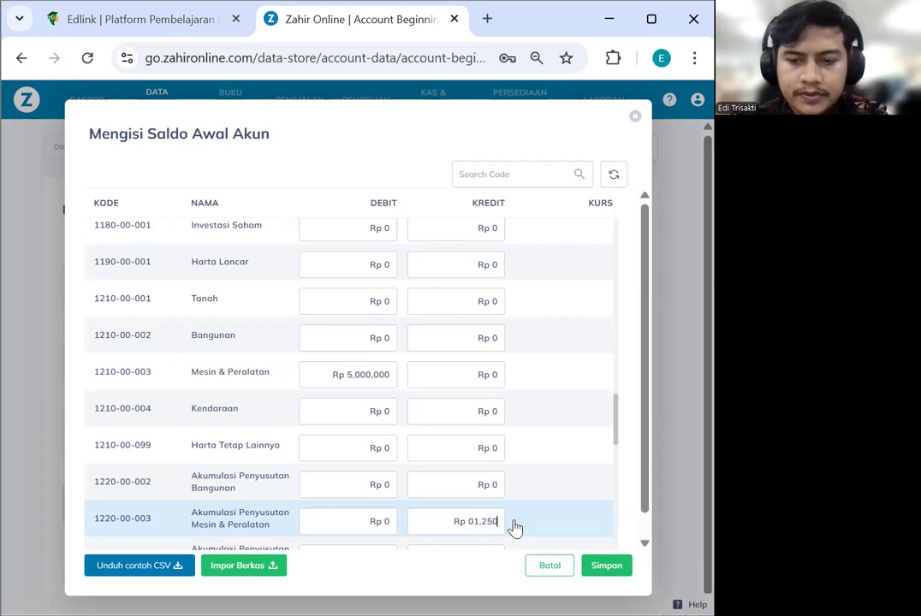
text(,000)
click(455, 527)
key(BackSpace)
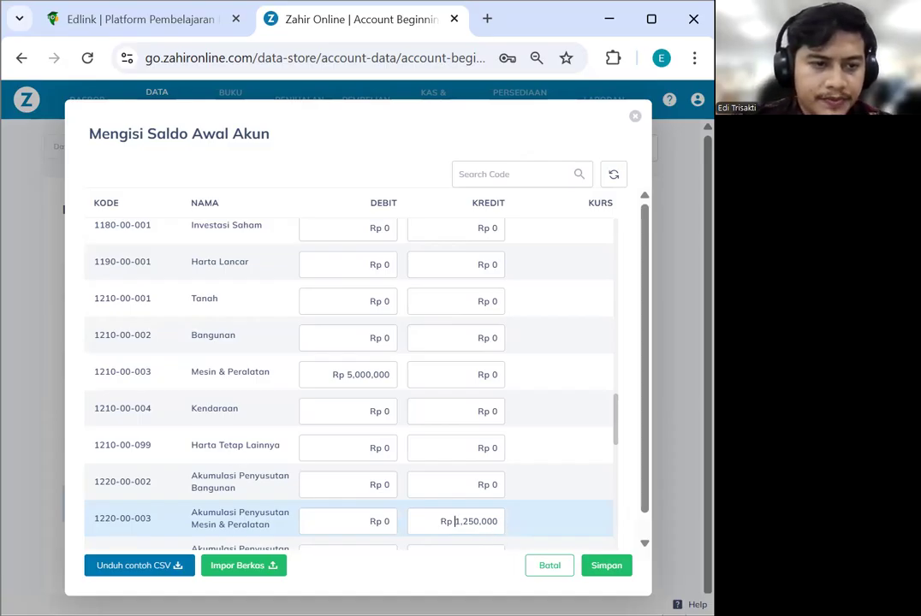
scroll(433, 416, down, 2)
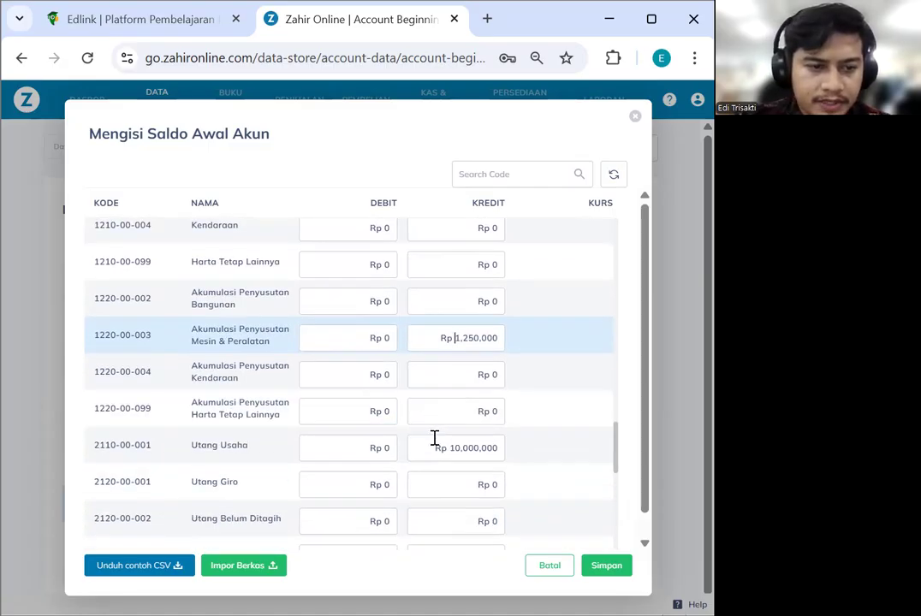
scroll(434, 438, down, 2)
scroll(433, 437, down, 1)
scroll(433, 441, down, 4)
scroll(431, 439, down, 2)
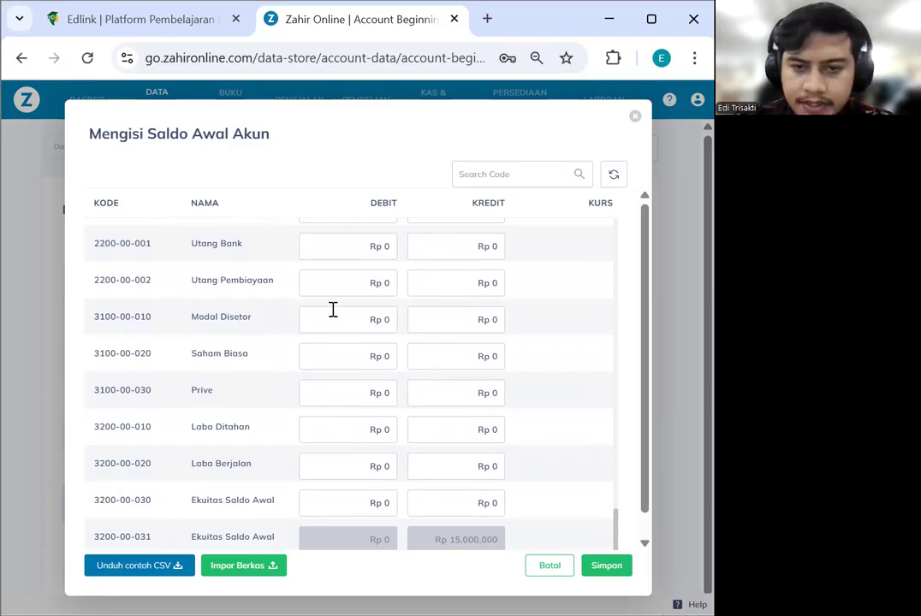
Enter opening credits of 100,000,000 for Modal Disetor and 78,750,000 for Laba Ditahan, then save
click(494, 331)
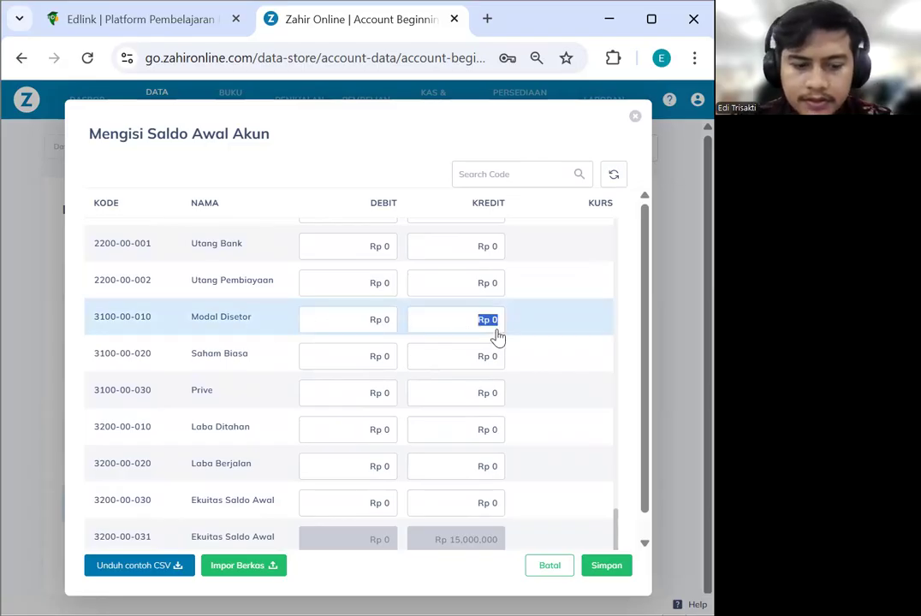
text(100,000,000)
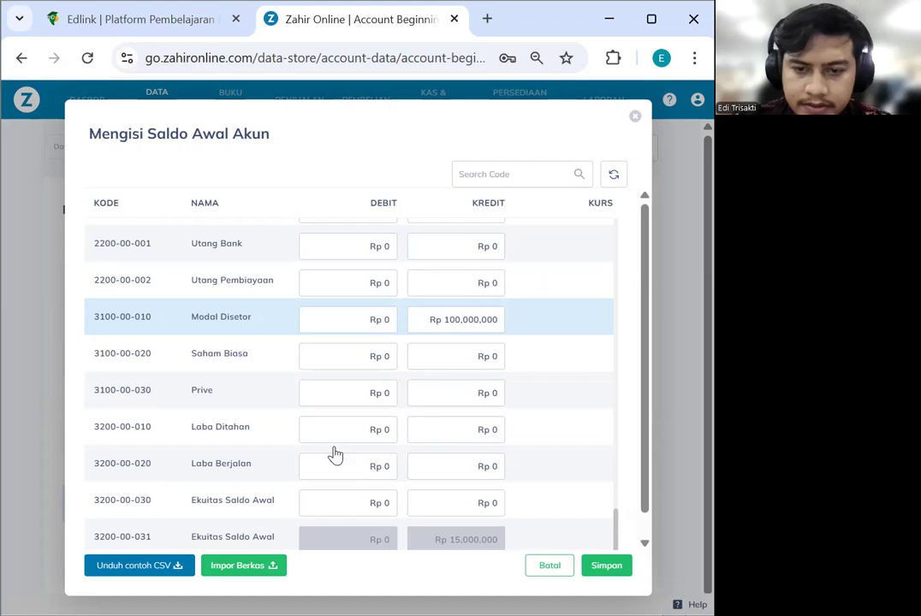
click(493, 428)
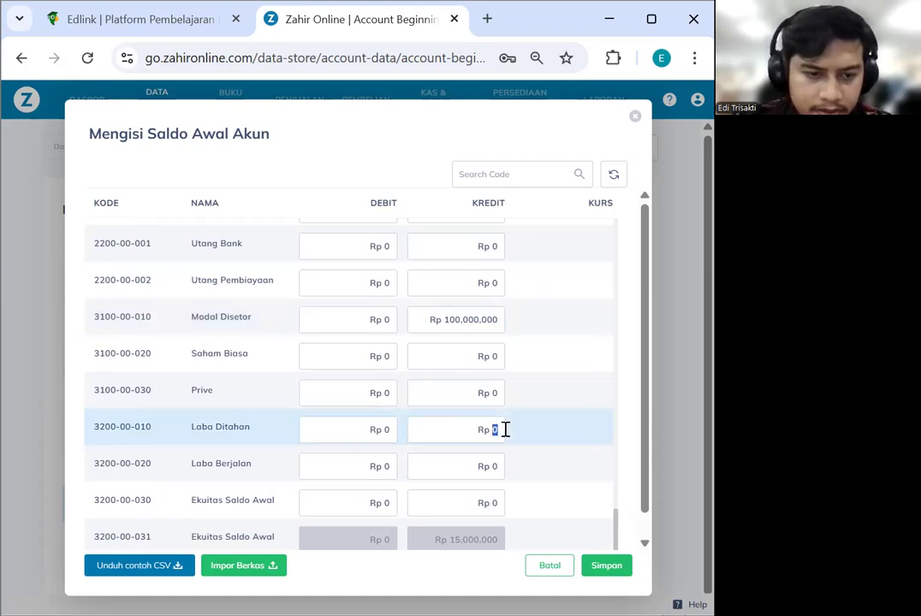
text(78)
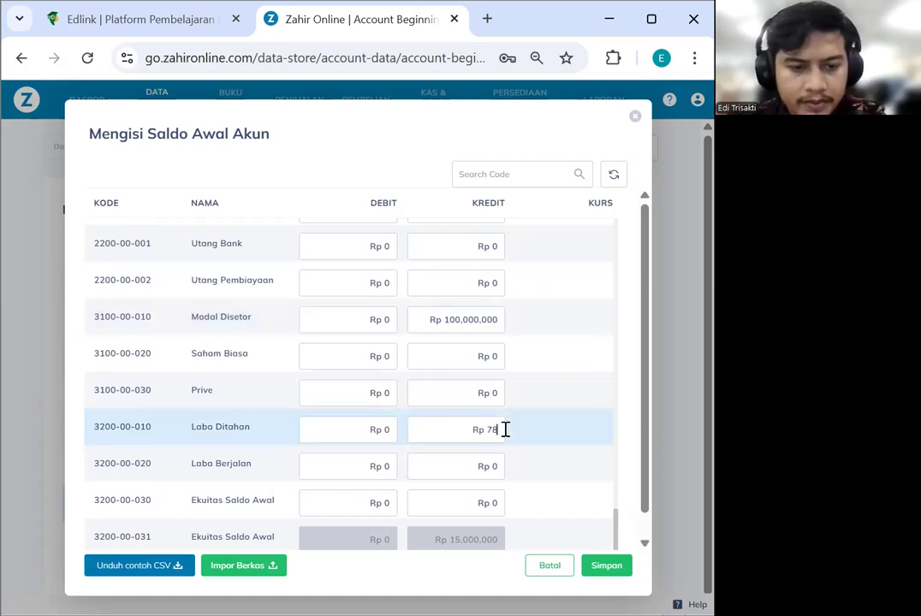
text(,750,000)
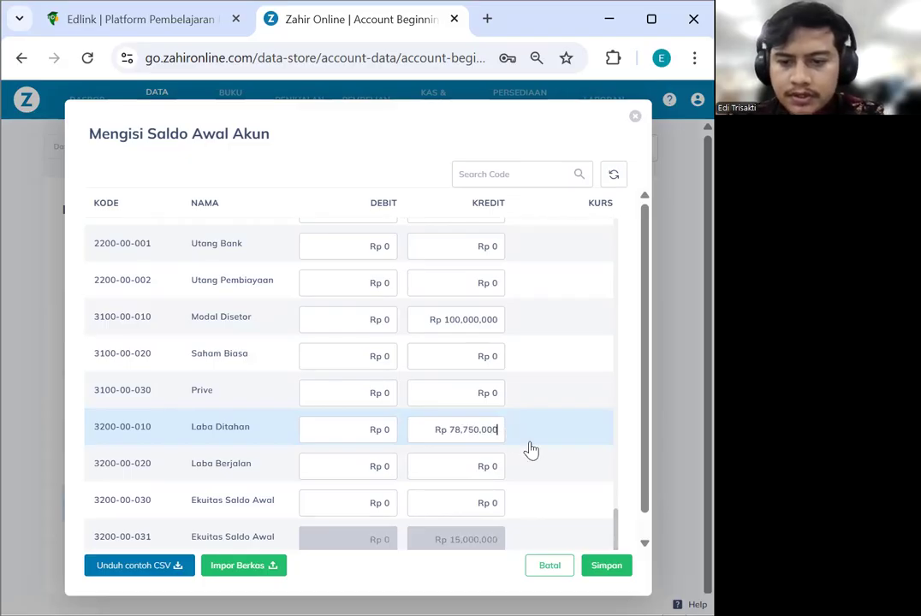
scroll(491, 517, down, 1)
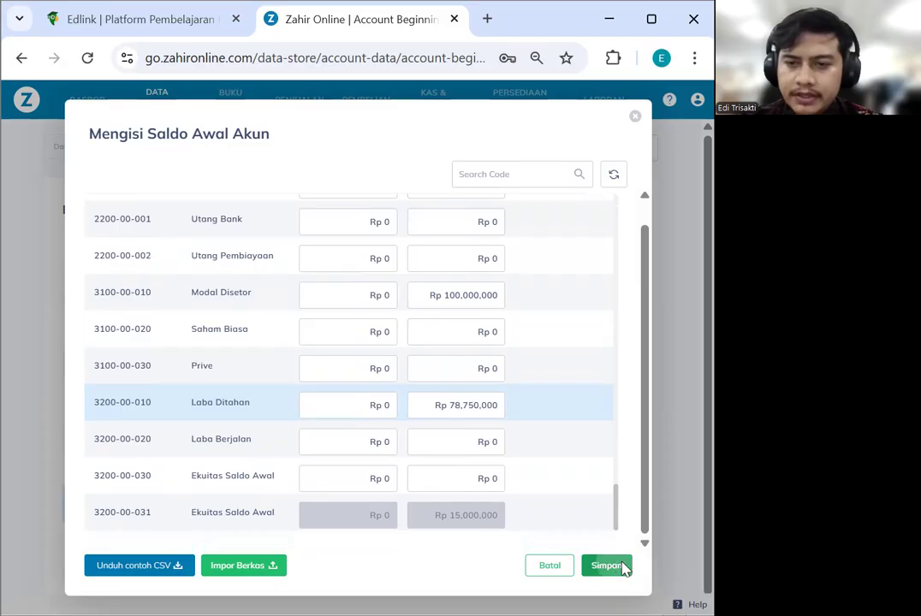
click(606, 566)
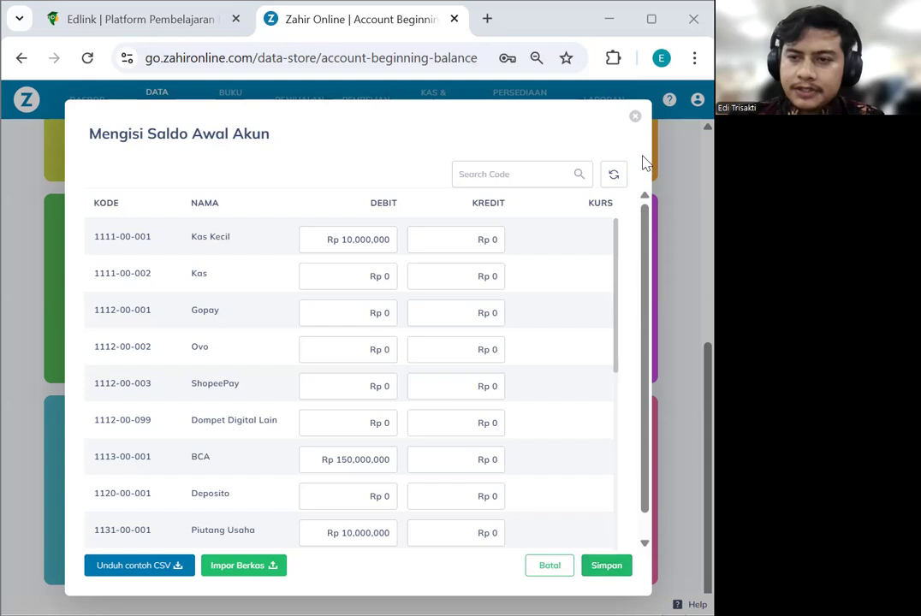
Start a new entry in Data Harta Tetap with category Mesin & Peralatan
click(634, 119)
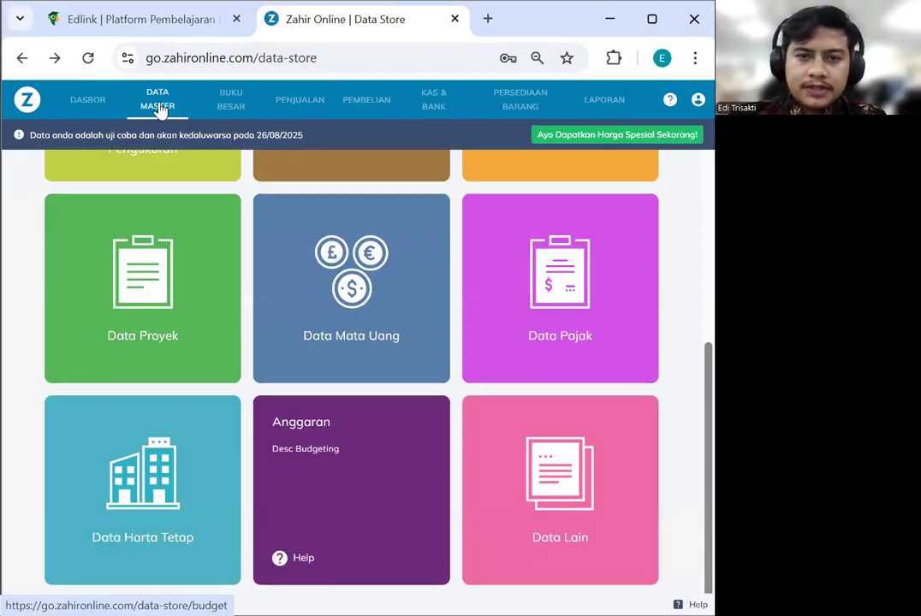
click(170, 445)
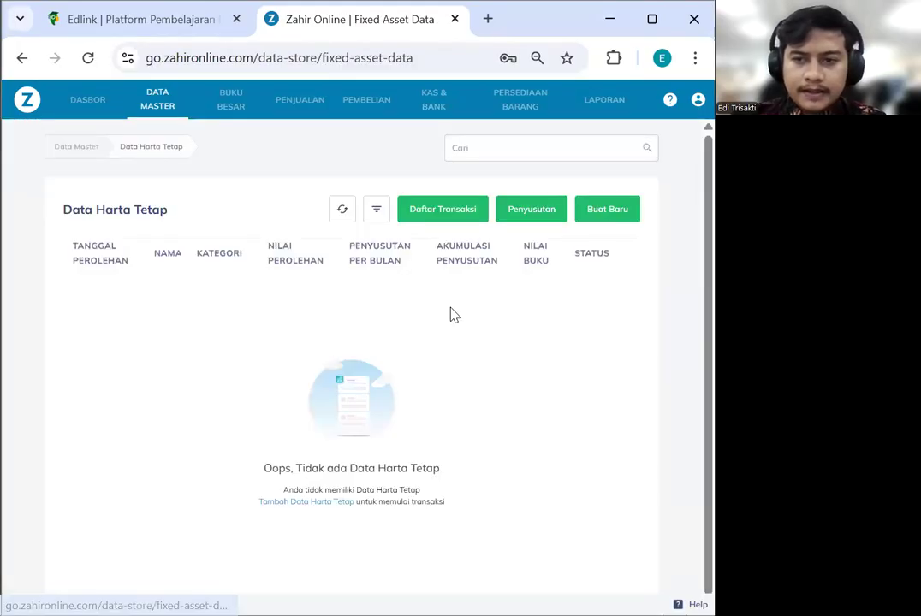
click(591, 211)
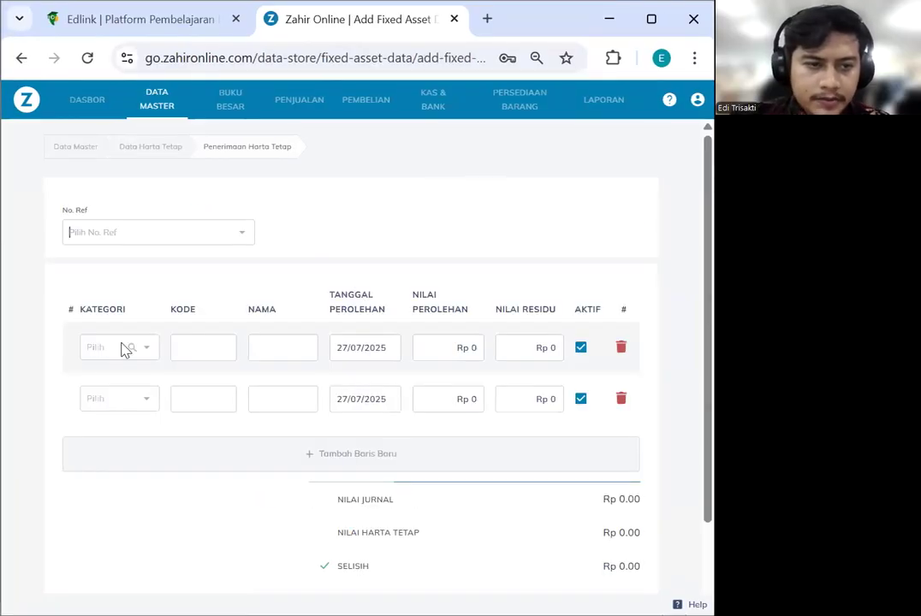
click(124, 350)
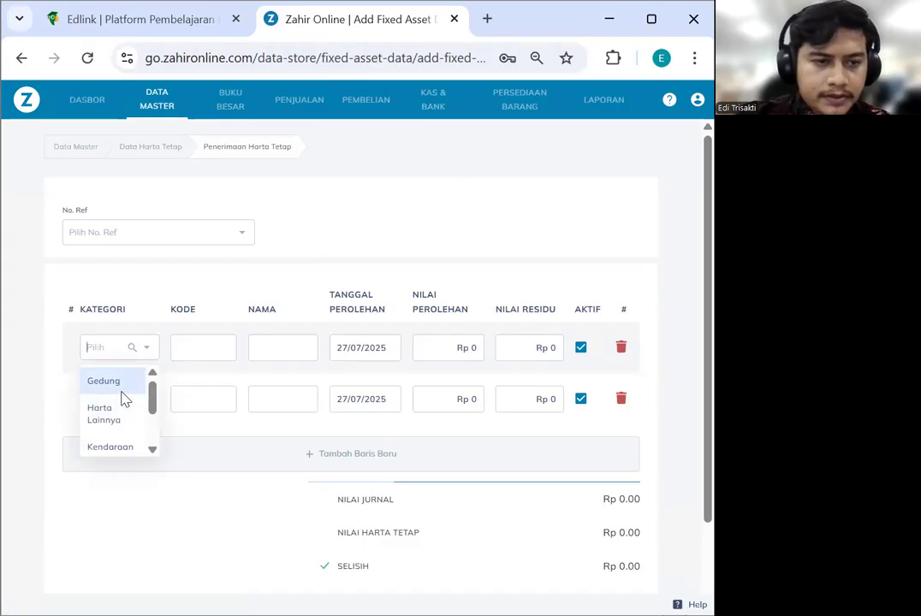
text(PERALAT)
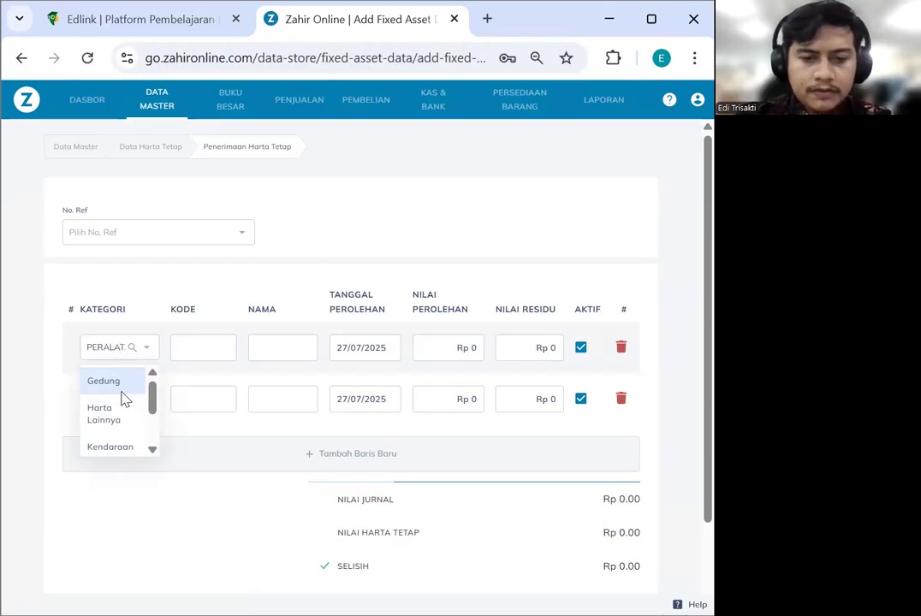
click(118, 398)
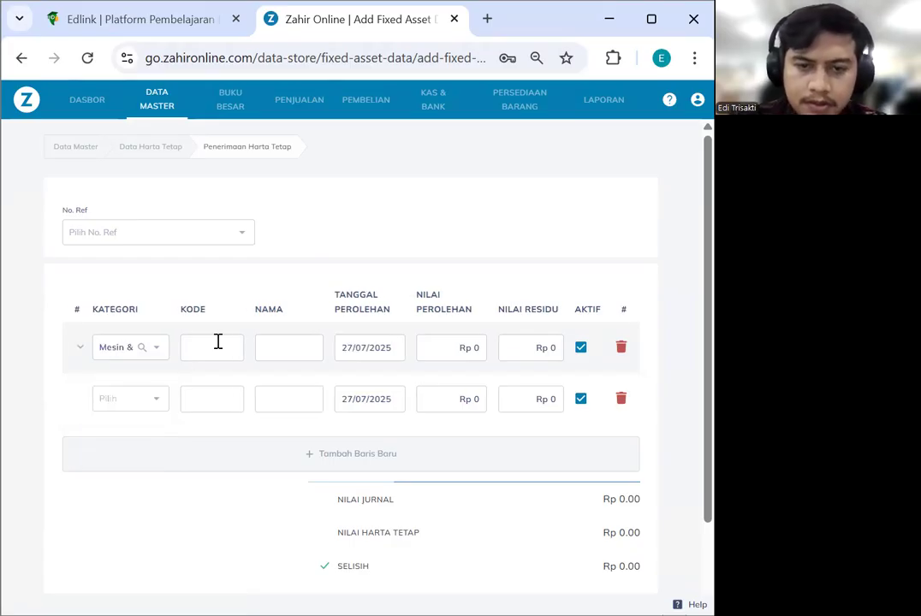
Give the asset code PRNTR-1, name PRINTER and acquisition value 5000000
click(215, 341)
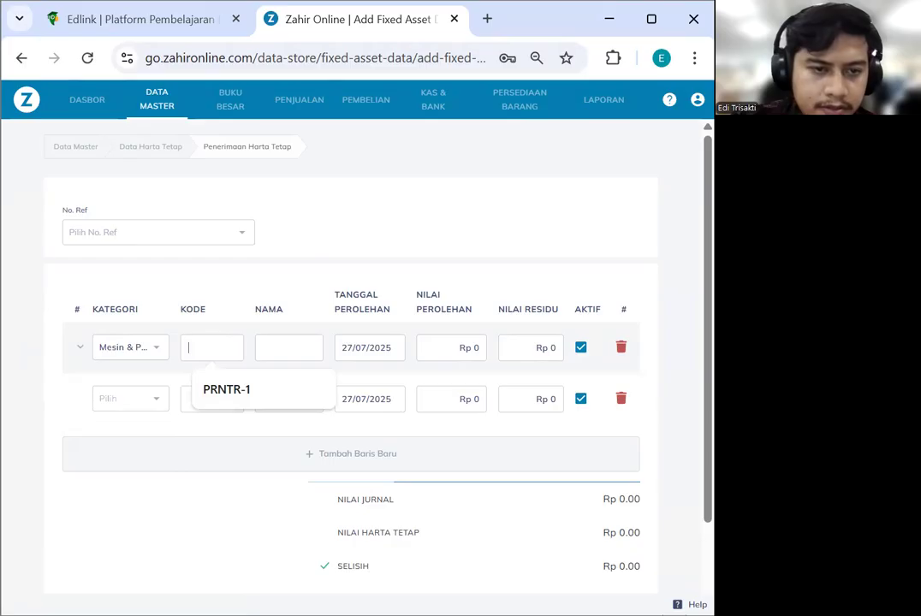
click(218, 349)
text(PRNTR-1)
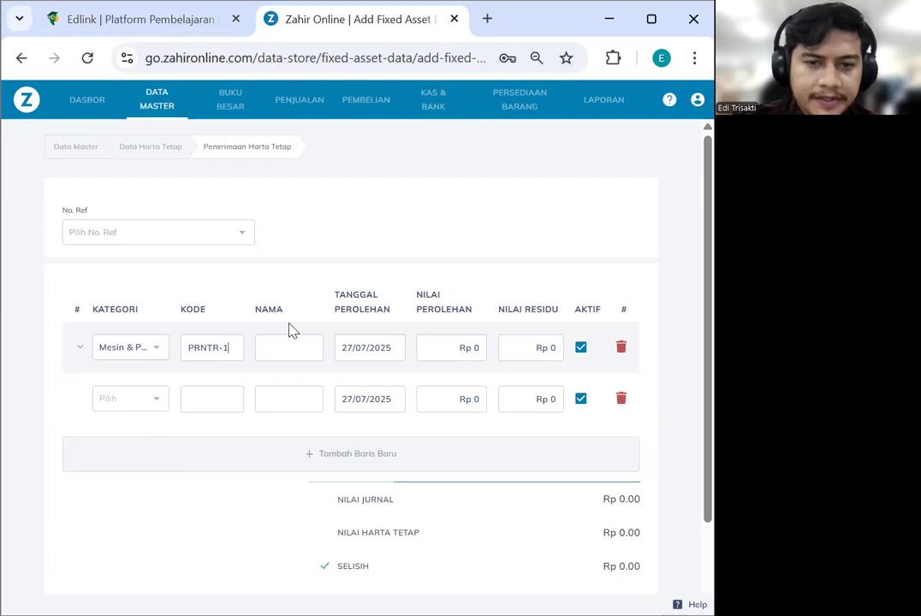
click(293, 351)
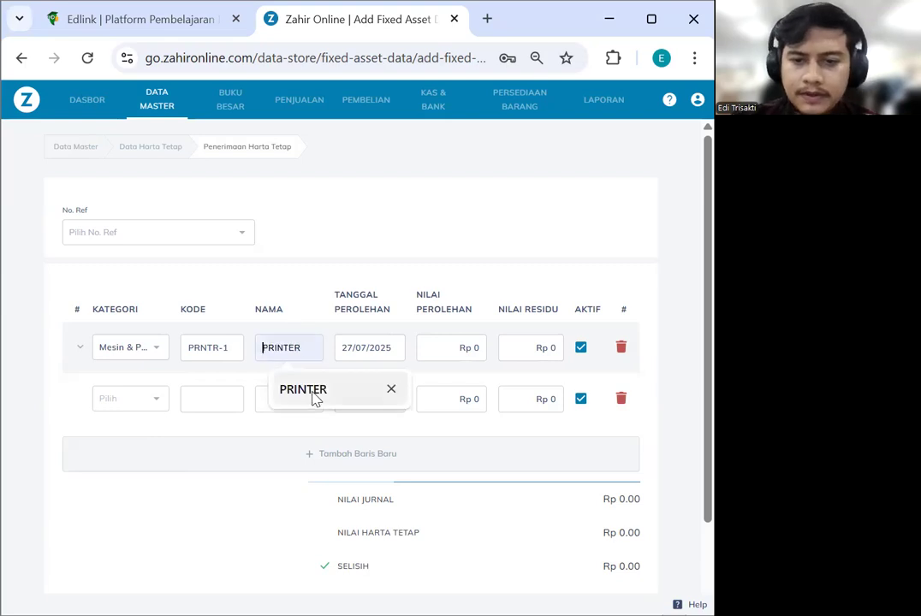
click(310, 392)
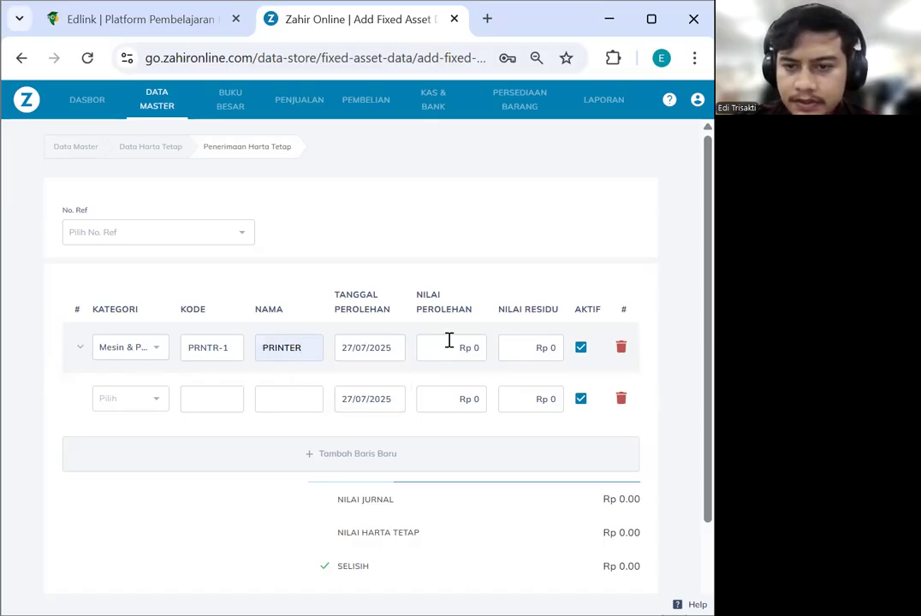
click(475, 349)
text(5000000)
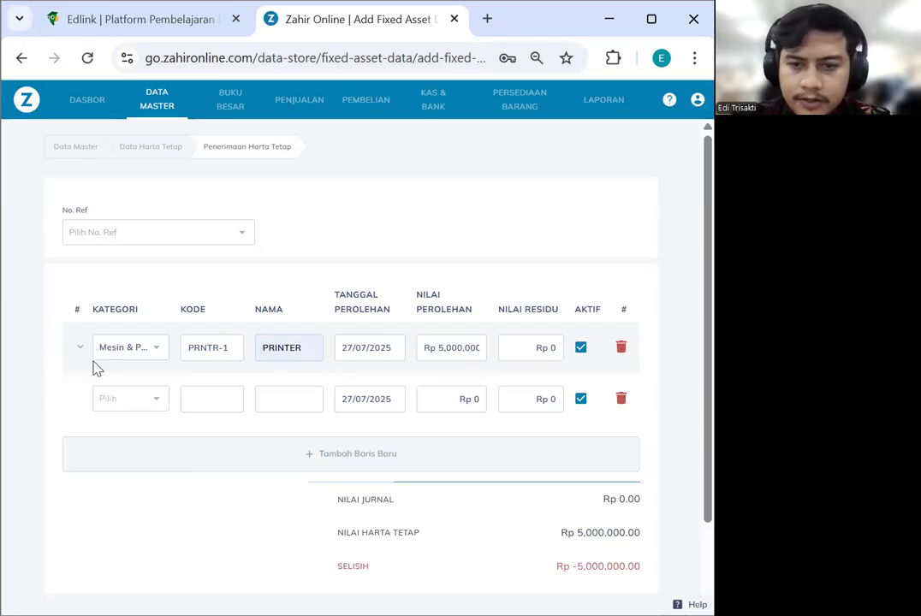
Set the PRINTER asset's acquisition date to 01/01/2022
click(384, 354)
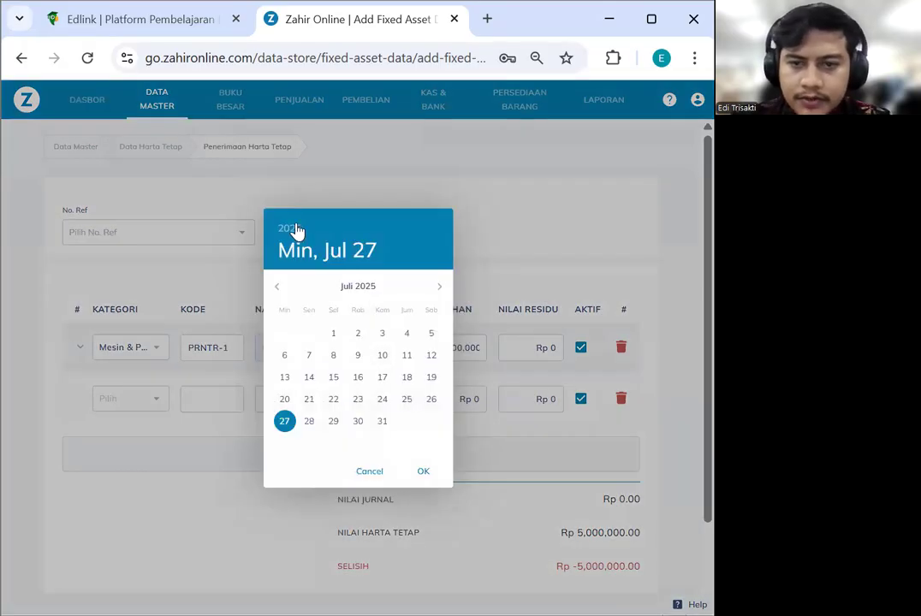
click(291, 229)
click(346, 285)
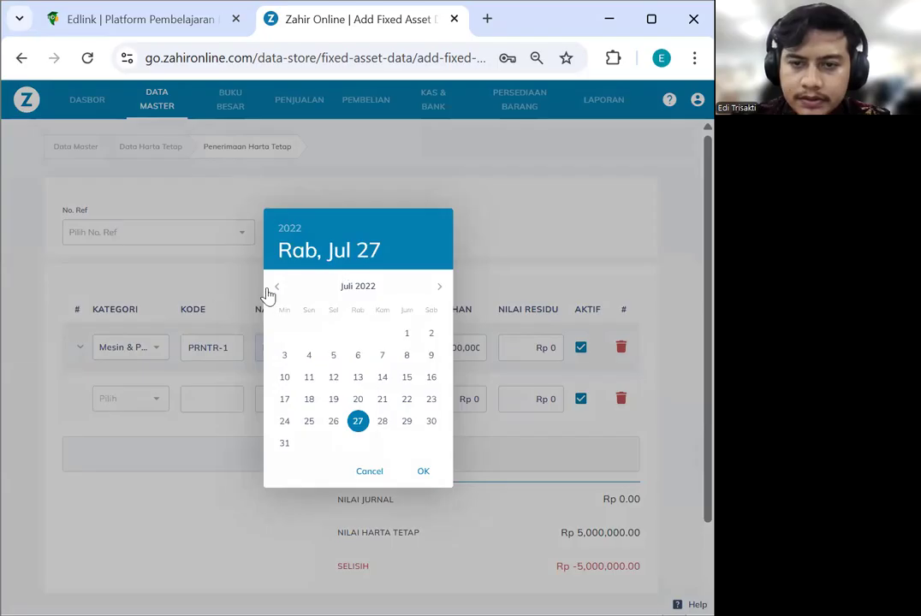
click(276, 286)
click(275, 287)
click(275, 287)
click(275, 288)
click(275, 288)
click(275, 287)
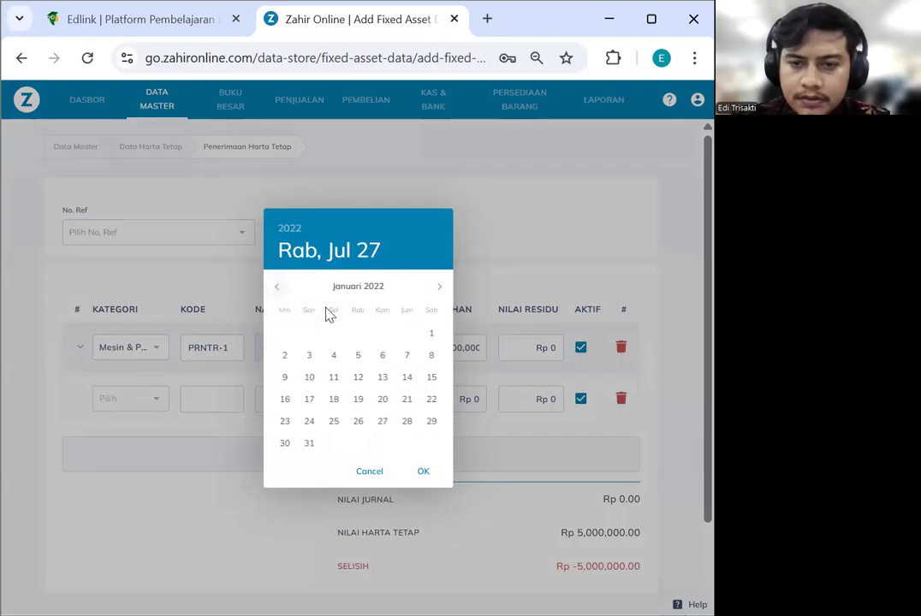
click(432, 333)
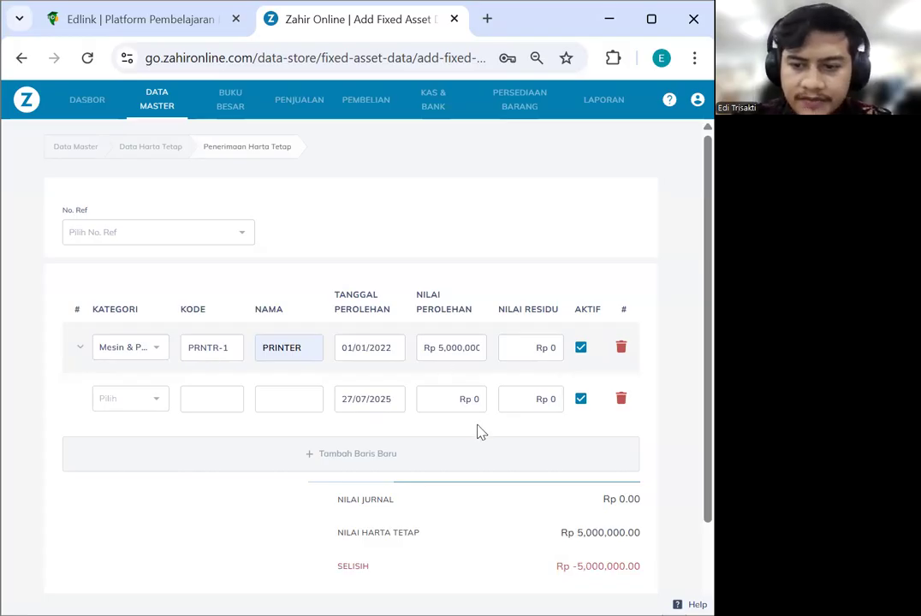
Save the fixed asset record and return to the Purchases area
scroll(479, 430, down, 1)
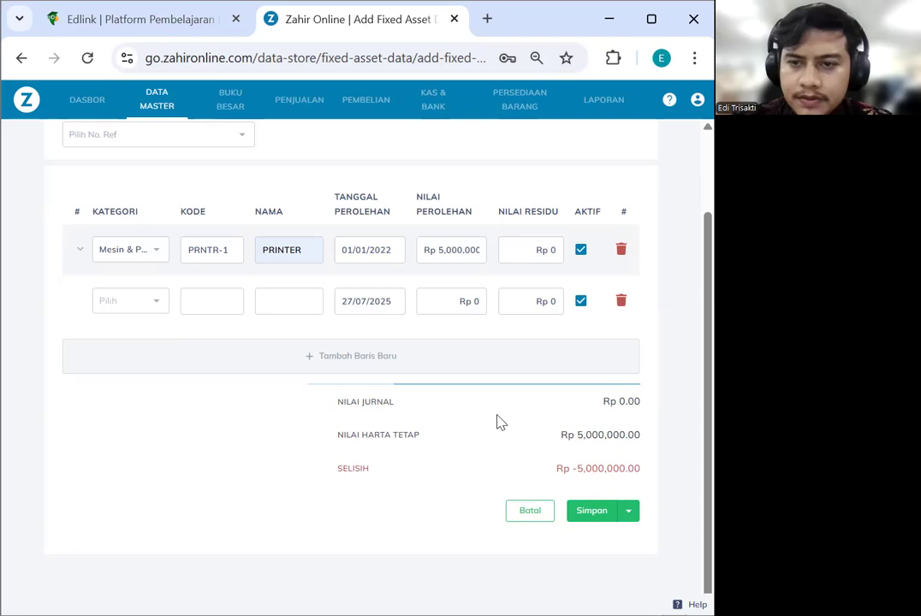
click(629, 517)
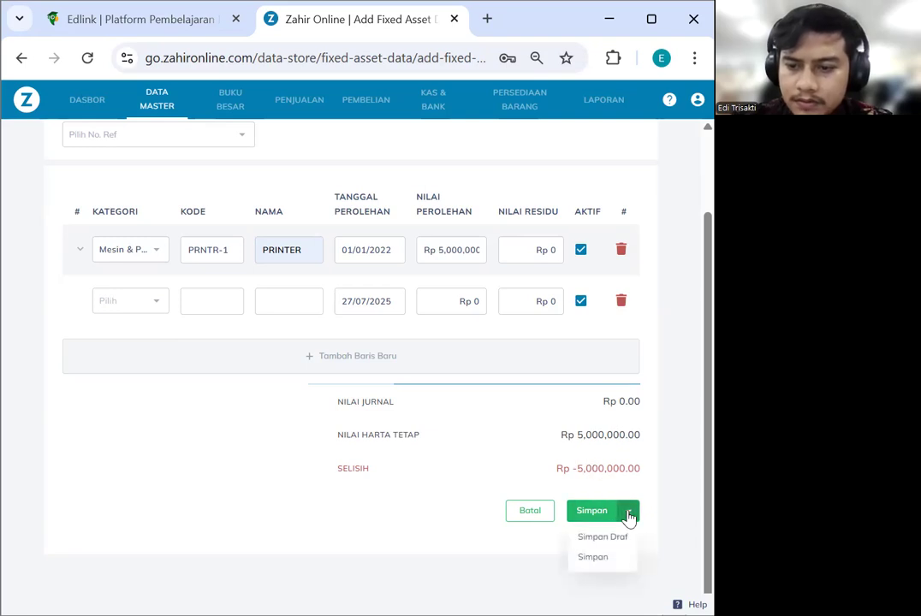
click(590, 516)
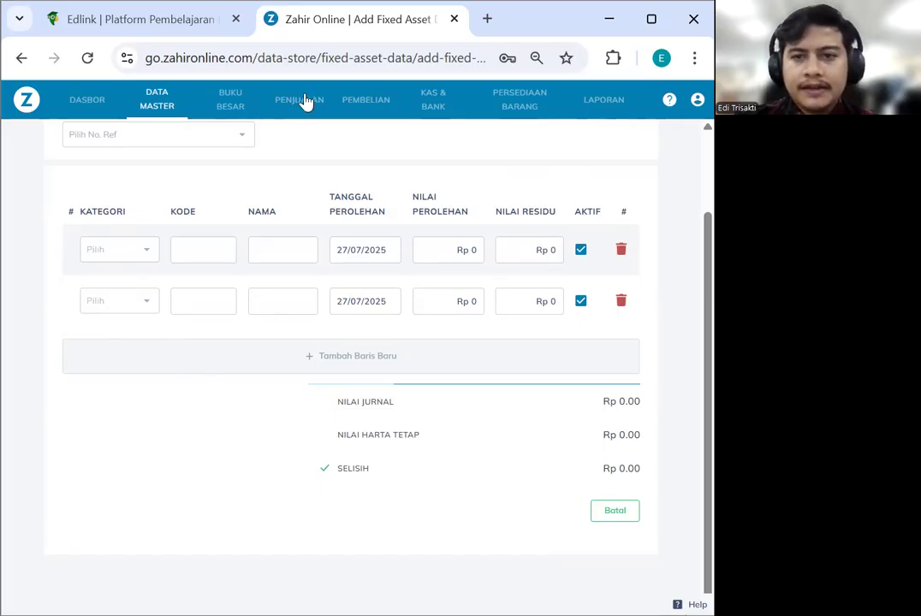
click(369, 108)
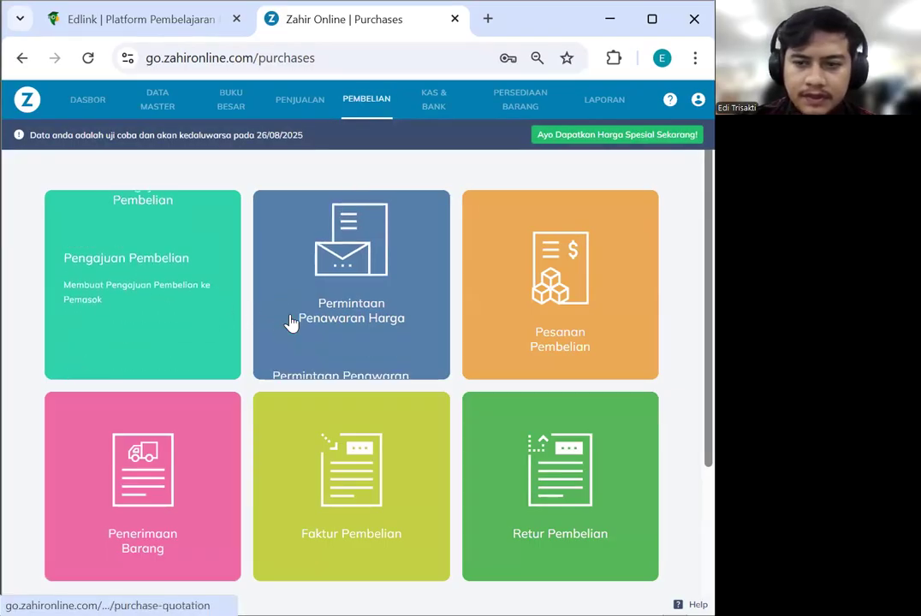
Navigate from Sales to the KAS & BANK section to show Pengeluaran, Penerimaan and Transfer Kas
click(361, 101)
scroll(371, 291, down, 2)
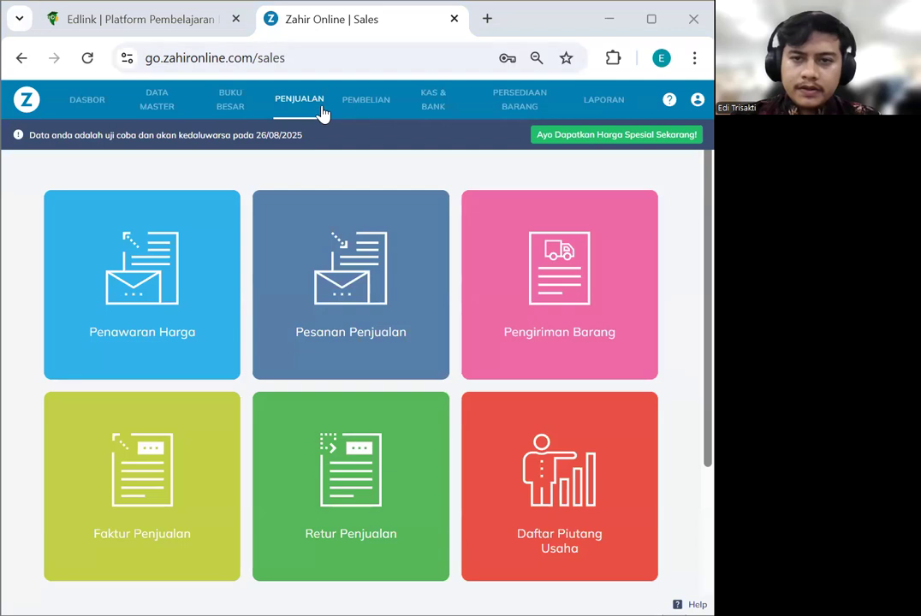
click(432, 101)
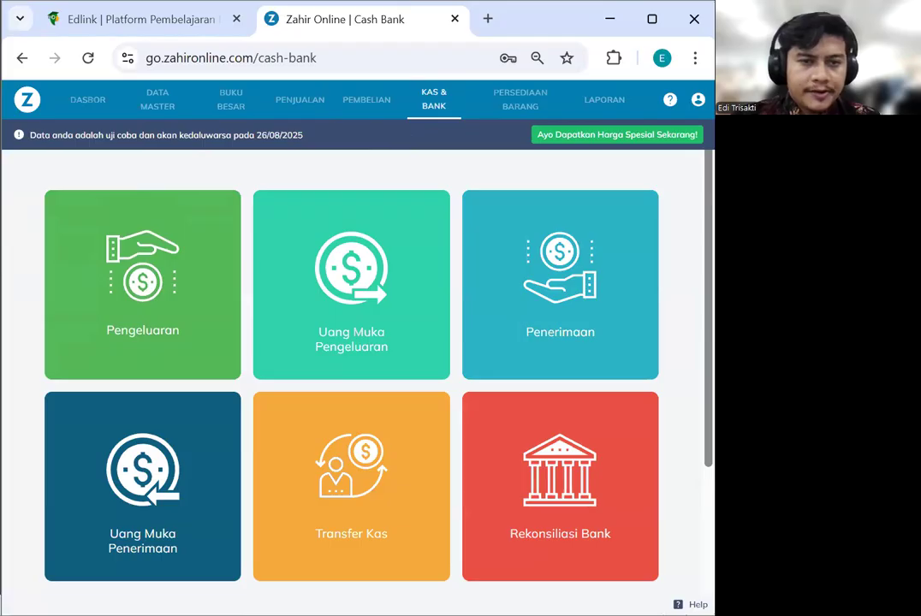
Open a disbursement and bring up the full contact list to add a recipient
click(169, 310)
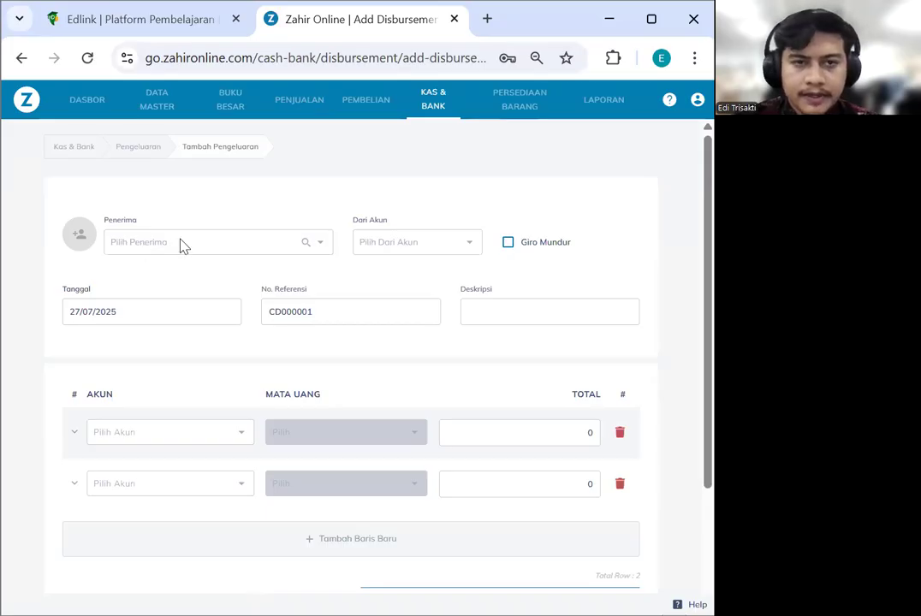
click(182, 246)
scroll(216, 296, down, 2)
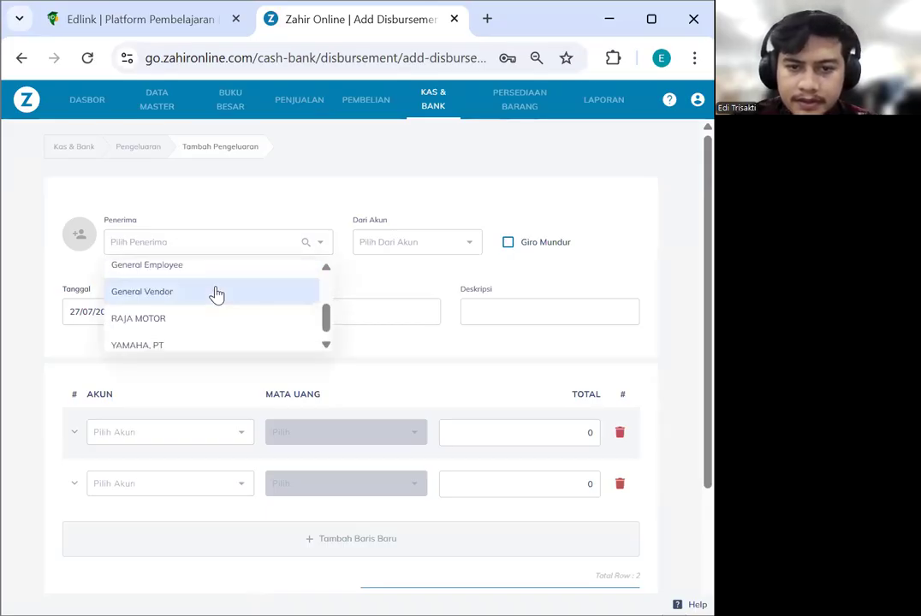
scroll(216, 295, up, 2)
drag(325, 288, 323, 324)
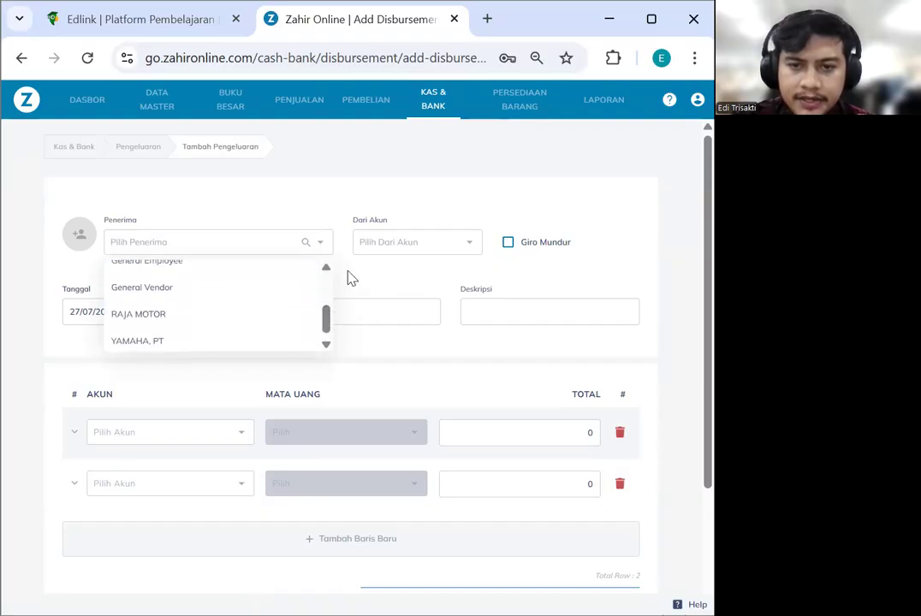
click(304, 243)
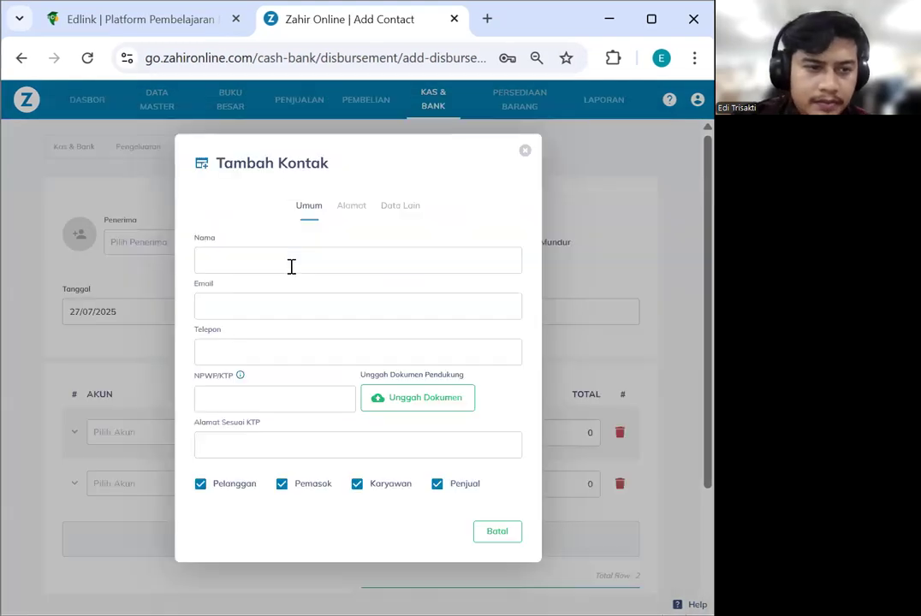
Enter the new contact name MEGAH HOME, PT and the company's phone number
click(291, 266)
text(MEGAH HOME, PT)
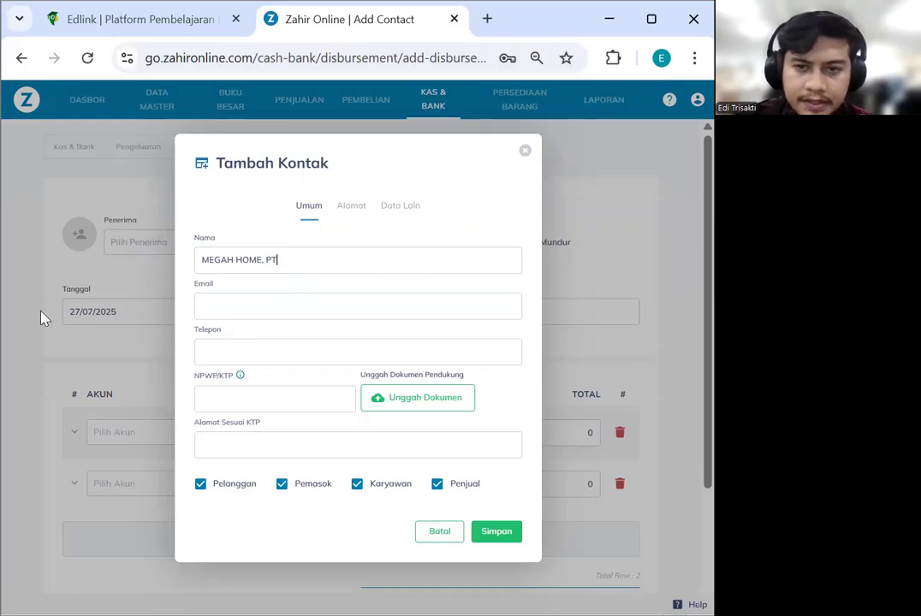
click(236, 350)
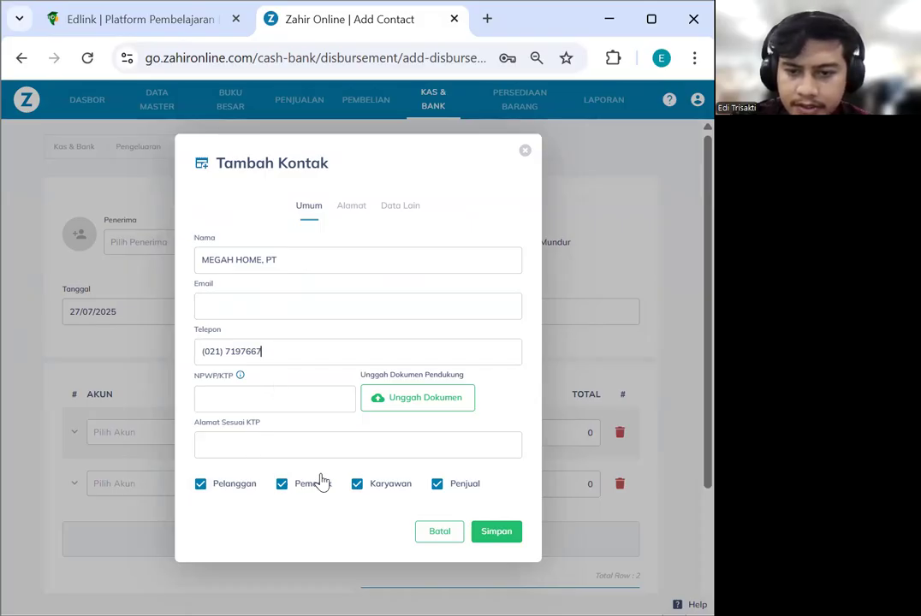
Leave all four roles (Pelanggan, Pemasok, Karyawan, Penjual) ticked and show the address details
click(203, 487)
click(359, 487)
click(436, 487)
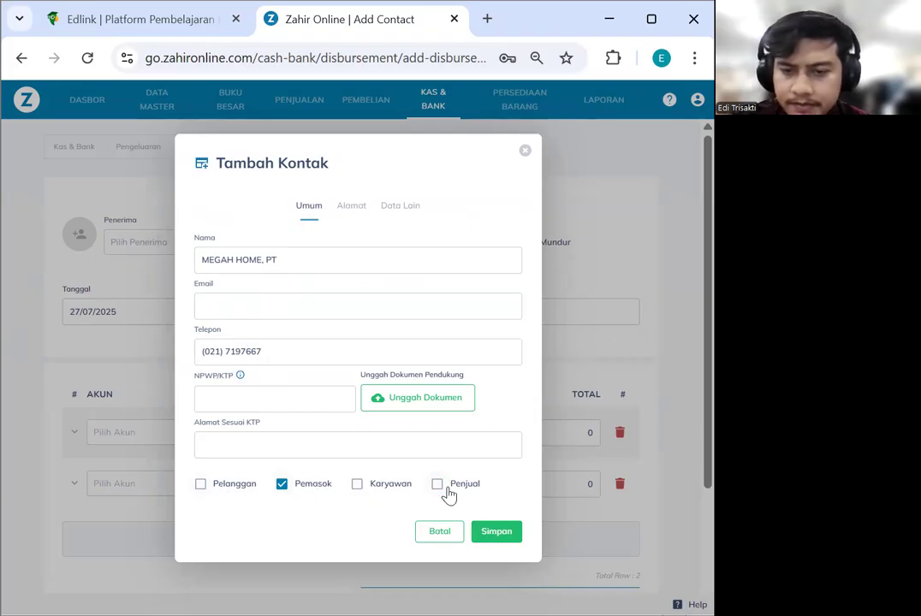
click(436, 487)
click(359, 487)
click(203, 487)
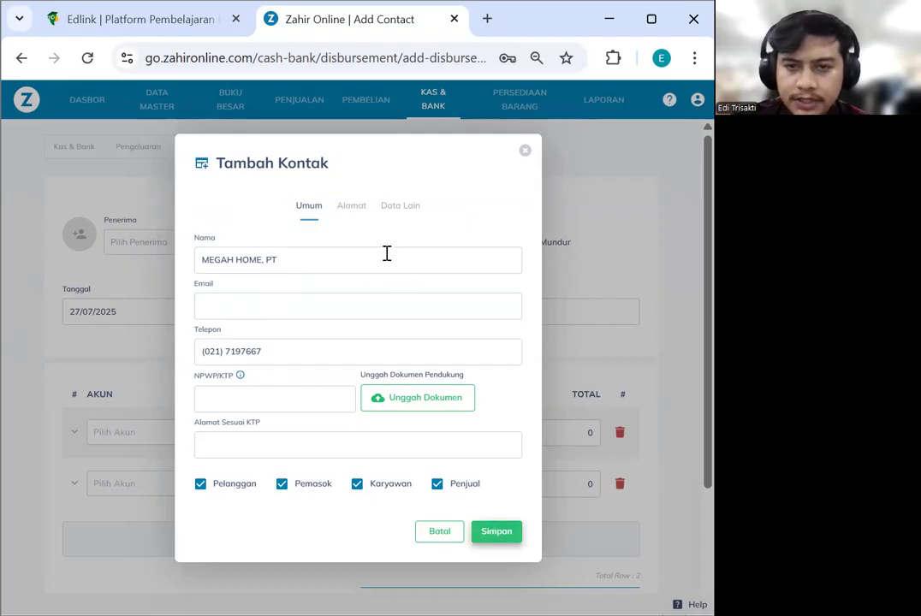
click(351, 205)
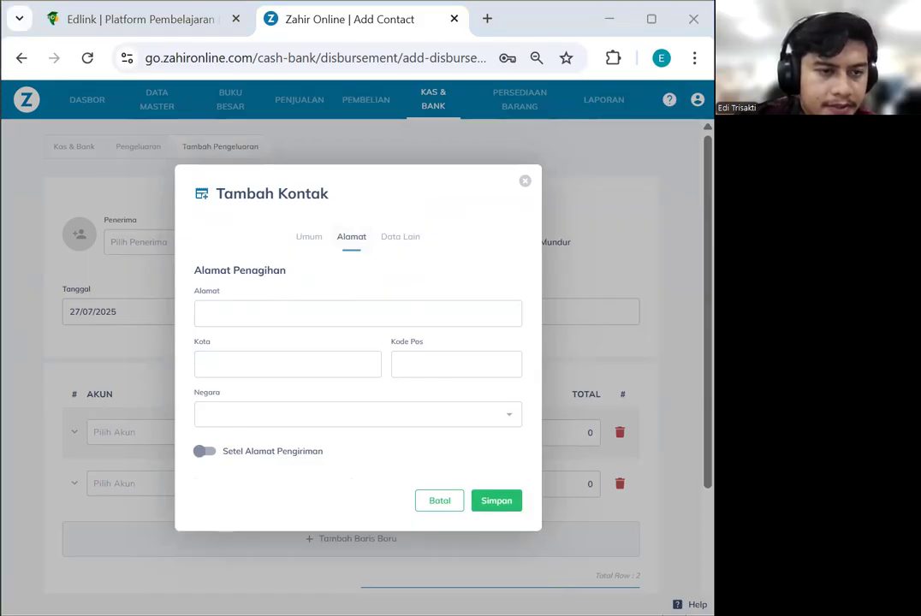
Enter the billing address with city Jakarta Selatan and use it as the shipping address
click(249, 319)
drag(431, 317, 370, 313)
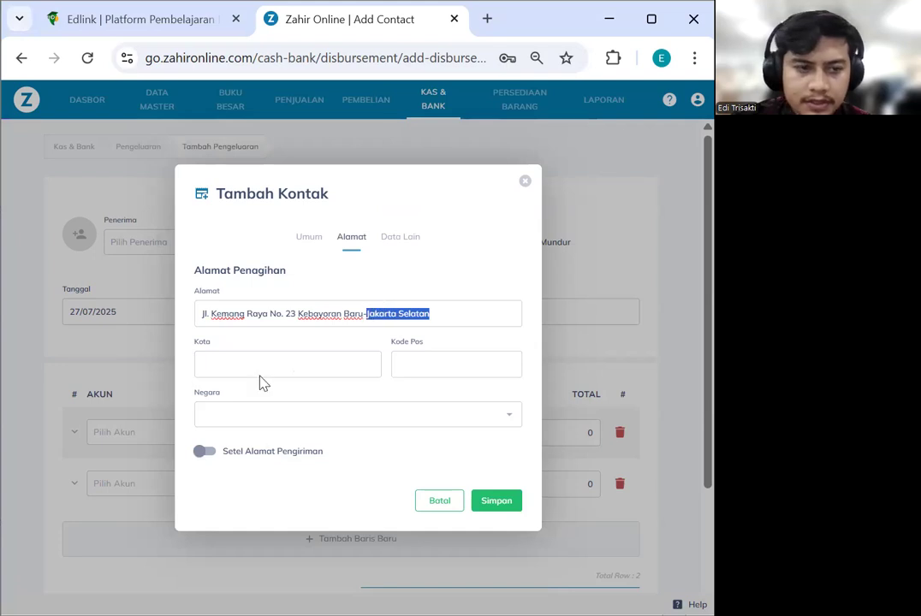
click(325, 369)
text(Jakarta Selatan)
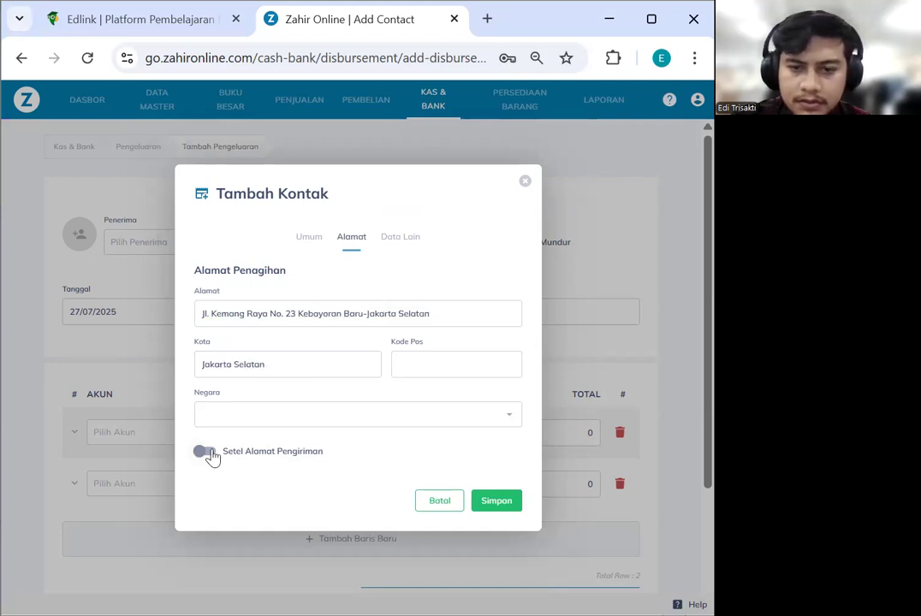
click(205, 452)
click(201, 426)
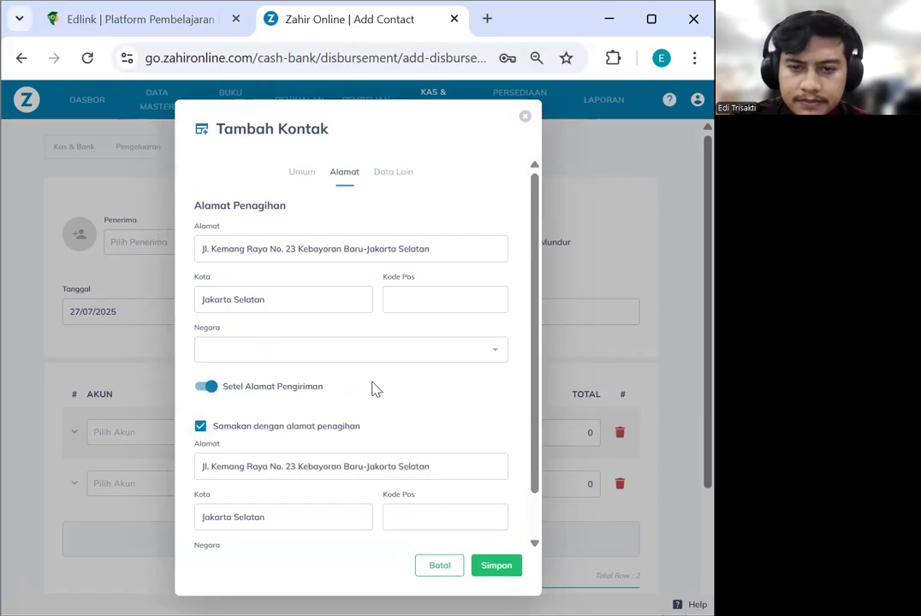
Save the contact as MHP-00001 and return to the disbursement form
click(386, 180)
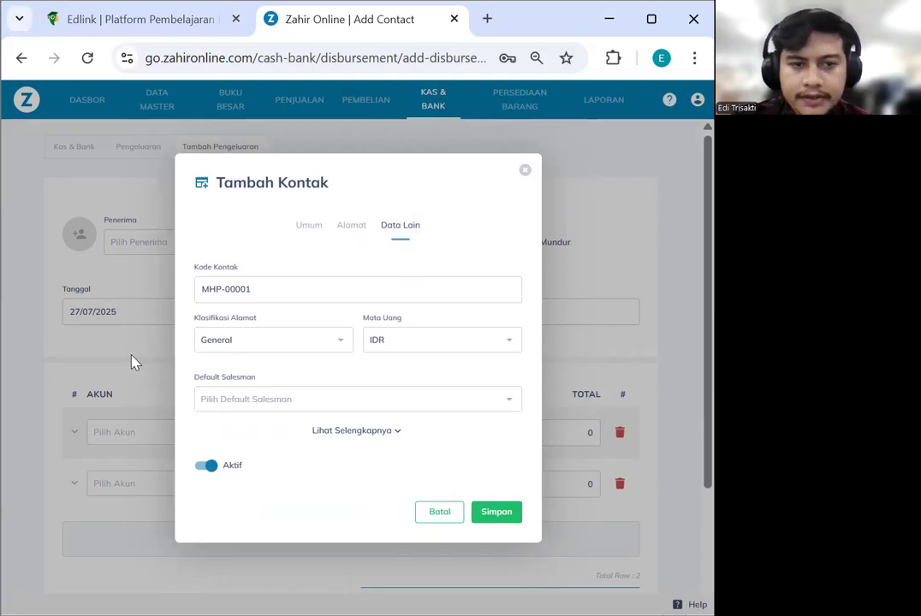
click(512, 513)
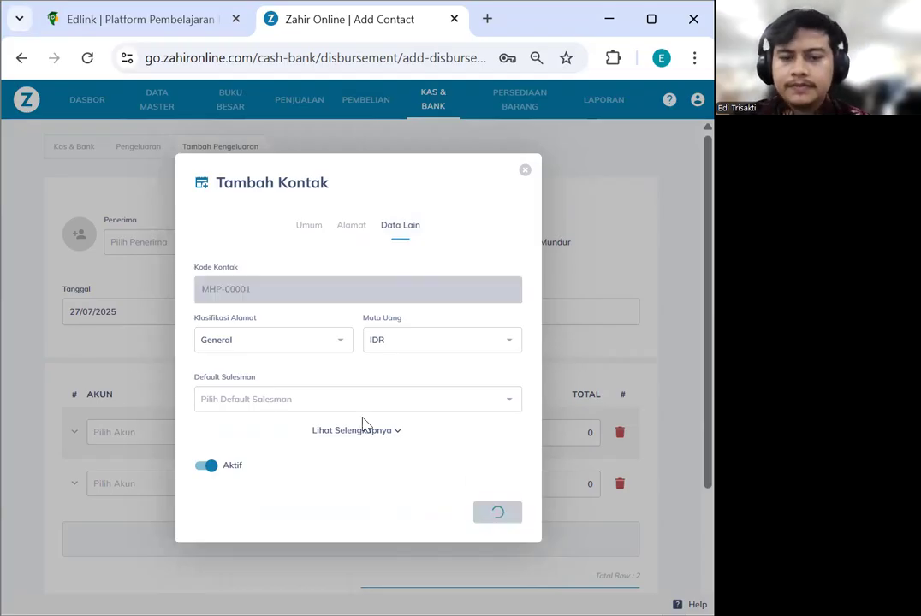
click(525, 170)
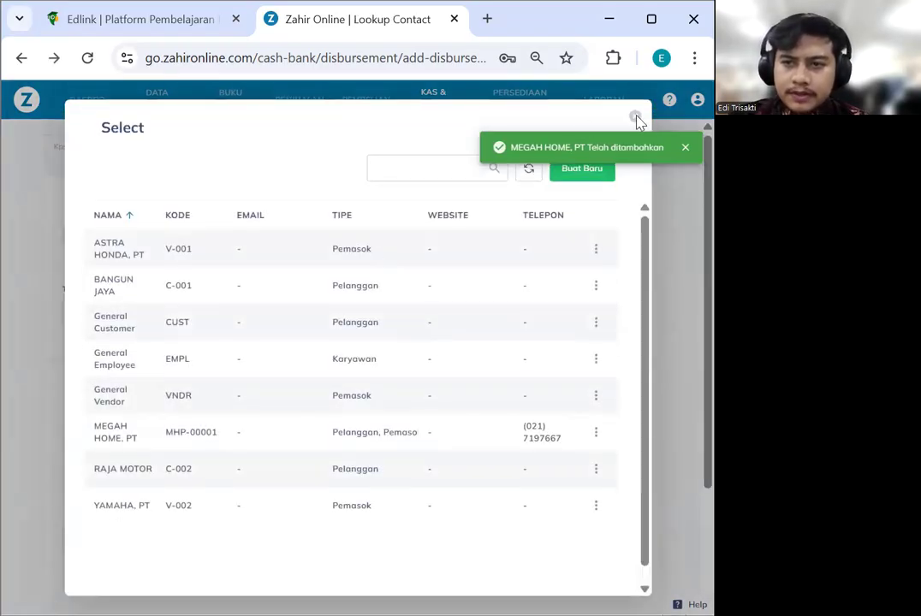
click(636, 119)
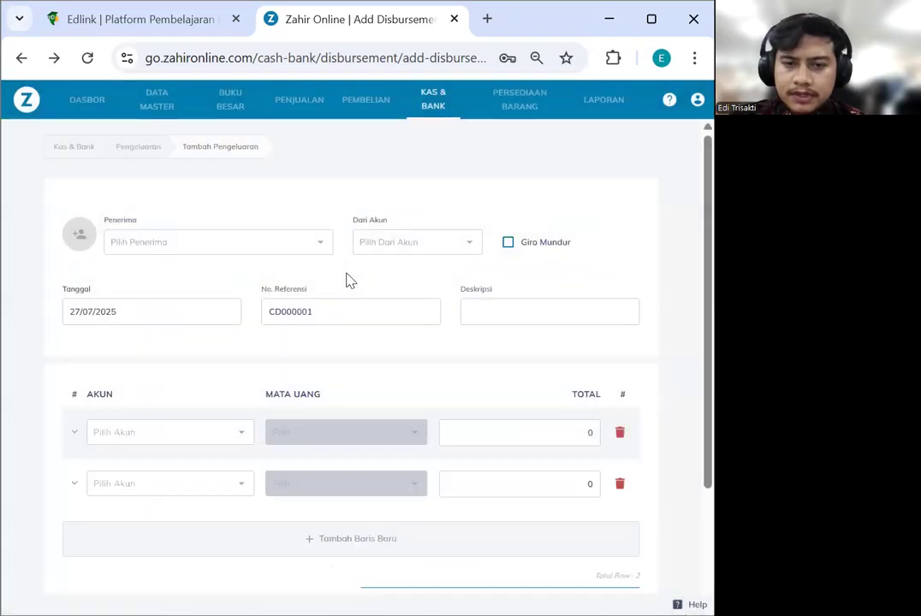
Choose MEGAH HOME, PT as the recipient and Kas - IDR as the paying account
click(176, 245)
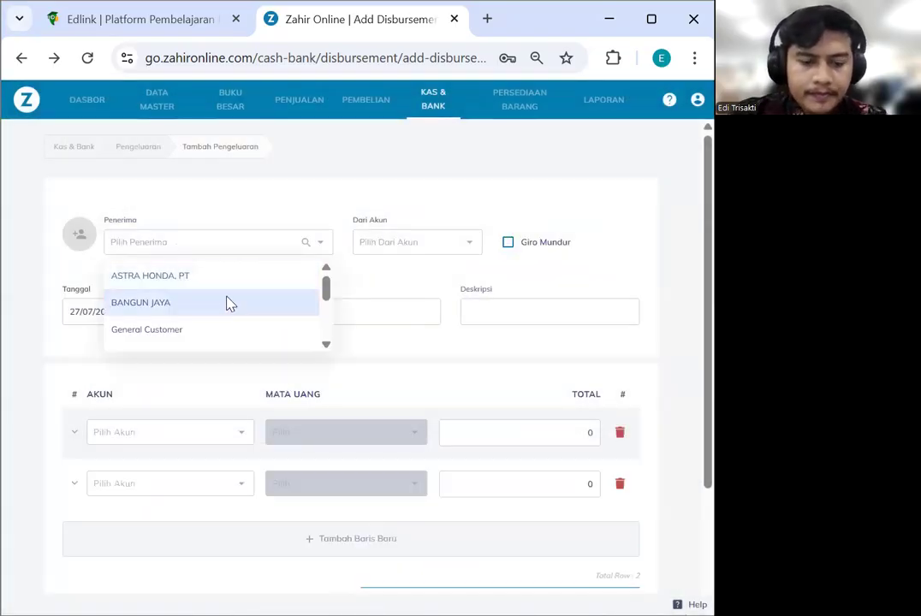
text(MEG)
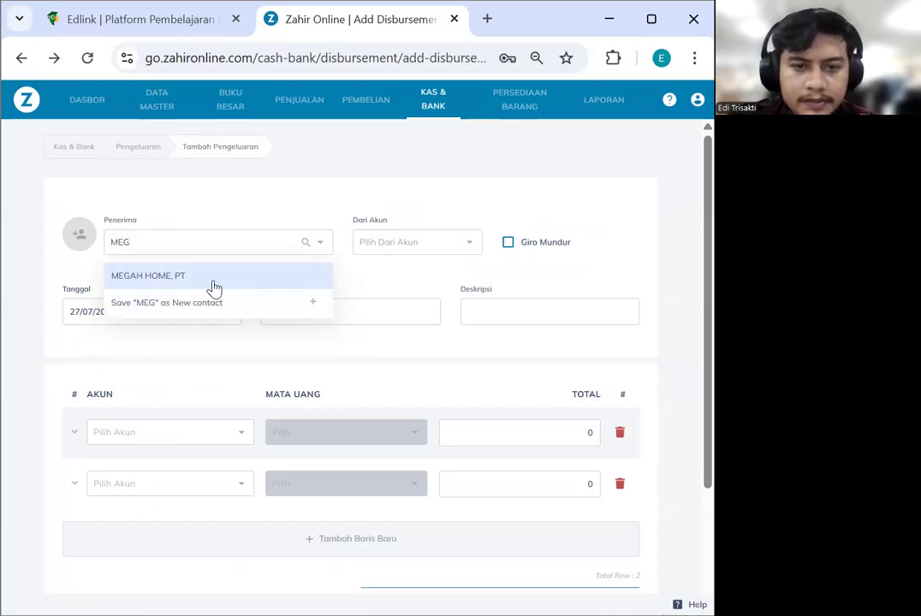
click(214, 283)
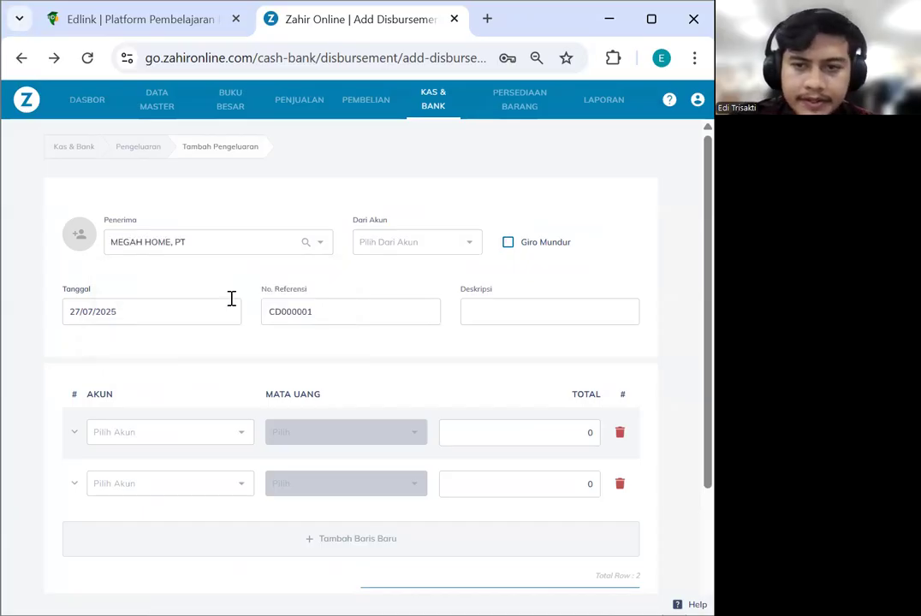
click(383, 253)
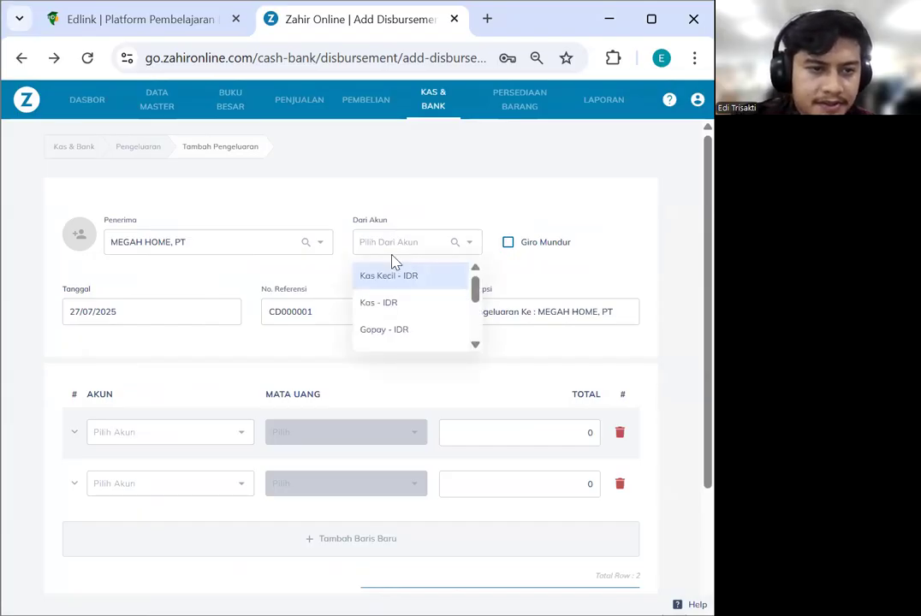
click(426, 308)
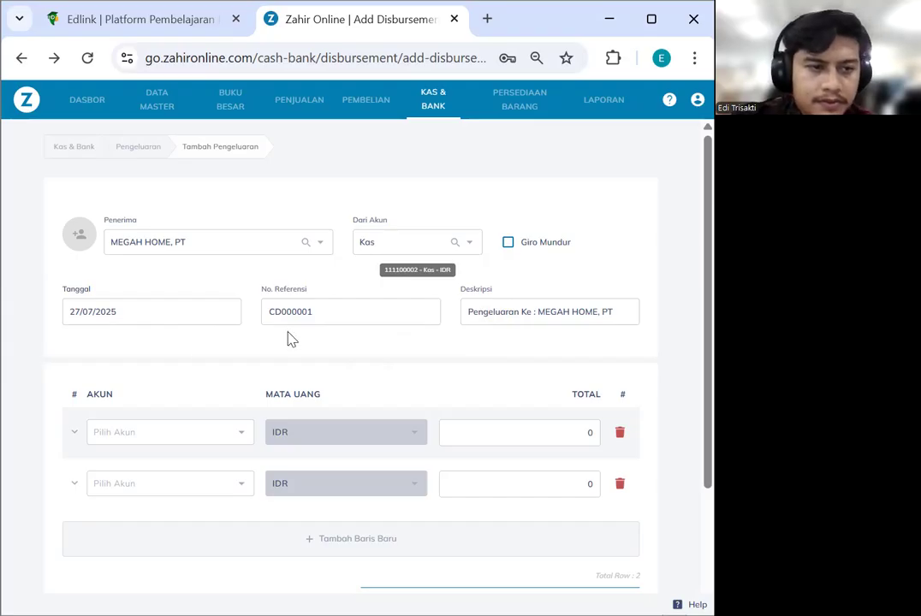
Set the disbursement date to 1 January 2023 via the date picker
click(162, 321)
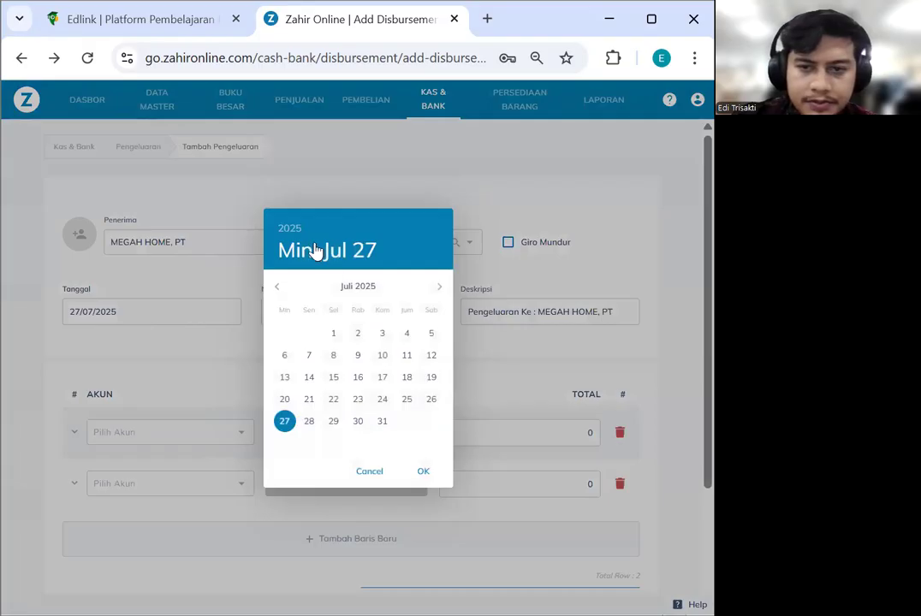
click(290, 228)
click(351, 307)
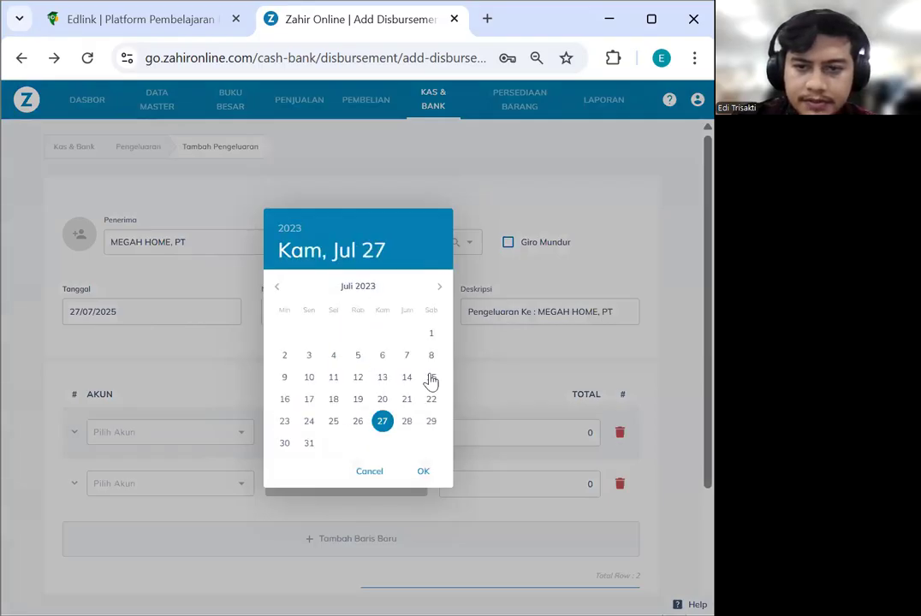
click(279, 291)
click(278, 291)
click(278, 291)
click(278, 291)
click(278, 291)
click(278, 291)
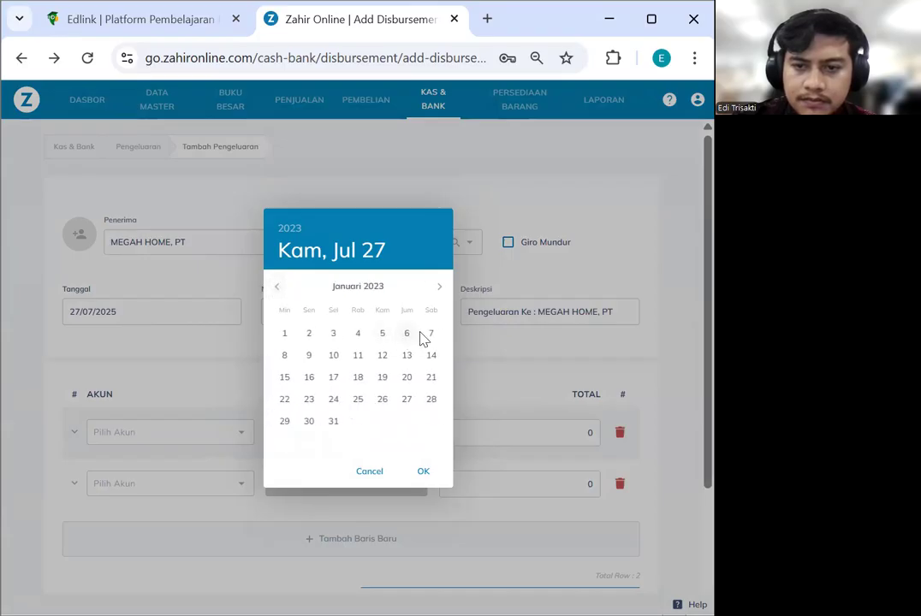
click(283, 336)
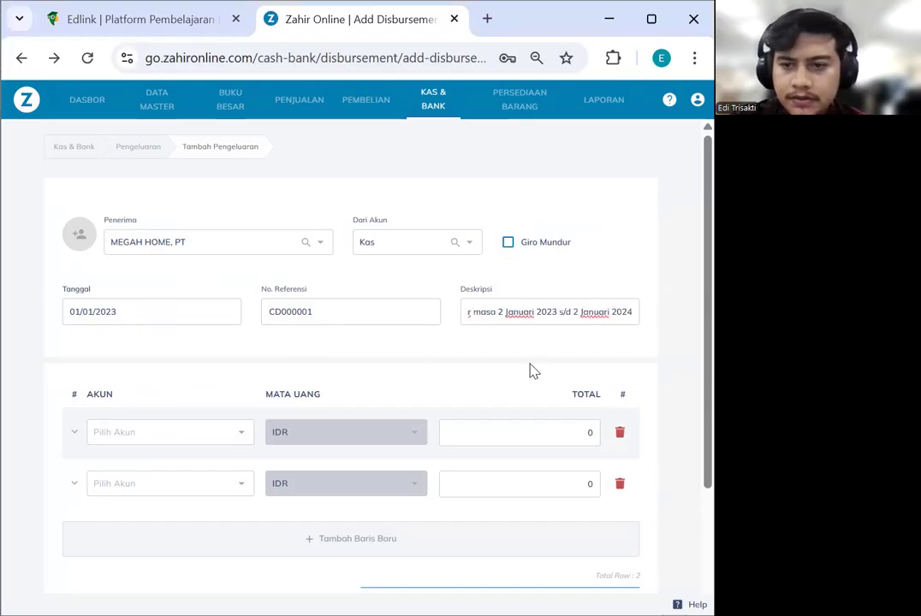
scroll(438, 378, down, 3)
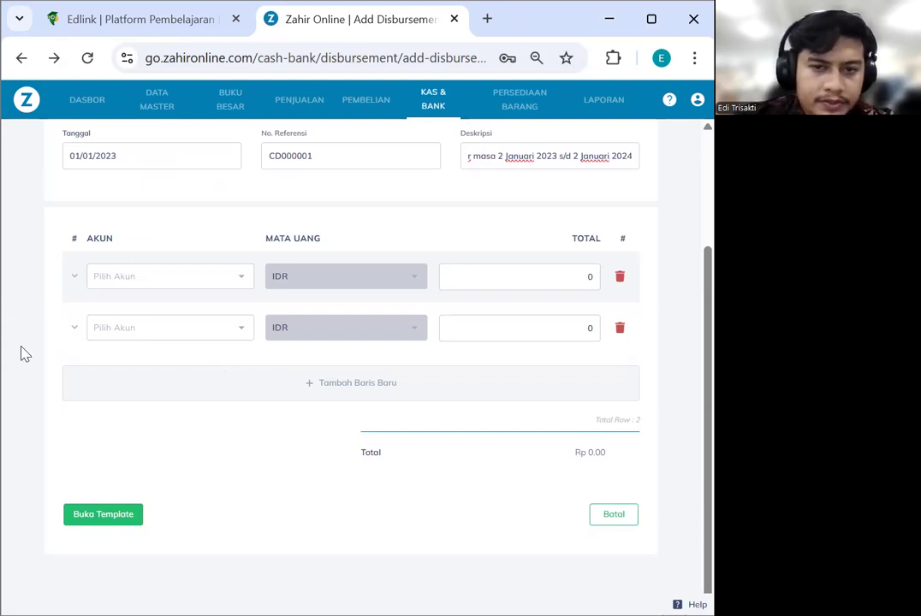
Charge the first line to 111100002 - Kas for Rp 24,000,000
scroll(279, 351, up, 1)
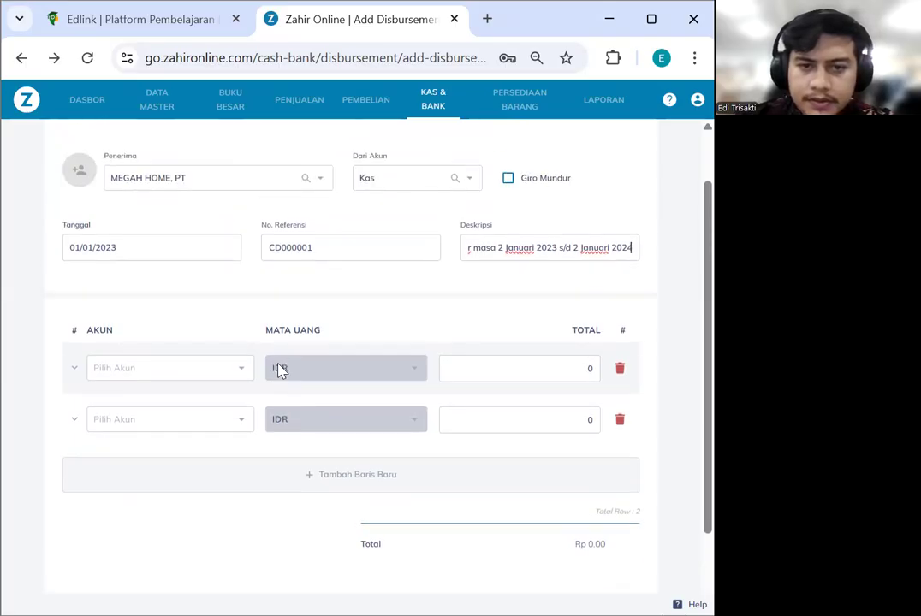
click(199, 373)
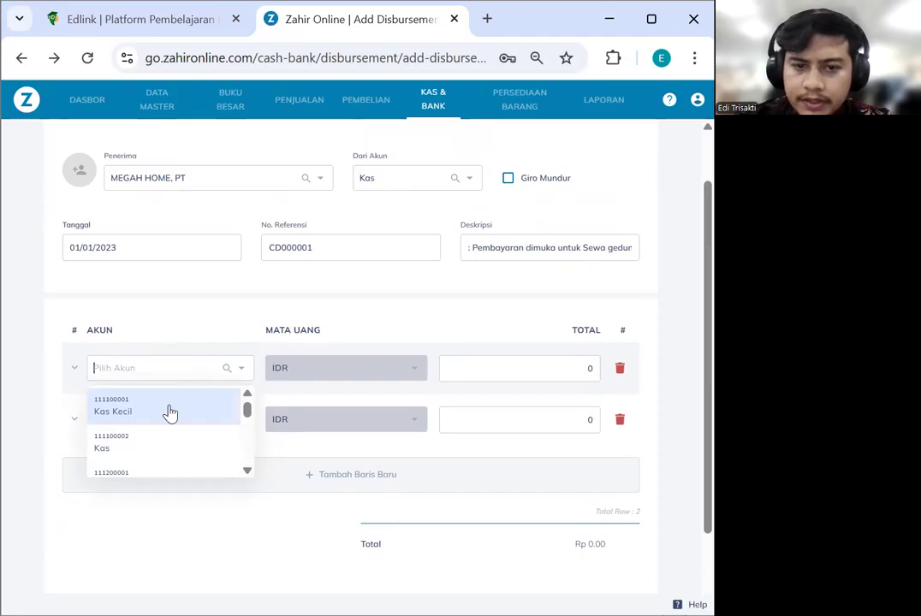
click(163, 443)
click(505, 368)
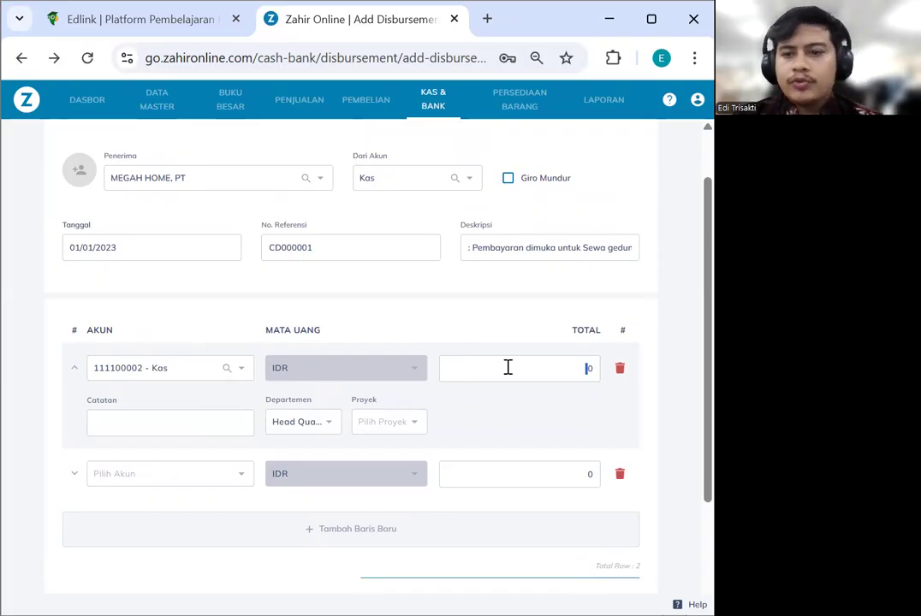
text(24,)
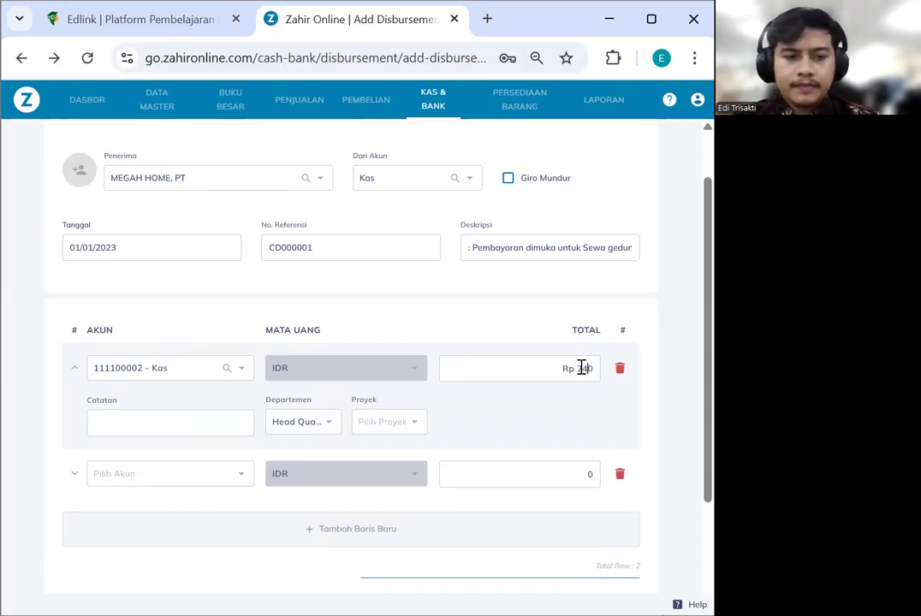
text(000,00)
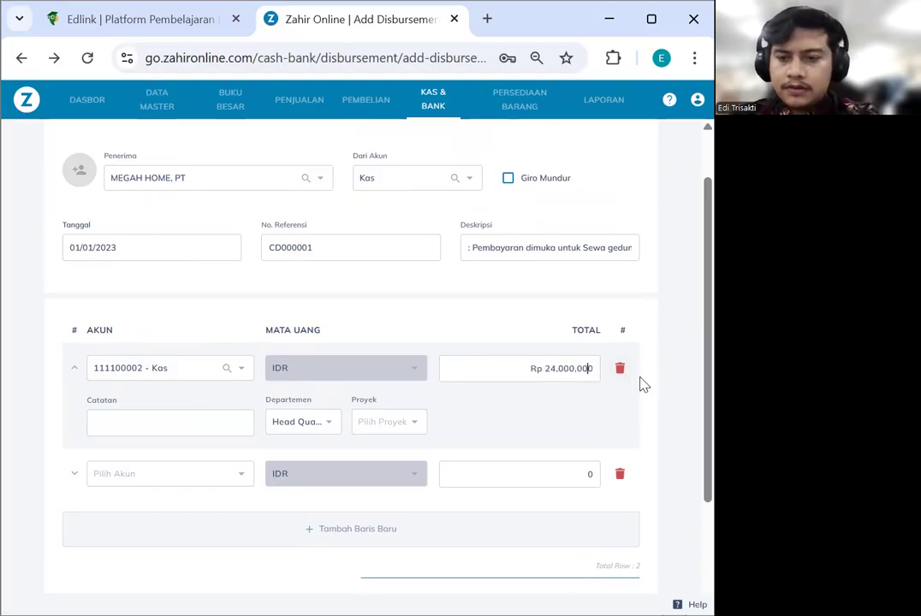
Try saving the disbursement; it is refused with 'Akun id telah di gunakan'
scroll(452, 477, down, 1)
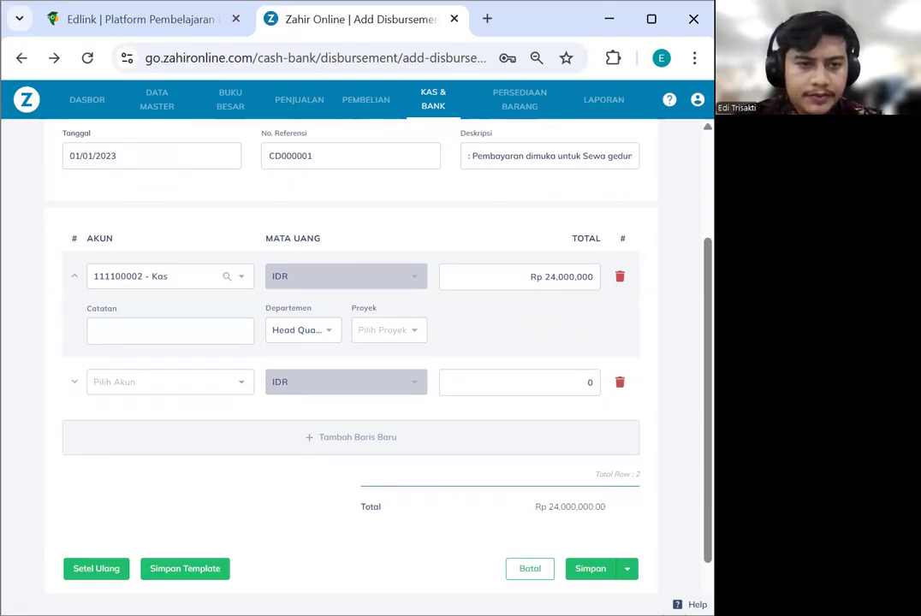
scroll(207, 360, up, 1)
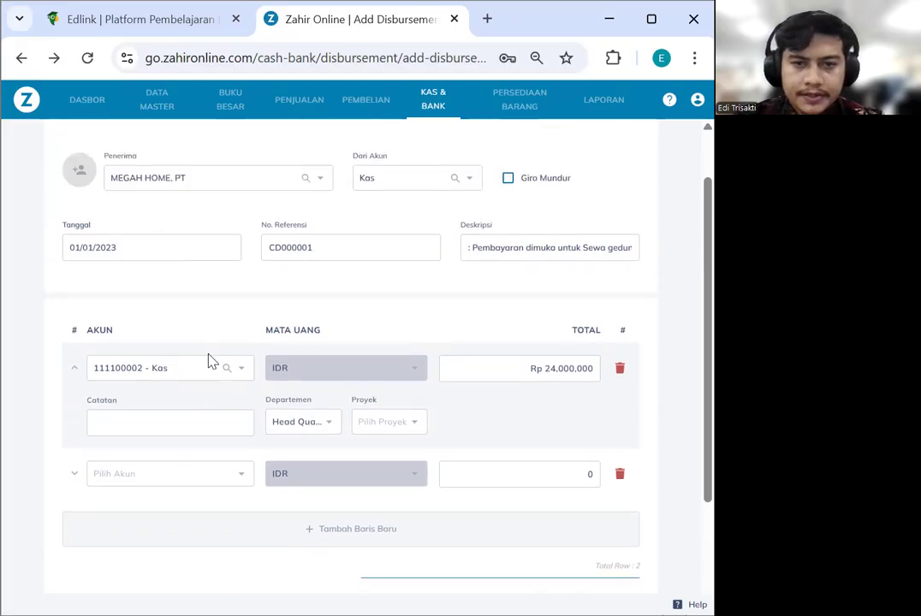
scroll(211, 361, up, 1)
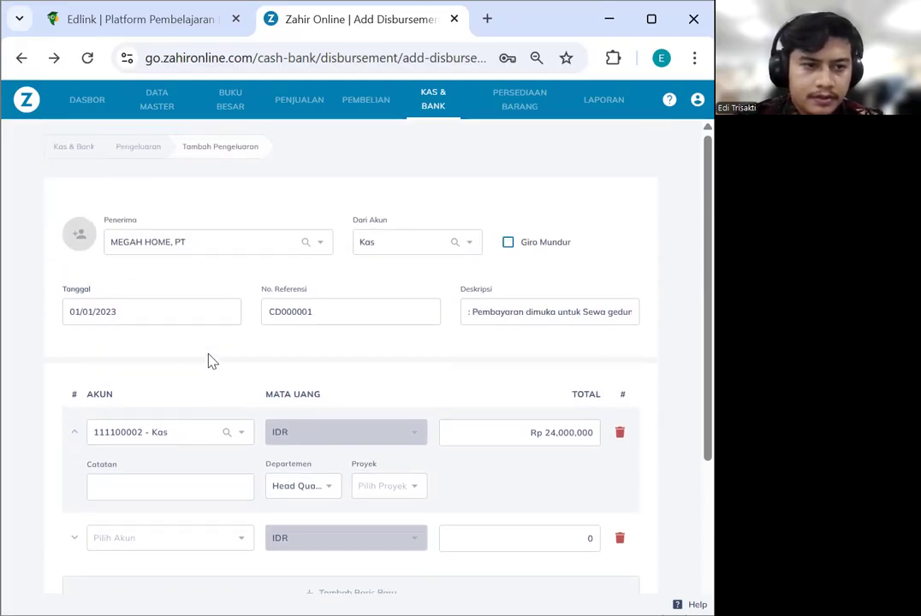
scroll(214, 360, down, 3)
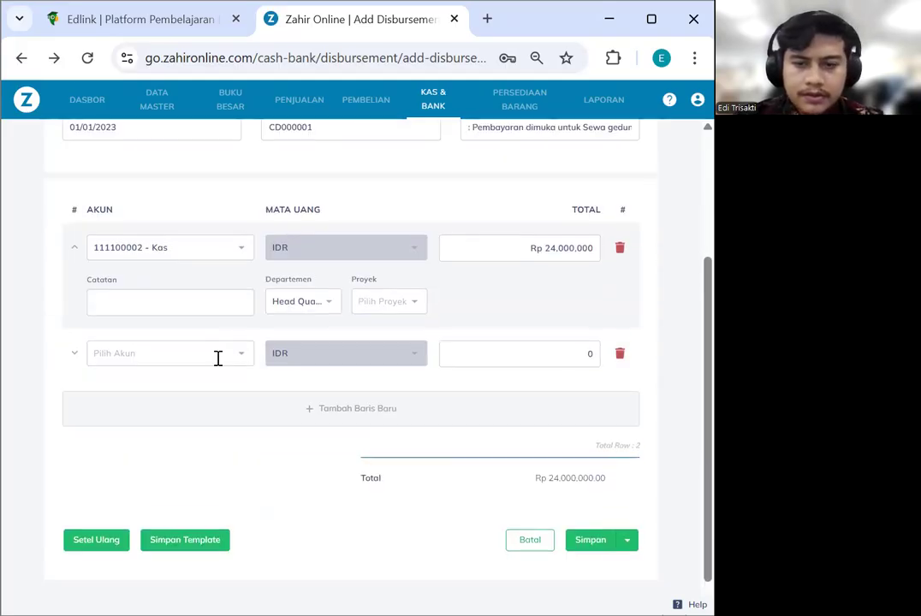
click(589, 513)
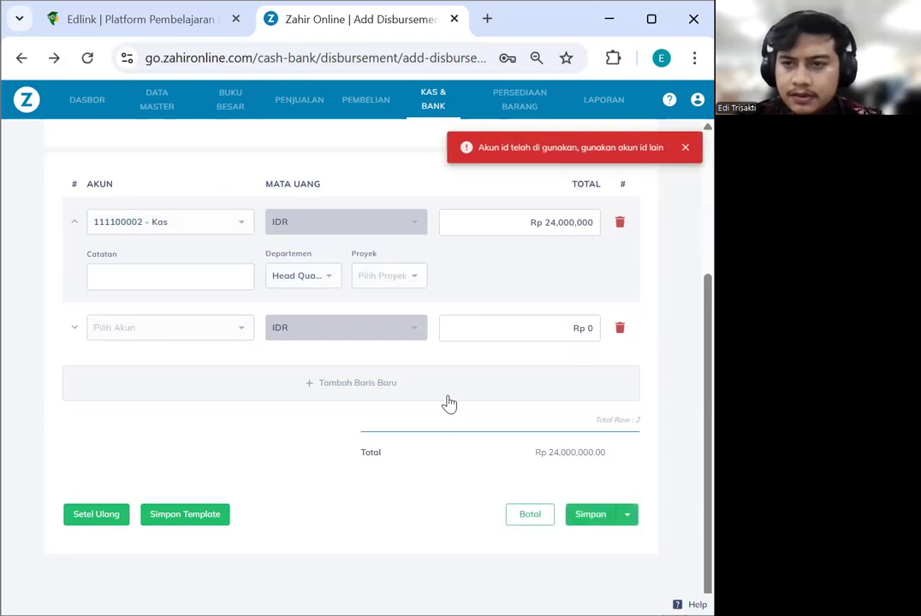
scroll(448, 403, up, 1)
scroll(286, 342, up, 2)
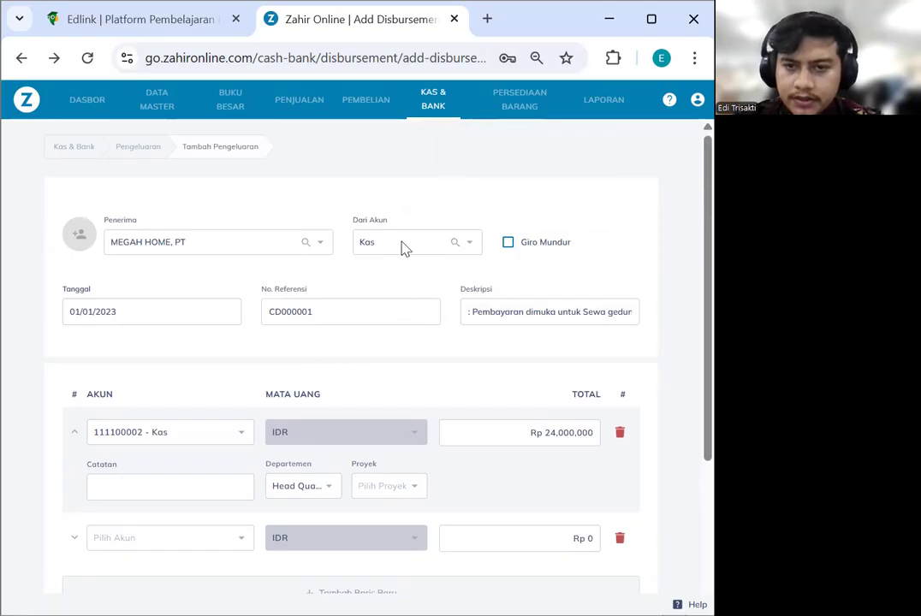
click(220, 435)
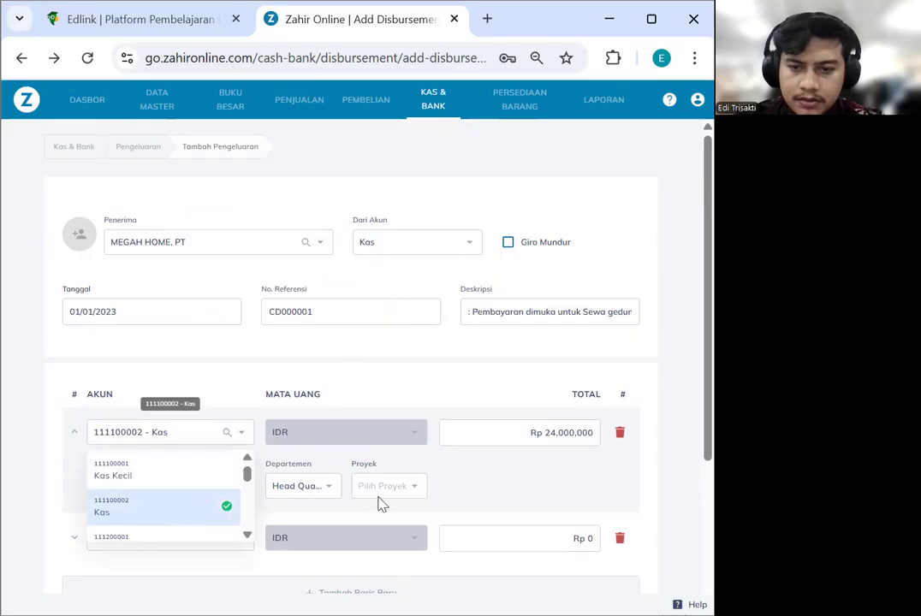
click(538, 485)
scroll(538, 485, down, 3)
click(595, 515)
scroll(492, 341, up, 3)
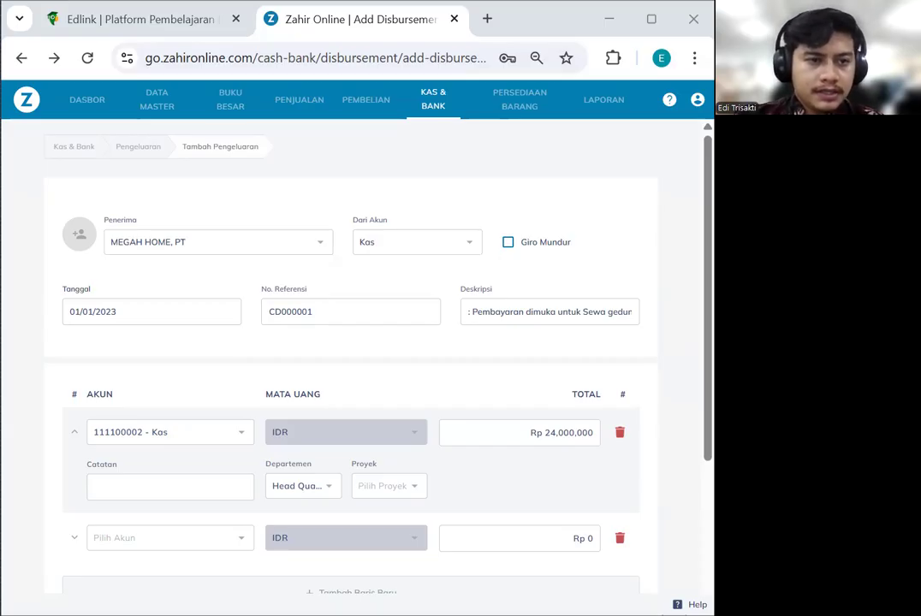
Pay the disbursement from the BCA account
click(407, 248)
text(BCA)
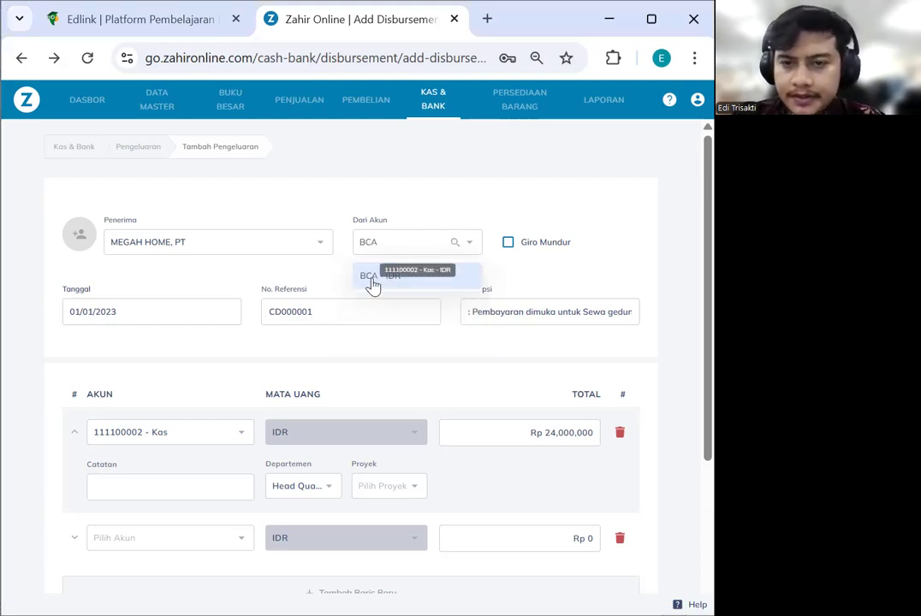
click(371, 282)
scroll(272, 368, down, 1)
scroll(272, 368, down, 1)
Set the first line's account to BCA
click(200, 345)
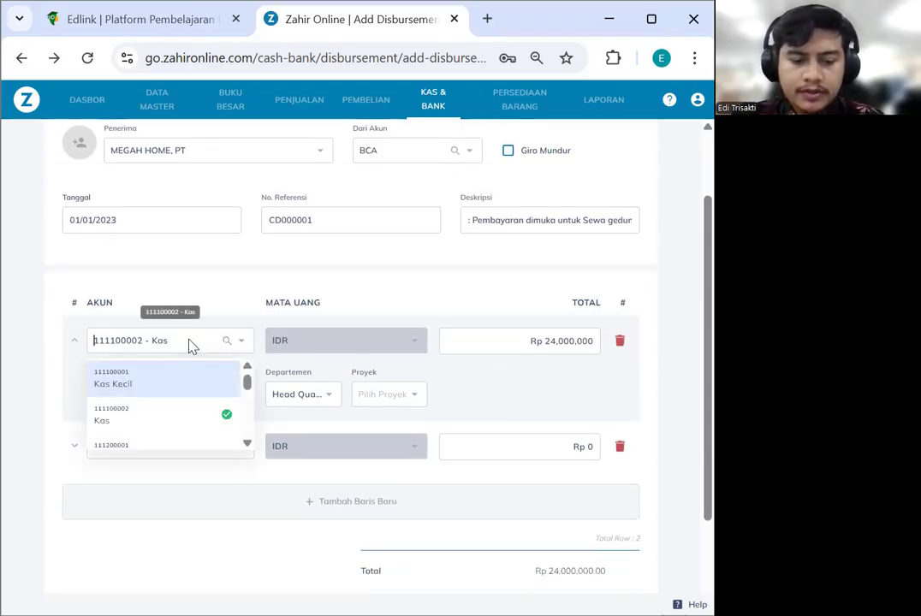
text(BCA)
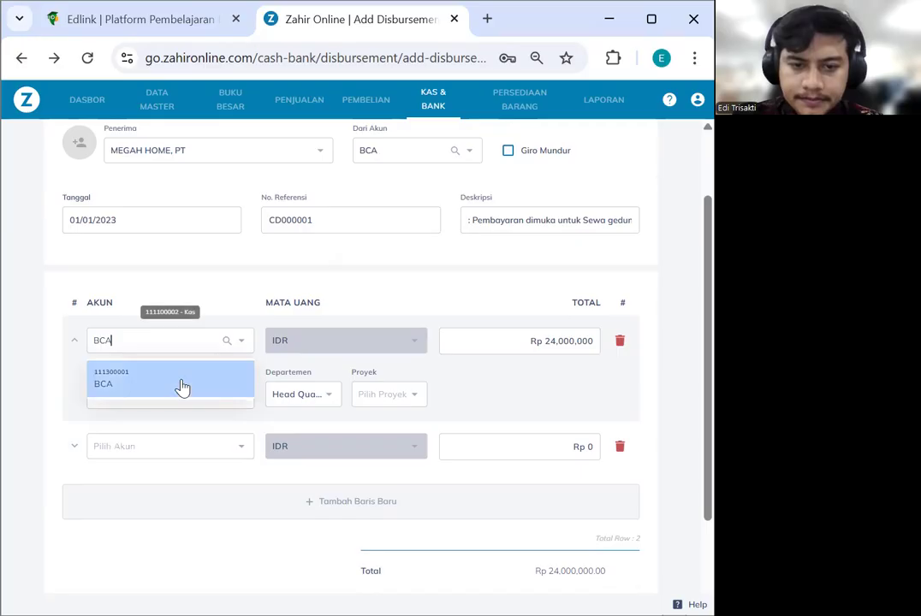
click(182, 387)
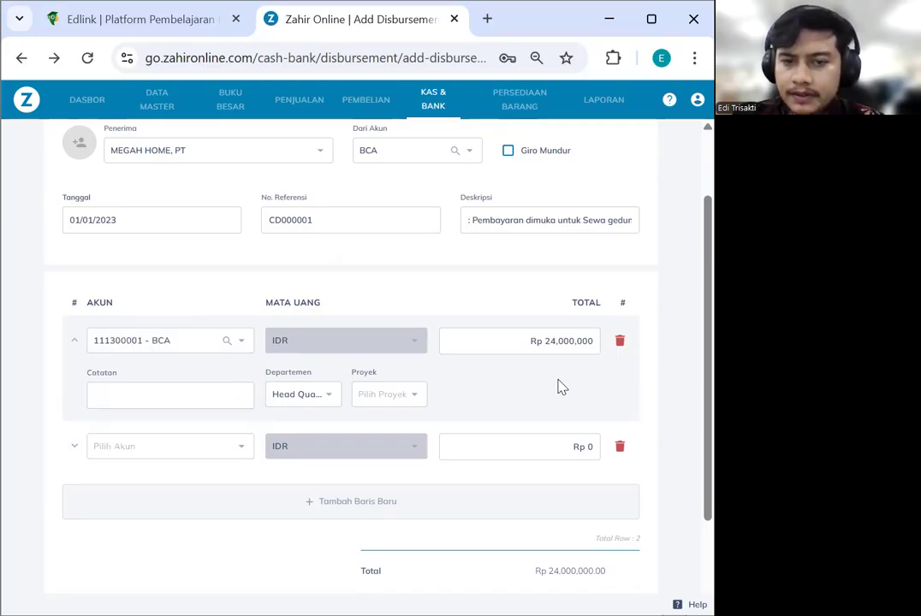
scroll(558, 385, down, 2)
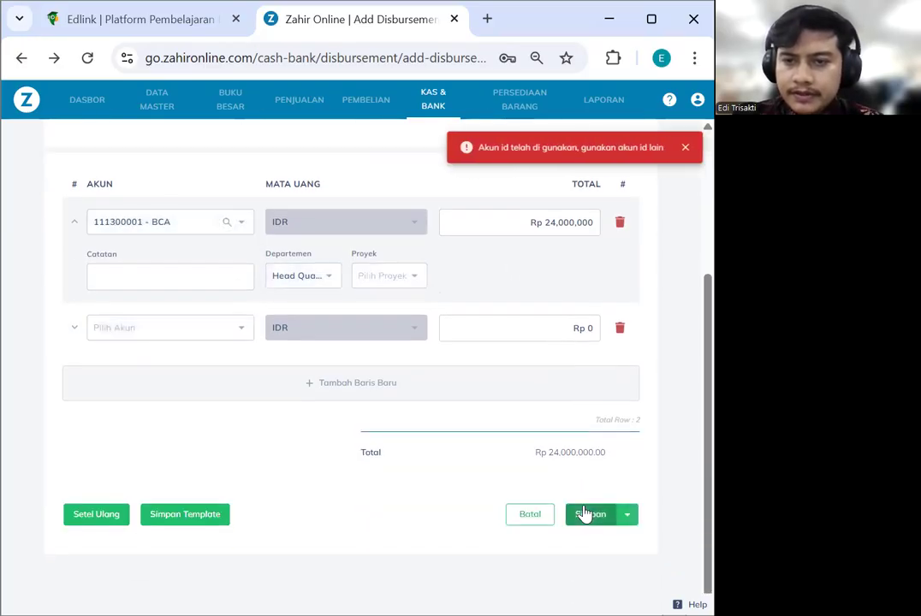
scroll(559, 390, up, 3)
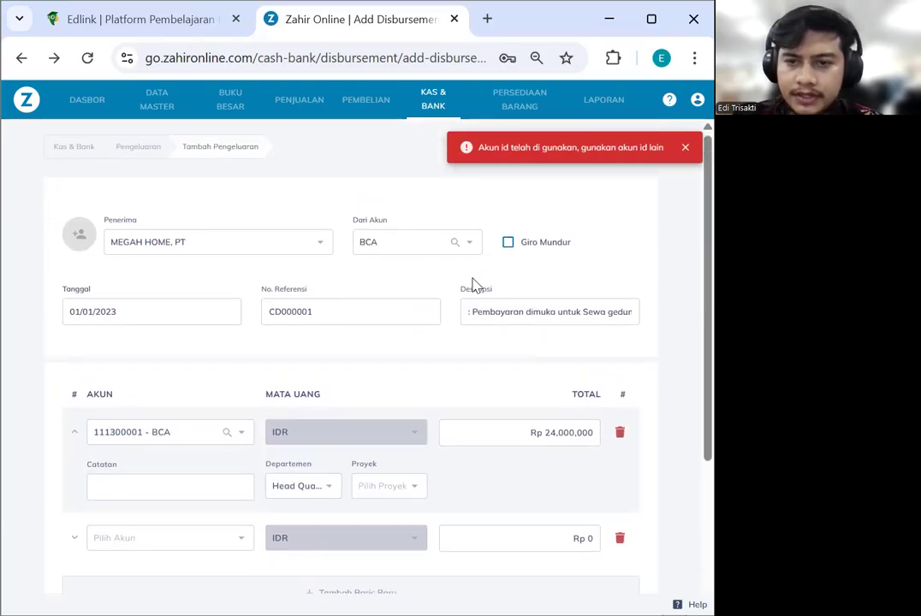
click(369, 318)
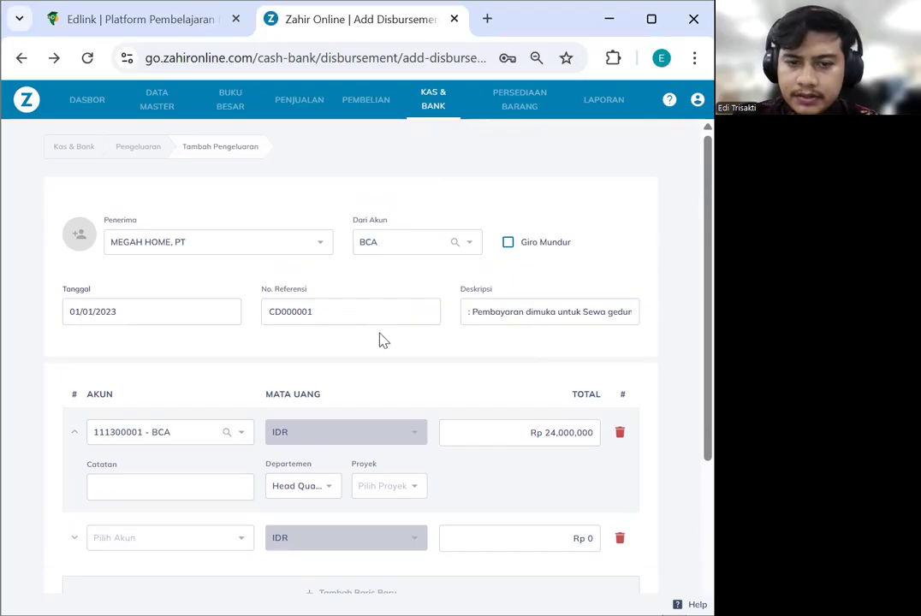
scroll(368, 351, down, 1)
scroll(468, 377, down, 1)
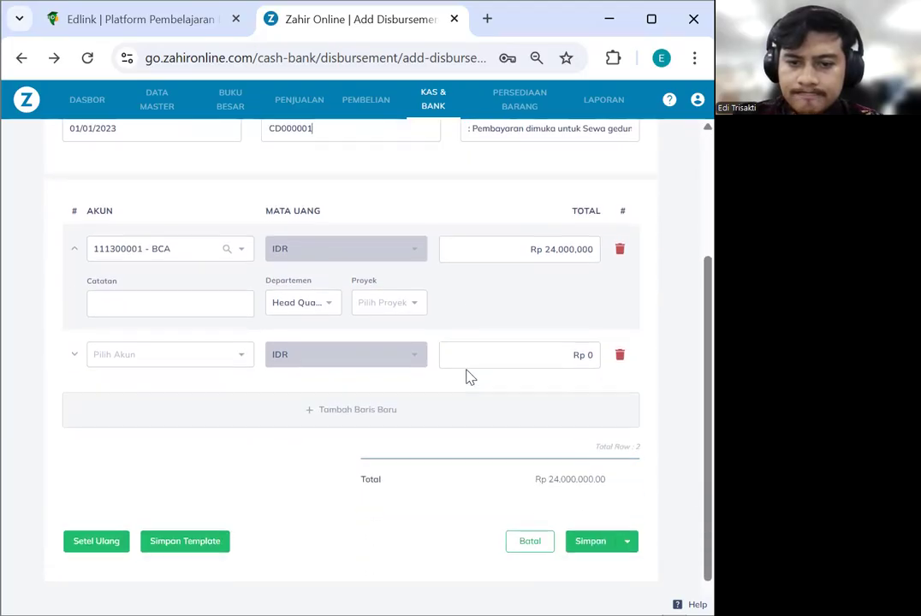
scroll(463, 364, up, 3)
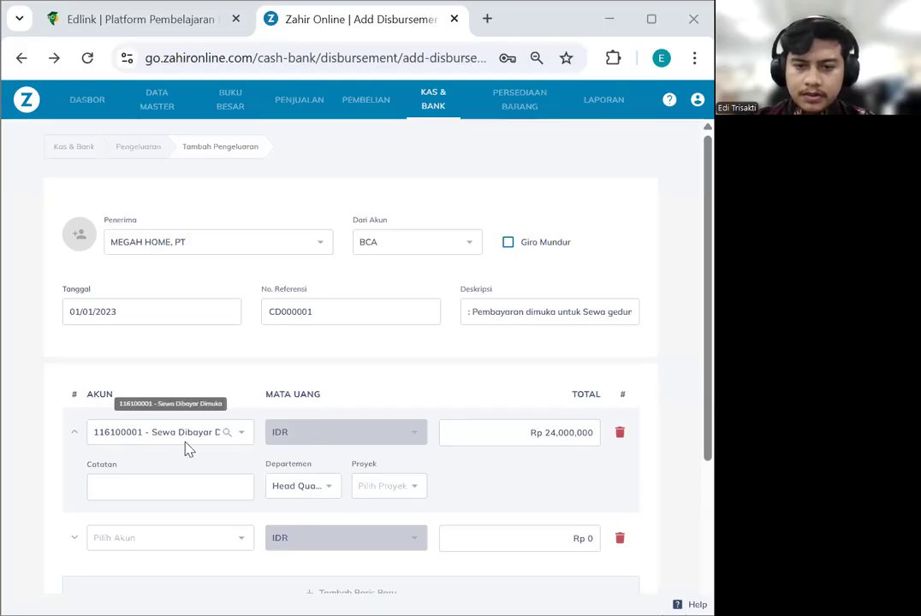
Change the first line's account to 116100001 - Sewa Dibayar Dimuka
click(185, 435)
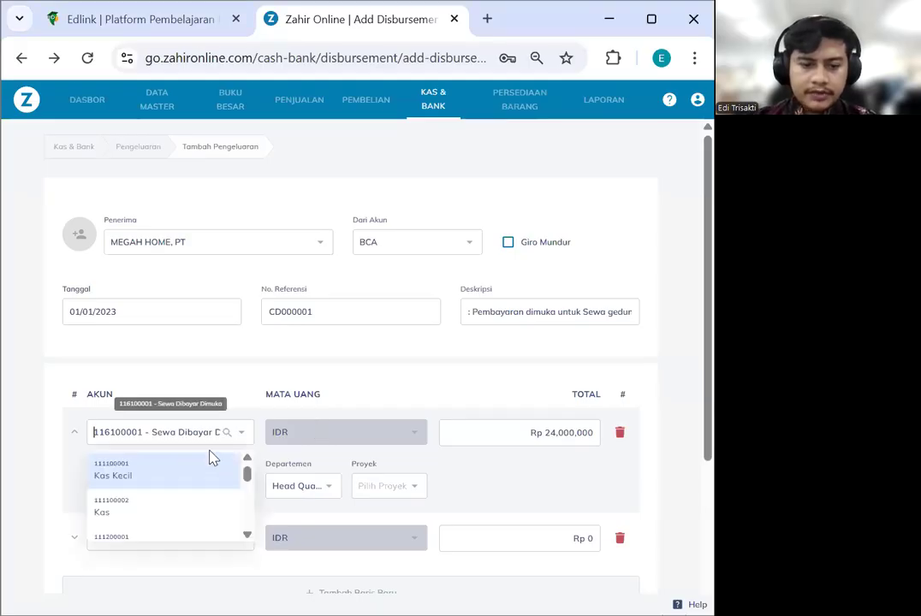
text(SEWWA)
key(BackSpace)
key(BackSpace)
text(A DIBAY)
click(206, 469)
Save disbursement CD000001 and go to the Purchases area
scroll(608, 469, down, 3)
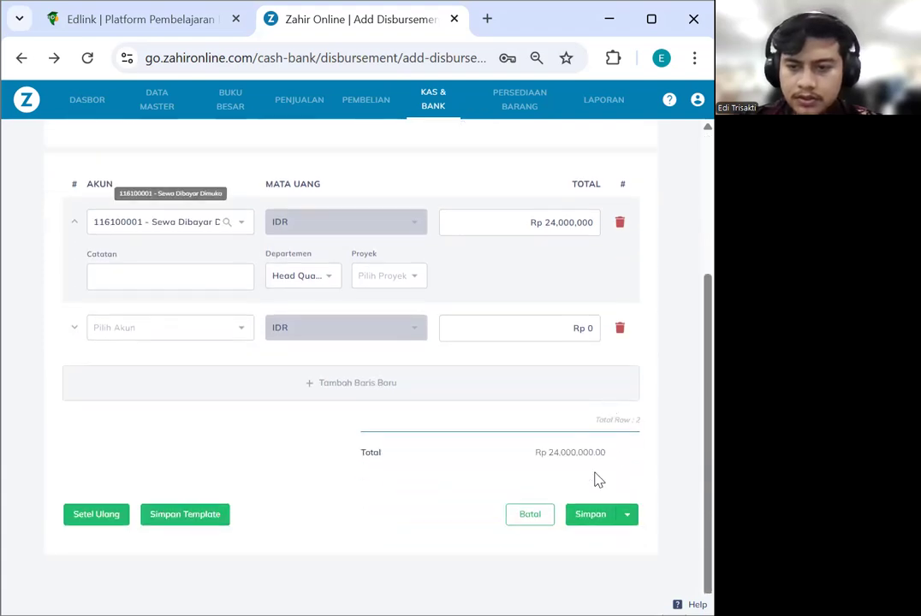
click(596, 516)
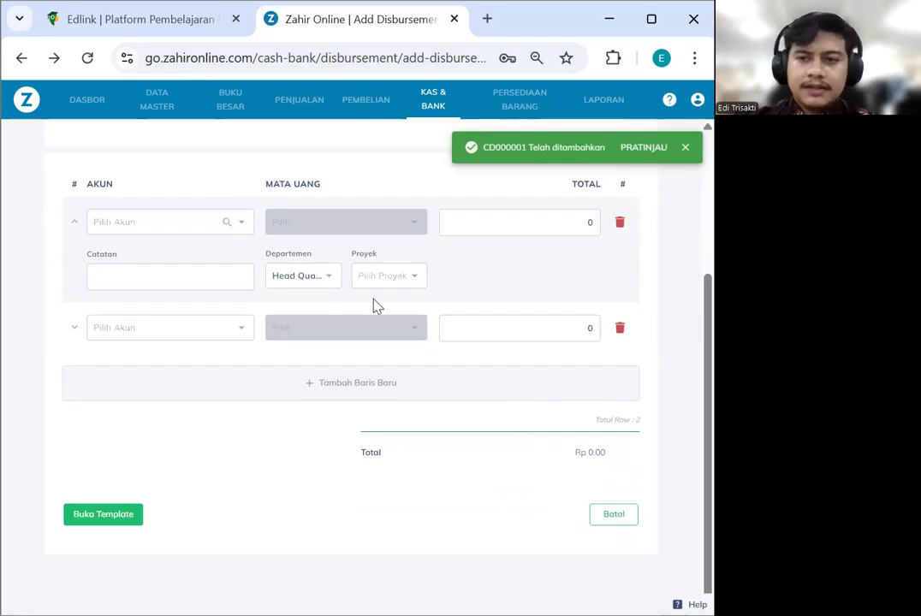
scroll(377, 306, up, 3)
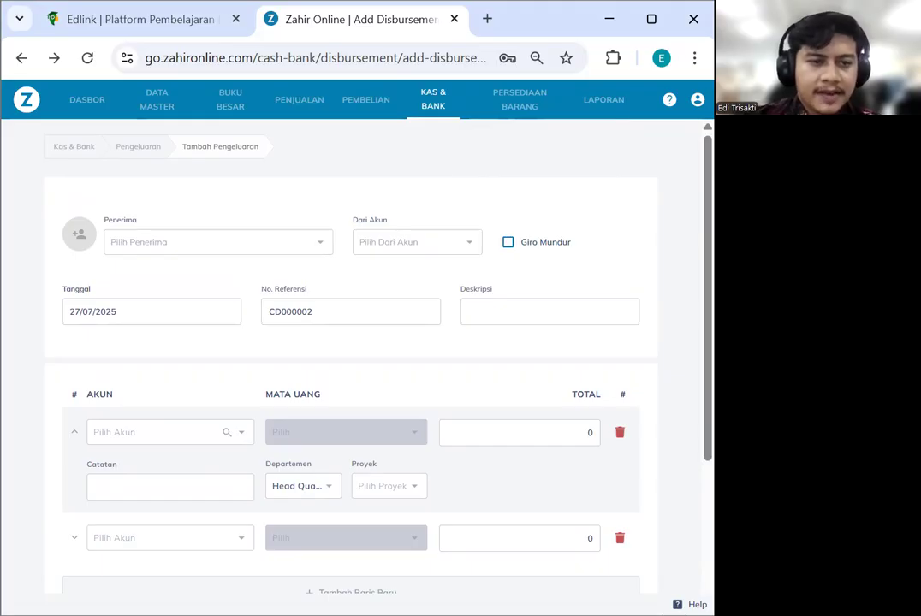
click(382, 102)
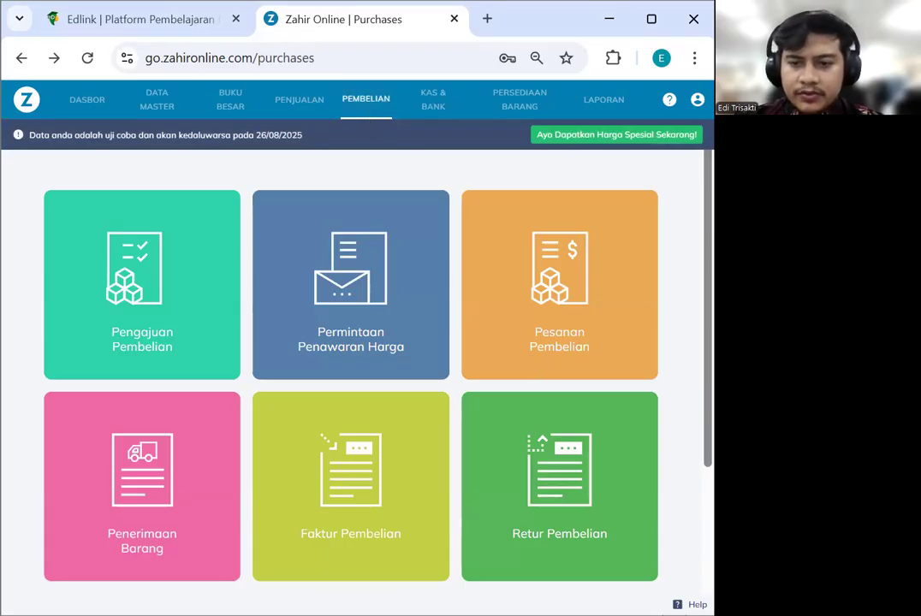
Start new purchase invoice PJ000001 and open the full Pilih Pemasok supplier list
scroll(504, 368, down, 2)
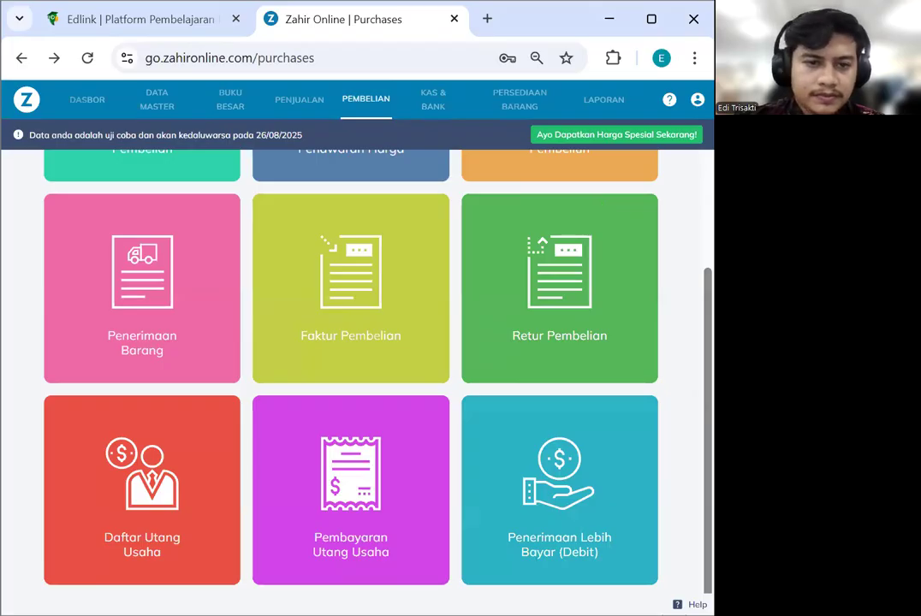
click(54, 58)
click(211, 236)
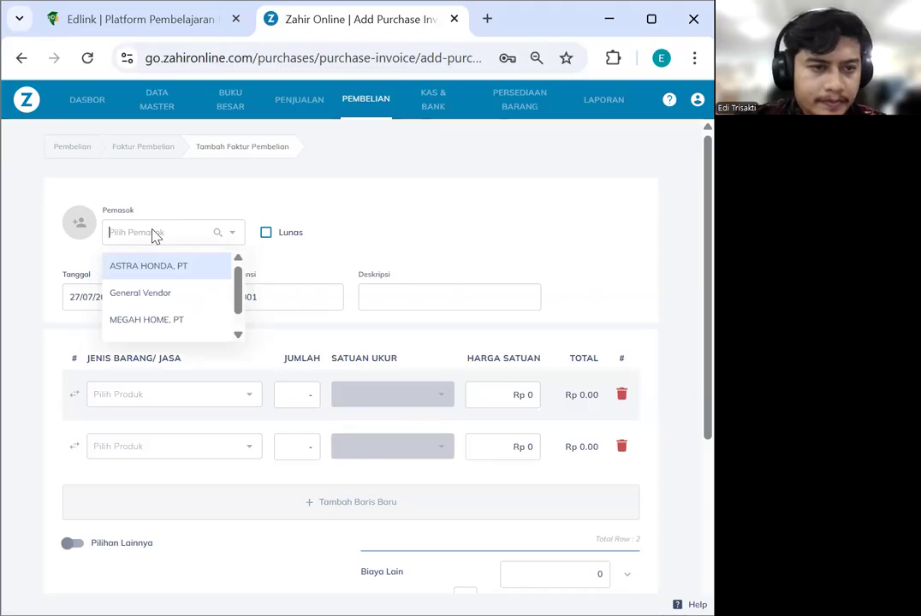
scroll(182, 304, down, 1)
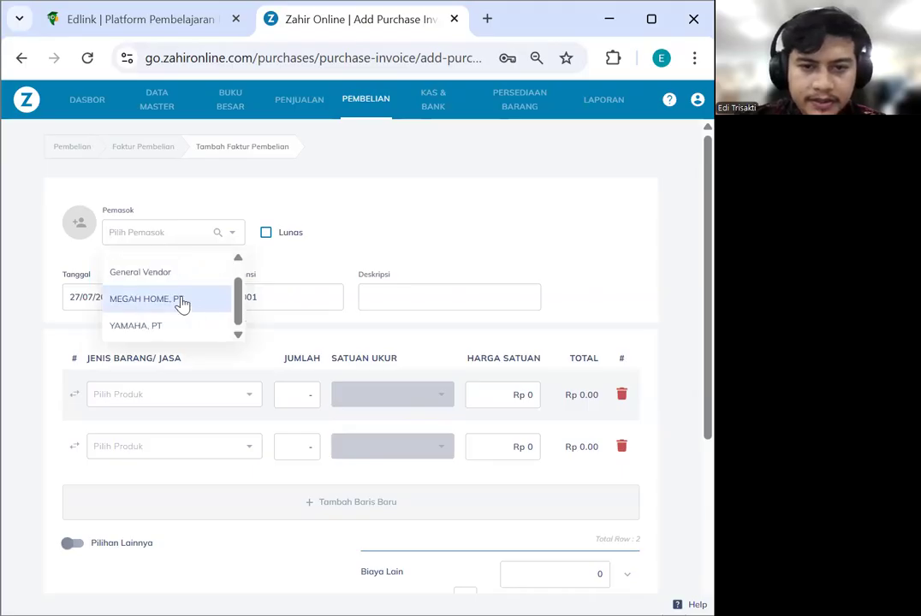
scroll(182, 304, up, 1)
click(218, 233)
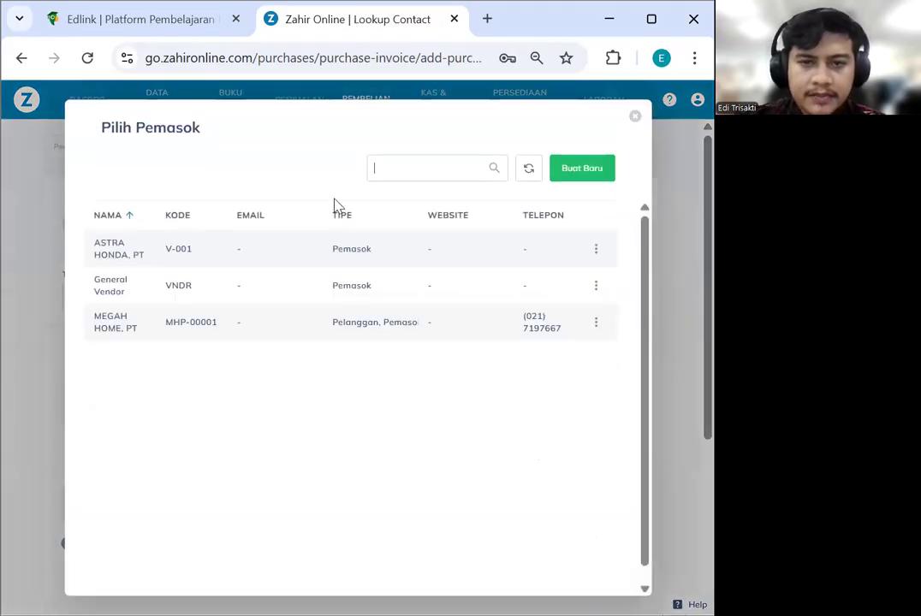
Create contact ELECTRONIC SOLUTION, PT with only the Pemasok role ticked, and save it
click(571, 177)
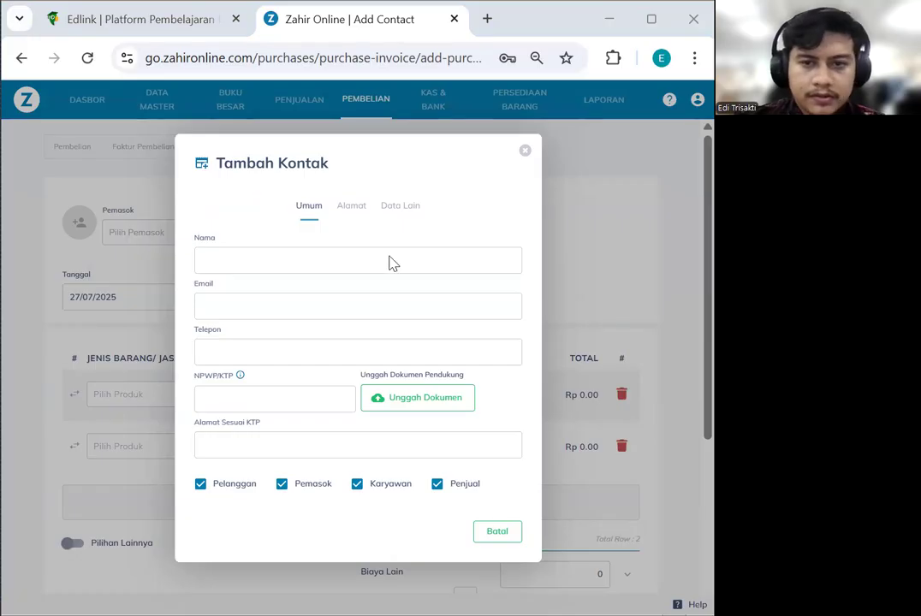
click(524, 154)
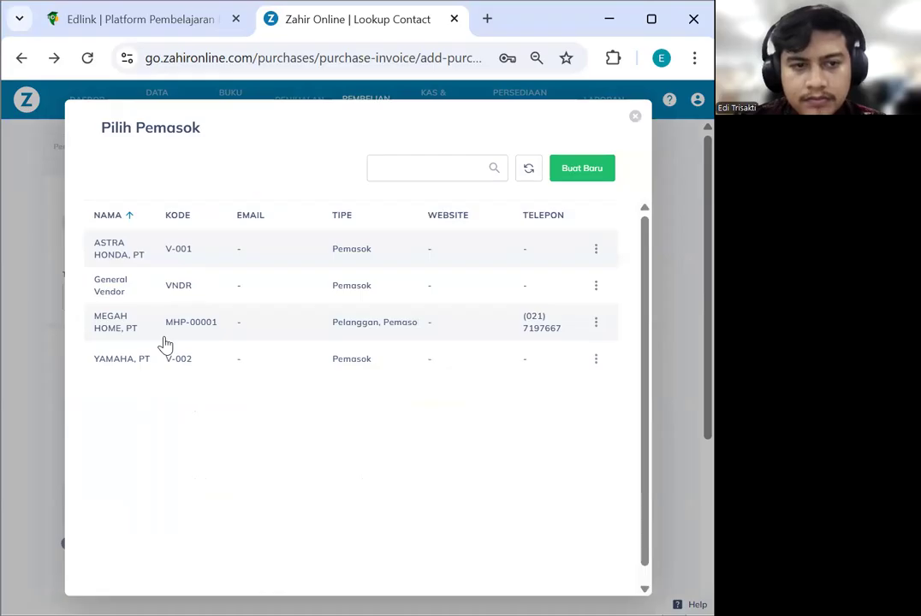
click(579, 170)
text(ELECTRONIC SOLUTION, PT)
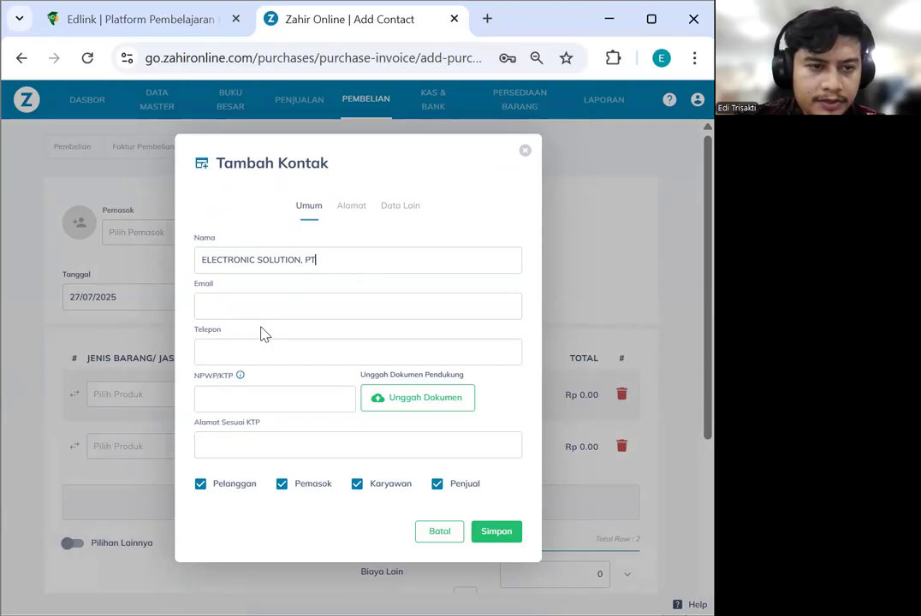
click(351, 207)
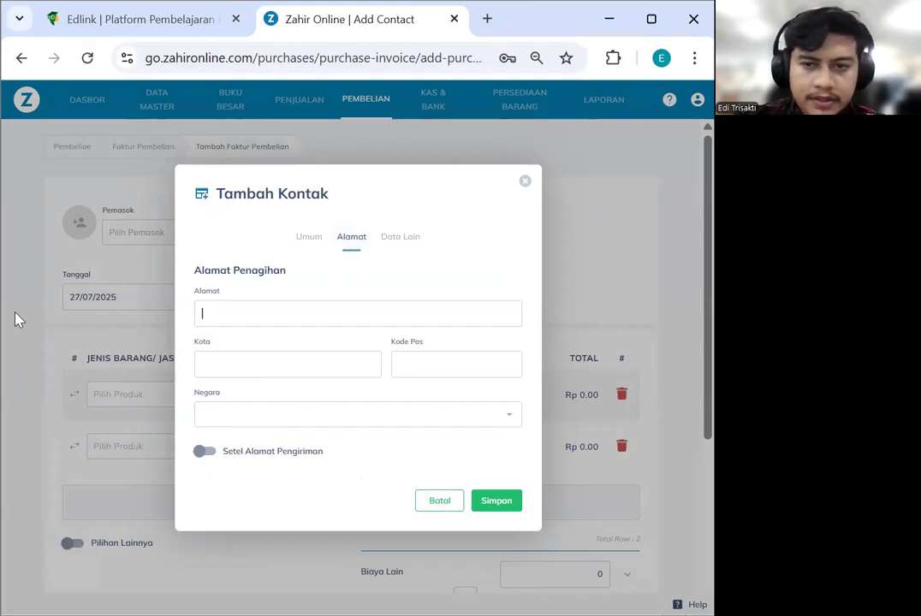
click(308, 236)
click(200, 486)
click(363, 488)
click(437, 484)
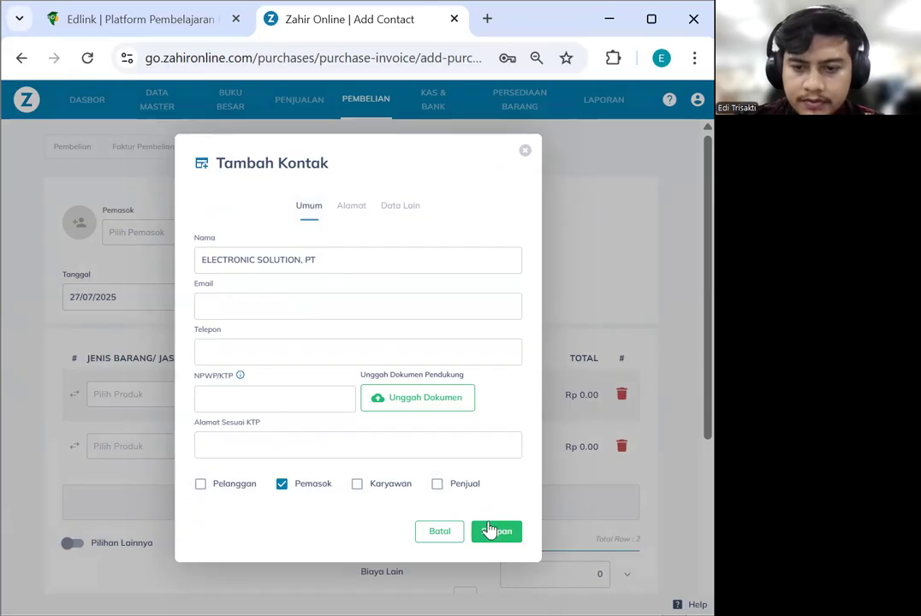
click(492, 532)
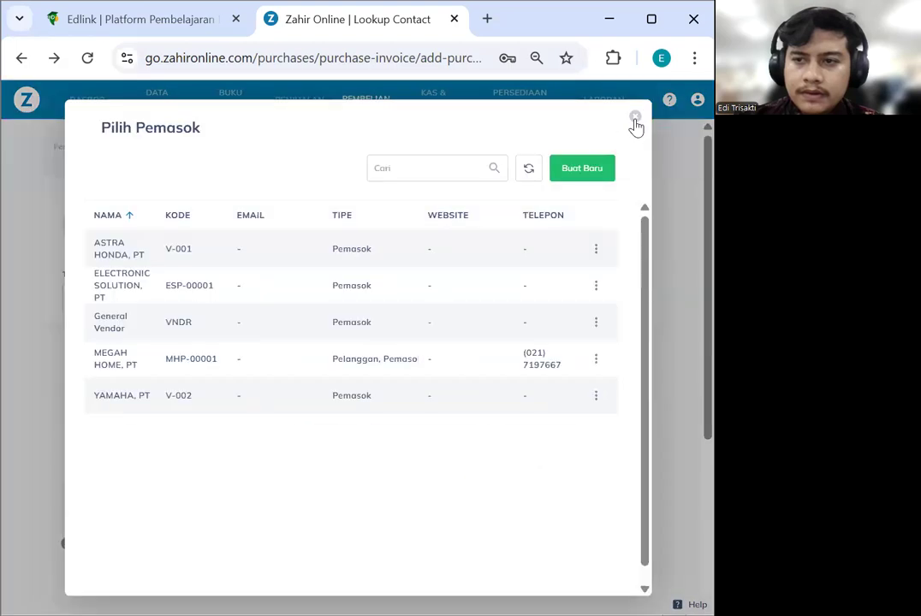
Choose ELECTRONIC SOLUTION, PT as the invoice supplier
click(635, 121)
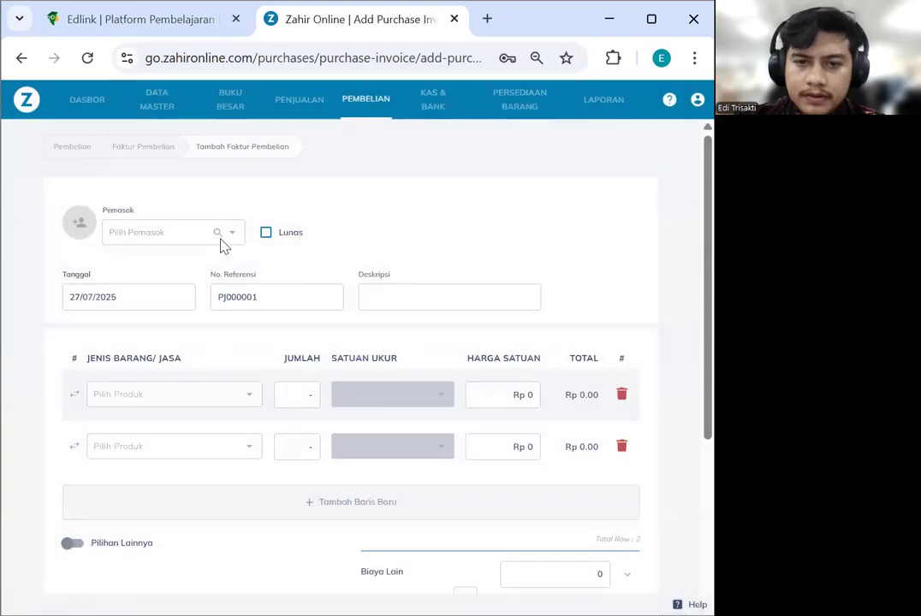
click(219, 237)
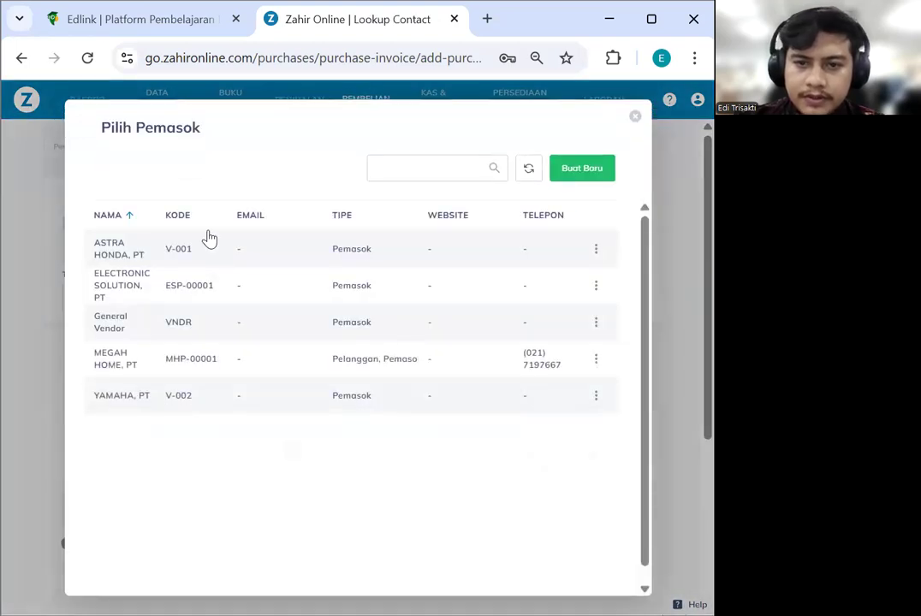
click(193, 286)
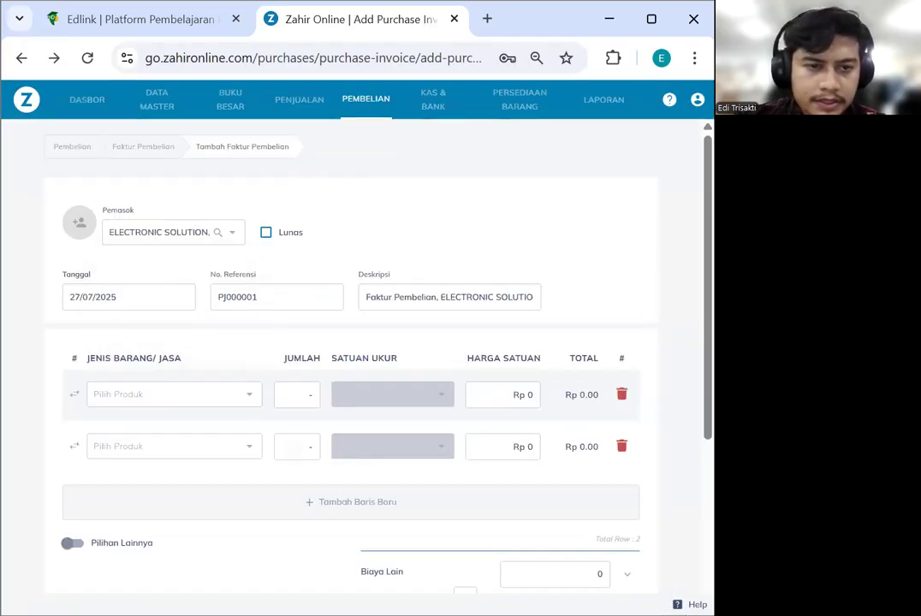
Set the invoice date to 2 January 2023
click(101, 293)
click(290, 227)
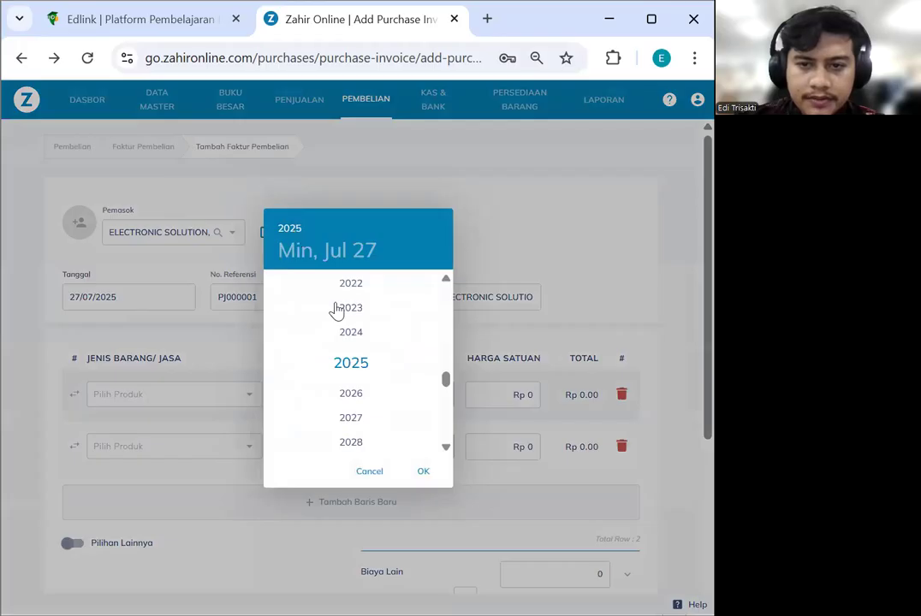
click(346, 307)
click(274, 287)
click(275, 288)
click(275, 288)
click(275, 288)
click(275, 288)
click(275, 288)
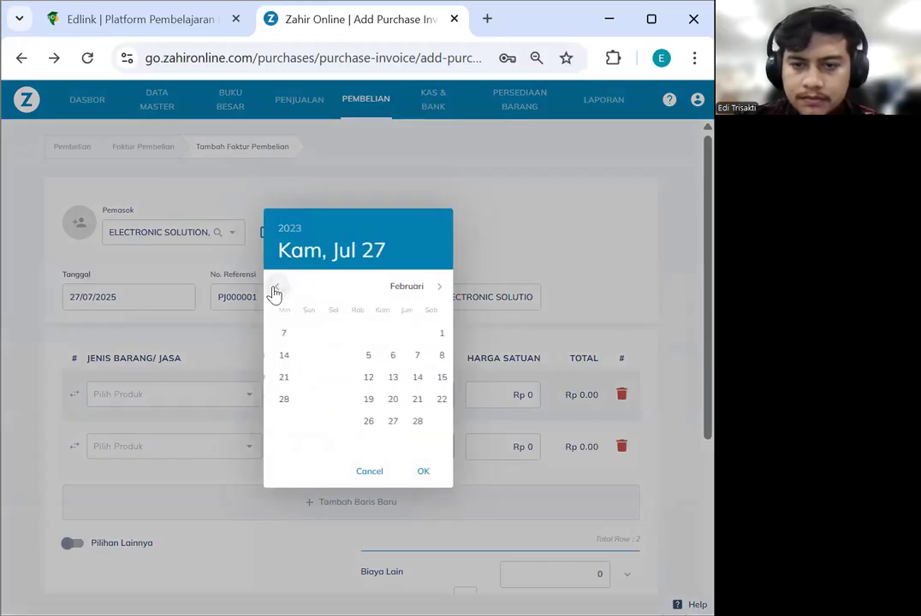
click(309, 333)
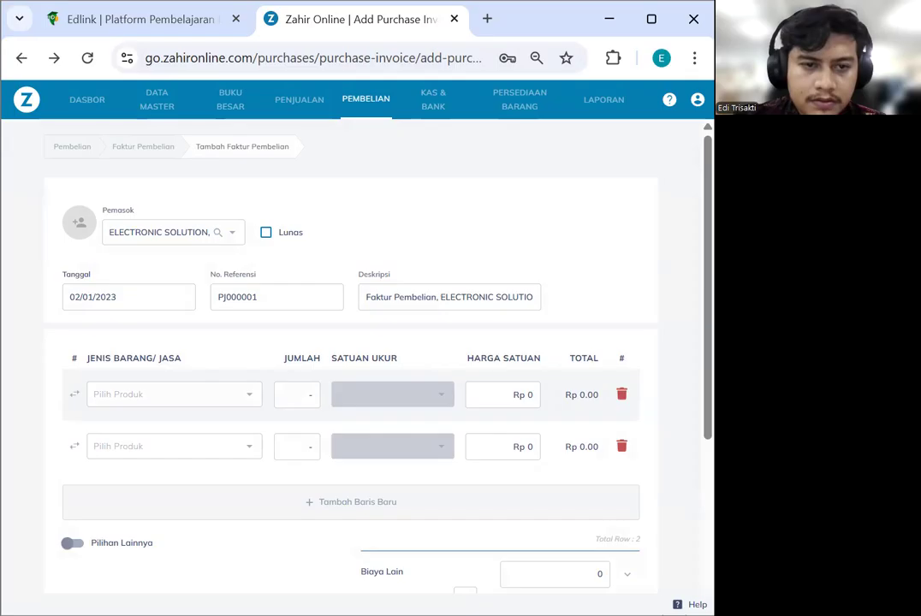
Replace the reference number with 00000001
double_click(272, 292)
text(00000001)
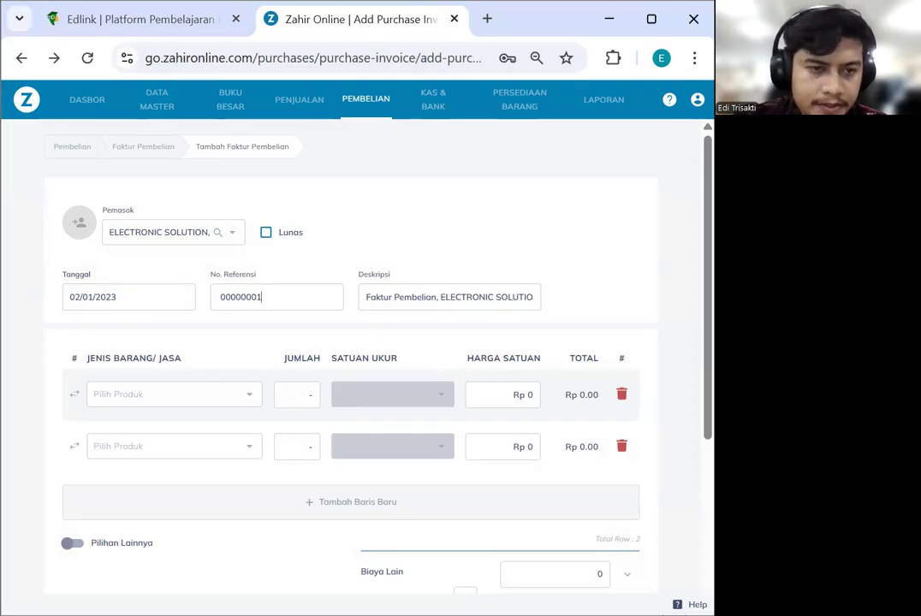
click(419, 300)
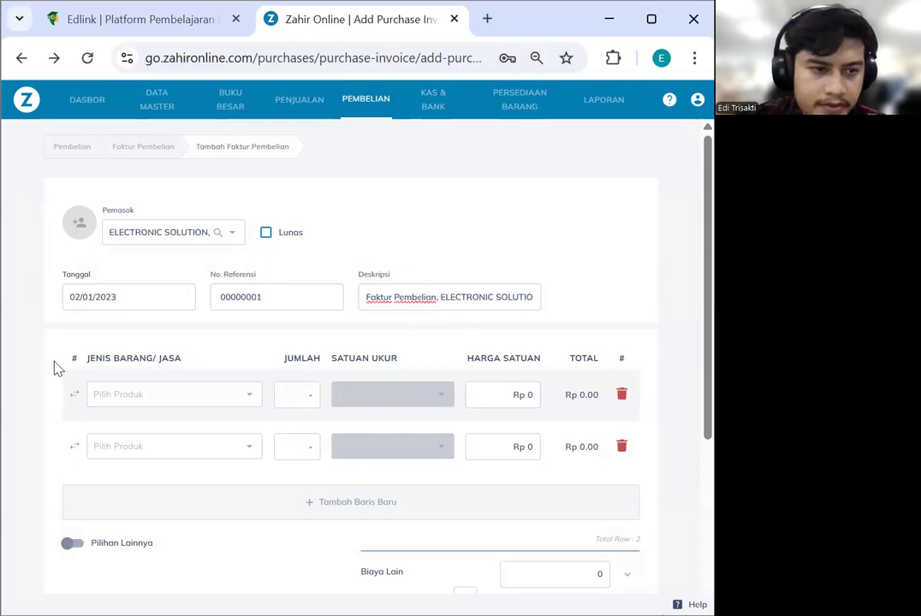
scroll(368, 411, down, 1)
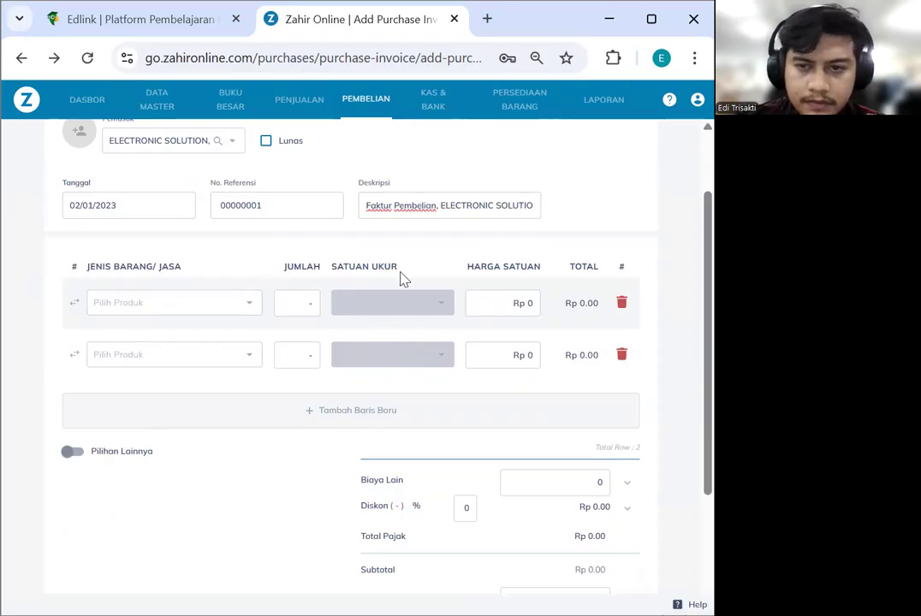
Search the first item line's product list for PRINTER CANON
click(187, 304)
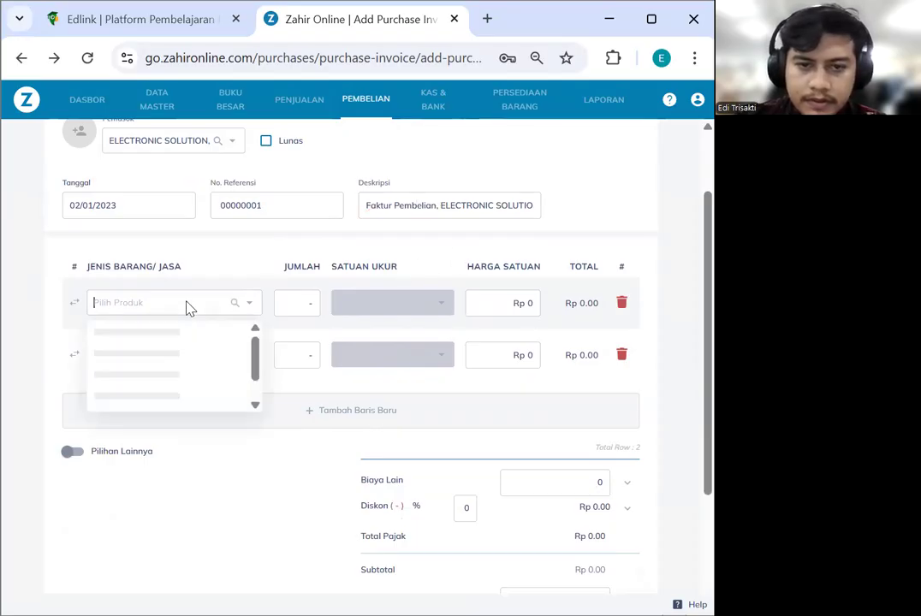
text(PERALATAN)
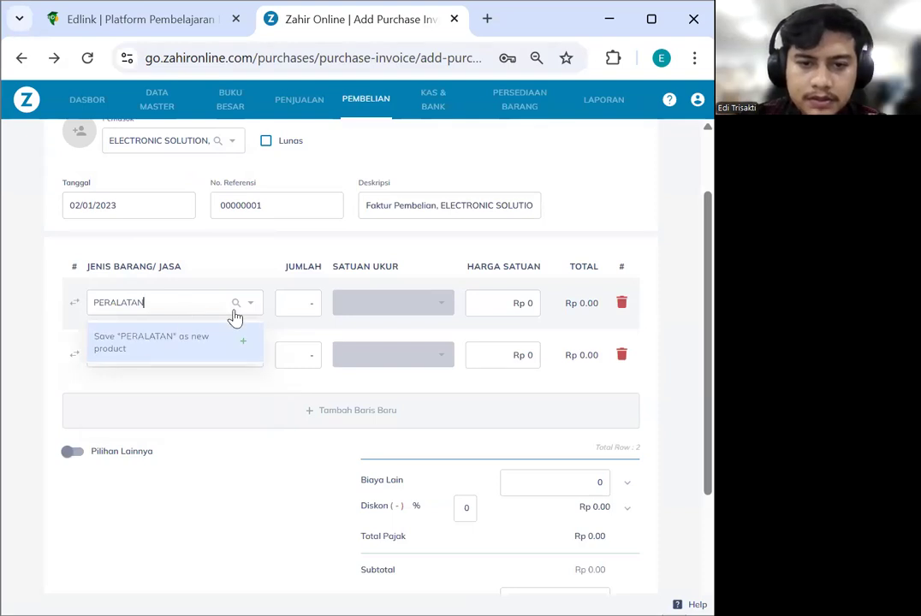
double_click(173, 314)
text(PRINTER)
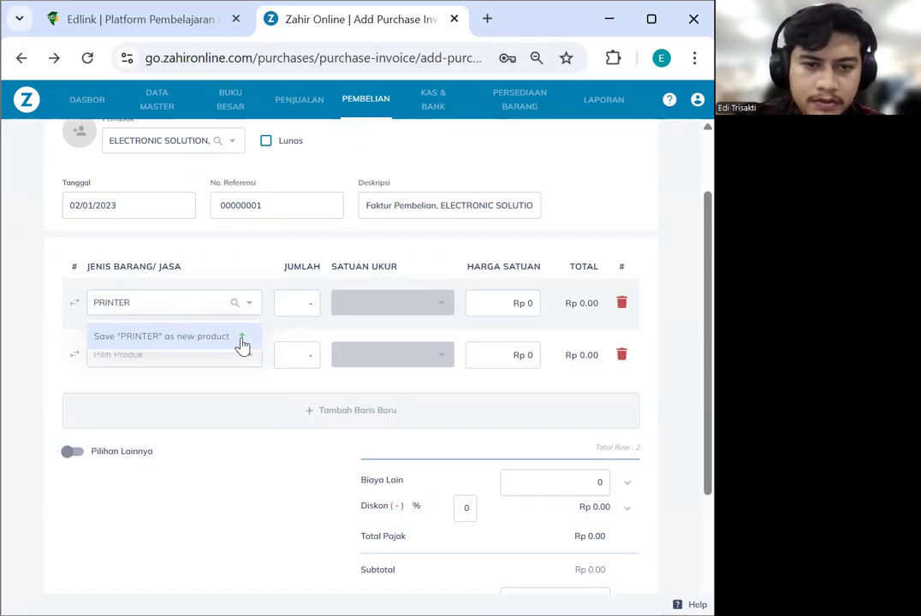
click(193, 308)
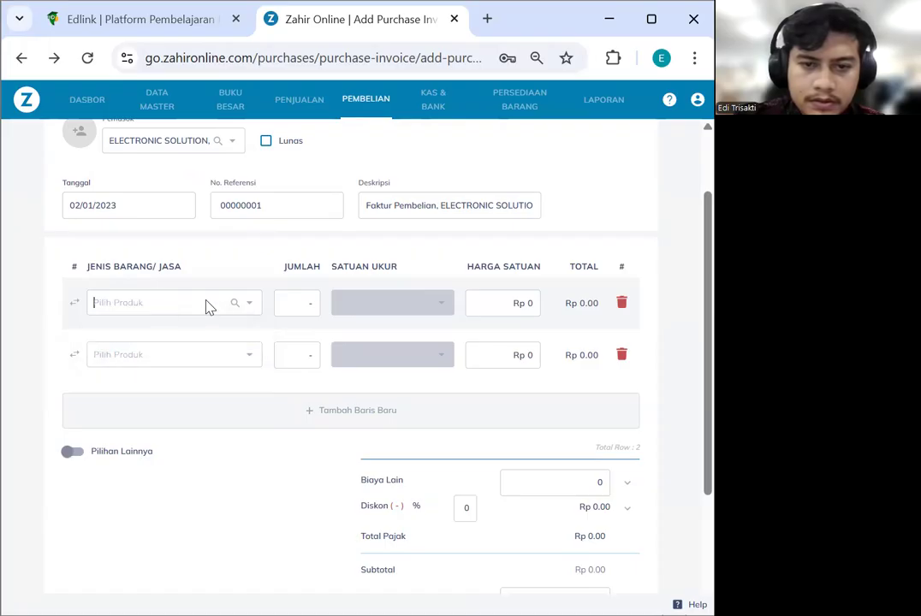
click(144, 308)
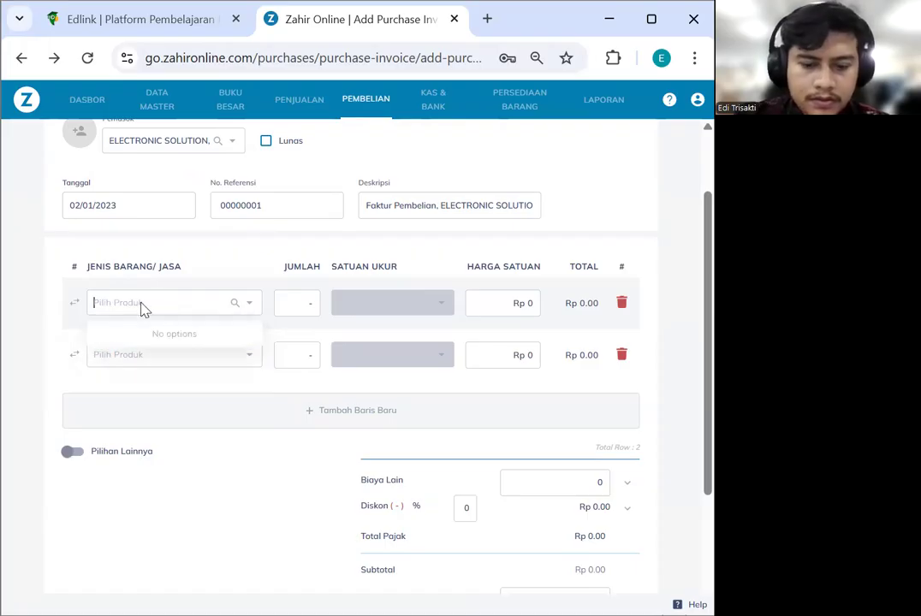
text(PRIN)
key(BackSpace)
key(BackSpace)
key(BackSpace)
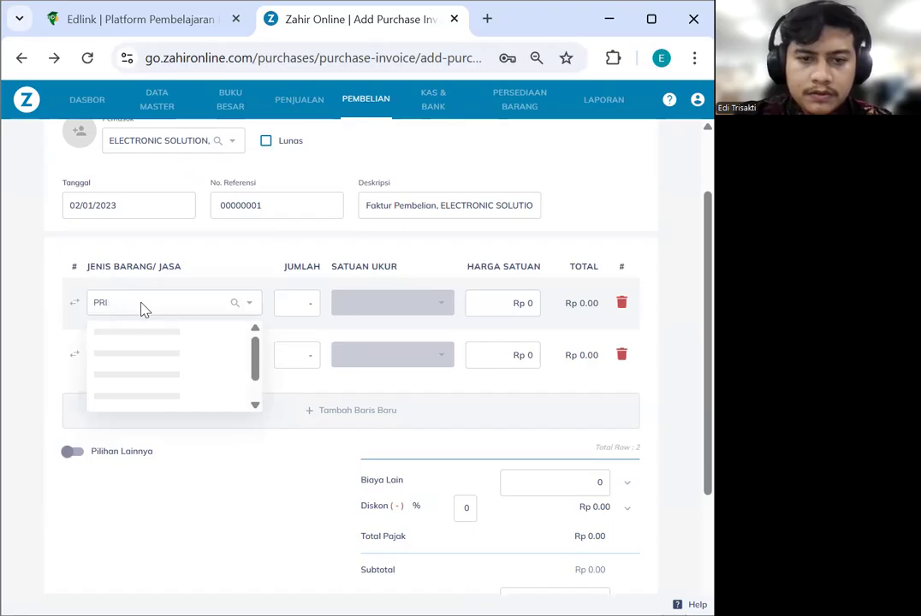
text(NTER CANON)
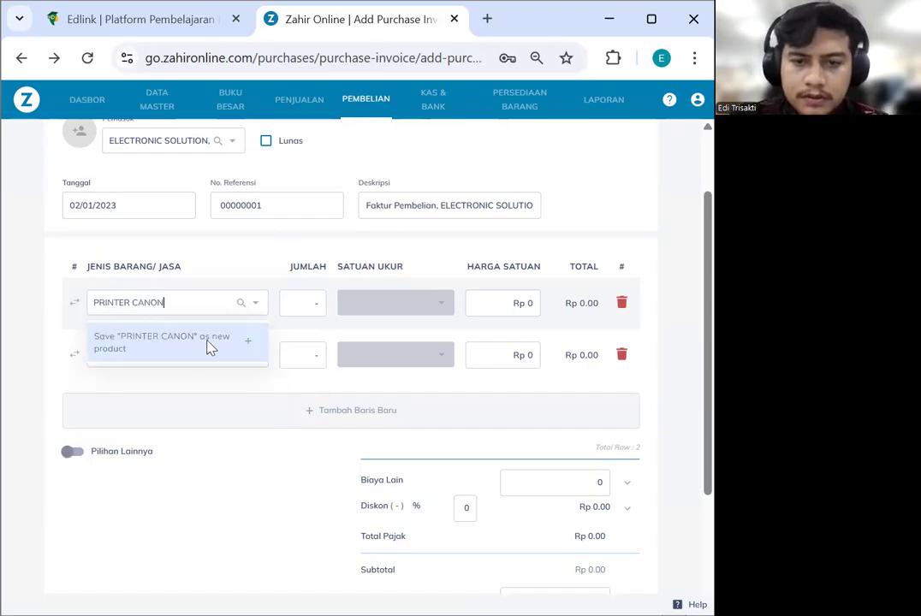
Save PRINTER CANON as a new product with the code PC-00001 cleared, then close the form
click(249, 346)
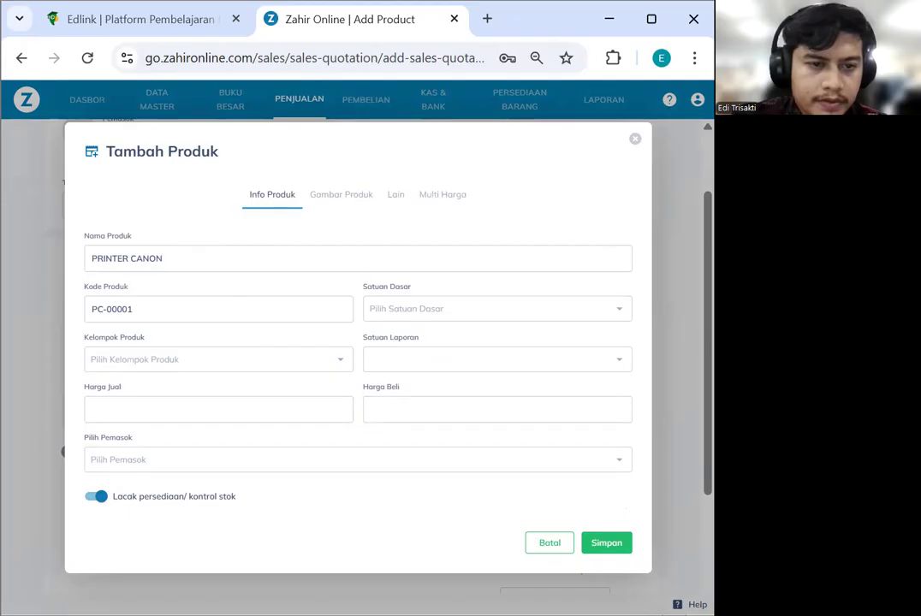
drag(159, 314, 81, 315)
key(BackSpace)
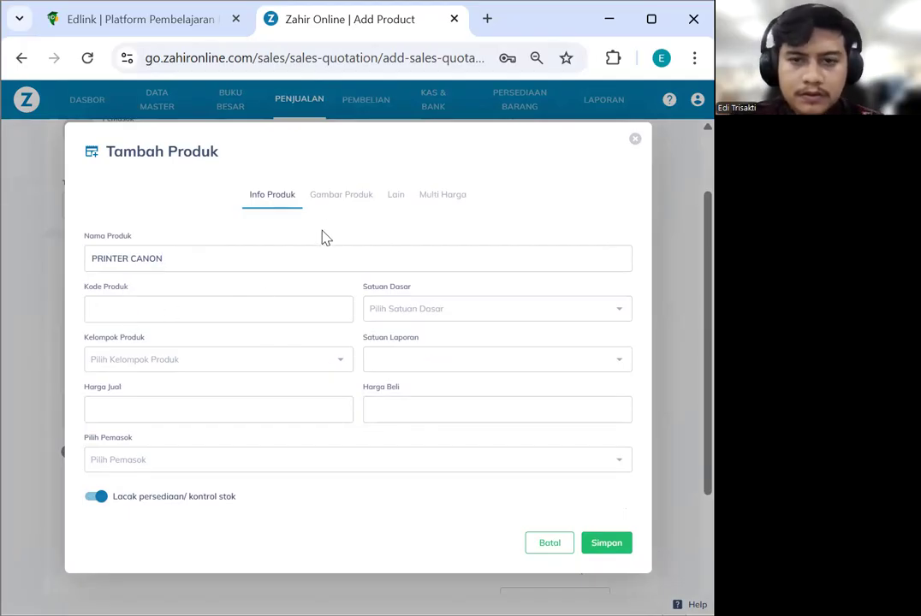
click(618, 547)
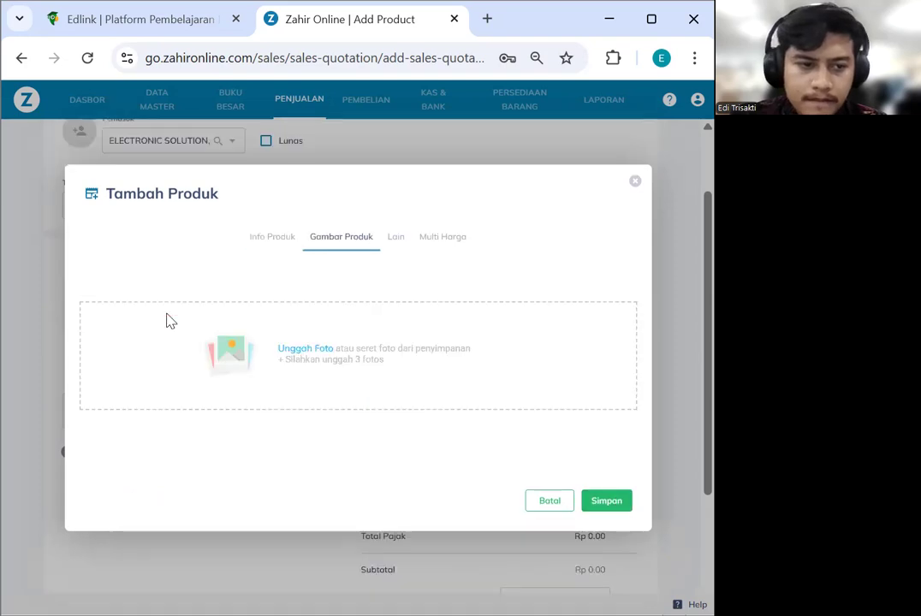
click(635, 181)
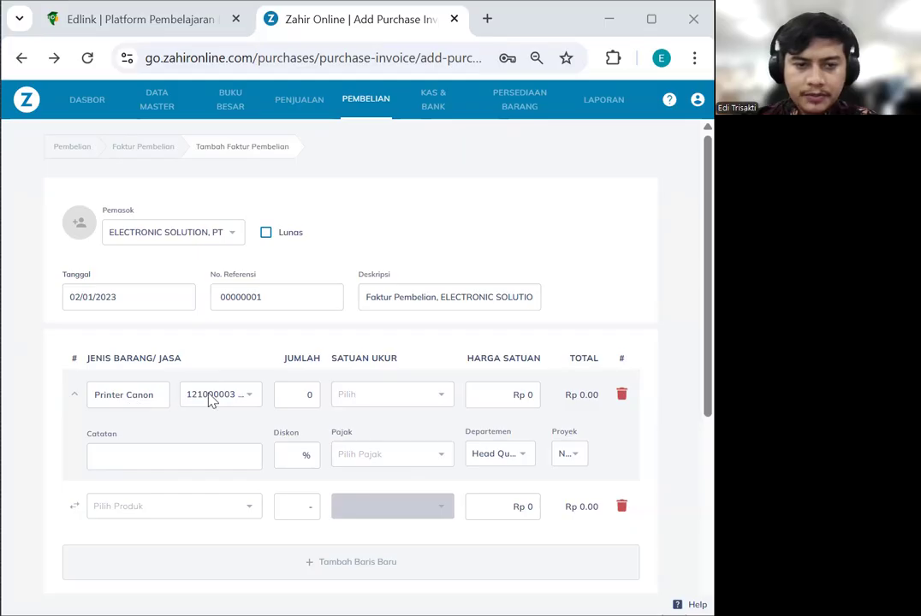
Set the Printer Canon line to quantity 1 Unit at Rp 500,000
click(315, 395)
text(1)
click(386, 403)
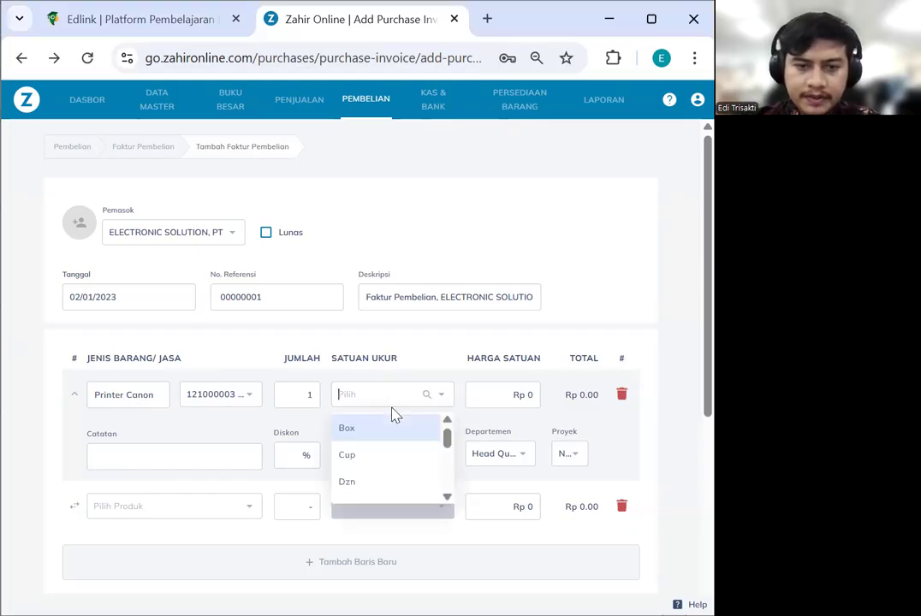
text(uni)
click(399, 431)
click(526, 396)
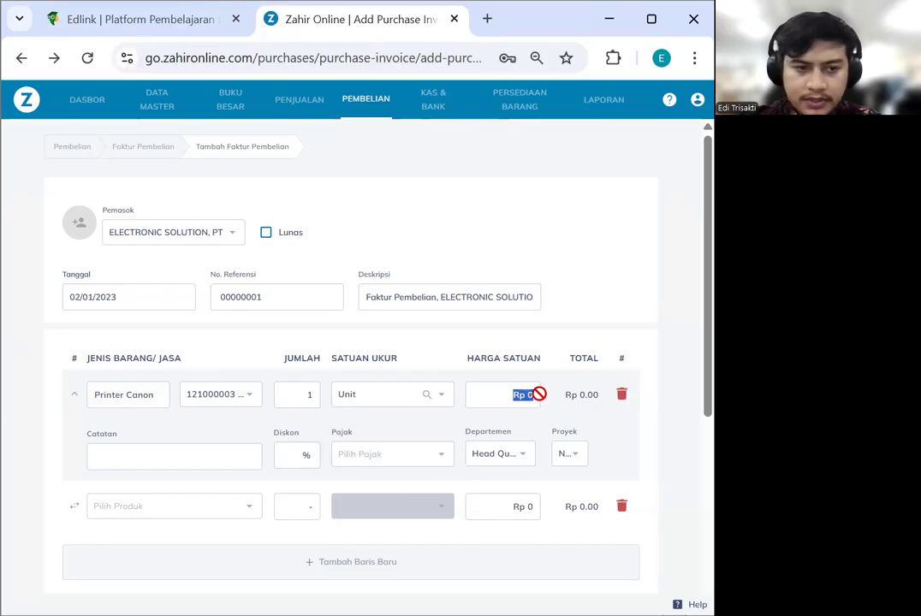
text(500000)
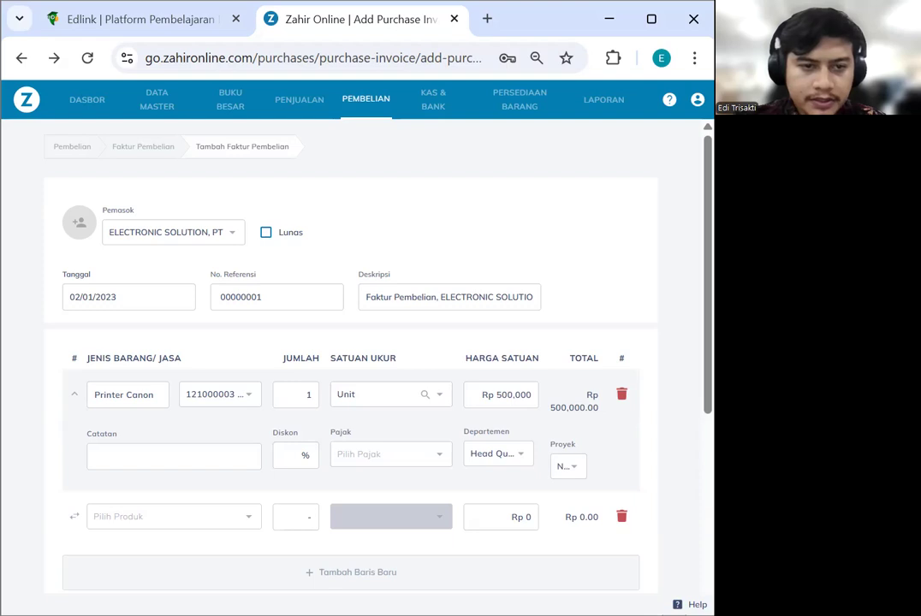
Give the line a 2% discount, bringing its total to Rp 490,000
click(294, 462)
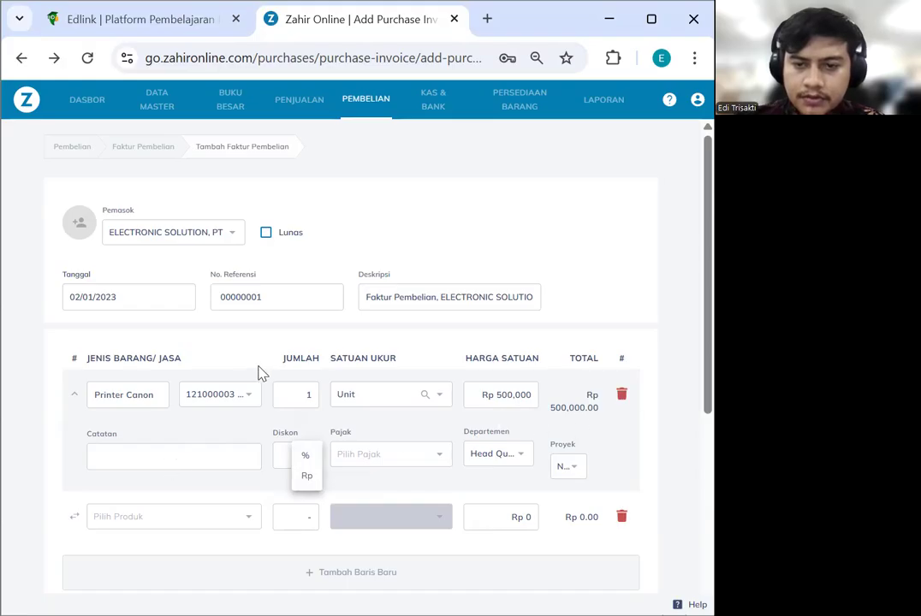
click(316, 460)
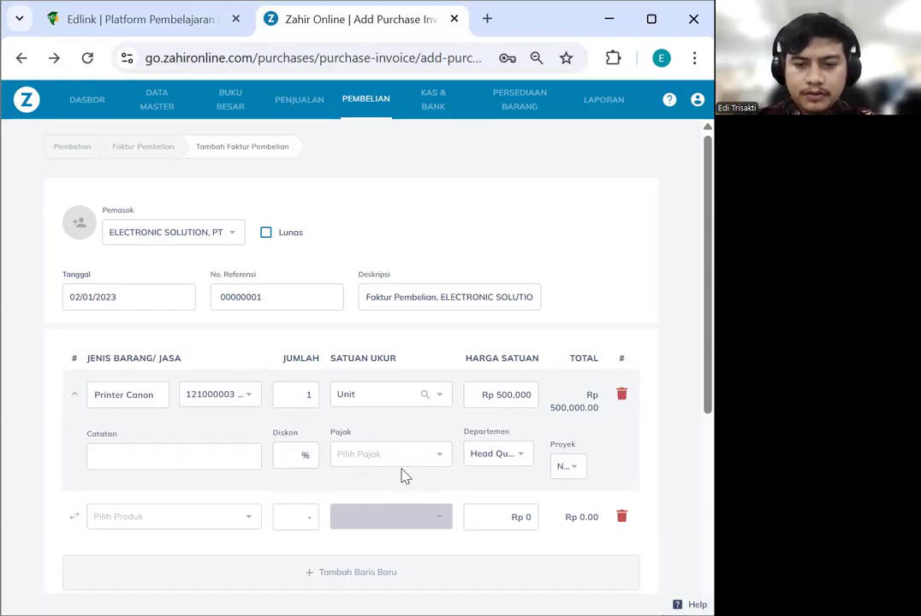
click(281, 455)
text(2)
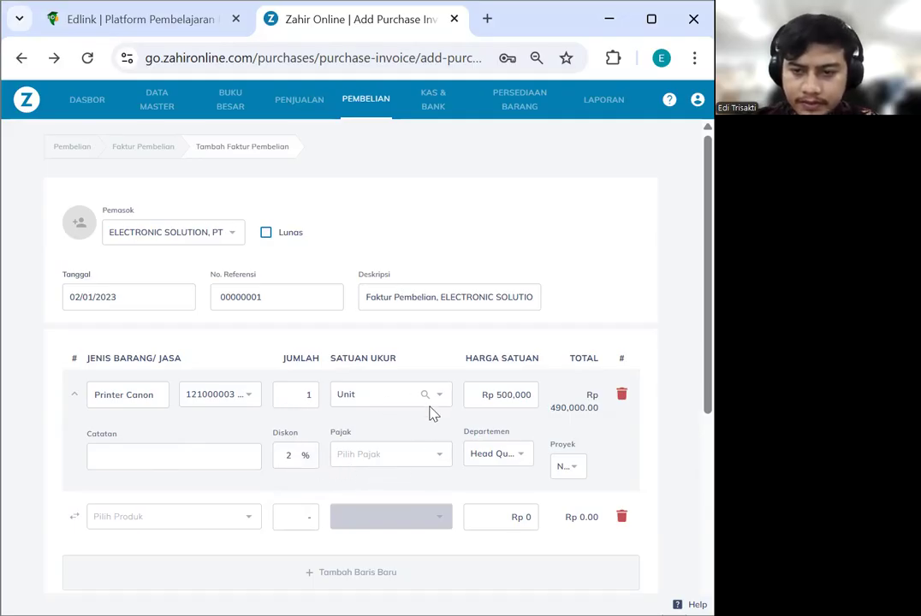
Apply PPN to the Printer Canon line: tax Rp 53,900.00, subtotal Rp 543,900.00
click(390, 464)
text(P)
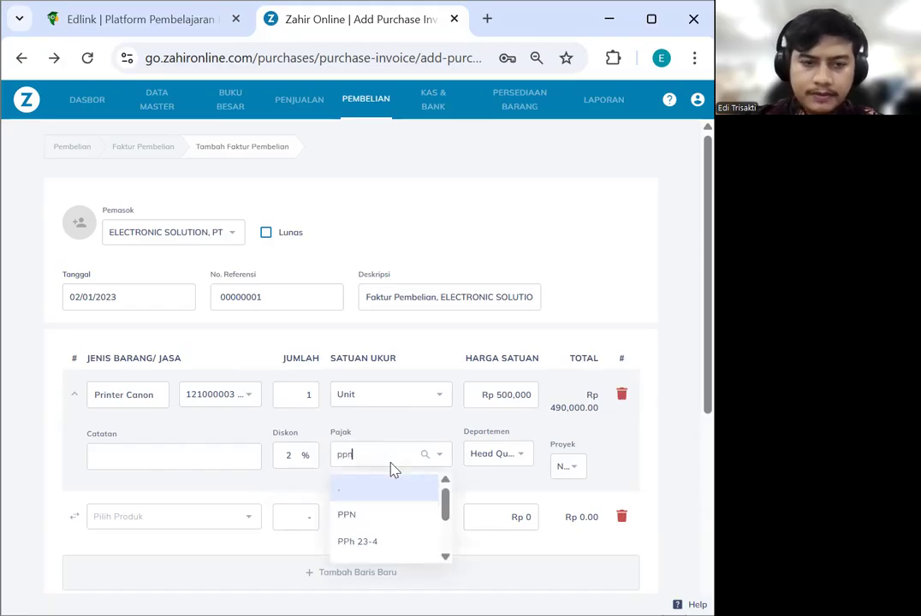
text(pn)
click(387, 490)
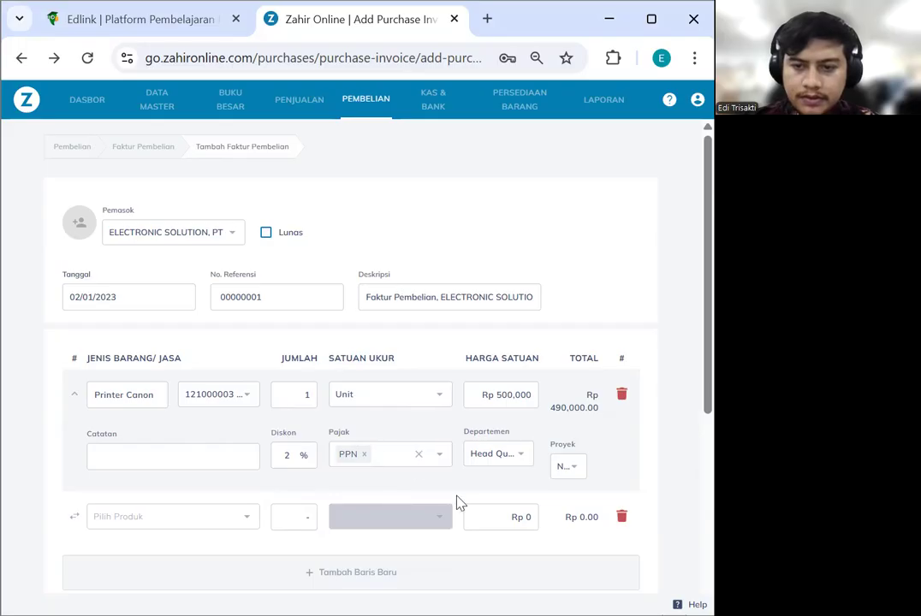
scroll(208, 477, down, 2)
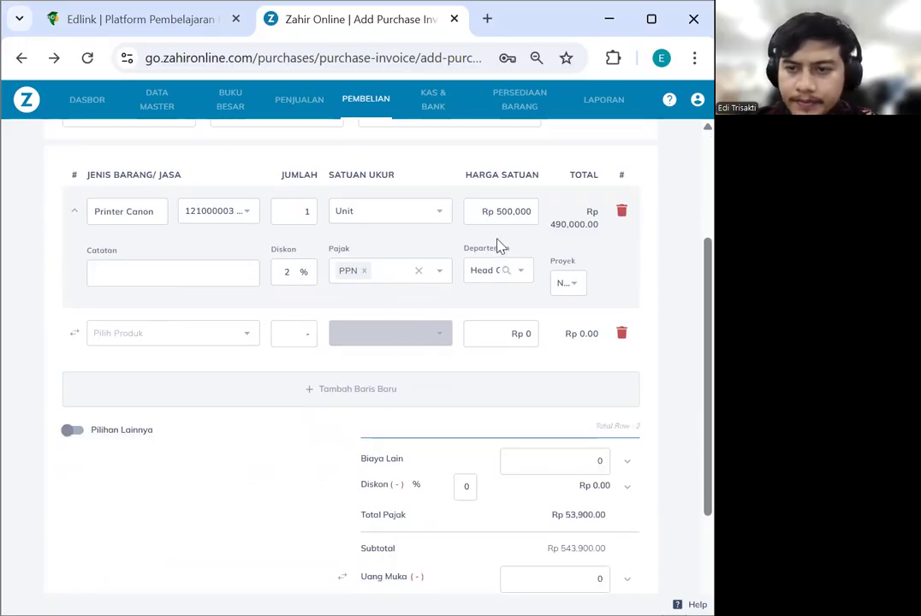
click(571, 290)
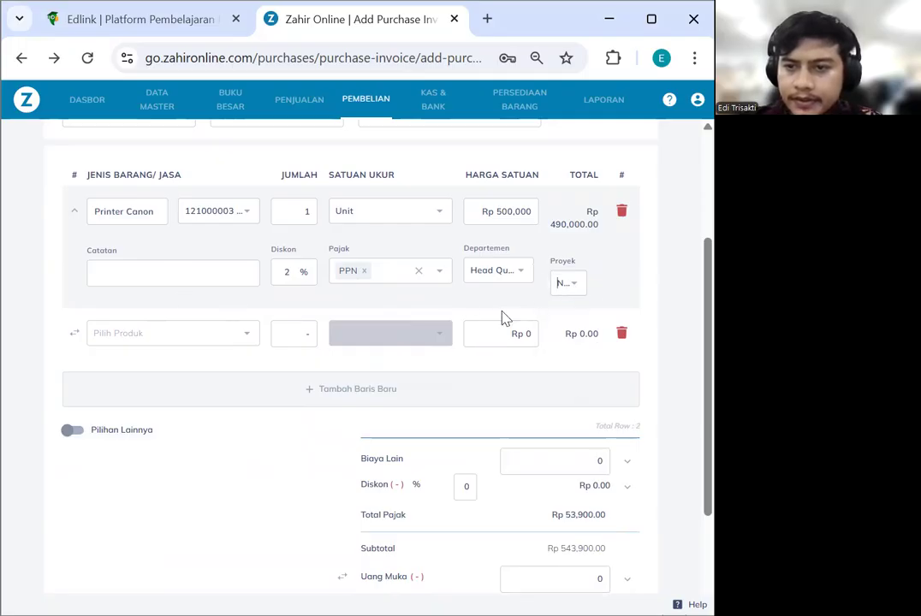
scroll(249, 389, down, 1)
scroll(373, 329, up, 2)
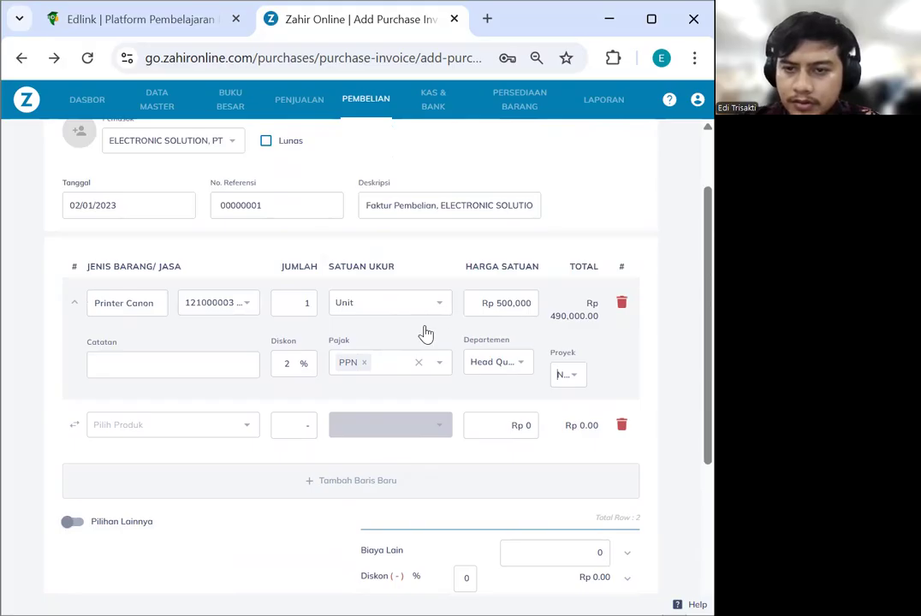
scroll(339, 380, down, 2)
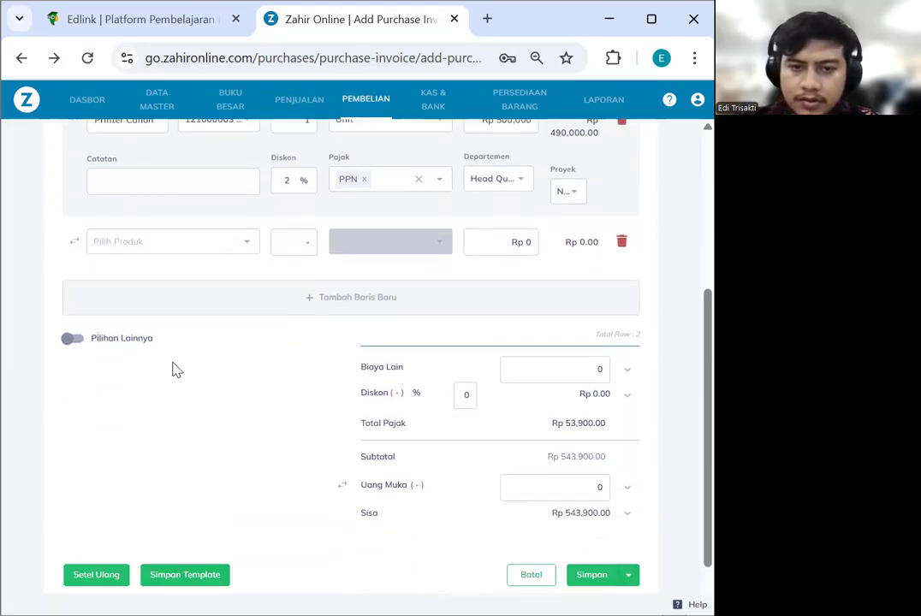
Show the extra invoice details and change Tanggal Dokumen from 27/07/2025 to 02/01/2023
click(76, 339)
scroll(147, 397, down, 1)
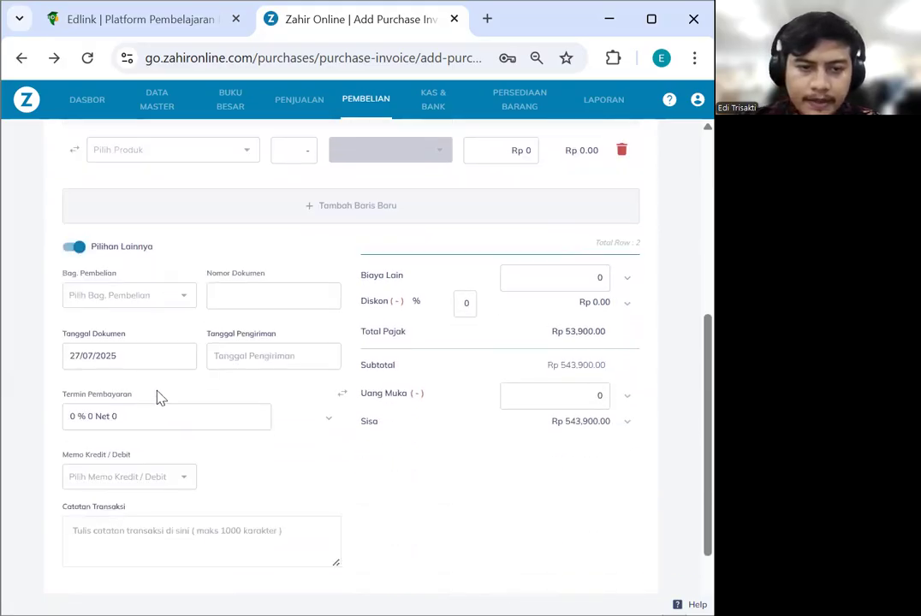
scroll(145, 390, down, 1)
click(116, 272)
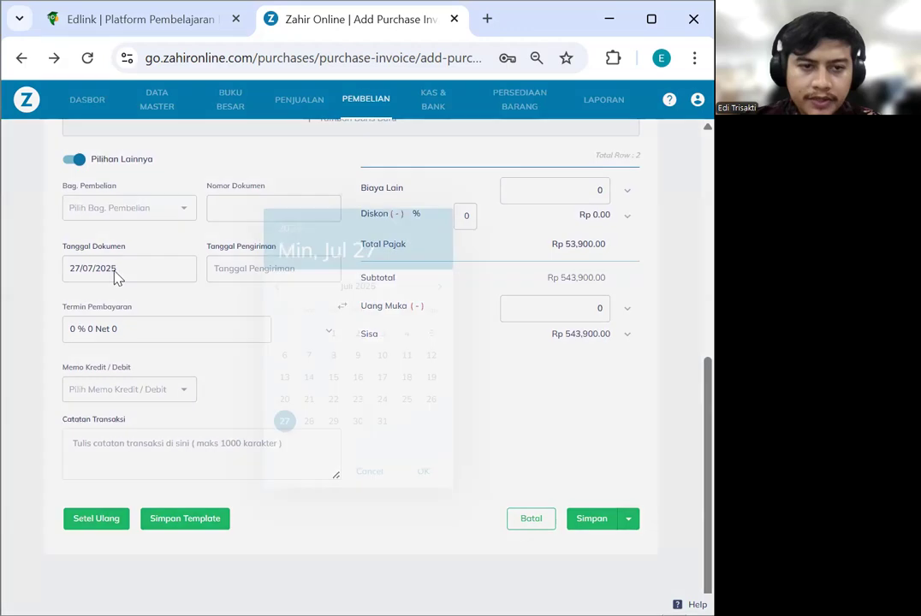
click(290, 228)
click(338, 307)
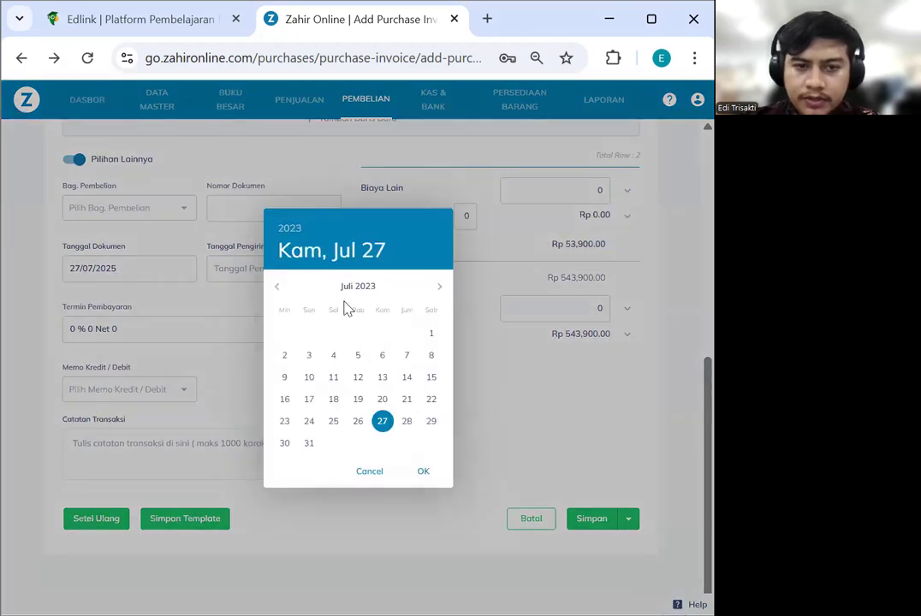
click(279, 289)
click(278, 289)
click(278, 289)
click(278, 288)
click(279, 289)
click(278, 289)
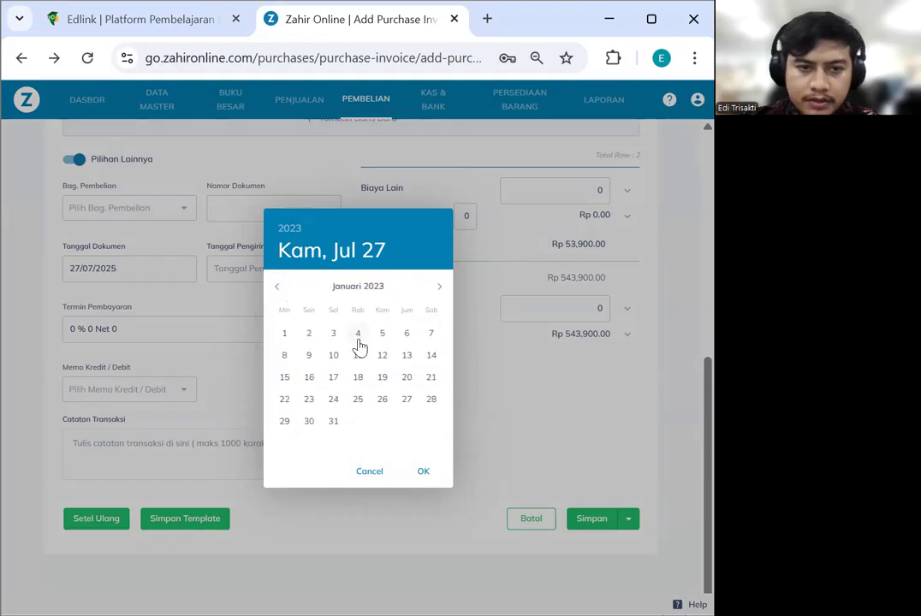
click(308, 339)
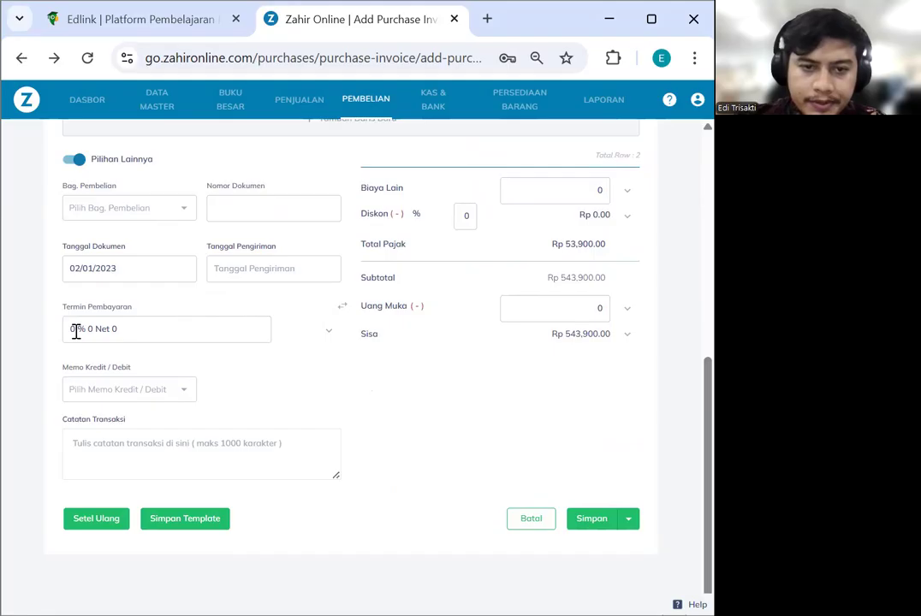
Enter 30 discount days, 10% early discount and 2% late penalty in Termin Pembayaran
click(332, 332)
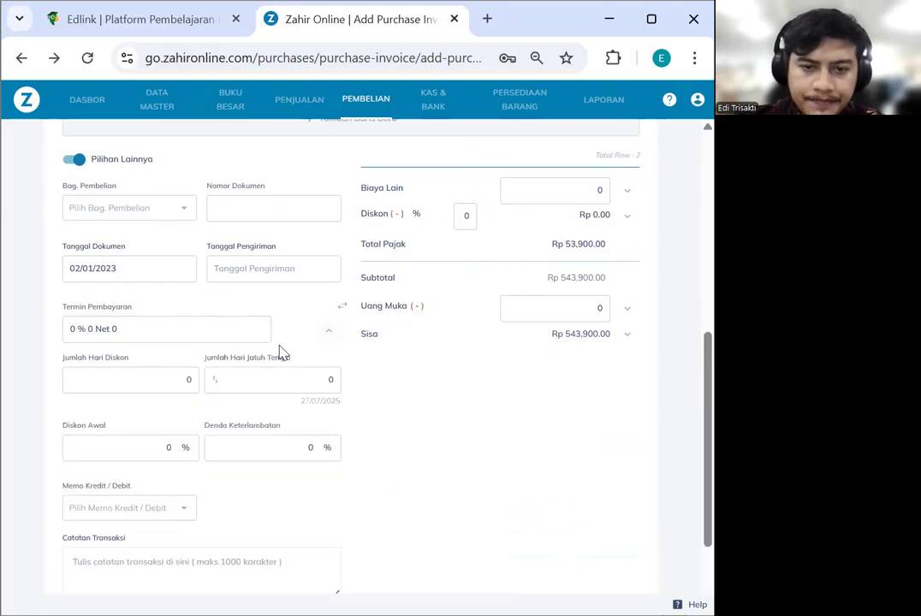
click(243, 380)
click(161, 381)
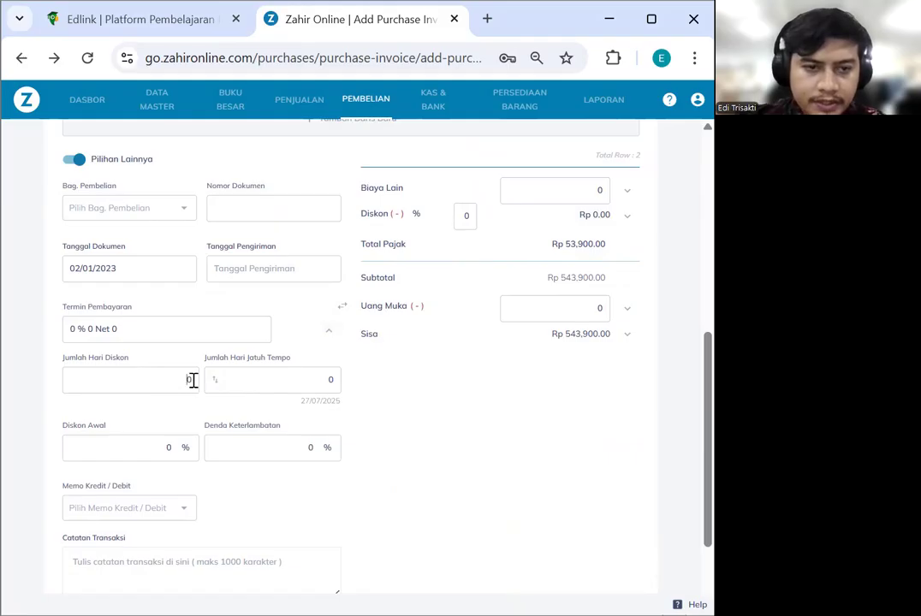
text(3)
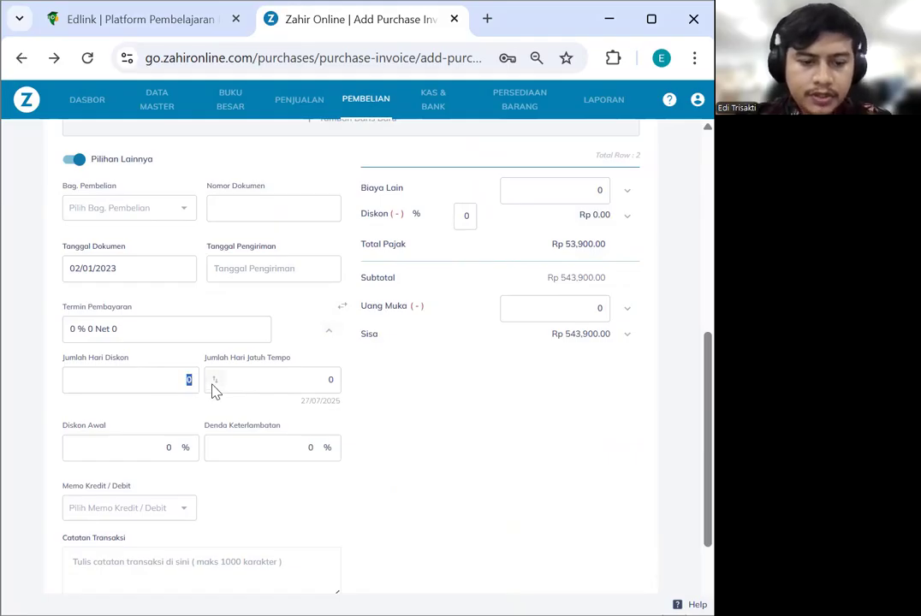
text(0)
click(304, 383)
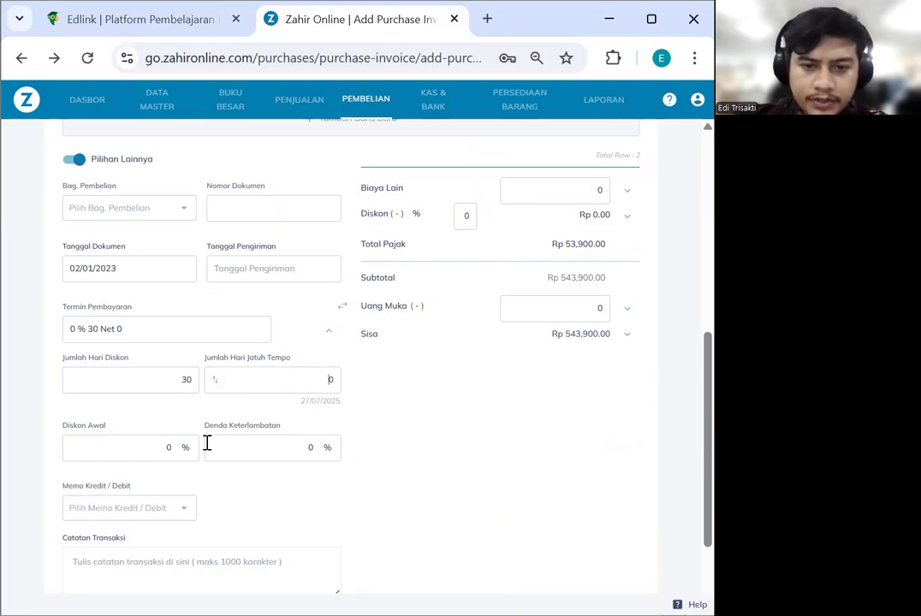
click(169, 448)
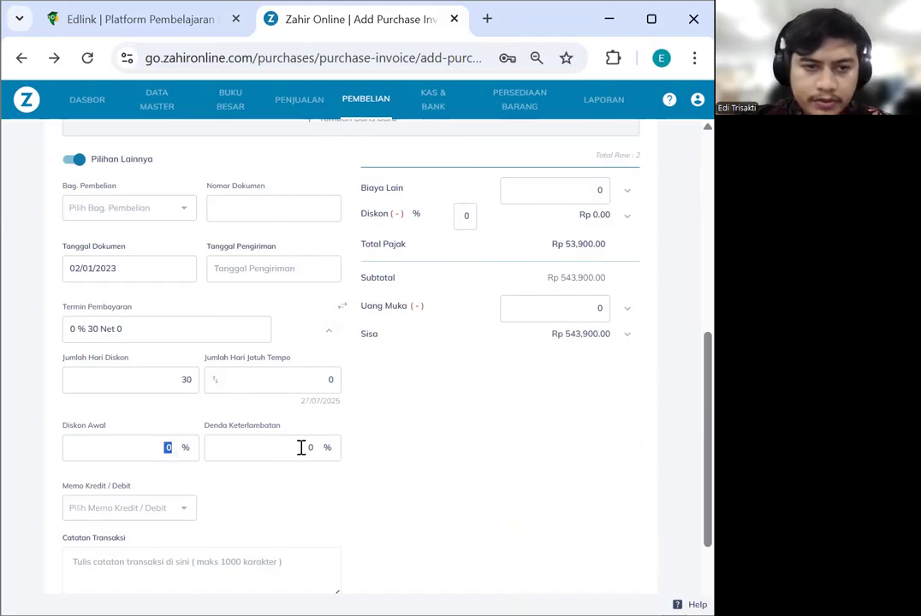
text(10)
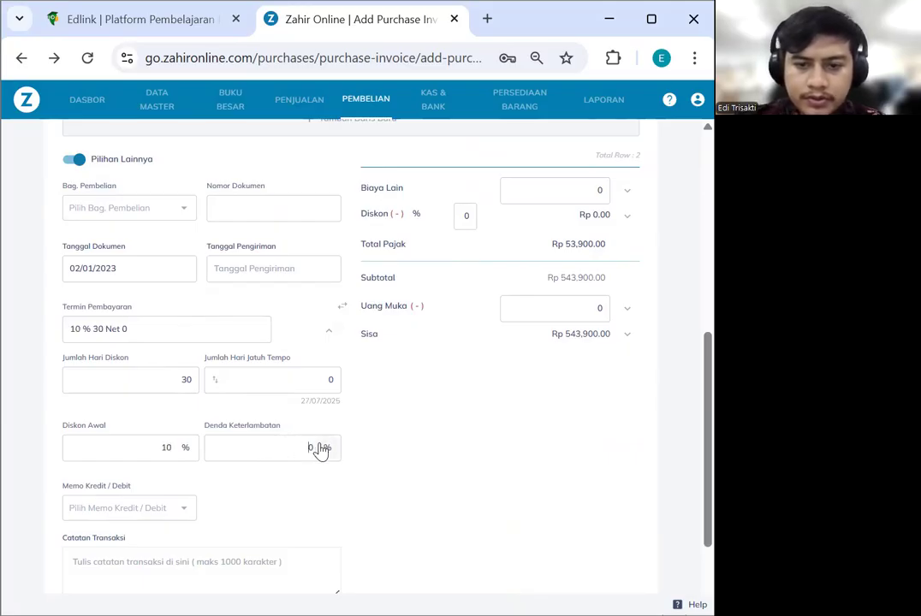
click(311, 449)
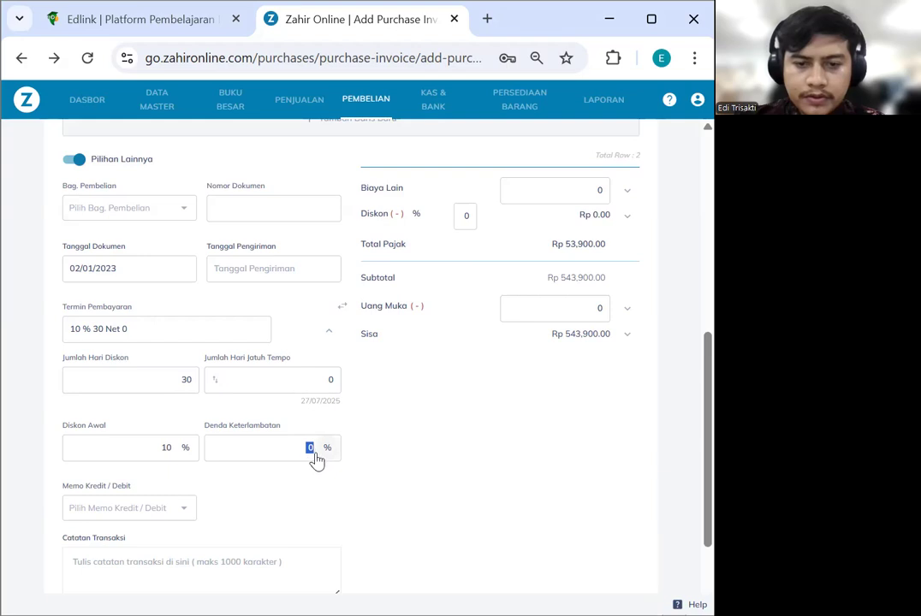
text(2)
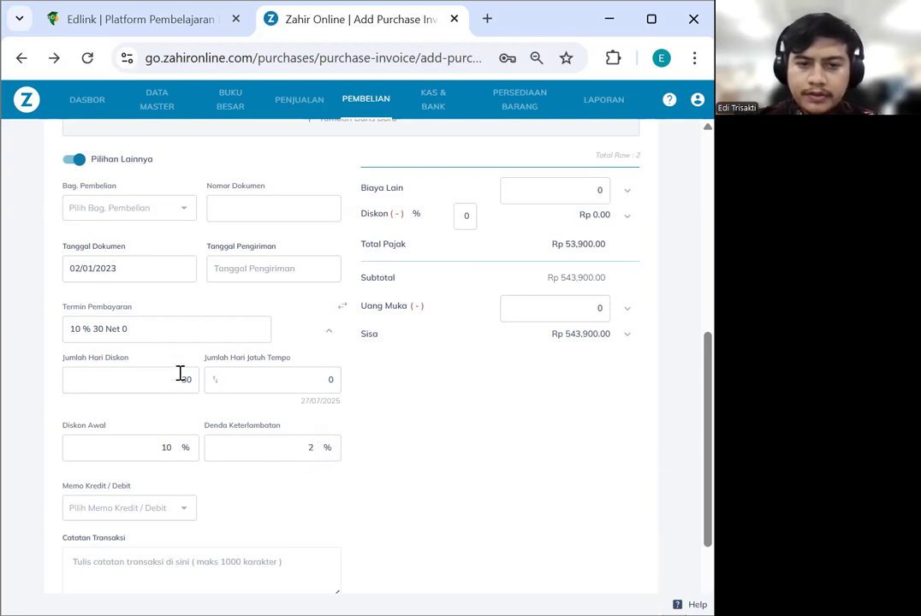
scroll(184, 382, down, 2)
scroll(289, 157, up, 3)
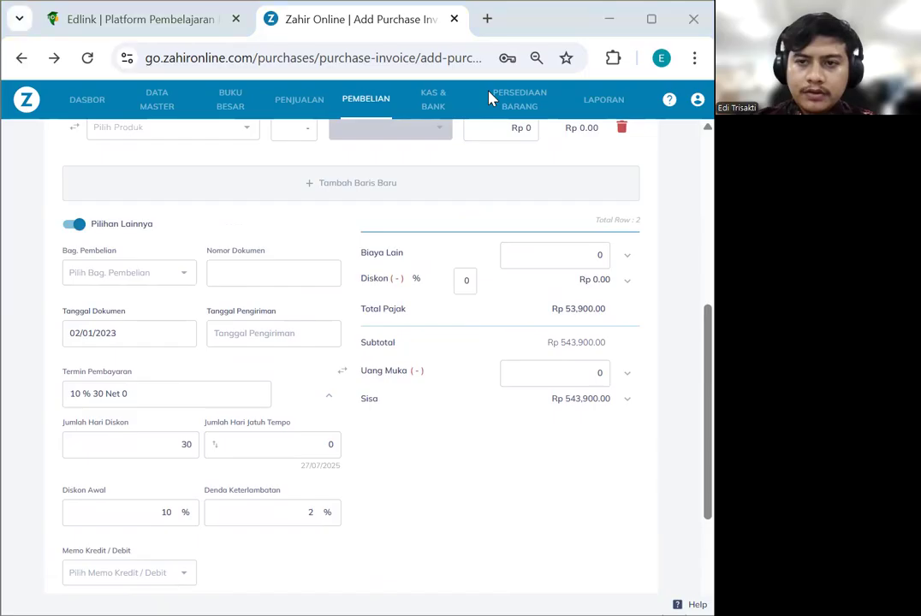
Review the 2 % 10 Net 30 term fields and change the late penalty to 0%
scroll(488, 97, up, 5)
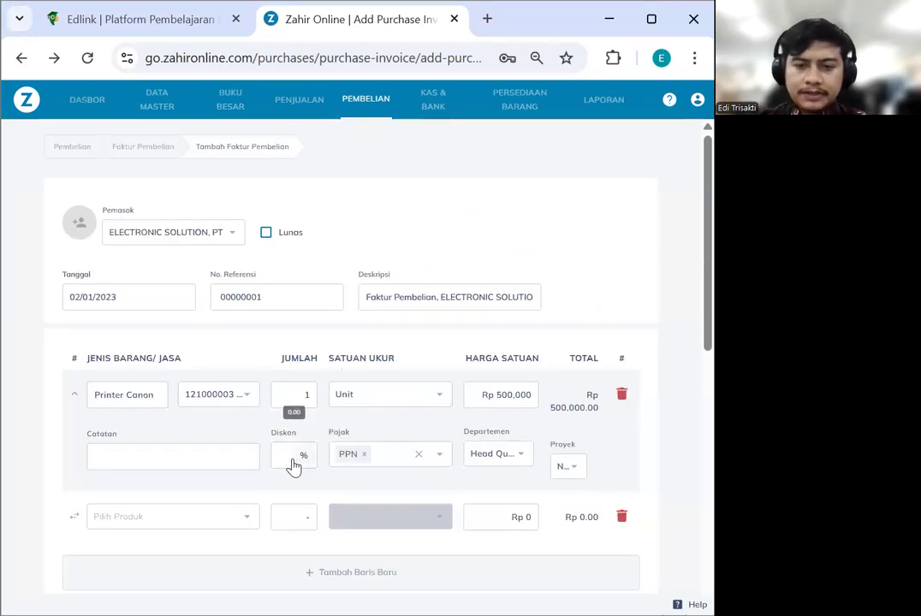
scroll(285, 445, down, 1)
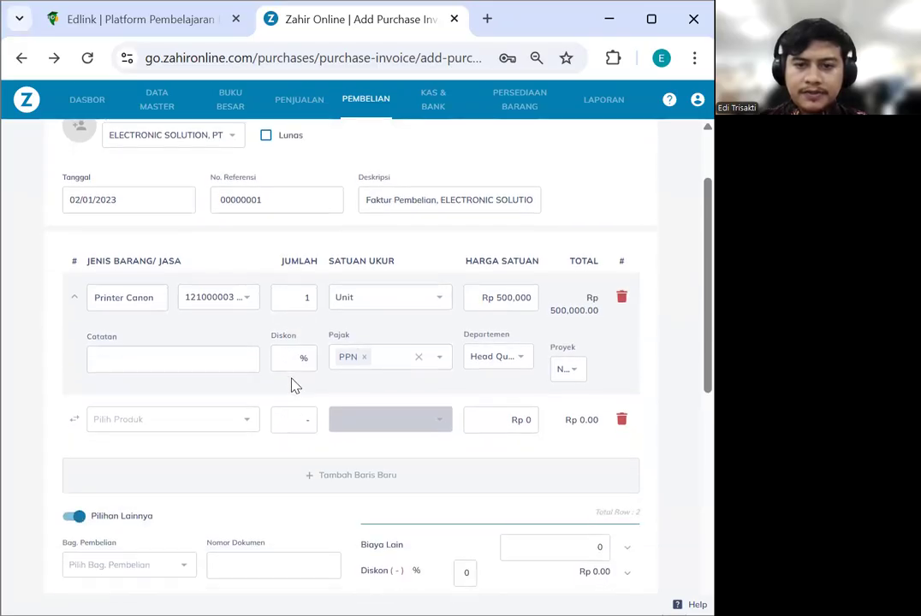
scroll(296, 386, down, 3)
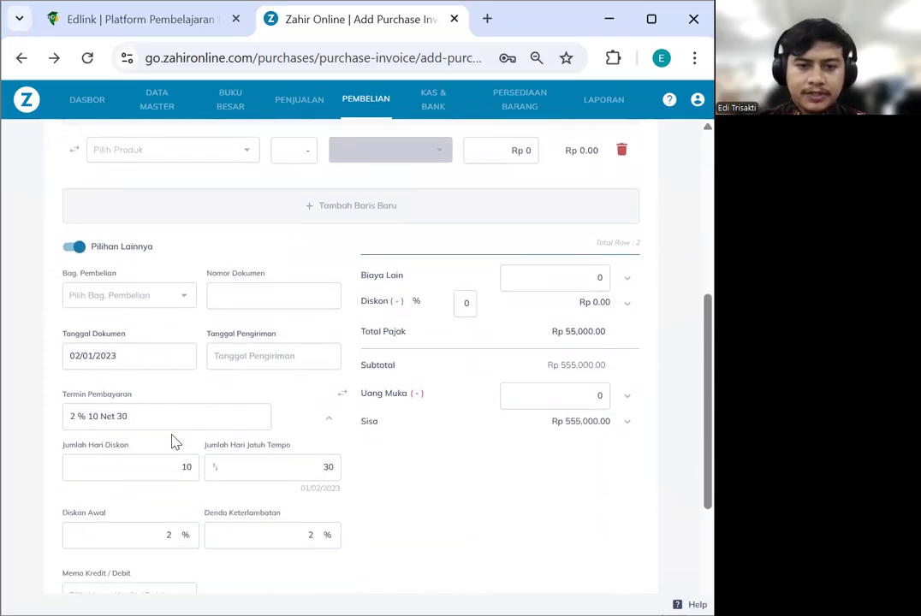
scroll(146, 426, down, 2)
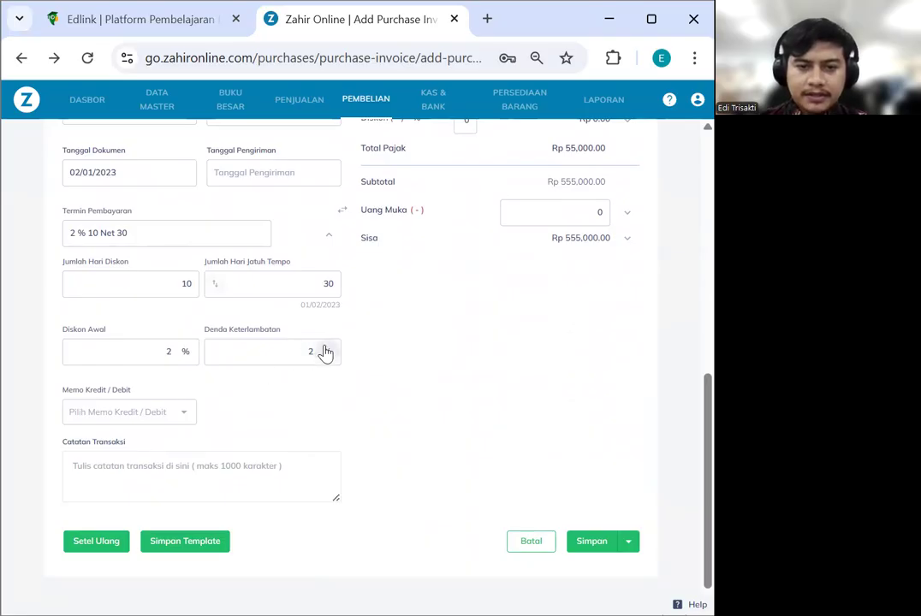
scroll(463, 351, up, 1)
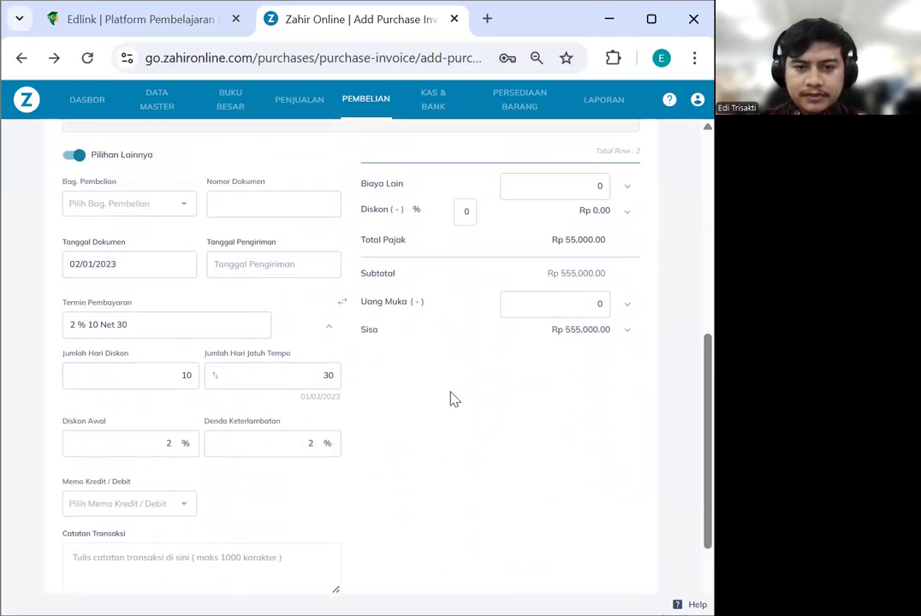
scroll(447, 418, down, 2)
double_click(307, 329)
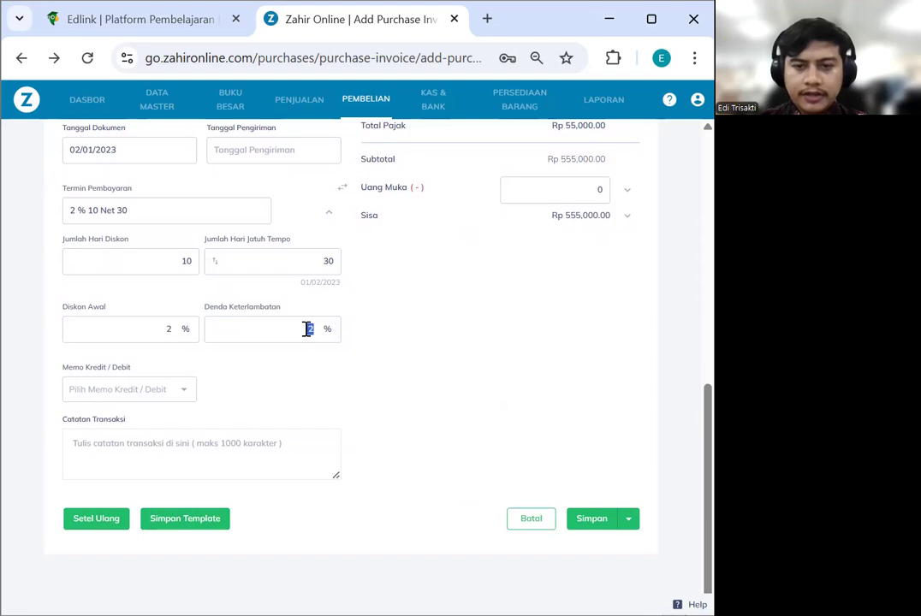
text(0)
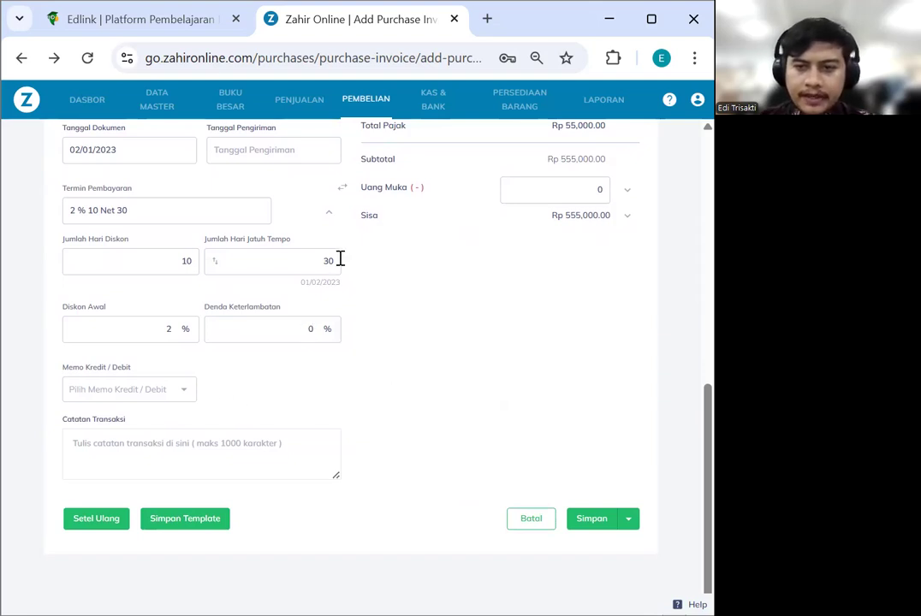
scroll(429, 350, up, 1)
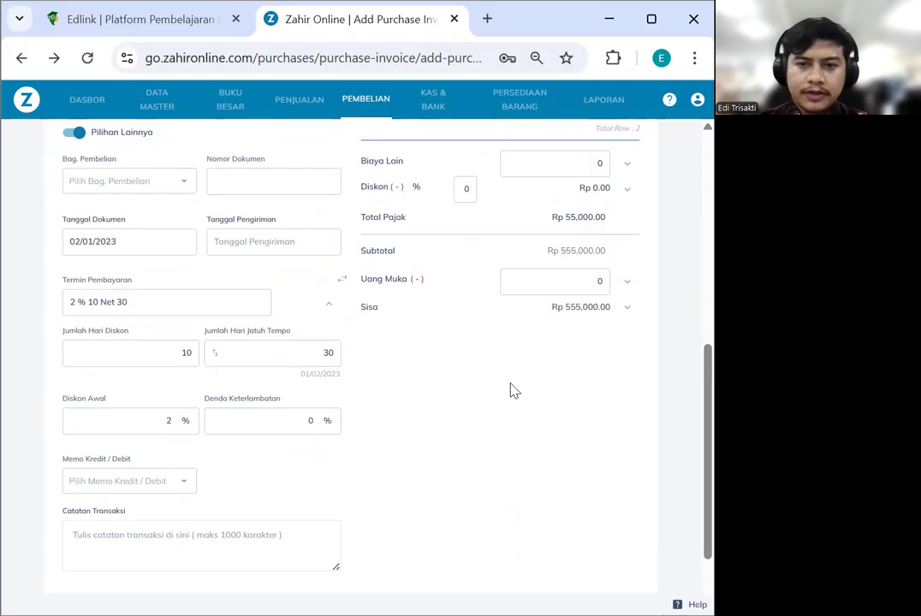
scroll(450, 421, down, 1)
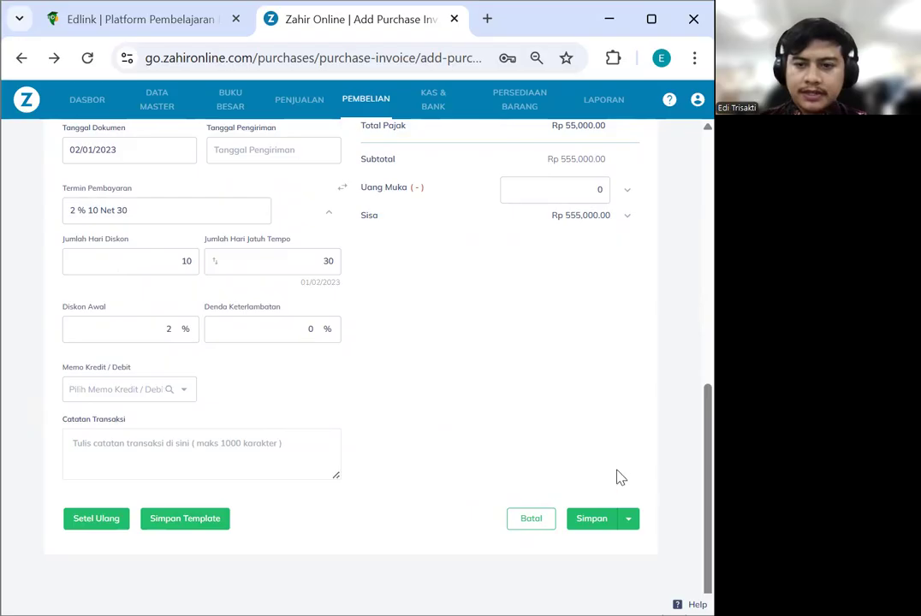
Save purchase invoice 00000001 and dismiss the saved confirmation
click(597, 521)
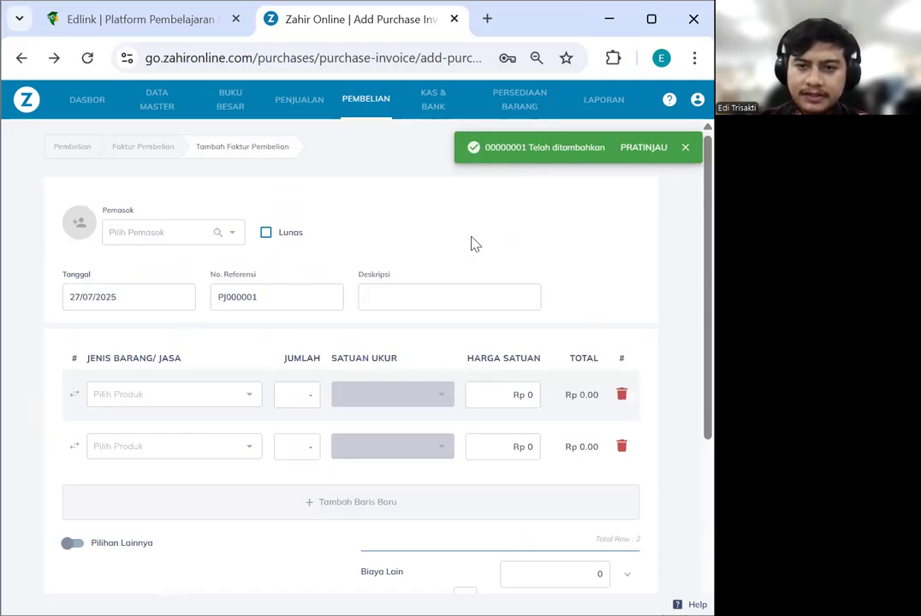
click(684, 147)
scroll(528, 248, down, 1)
scroll(527, 247, down, 3)
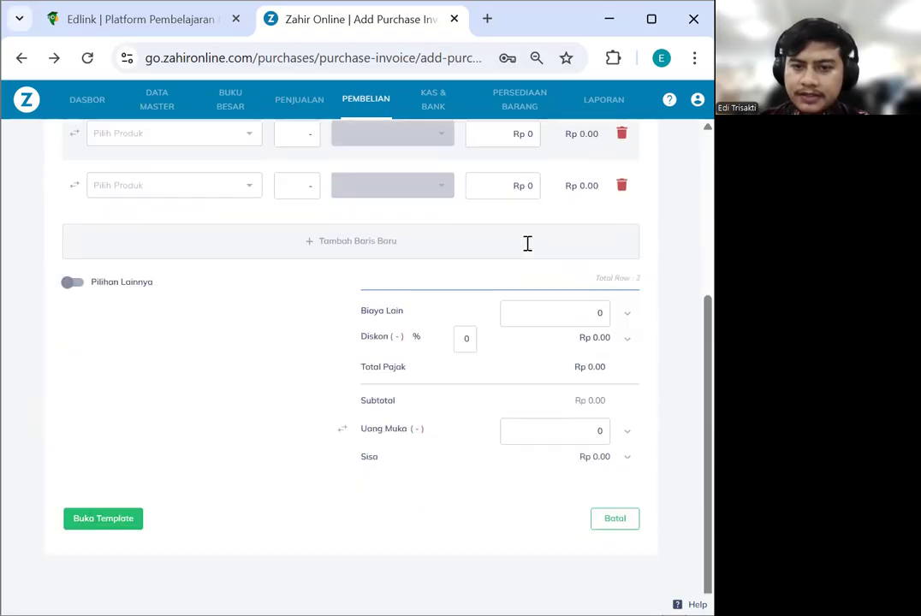
Return to the Faktur Pembelian list, then go to the KAS & BANK section
scroll(525, 240, up, 3)
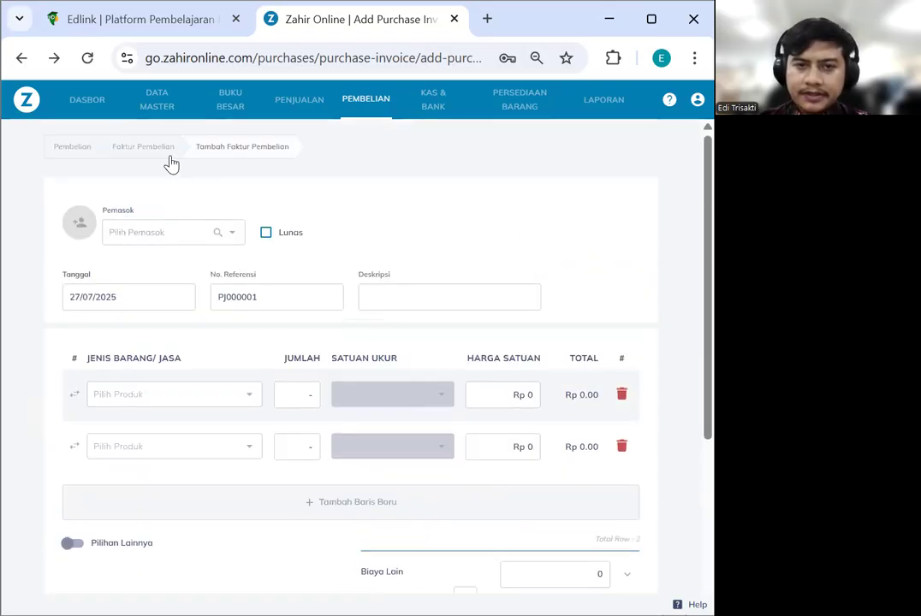
click(144, 147)
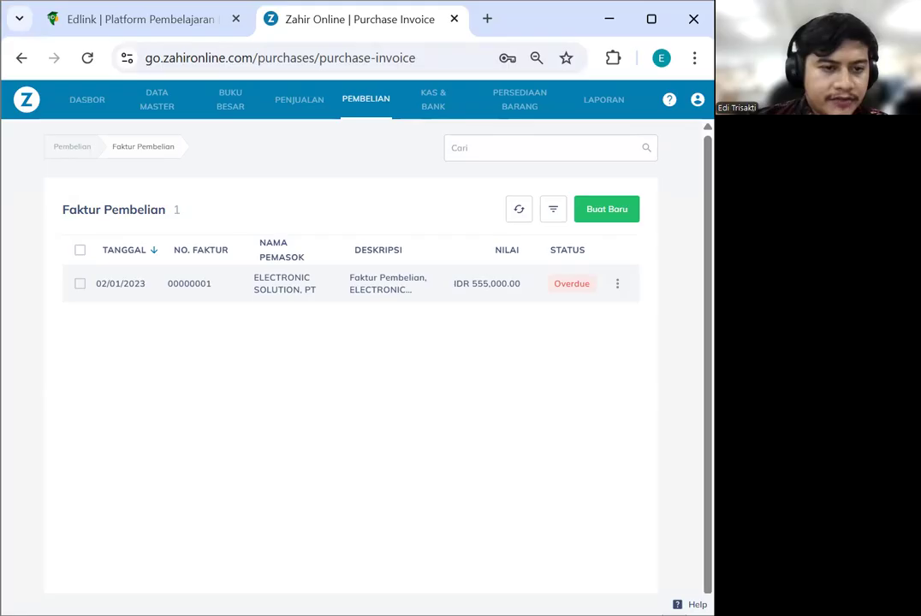
click(426, 108)
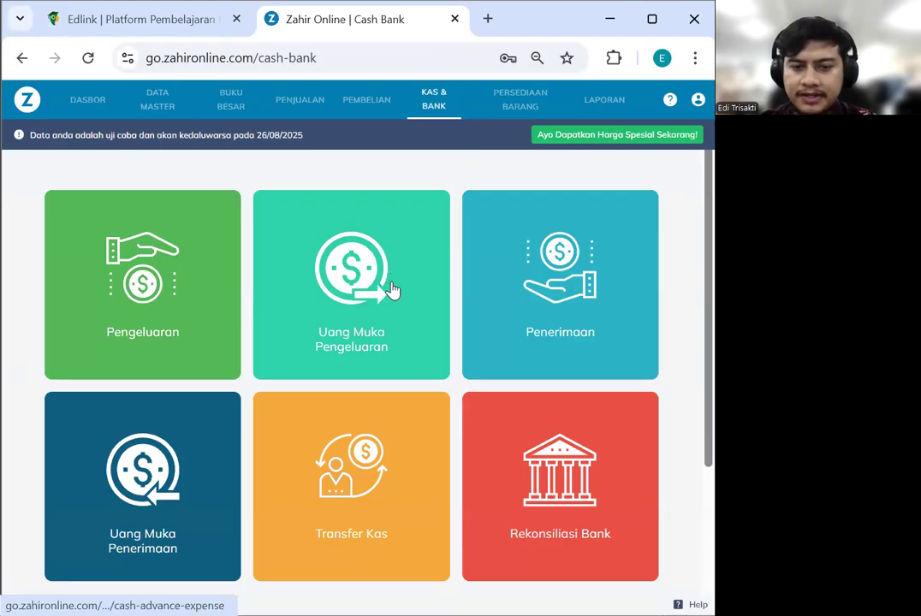
Open the Pengeluaran list and start a new disbursement, reference CD000002, dated 27/07/2025
scroll(391, 289, down, 3)
scroll(393, 291, up, 2)
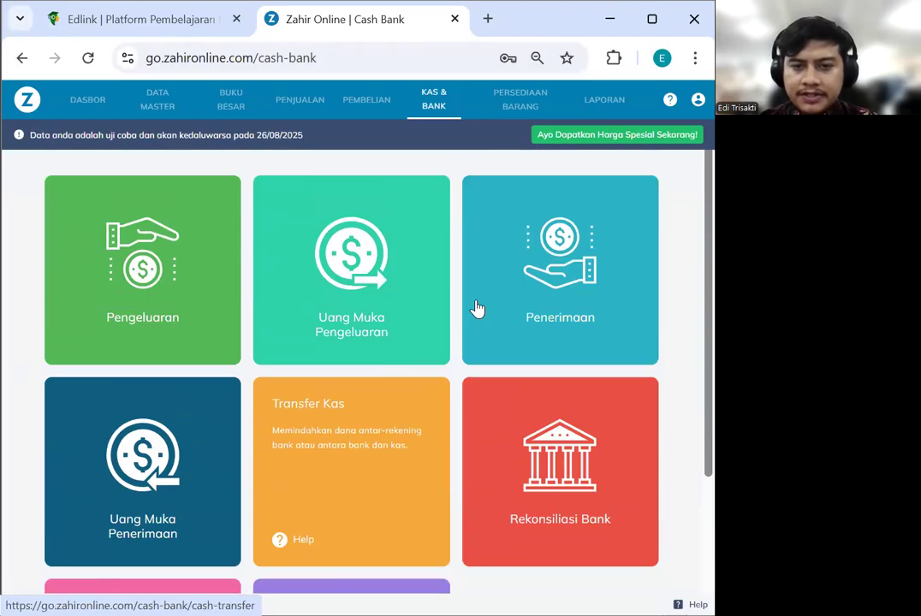
click(154, 289)
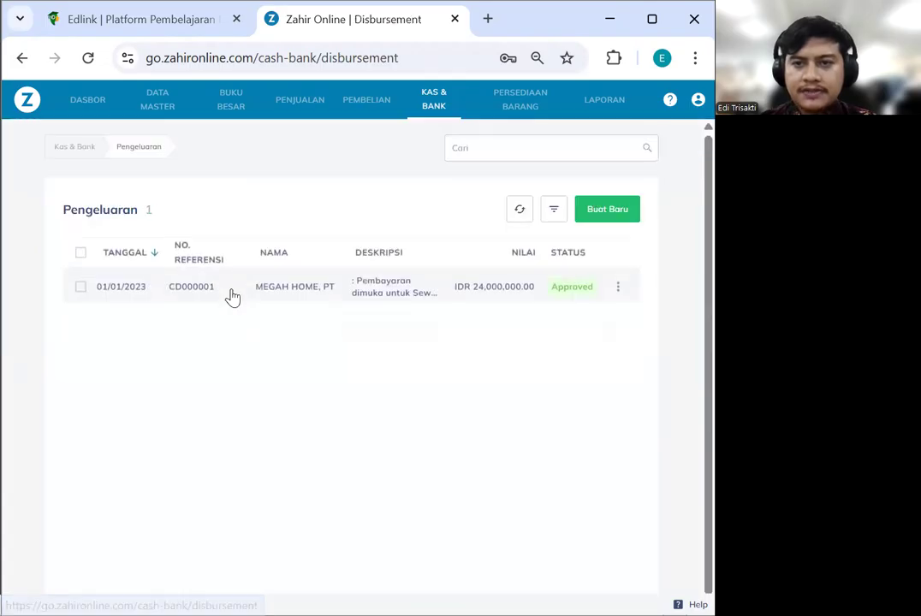
click(610, 218)
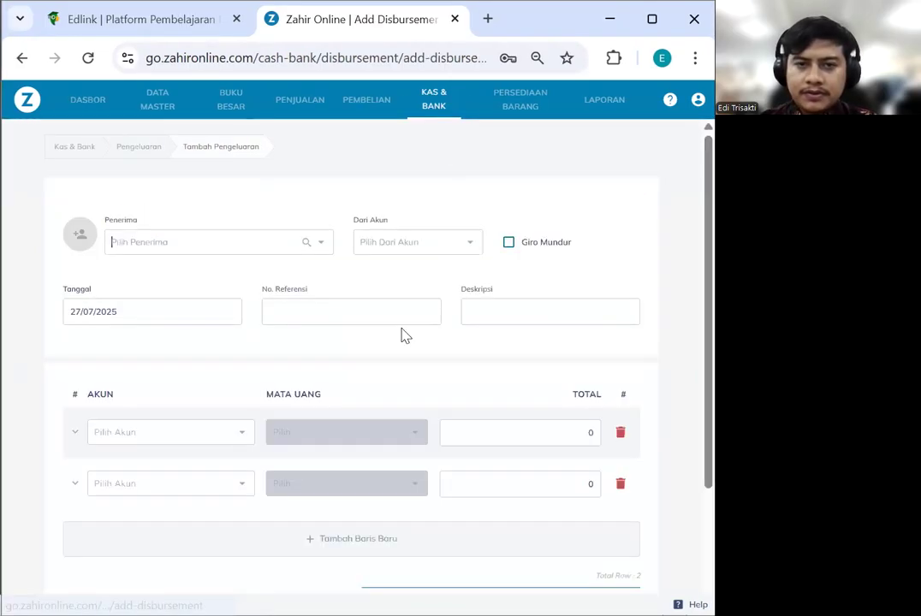
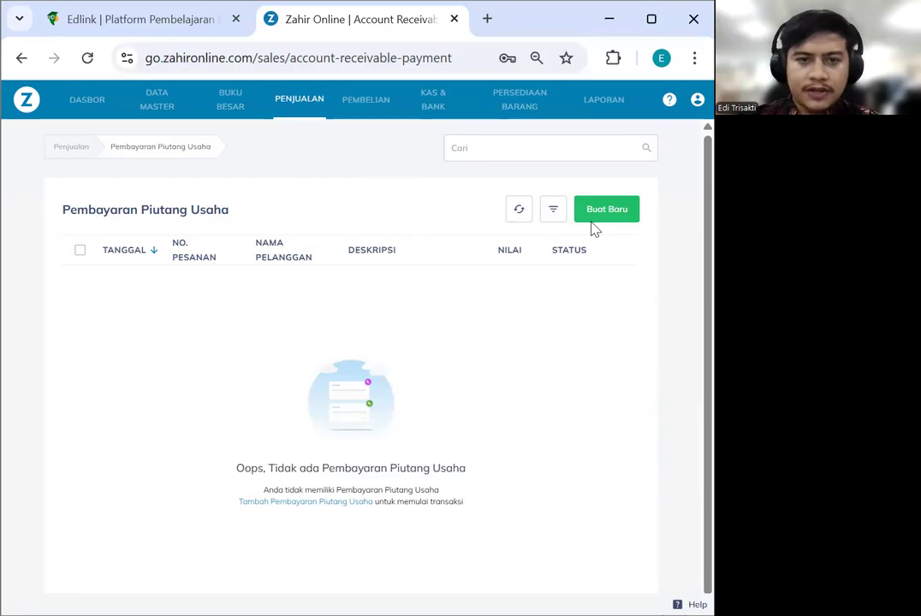
Start a new receivable payment with RAJA MOTOR as the paying customer
click(181, 242)
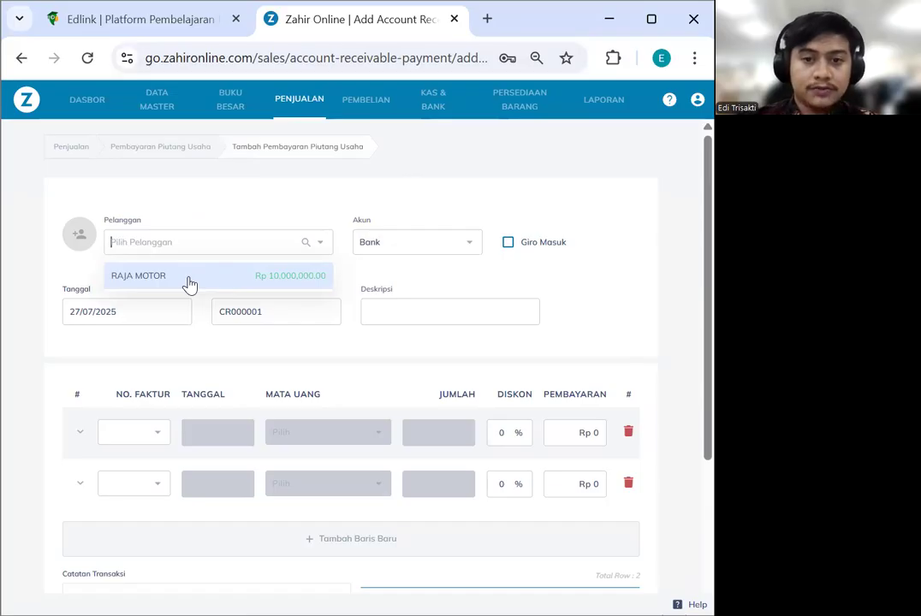
click(192, 284)
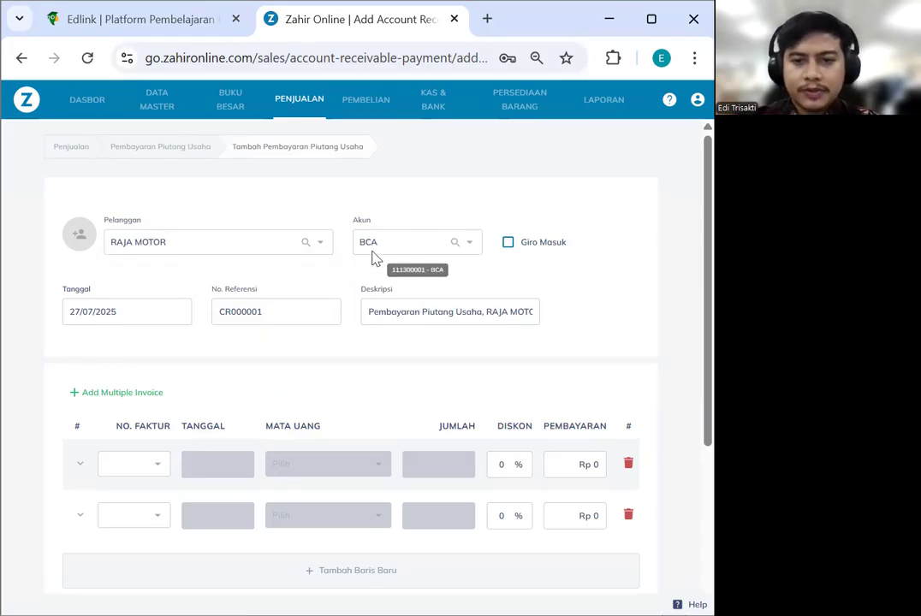
scroll(293, 348, down, 1)
Set the payment date to 03/01/2023
click(114, 227)
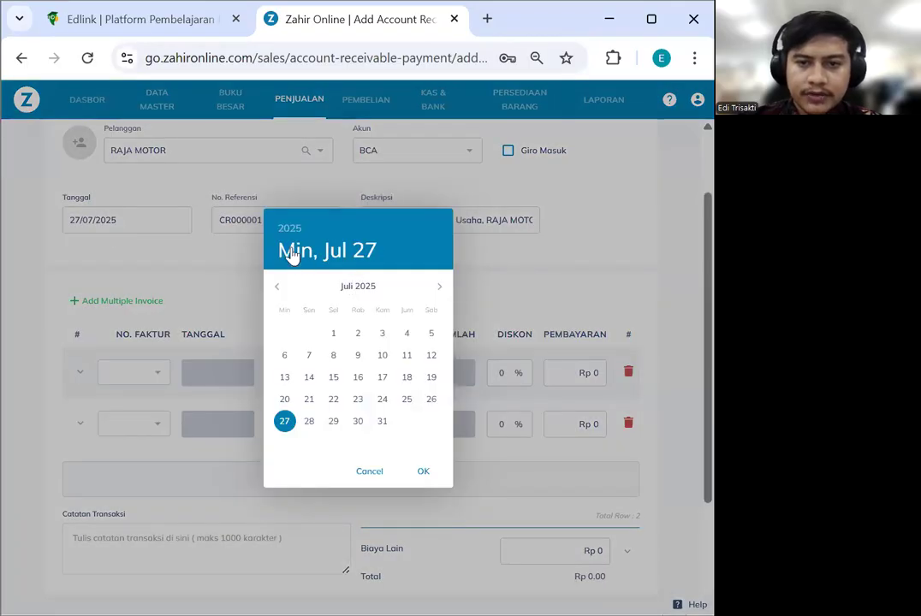
click(290, 233)
click(355, 307)
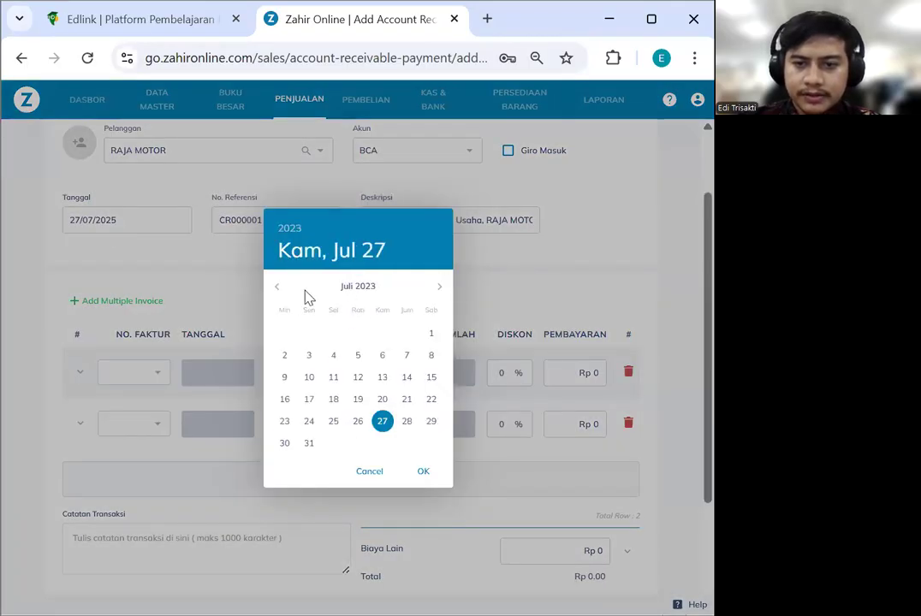
click(274, 288)
click(274, 287)
click(274, 287)
click(273, 287)
click(274, 288)
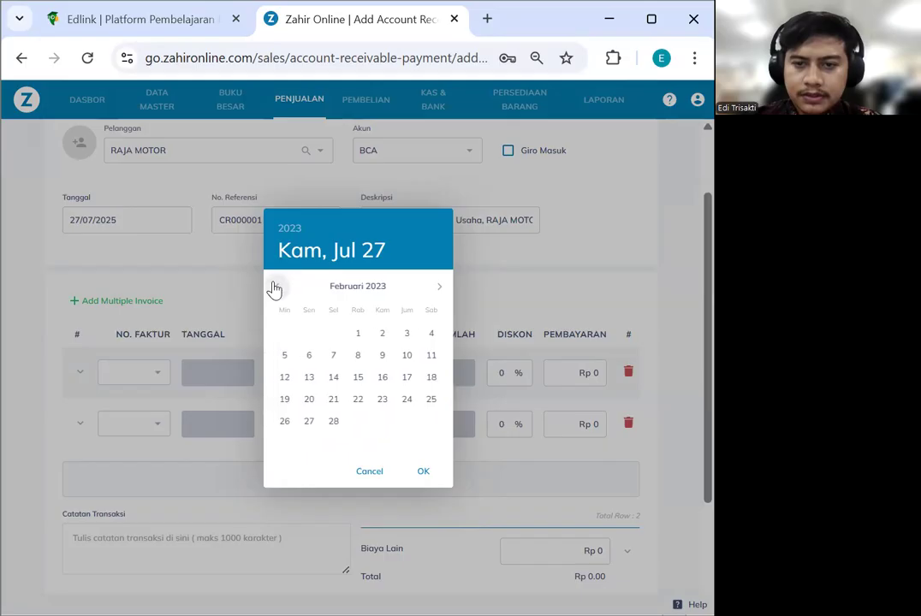
click(276, 288)
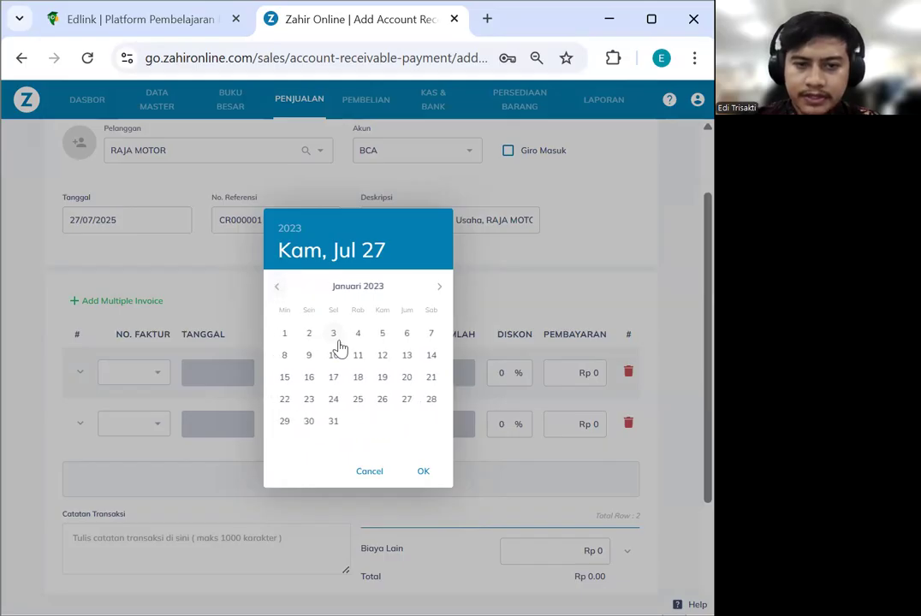
click(333, 335)
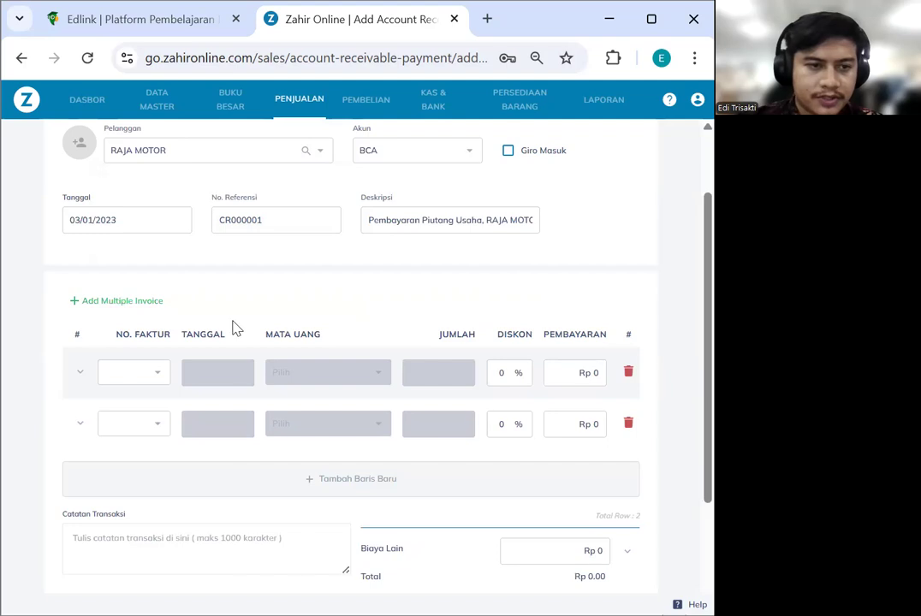
Apply invoices INV-01 and INV-02 to the first two payment lines
click(151, 374)
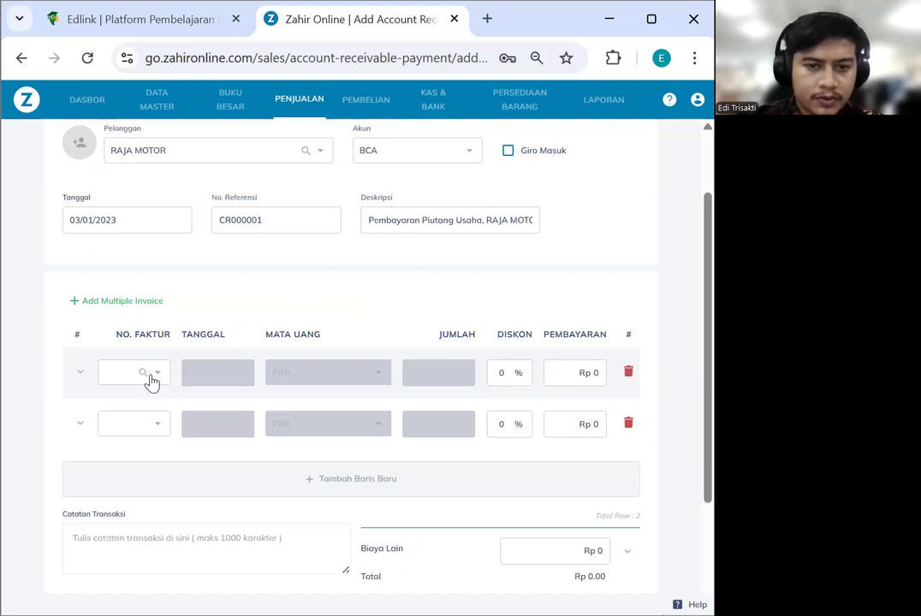
click(635, 117)
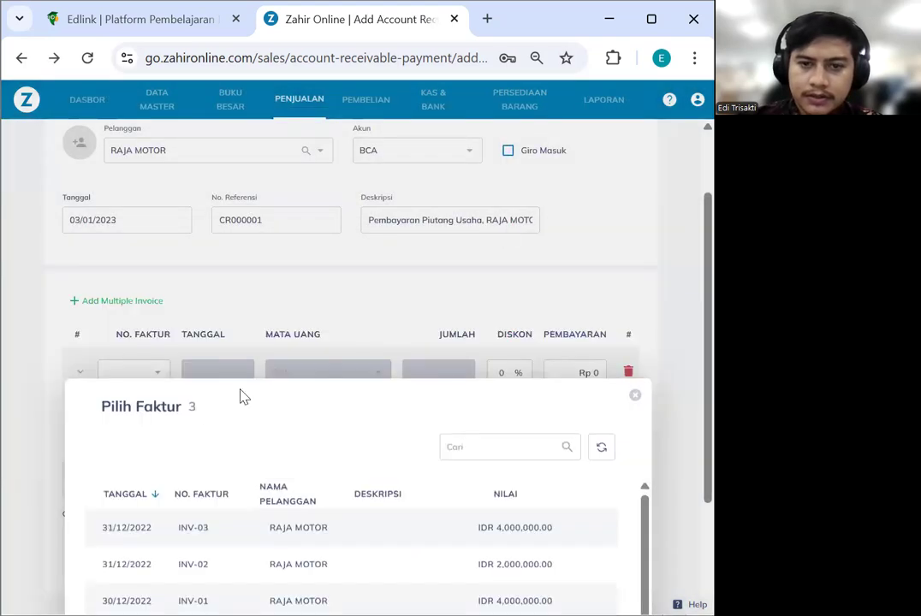
click(160, 376)
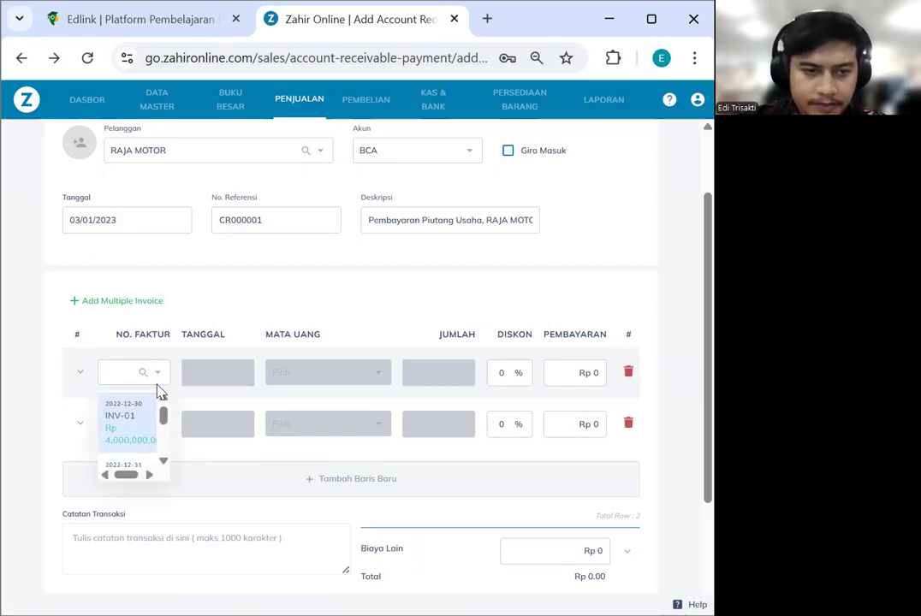
click(132, 435)
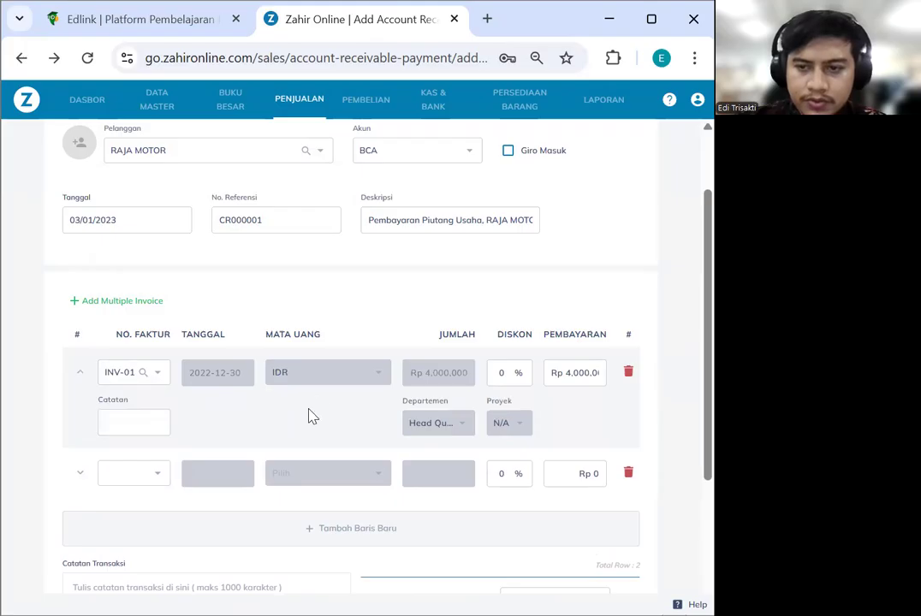
scroll(304, 406, down, 1)
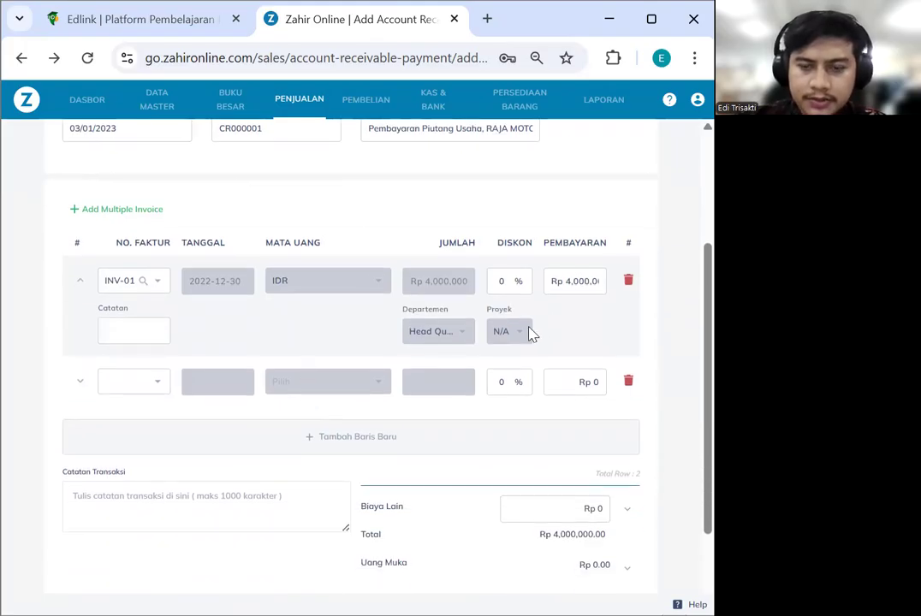
click(152, 383)
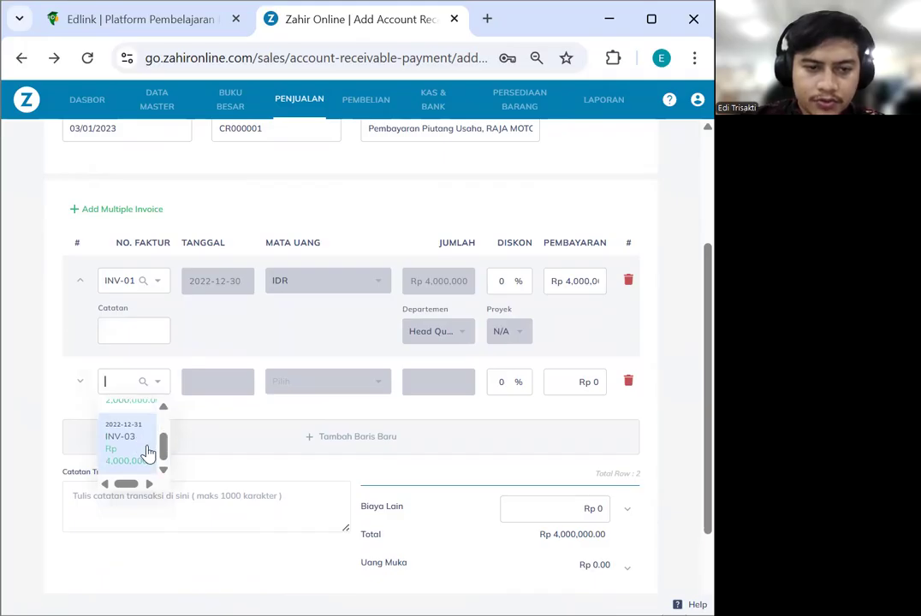
click(127, 431)
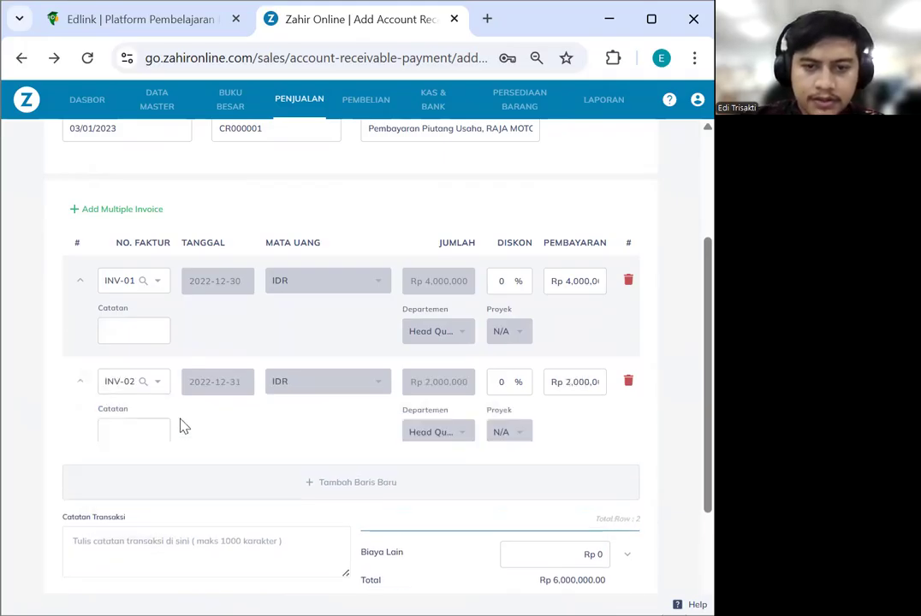
Save the receivable payment as CR000001
scroll(313, 438, down, 1)
scroll(314, 428, down, 1)
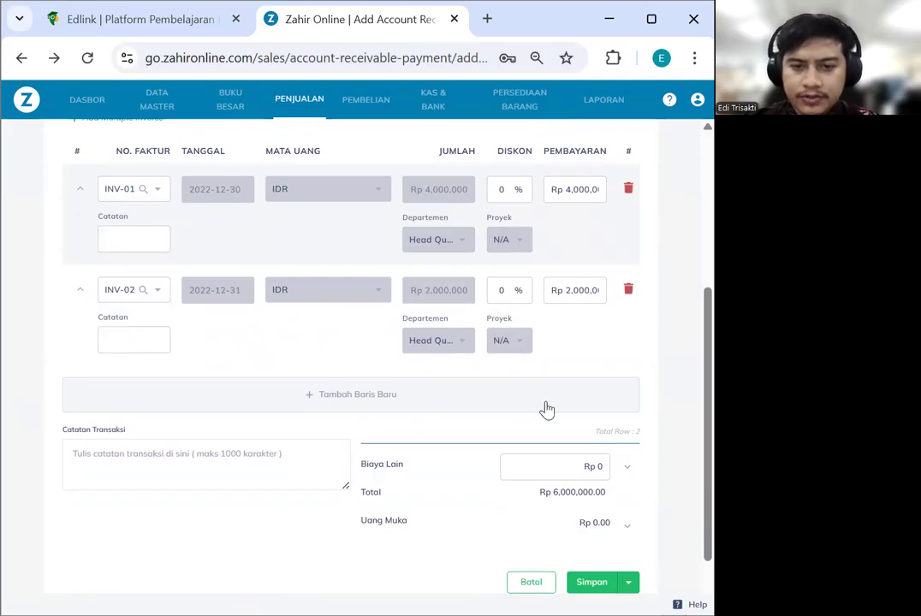
scroll(545, 409, down, 1)
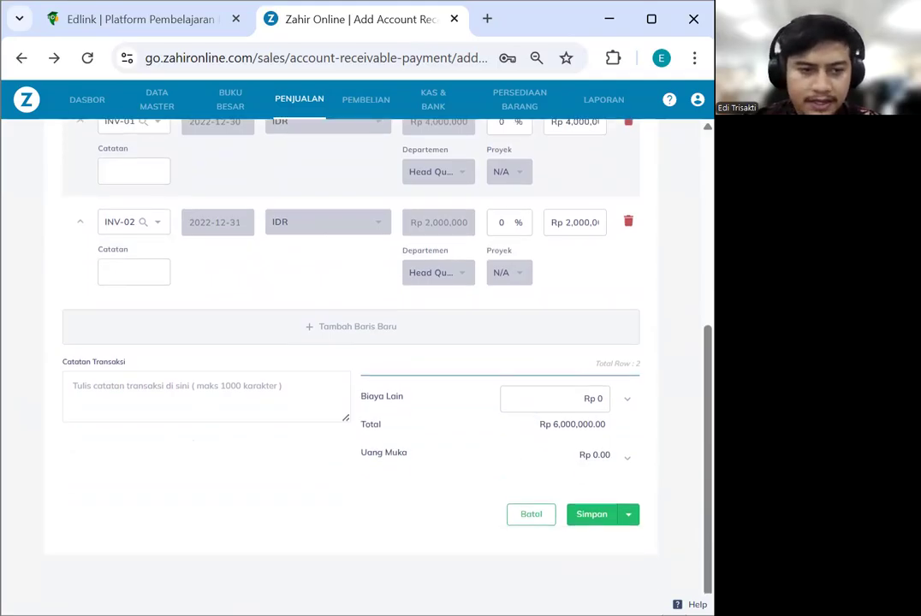
click(584, 517)
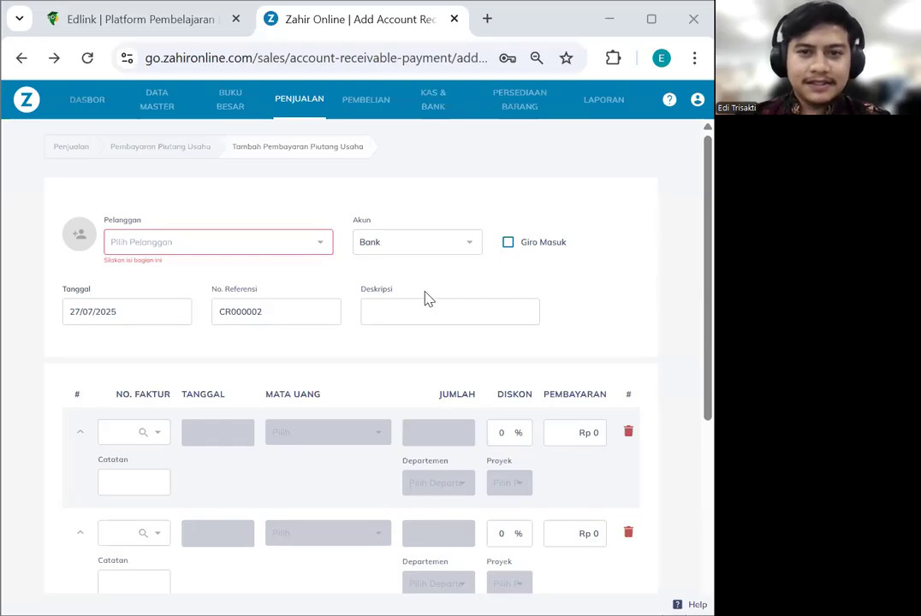
Start a payable payment to ASTRA HONDA, PT covering invoice INV-01
scroll(428, 298, down, 1)
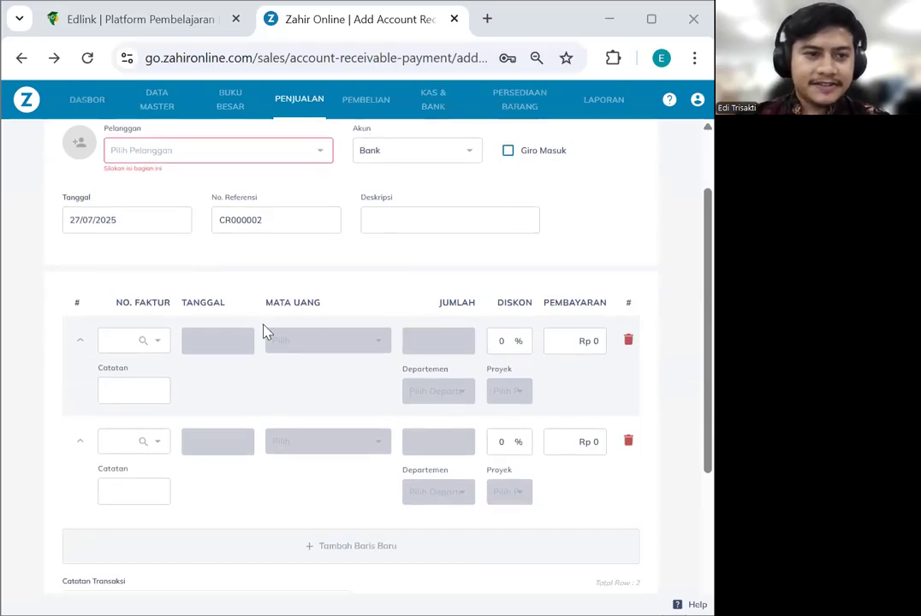
click(360, 101)
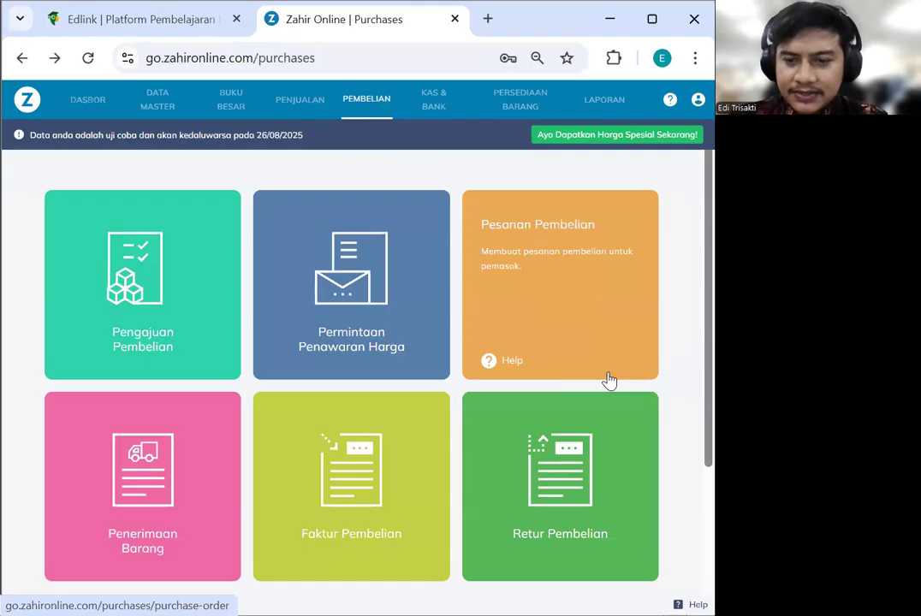
scroll(613, 378, down, 2)
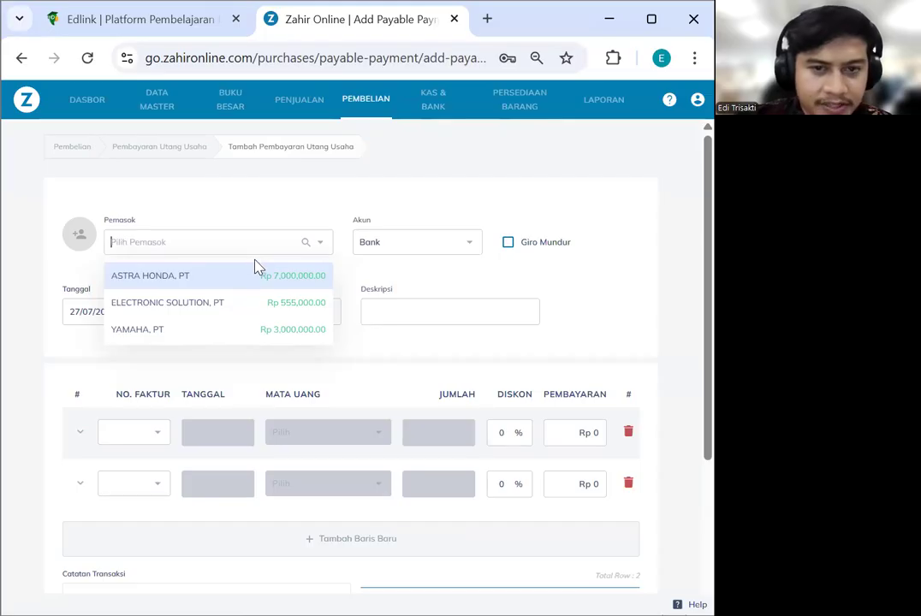
click(233, 277)
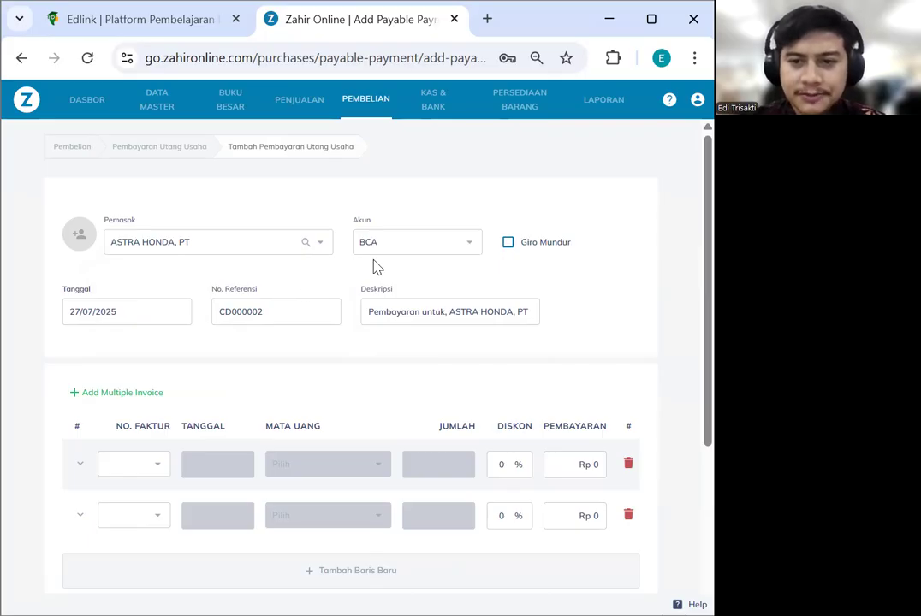
scroll(299, 349, down, 1)
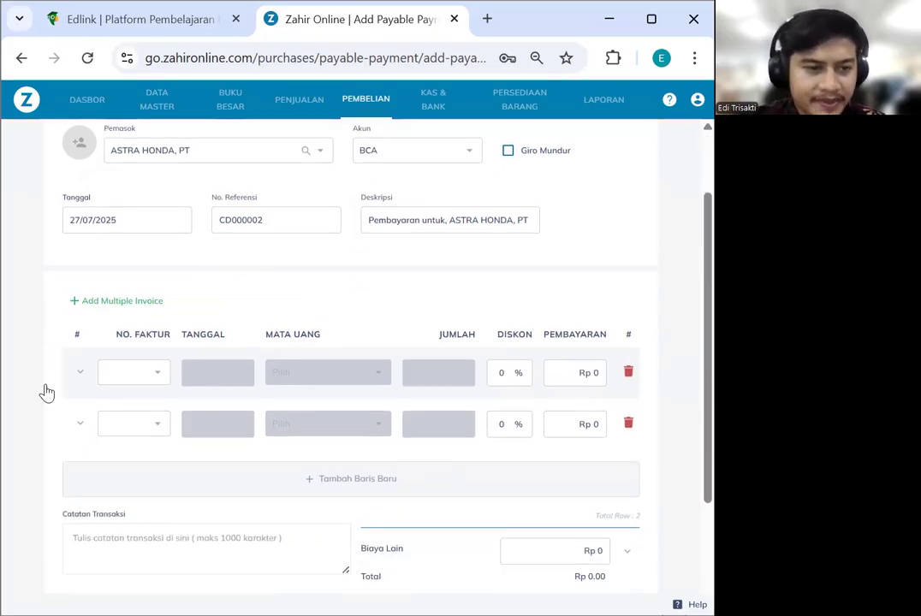
click(121, 374)
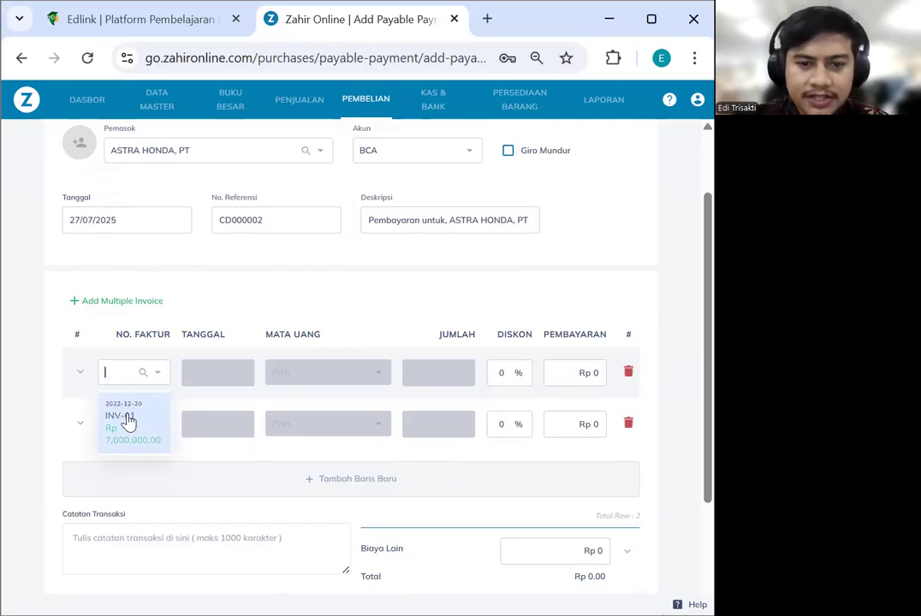
click(121, 421)
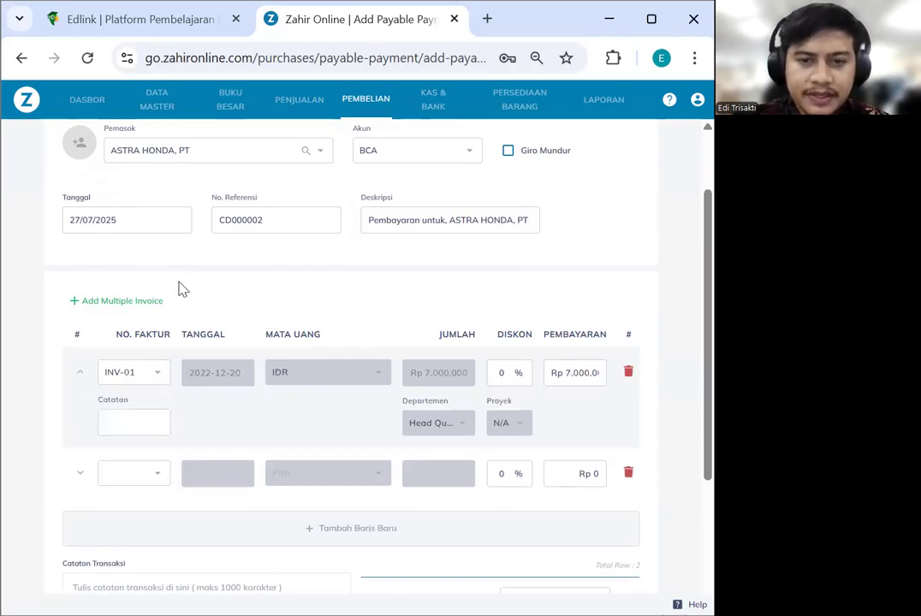
Date the payment 04/01/2023 and finish editing the description
click(164, 226)
click(297, 235)
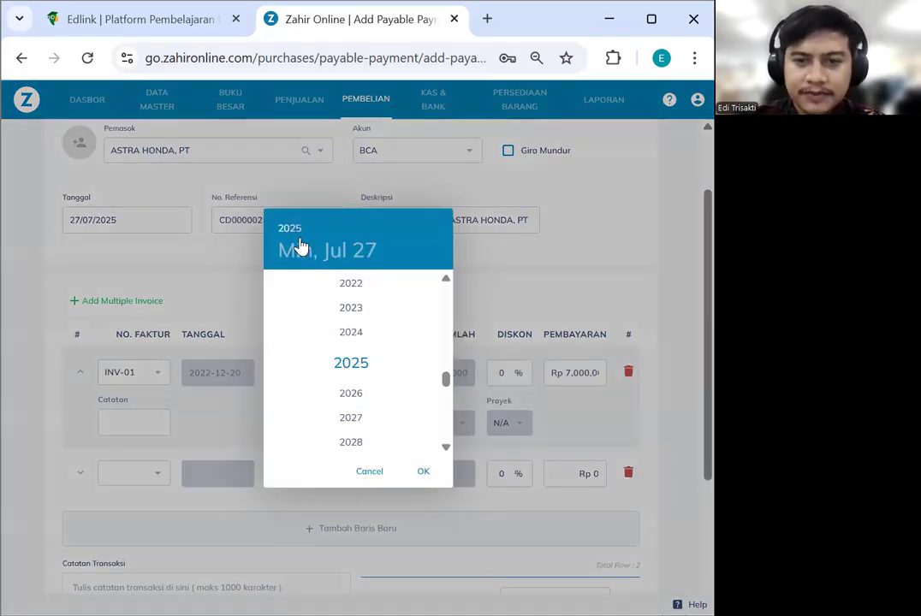
click(347, 308)
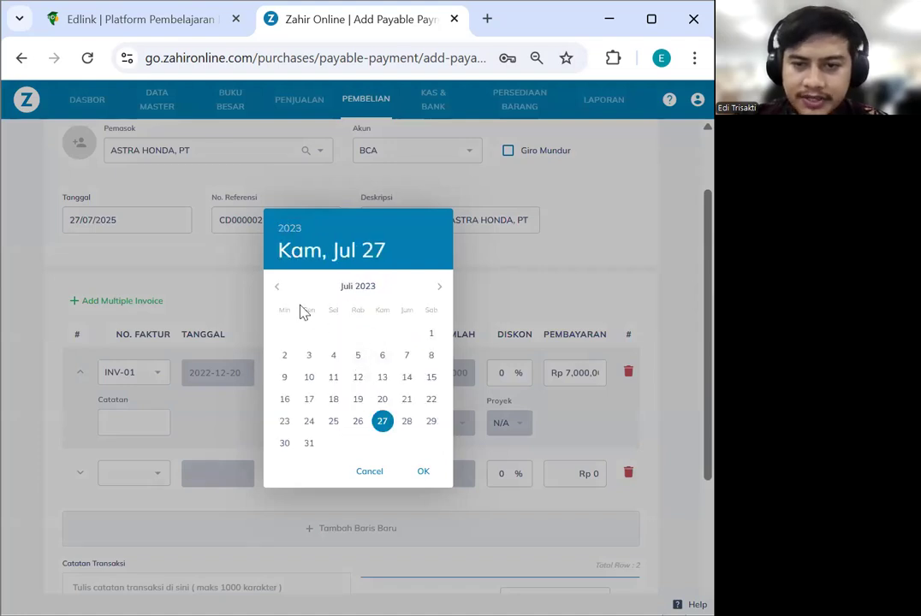
click(279, 288)
click(279, 287)
click(279, 288)
click(281, 288)
click(279, 288)
click(279, 287)
click(359, 337)
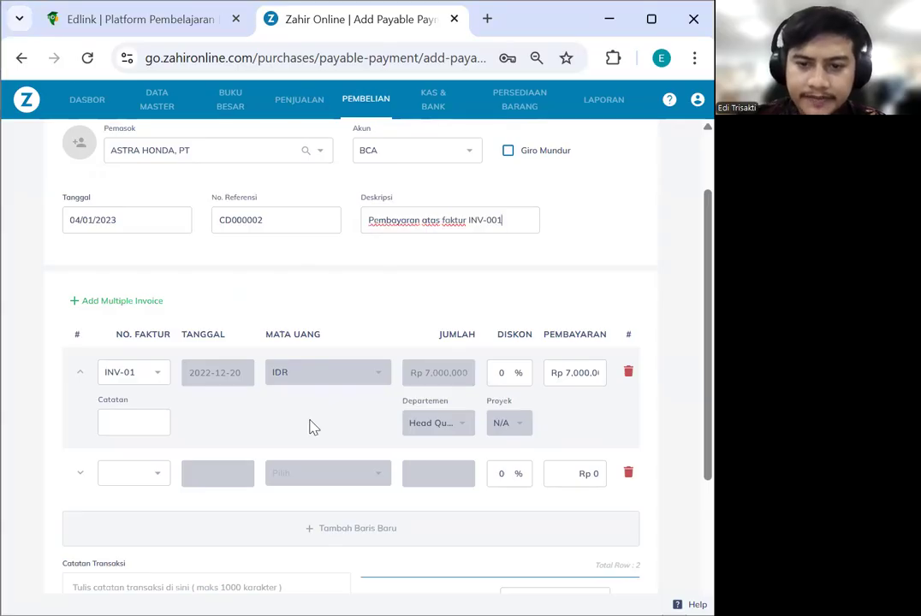
click(313, 421)
Change the INV-01 payment amount from 7,000,000 to 5,000,000
scroll(334, 418, down, 4)
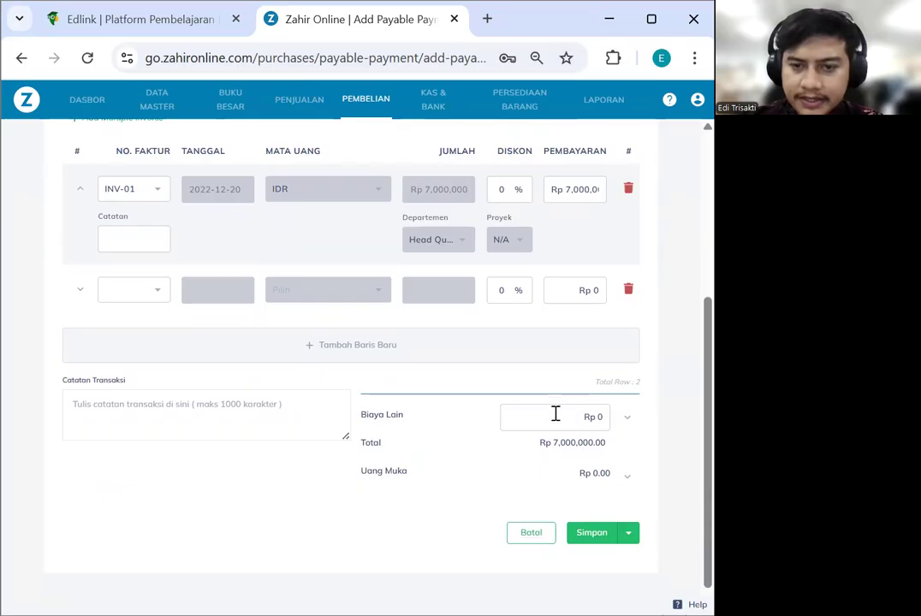
drag(565, 189, 571, 188)
text(5)
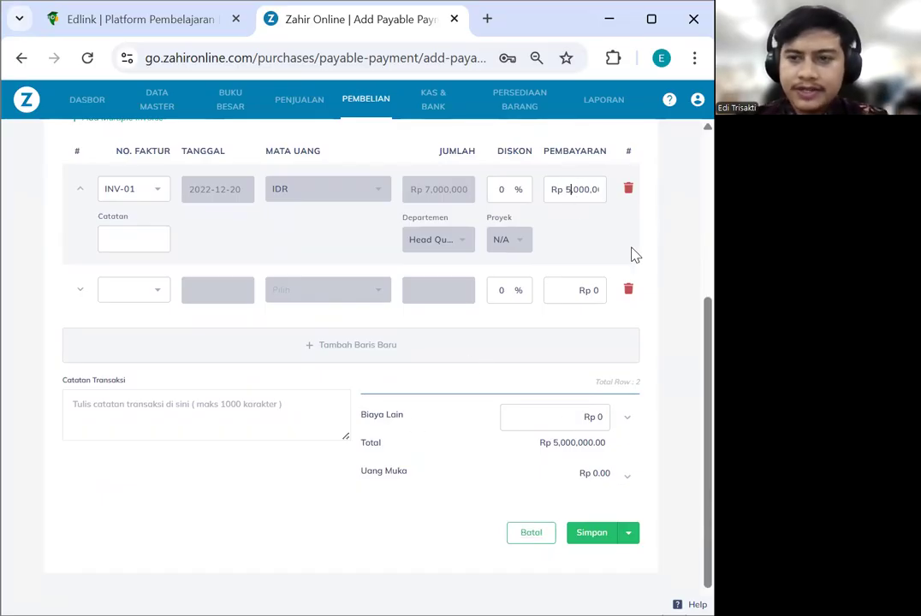
Remove the empty invoice lines, save payment CD000002, and return to Kas & Bank
click(543, 358)
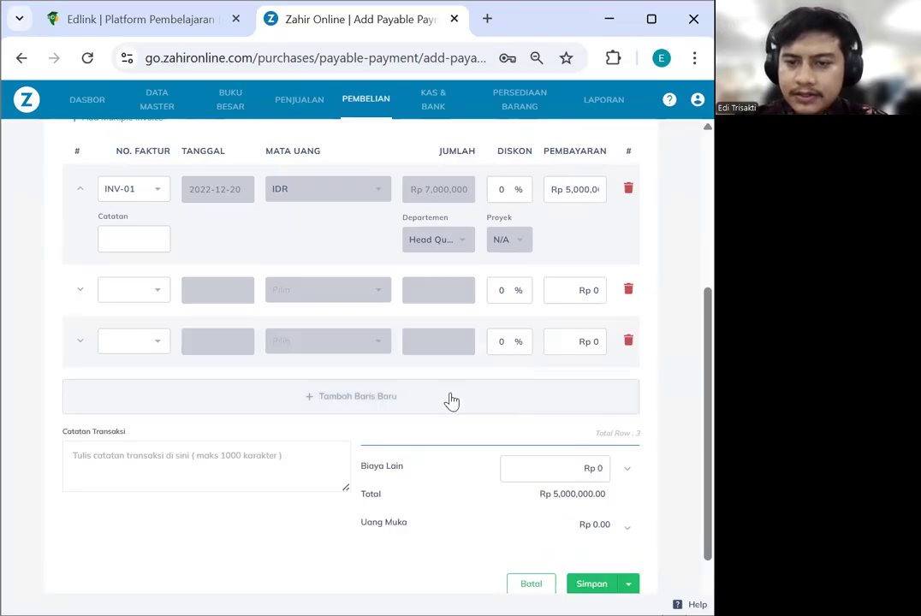
click(629, 300)
click(628, 298)
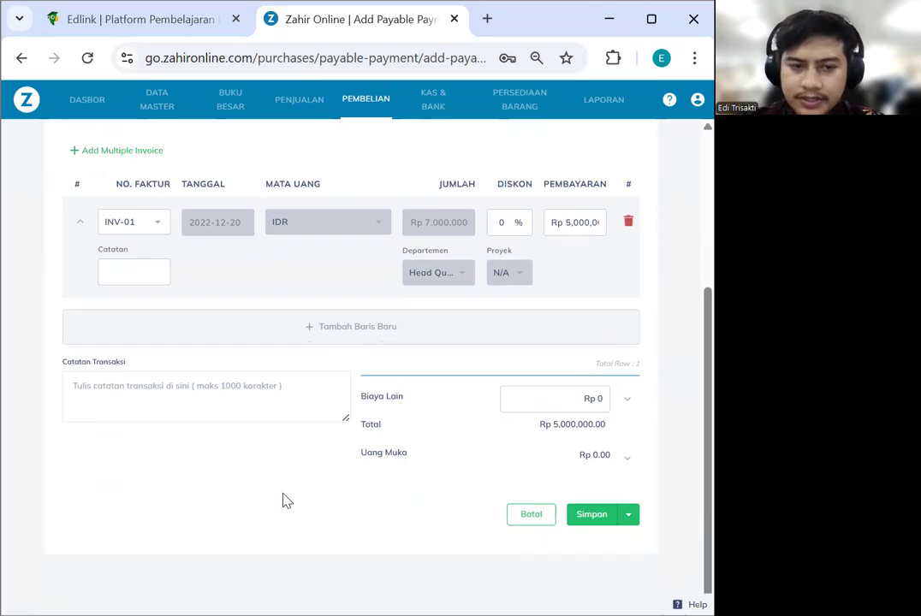
click(608, 519)
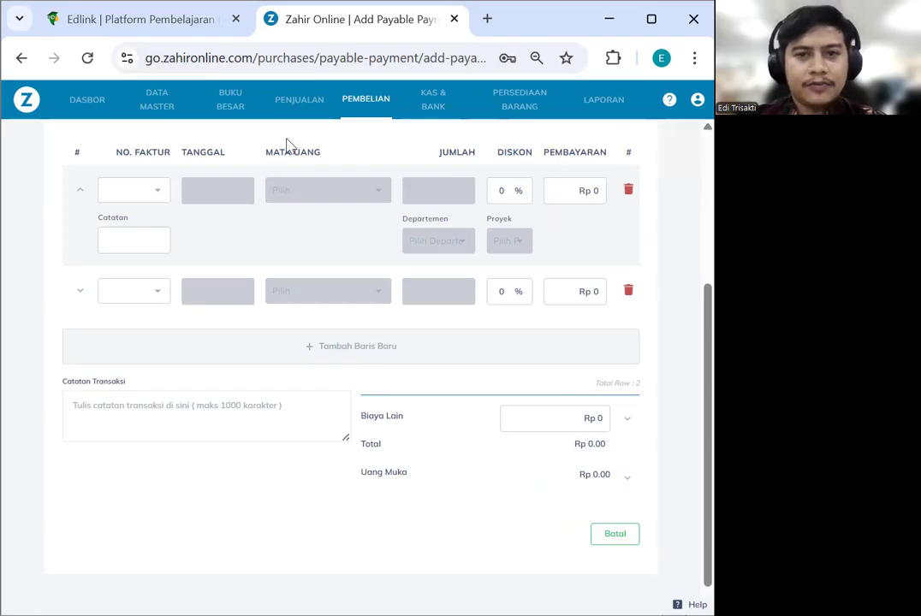
click(432, 105)
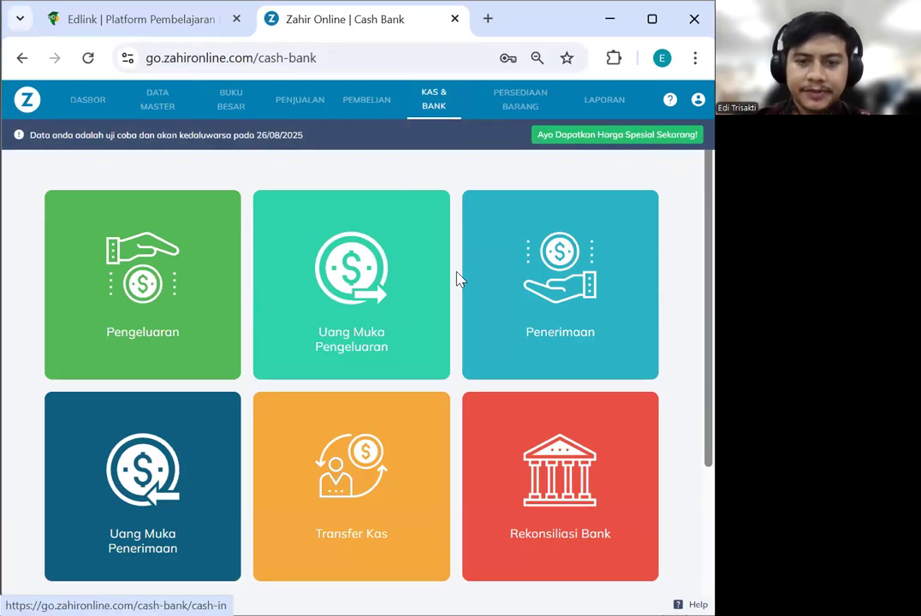
Look at the Pengeluaran list and a new disbursement, then return to the Kas & Bank overview
click(150, 308)
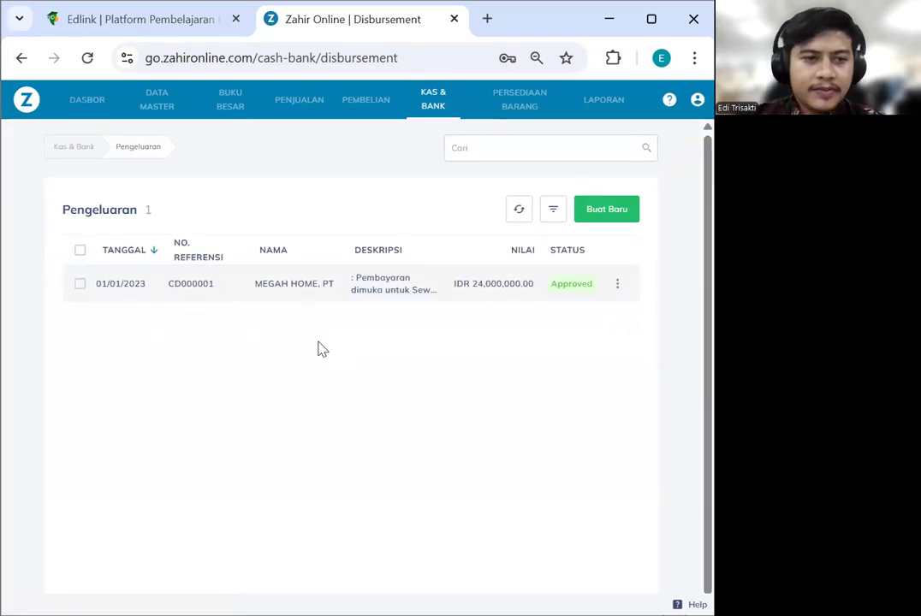
click(607, 210)
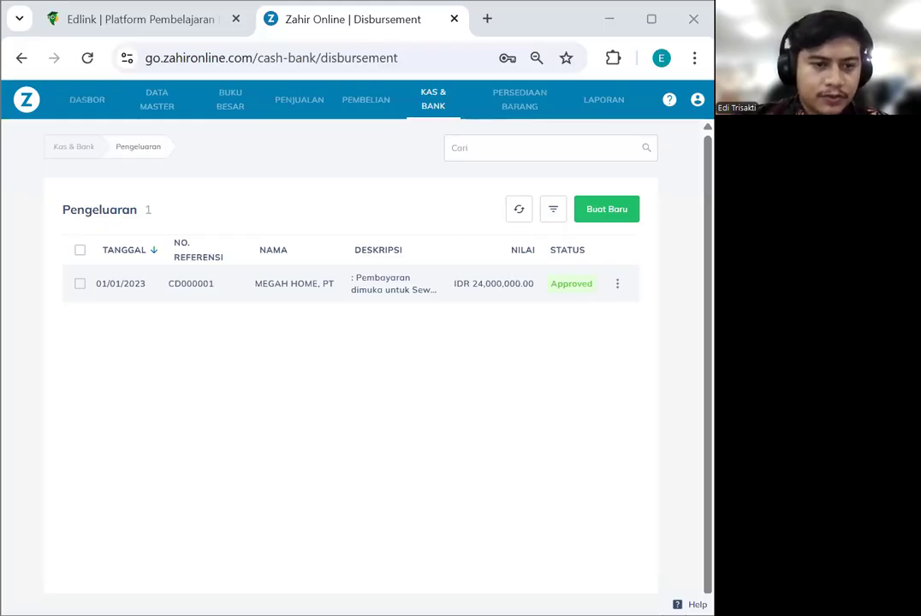
click(434, 108)
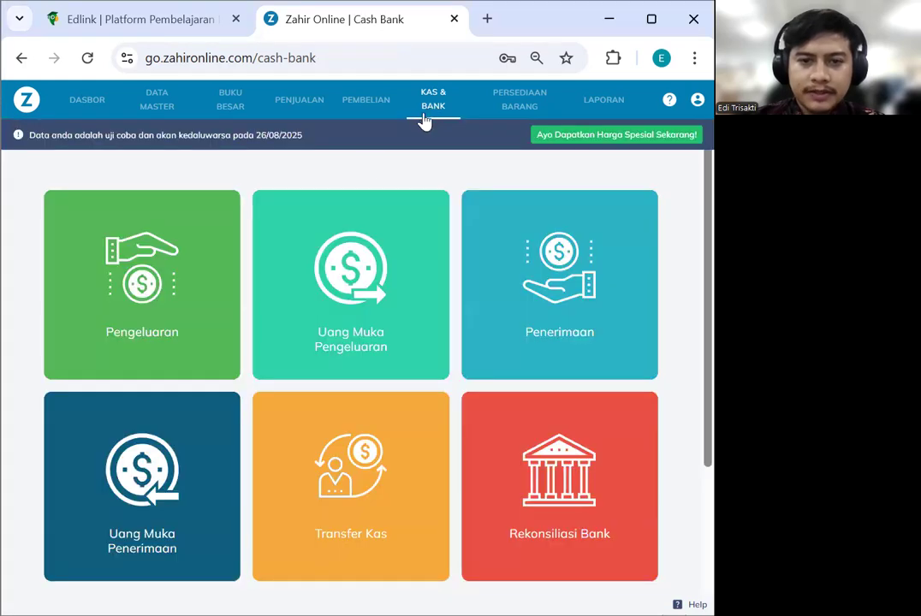
Open a new Uang Muka Pengeluaran form, PP000001, and browse its Penerima list
click(286, 255)
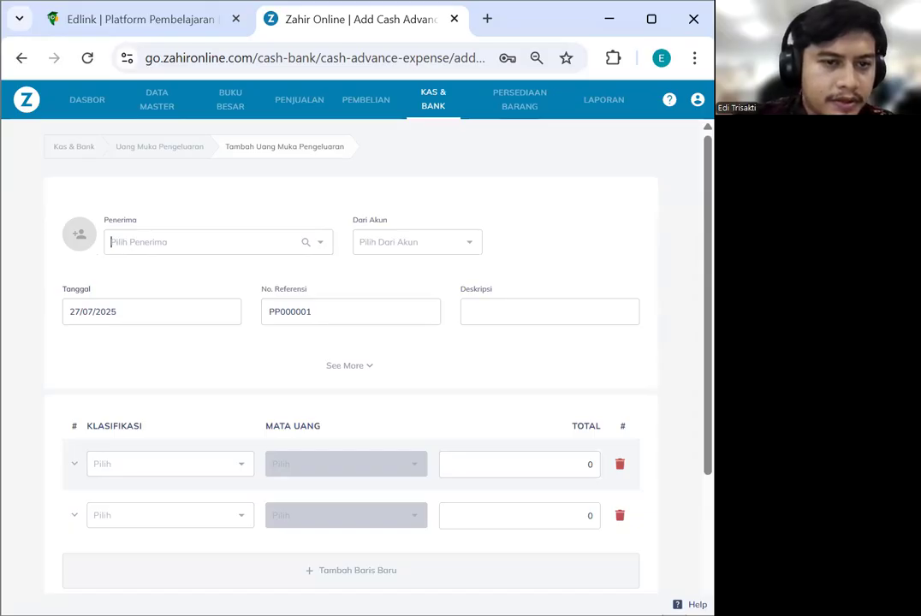
click(157, 248)
scroll(205, 291, down, 2)
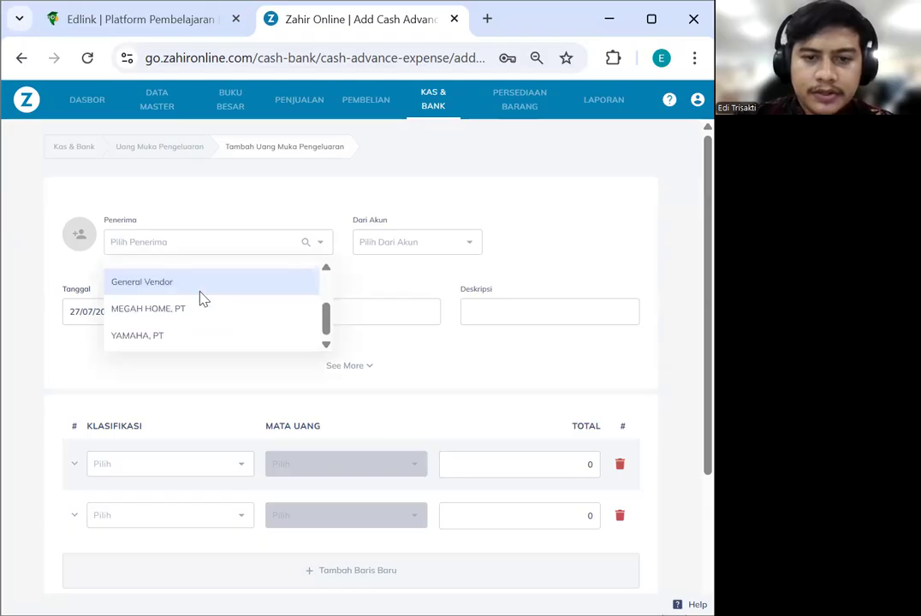
scroll(203, 298, up, 2)
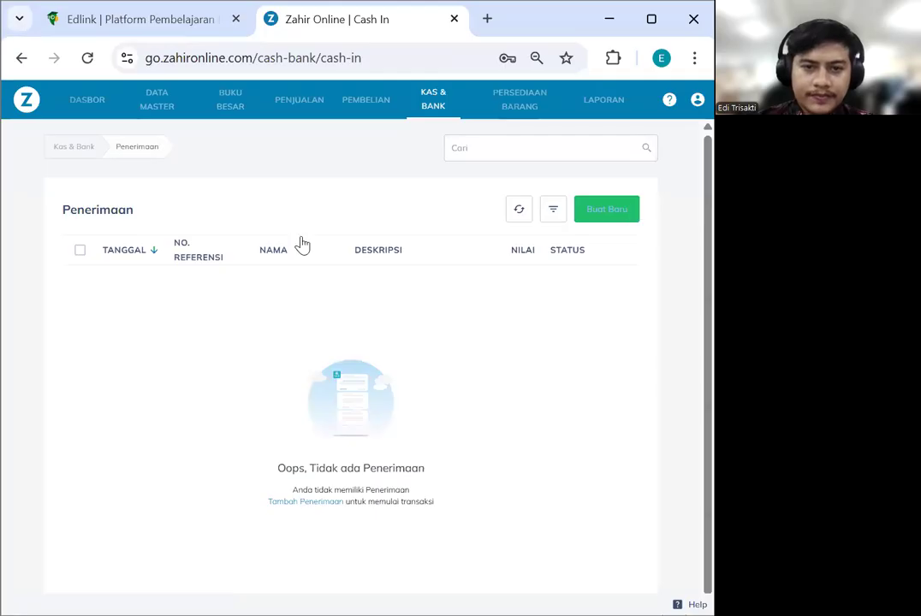
Start a cash receipt from RAJA MOTOR dated 05/01/2023
click(189, 248)
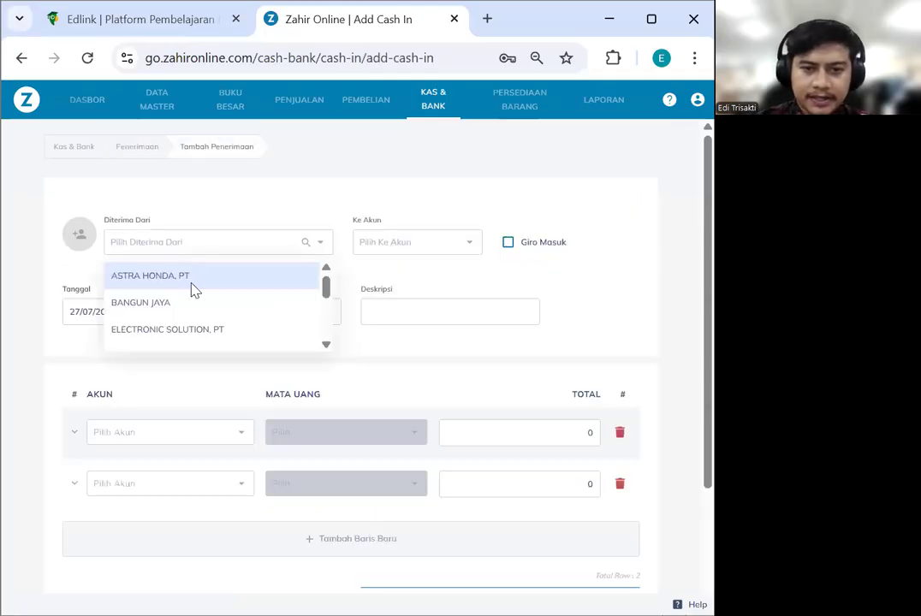
scroll(193, 290, down, 3)
click(181, 318)
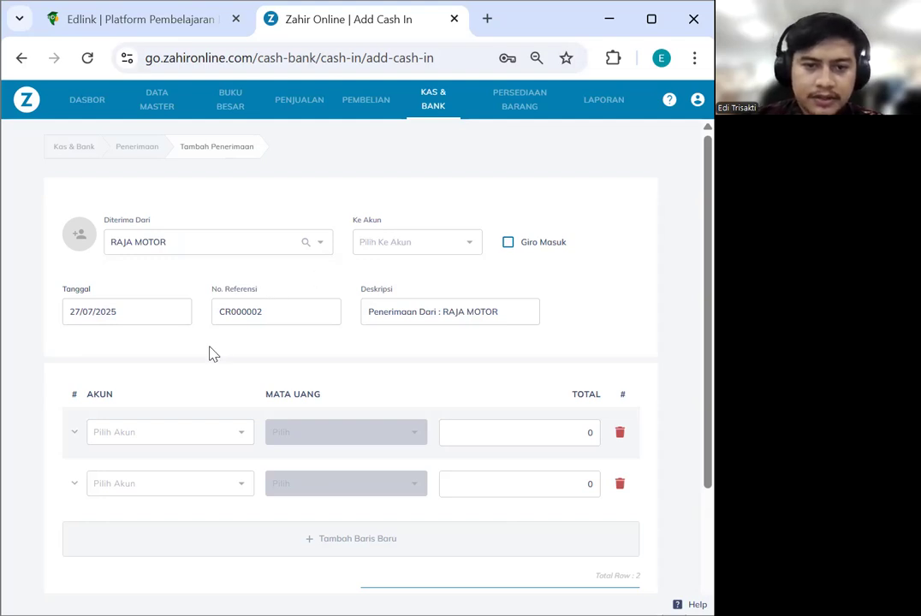
click(120, 319)
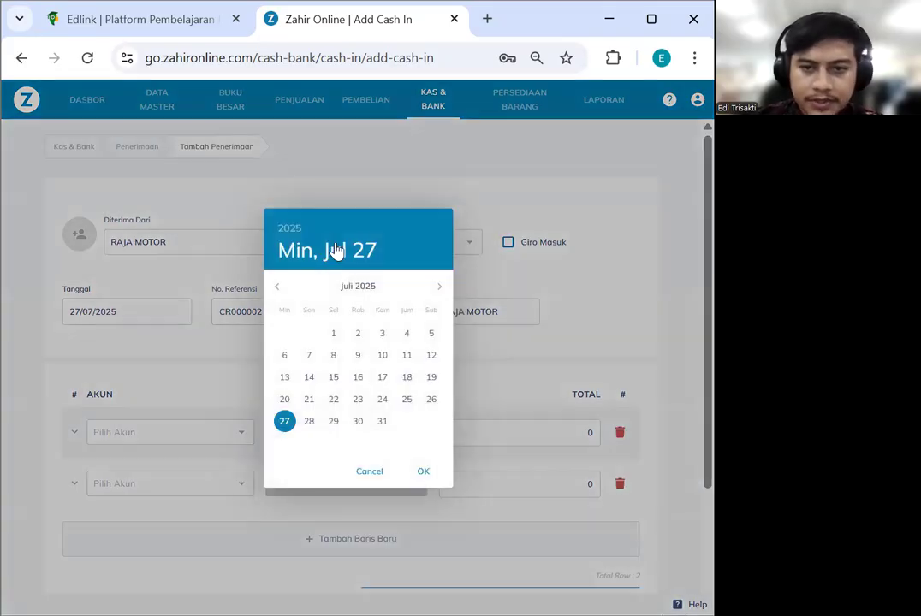
click(298, 236)
click(349, 307)
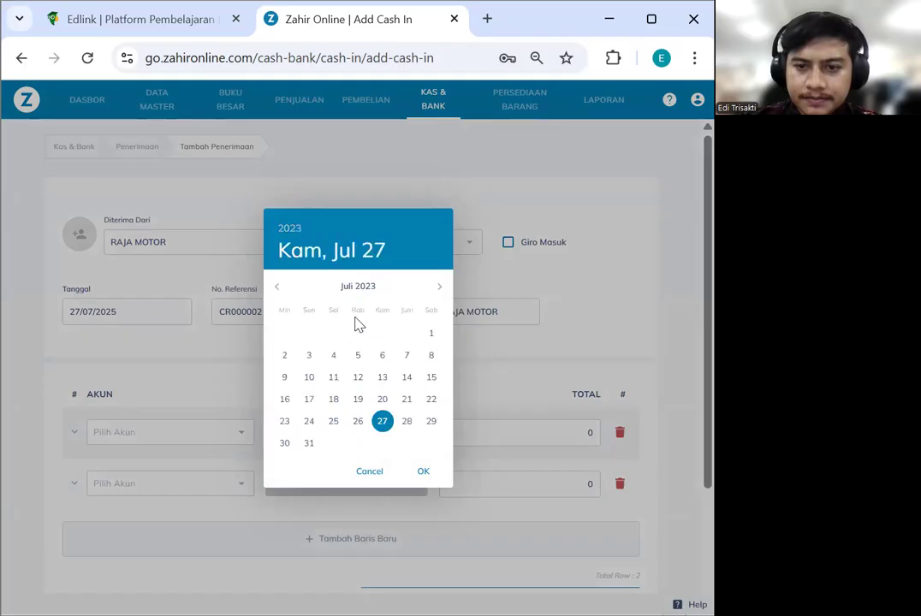
click(279, 287)
click(279, 286)
click(279, 287)
click(279, 287)
click(279, 287)
click(279, 286)
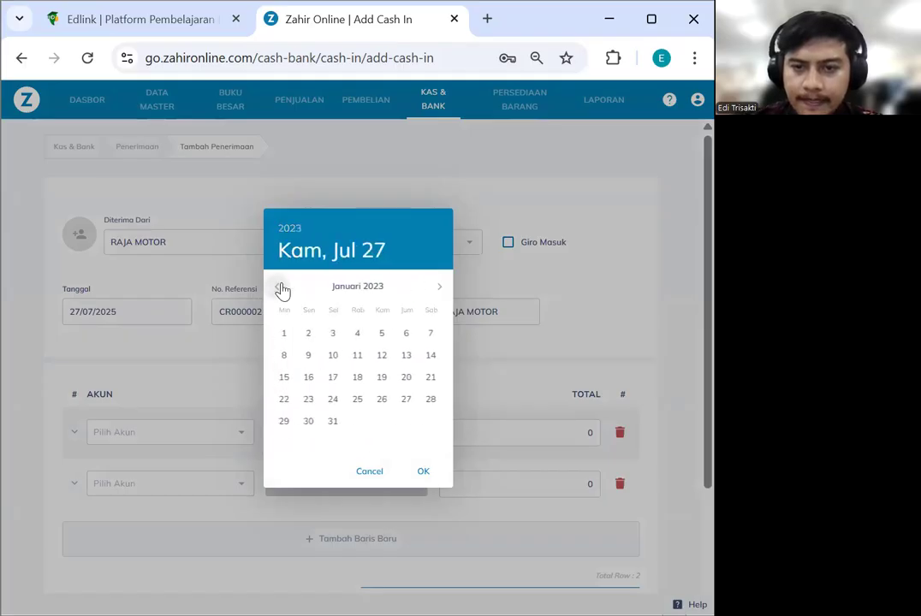
click(381, 337)
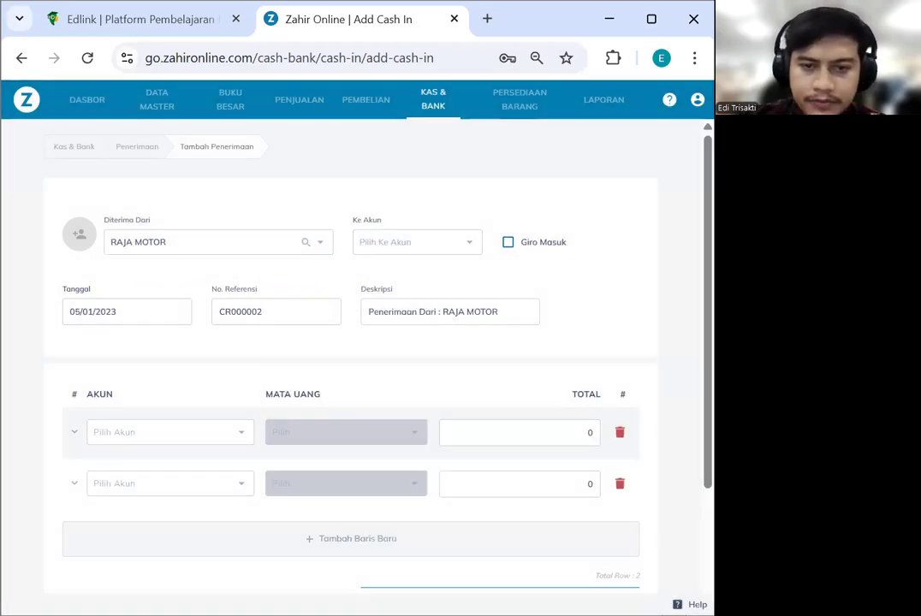
Deposit the receipt into Kas Kecil with reference number 00000001
click(387, 248)
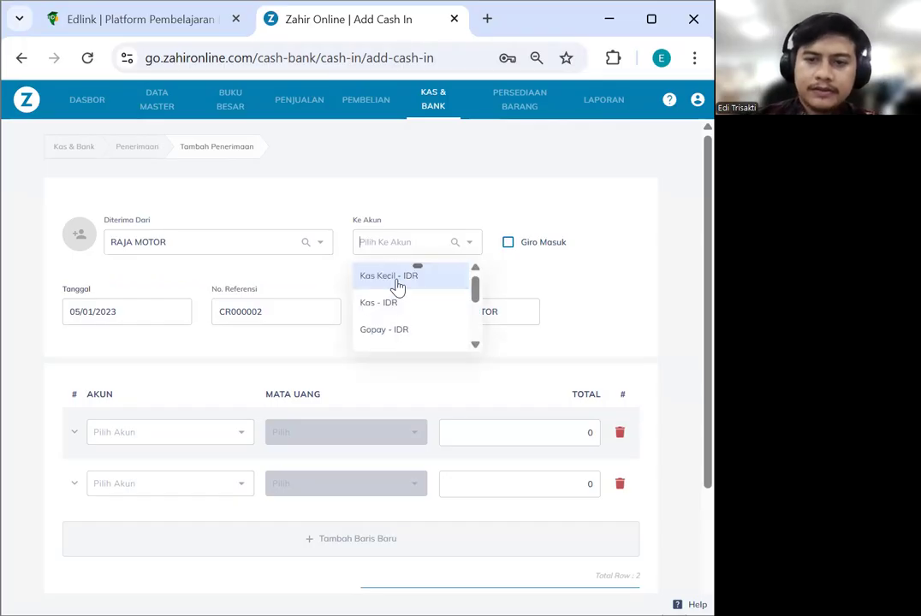
click(397, 285)
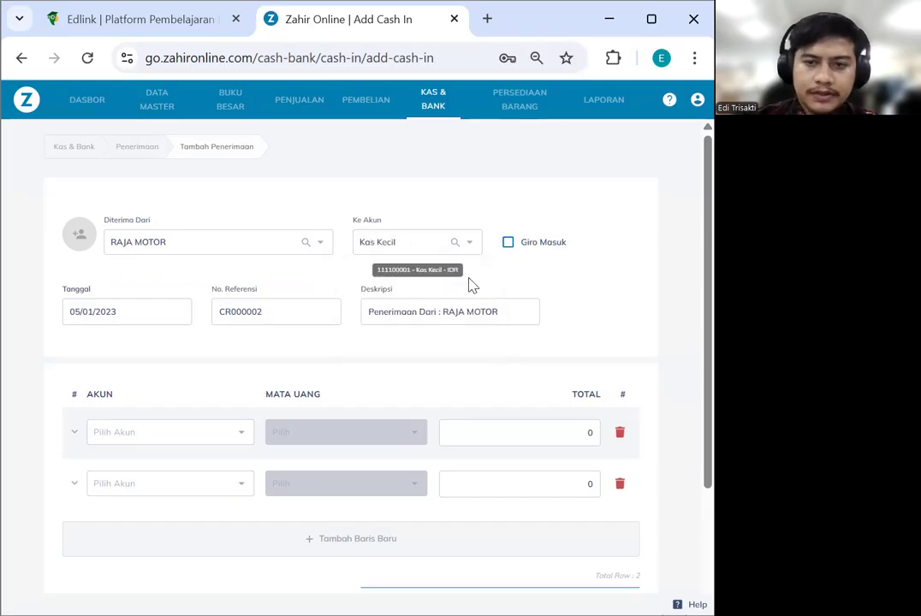
scroll(471, 364, down, 1)
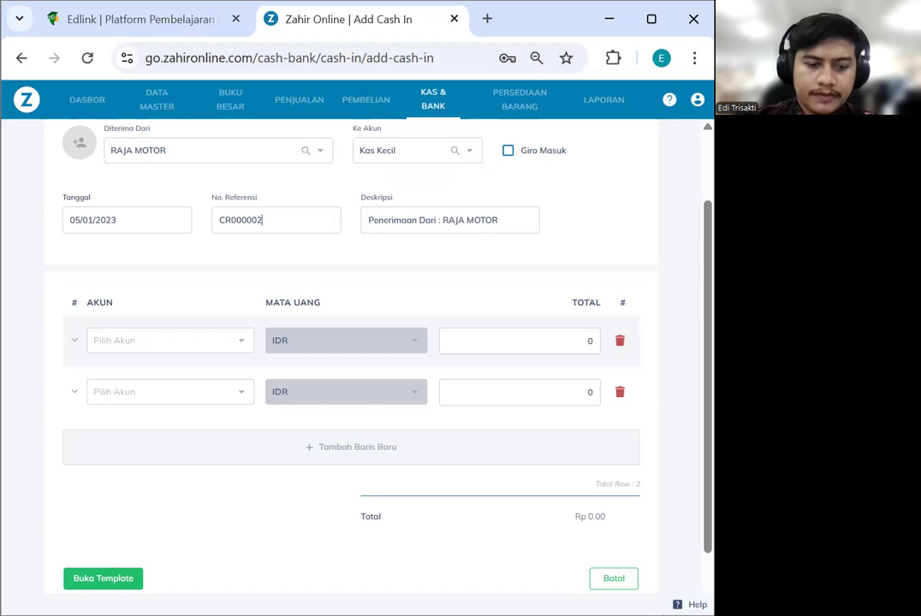
key(ctrl+z)
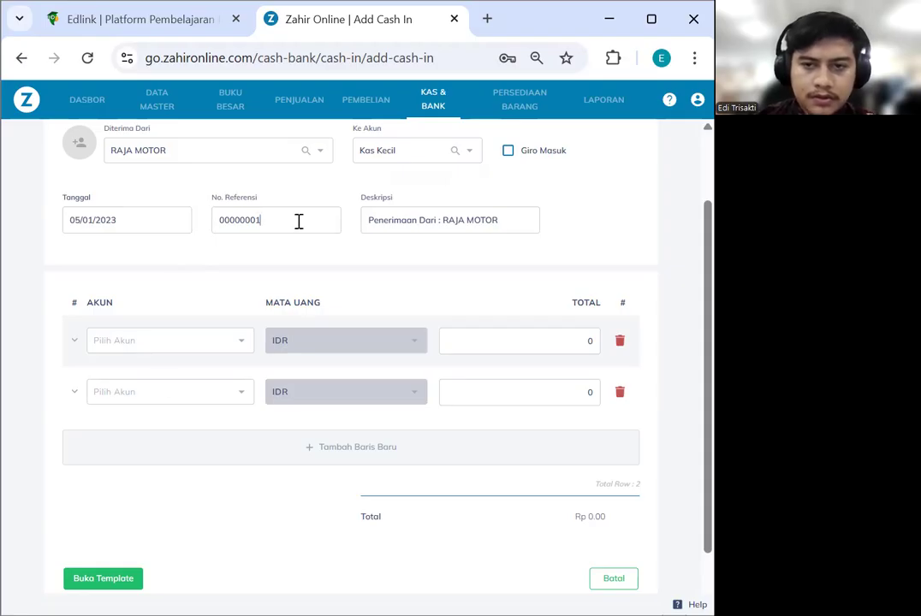
Charge the first line to Uang Muka Pengeluaran Umum, then move to Penjualan
scroll(255, 273, down, 1)
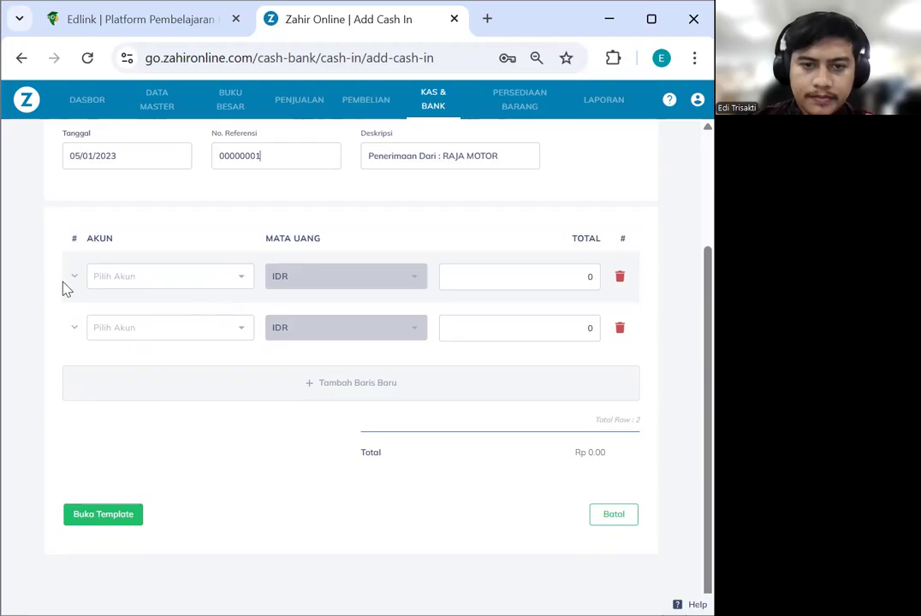
click(139, 284)
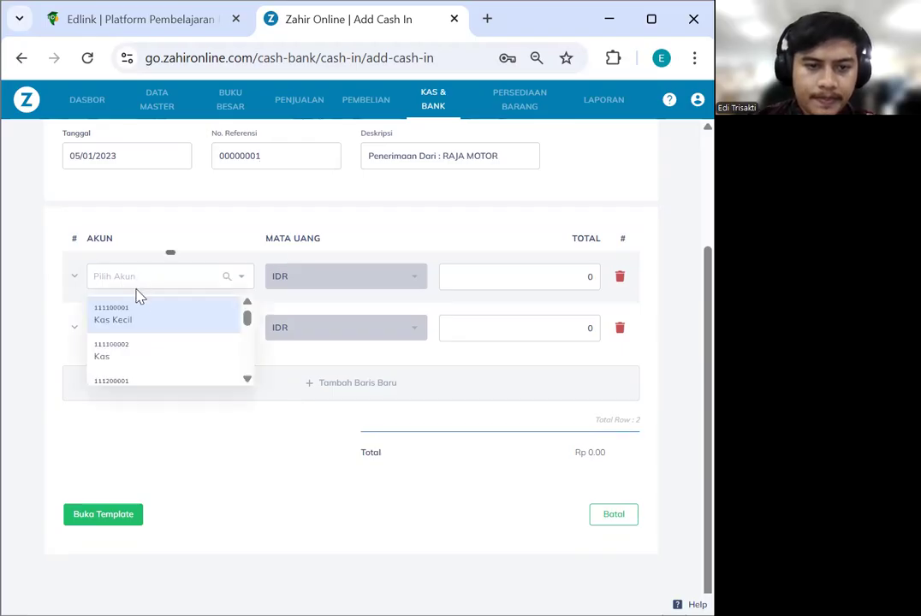
text(uang muka)
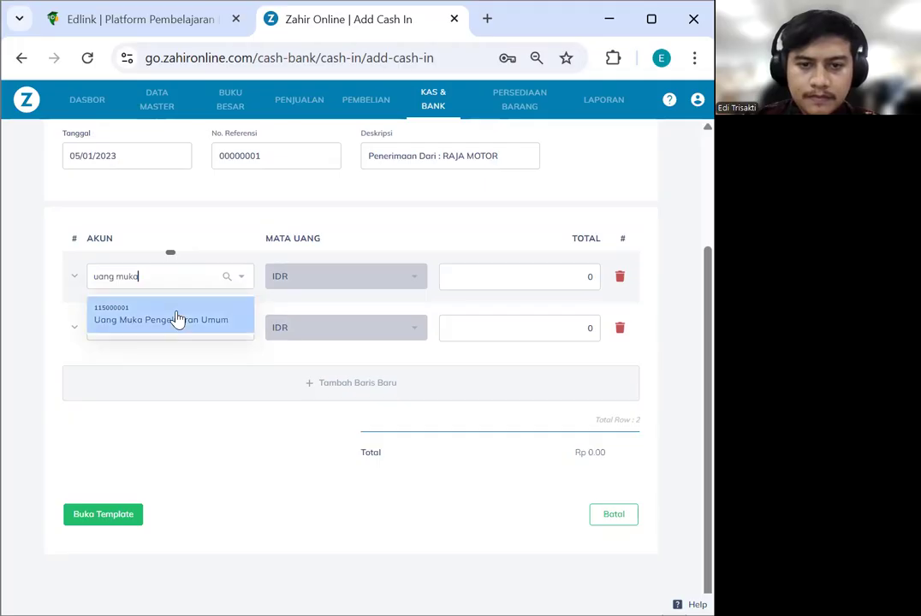
click(239, 327)
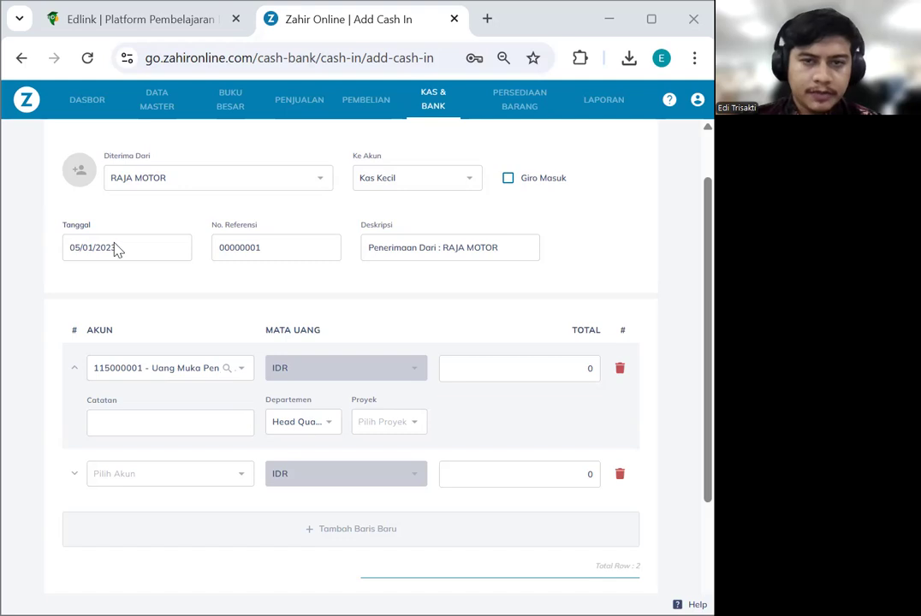
click(302, 101)
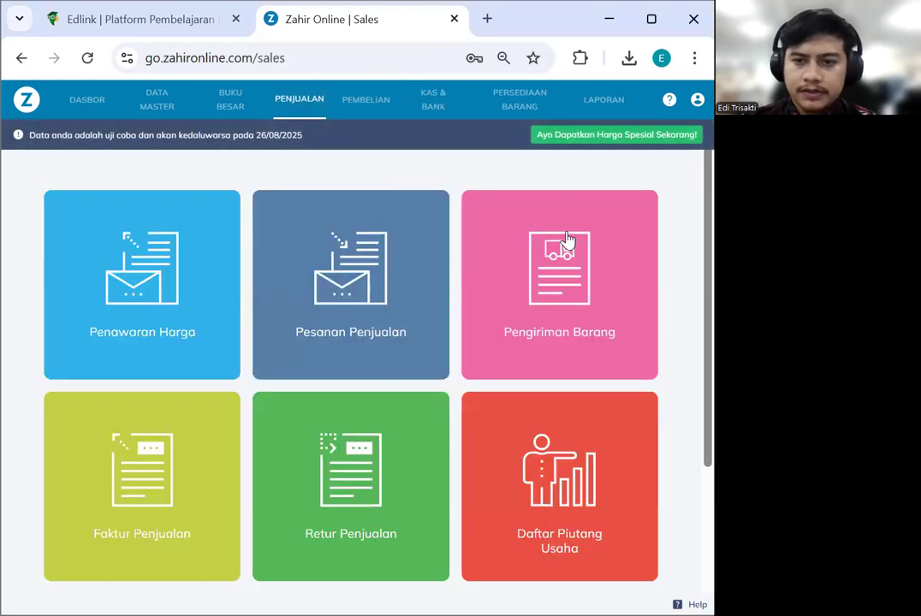
Start a new sales invoice for customer RAJA MOTOR
scroll(435, 401, down, 3)
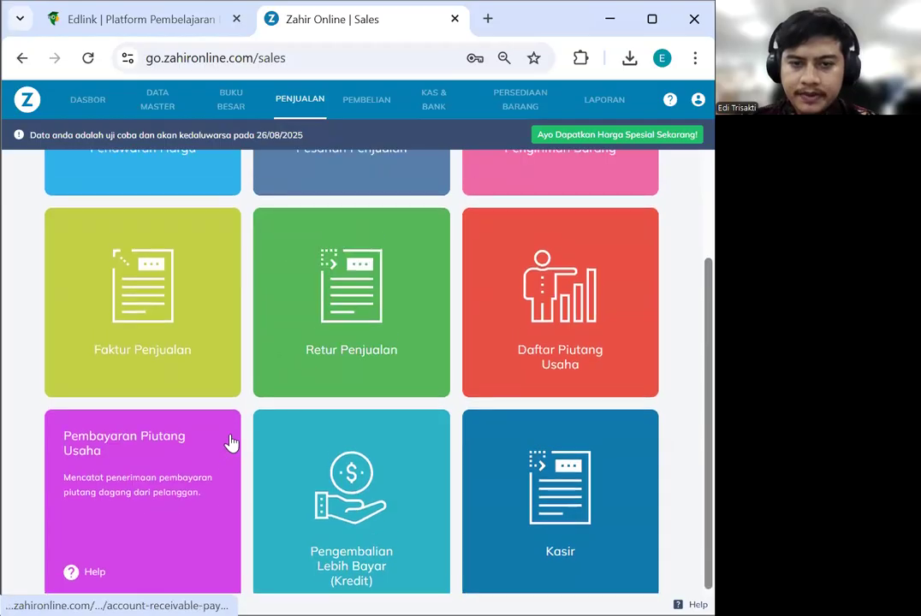
scroll(152, 476, up, 3)
click(152, 476)
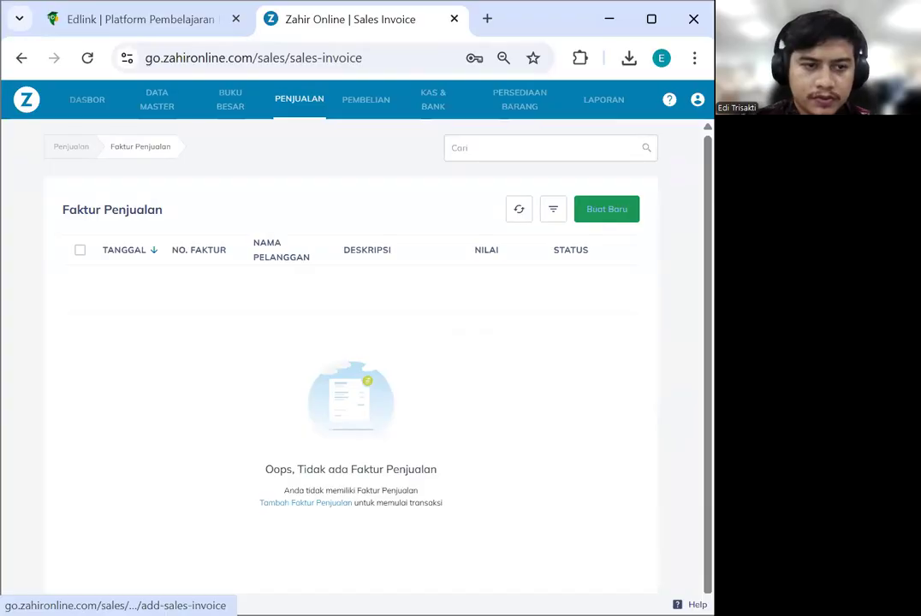
click(606, 209)
click(152, 235)
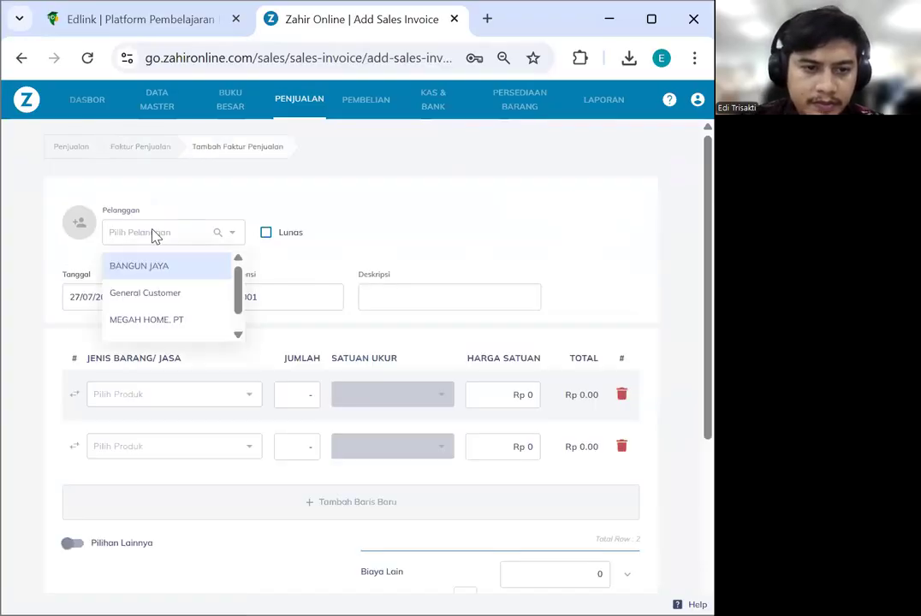
scroll(158, 274, down, 2)
click(160, 322)
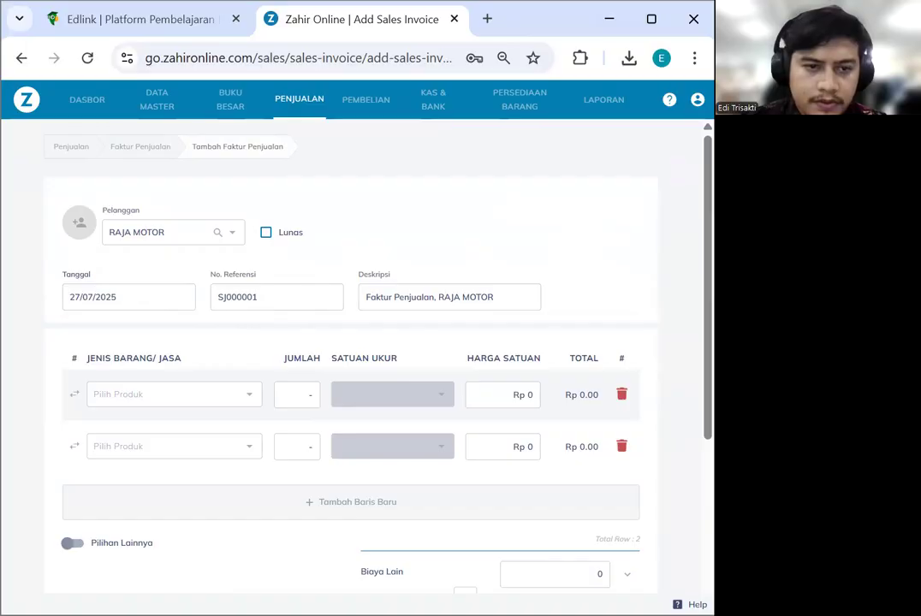
Change the invoice reference number to 00000001
double_click(214, 299)
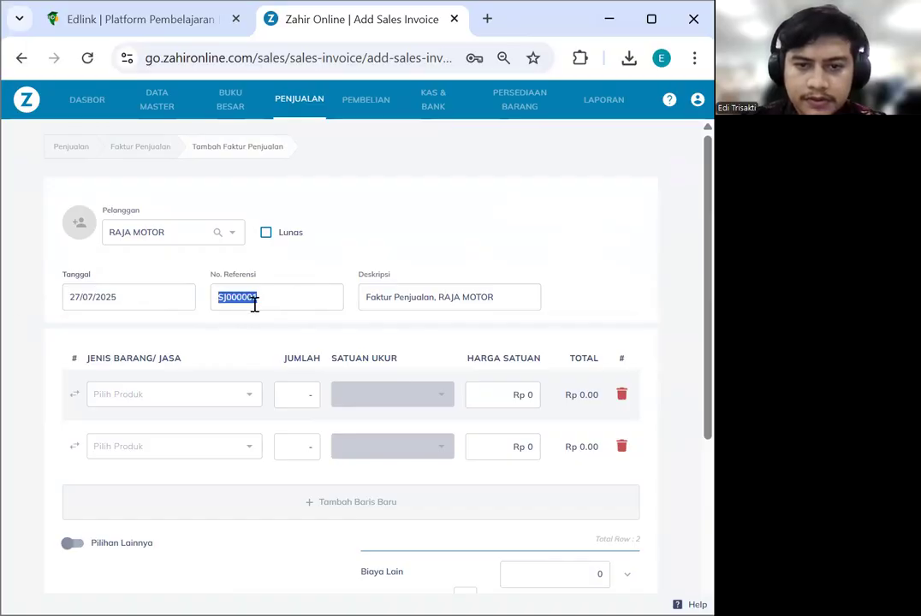
key(ctrl+v)
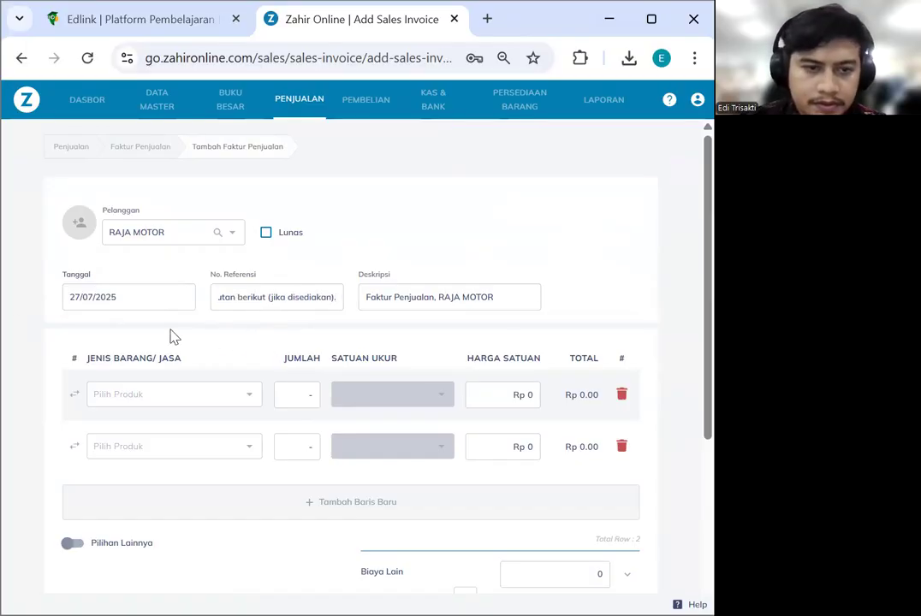
click(307, 306)
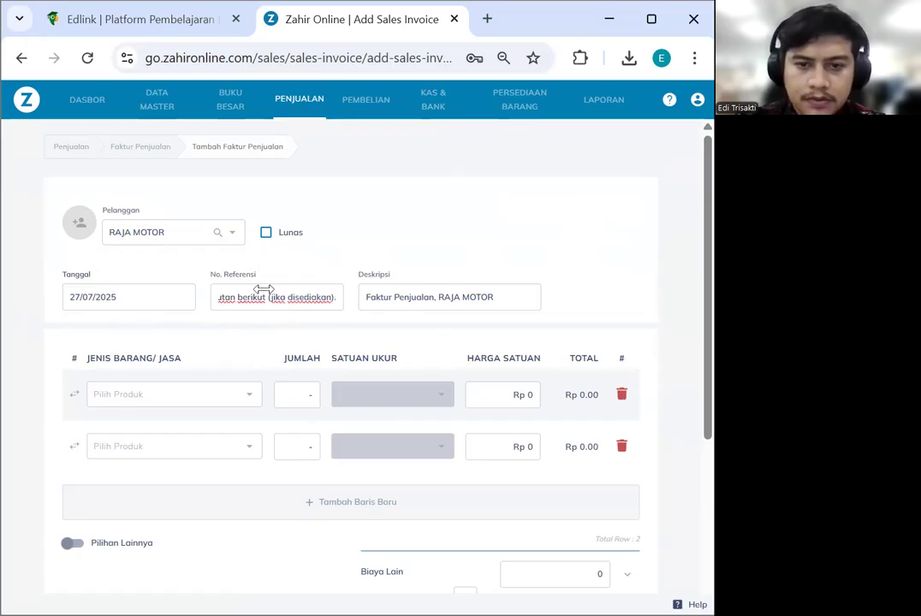
click(236, 352)
scroll(225, 339, down, 1)
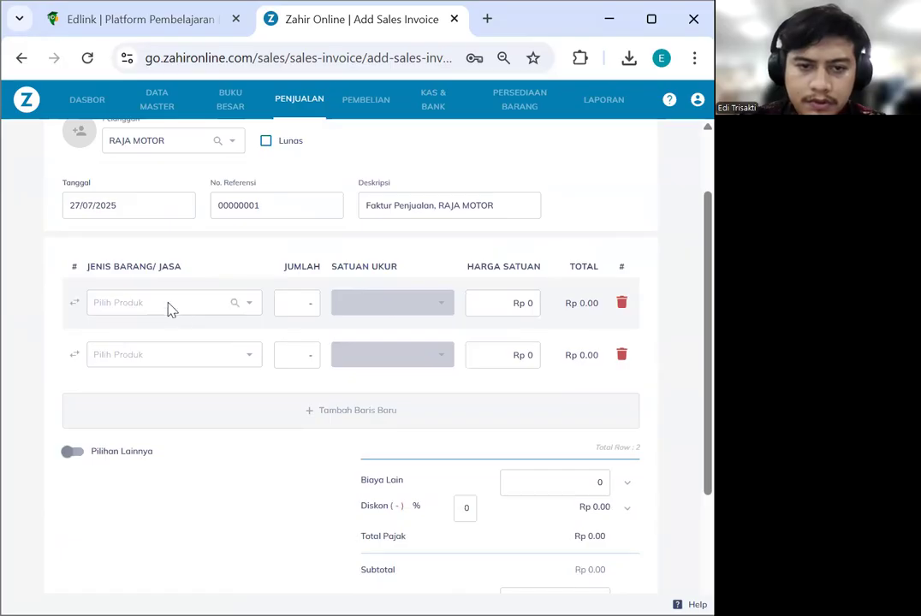
Add 5 RANTE GEAR TIGER 2012 at Rp 200,000 each as the first line
click(169, 306)
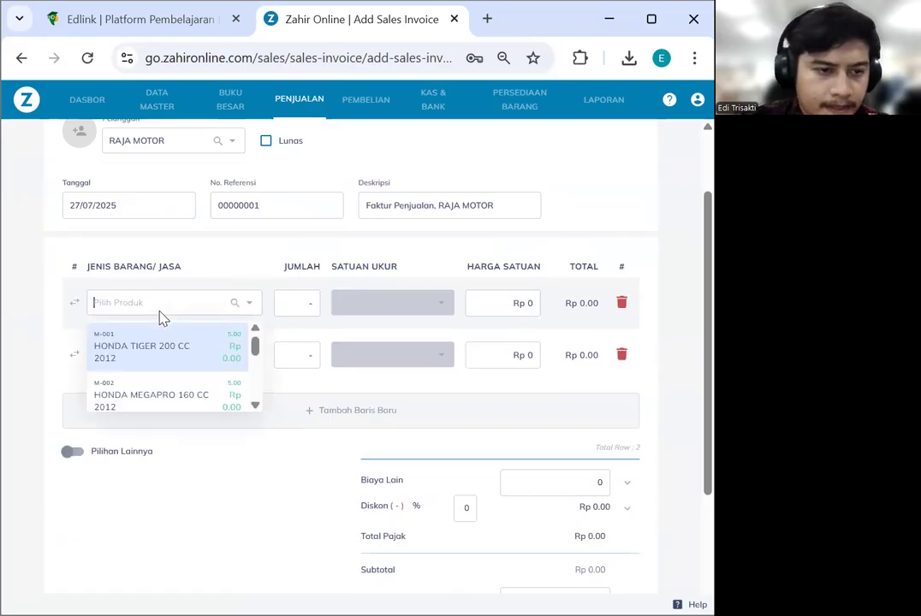
text(rante)
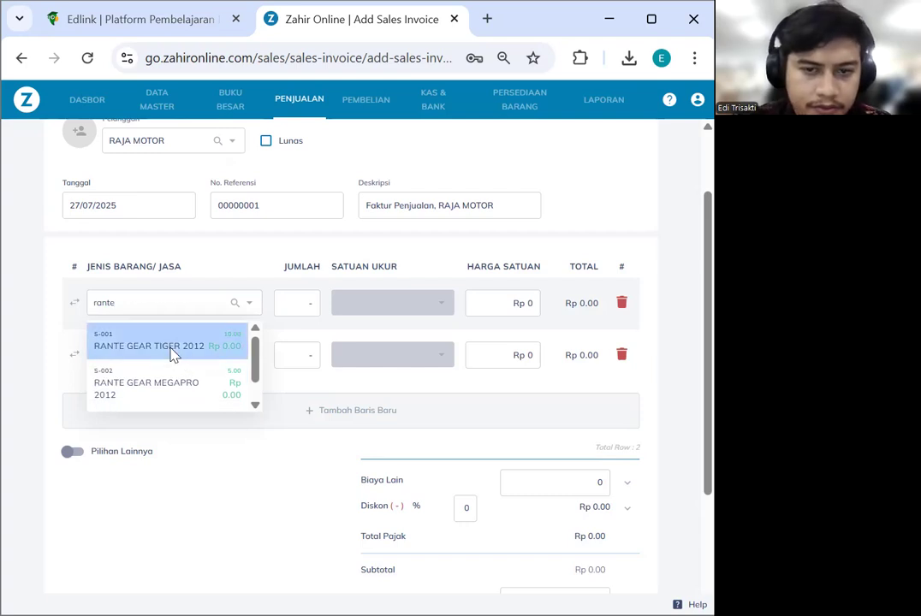
click(171, 354)
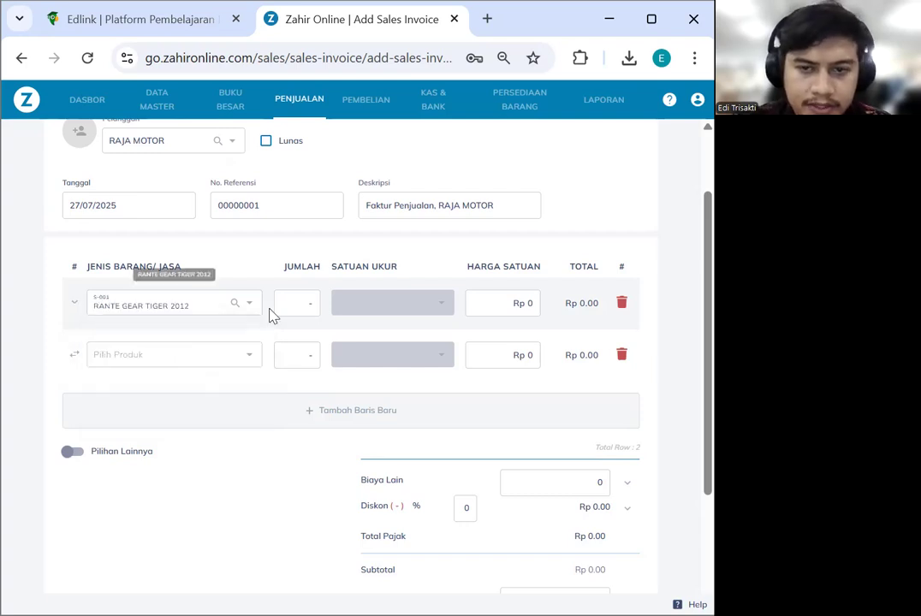
double_click(313, 305)
text(5)
click(534, 309)
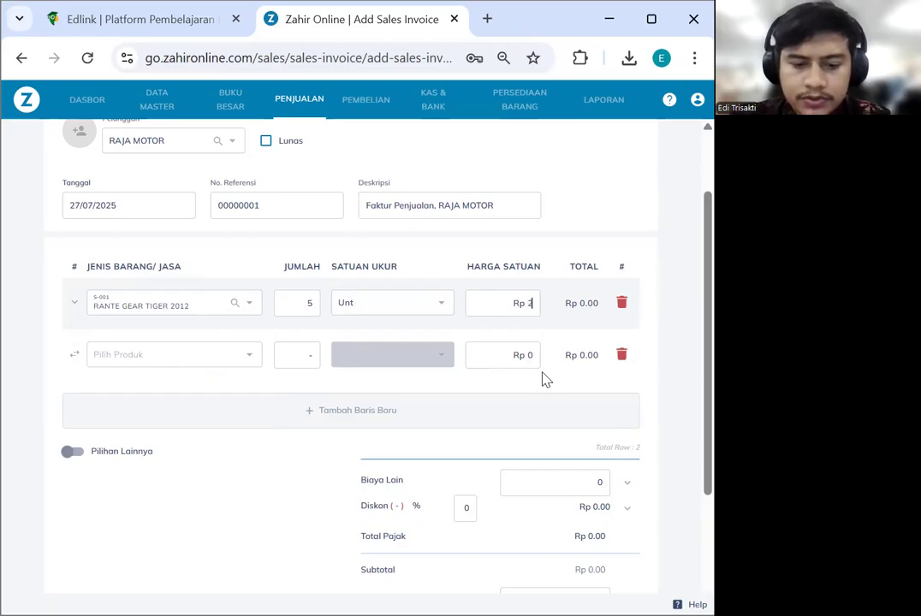
text(200,000)
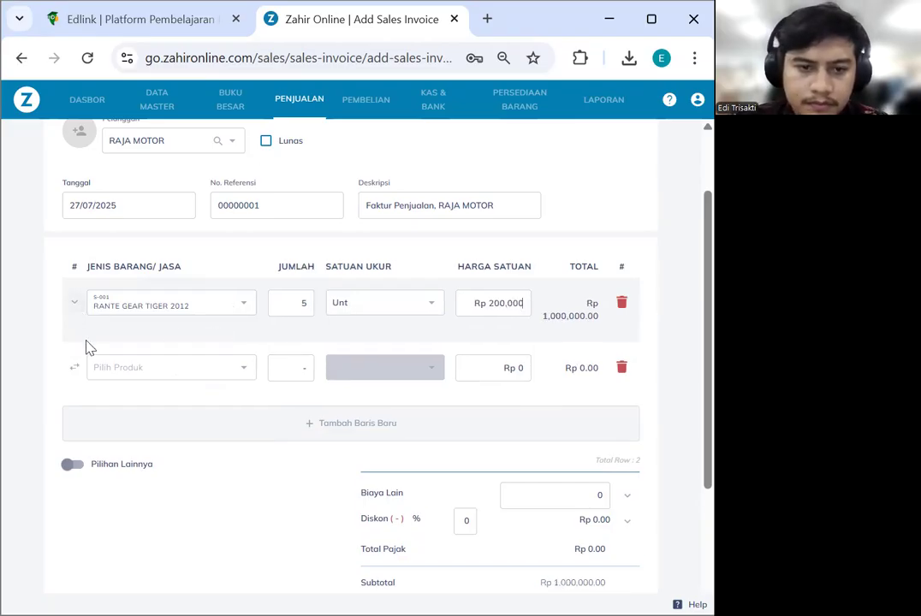
click(74, 305)
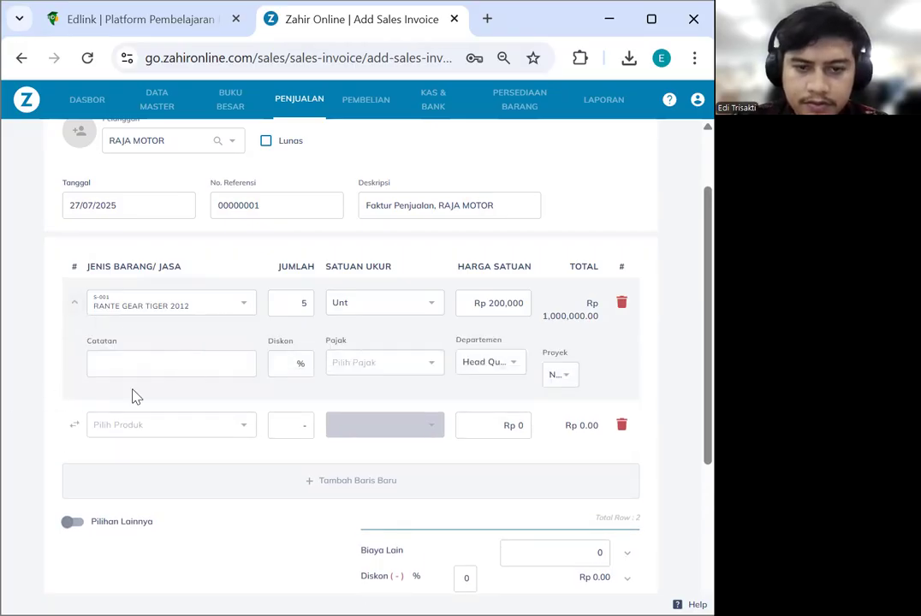
Add 5 KANVAS REM DEPAN TIGER 2011 at Rp 250,000 each as the second line
click(140, 428)
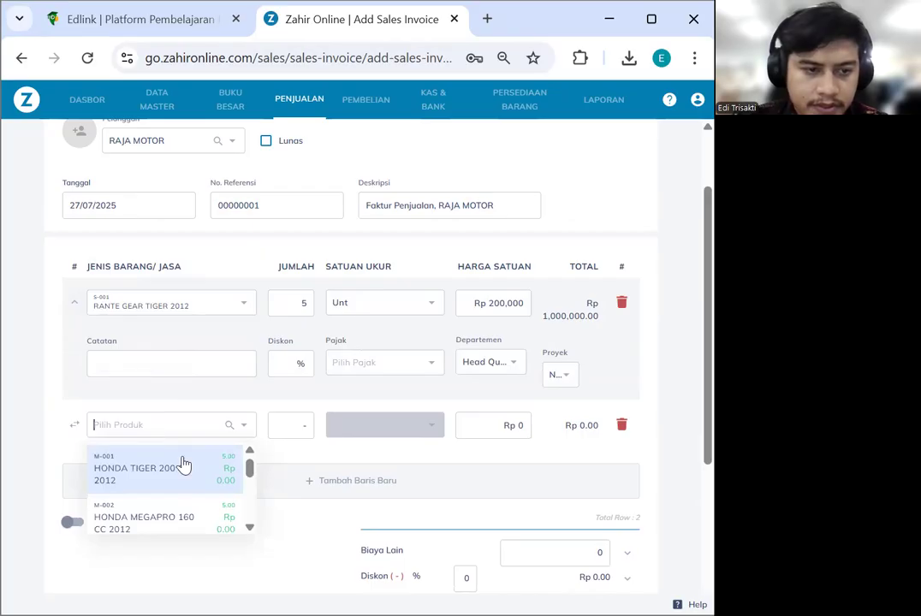
scroll(197, 493, down, 3)
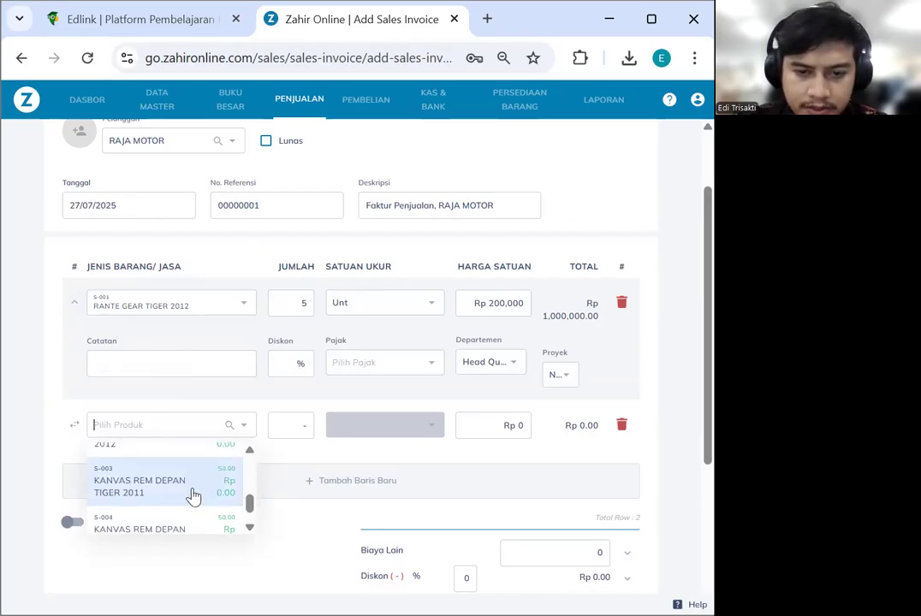
click(201, 490)
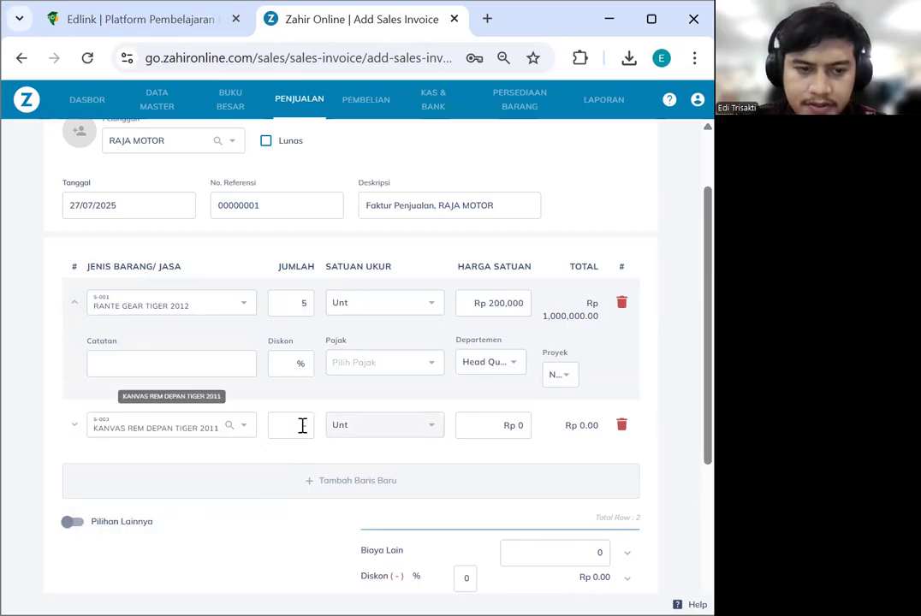
text(5)
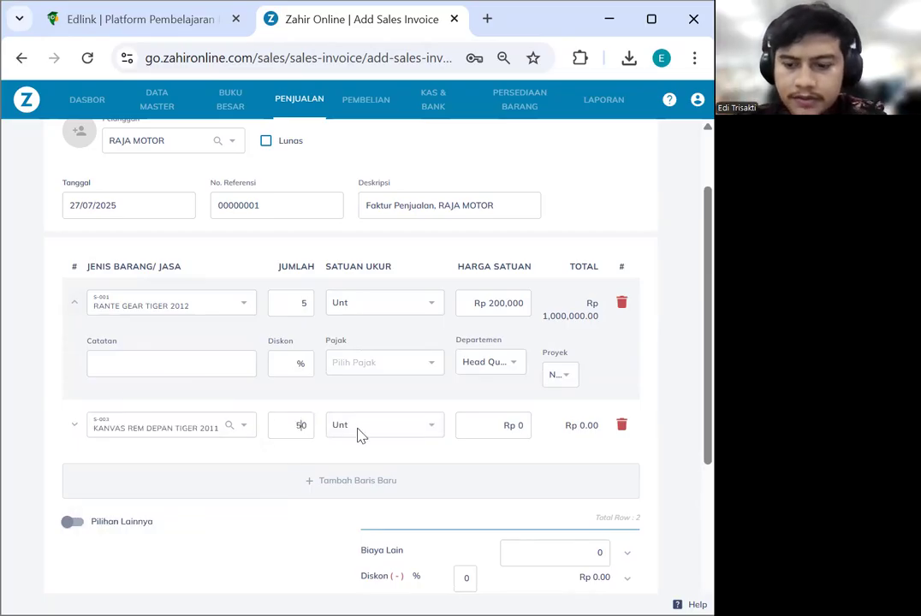
click(517, 426)
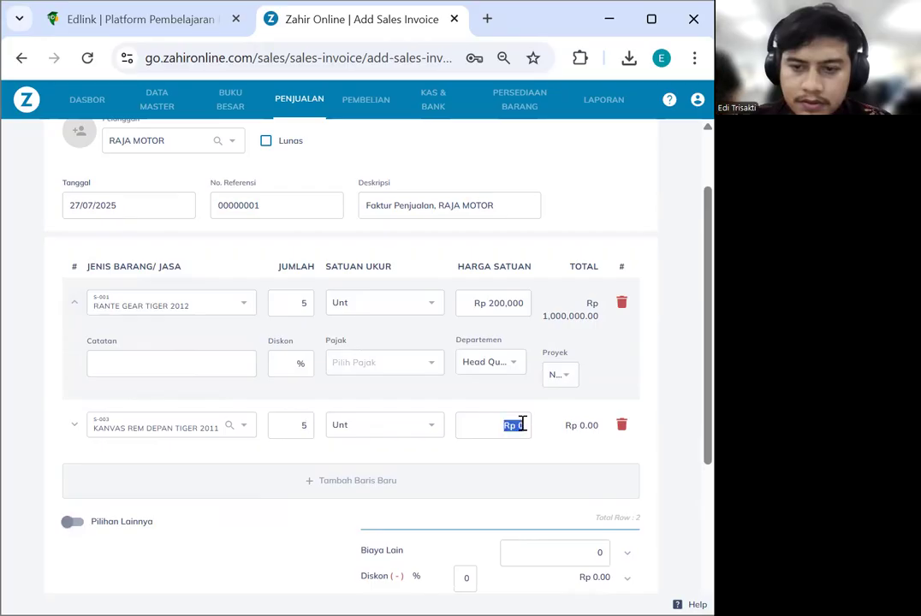
text(250,000)
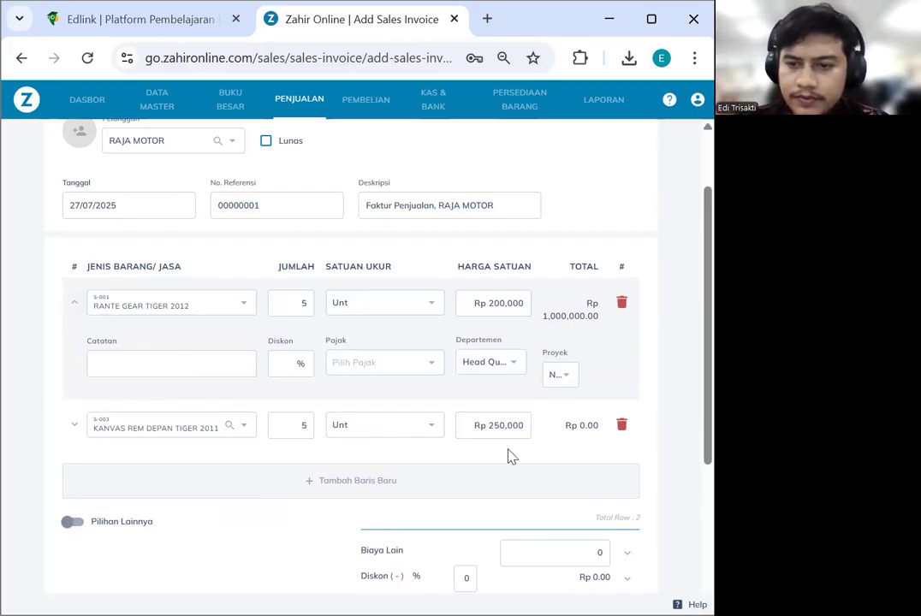
click(509, 450)
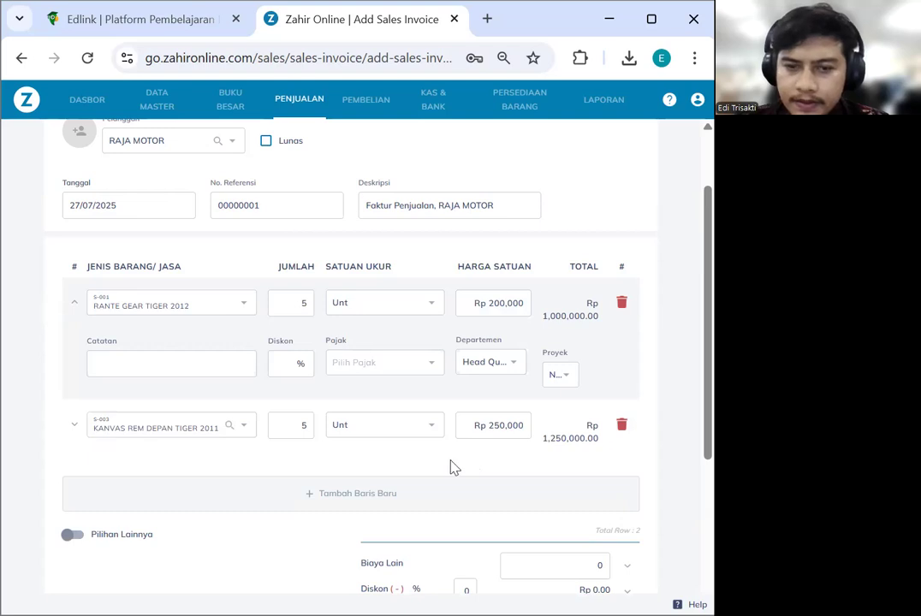
scroll(210, 457, down, 3)
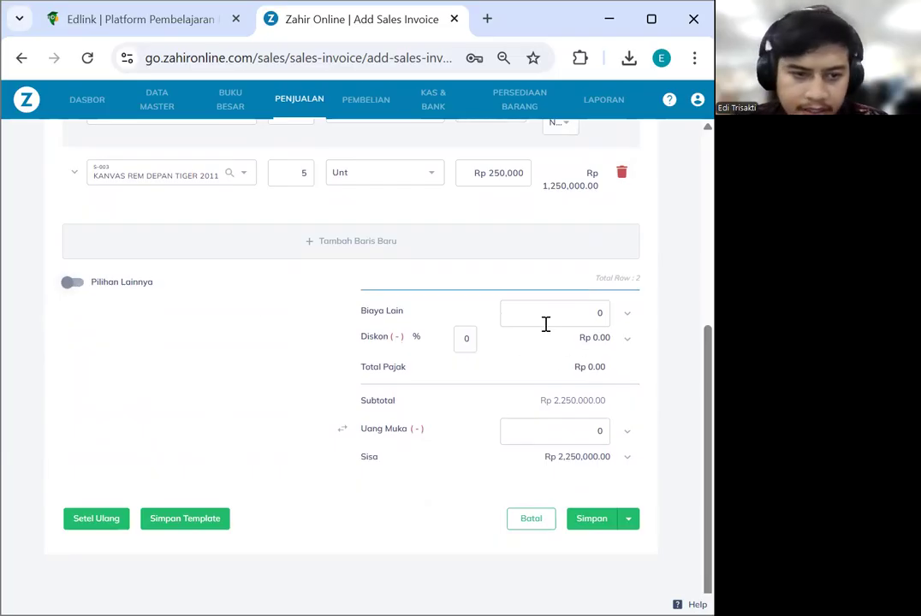
Enter a Biaya Lain of Rp 100,000 and show the Pilihan Lainnya options
click(577, 314)
text(100,00)
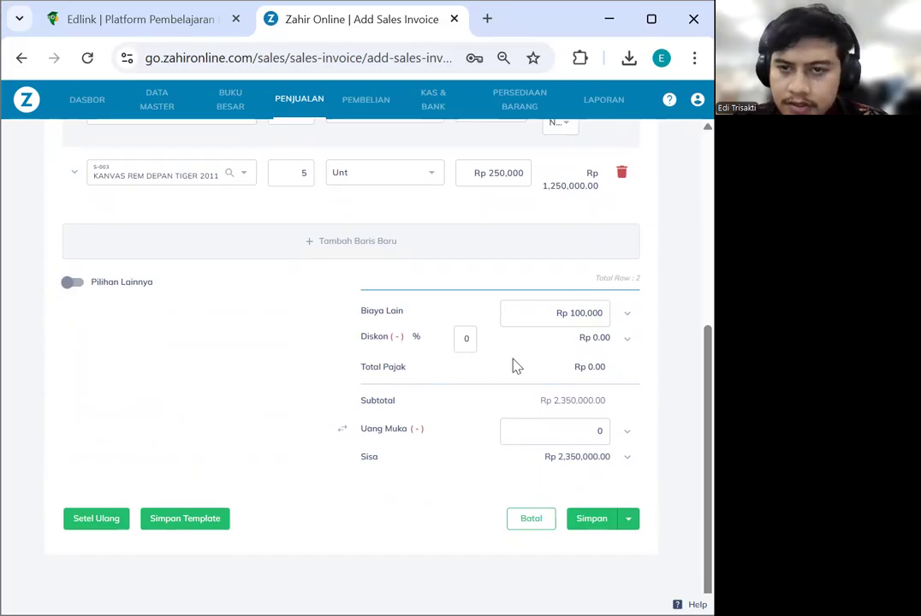
scroll(380, 321, up, 2)
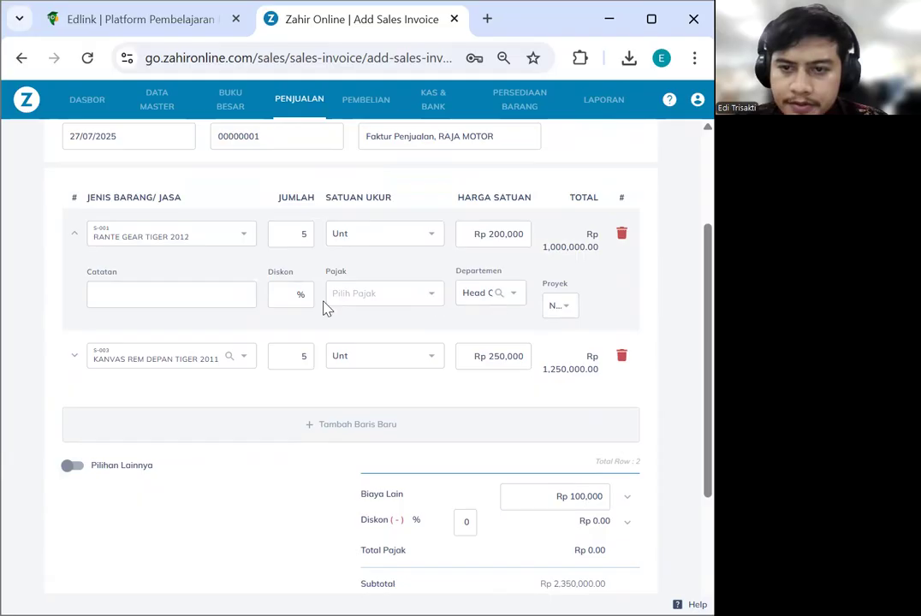
scroll(232, 308, down, 2)
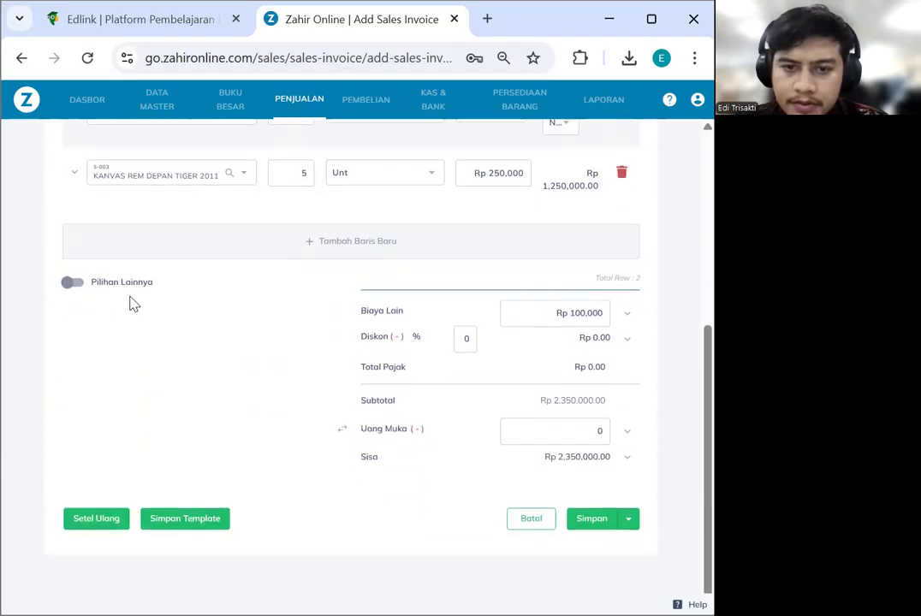
click(86, 285)
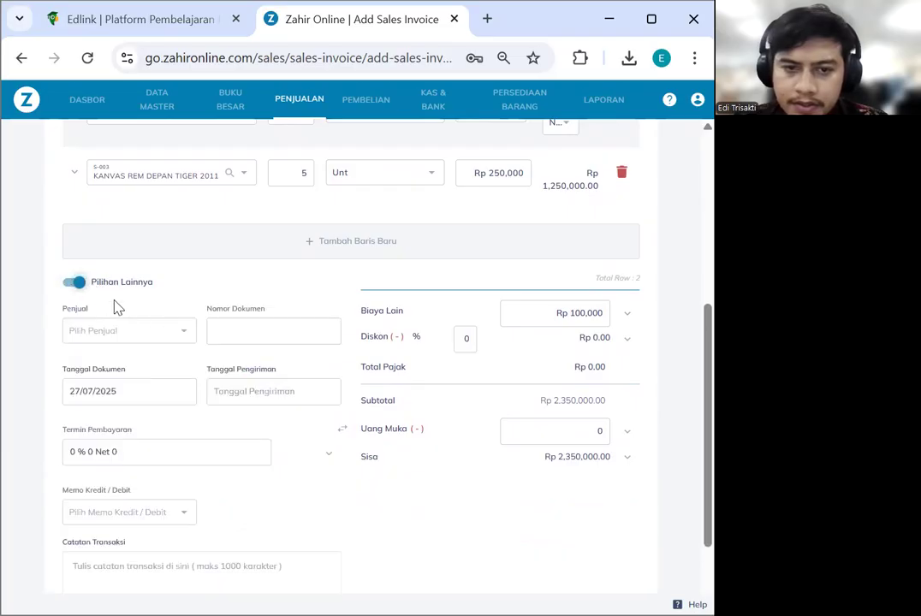
Set the invoice's document date to 5 January 2023
click(125, 393)
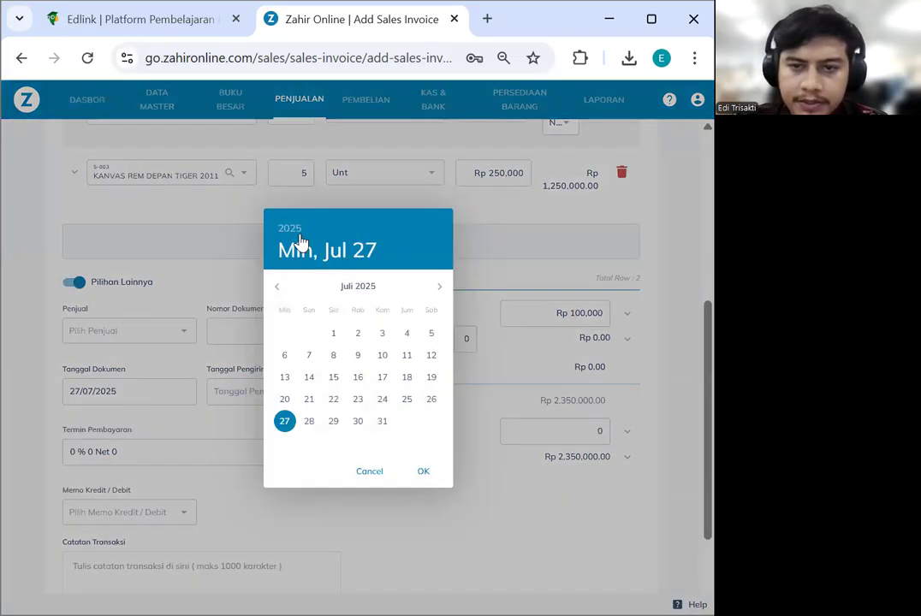
click(291, 229)
click(351, 309)
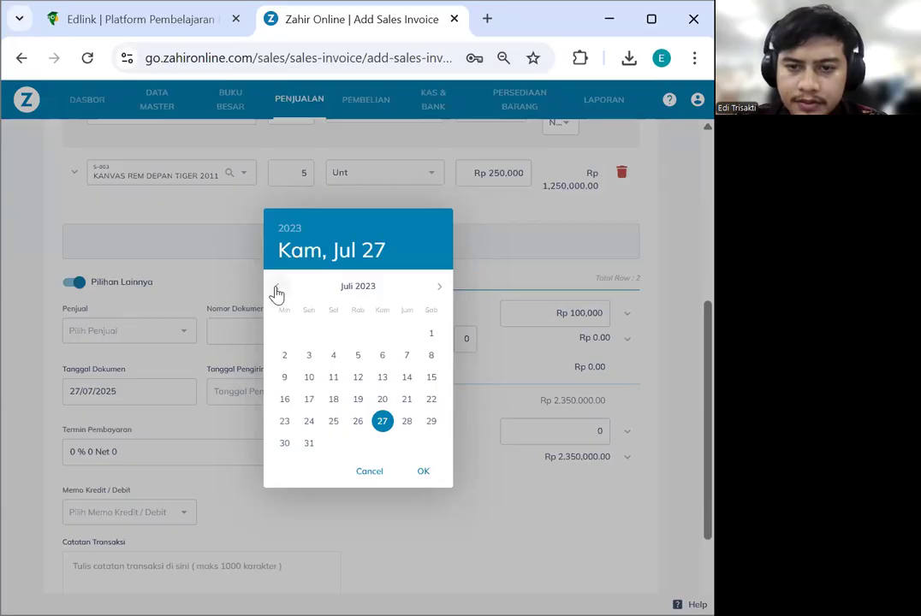
click(277, 289)
click(276, 289)
click(276, 288)
click(277, 289)
click(276, 289)
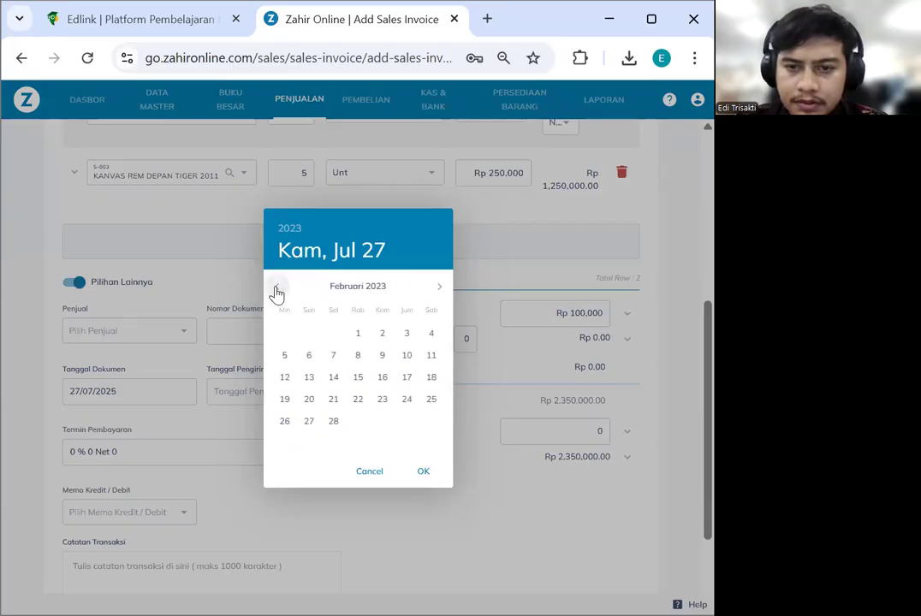
click(276, 288)
click(382, 336)
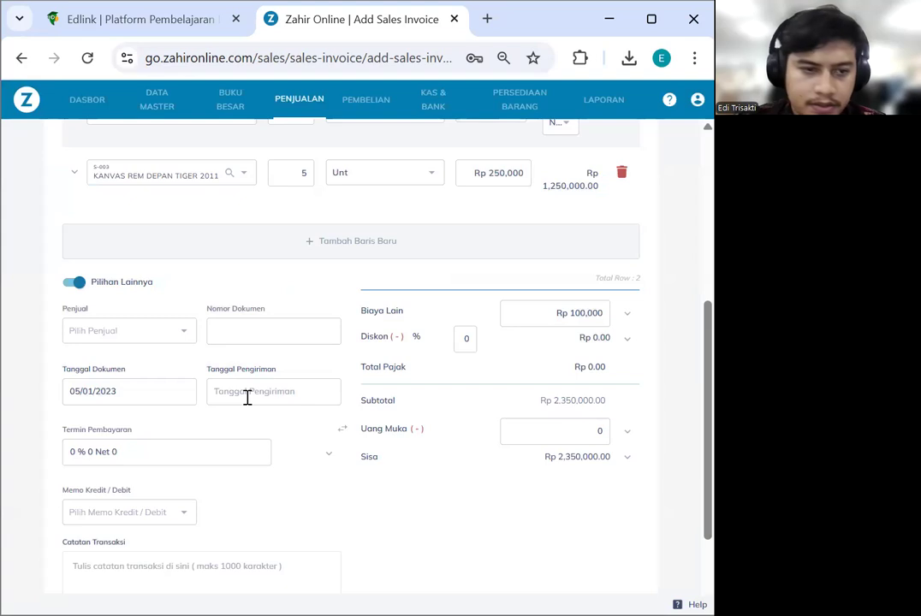
Set the shipping date to 5 January 2023
click(246, 395)
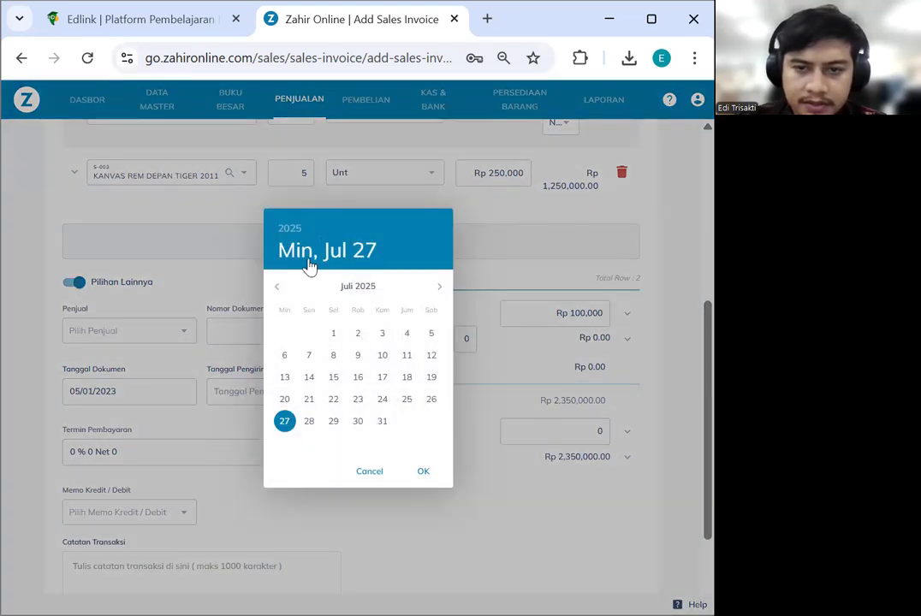
click(299, 248)
click(348, 311)
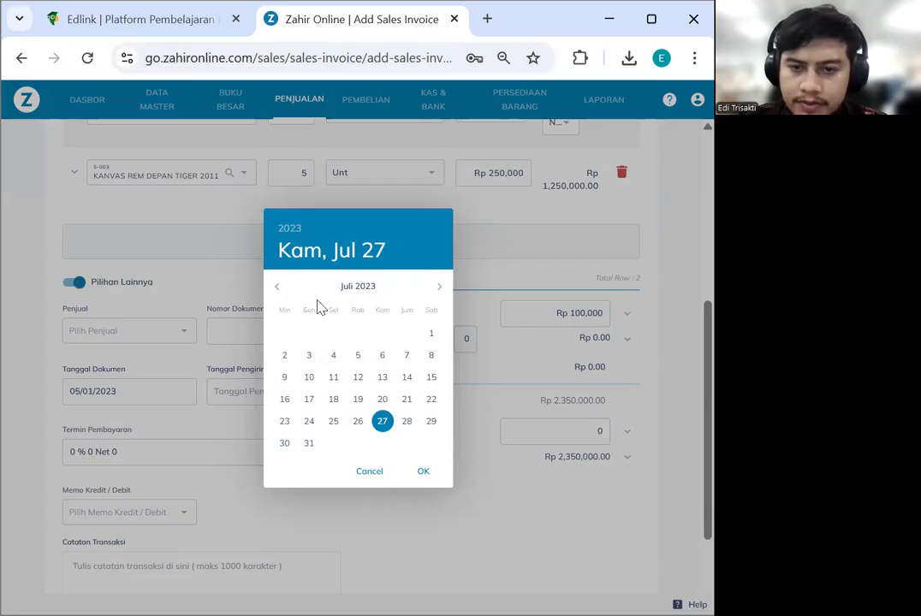
click(281, 292)
click(280, 292)
click(280, 292)
click(280, 292)
click(281, 292)
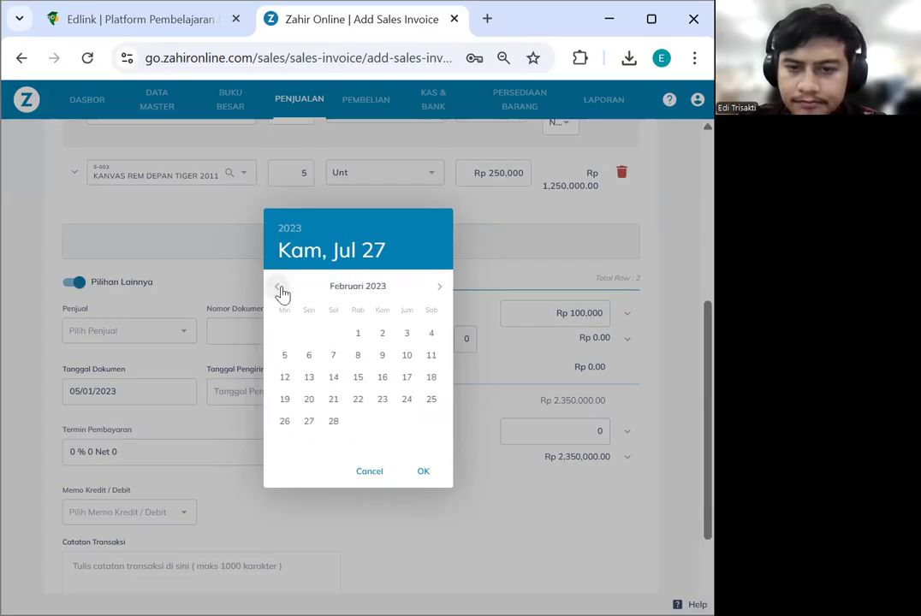
click(281, 292)
click(383, 333)
click(196, 462)
Set payment terms to 10 discount days, 30 days due, and a 2% early discount
scroll(205, 475, down, 1)
click(327, 363)
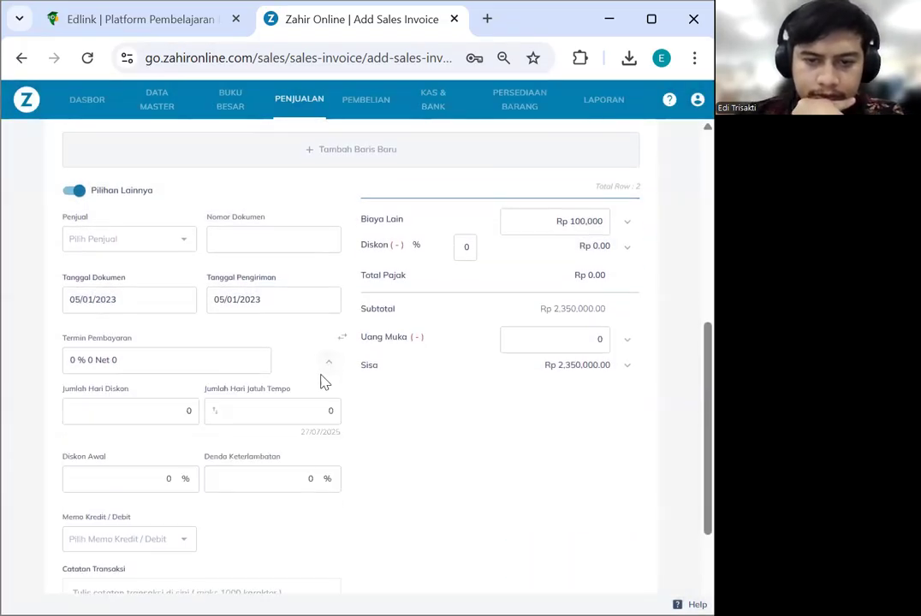
text(100)
click(290, 406)
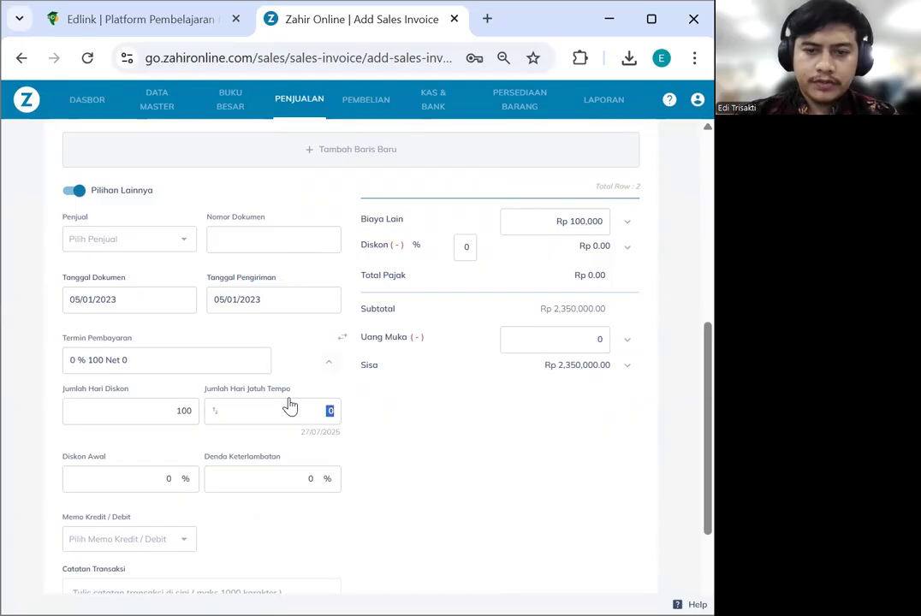
text(3)
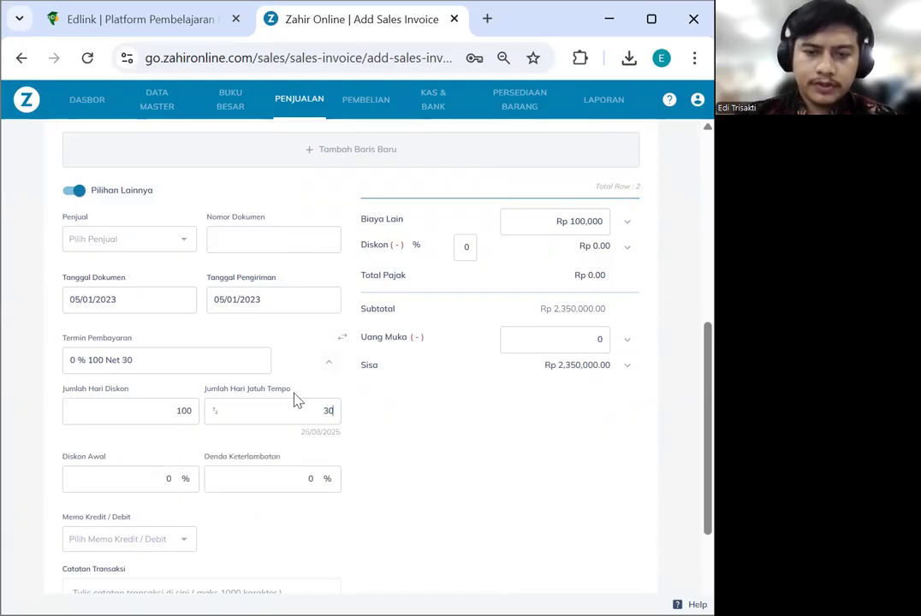
key(BackSpace)
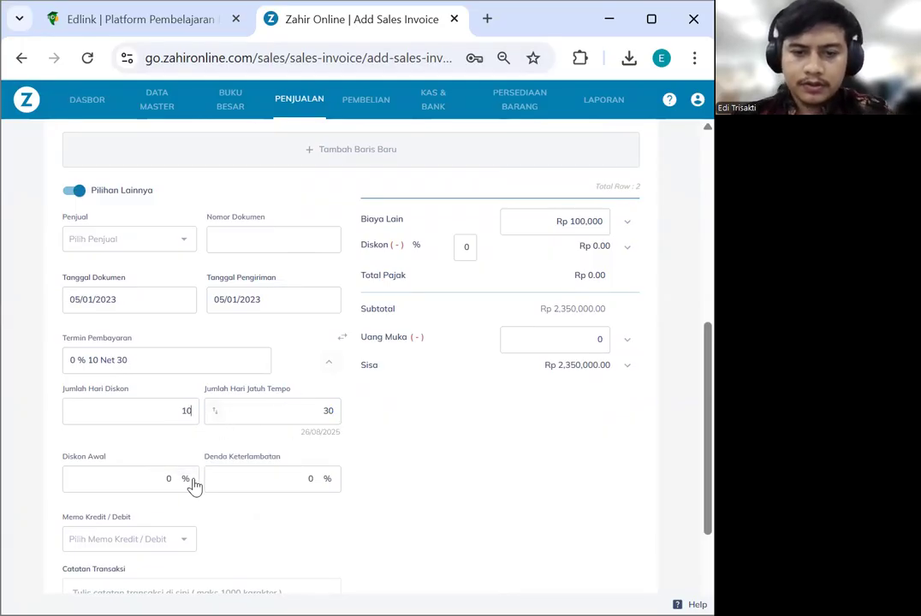
click(163, 480)
text(2)
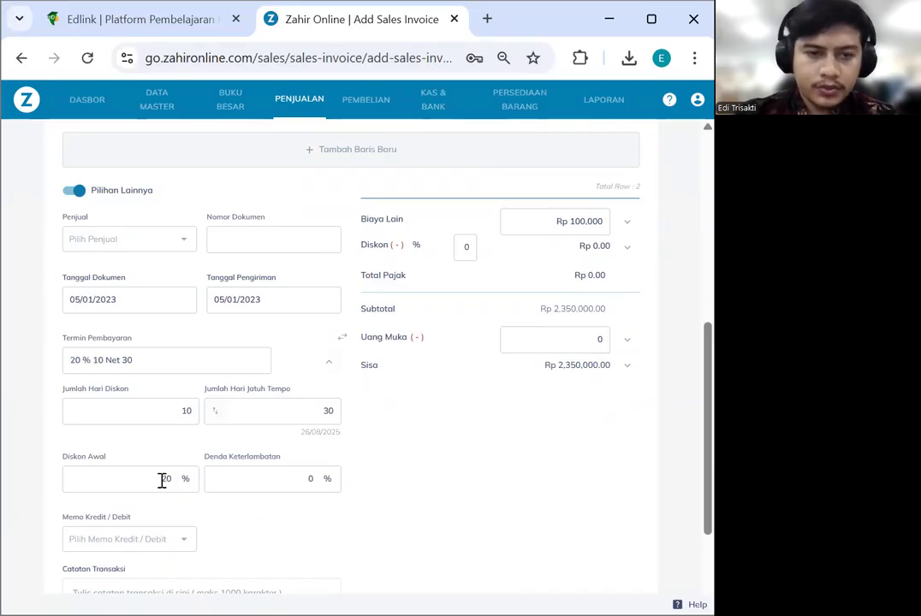
key(BackSpace)
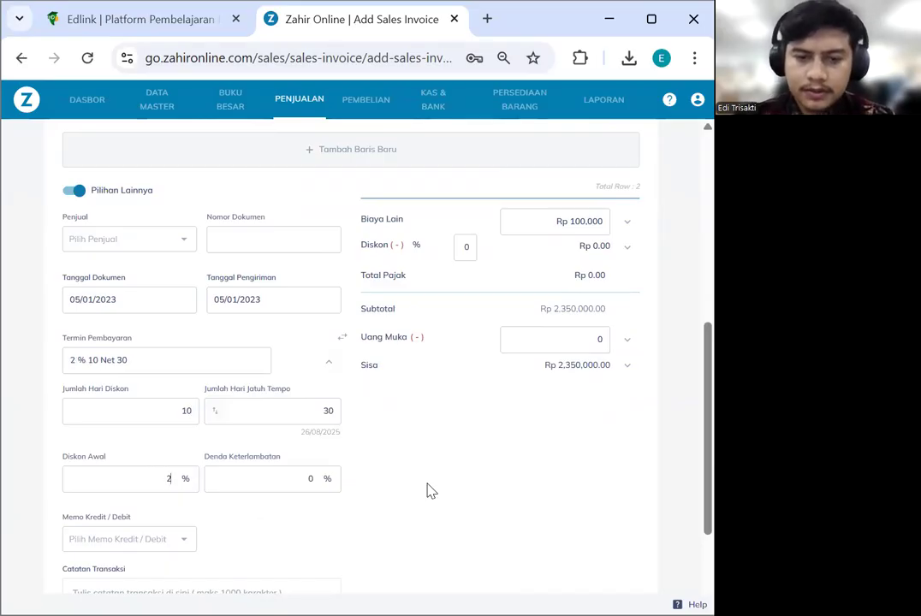
Replace the down payment (Uang Muka) with Rp 500,000
scroll(430, 491, down, 3)
scroll(409, 466, up, 4)
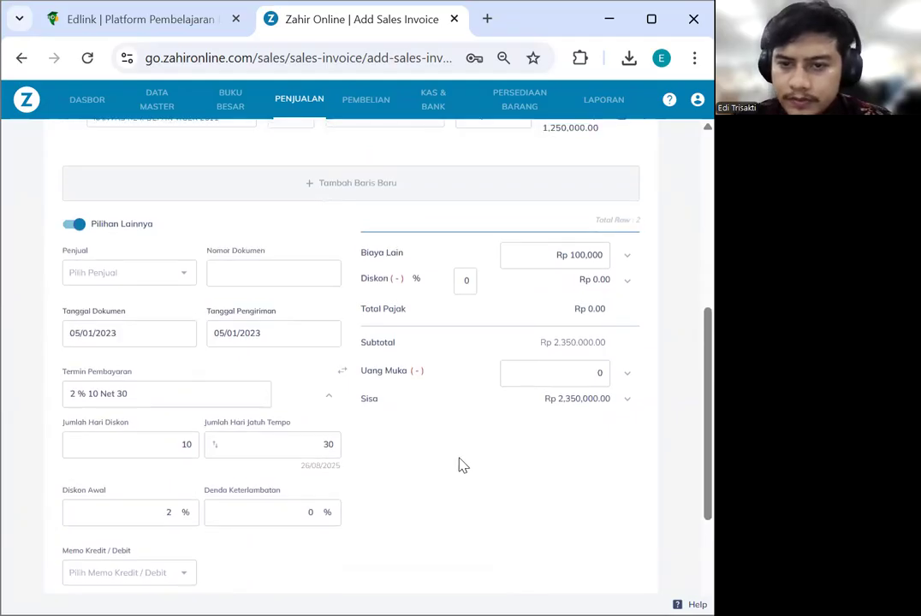
drag(567, 375, 630, 379)
text(5000000)
scroll(528, 339, up, 3)
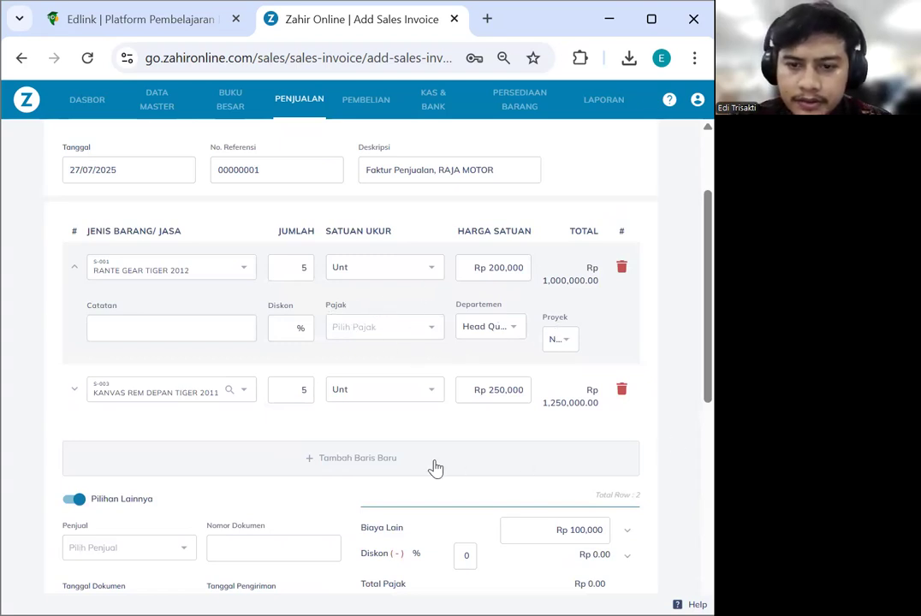
Apply PPN tax to the first and second spare-part lines
click(429, 337)
click(383, 383)
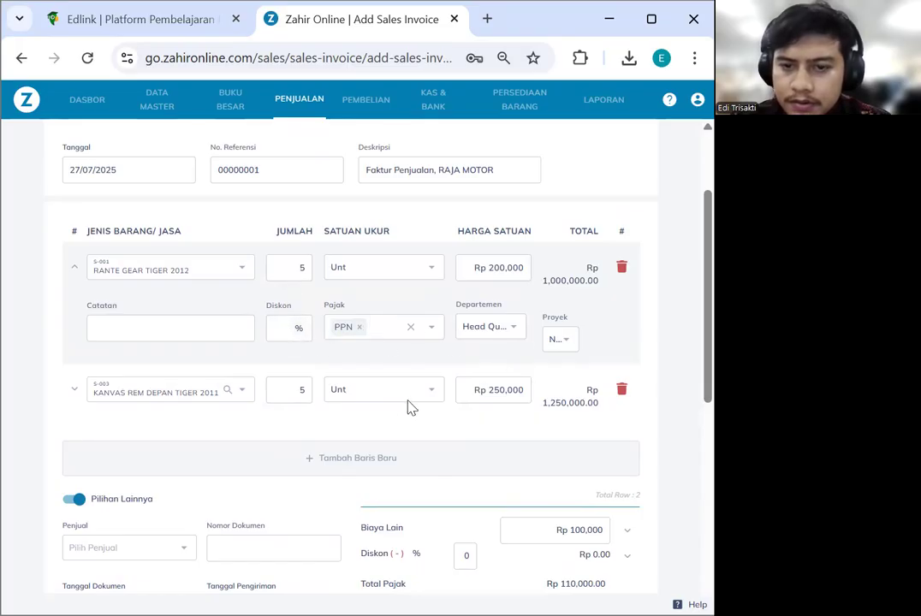
scroll(377, 407, down, 1)
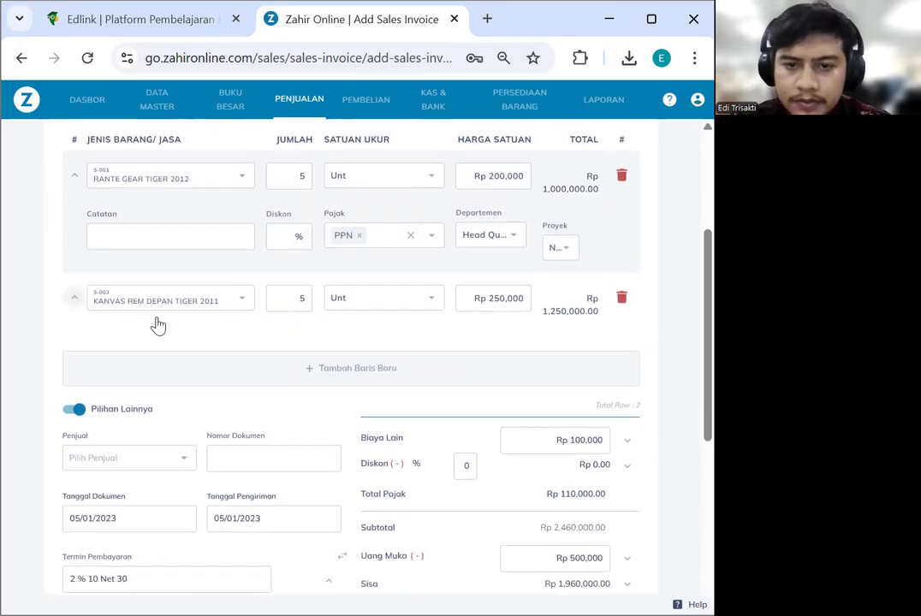
click(156, 324)
click(376, 358)
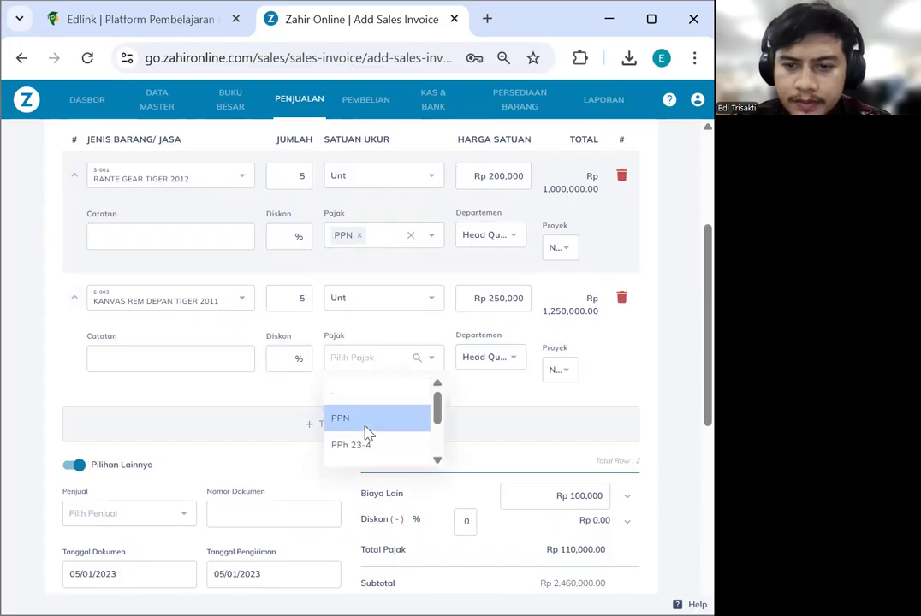
click(366, 419)
scroll(613, 413, down, 1)
scroll(612, 414, down, 3)
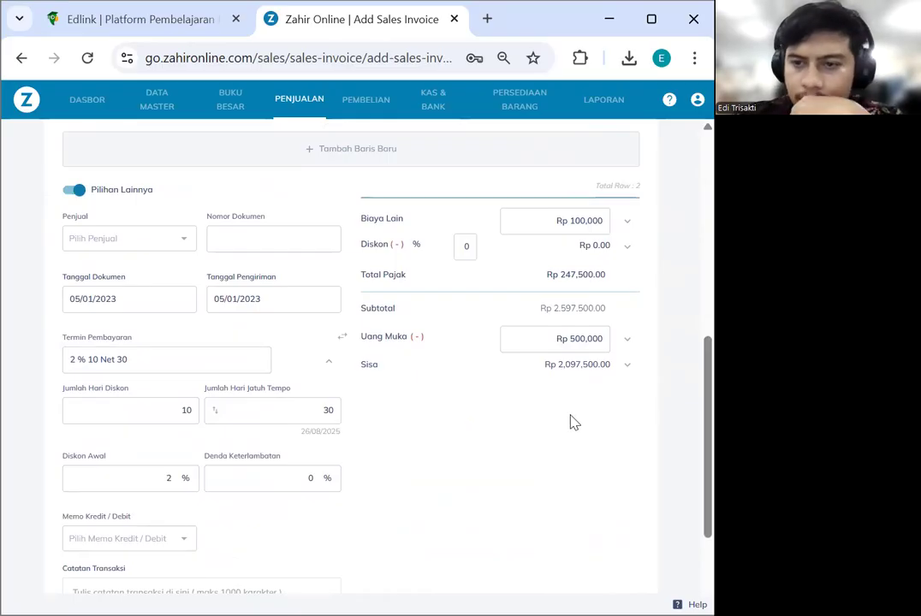
scroll(573, 422, up, 2)
scroll(572, 417, up, 1)
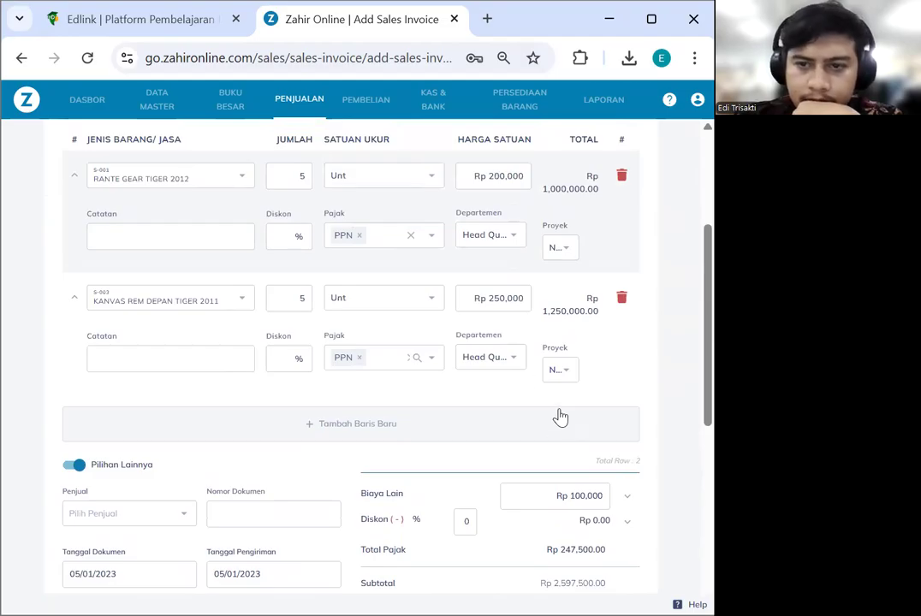
Change the second line's unit price to Rp 50,000
click(498, 300)
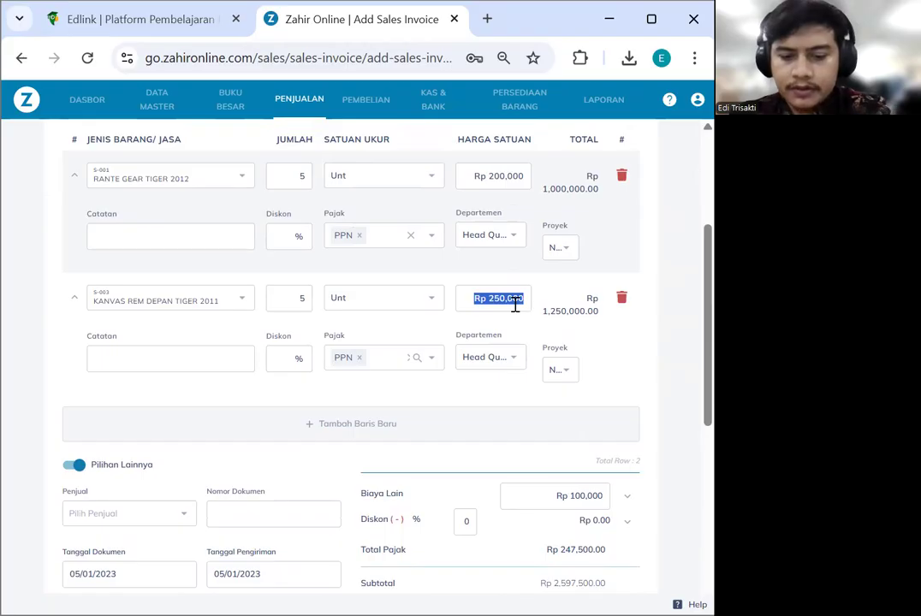
text(50000)
click(668, 404)
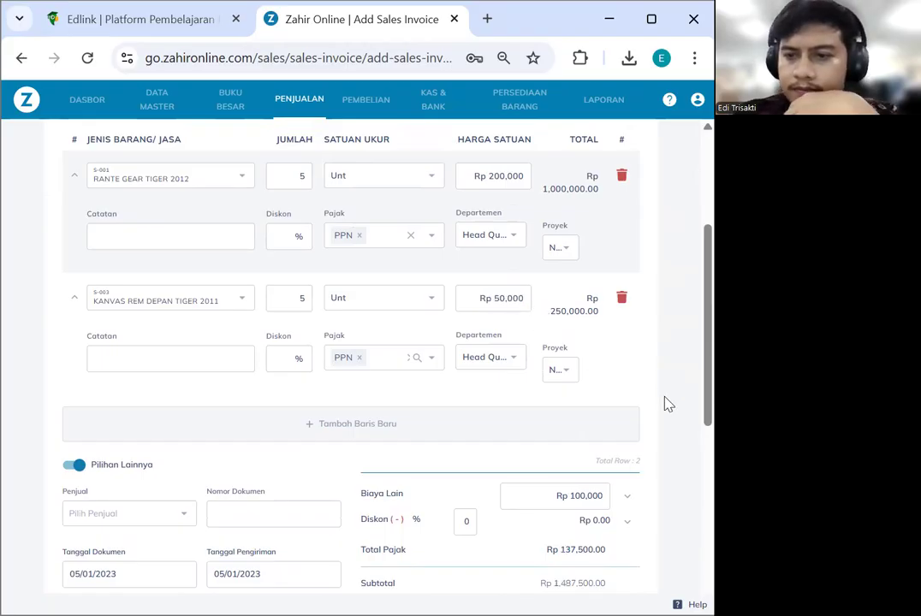
scroll(643, 378, down, 3)
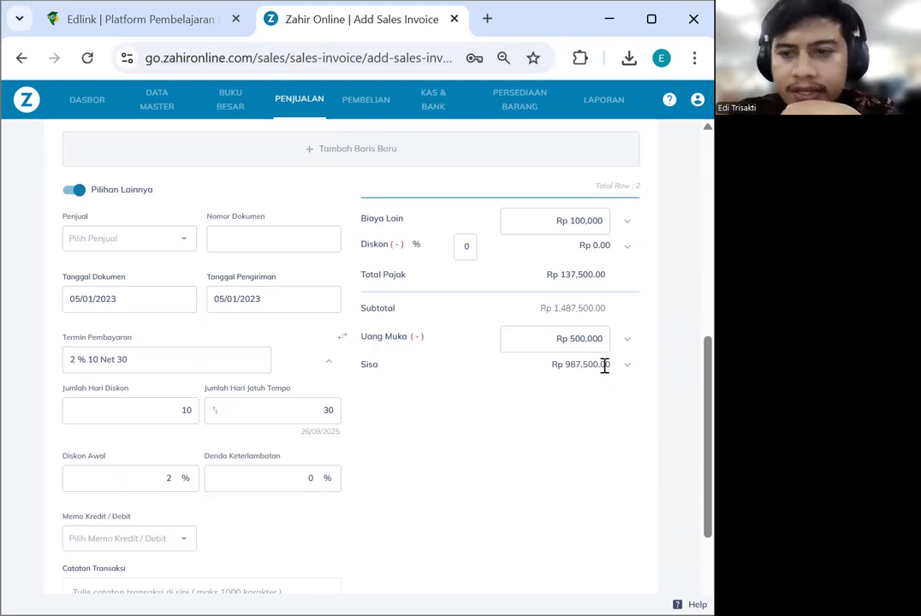
scroll(481, 438, down, 2)
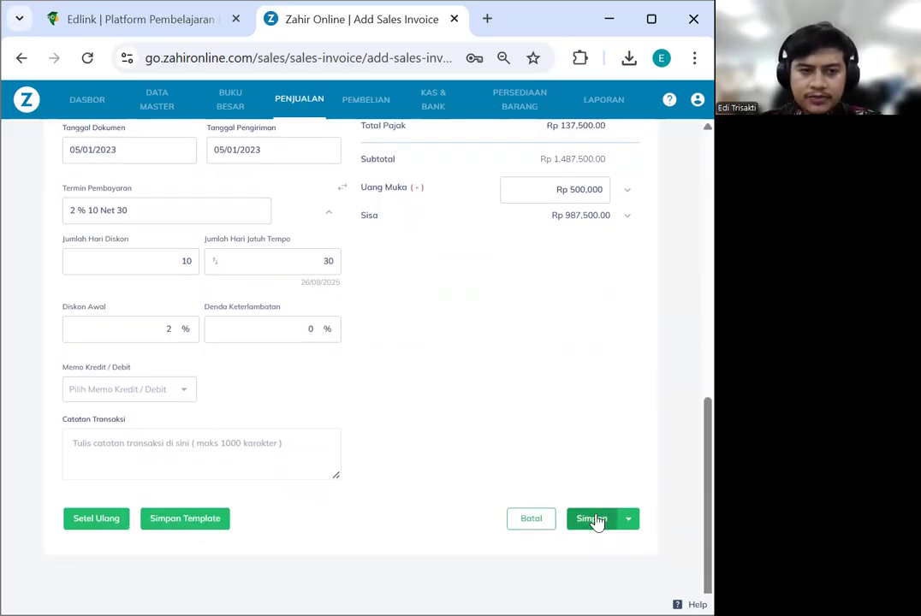
Save the purchase invoice and go to the Kas & Bank section
click(596, 520)
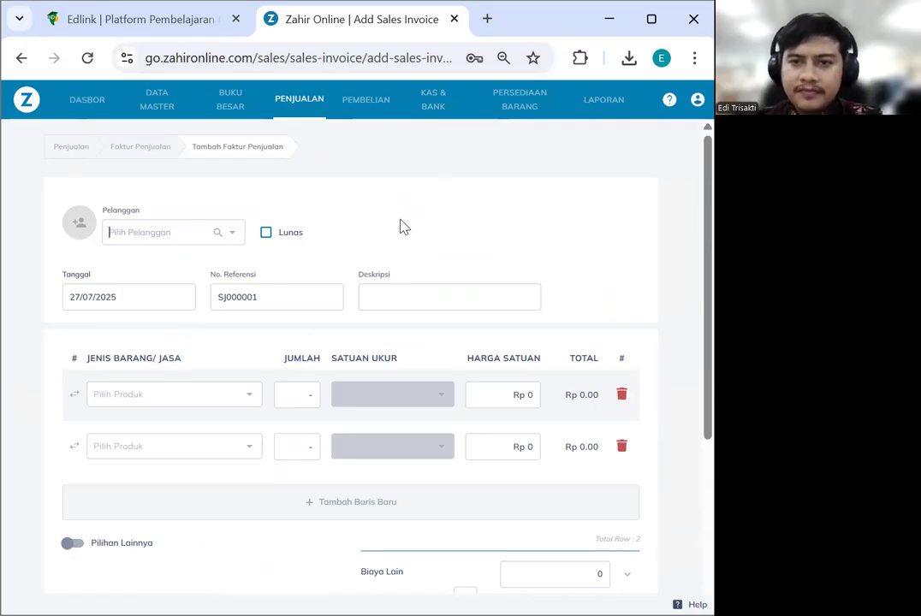
click(434, 108)
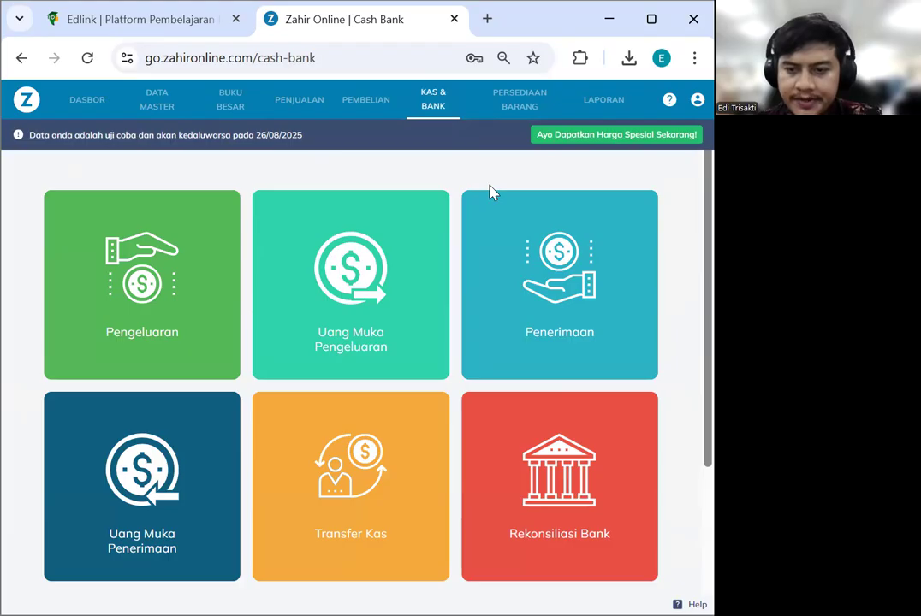
Start a new cash disbursement from the Pengeluaran list
scroll(136, 249, down, 1)
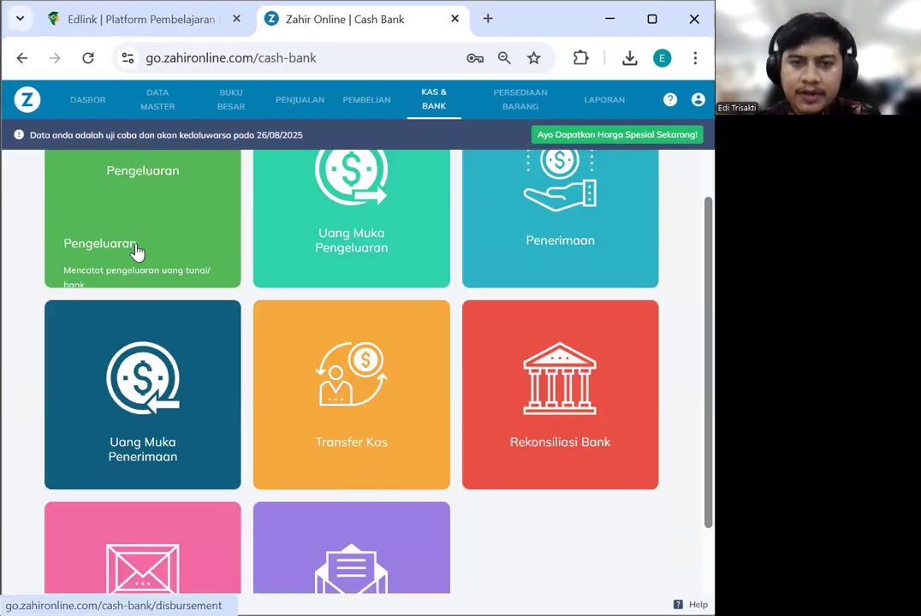
click(136, 249)
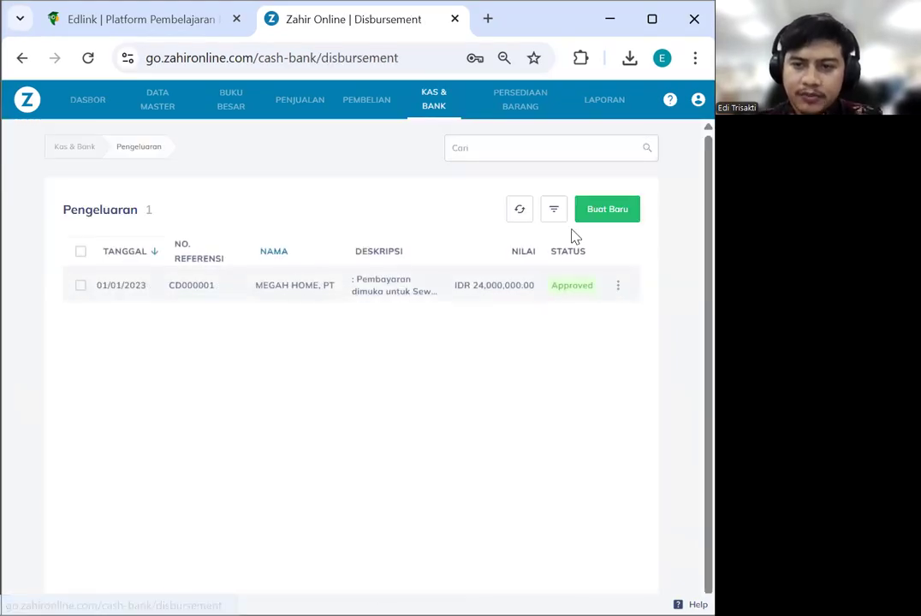
click(595, 218)
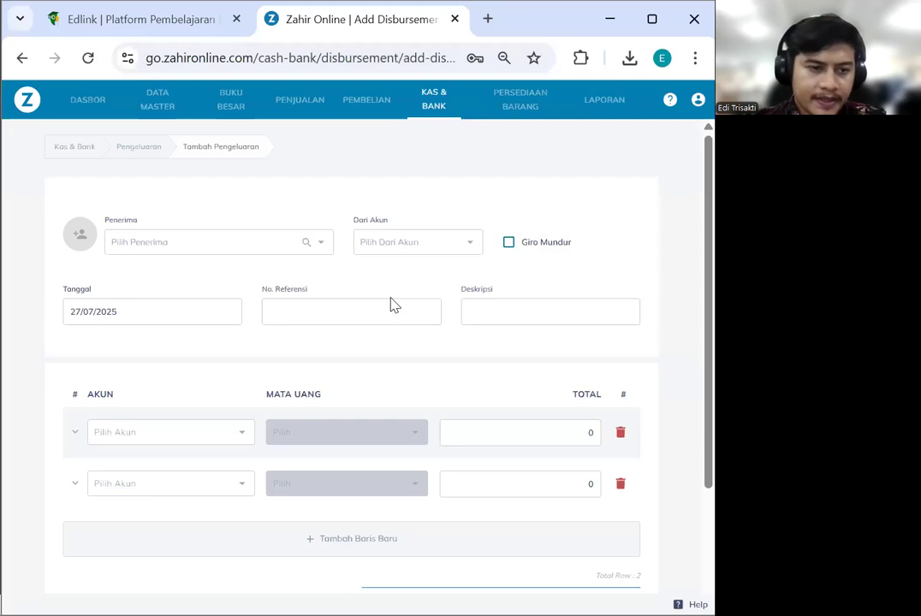
Add the recipient's name as a new contact and pay from Kas Kecil - IDR
click(196, 243)
text(Ahdan)
click(180, 275)
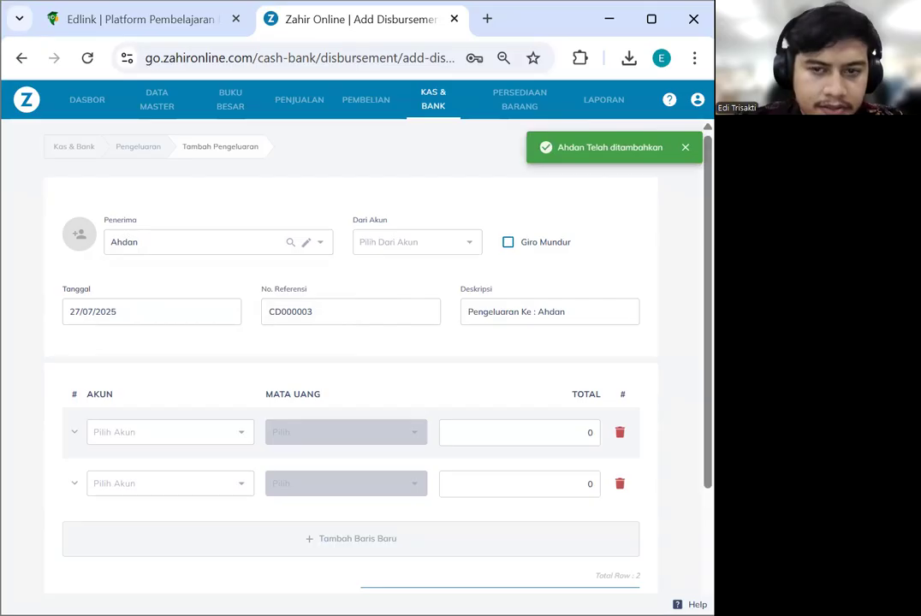
click(407, 246)
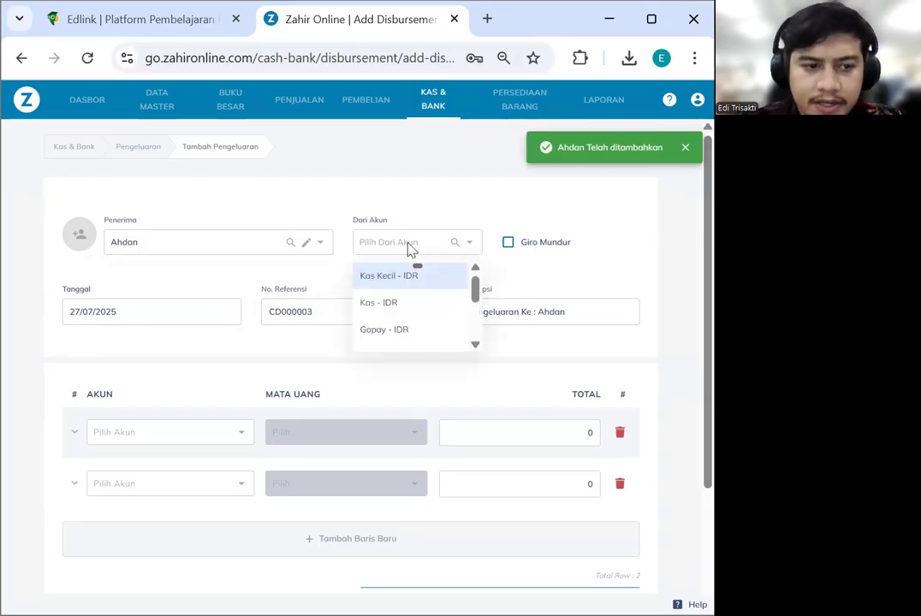
click(404, 279)
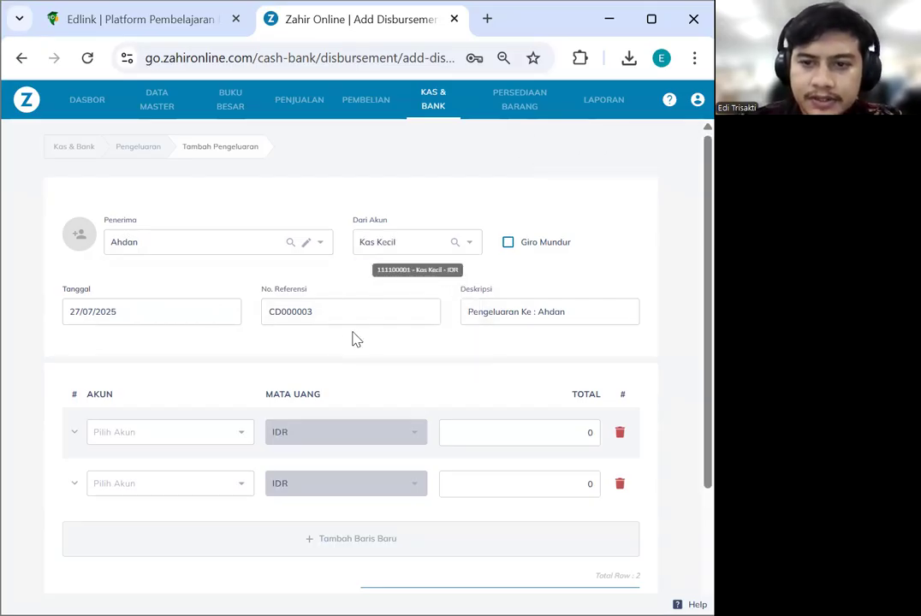
Date disbursement CD000003 as 7 January 2023
click(134, 311)
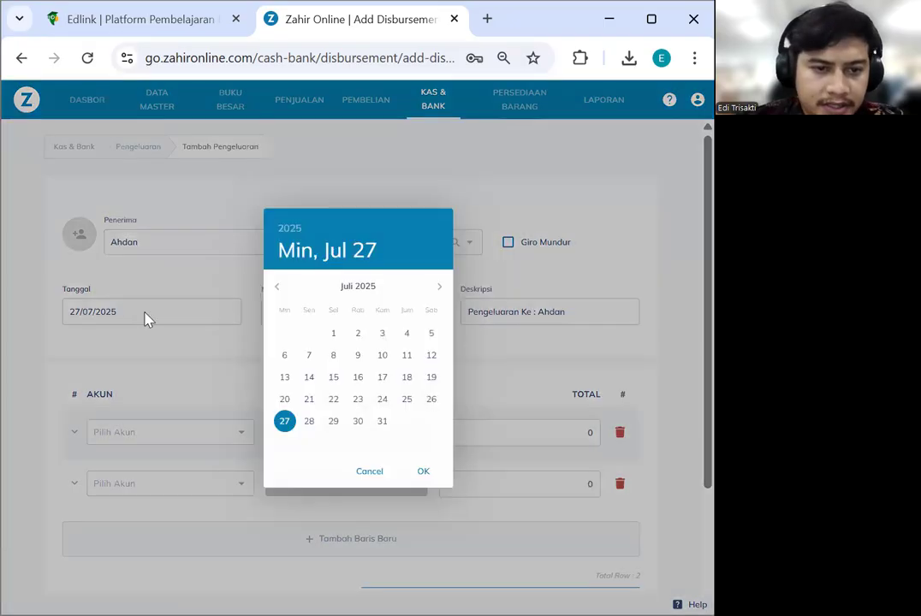
click(293, 229)
click(354, 308)
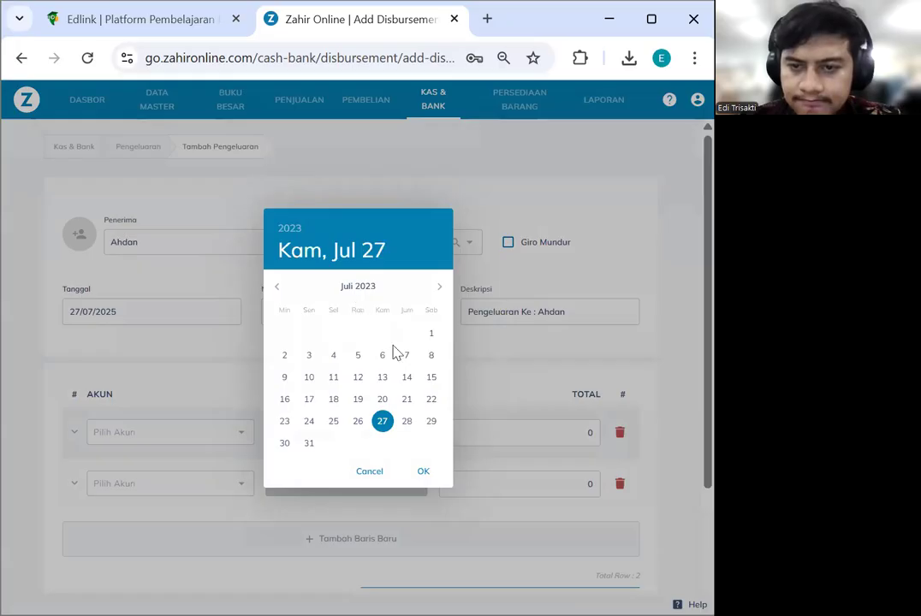
click(279, 288)
click(279, 287)
click(279, 287)
click(279, 287)
click(279, 287)
click(279, 287)
click(429, 333)
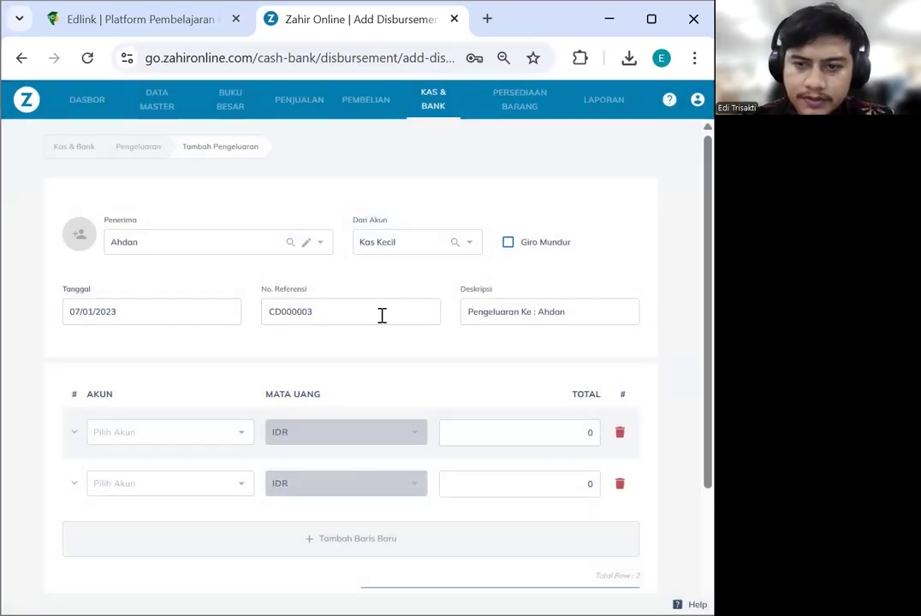
scroll(230, 345, down, 2)
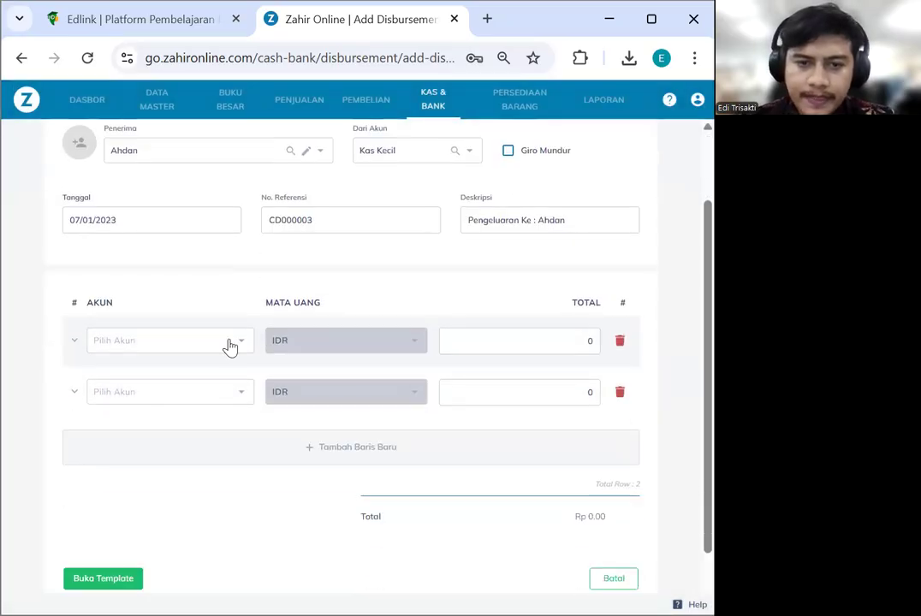
Set the first line's account to 620000099 - Beban Operasional Lainnya
click(147, 347)
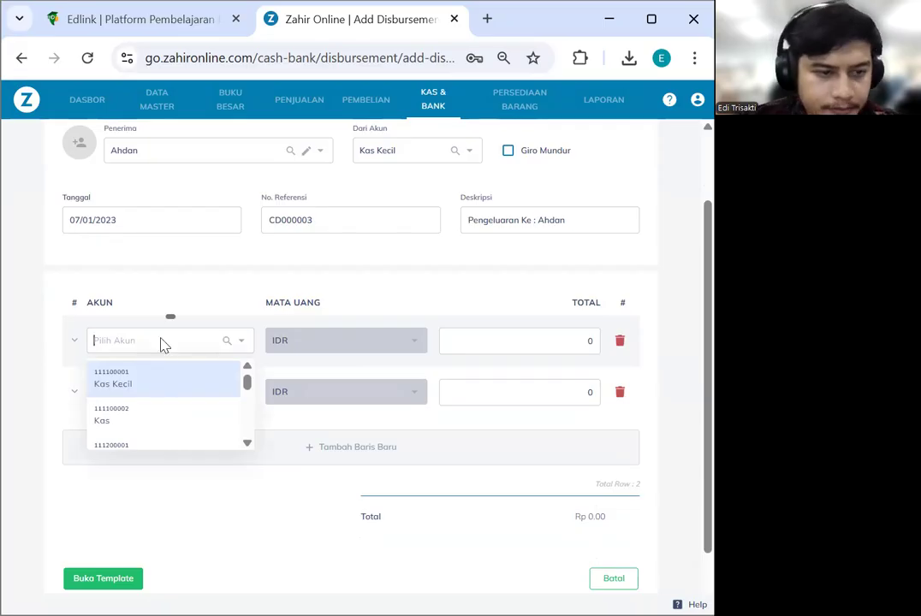
text(bebo)
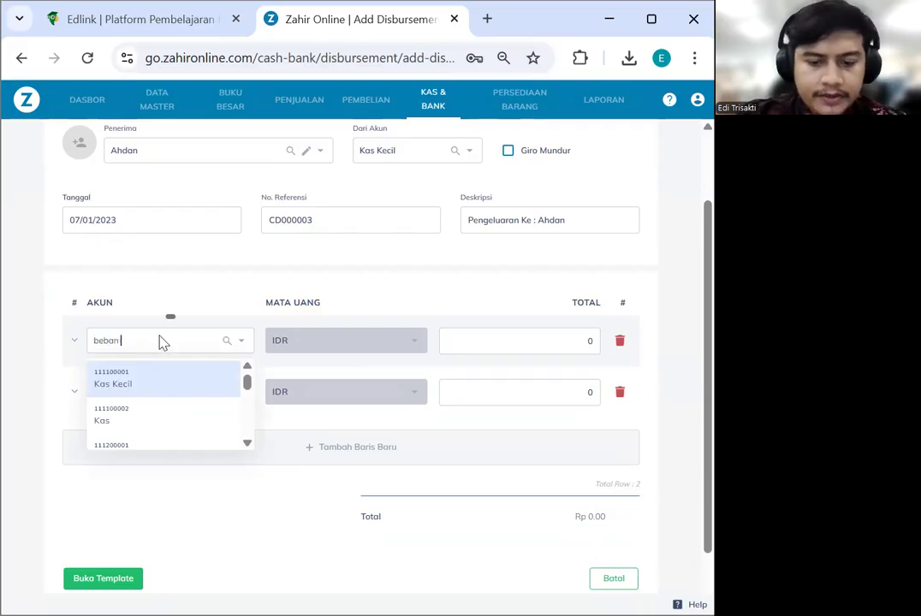
text(n operasion)
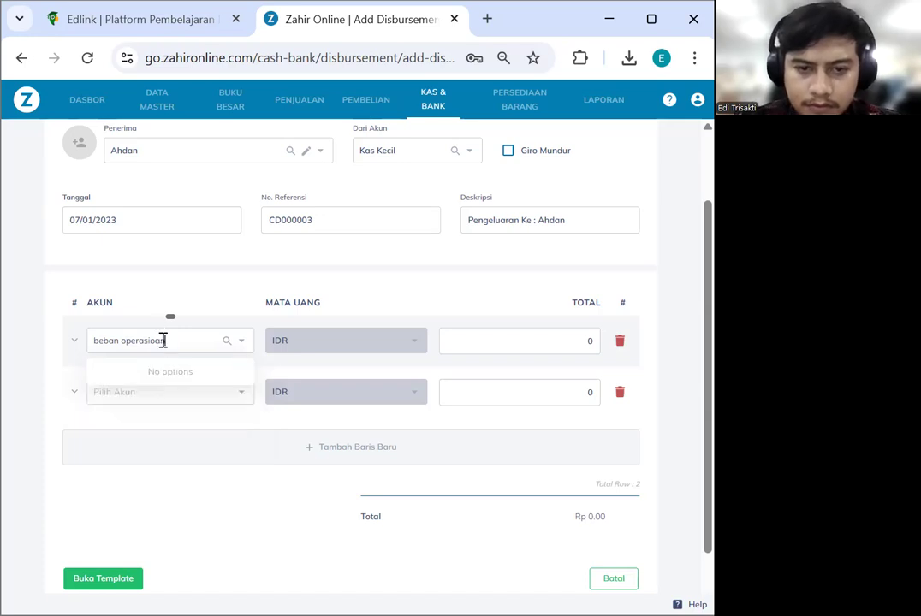
drag(166, 341, 78, 344)
text(opera)
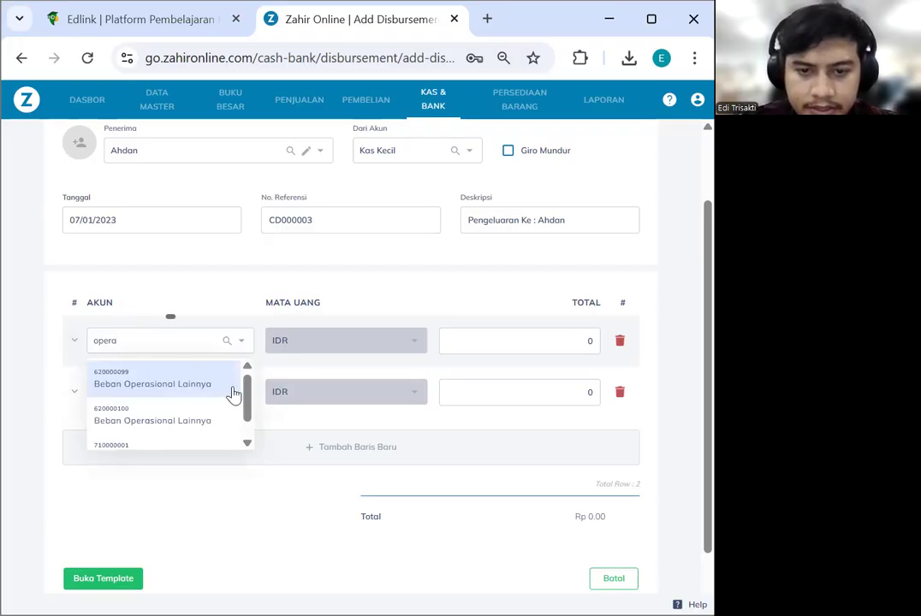
drag(249, 393, 249, 417)
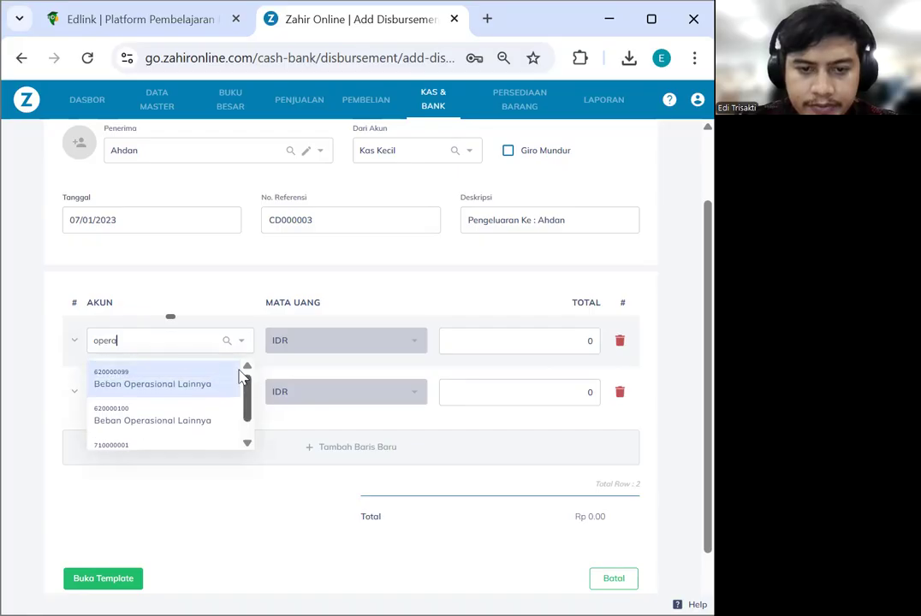
click(171, 378)
click(187, 350)
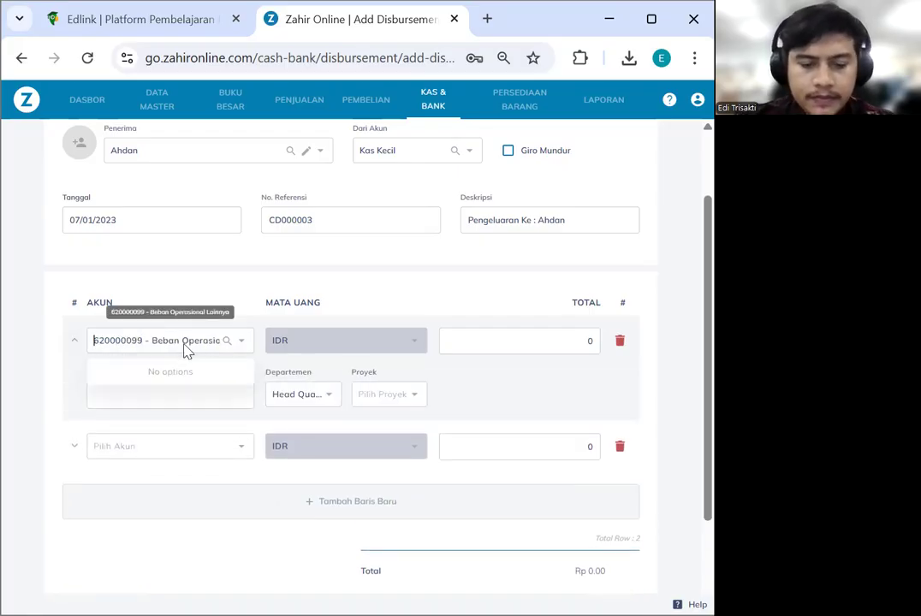
text(c)
text(perasio)
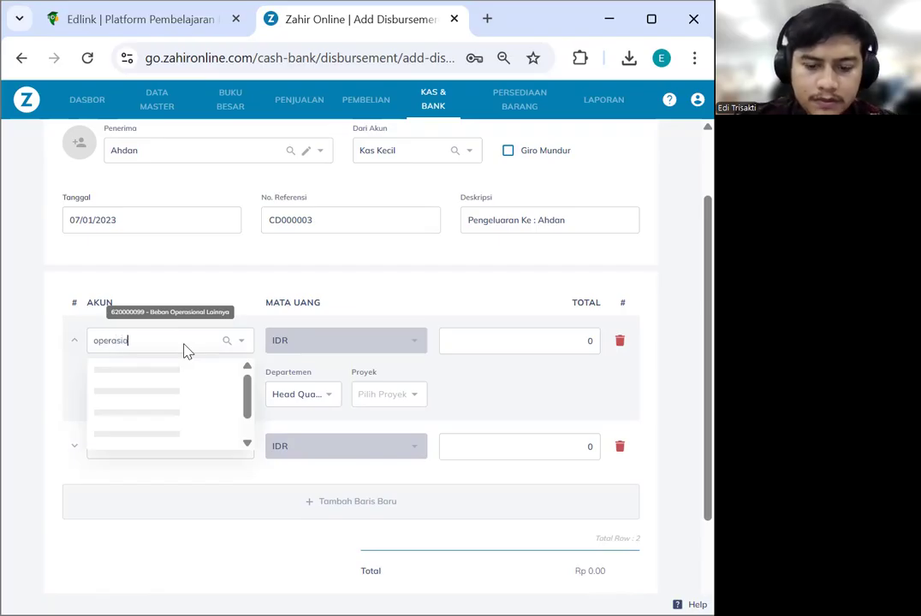
text(anl)
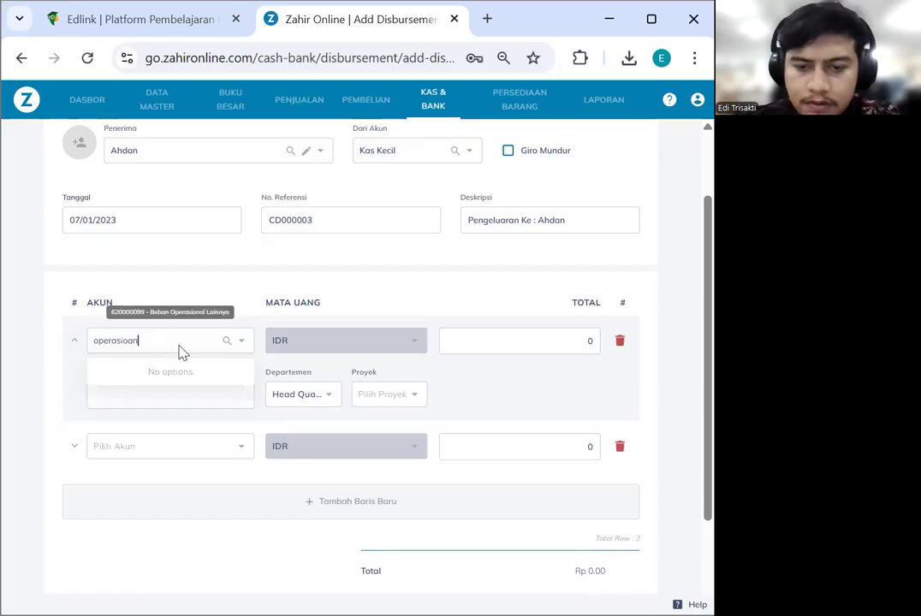
key(BackSpace)
key(BackSpace)
key(BackSpace)
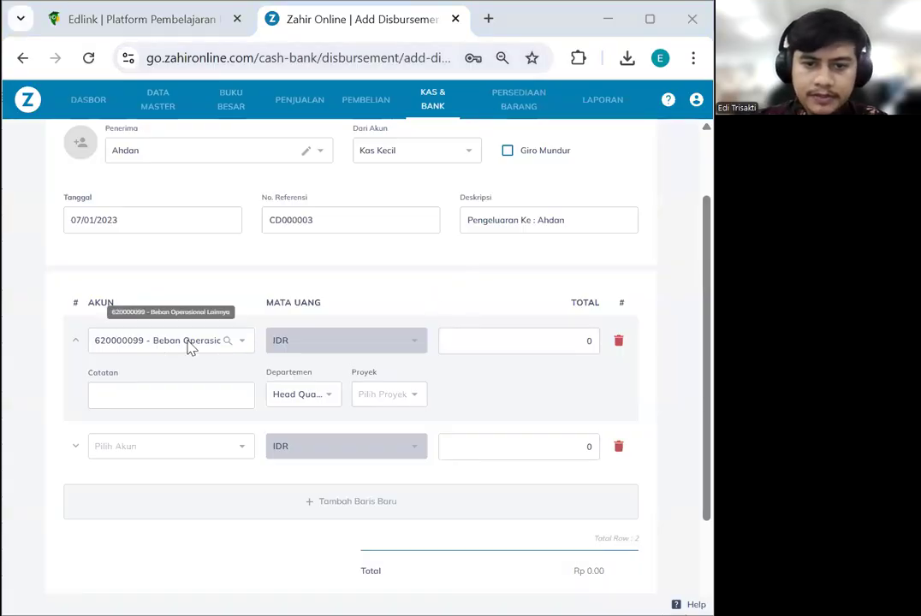
Rename account 910000099 from Beban Lain to Beban Bensin, Parkir dan Tol
click(226, 343)
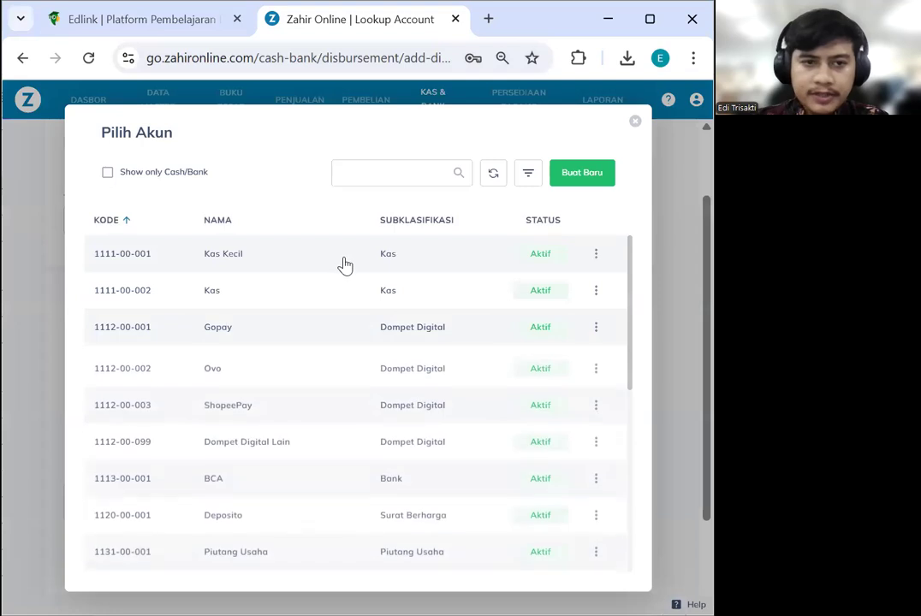
click(411, 181)
text(beban)
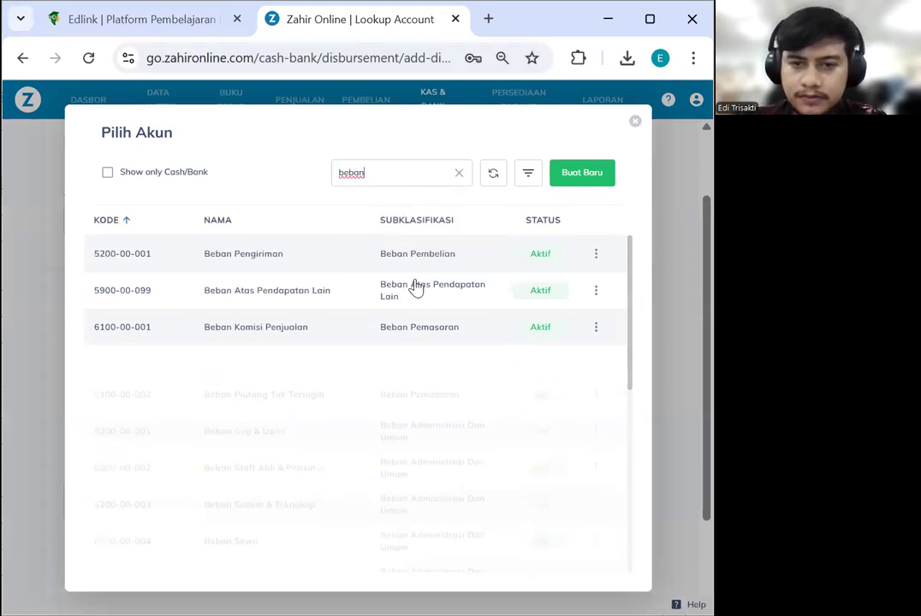
scroll(396, 366, down, 2)
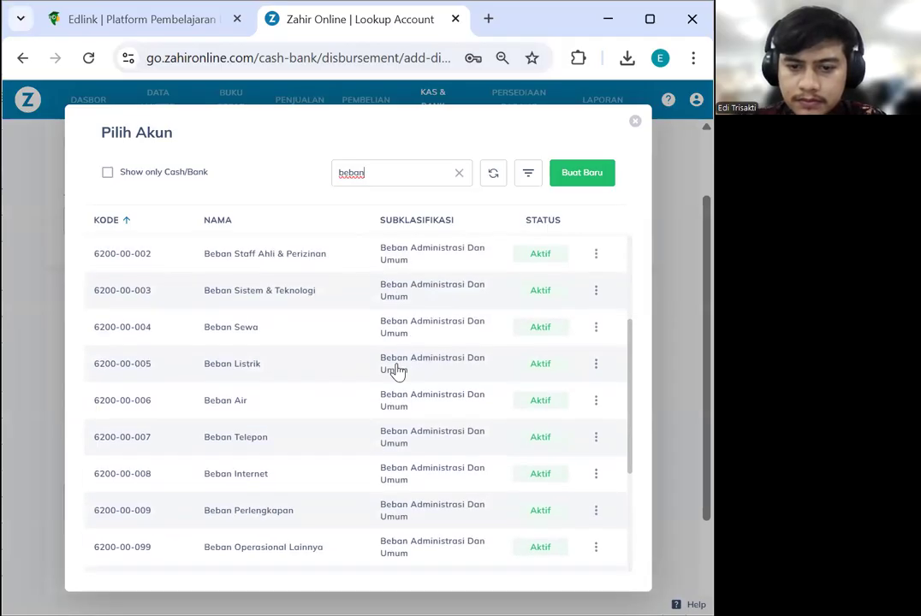
scroll(397, 370, down, 3)
scroll(398, 375, down, 2)
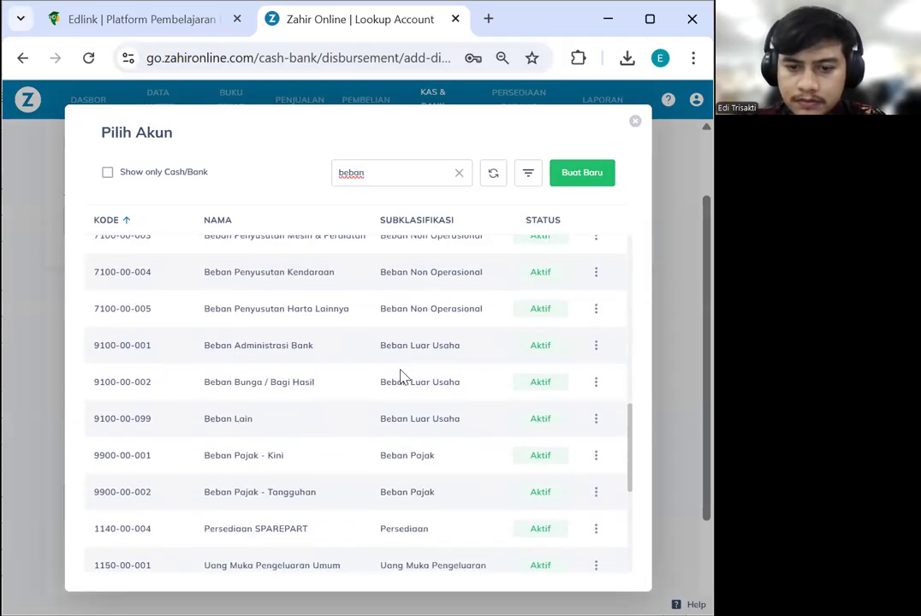
click(594, 430)
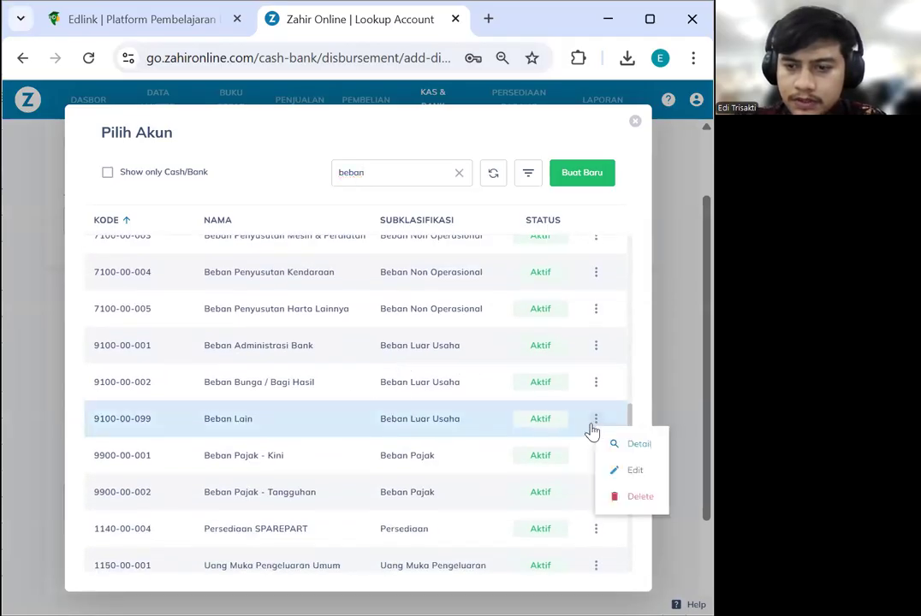
click(634, 470)
drag(277, 355, 231, 353)
text(Bensin, Parkir da)
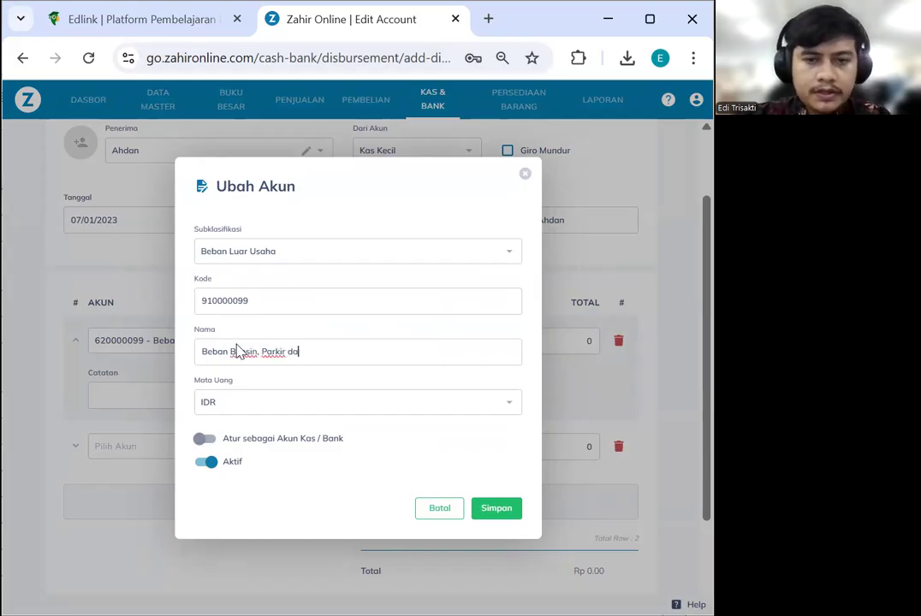
text(n Tol)
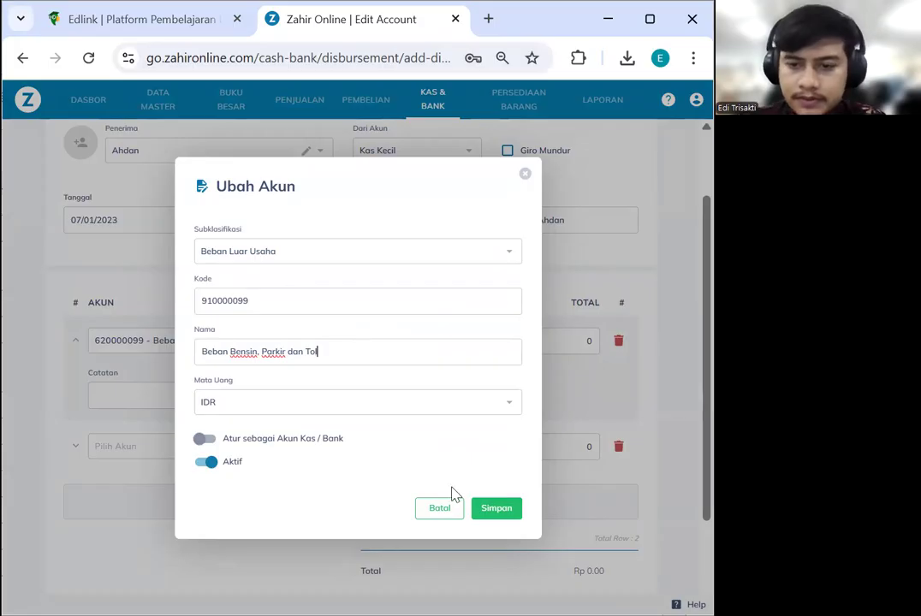
click(479, 510)
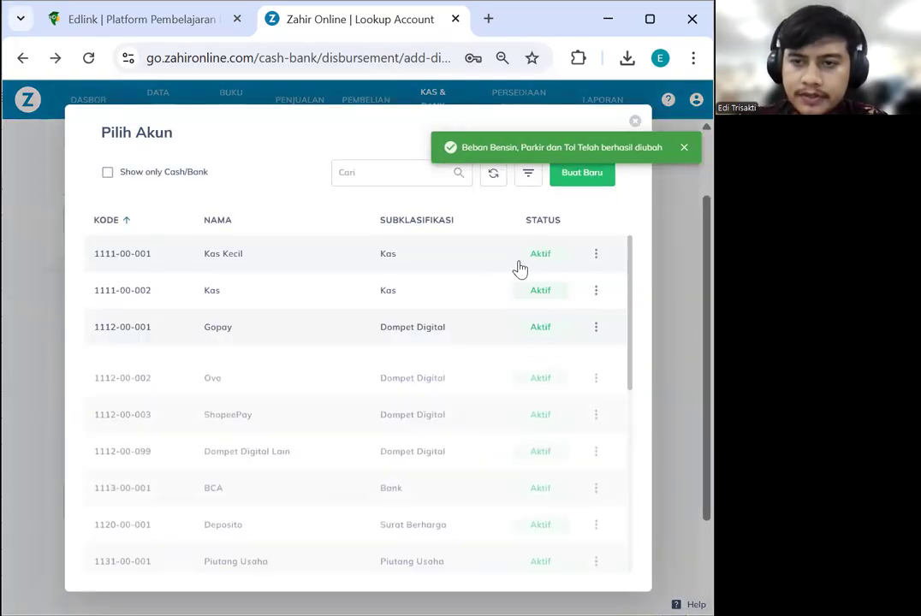
click(684, 149)
click(635, 122)
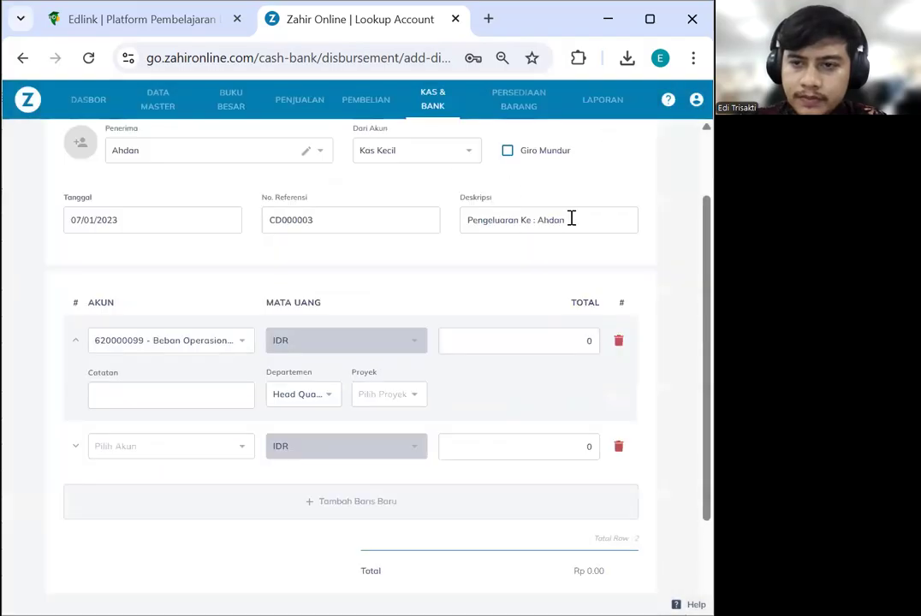
Describe it as 'Beban Bensin, Parkir dan Tol' and charge Rp 200,000 to that account on line 1
drag(571, 218, 453, 225)
text(Beban )
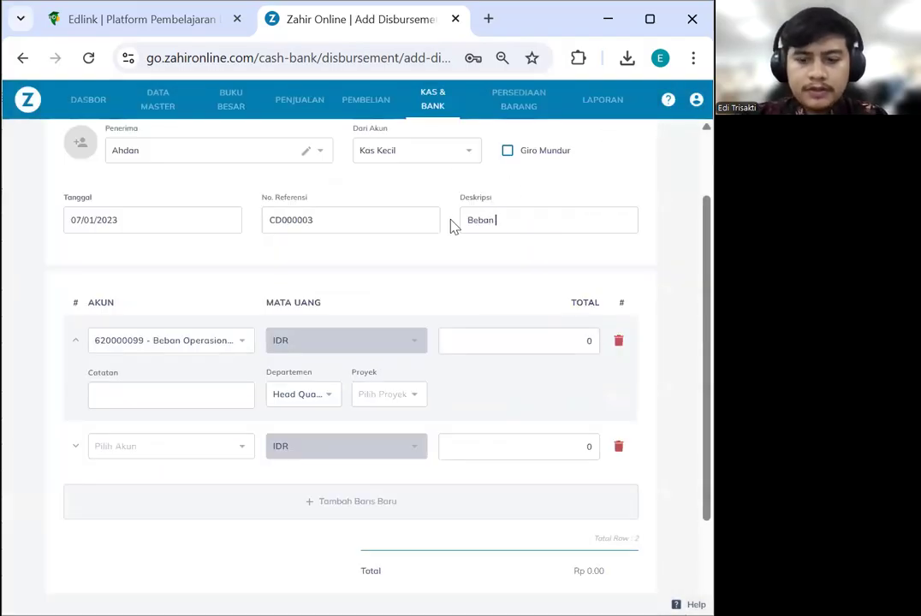
text(Bensin)
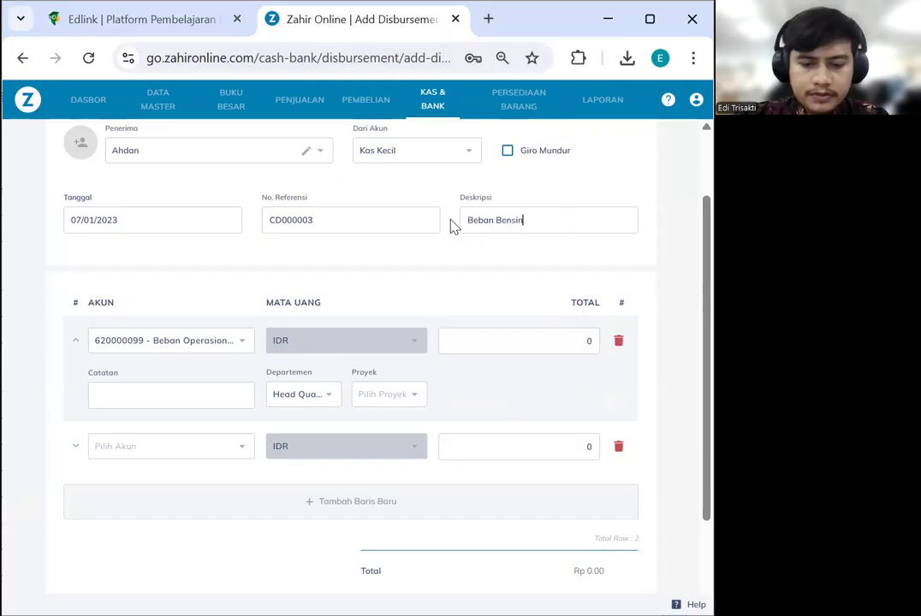
text(, Parkir d)
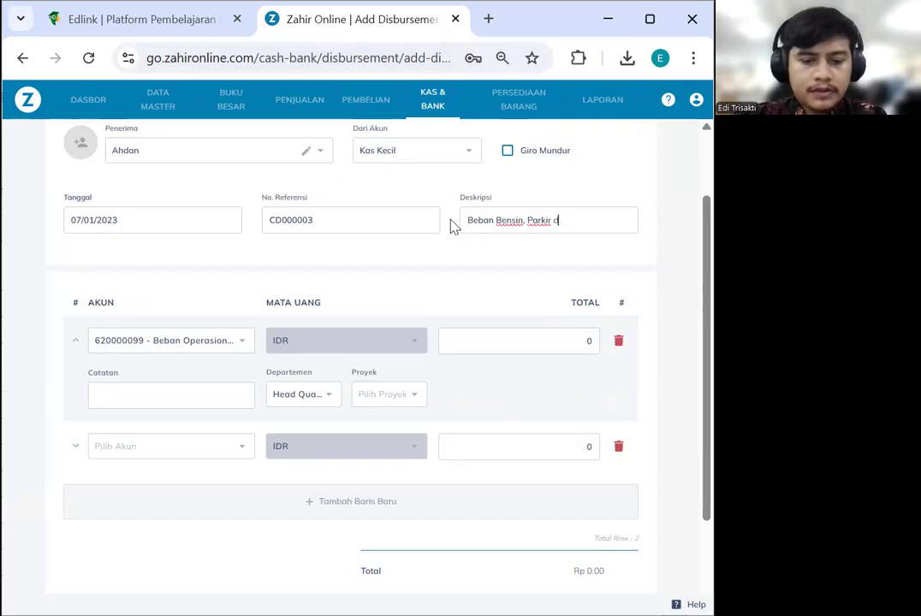
text(an Tol)
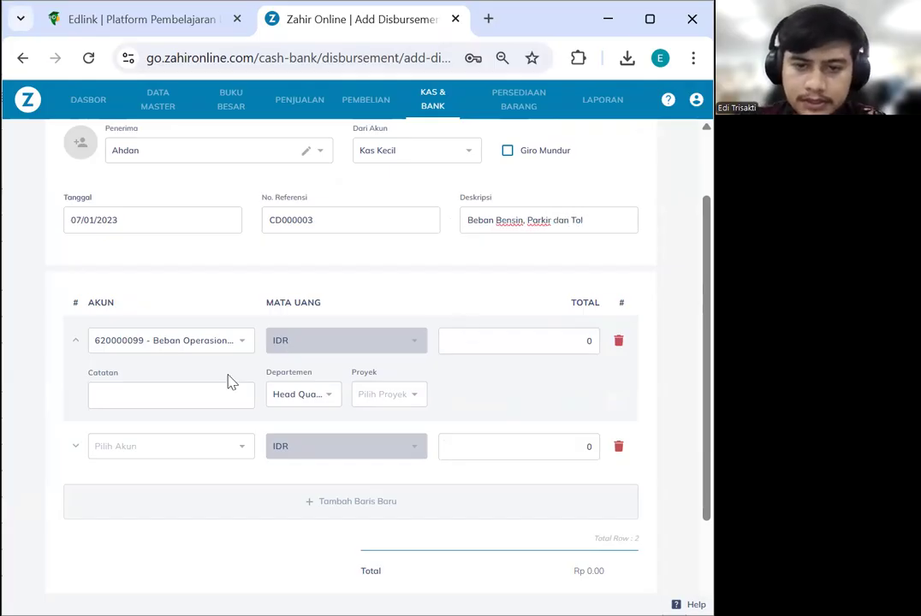
click(182, 349)
text(bensin)
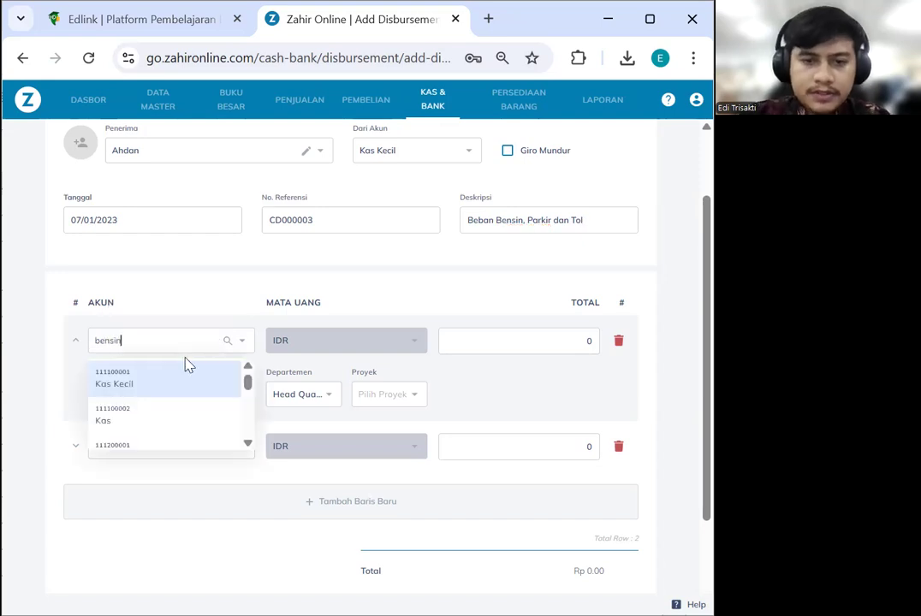
click(201, 384)
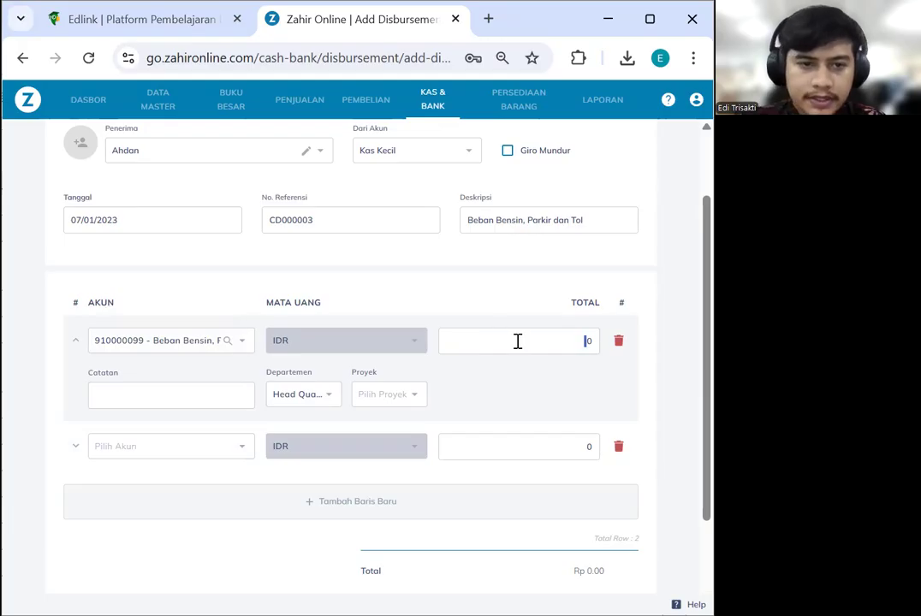
click(590, 340)
text(200,000)
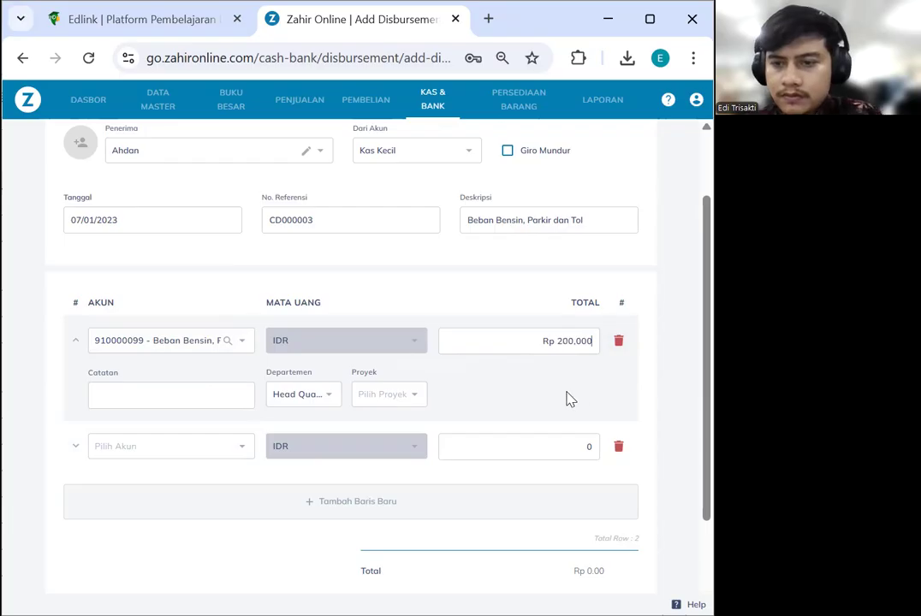
scroll(505, 394, down, 1)
scroll(402, 425, down, 1)
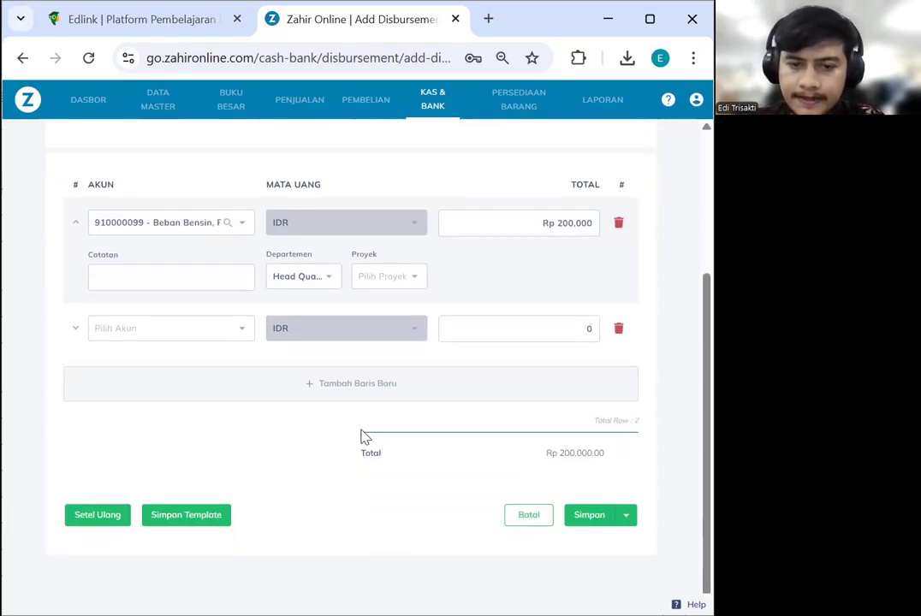
Save the disbursement and start a new cash receipt from Penerimaan
click(592, 516)
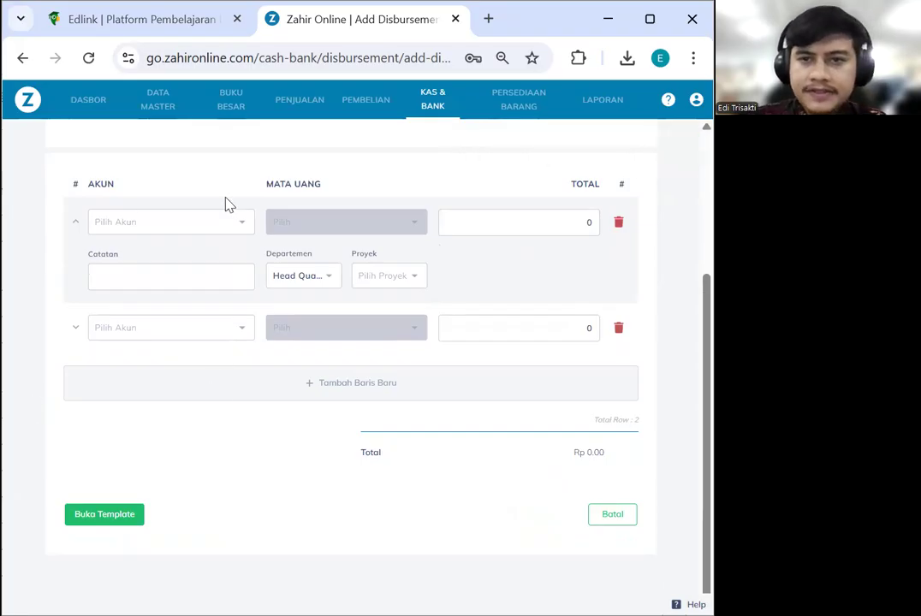
click(431, 103)
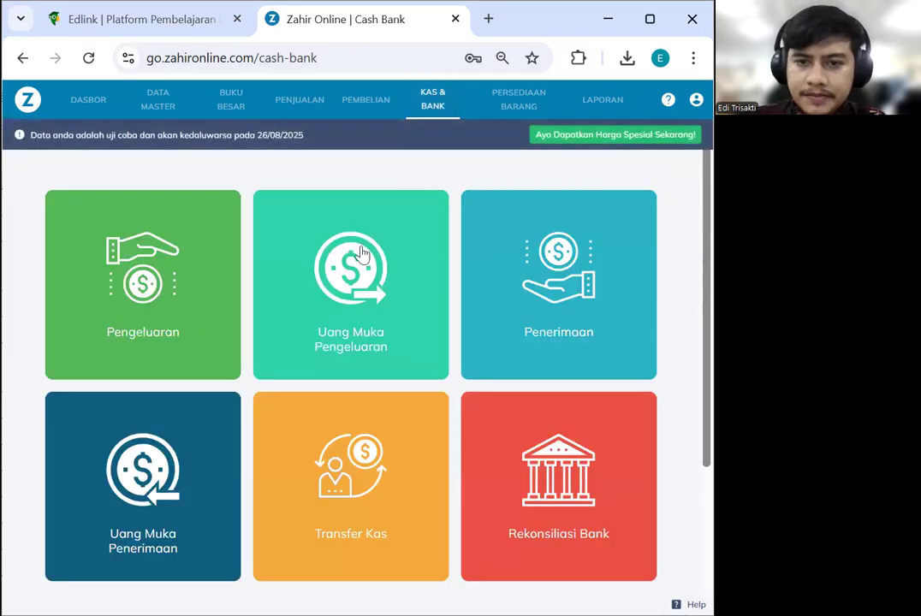
click(541, 249)
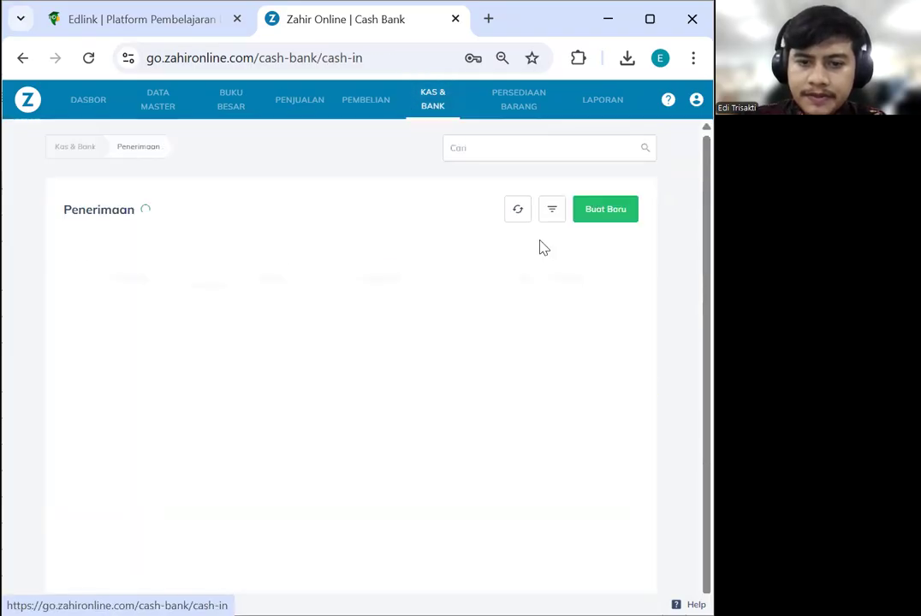
click(597, 217)
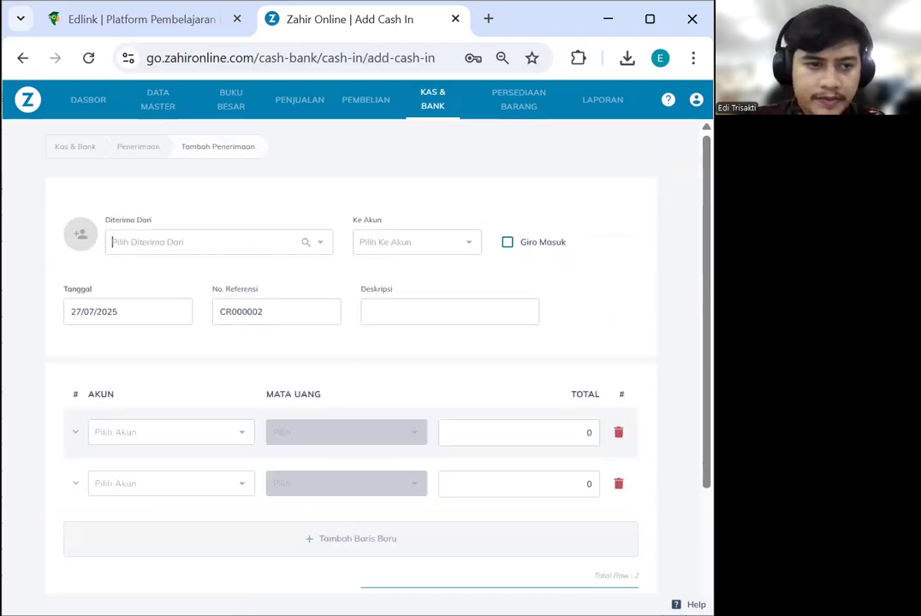
Choose RAJA MOTOR as the payer on receipt CR000002
click(175, 246)
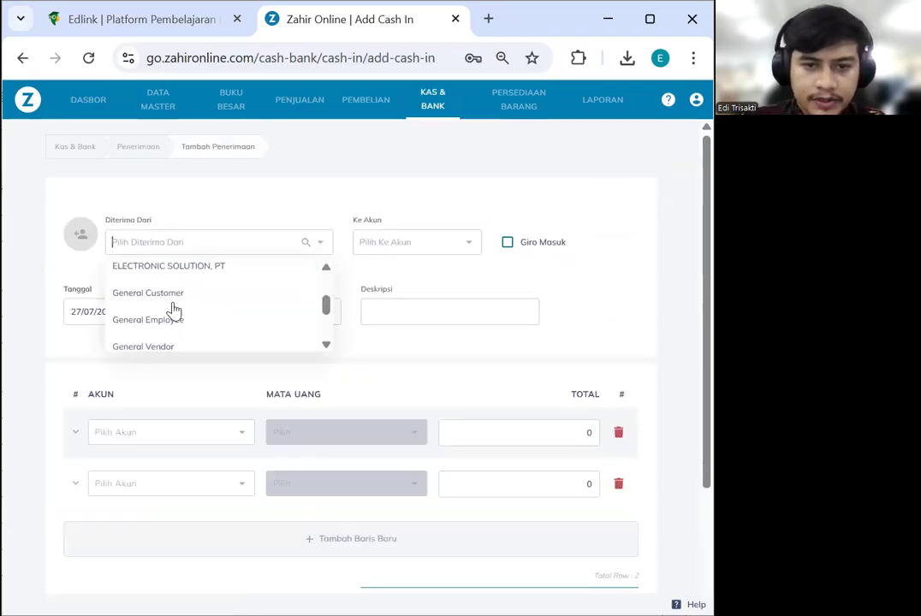
scroll(174, 308, down, 5)
click(175, 318)
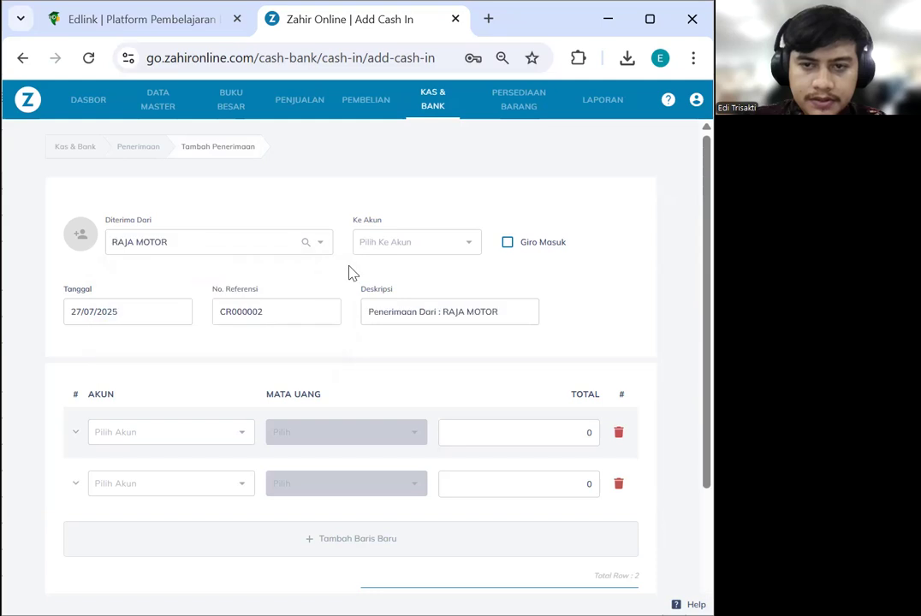
click(398, 248)
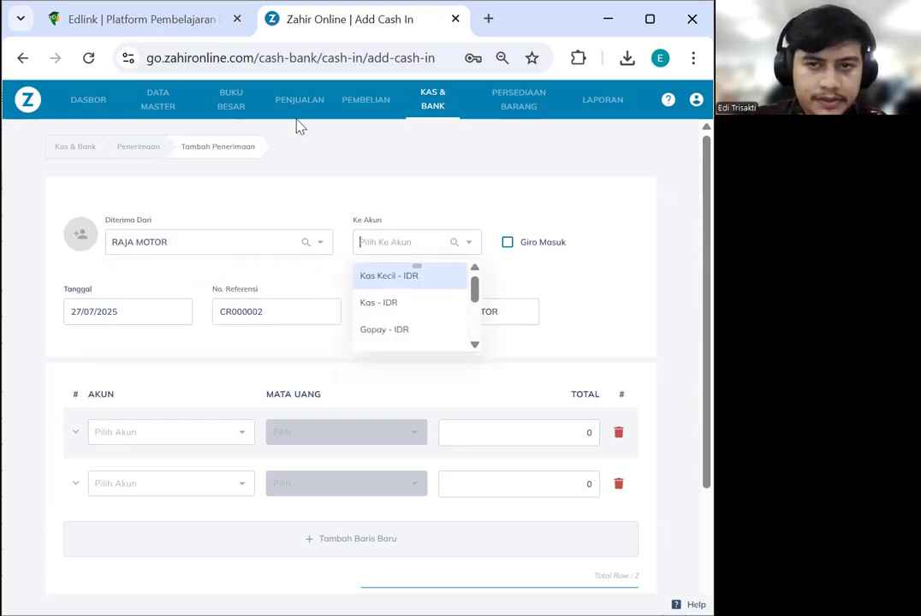
click(480, 33)
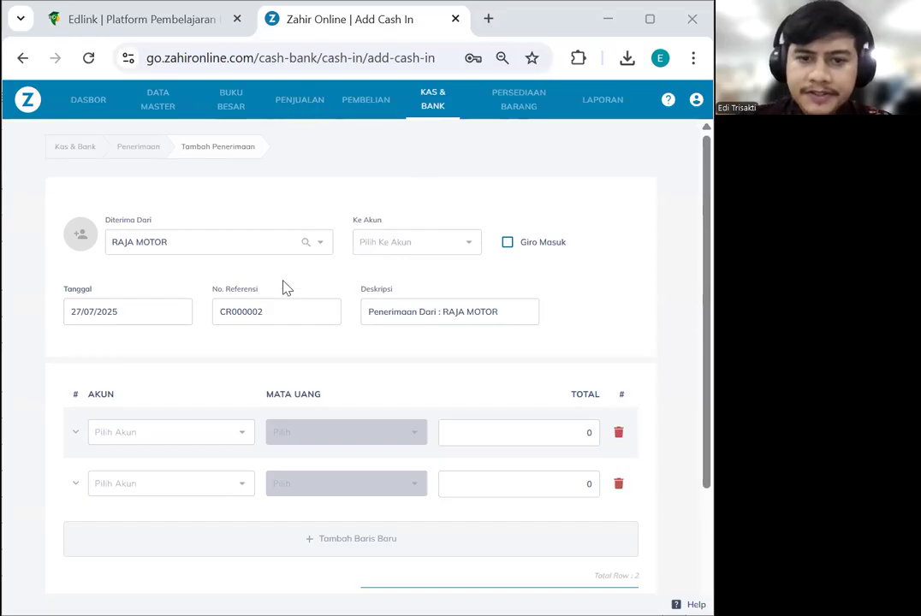
Start a new sales invoice with RAJA MOTOR as the customer
click(299, 101)
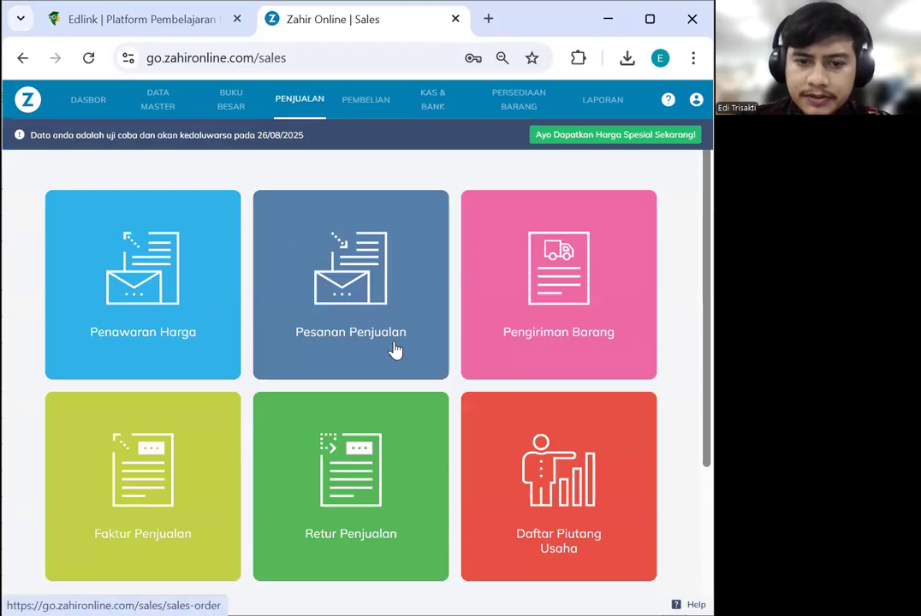
click(184, 448)
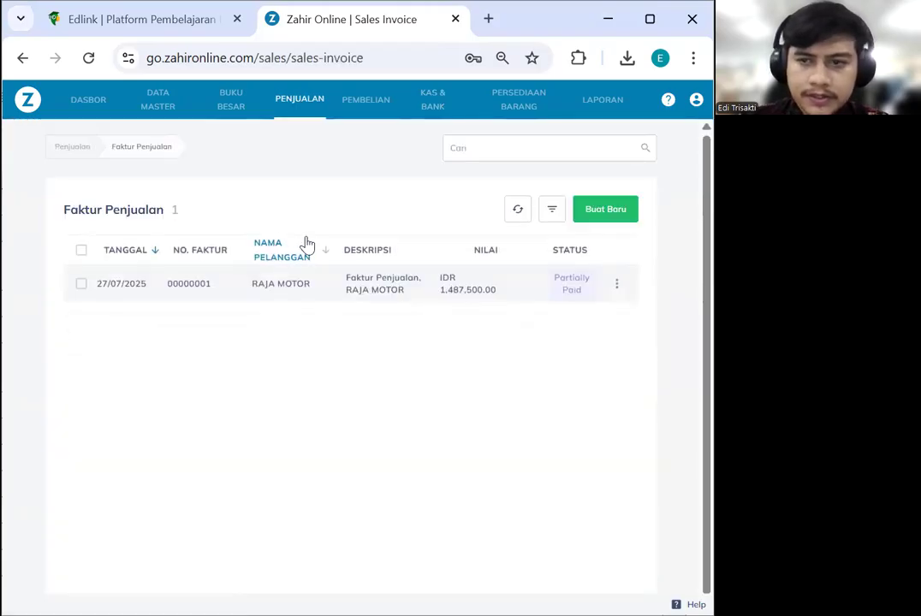
click(602, 214)
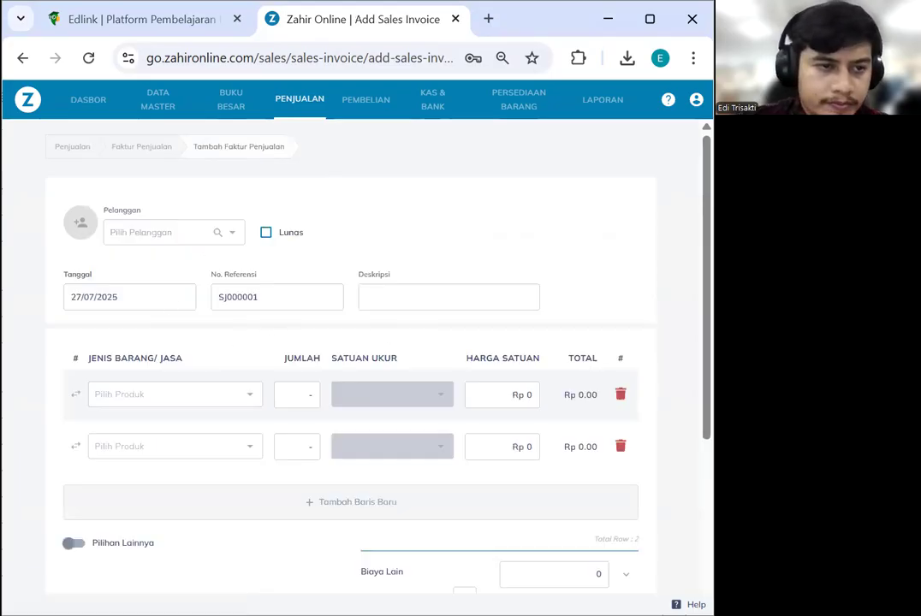
click(173, 232)
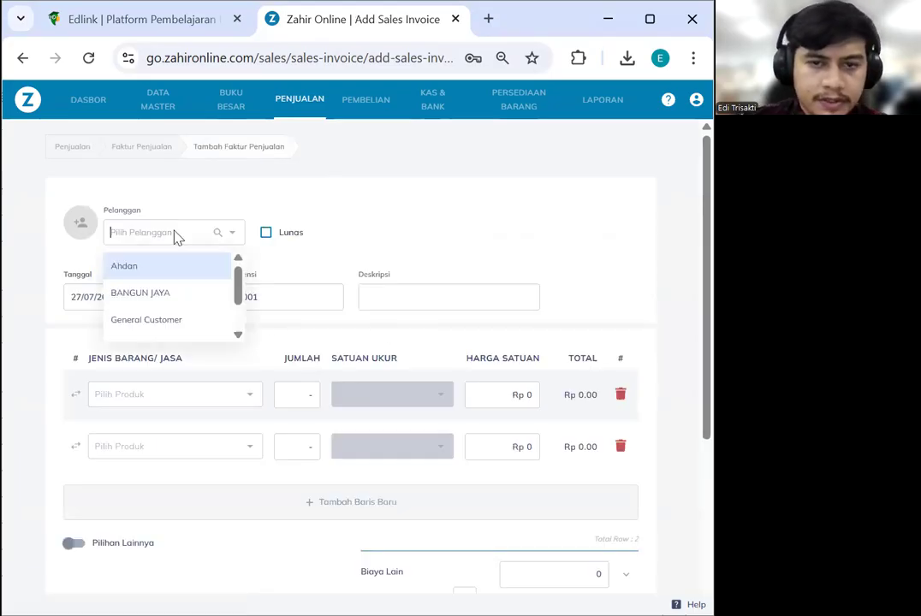
scroll(171, 308, down, 2)
click(170, 323)
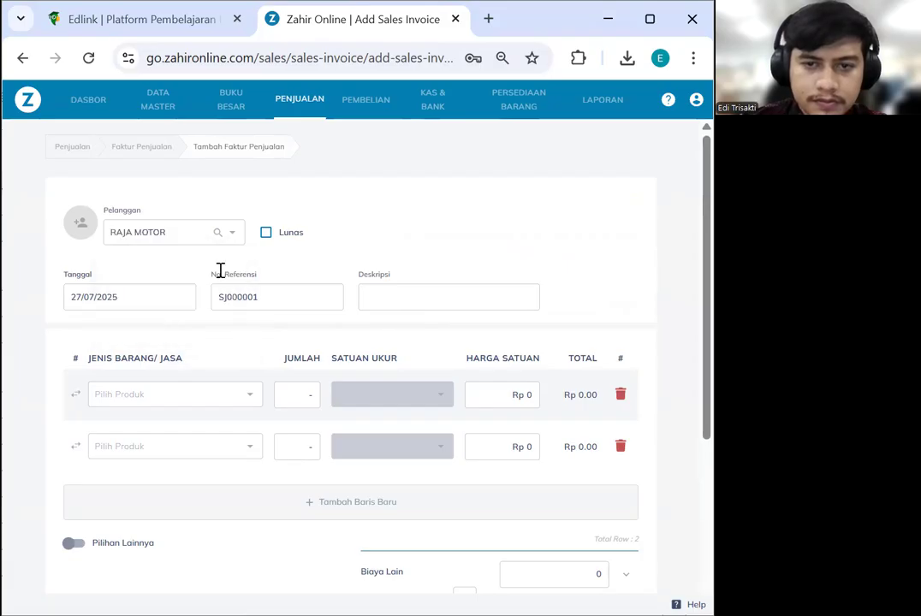
Set the invoice date to 8 January 2023
click(151, 300)
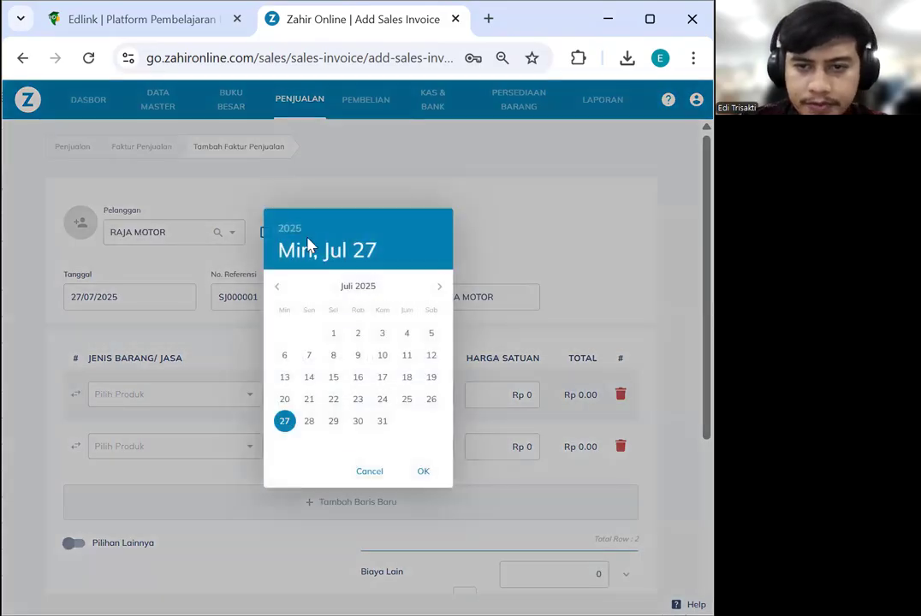
click(291, 229)
click(352, 309)
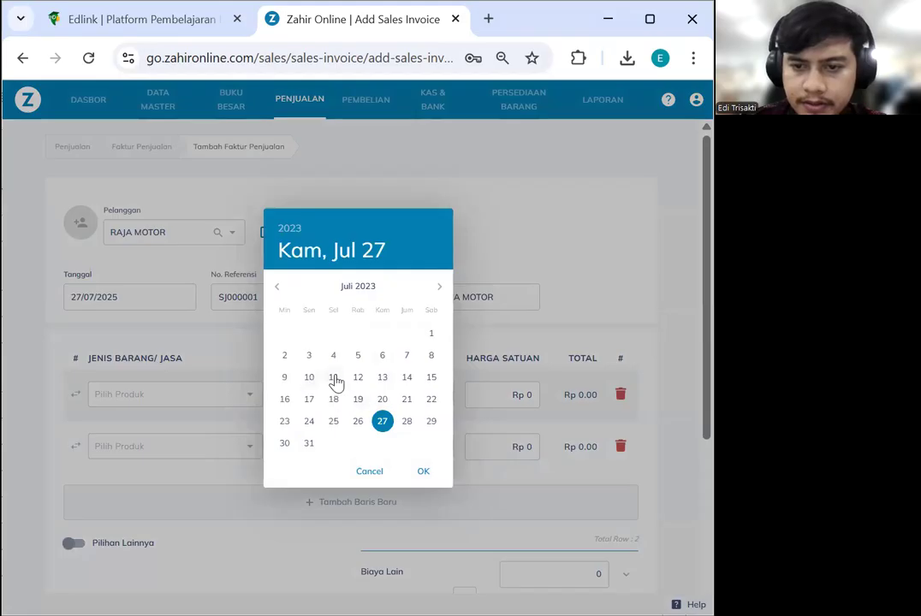
click(431, 355)
click(160, 291)
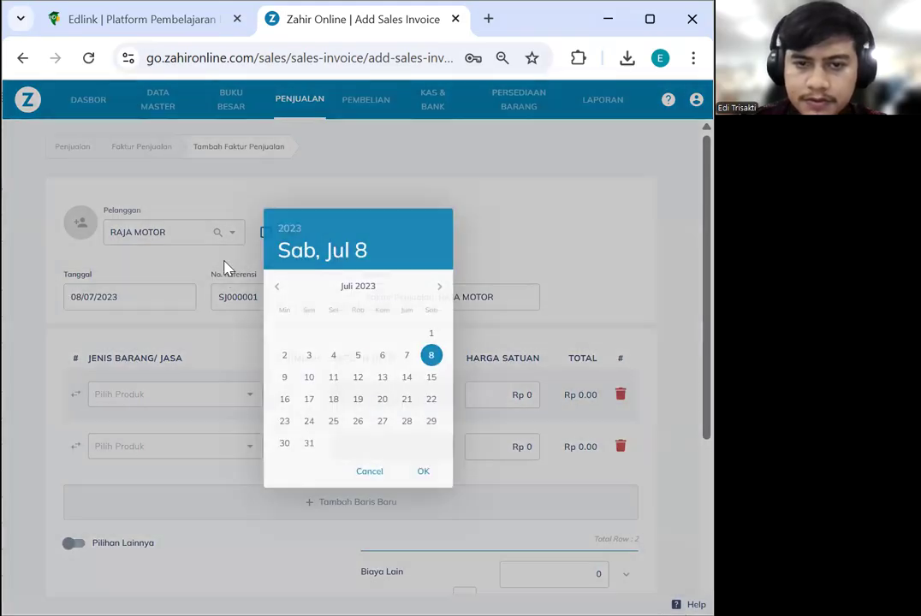
click(279, 288)
click(279, 289)
click(279, 288)
click(279, 289)
click(278, 289)
click(278, 289)
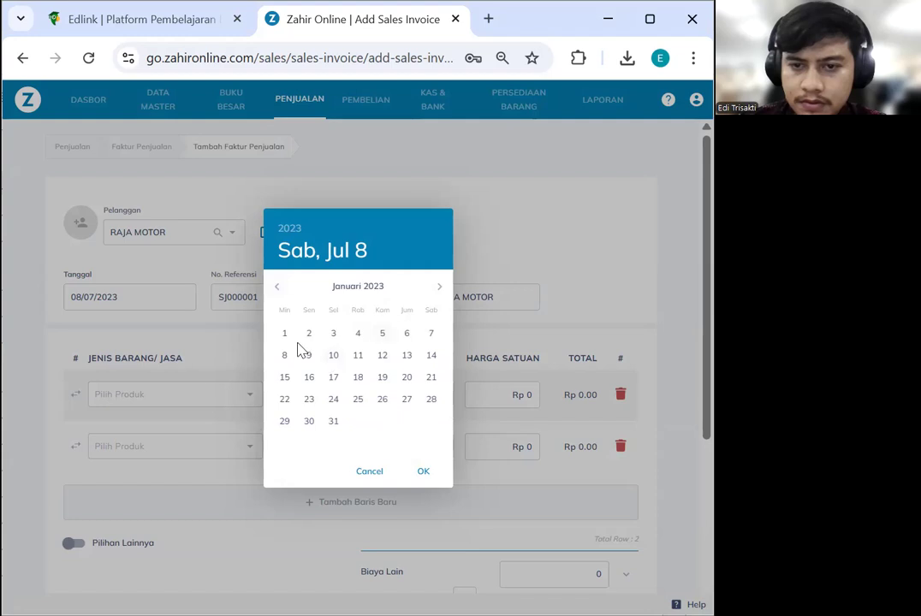
click(286, 355)
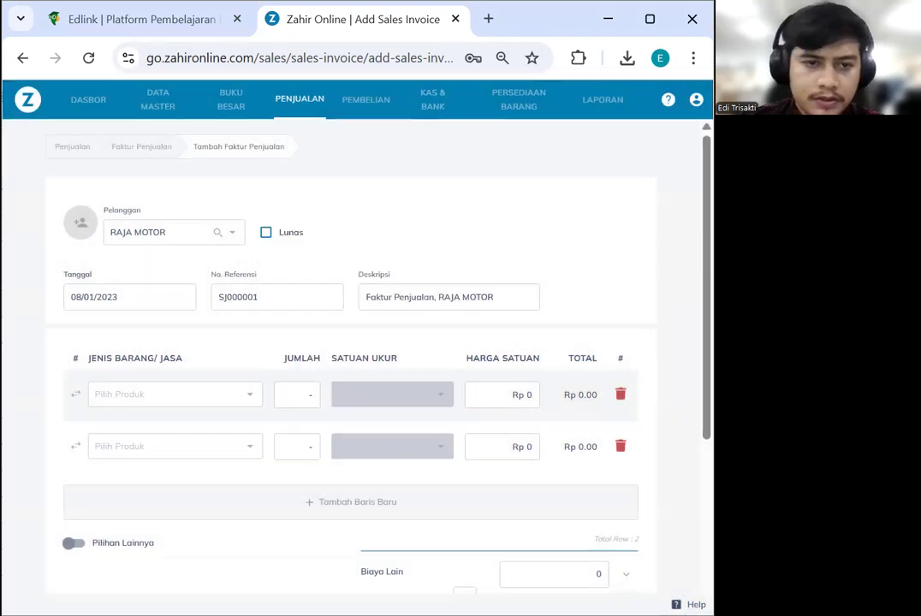
Enter reference number 00000002 and the description 'Service Motor'
double_click(280, 297)
text(00000002)
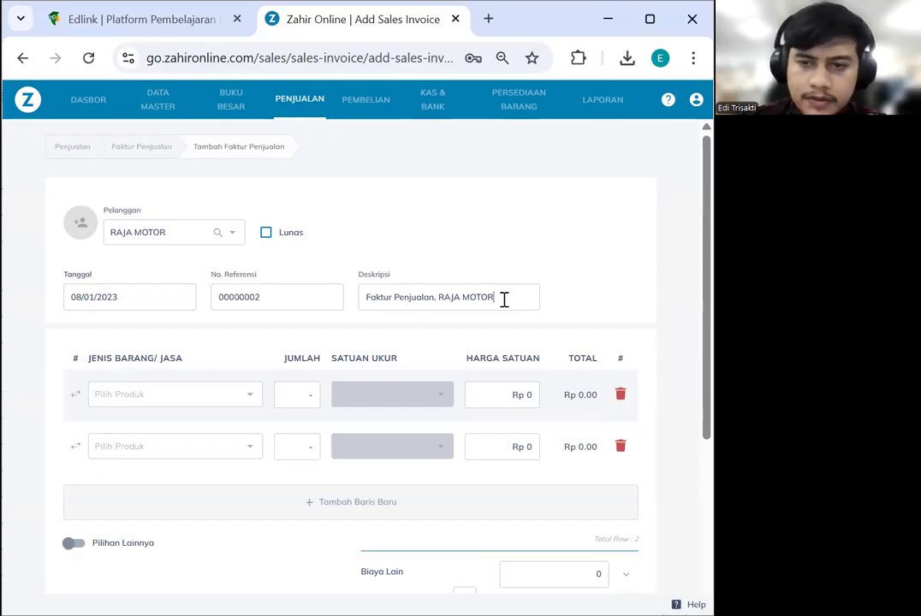
drag(504, 299, 333, 298)
text(Pendapatan Jasa Ser)
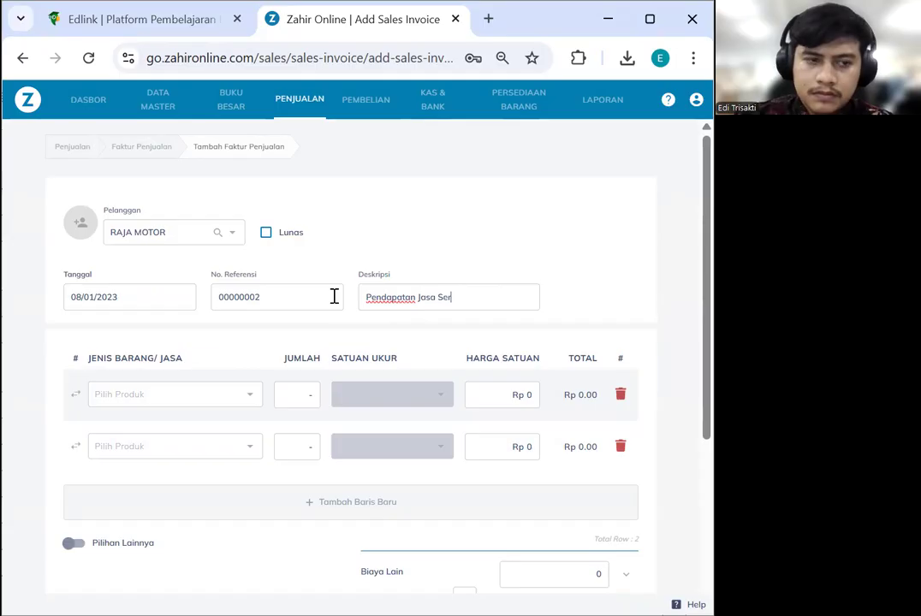
key(ctrl+a)
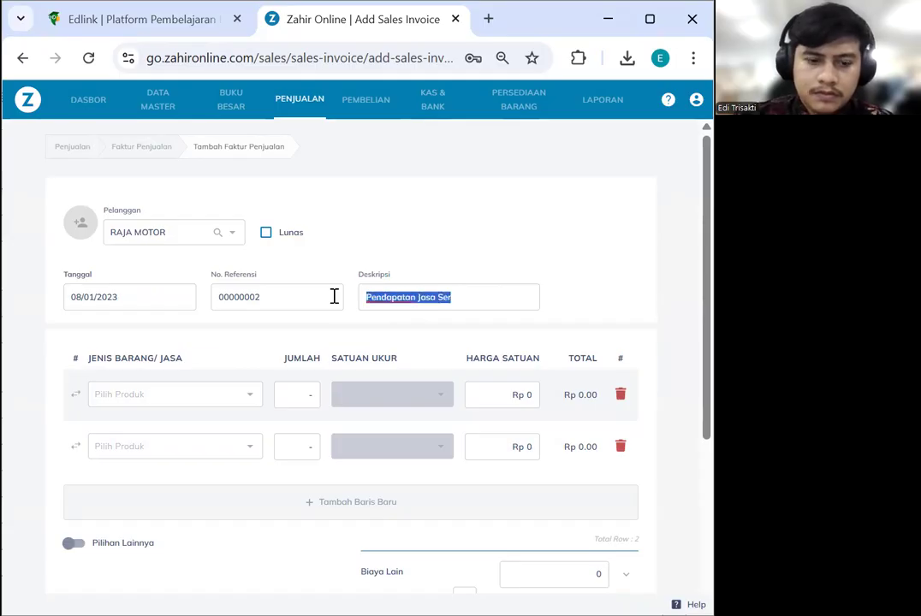
text(Service Motor)
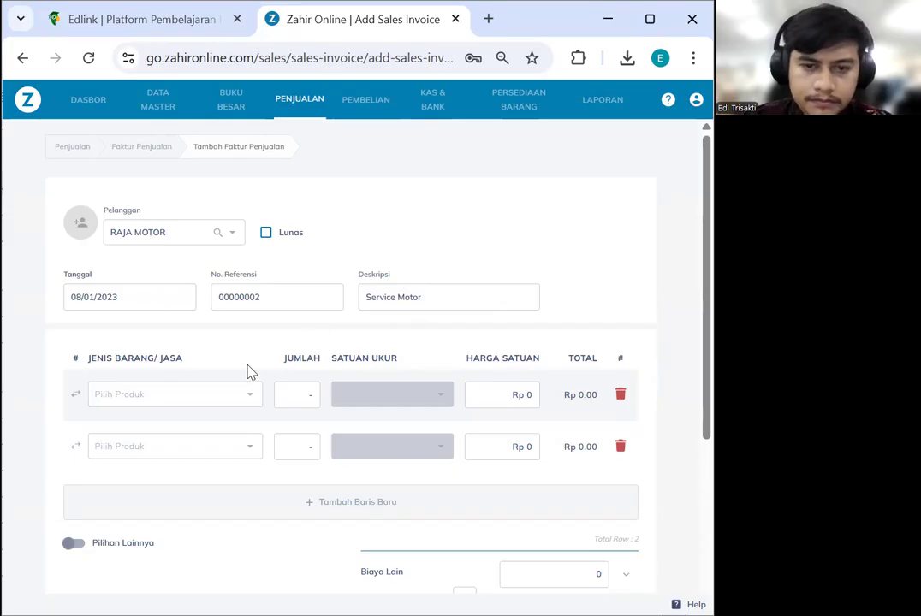
click(231, 401)
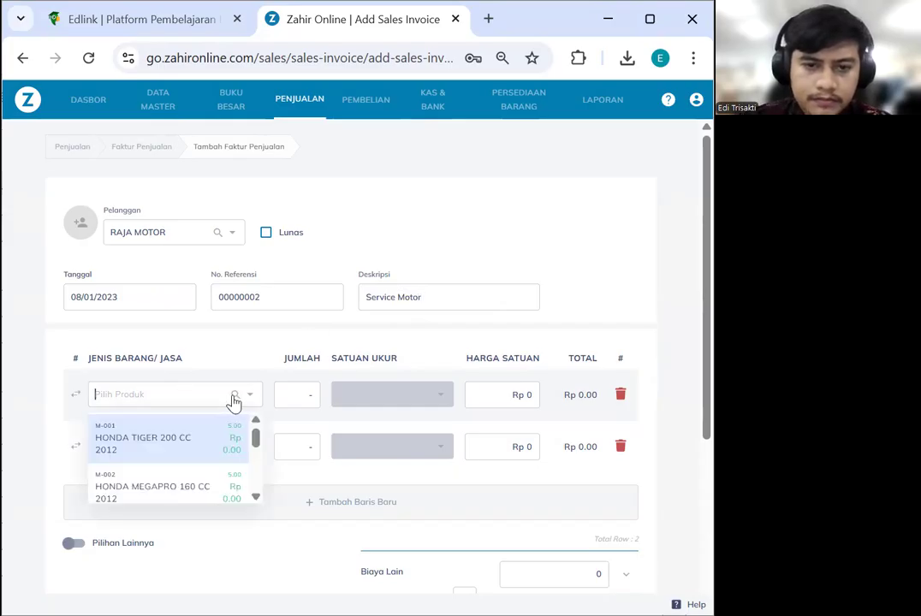
Open and close the Pilih Produk lookup twice without choosing a product
click(234, 399)
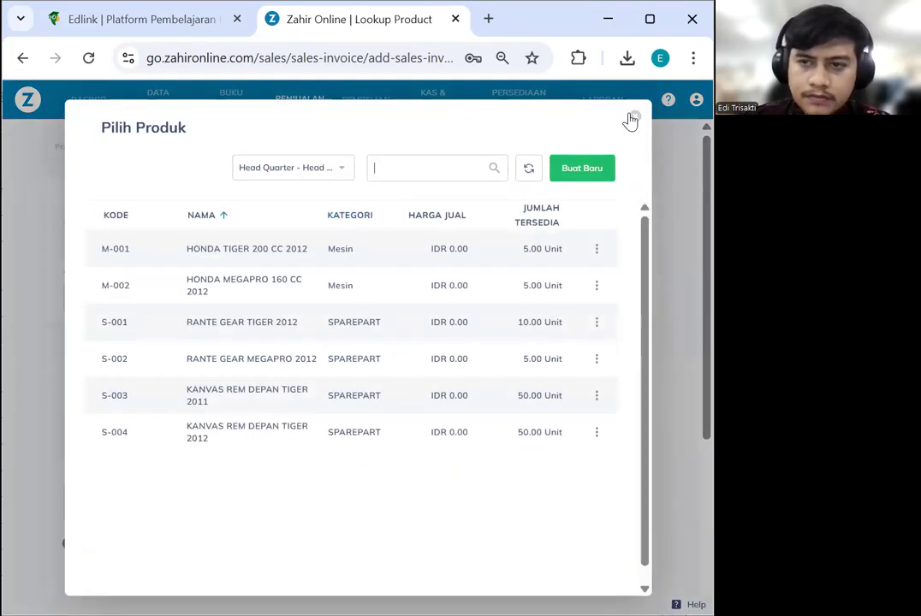
click(633, 119)
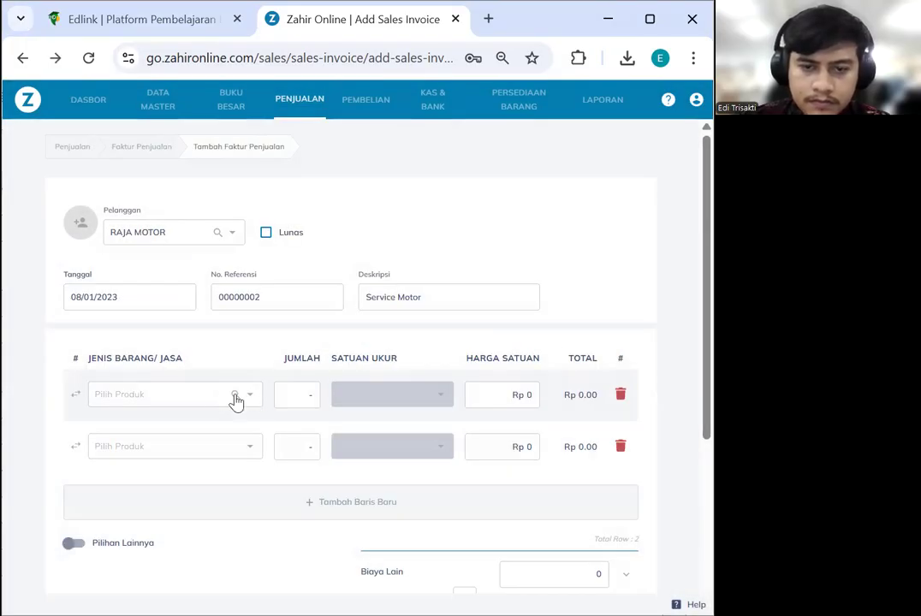
click(233, 399)
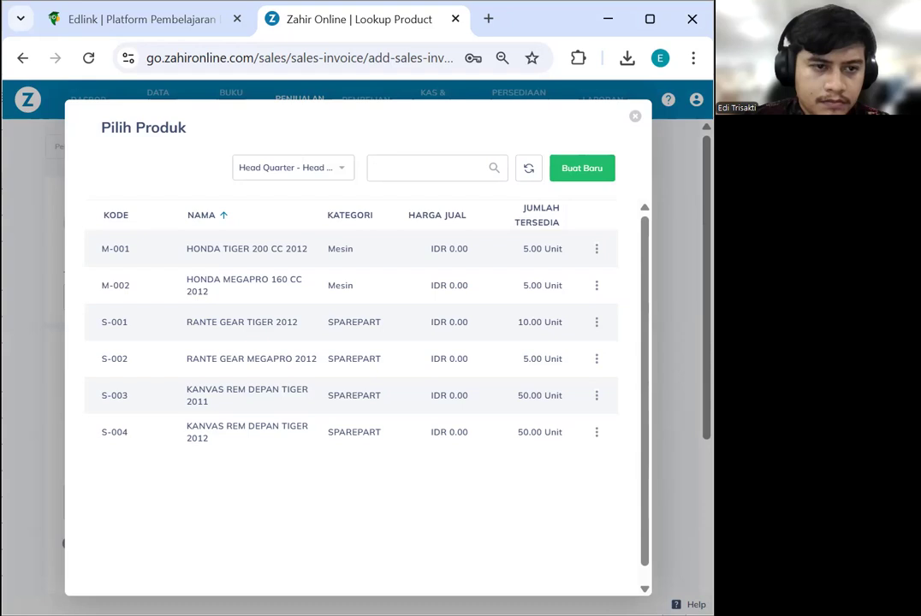
click(635, 123)
scroll(342, 342, down, 2)
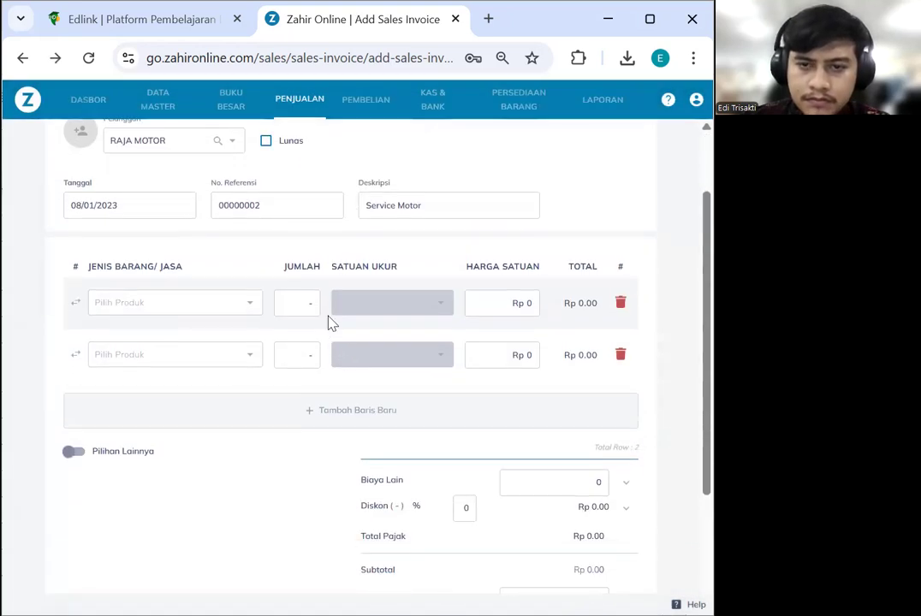
Reopen Pilih Produk, abandon a new product form, filter to All Warehouse, and close it
click(236, 304)
click(561, 174)
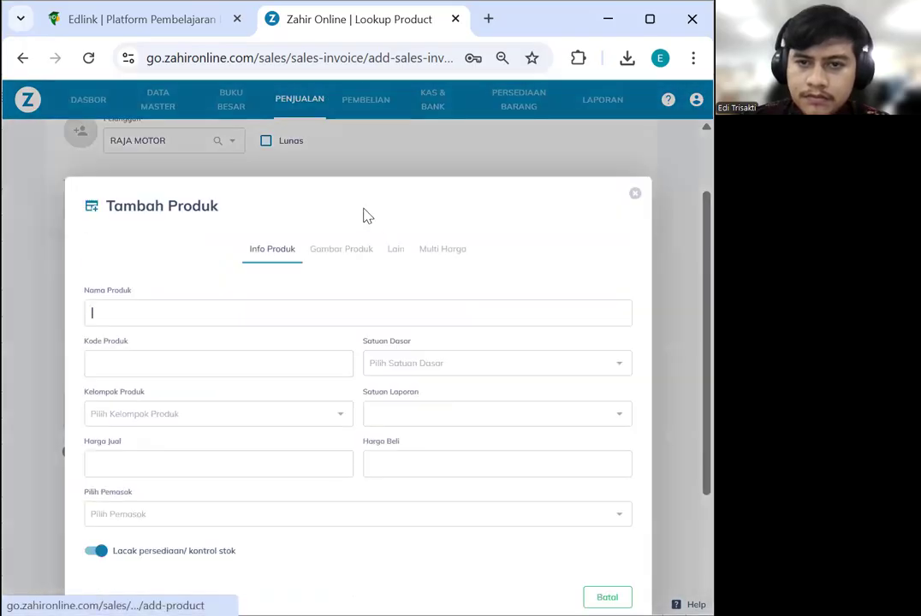
double_click(637, 139)
click(637, 141)
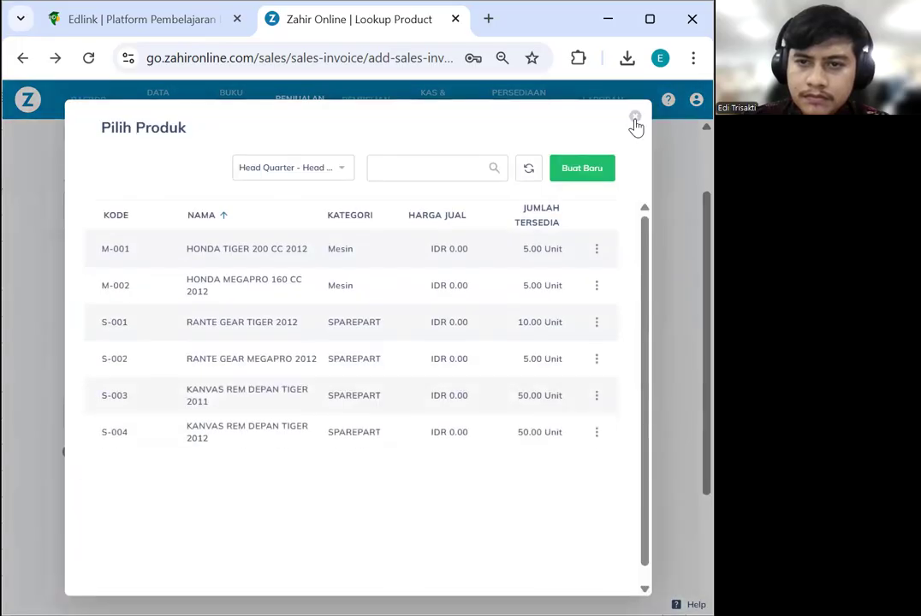
click(348, 170)
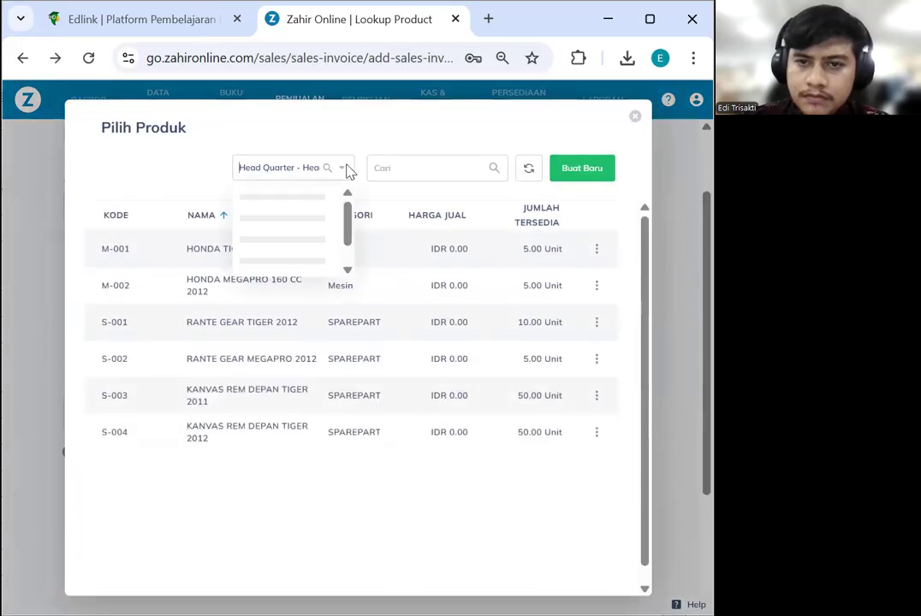
click(322, 202)
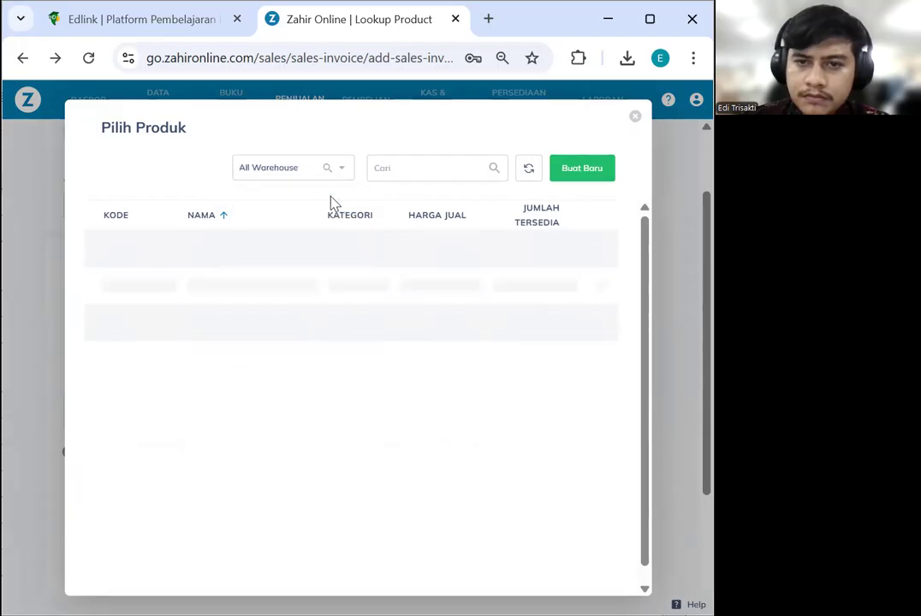
click(634, 116)
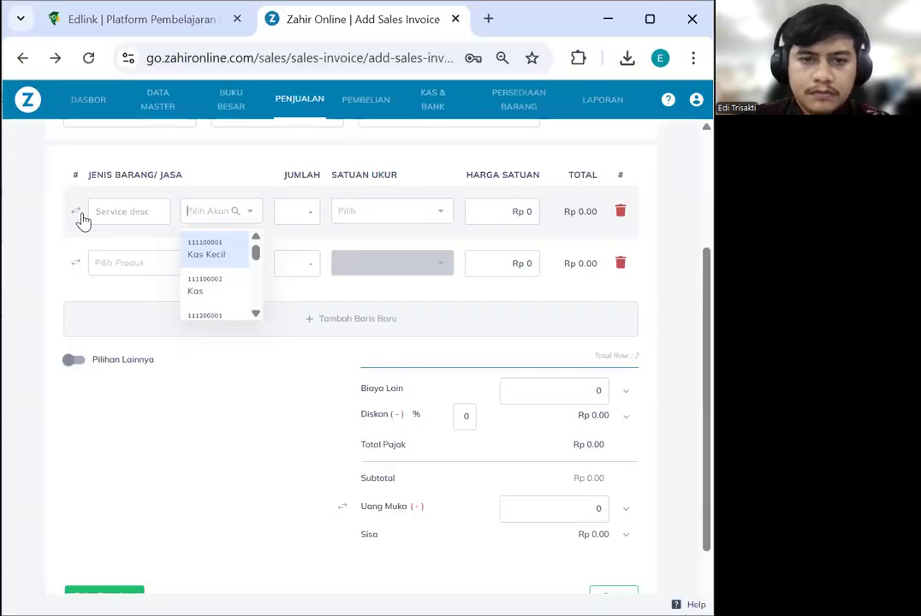
Start the line description 'Se' and browse the account lookup, cancelling a new account
click(135, 212)
text(Service Motor)
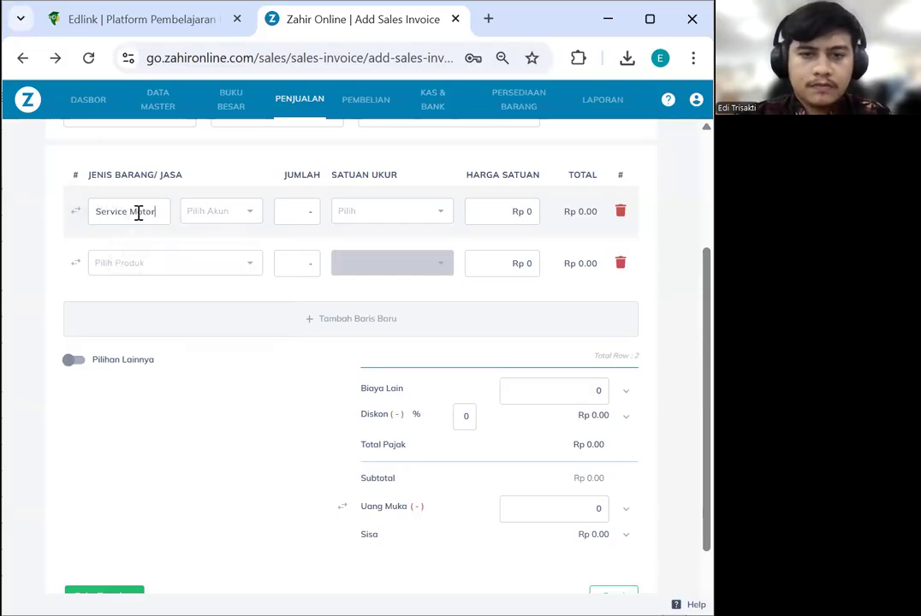
key(Tab)
click(237, 212)
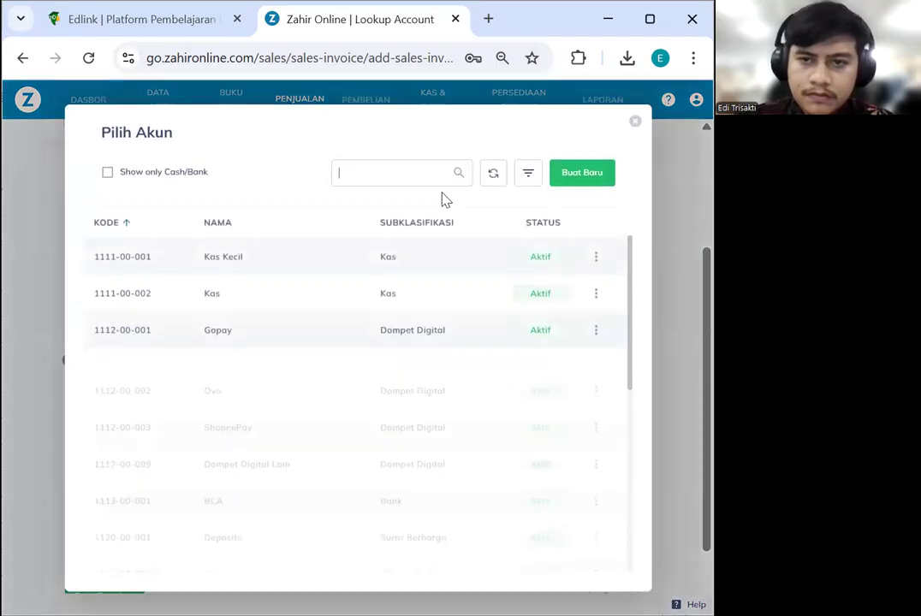
click(590, 176)
click(524, 174)
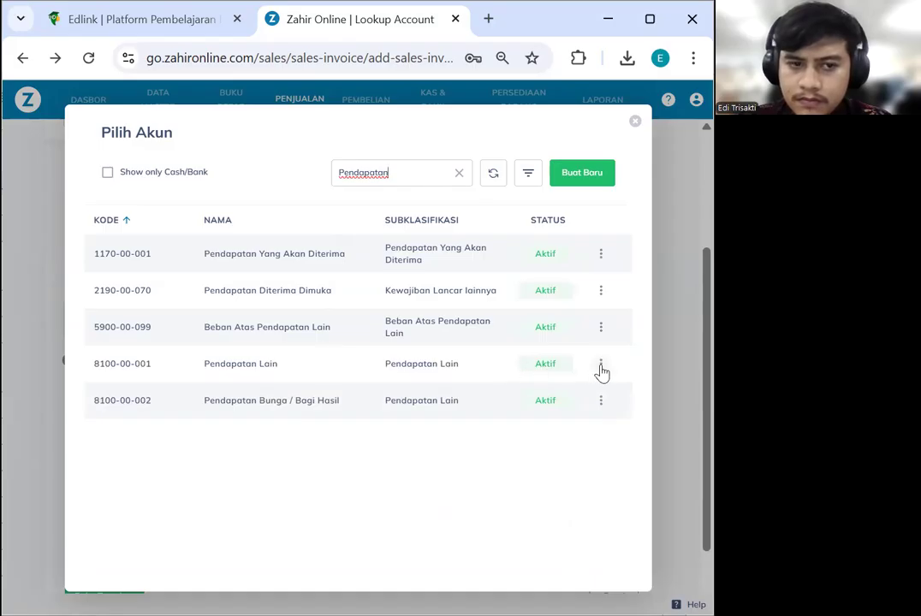
Rename account 8100-00-001 to Pendapatan Jasa Service and save it
click(601, 367)
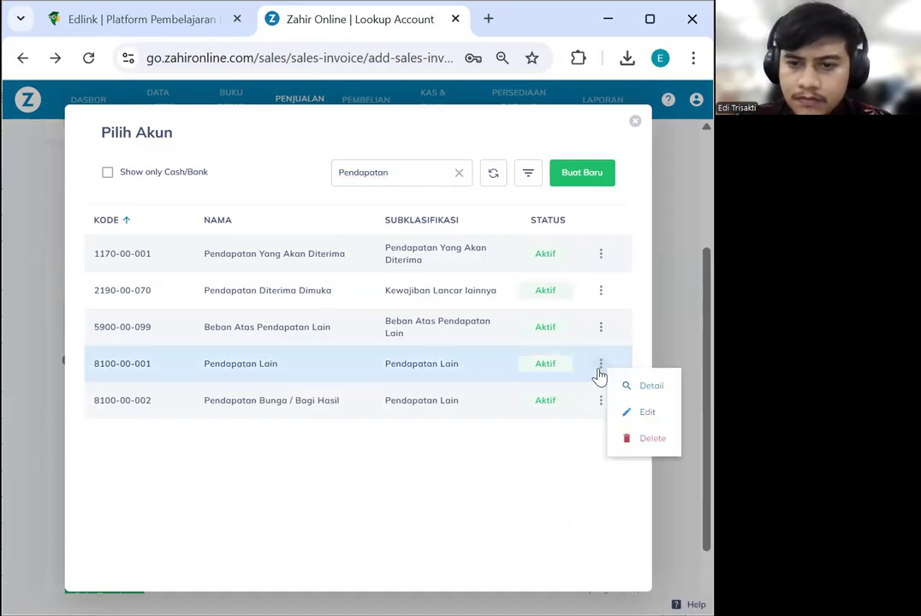
click(641, 413)
double_click(259, 351)
text(Jasa Service)
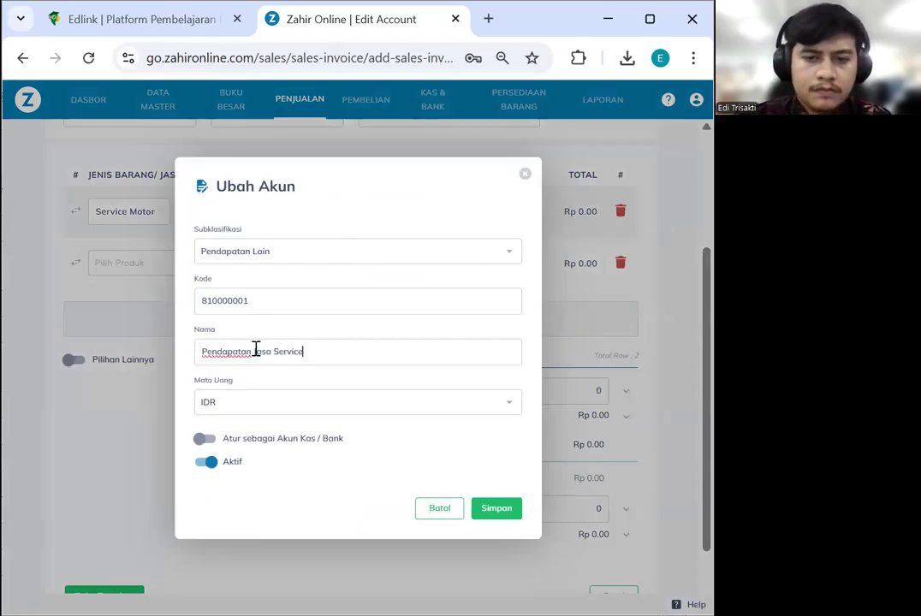
click(494, 516)
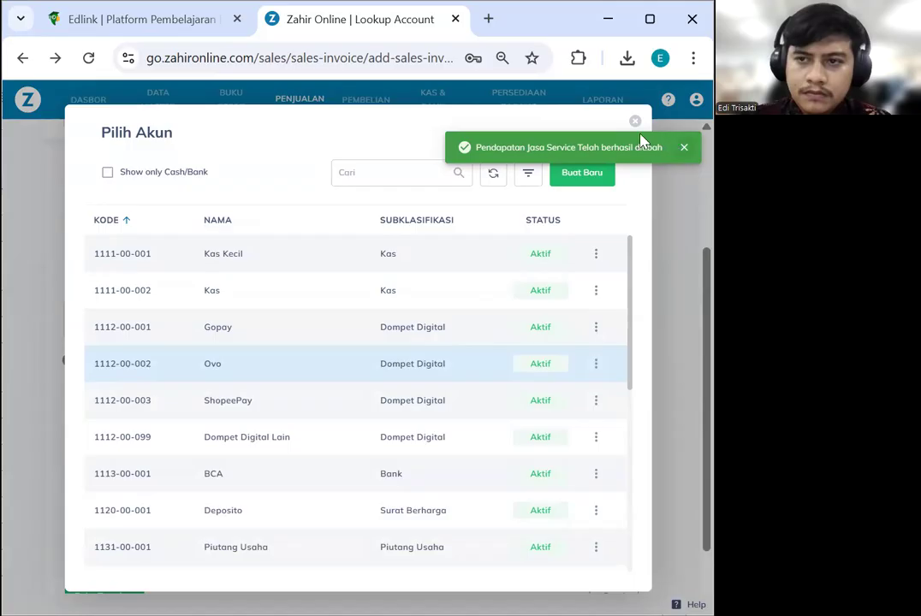
Assign 810000001 - Pendapatan Jasa Service as the Service Motor line's account
click(634, 123)
click(210, 212)
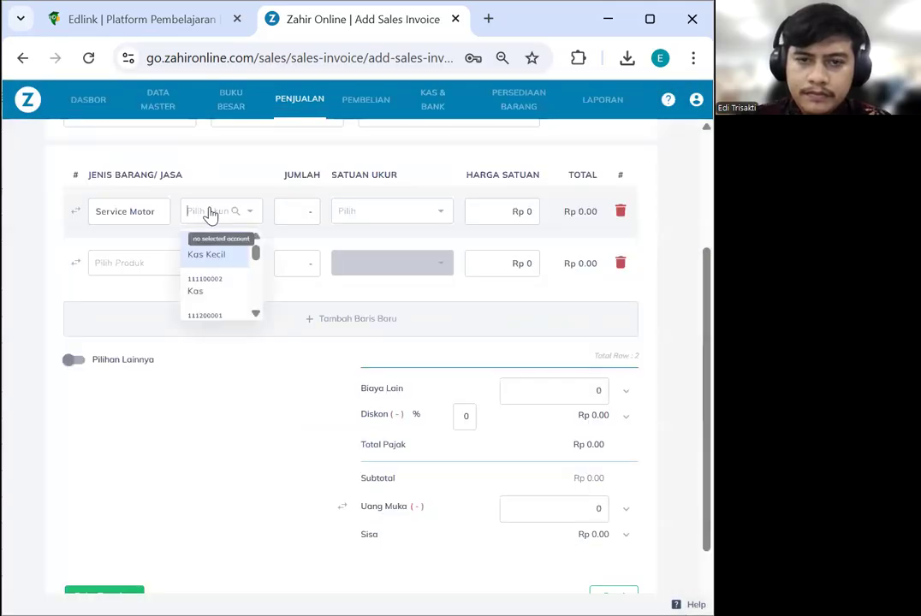
text(jasa)
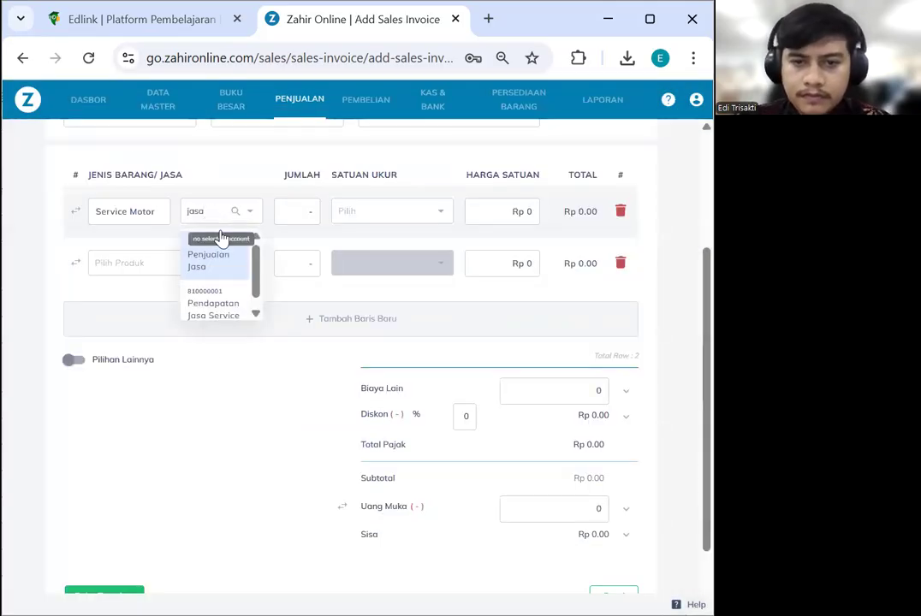
click(241, 291)
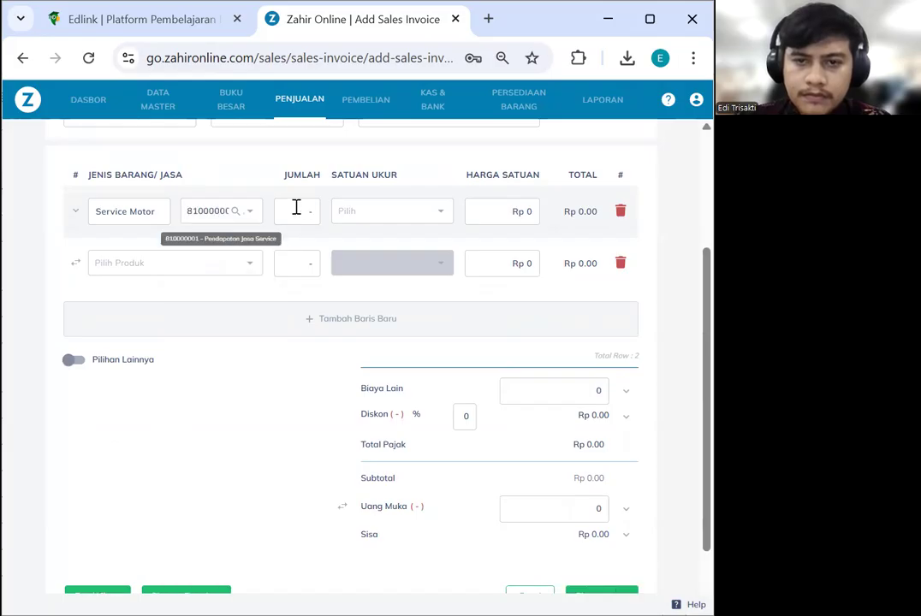
Set the Service Motor line's quantity to 1 with Unit as its unit of measure
text(10)
click(387, 217)
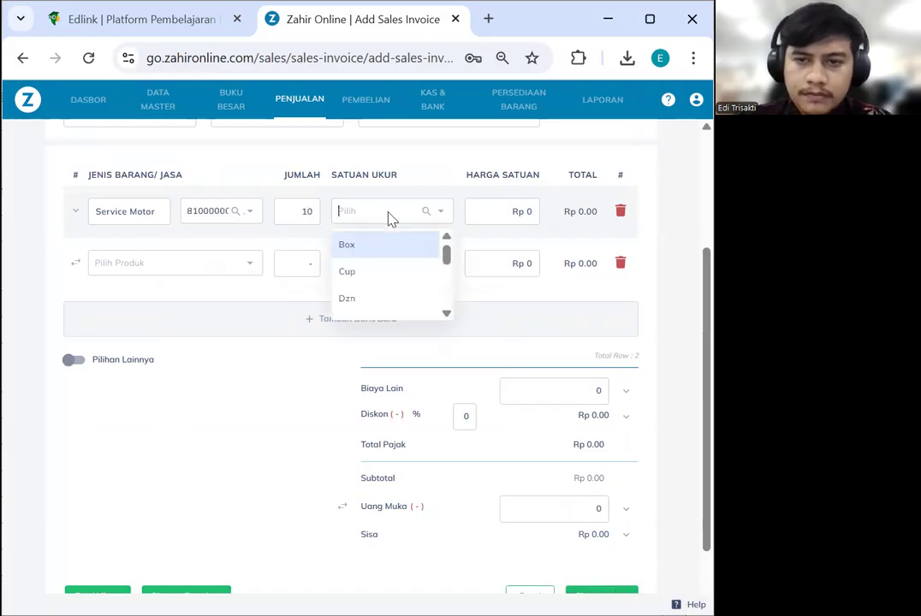
double_click(313, 217)
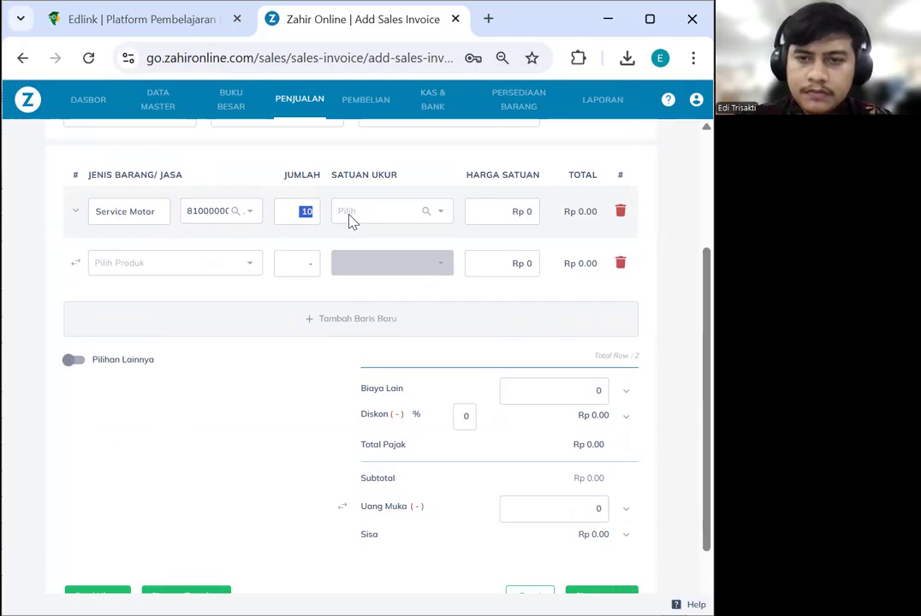
text(1)
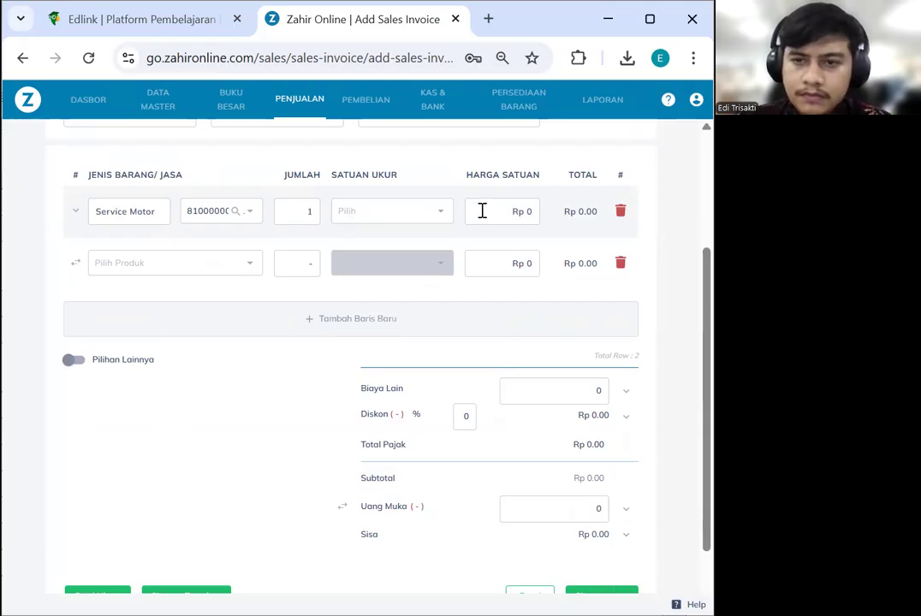
click(437, 218)
text(unt)
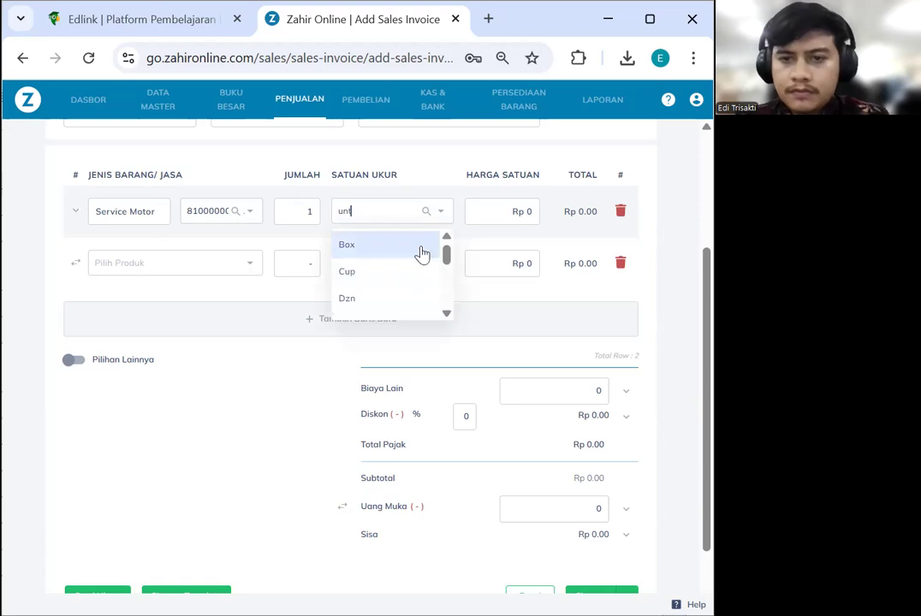
click(529, 213)
Enter a Rp 50,000 unit price and apply PPN tax to the line
text(50000)
click(524, 247)
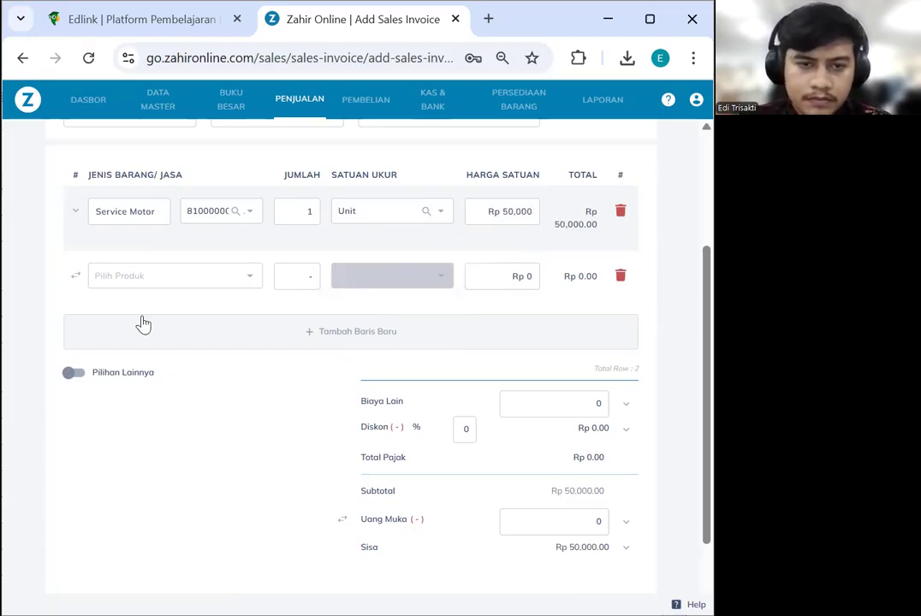
click(74, 212)
click(368, 281)
click(365, 330)
scroll(484, 311, down, 3)
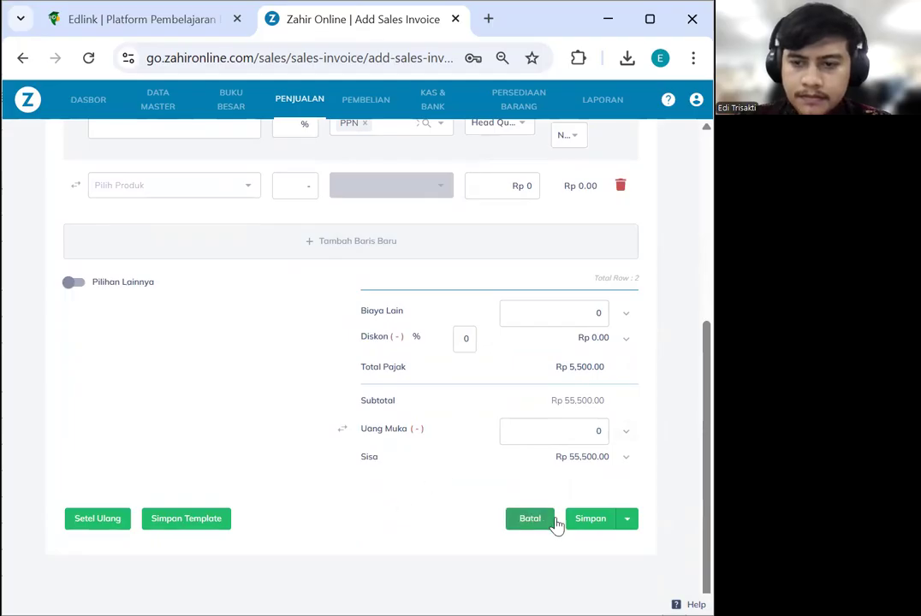
Save sales invoice 00000002 at Rp 55,500, return to the invoice list, then go to Kas & Bank
click(591, 519)
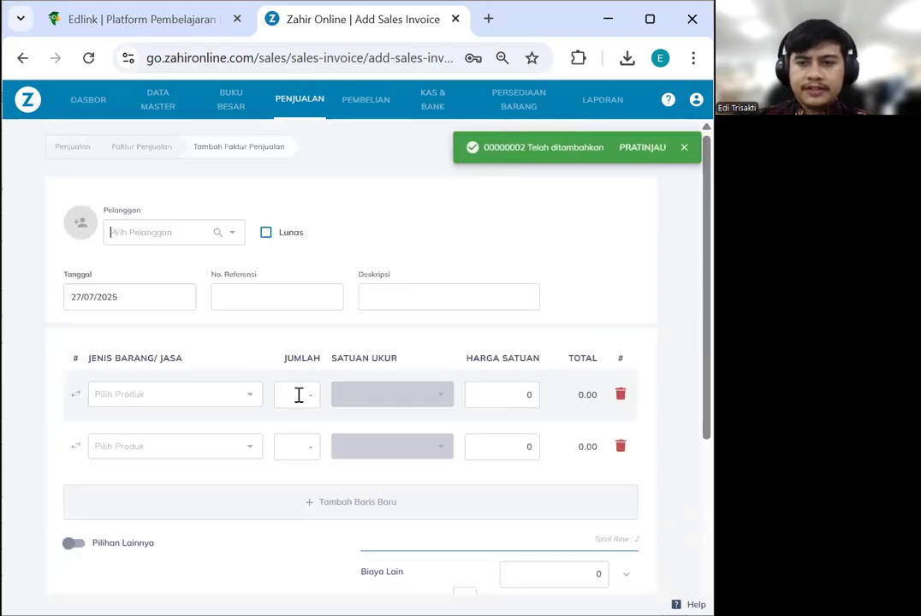
click(146, 149)
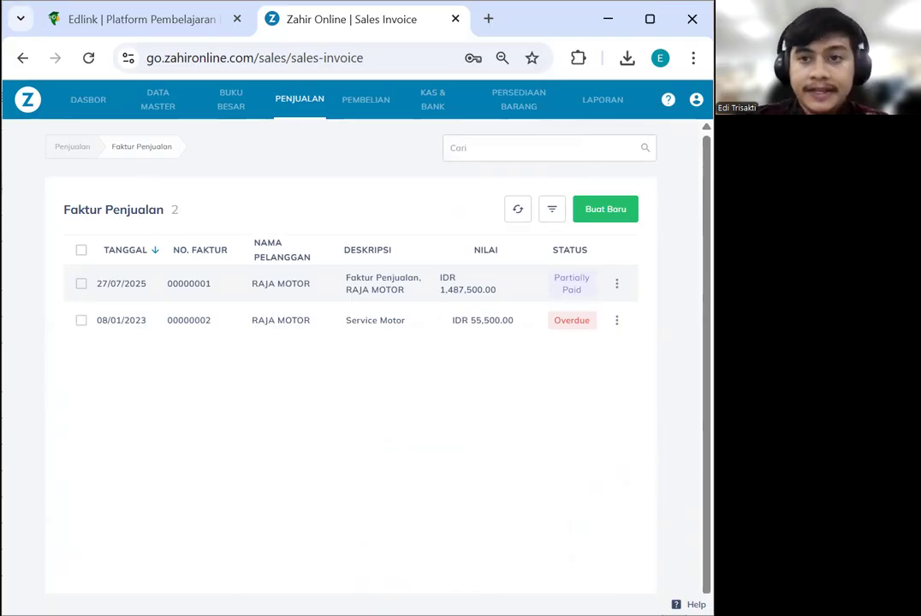
click(428, 114)
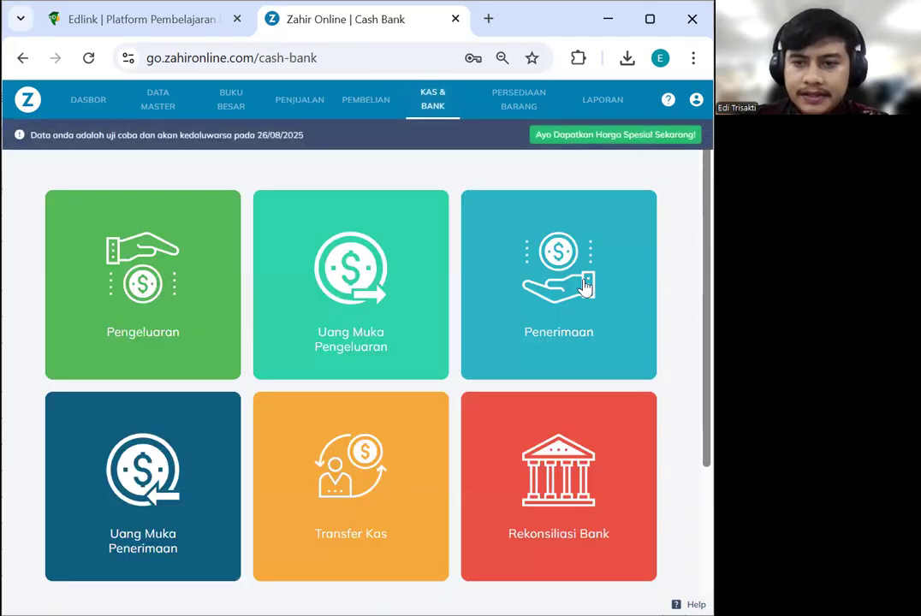
Open the Penerimaan list and start new cash receipt CR000002
scroll(588, 291, down, 2)
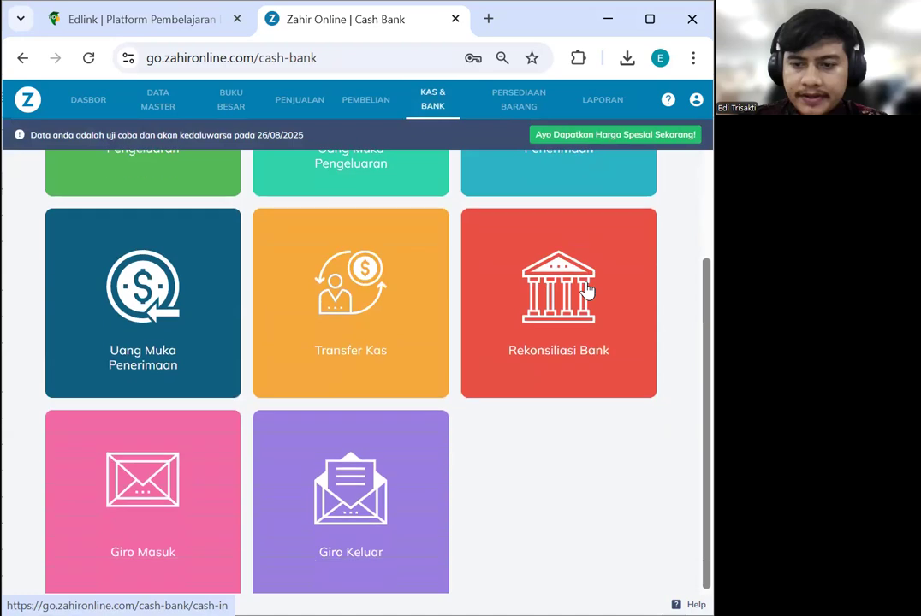
scroll(588, 291, up, 2)
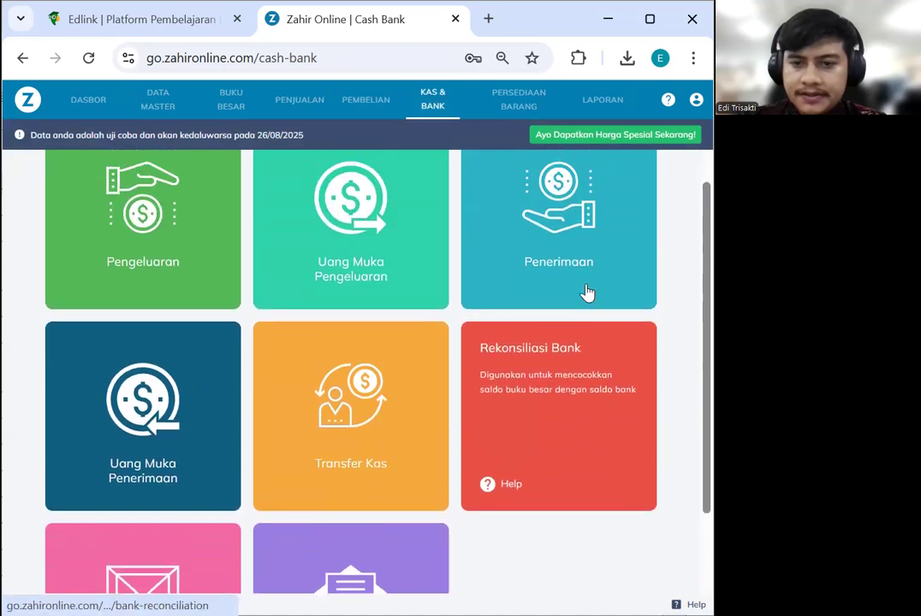
scroll(598, 271, up, 1)
click(572, 261)
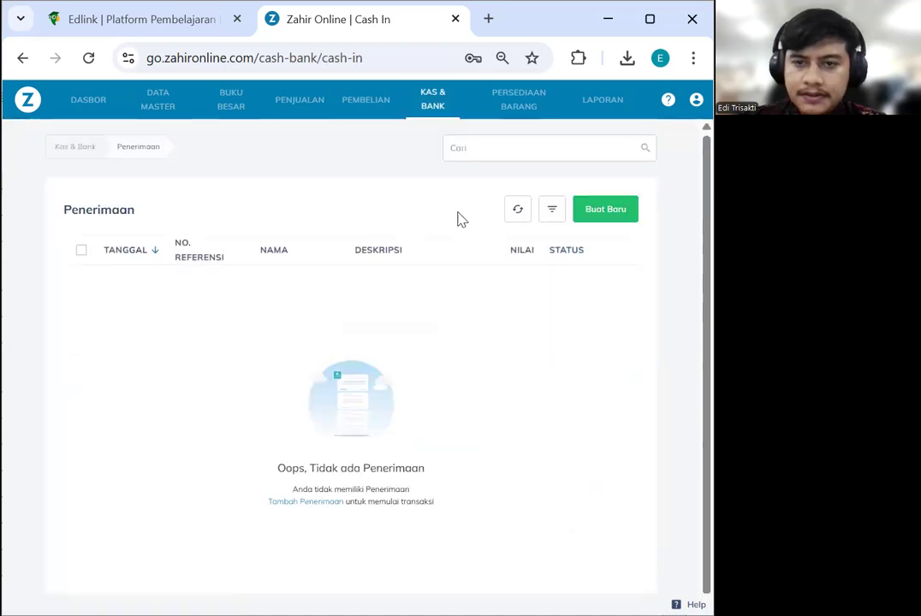
click(592, 211)
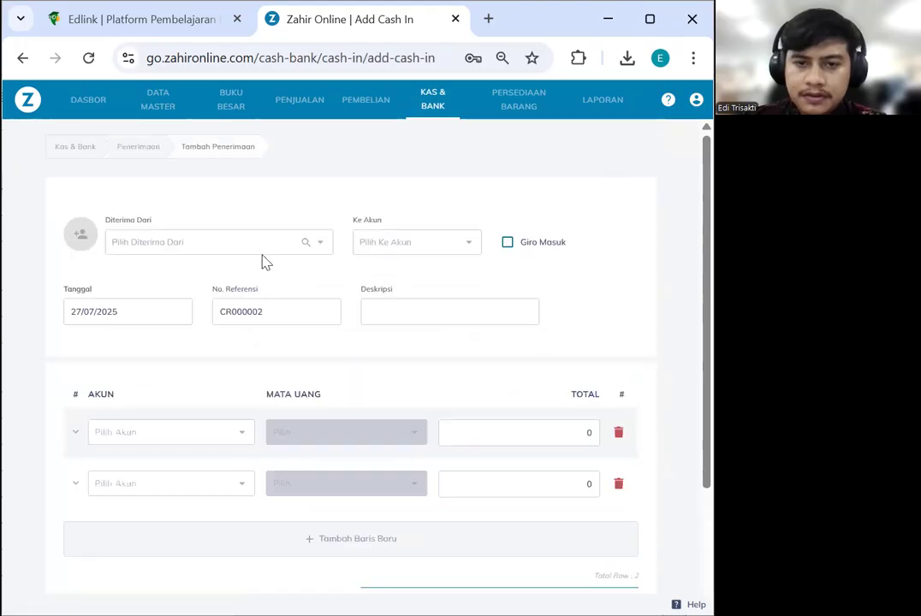
click(141, 149)
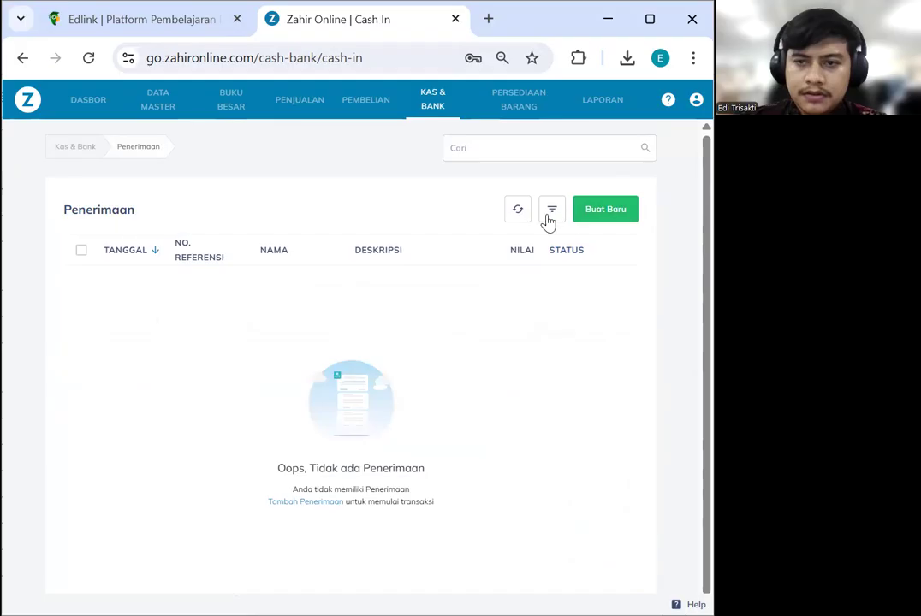
click(590, 214)
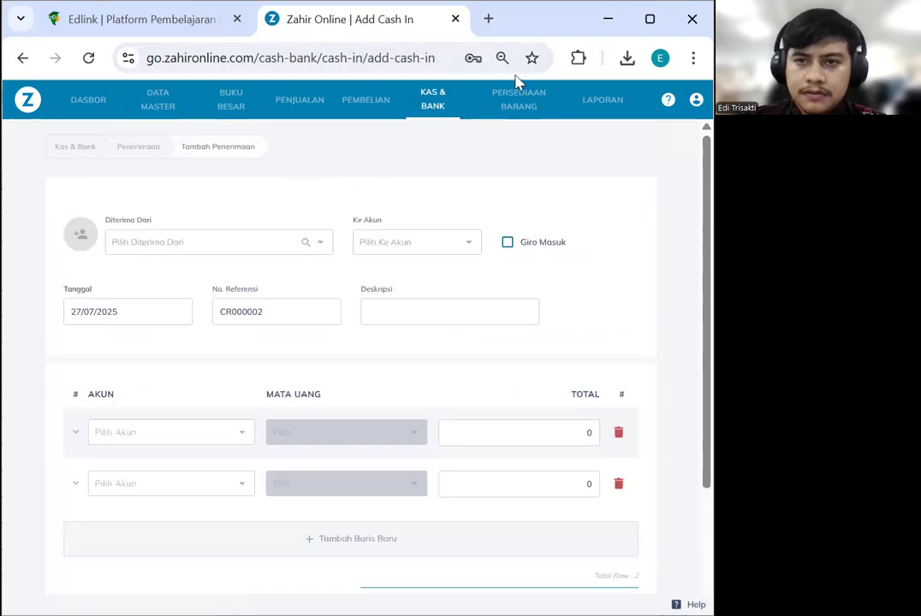
key(alt+Tab)
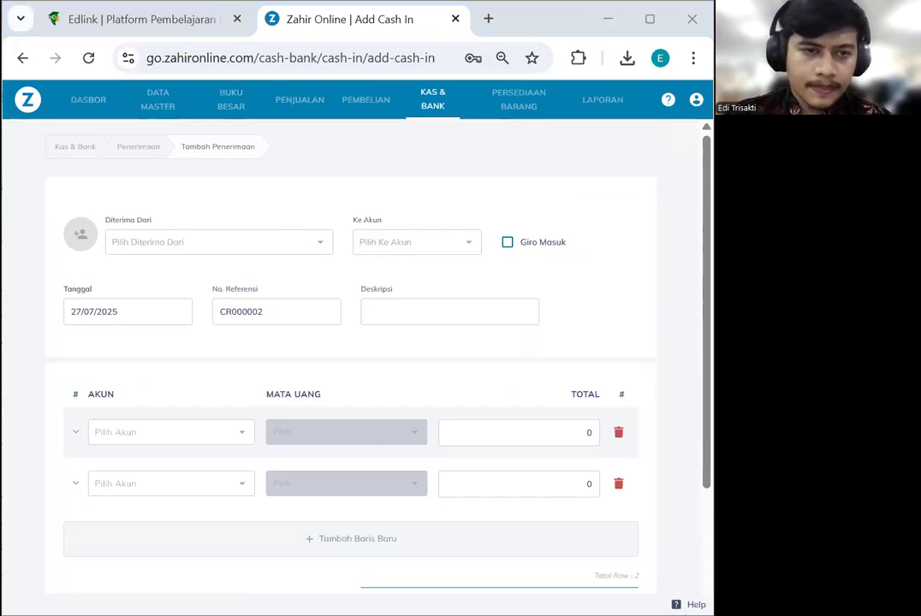
Save the pasted payer name as a new contact and deposit into BCA - IDR
click(170, 245)
click(170, 247)
text(Ibu Endah (E-005))
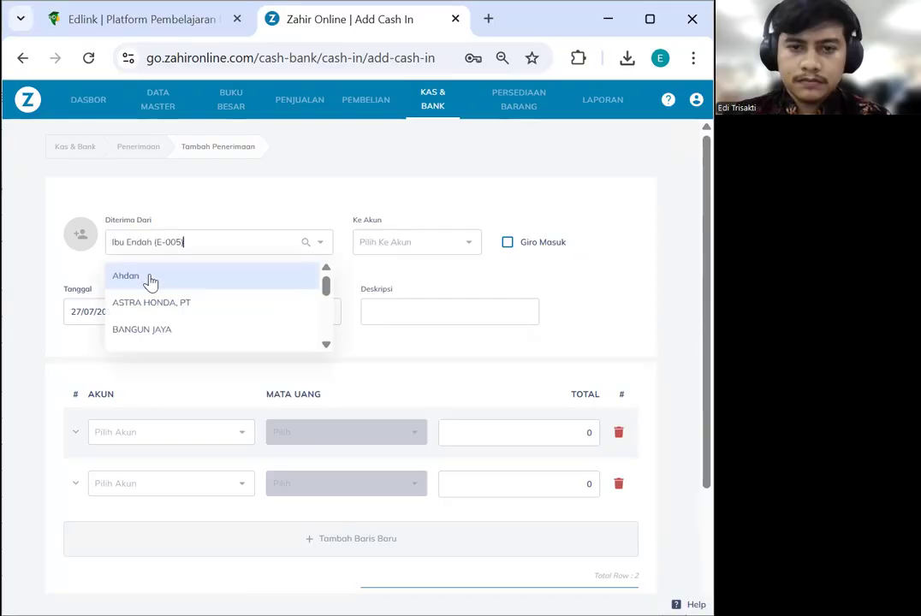
click(191, 276)
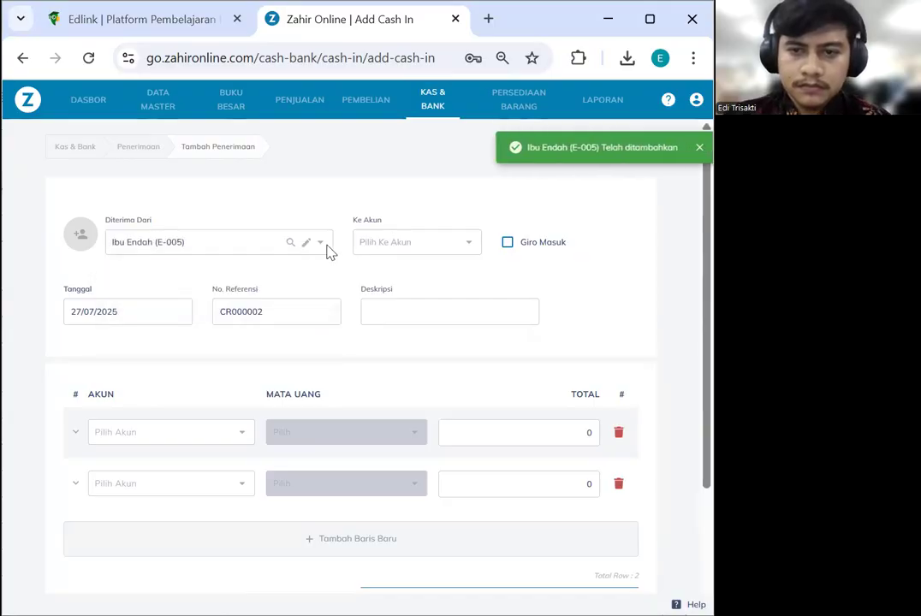
click(382, 247)
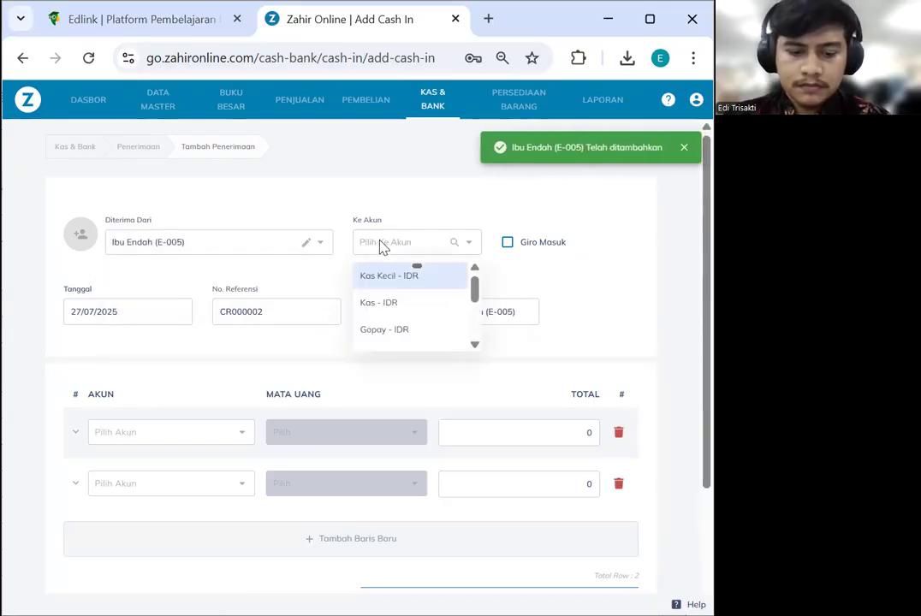
text(BCA)
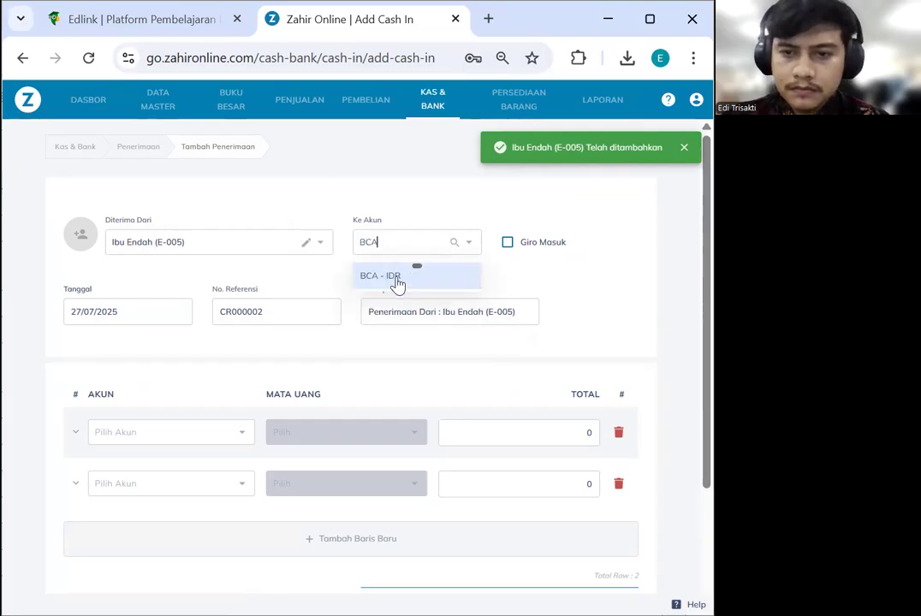
click(397, 282)
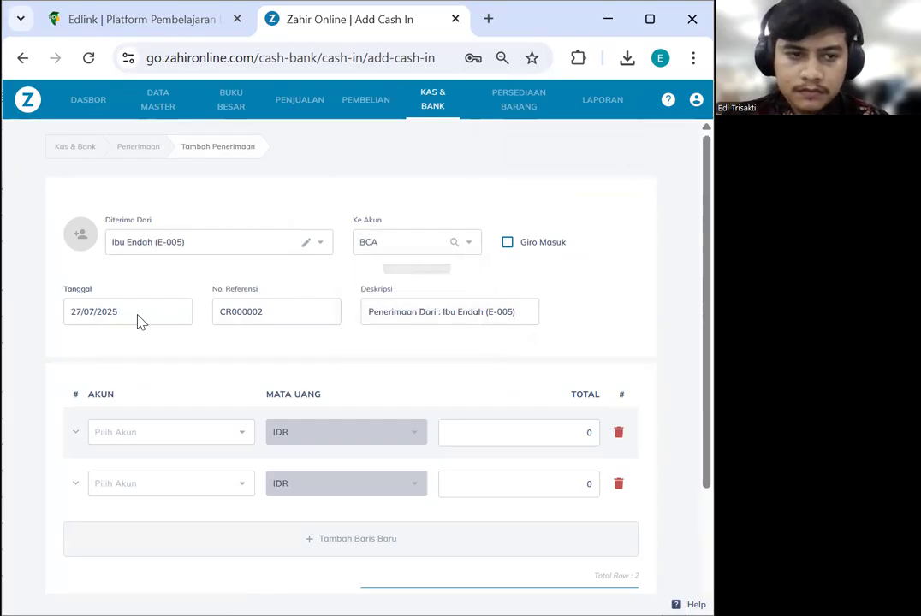
Date the cash receipt 09/01/2023
click(138, 317)
click(291, 229)
click(350, 306)
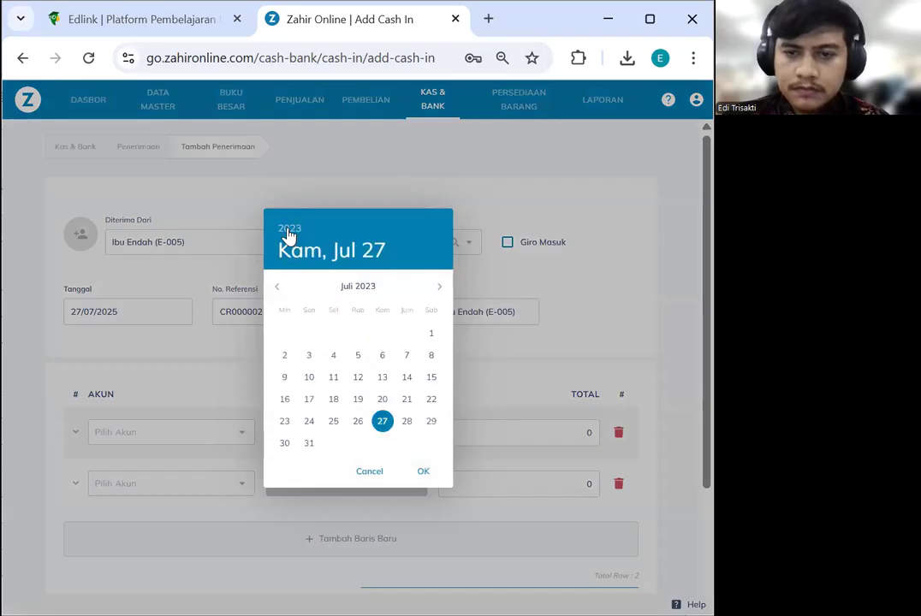
click(278, 288)
click(278, 289)
click(278, 288)
click(278, 288)
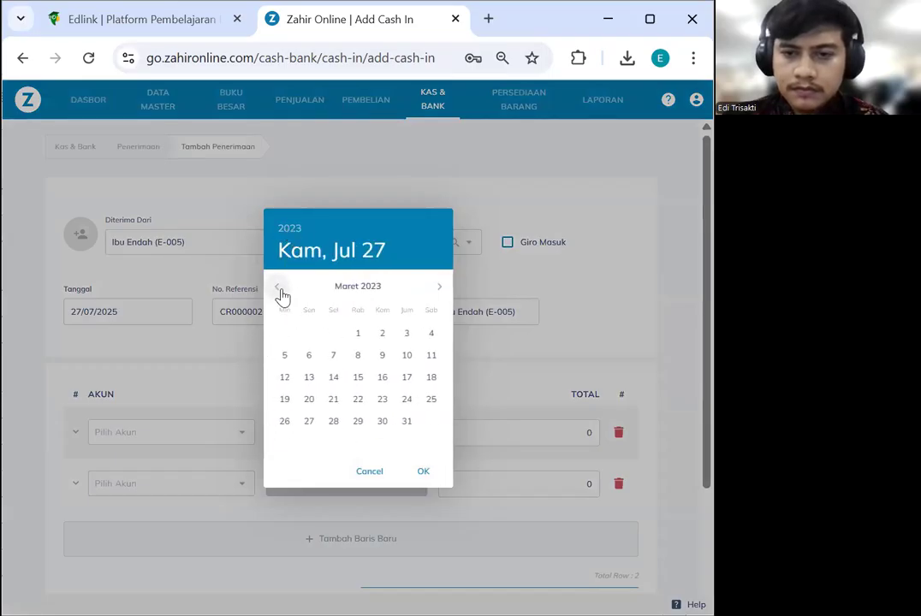
click(279, 290)
click(279, 289)
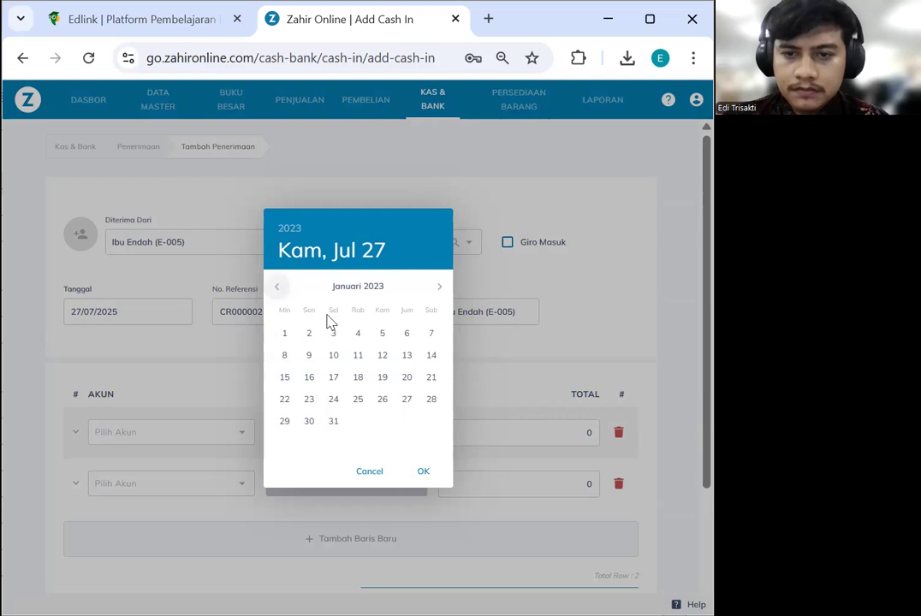
click(312, 355)
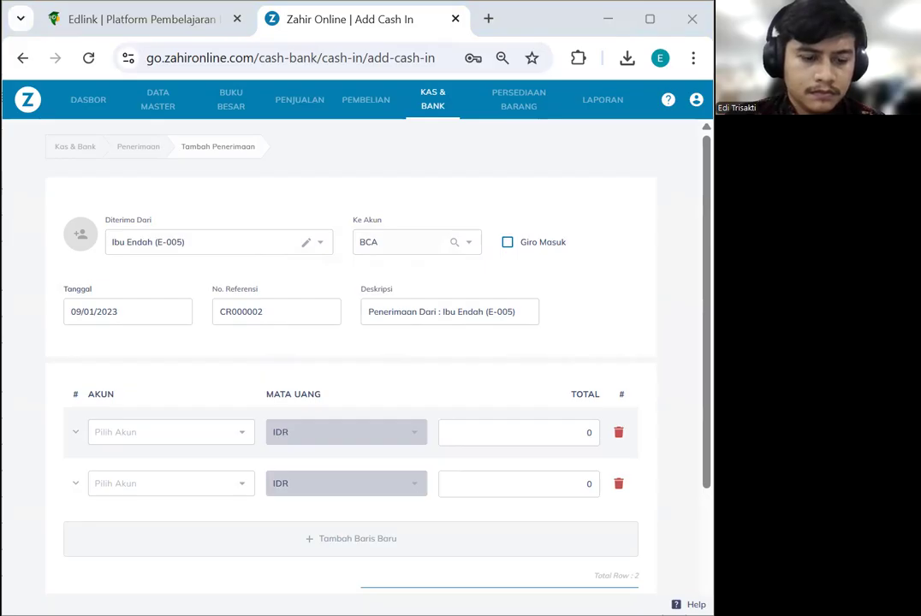
Set the receipt description to 'Setoran Modal Pemilik', dropping 'masuk ke Bank BCA'
triple_click(479, 312)
text(Setoran Modal Pemilik masuk ke Bank BCA)
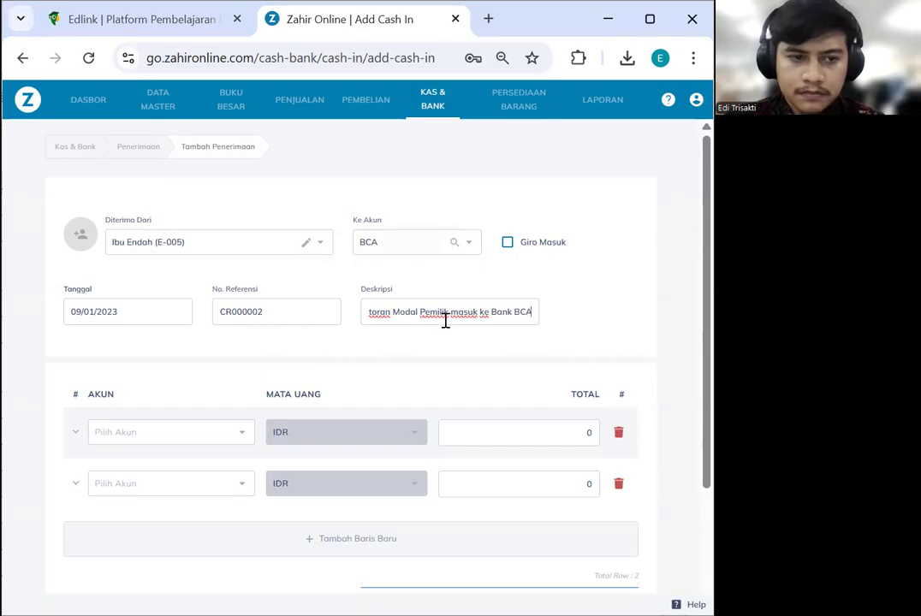
drag(454, 316, 528, 314)
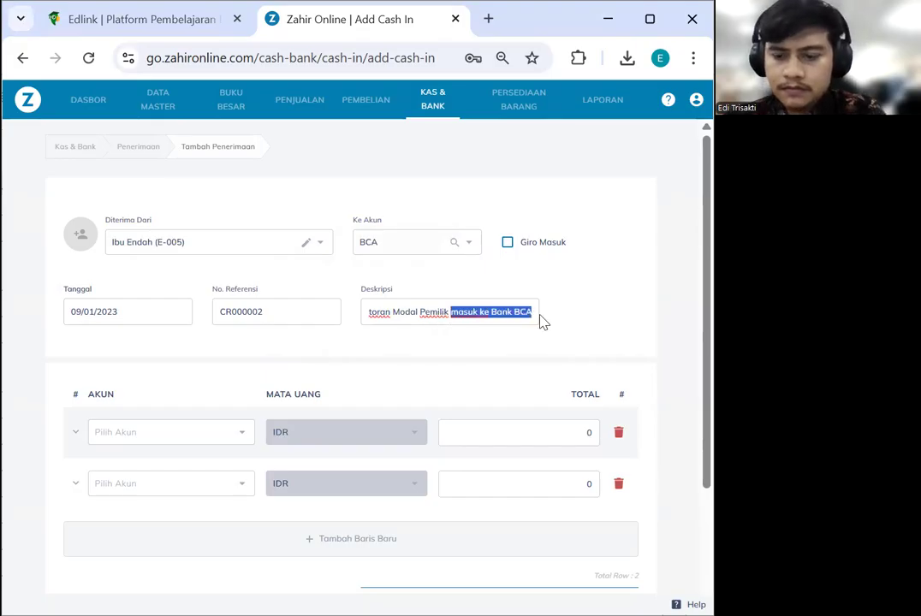
key(BackSpace)
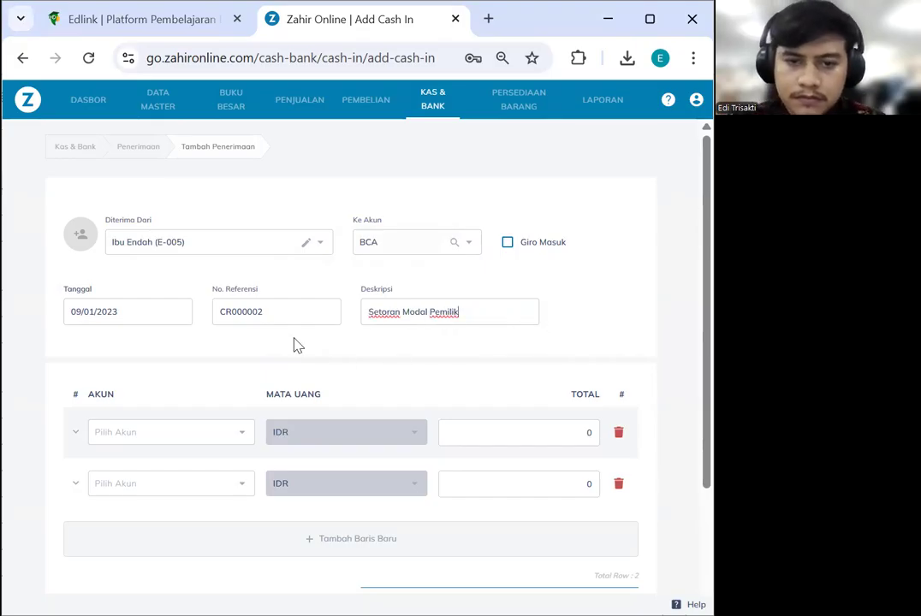
key(alt+Tab)
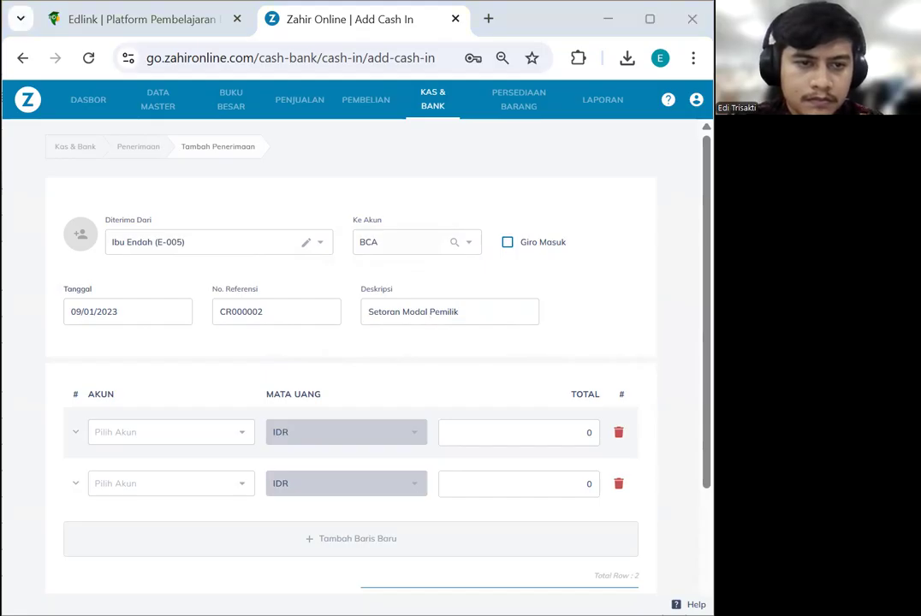
Change the reference number to CR000004
click(292, 312)
key(BackSpace)
text(4)
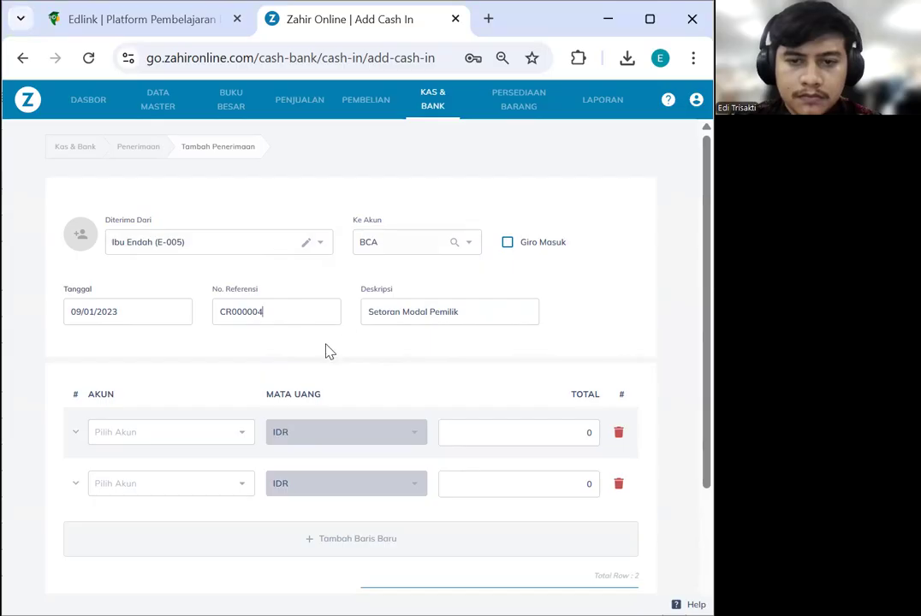
scroll(239, 359, down, 3)
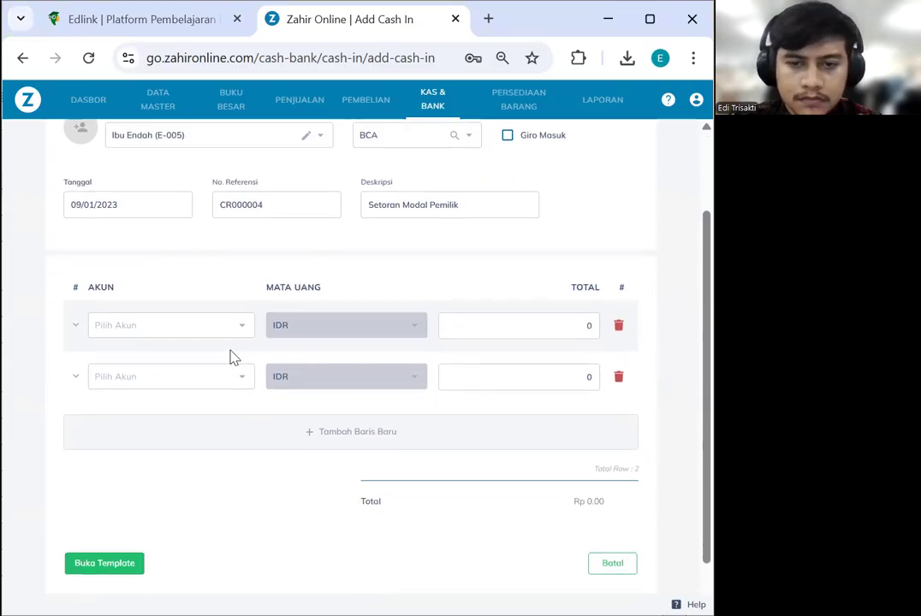
Charge the first line to 310000010 - Modal Disetor, fix its total to Rp 100,000,000, and save
click(158, 279)
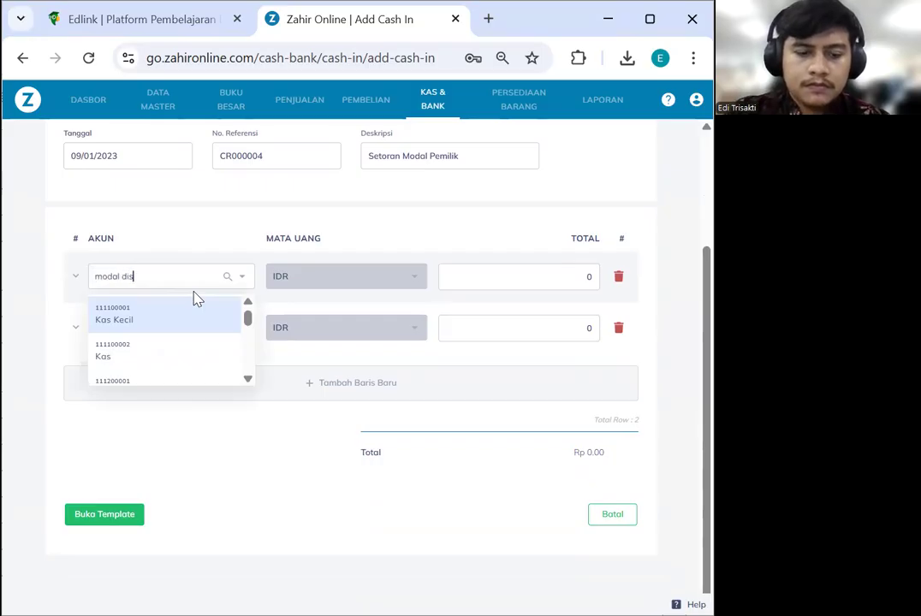
click(192, 314)
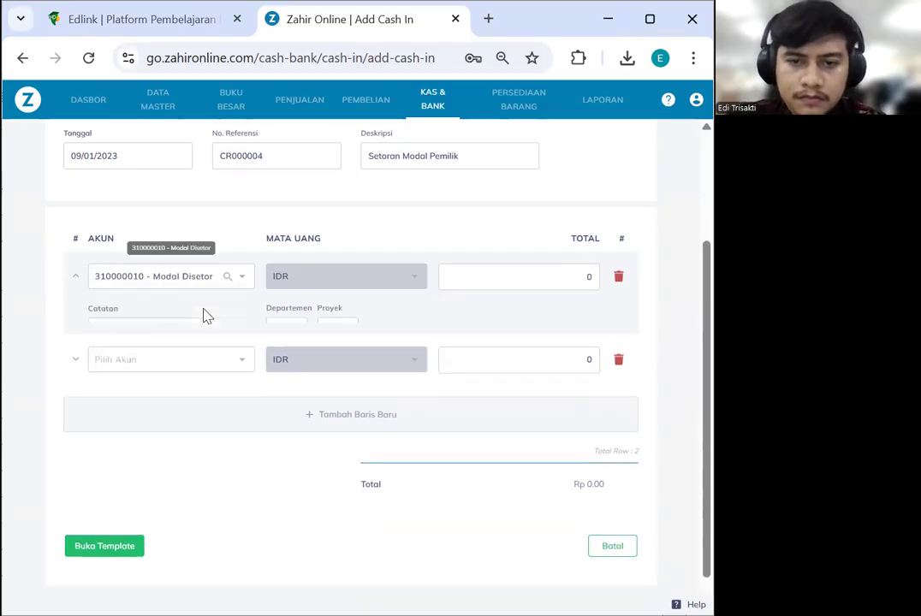
click(515, 278)
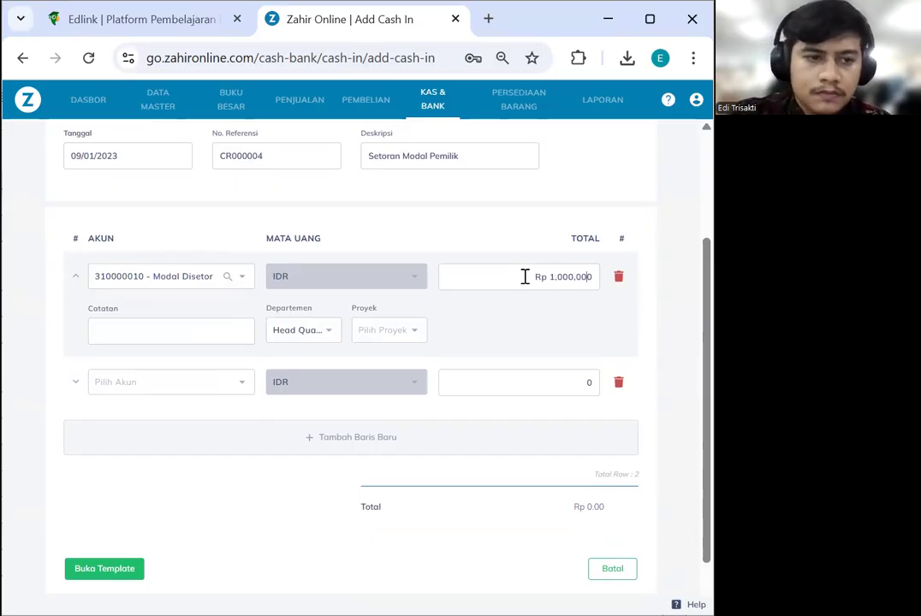
key(BackSpace)
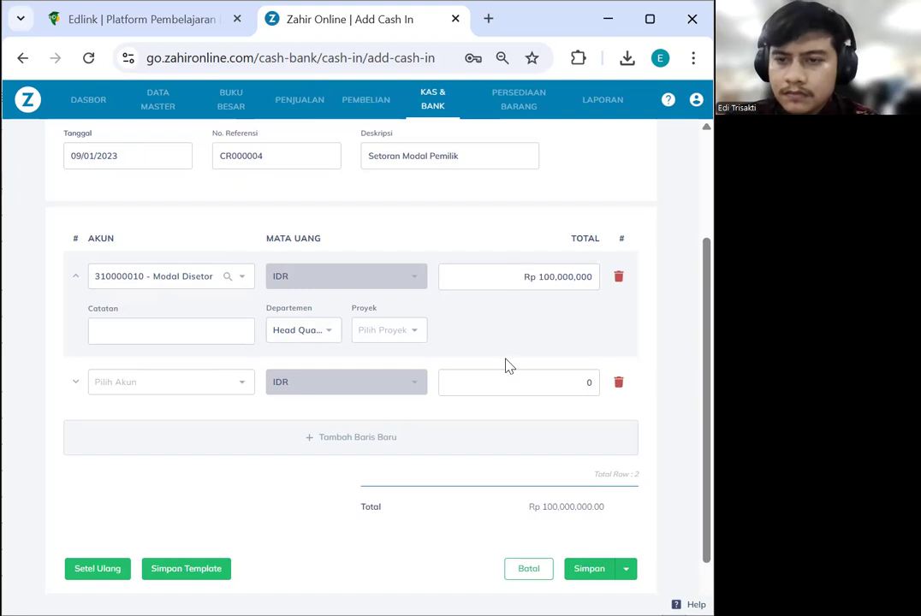
scroll(343, 380, down, 1)
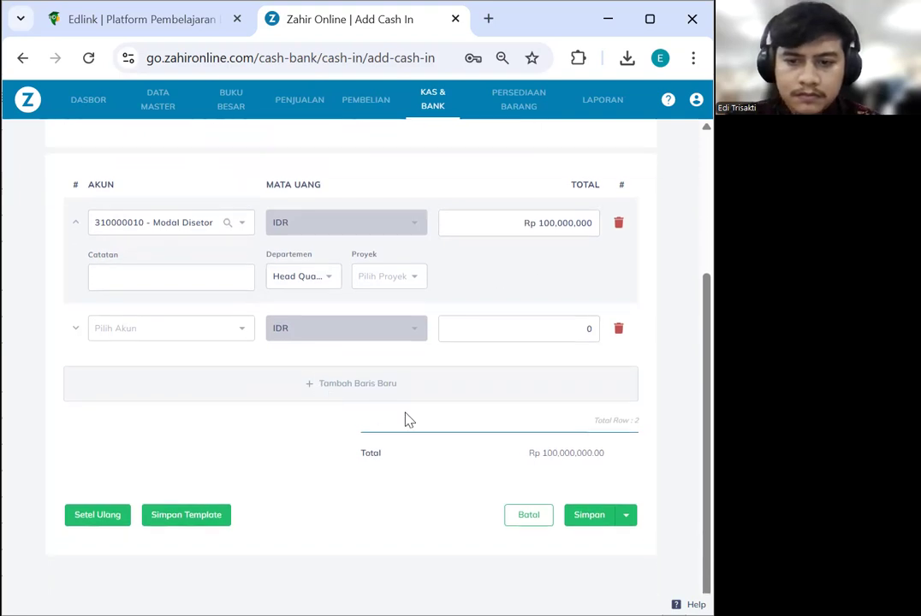
click(591, 514)
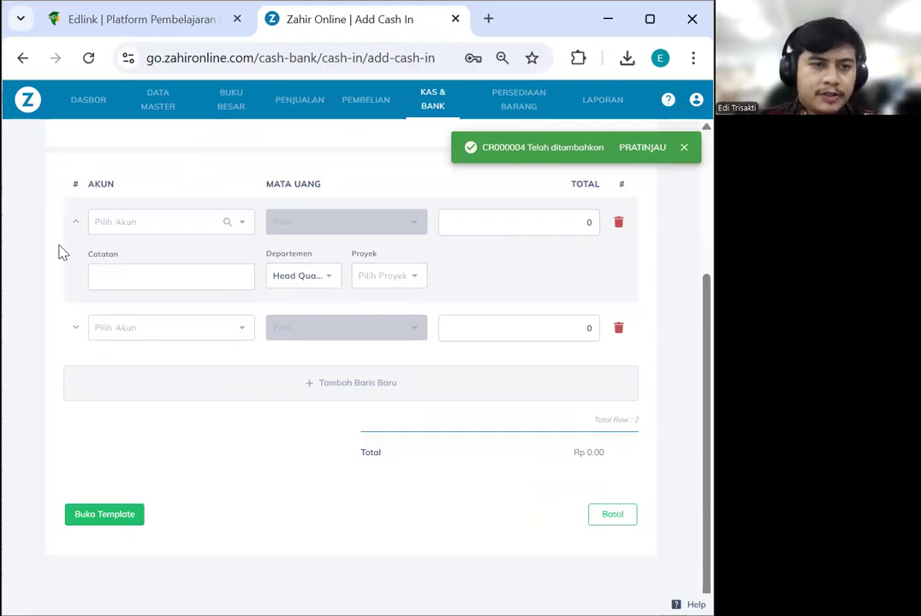
Go to the Pembelian section and look through its purchase tiles
click(365, 101)
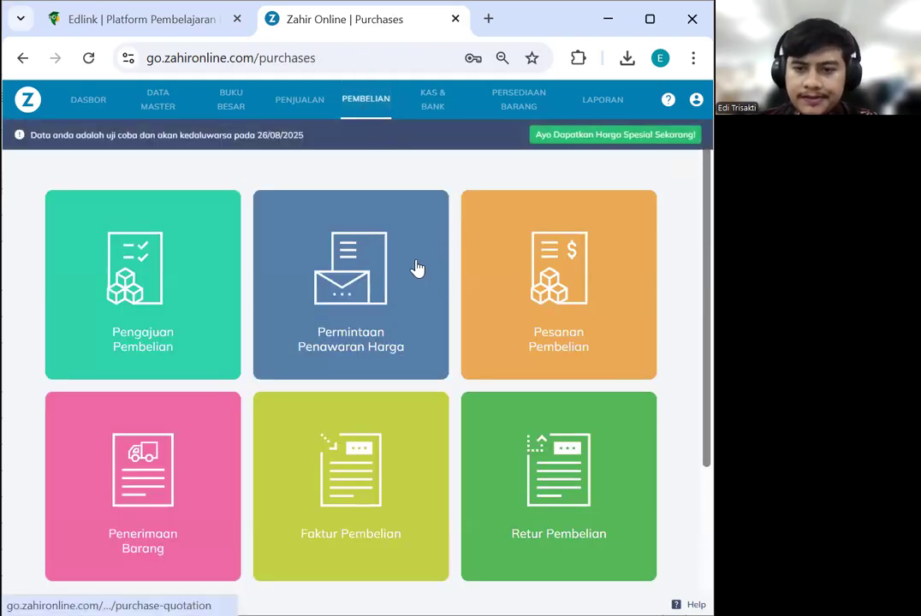
scroll(381, 454, down, 1)
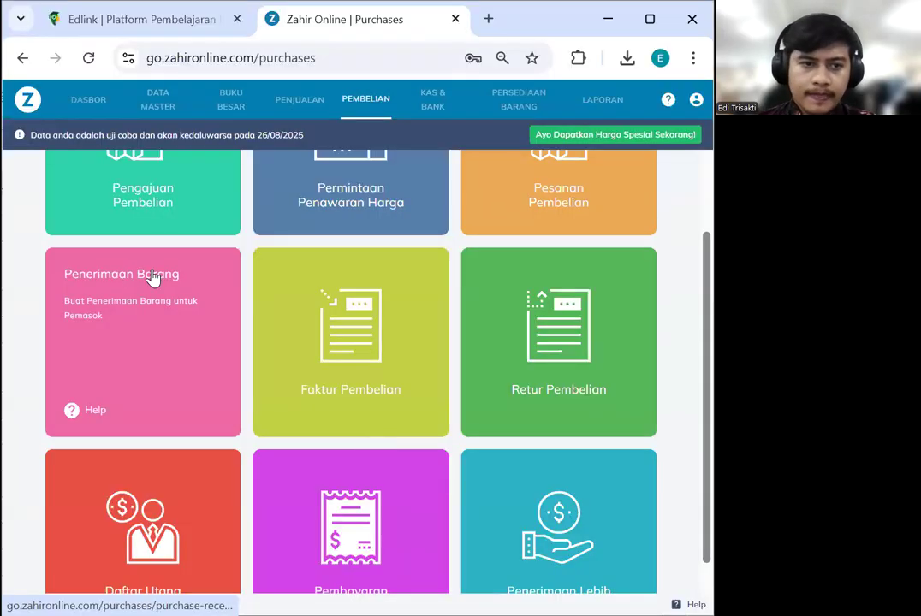
scroll(153, 278, up, 2)
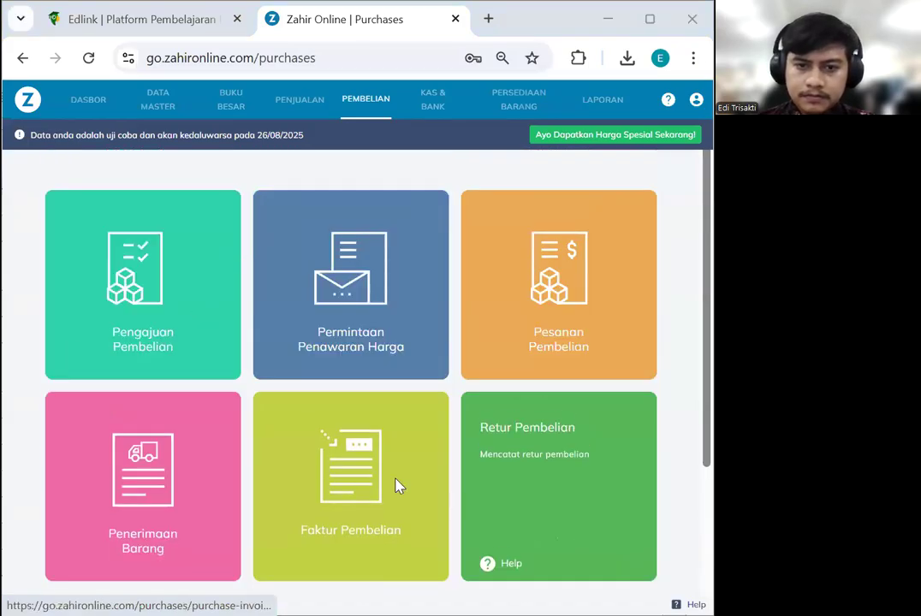
scroll(399, 485, down, 2)
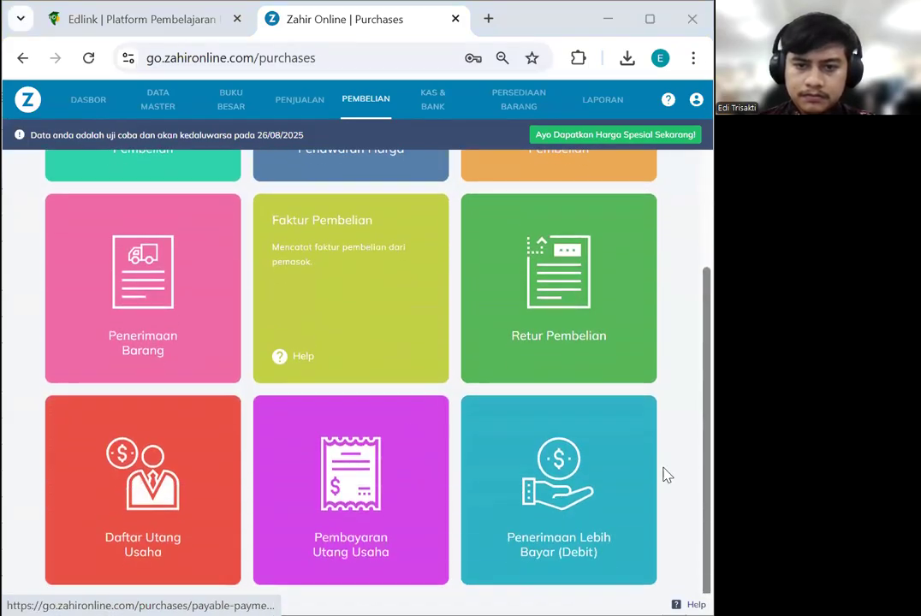
scroll(366, 511, up, 2)
Start a new purchase invoice with ASTRA HONDA, PT as supplier
click(370, 488)
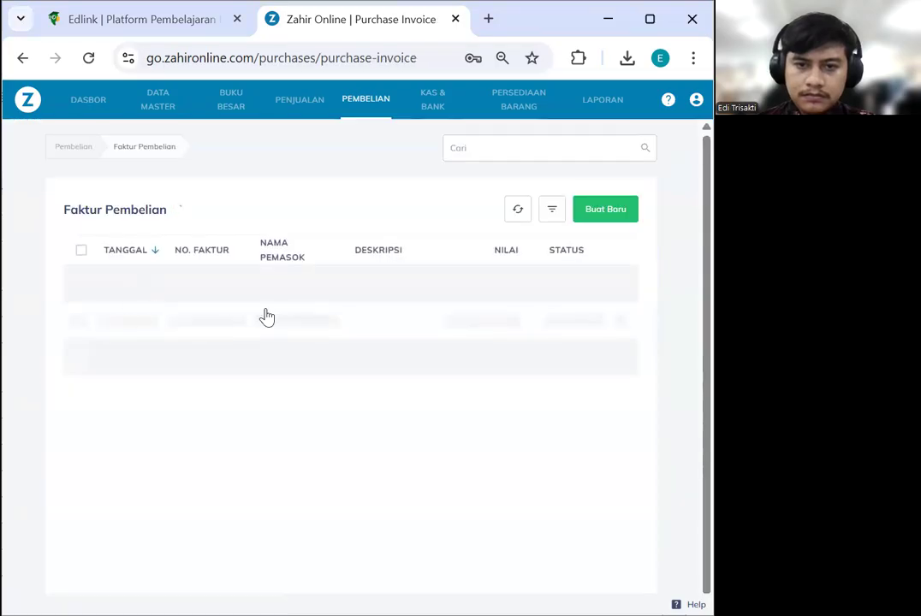
click(561, 216)
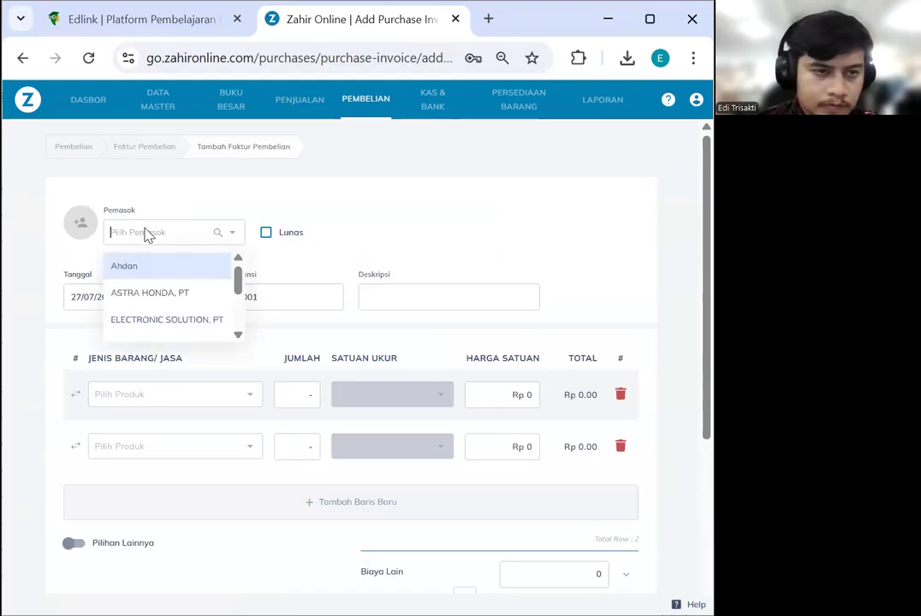
scroll(165, 292, down, 1)
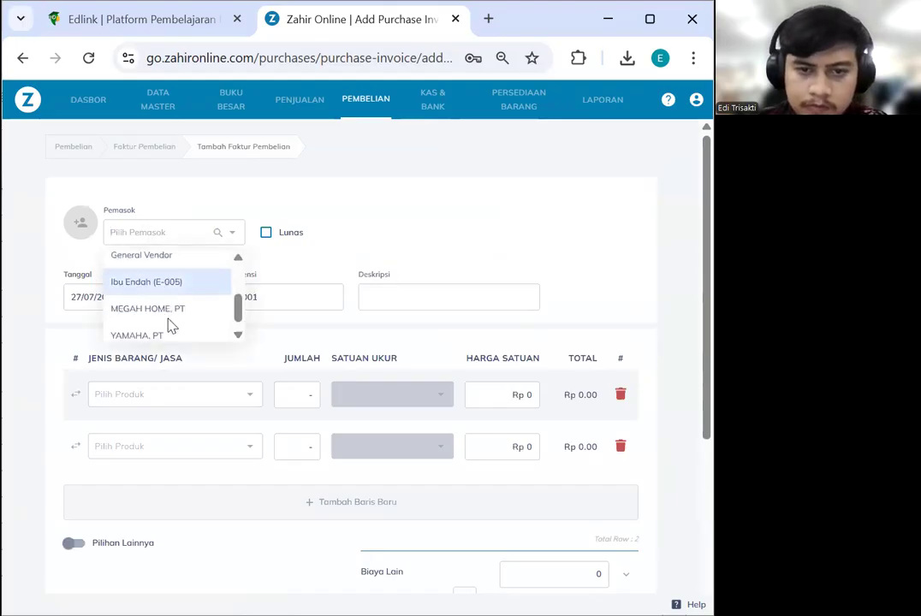
scroll(170, 323, down, 1)
scroll(167, 312, up, 3)
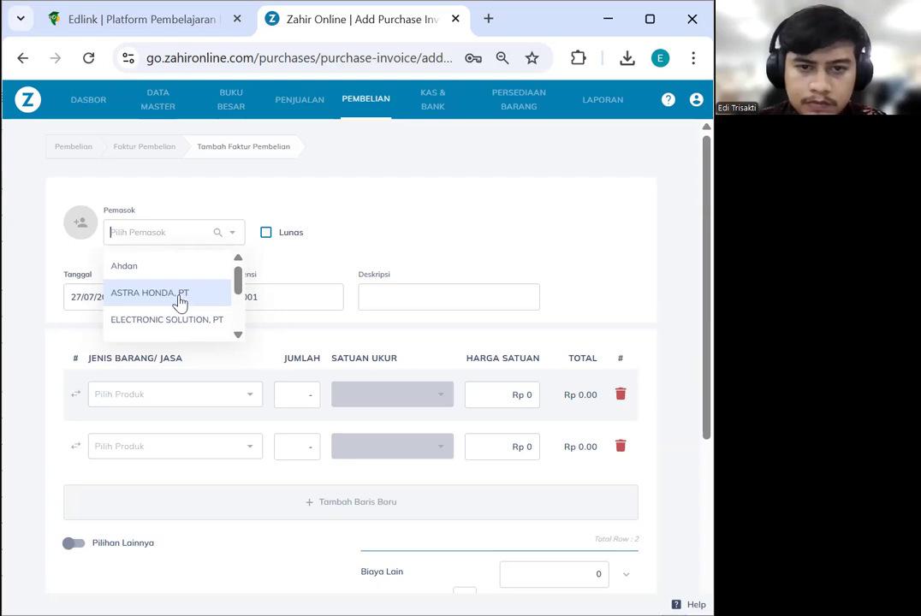
click(180, 300)
Date the purchase invoice 10/01/2023
click(142, 301)
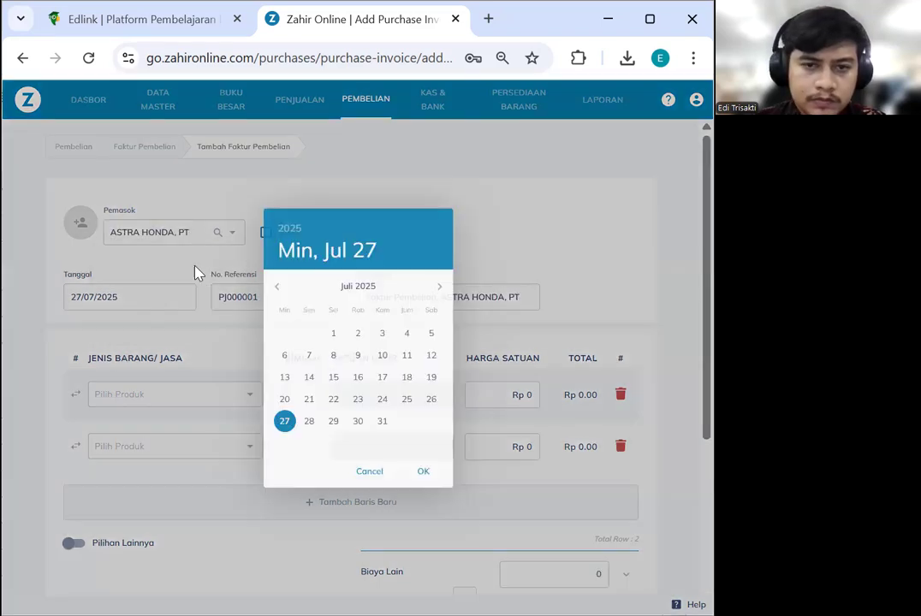
click(285, 228)
click(329, 305)
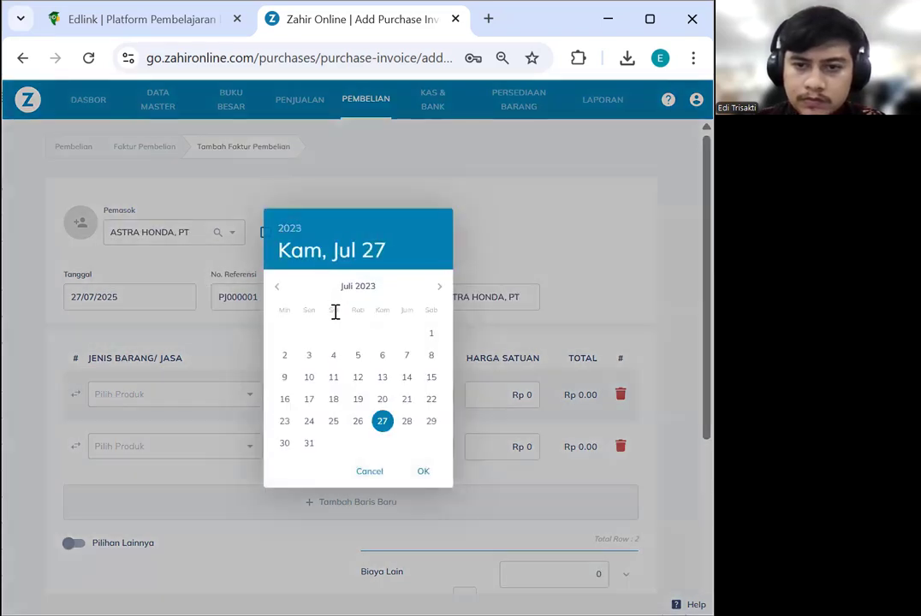
click(277, 288)
click(277, 288)
click(277, 288)
click(276, 288)
click(277, 289)
click(276, 288)
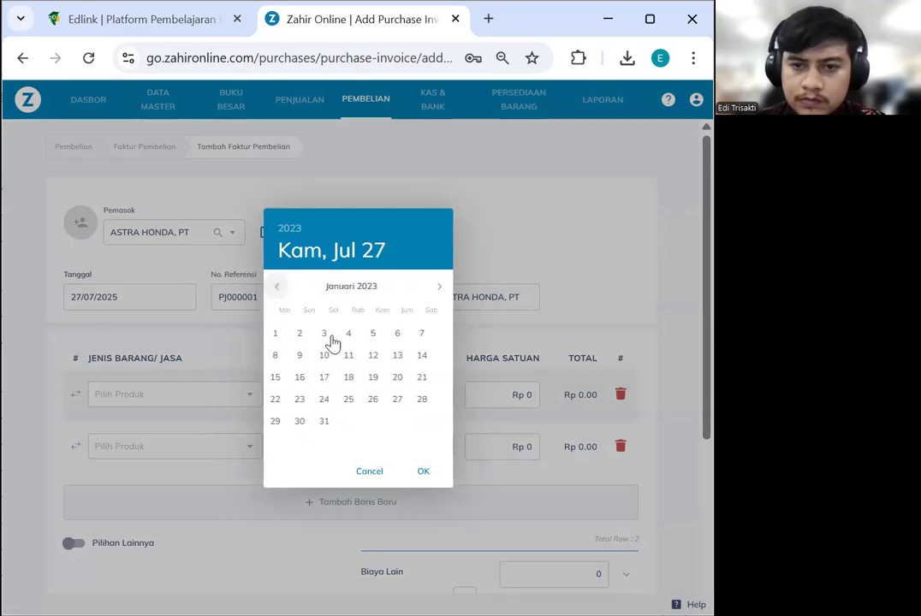
click(334, 356)
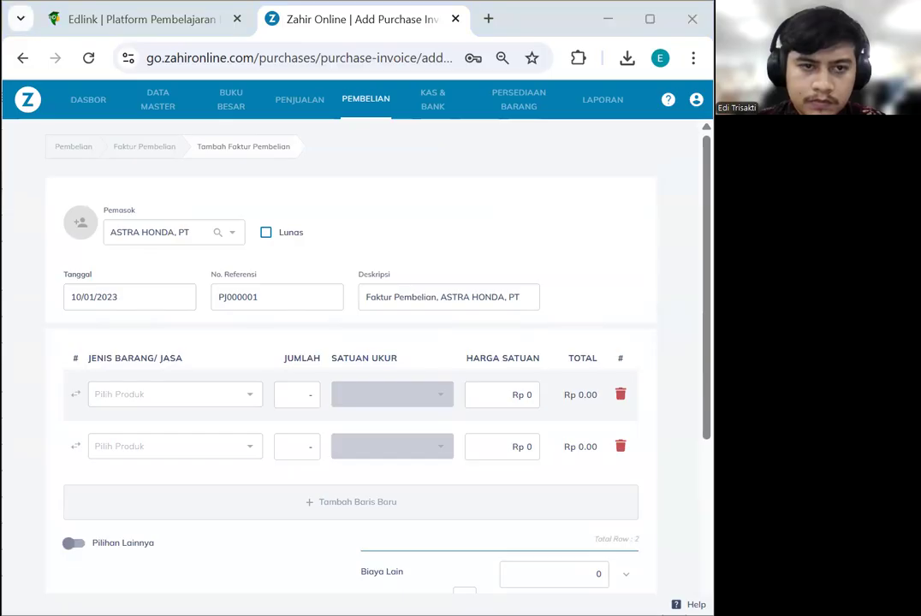
Change the invoice reference number to 00000001
double_click(269, 297)
text(00000001)
click(399, 300)
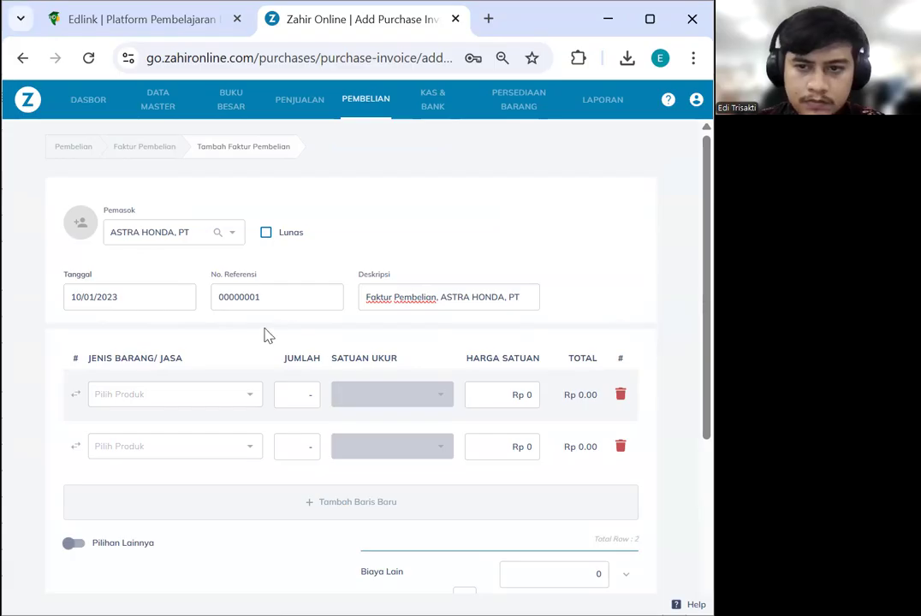
scroll(171, 351, down, 2)
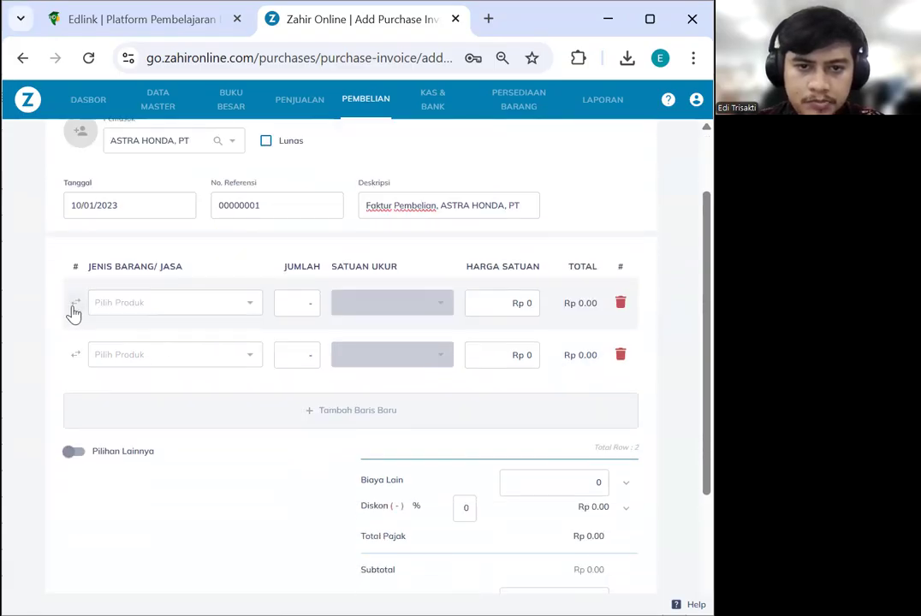
Put RANTE GEAR TIGER 2012 on the first invoice line with quantity 5
click(235, 305)
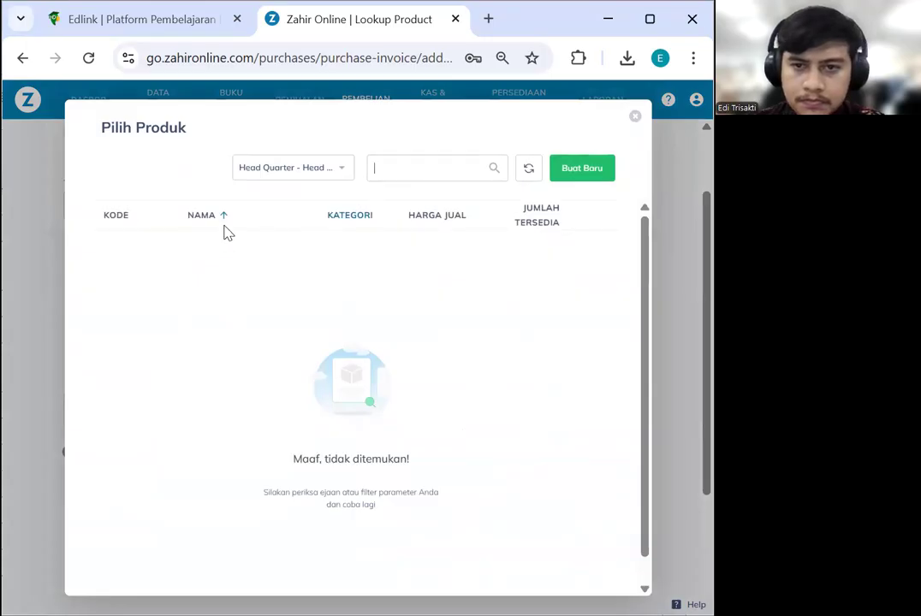
click(314, 175)
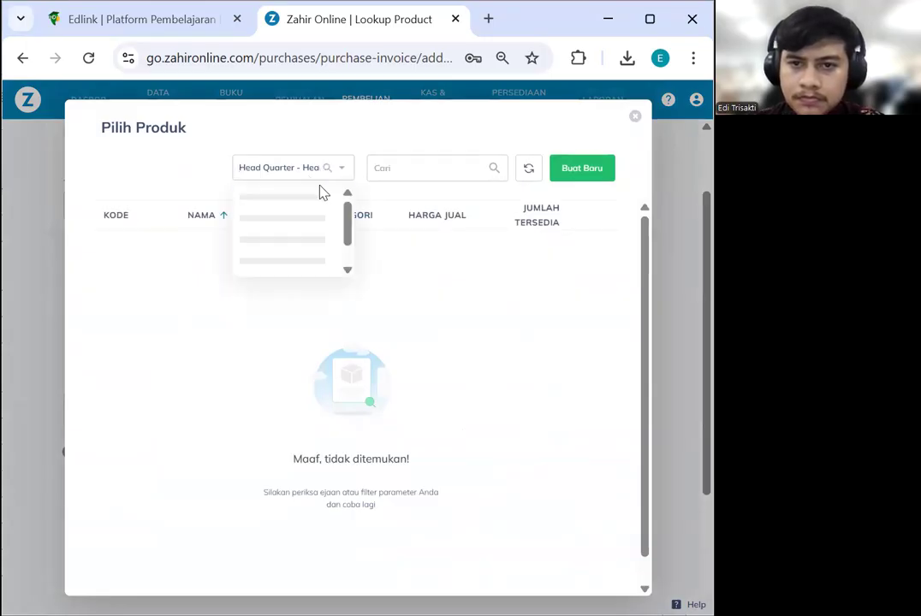
click(443, 248)
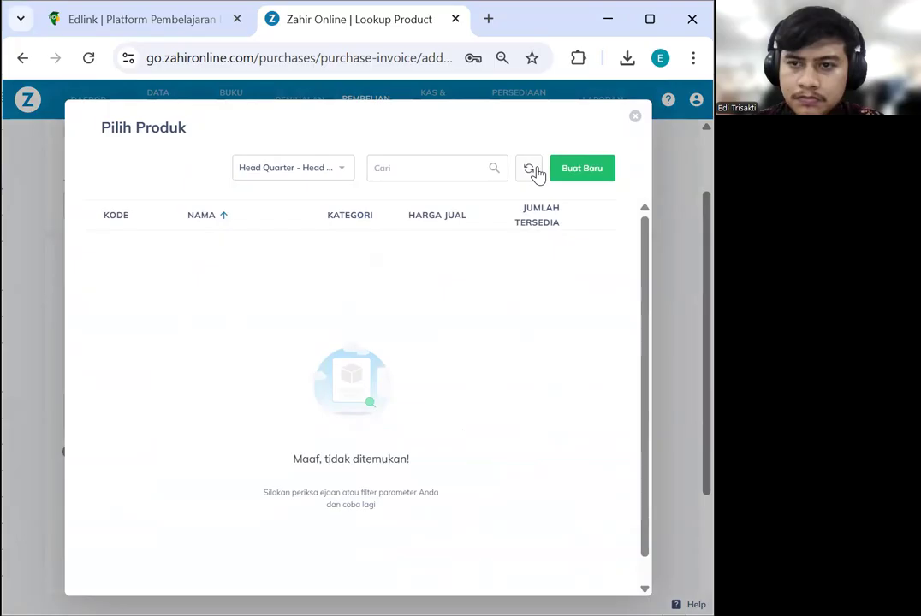
click(532, 169)
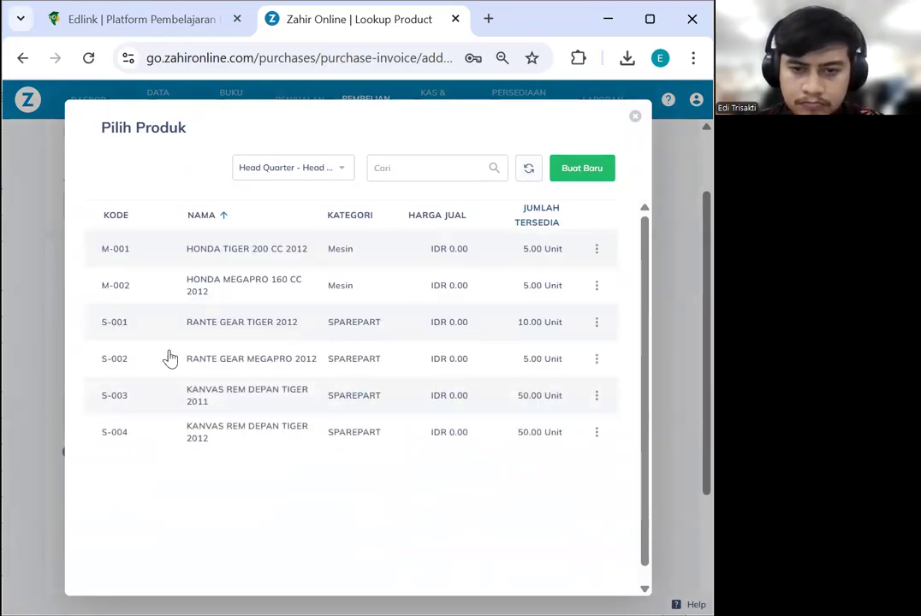
click(227, 332)
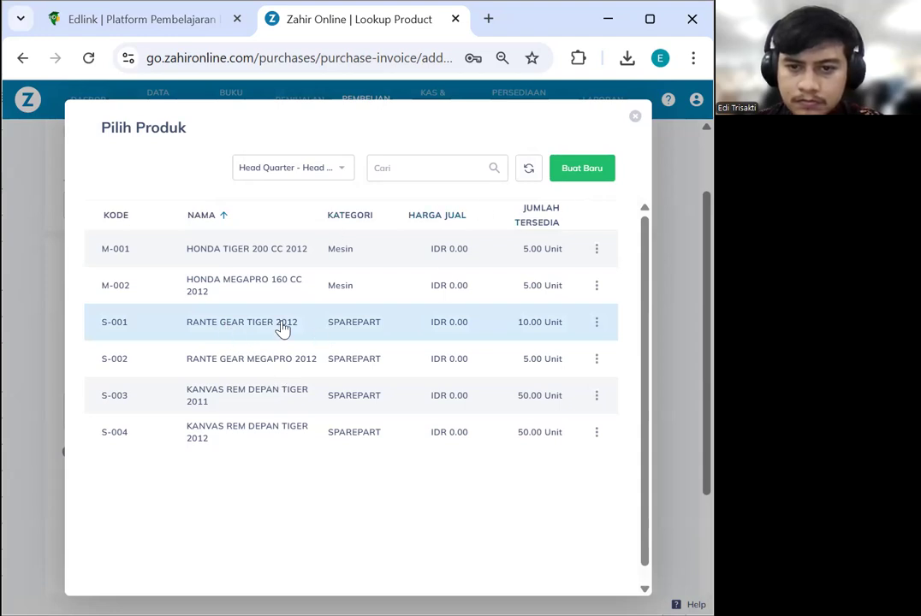
double_click(283, 330)
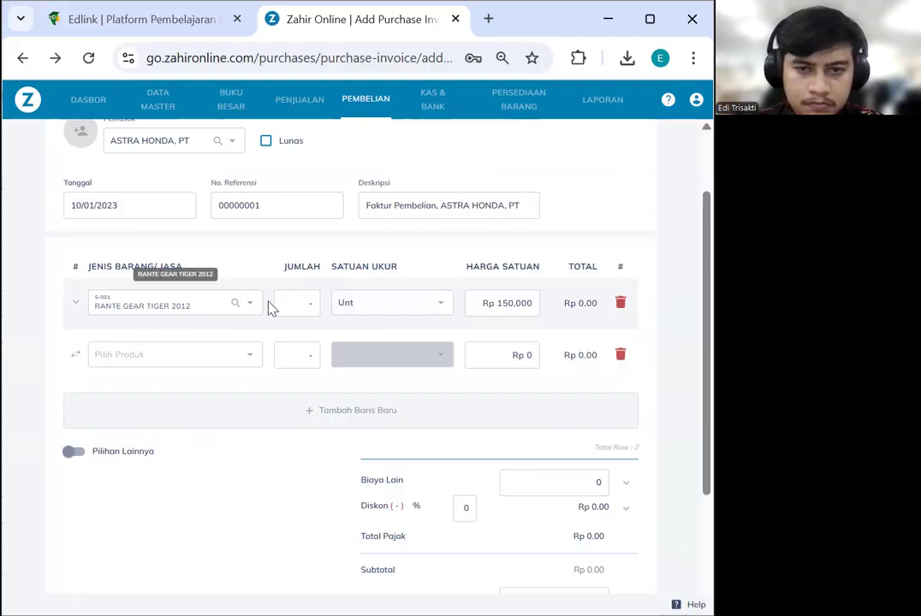
click(295, 300)
text(50)
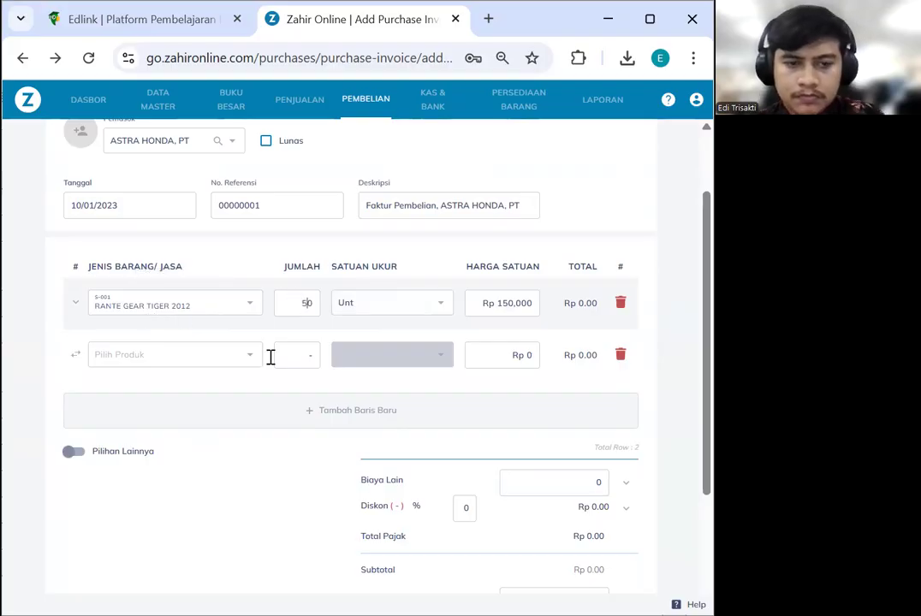
Add S-003 KANVAS REM DEPAN TIGER 2011 on the second line with quantity 5
click(220, 416)
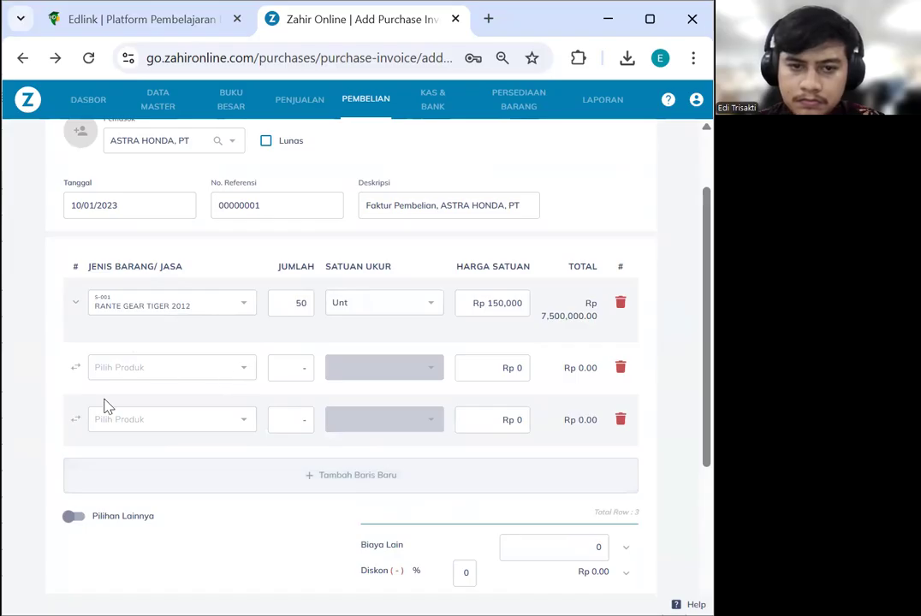
click(620, 421)
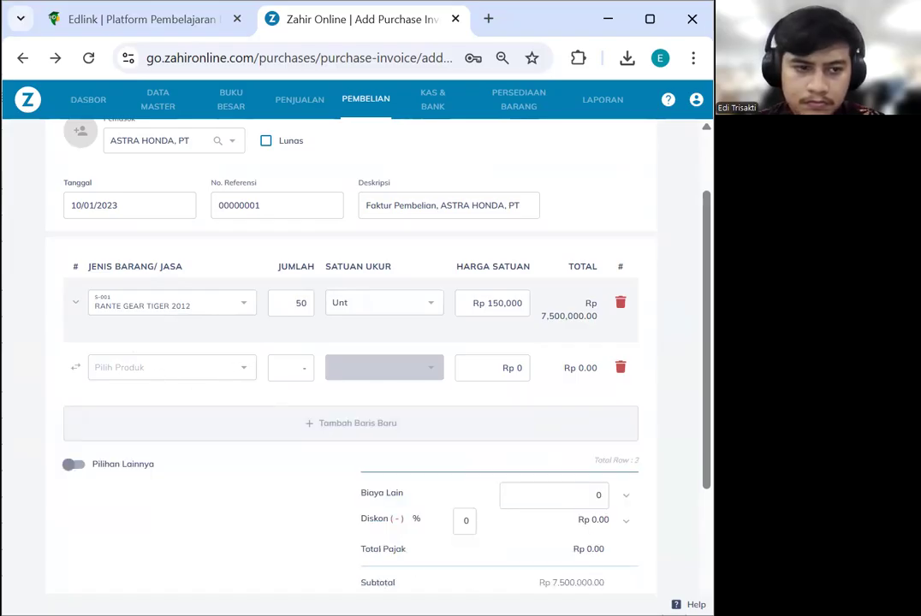
click(231, 369)
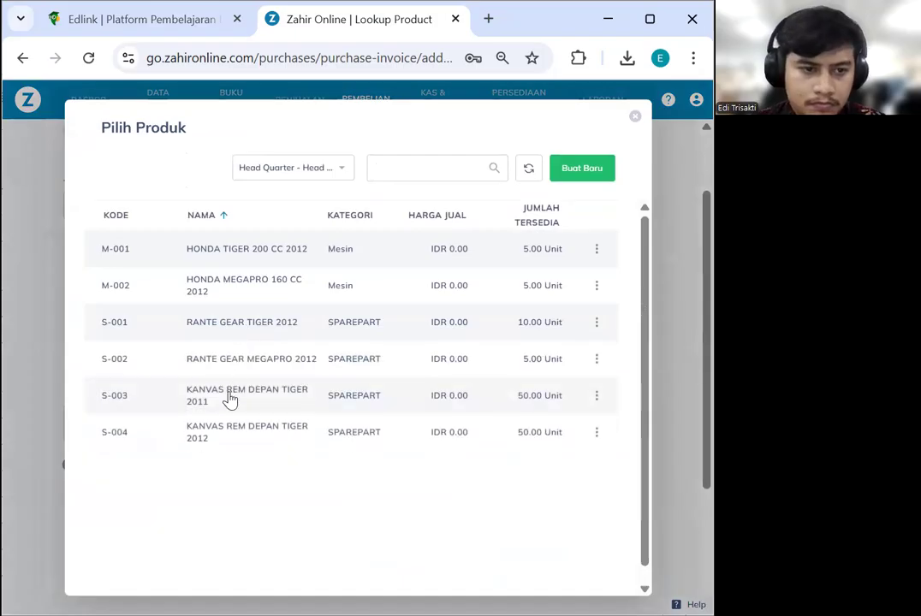
double_click(272, 396)
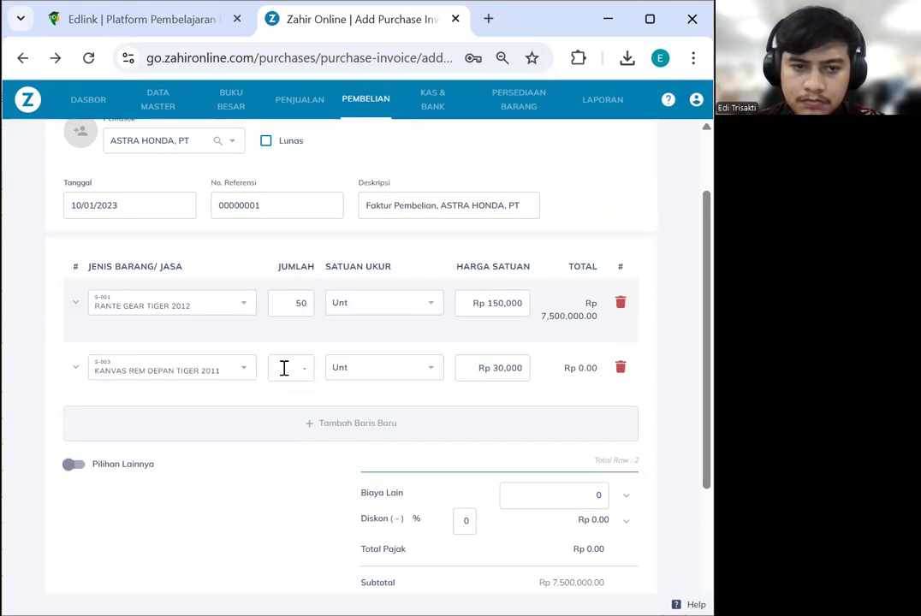
click(293, 368)
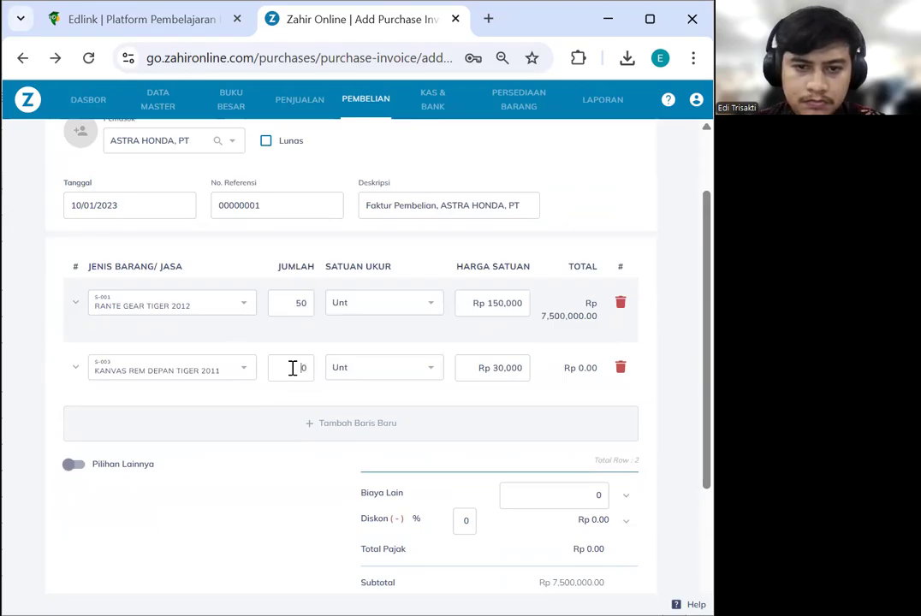
text(5)
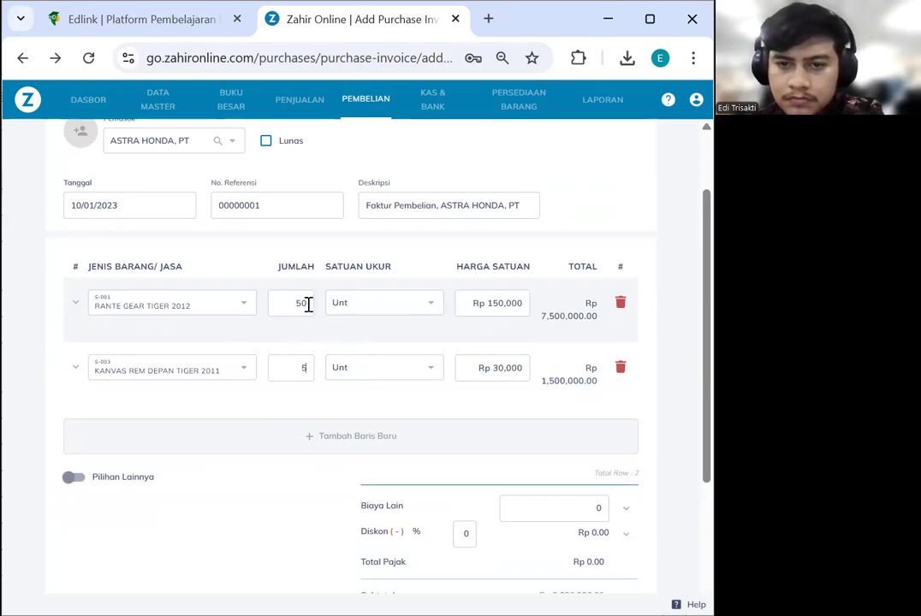
text(5)
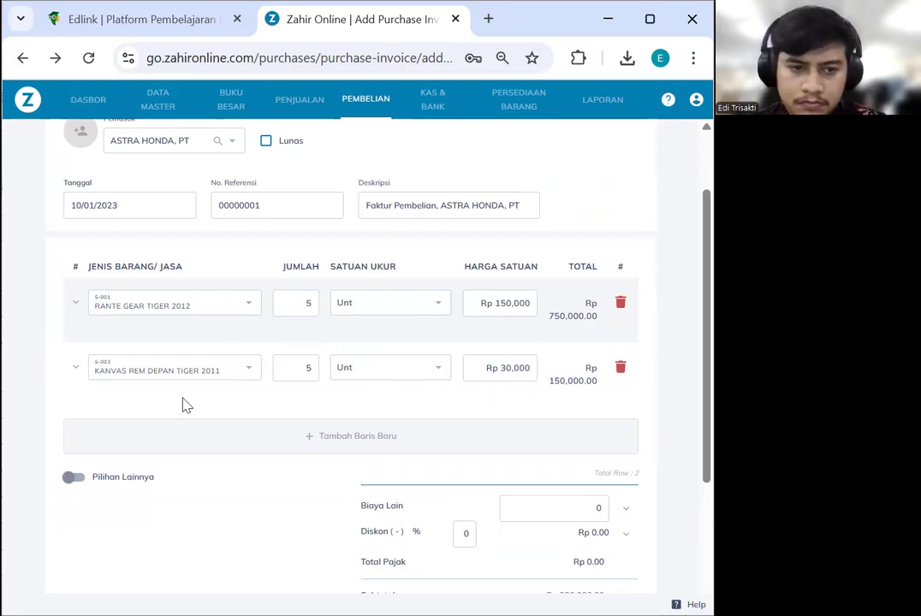
scroll(197, 396, down, 1)
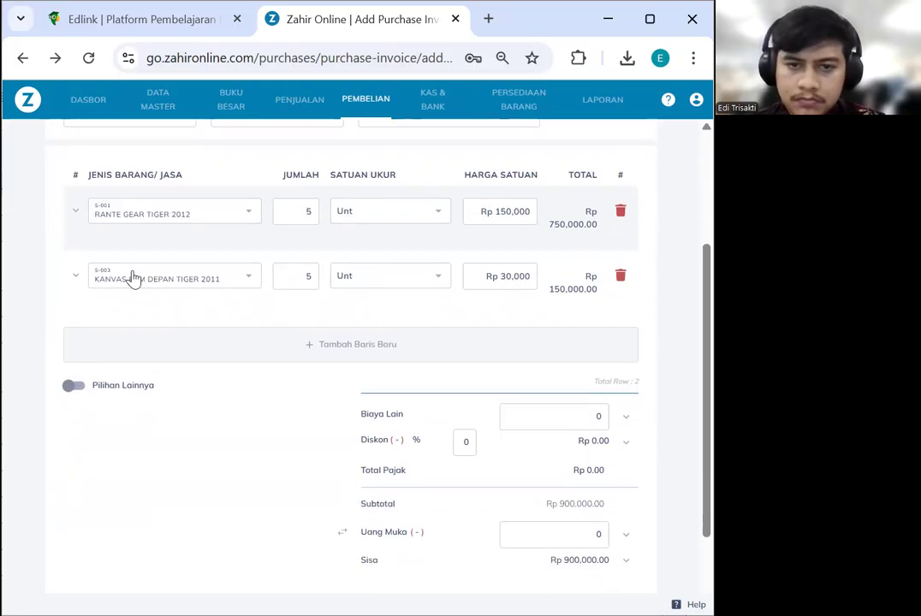
Apply PPN tax to both item lines
click(75, 211)
click(75, 338)
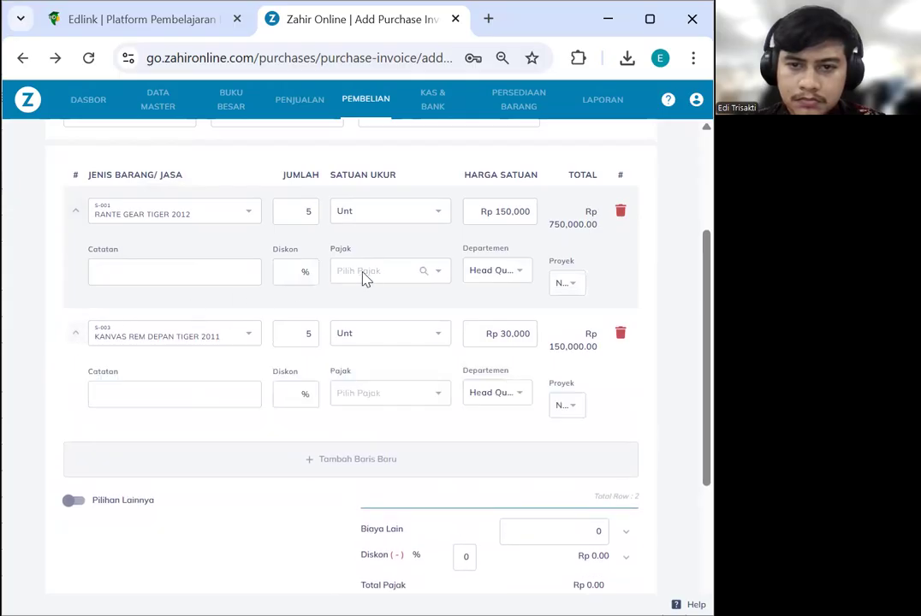
click(366, 272)
click(377, 332)
click(384, 388)
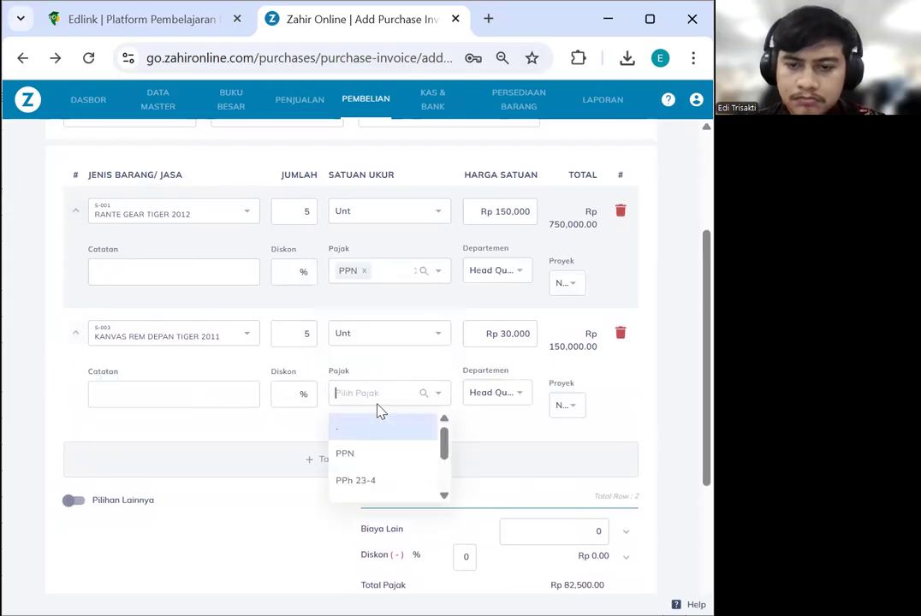
click(370, 456)
Enter Rp 50,000 as other cost and show the Pilihan Lainnya options
scroll(386, 416, down, 2)
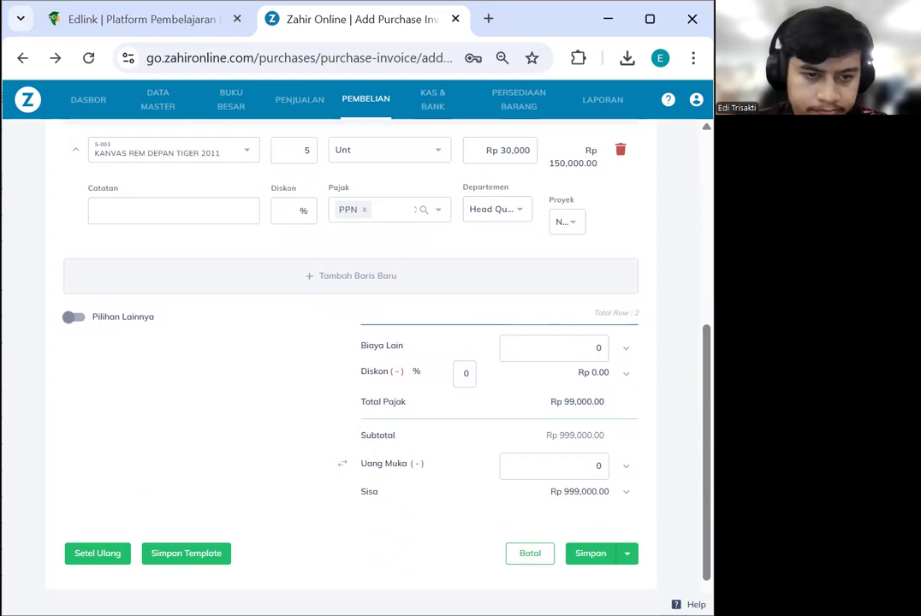
click(600, 349)
text(50,)
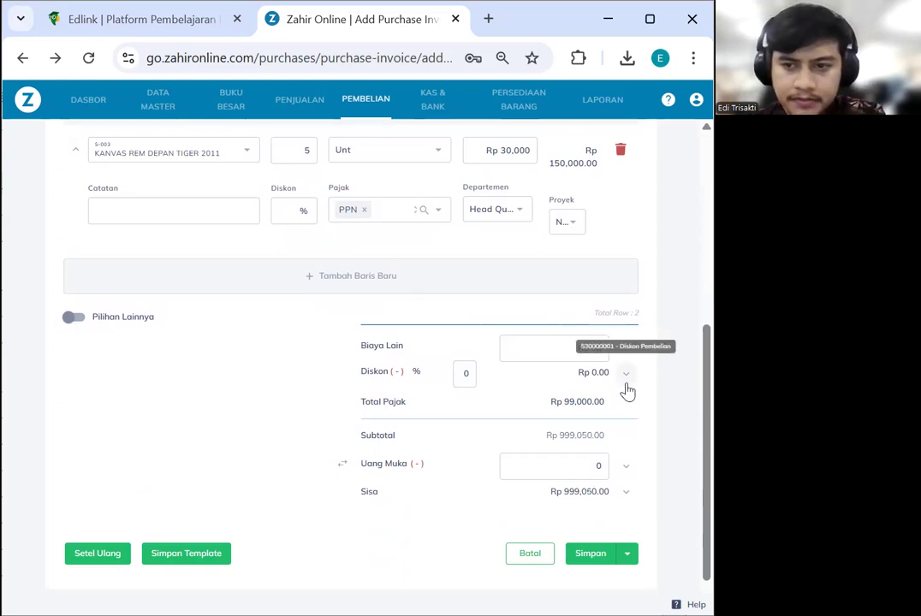
text(000)
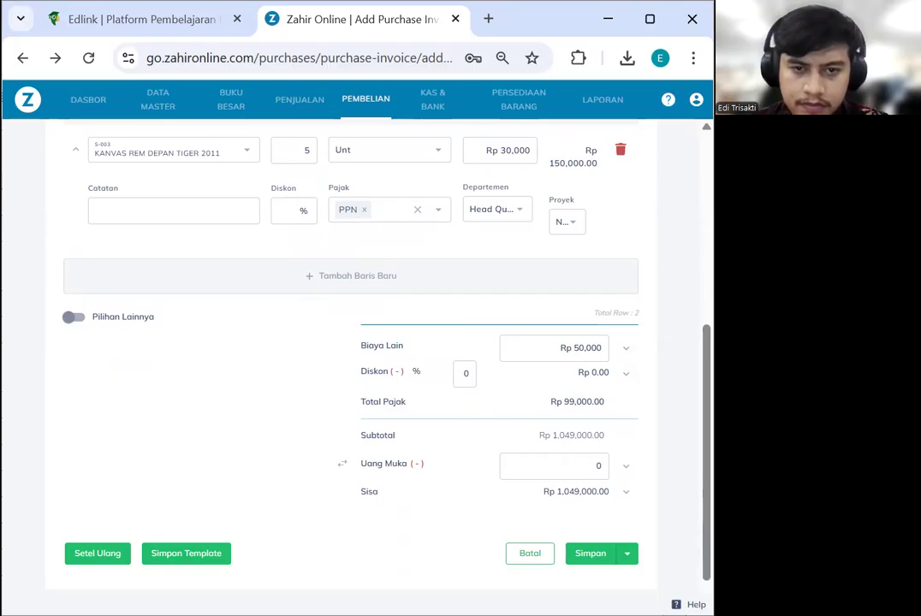
click(72, 319)
scroll(219, 374, down, 2)
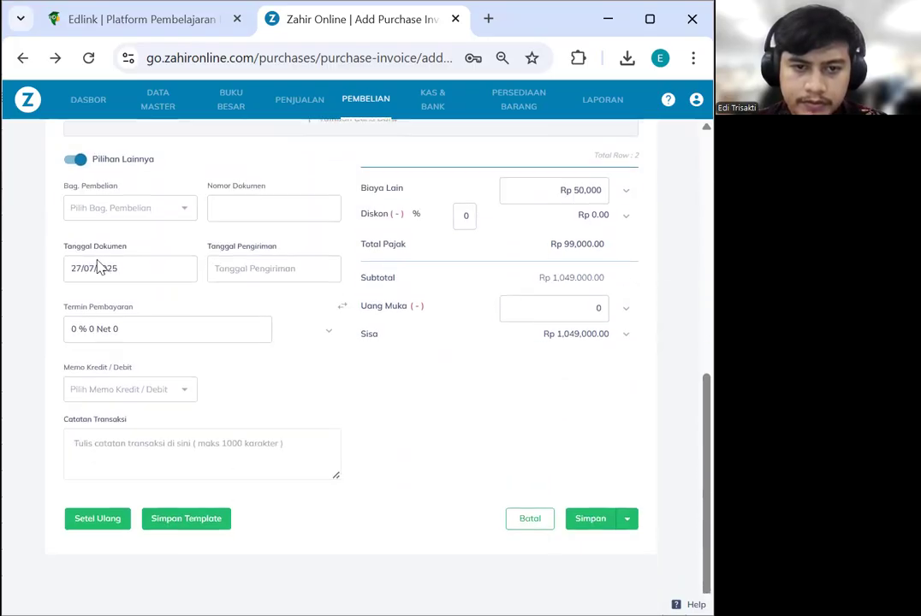
Set the document date to 10 January 2023
click(101, 268)
click(289, 228)
click(348, 307)
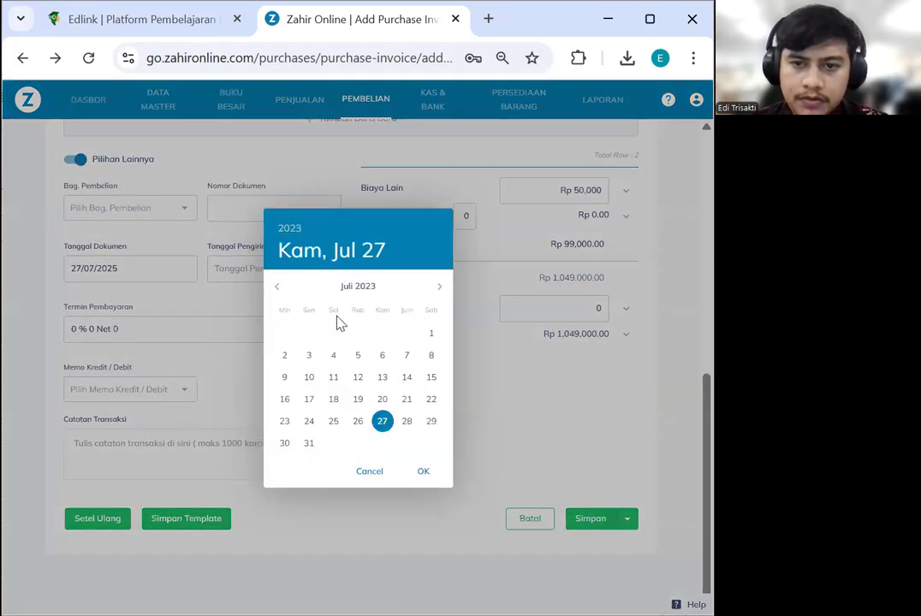
click(281, 286)
click(281, 286)
click(282, 286)
click(281, 286)
click(282, 286)
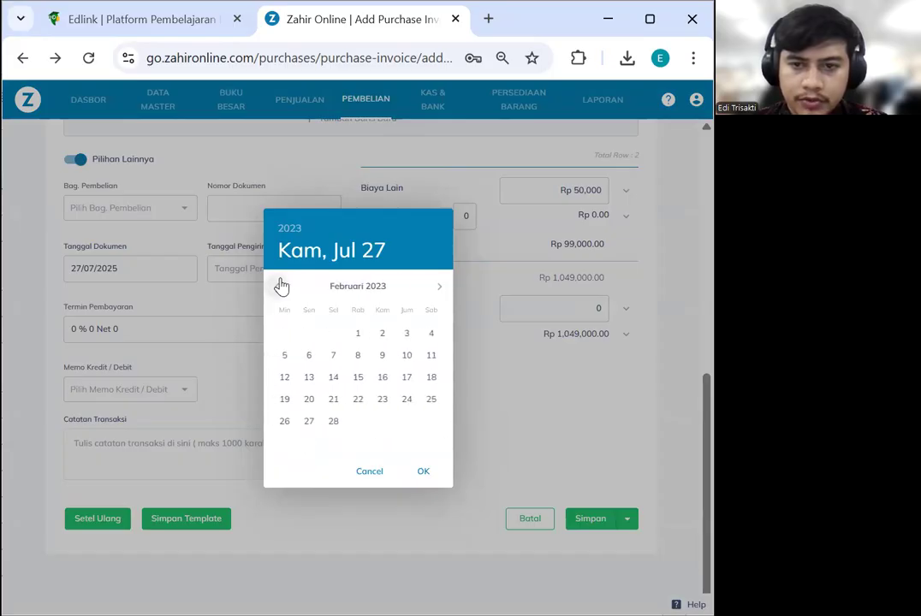
click(281, 286)
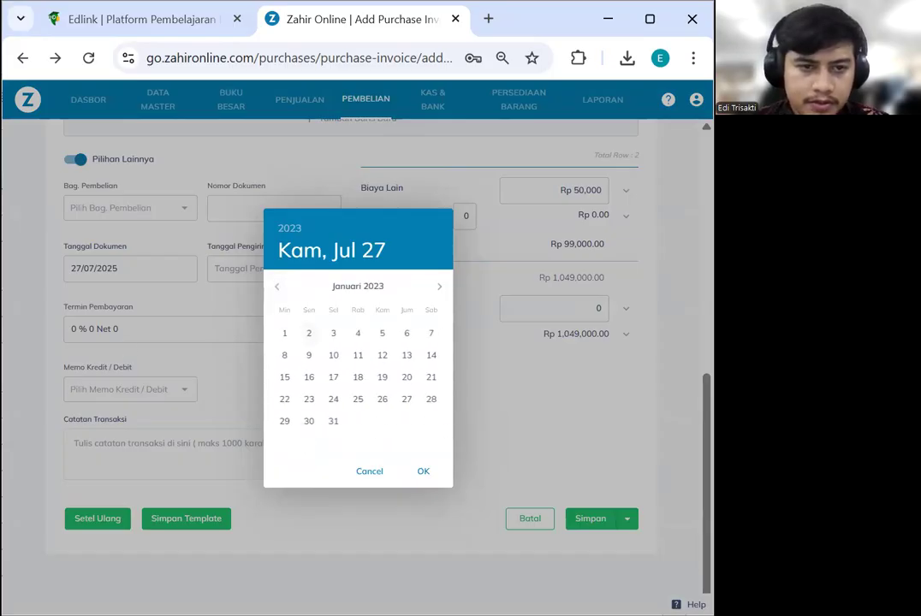
click(331, 357)
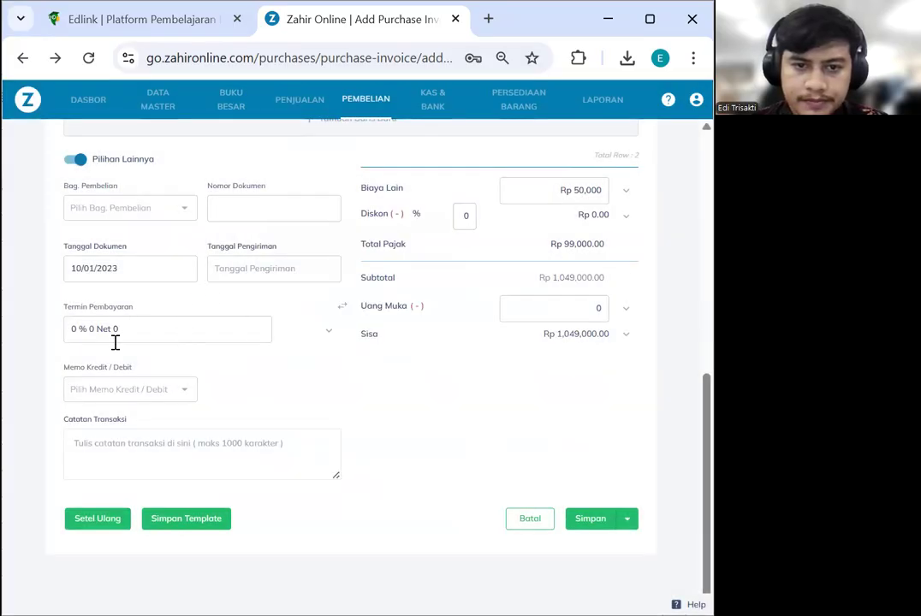
Set payment terms to 2 % 10 Net 30 and save the invoice with a new reference
click(328, 330)
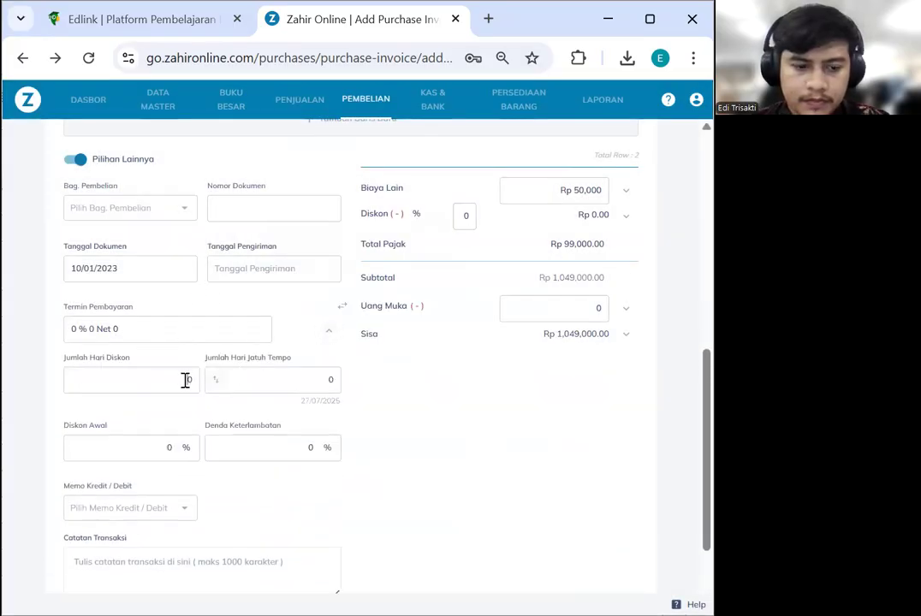
click(185, 379)
text(10)
text(30)
click(170, 447)
text(2)
scroll(432, 462, down, 1)
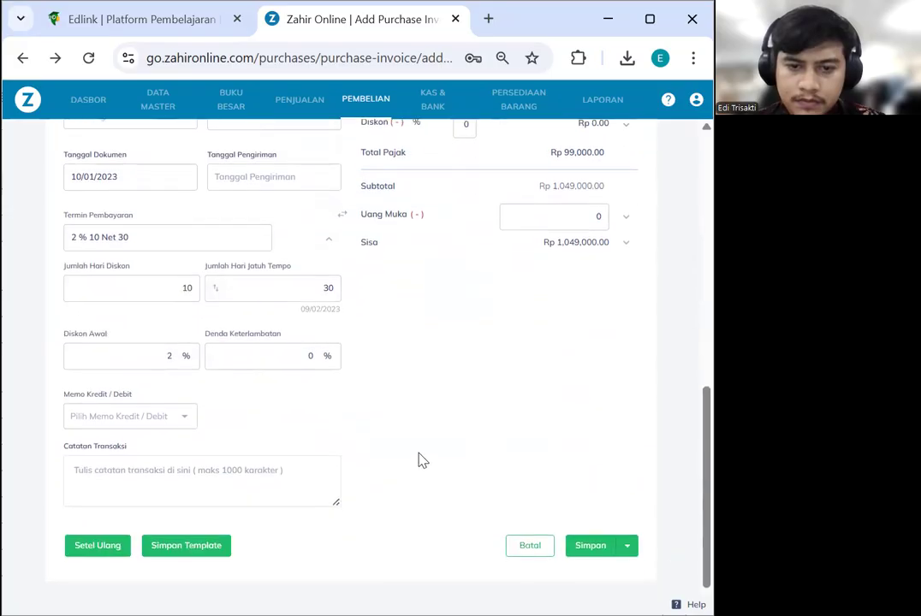
scroll(428, 437, down, 1)
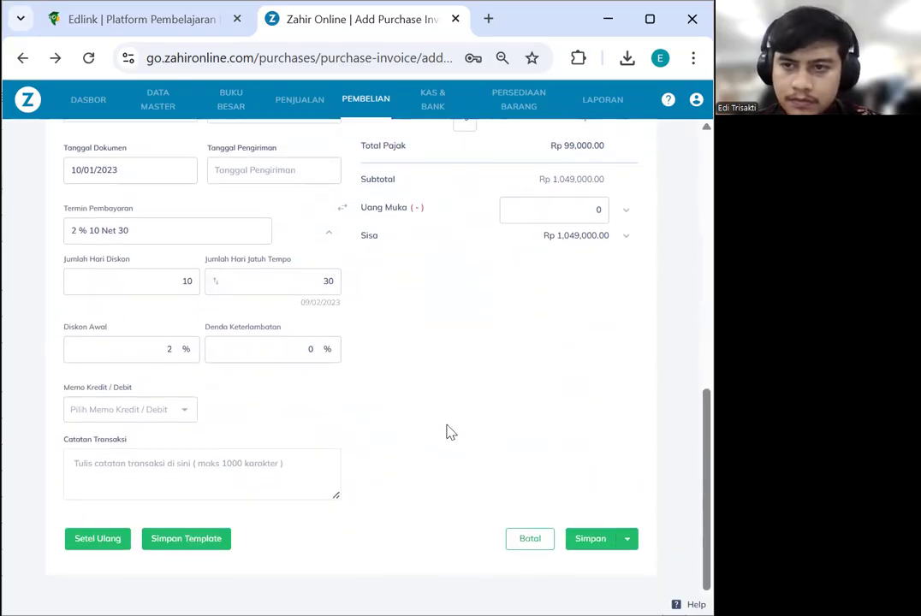
scroll(452, 432, up, 2)
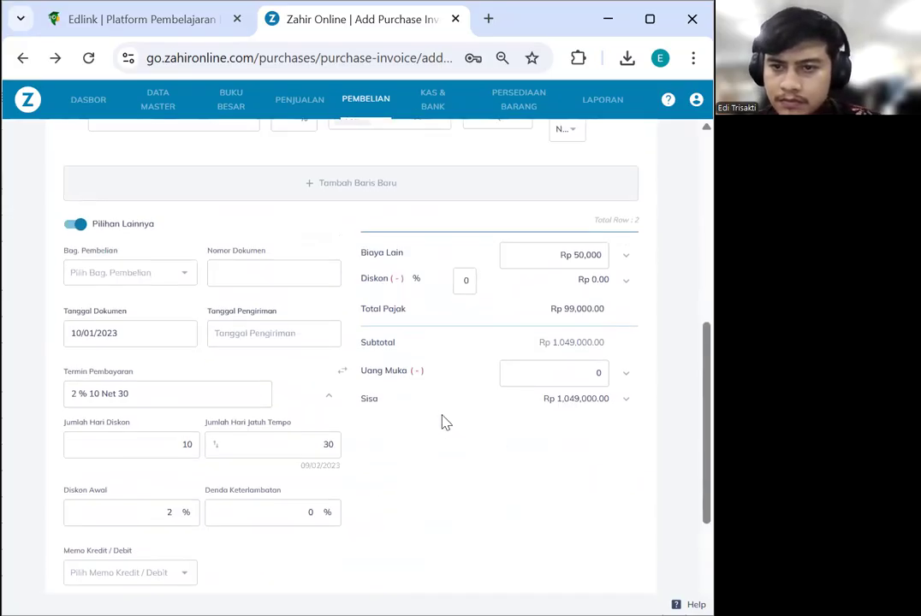
scroll(445, 424, down, 2)
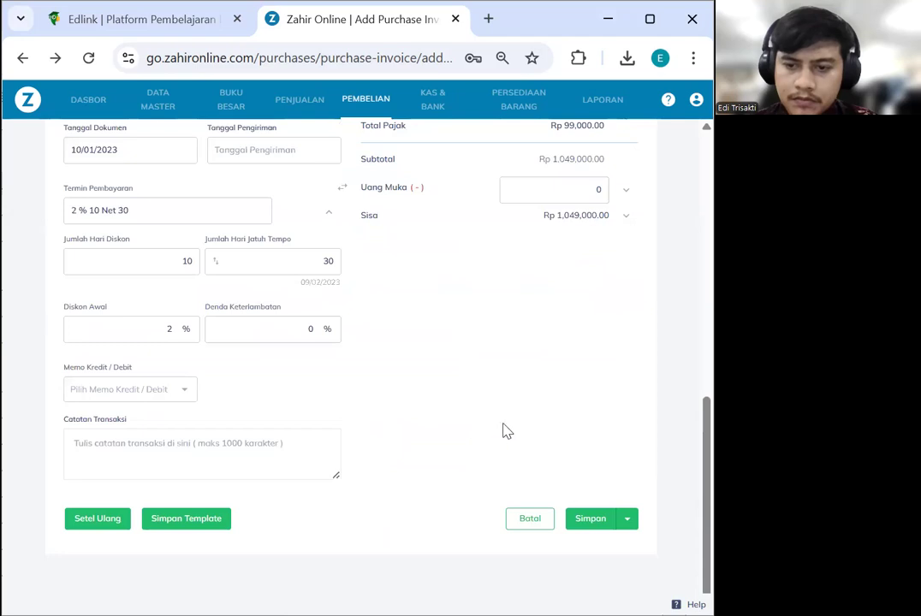
click(580, 522)
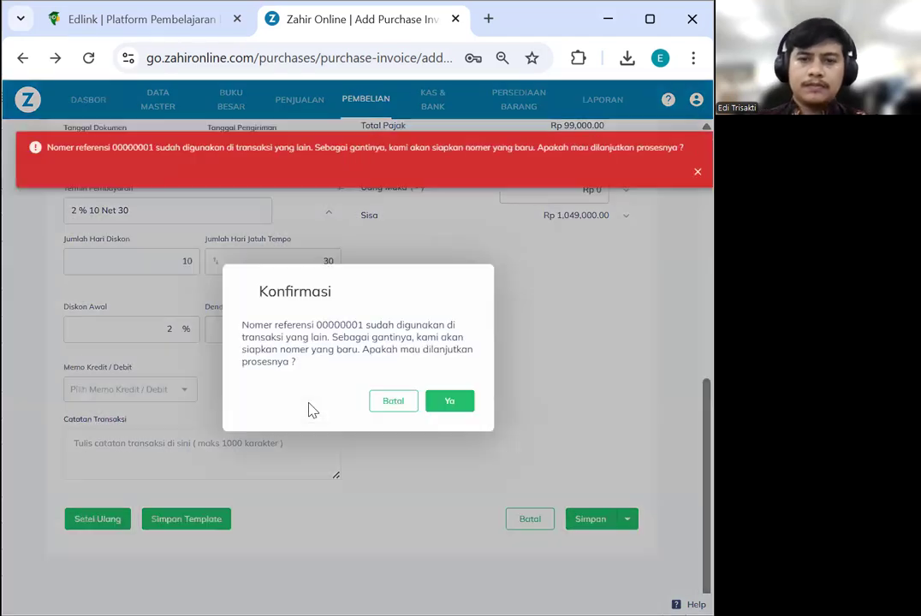
click(468, 407)
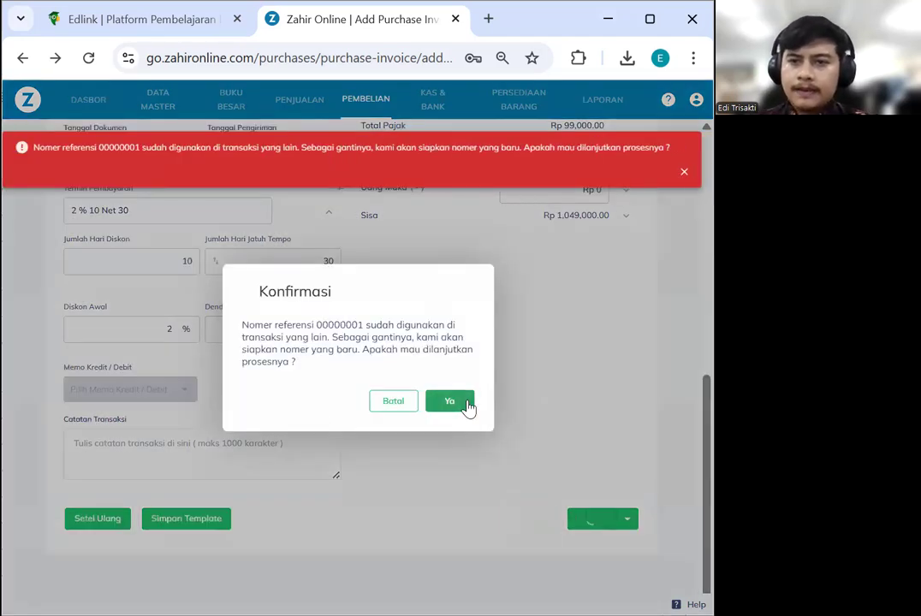
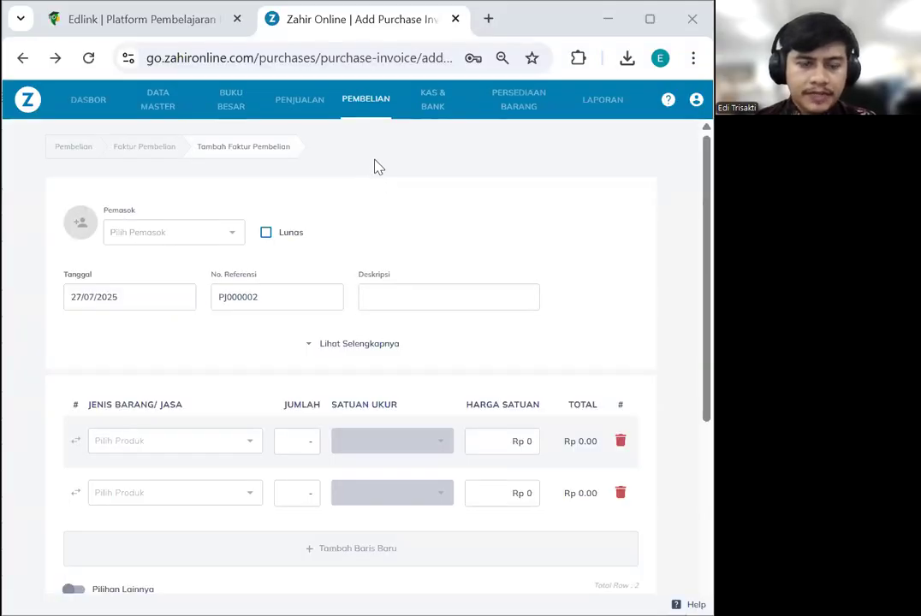
Leave the purchase invoice and show the Faktur Penjualan list under PENJUALAN
click(309, 111)
click(197, 458)
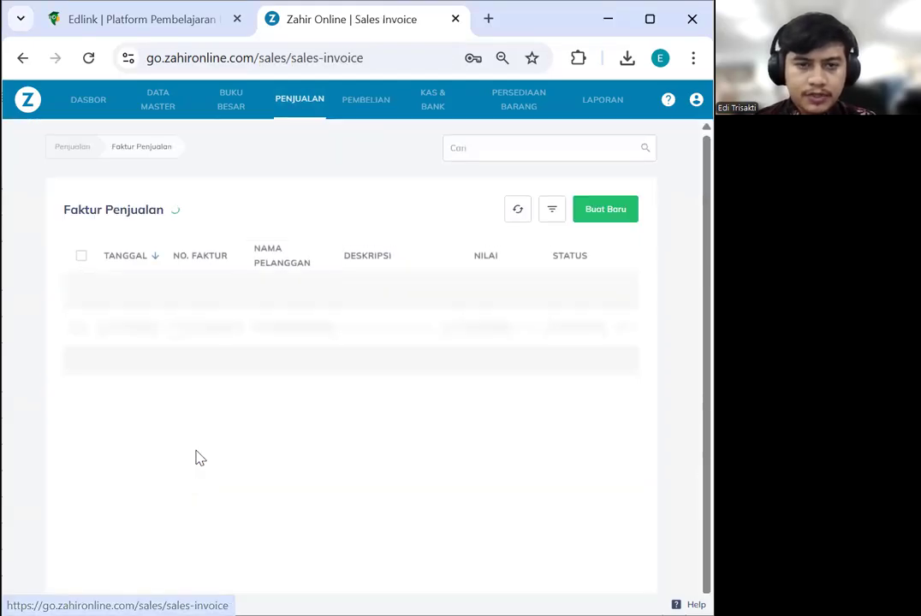
Start a new sales invoice for RAJA MOTOR, marked Lunas, received into BCA
click(605, 214)
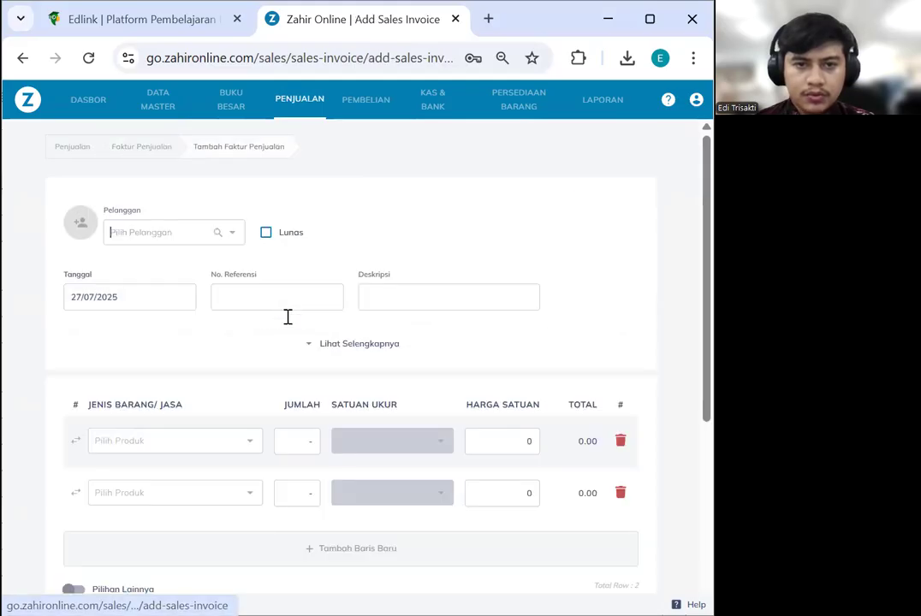
click(161, 240)
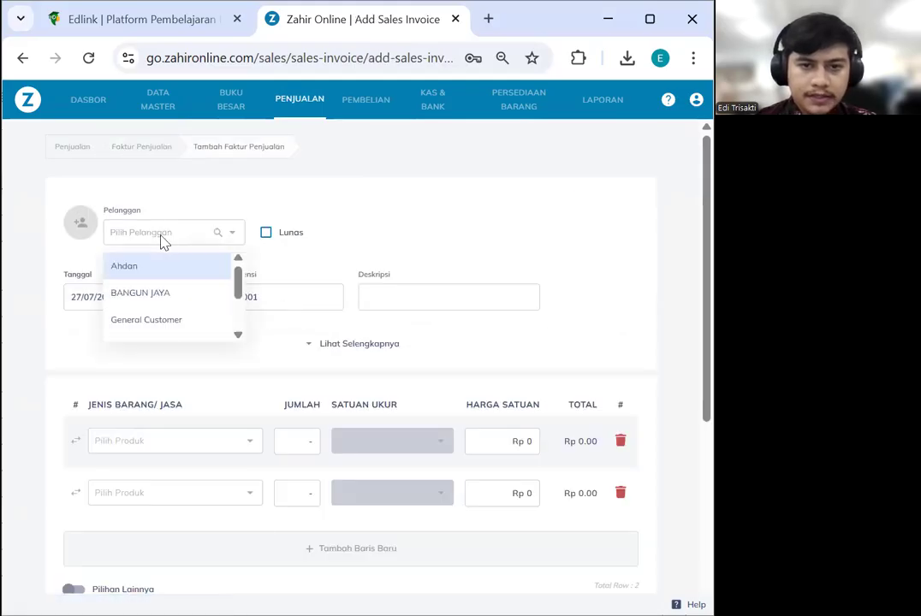
scroll(167, 308, down, 3)
click(169, 326)
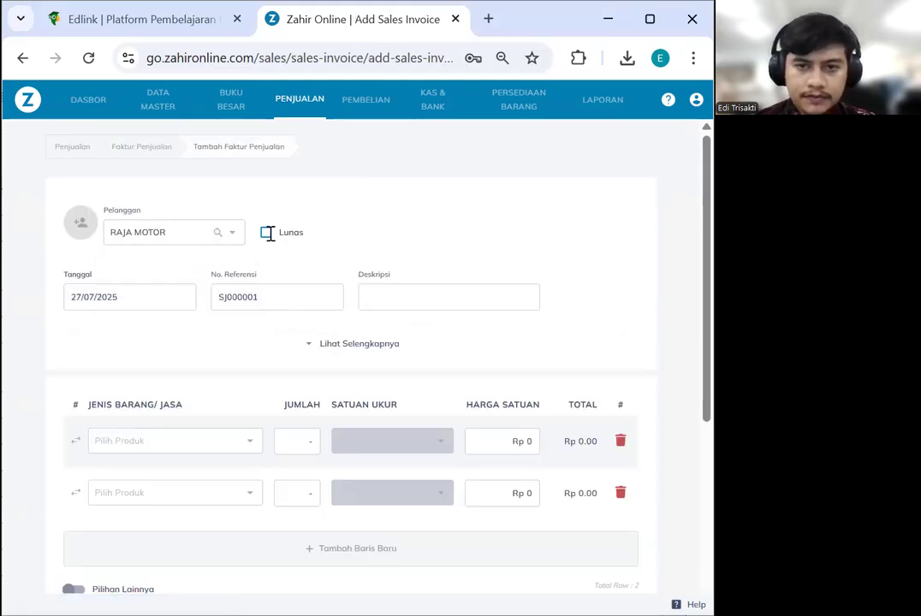
click(268, 232)
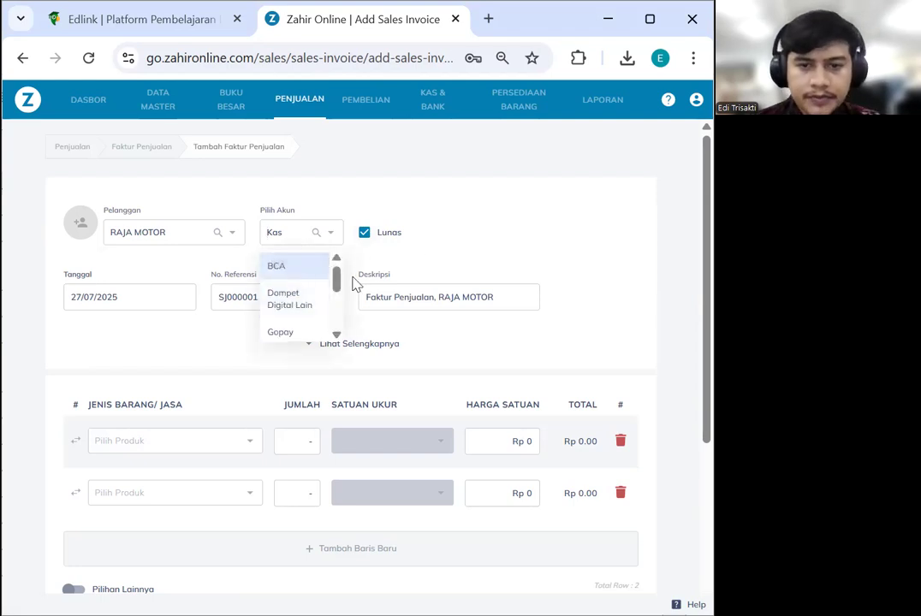
click(297, 272)
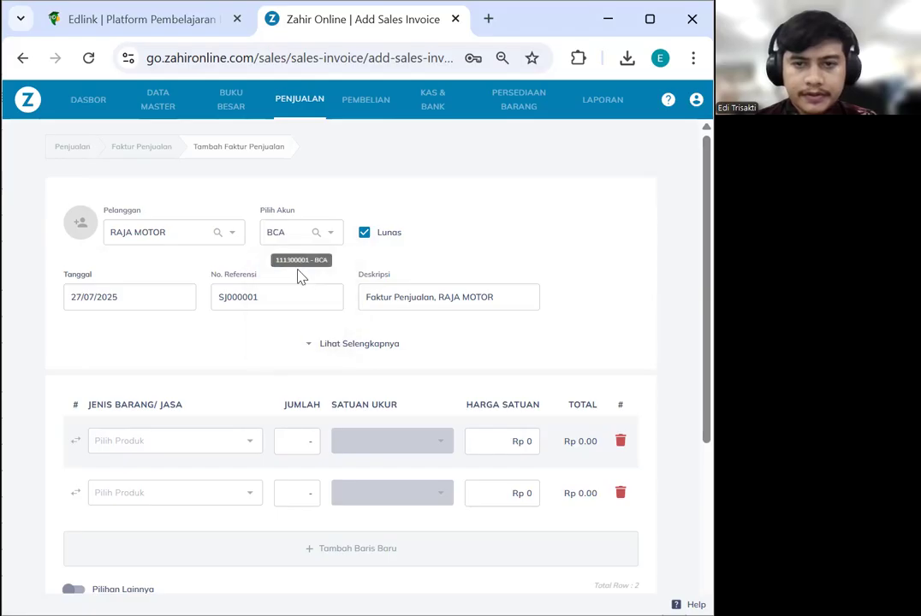
Set the invoice date to 17 January 2023
click(143, 305)
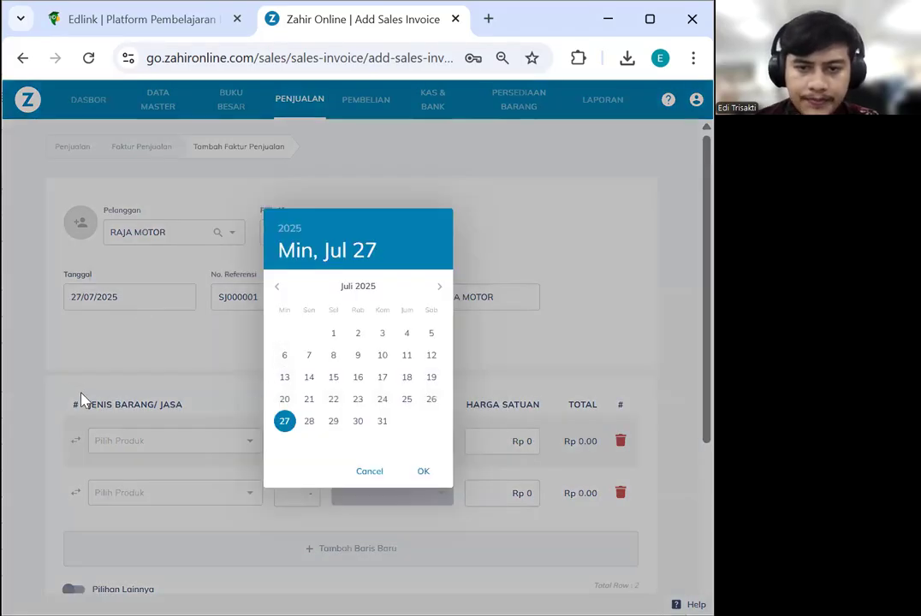
click(300, 230)
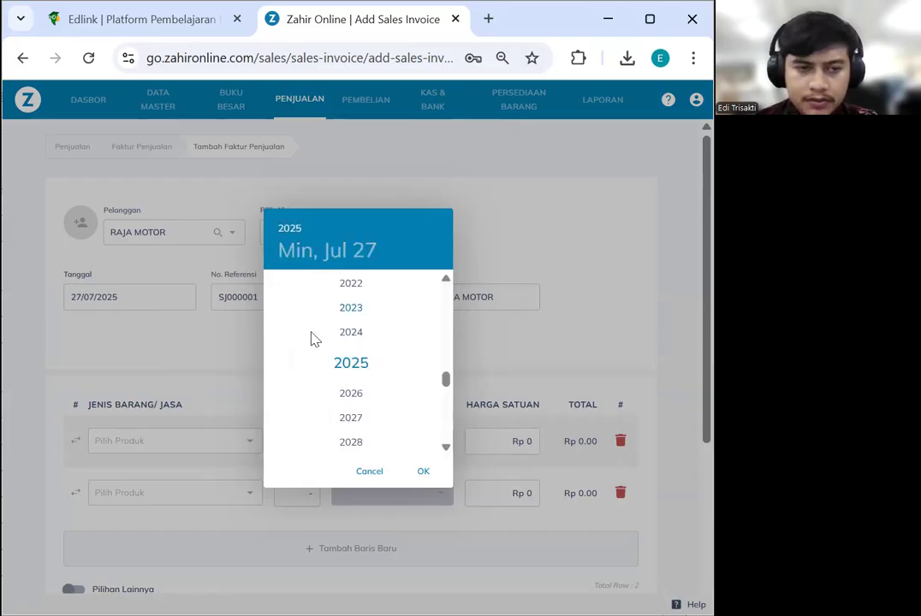
click(289, 307)
click(277, 291)
click(277, 291)
click(276, 291)
click(276, 291)
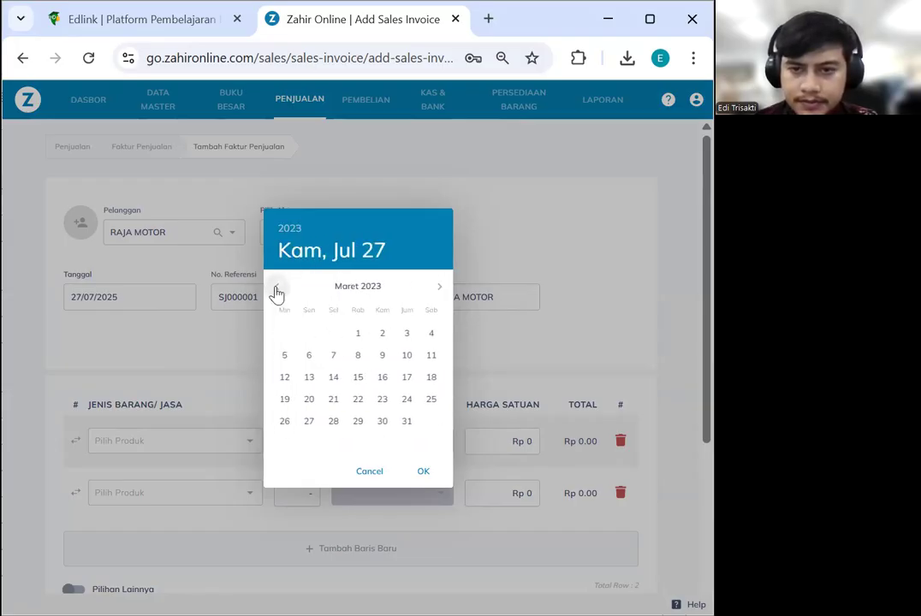
click(276, 291)
click(276, 291)
click(336, 378)
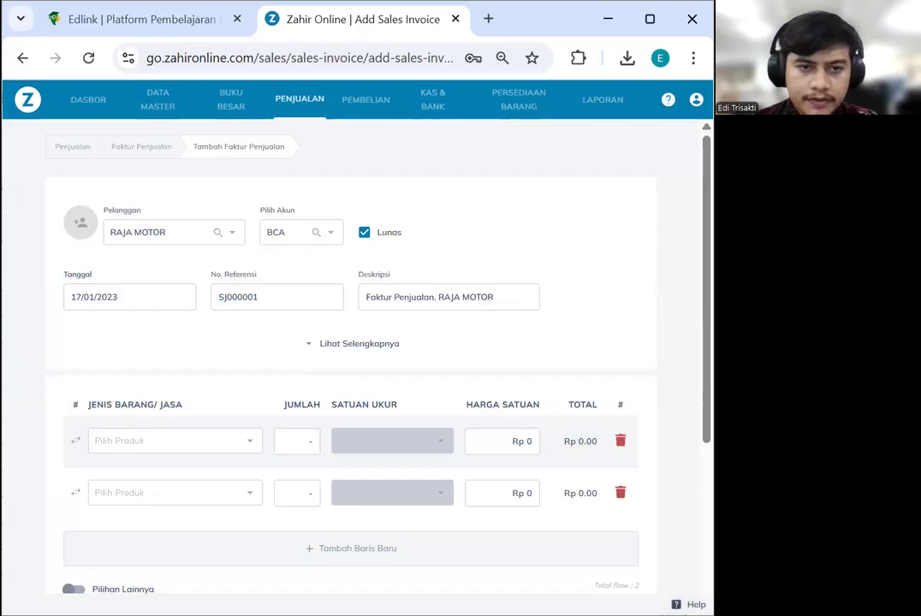
Set reference 00000004 and description 'Service Motor dan RANTE GEAR TIGER 2012'
double_click(298, 303)
text(00000004)
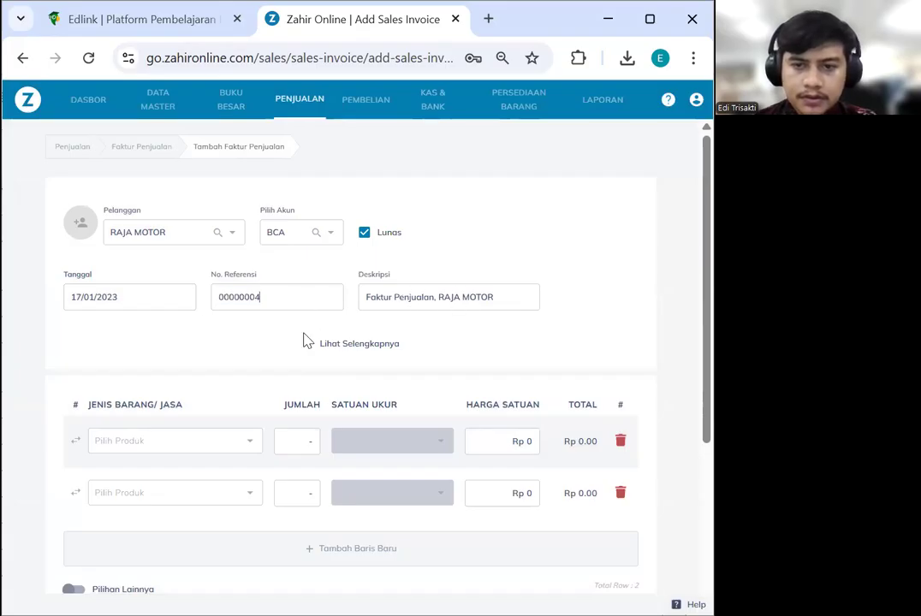
key(alt+Tab)
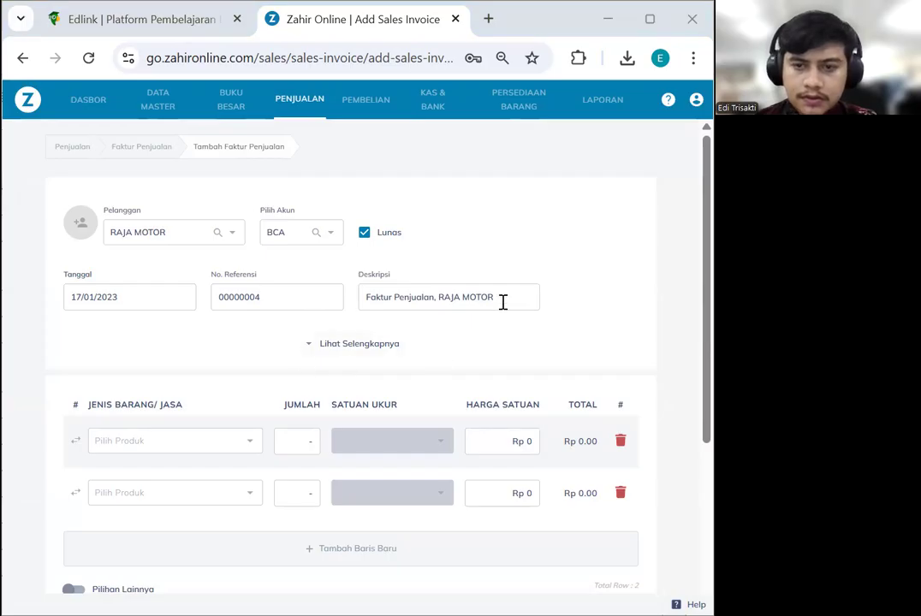
drag(503, 302, 213, 345)
text(Service Motor)
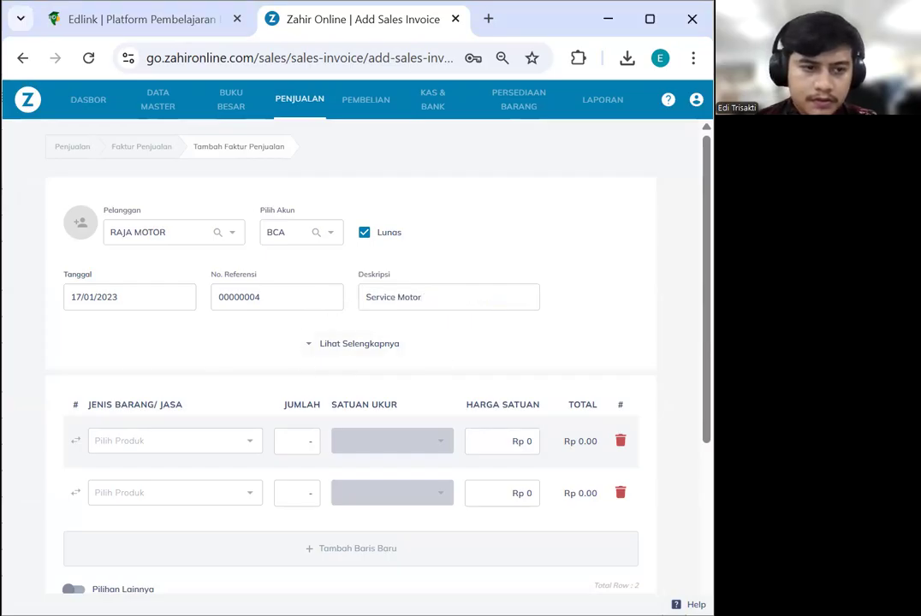
key(alt+Tab)
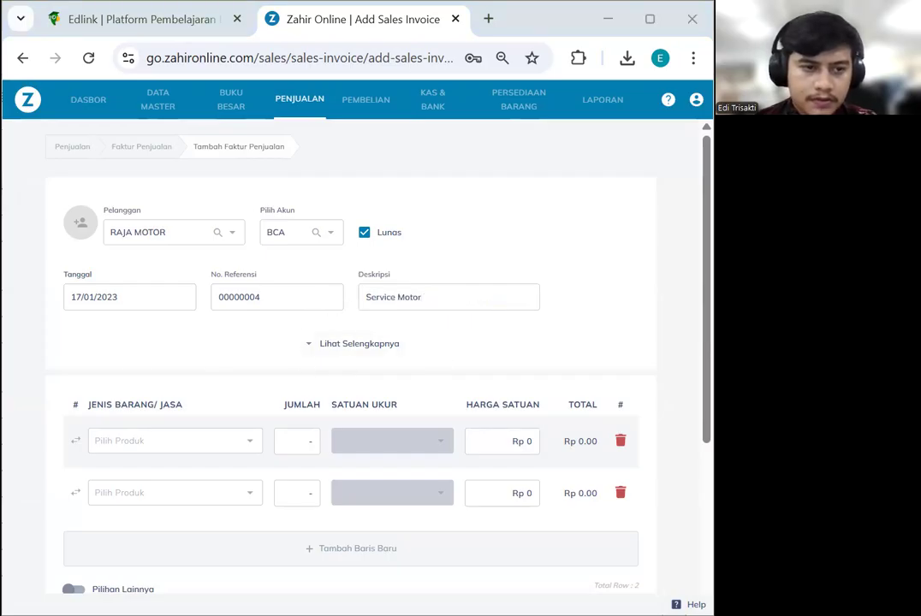
click(467, 305)
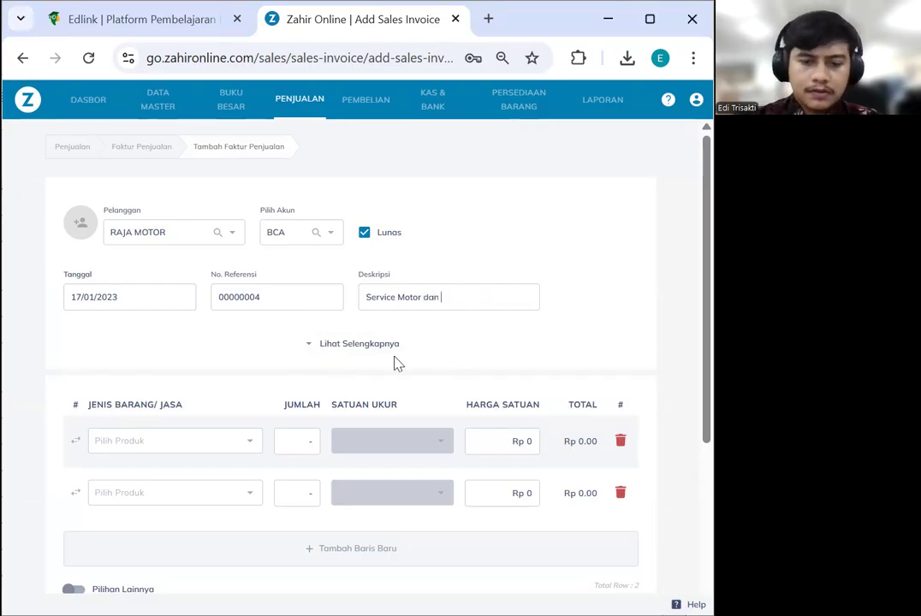
text(dan)
text(RANTE GEAR TIGER 2012)
scroll(298, 440, down, 3)
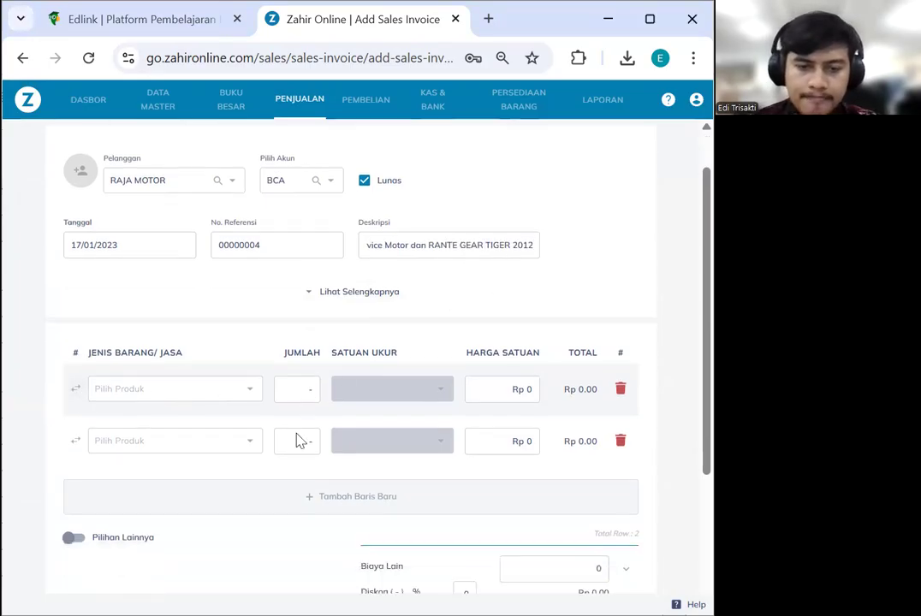
Make the first row a Service Motor line on the Pendapatan Jasa Service account
click(74, 256)
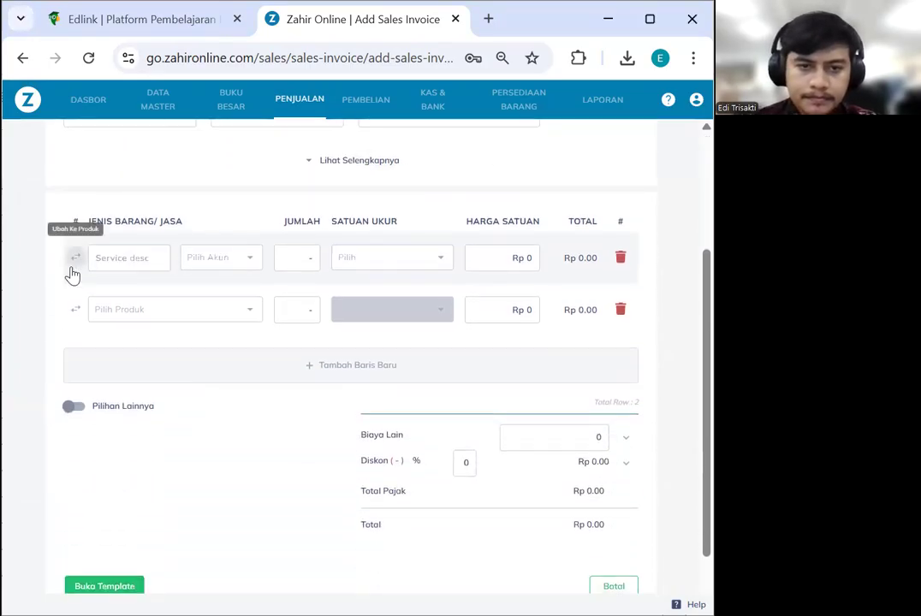
click(122, 259)
click(156, 333)
click(210, 265)
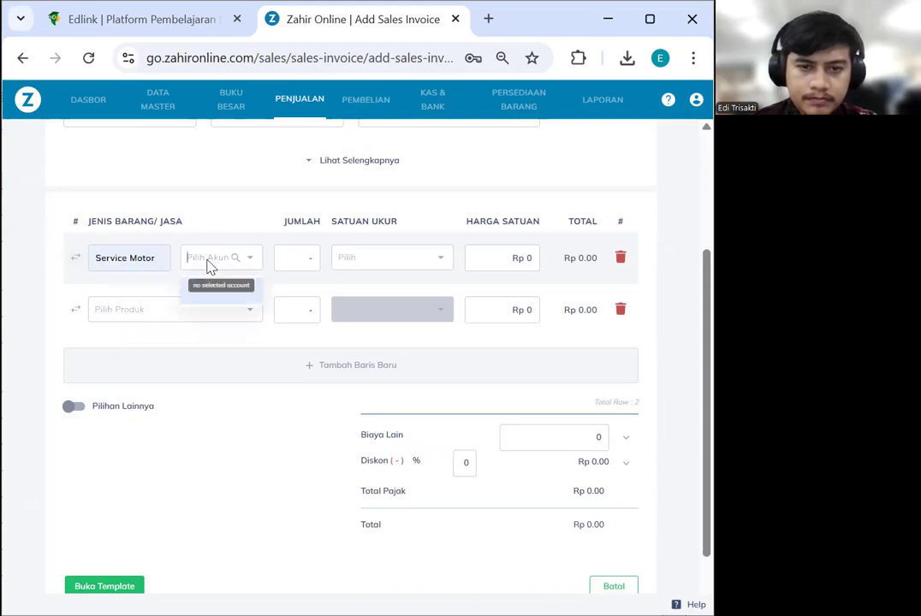
text(jasa)
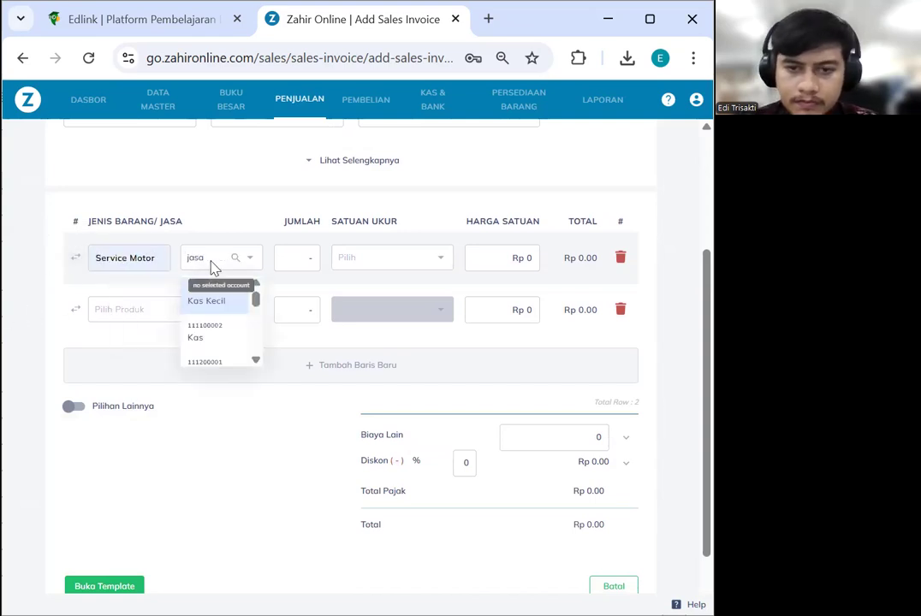
click(238, 348)
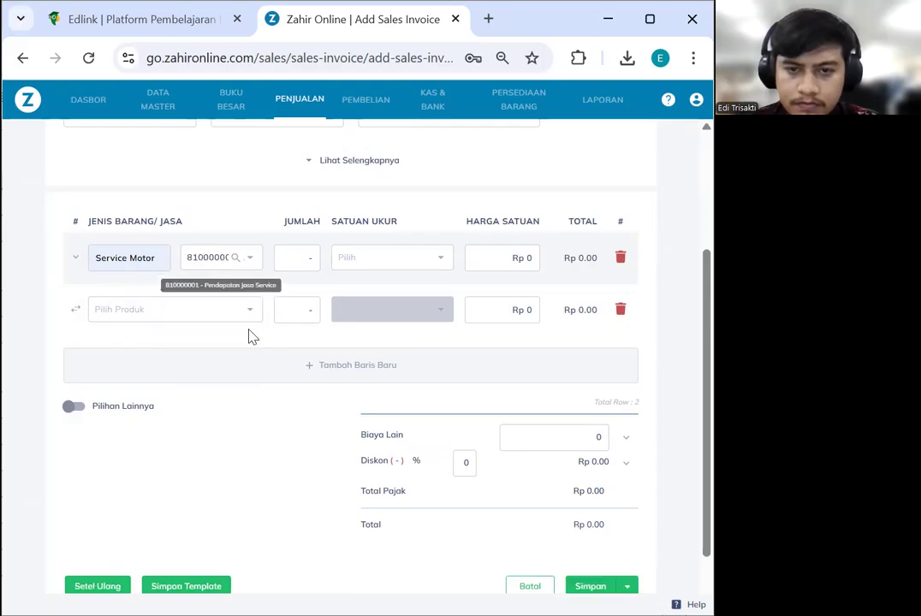
Give the Service Motor line quantity 1, unit Unit and unit price 50,000
scroll(335, 289, up, 2)
scroll(344, 304, down, 2)
click(309, 259)
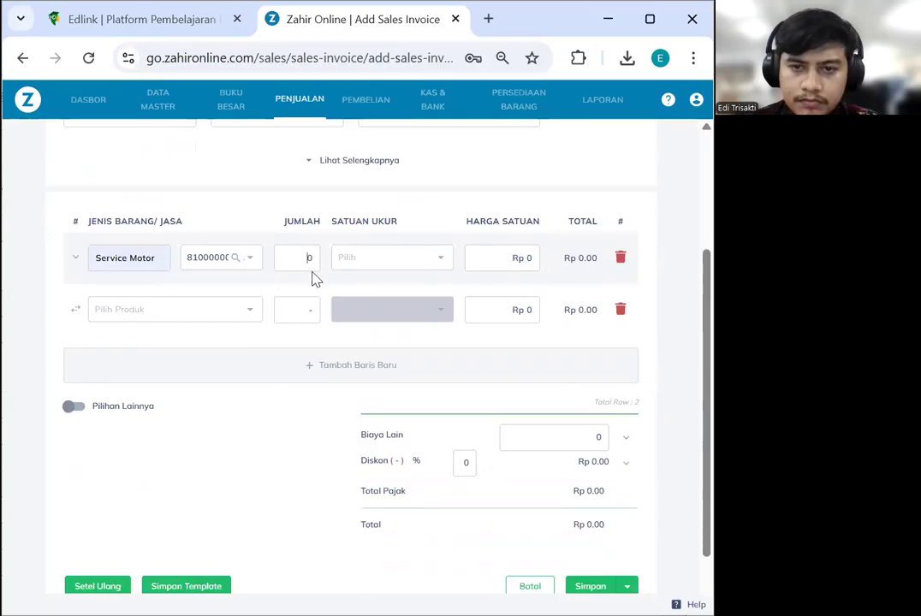
text(1)
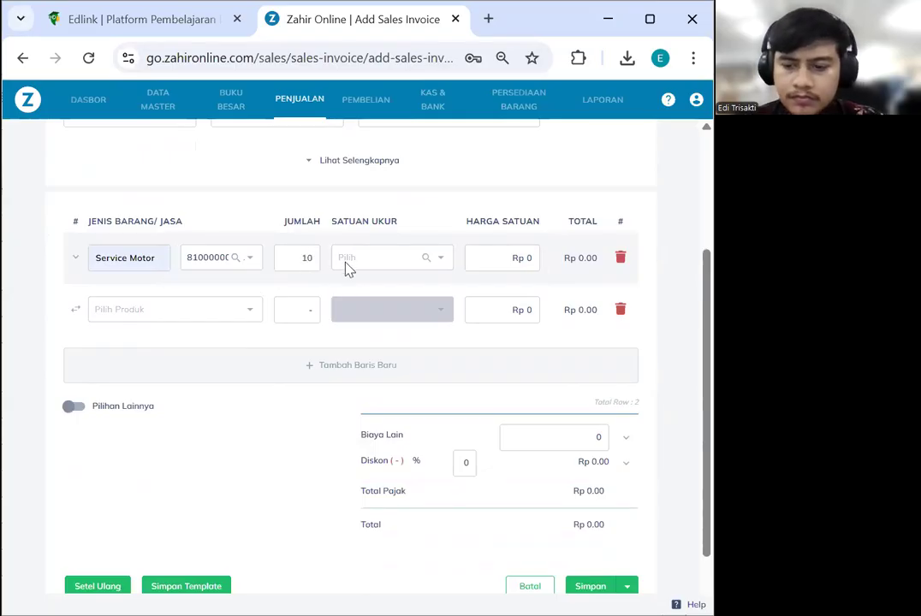
click(351, 261)
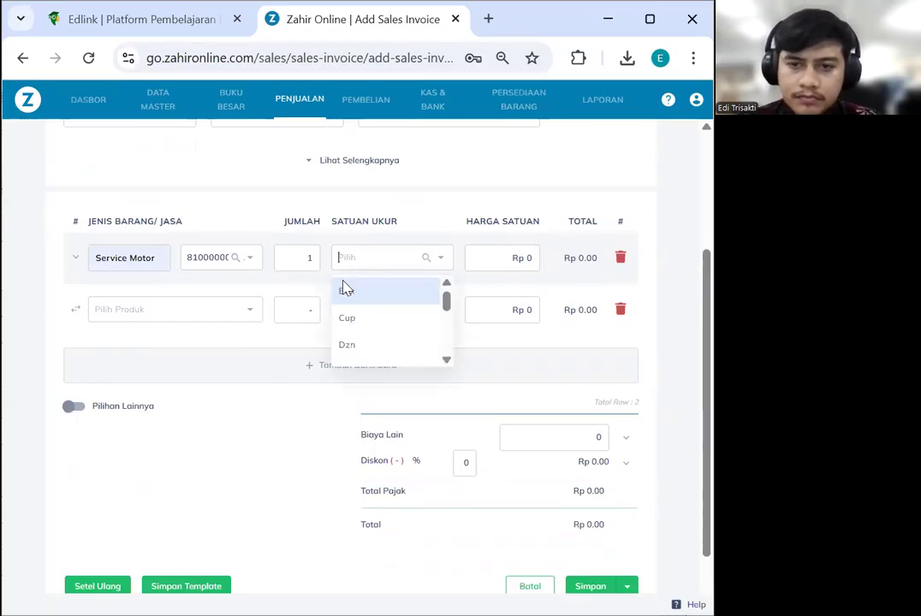
text(unit)
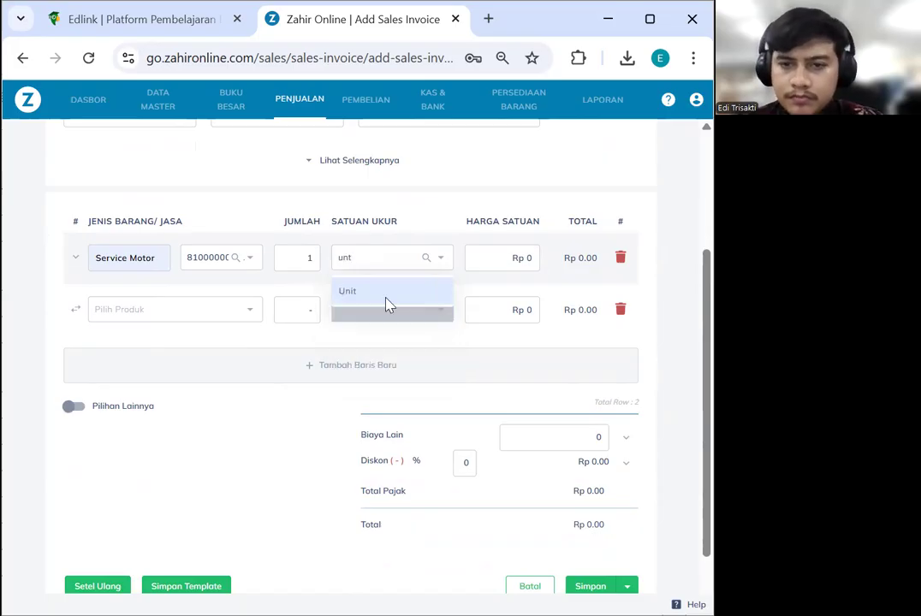
click(383, 297)
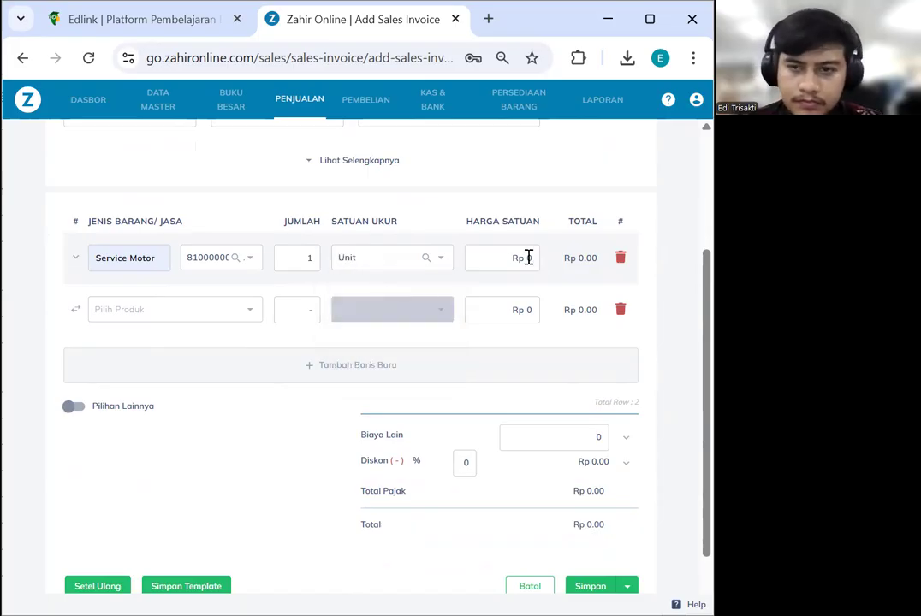
drag(528, 258, 512, 260)
key(BackSpace)
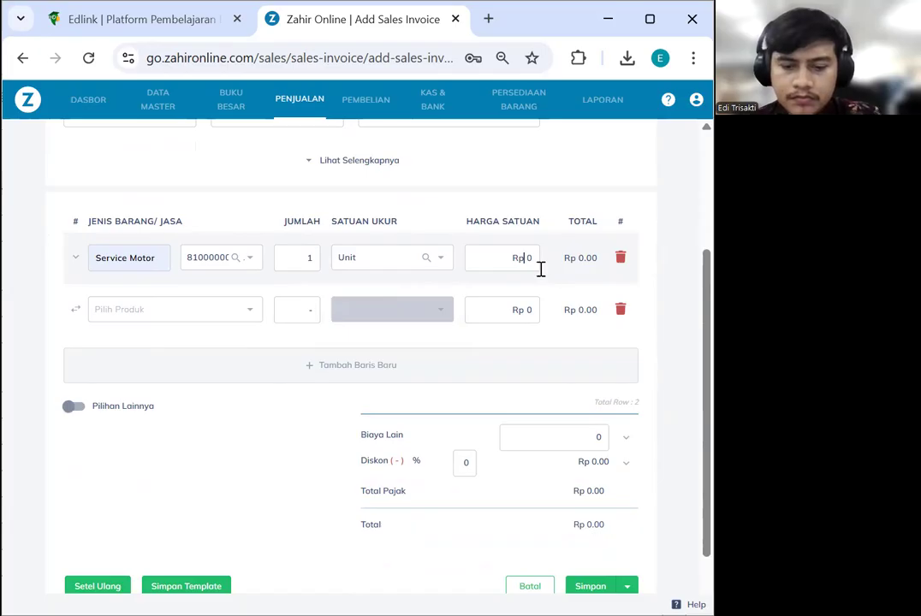
text(50,)
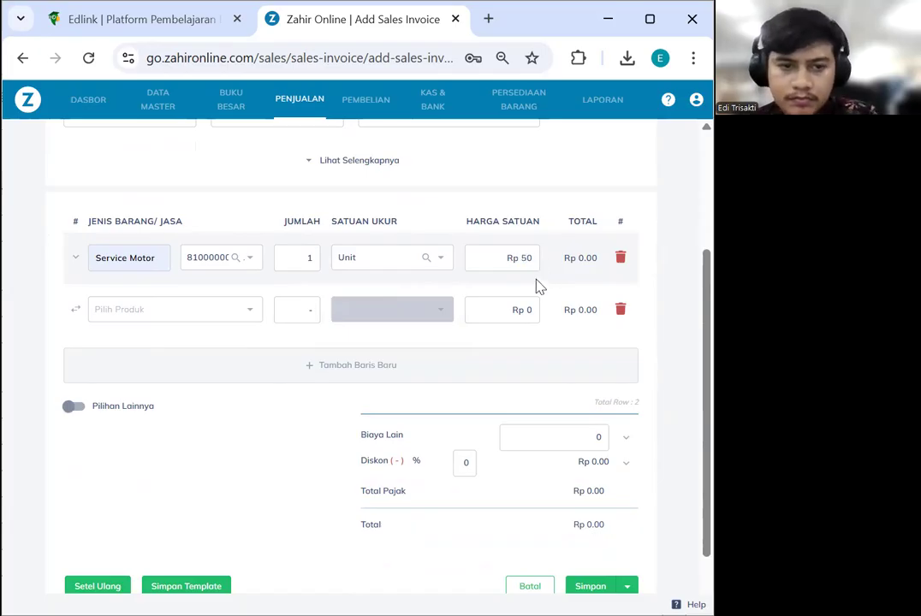
text(00)
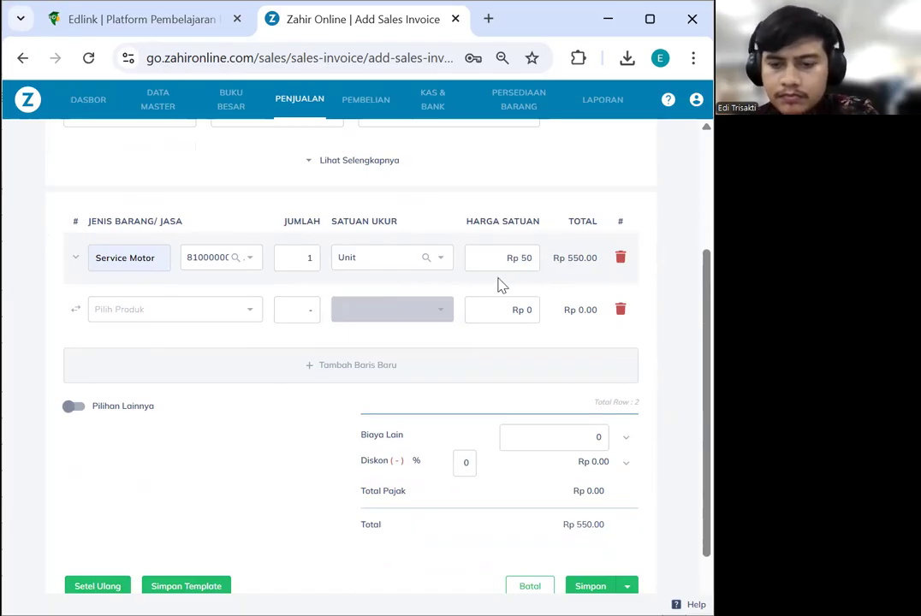
text(0)
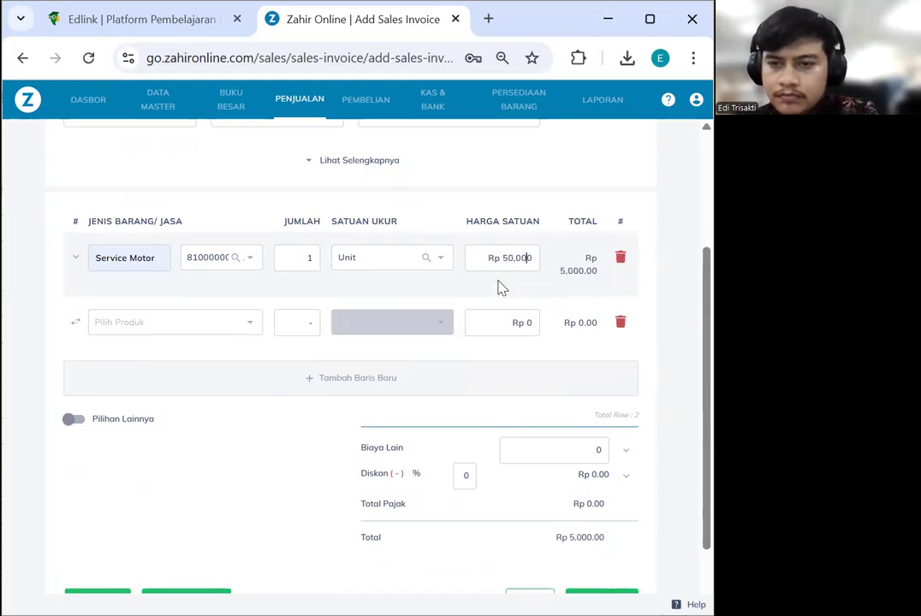
Apply PPN tax to the Service Motor line
click(76, 258)
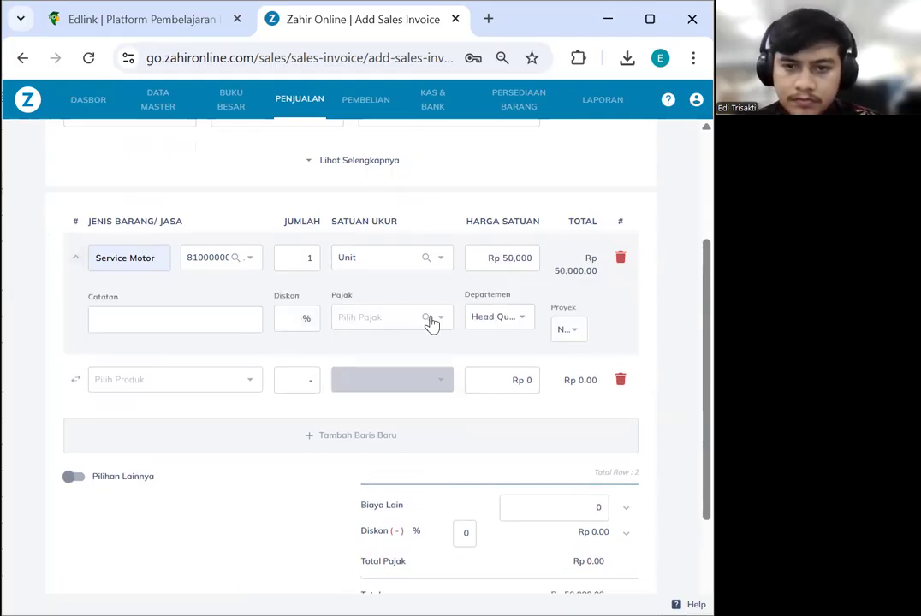
click(407, 326)
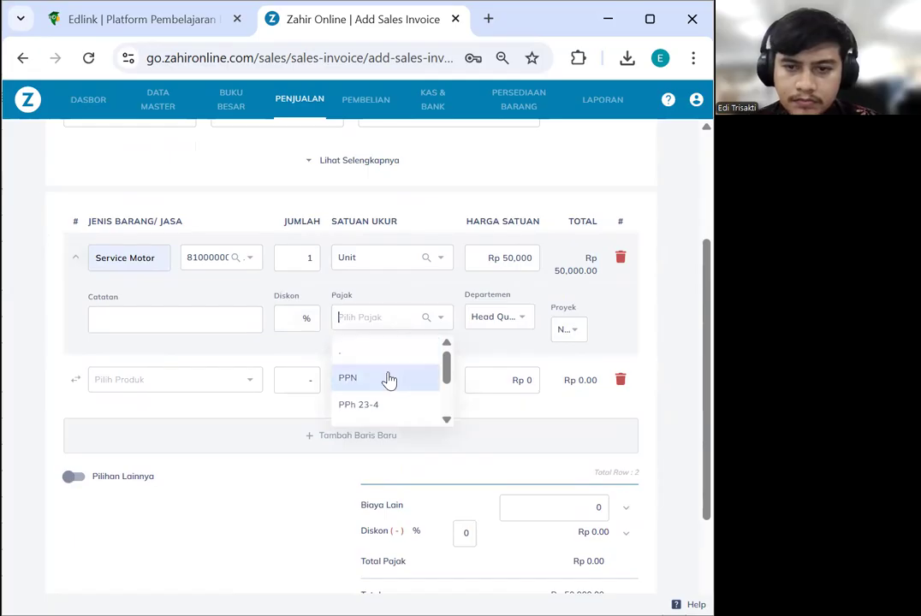
click(388, 379)
Add a second line: 2 RANTE GEAR TIGER 2012 at 200,000 each
click(148, 382)
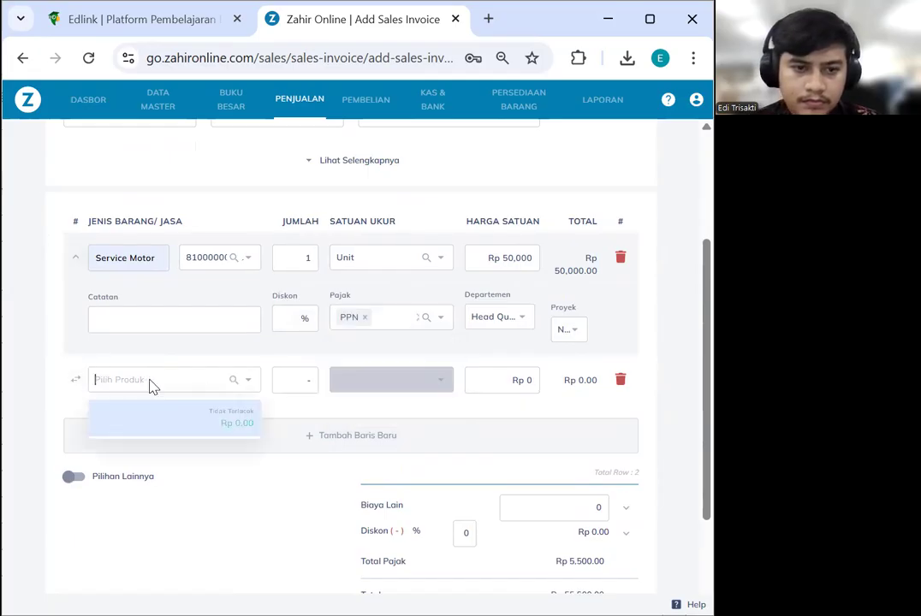
text(r)
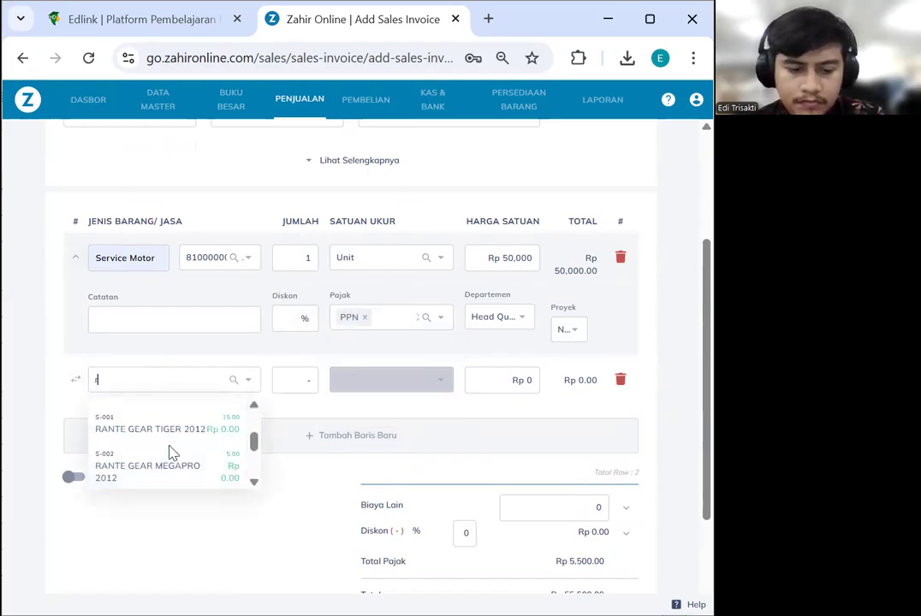
text(ante)
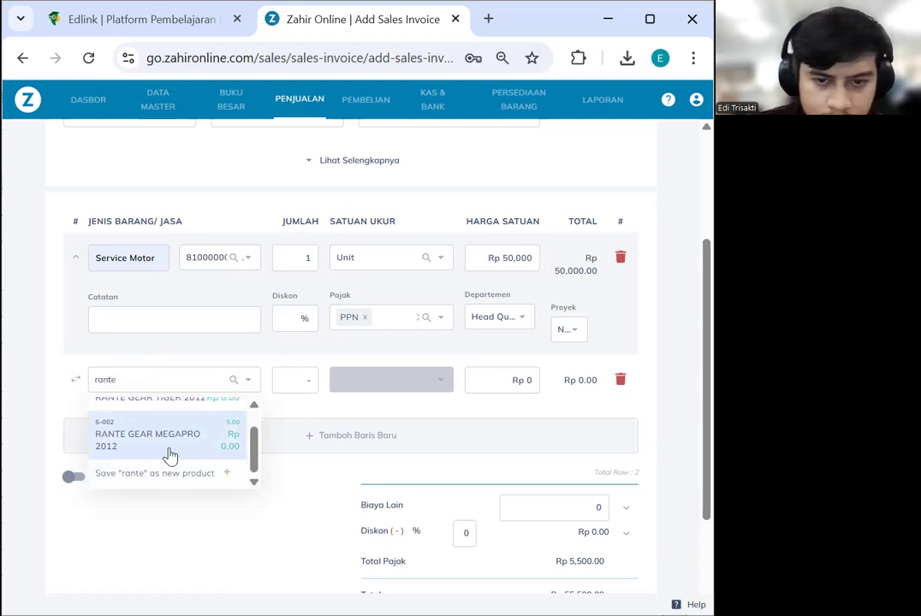
scroll(170, 449, up, 1)
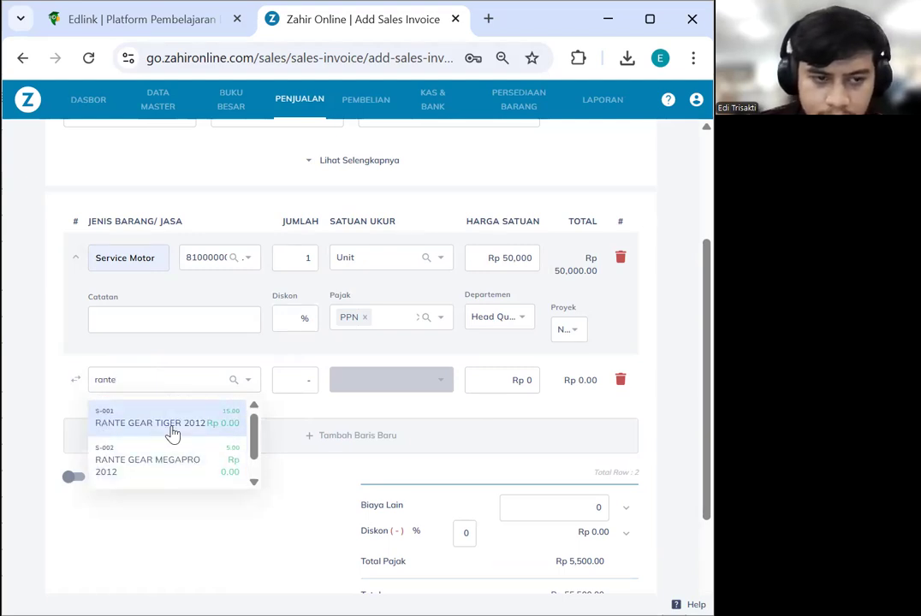
click(172, 423)
click(287, 381)
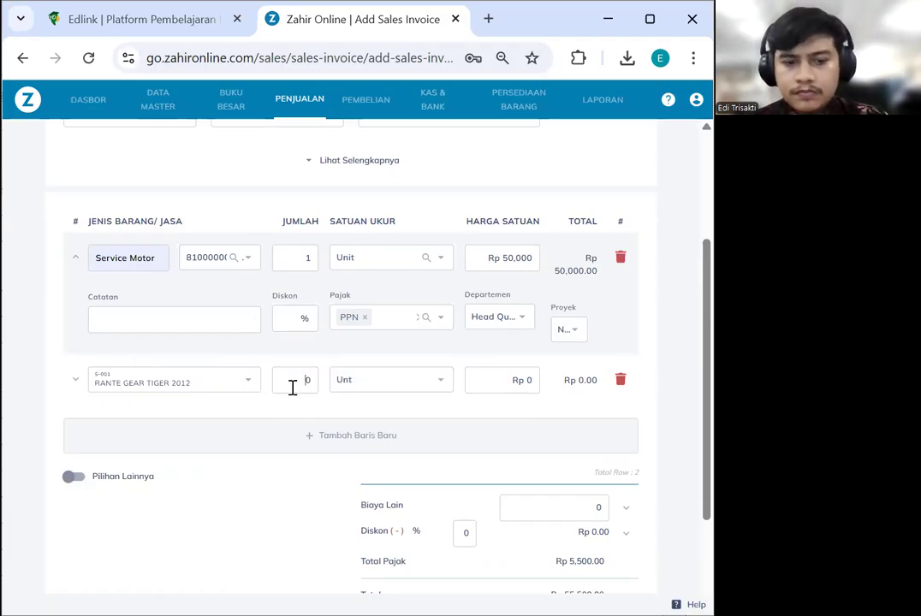
double_click(293, 388)
text(2)
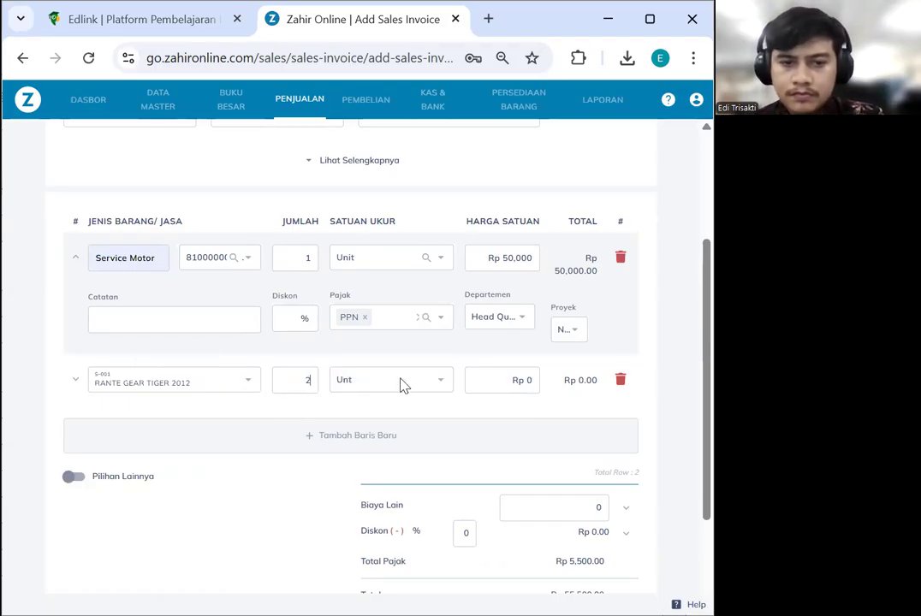
double_click(528, 382)
text(200000)
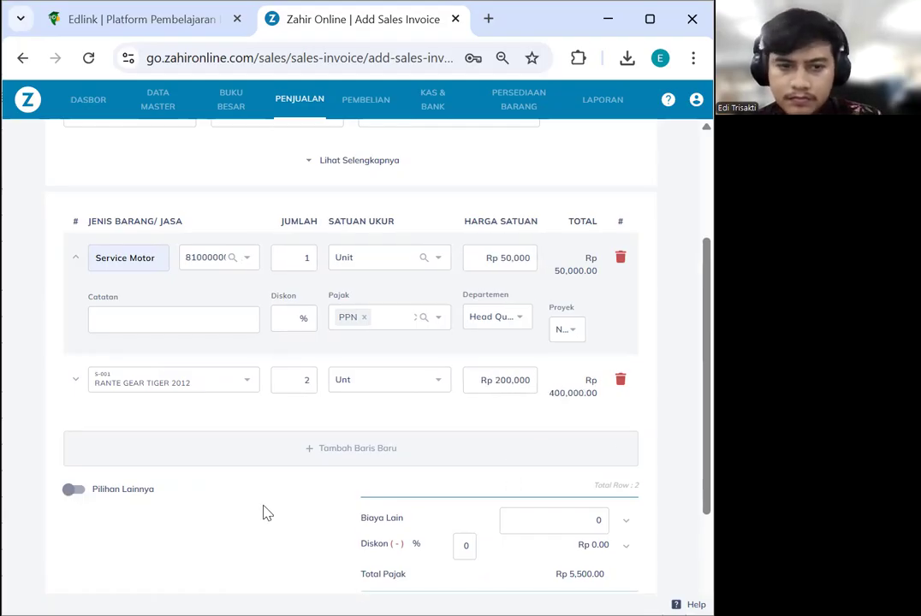
Apply PPN to the RANTE GEAR line, giving a Rp 499,500.00 total with Rp 49,500.00 tax
scroll(425, 399, down, 1)
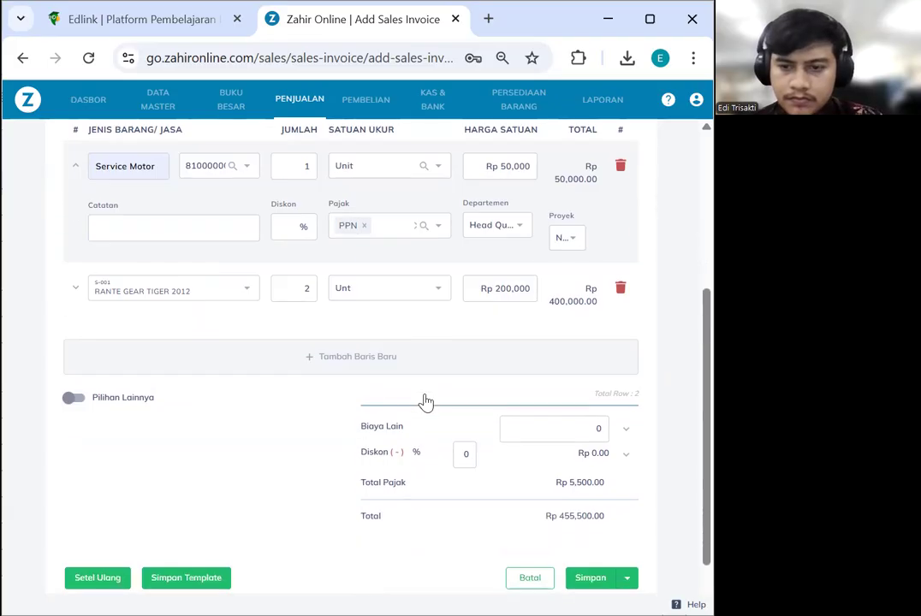
click(92, 291)
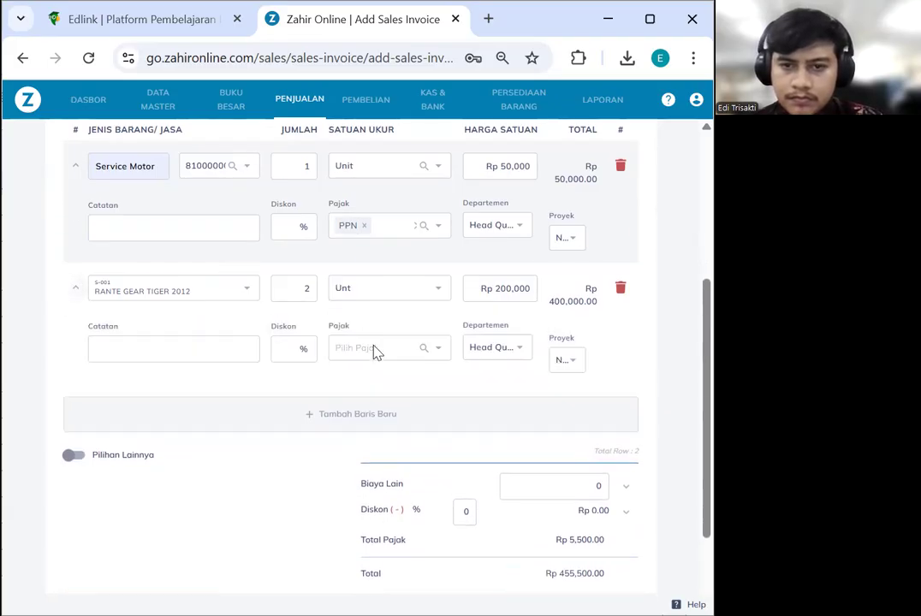
click(376, 350)
click(385, 410)
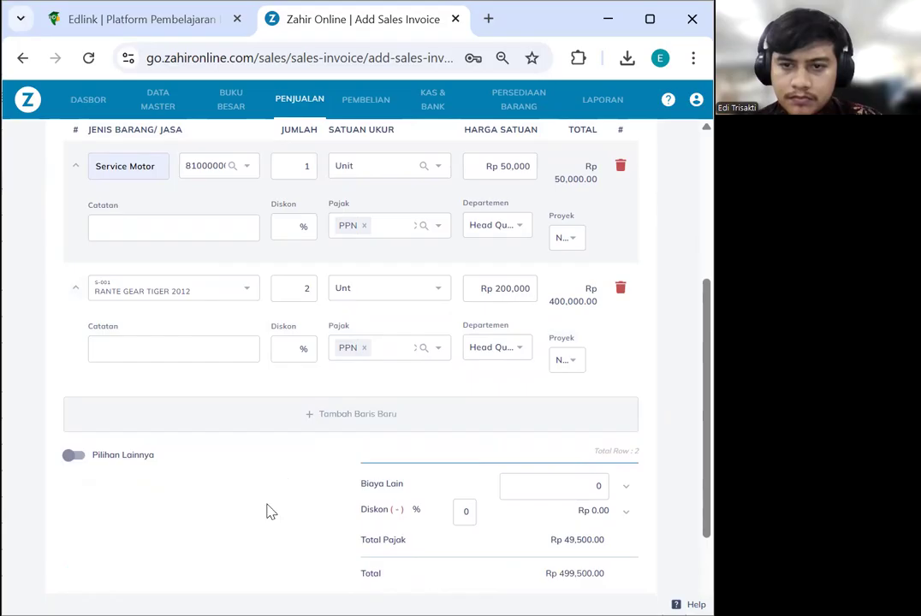
scroll(282, 505, down, 1)
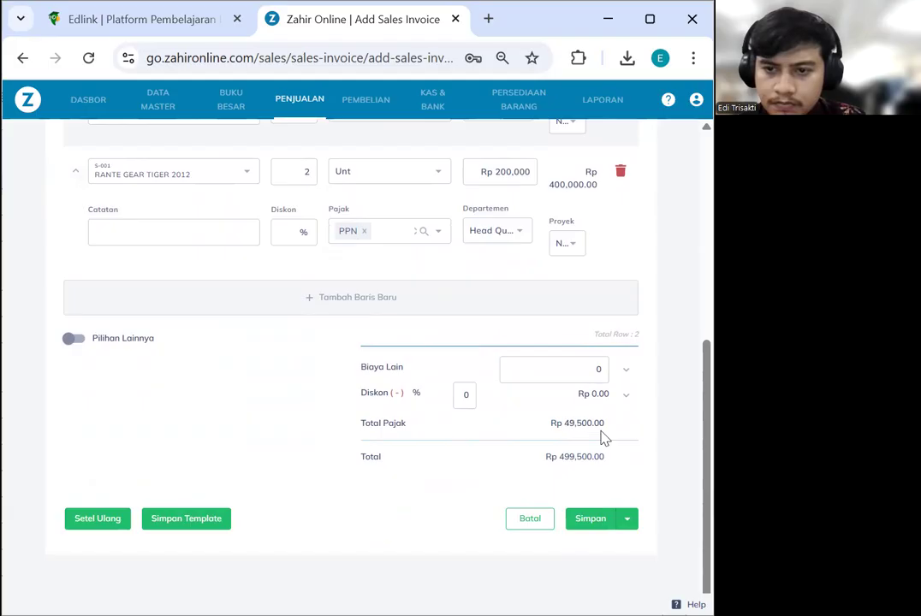
scroll(613, 439, up, 1)
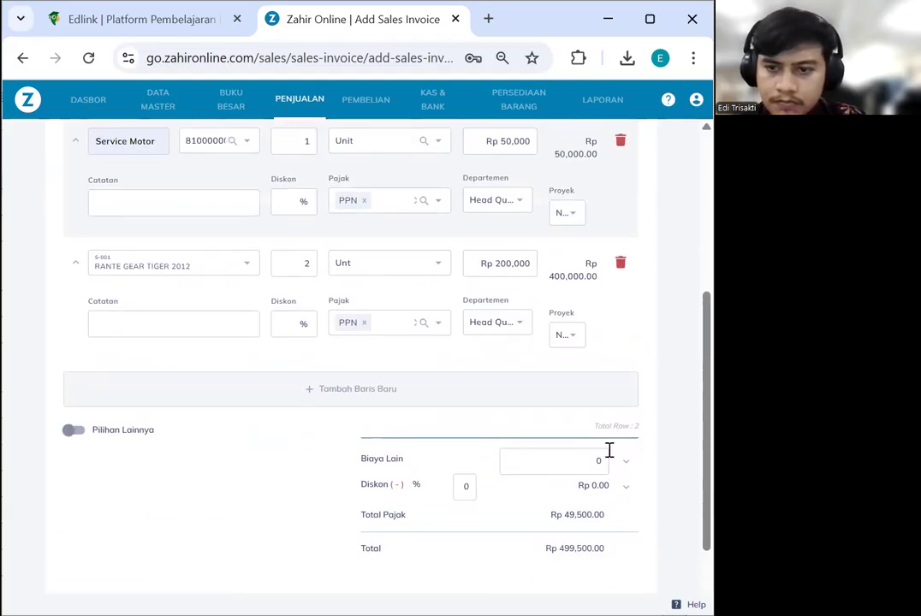
scroll(609, 449, down, 1)
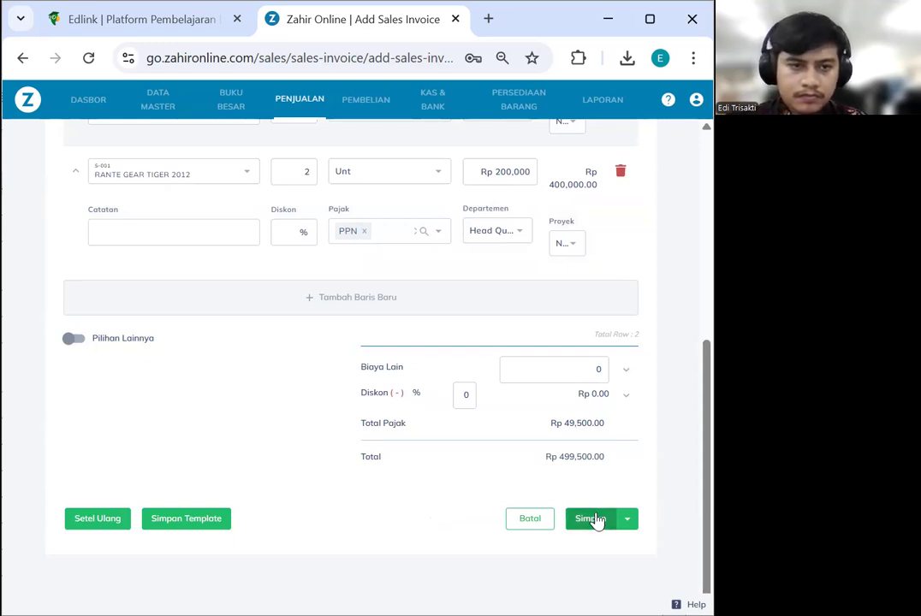
Save invoice 00000004 and return to the list showing it Paid at IDR 499,500.00
scroll(283, 430, up, 4)
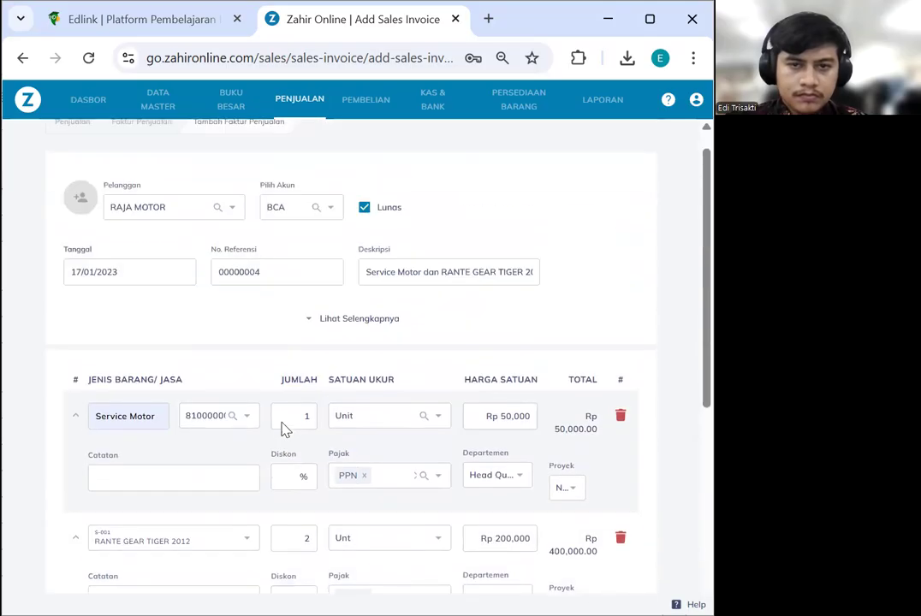
scroll(284, 422, down, 4)
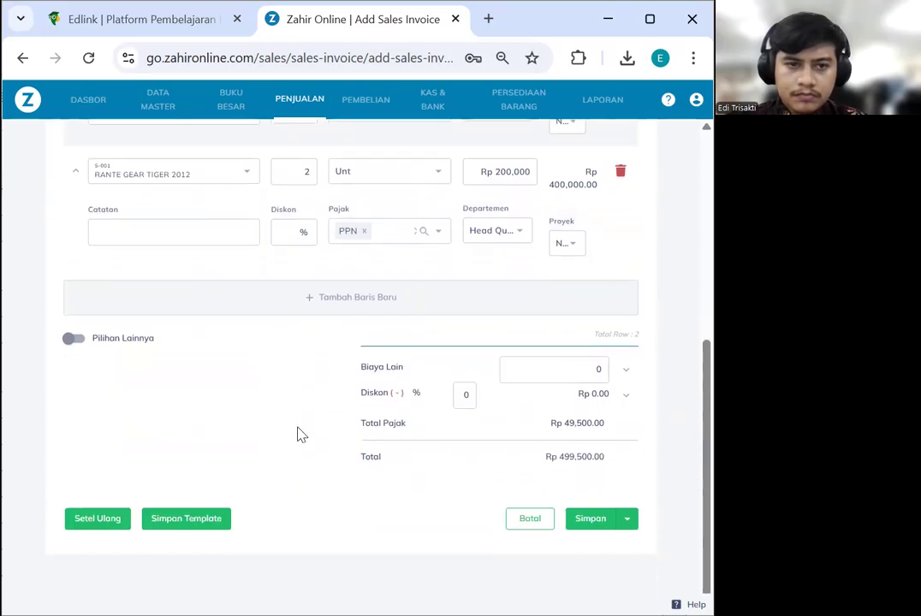
click(591, 519)
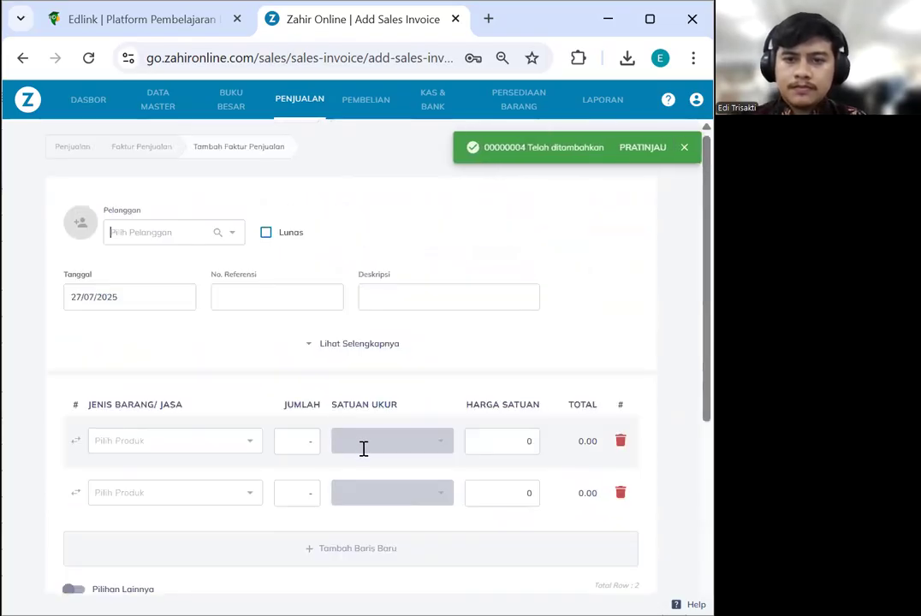
click(141, 154)
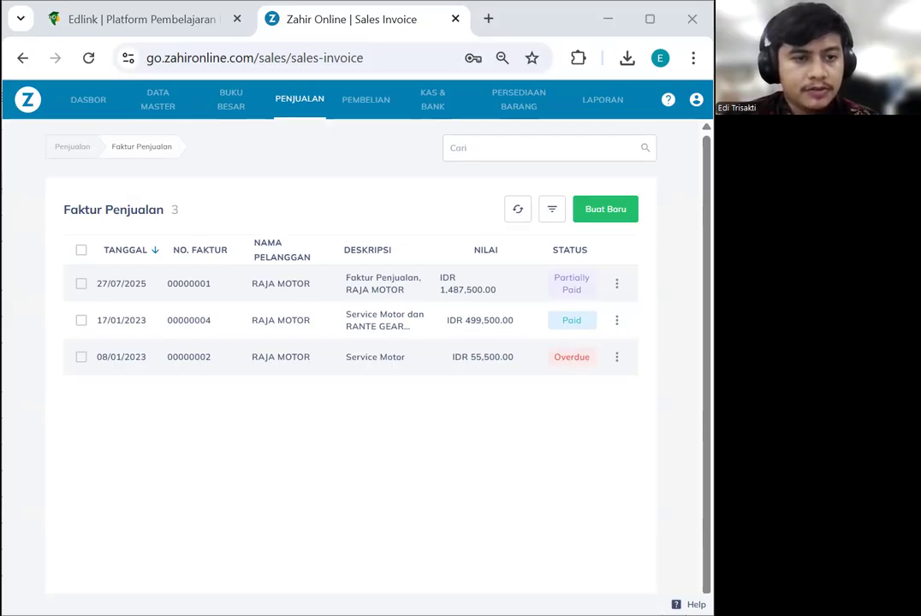
Start a new inventory stock adjustment for the Head Quarter warehouse
click(517, 106)
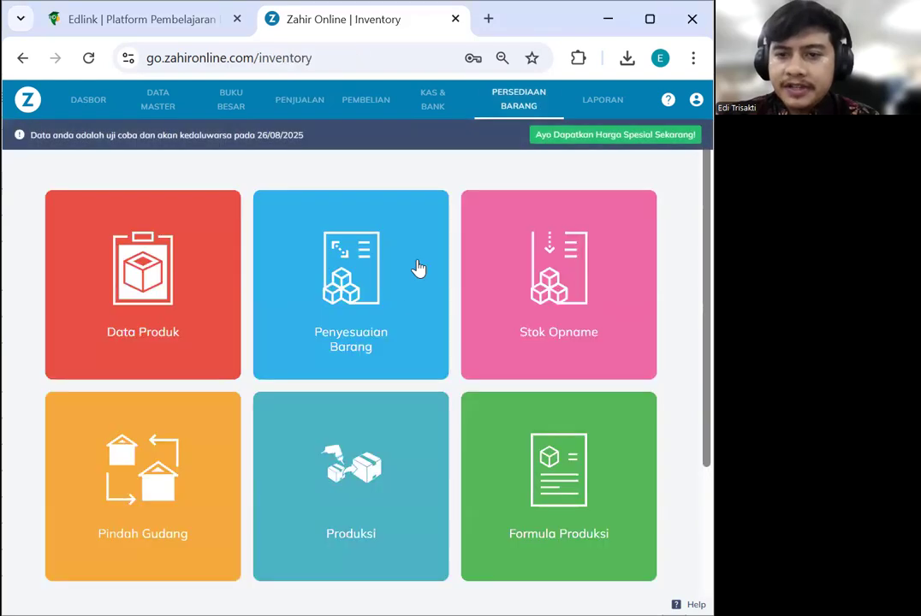
click(342, 288)
click(582, 214)
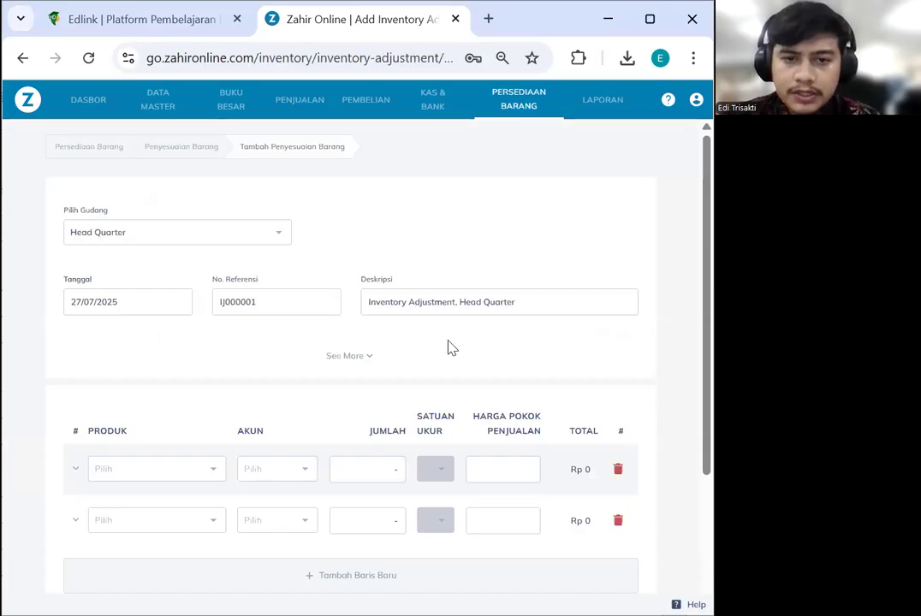
scroll(421, 353, down, 1)
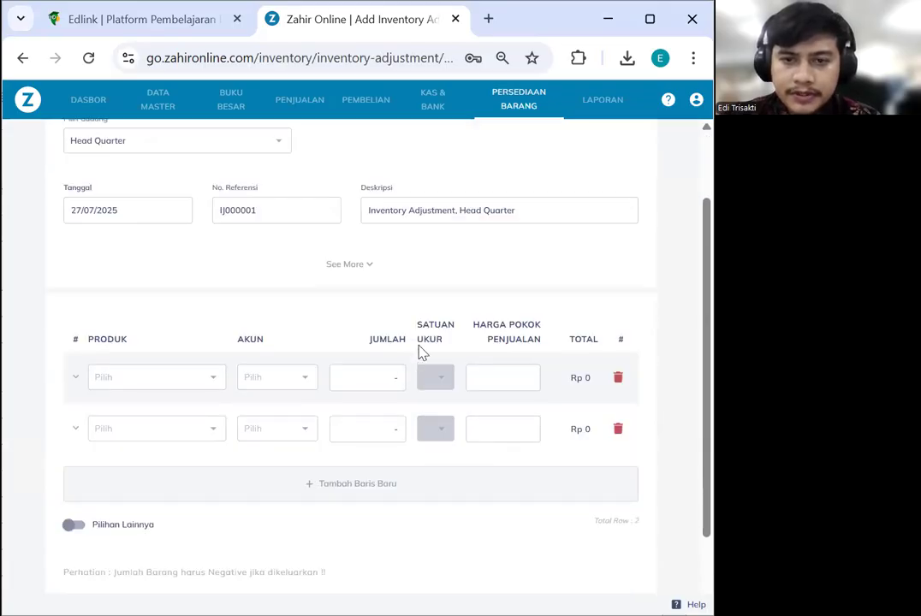
scroll(421, 353, up, 1)
click(199, 234)
click(395, 240)
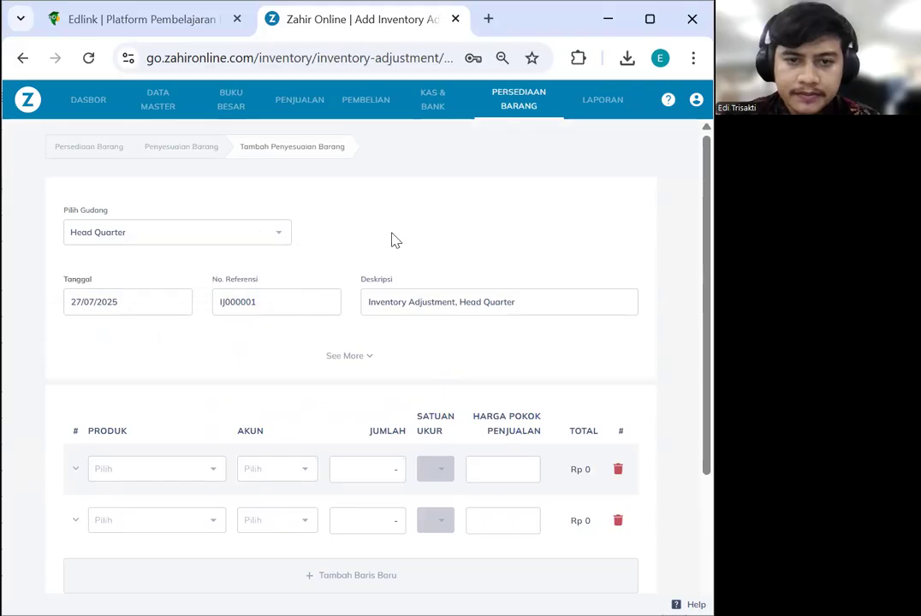
Date the adjustment 31 January 2023 and change its reference to GJ000001
click(137, 311)
click(288, 228)
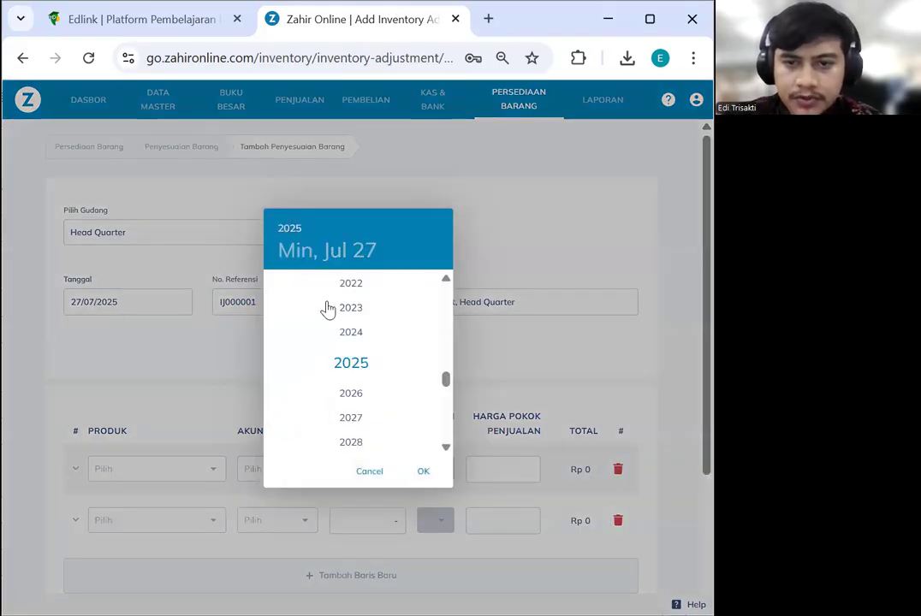
click(347, 307)
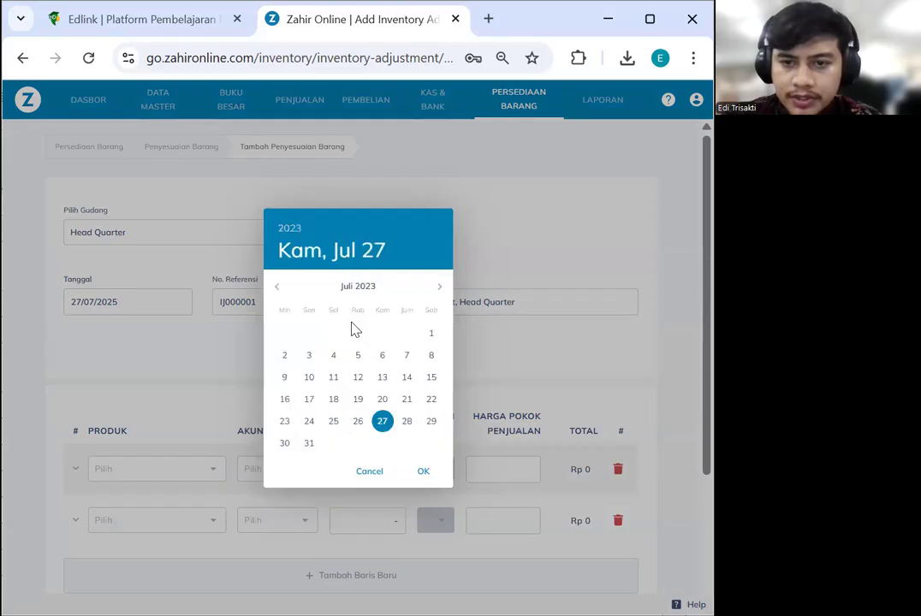
click(275, 285)
click(274, 285)
click(275, 285)
click(275, 285)
click(274, 285)
click(275, 285)
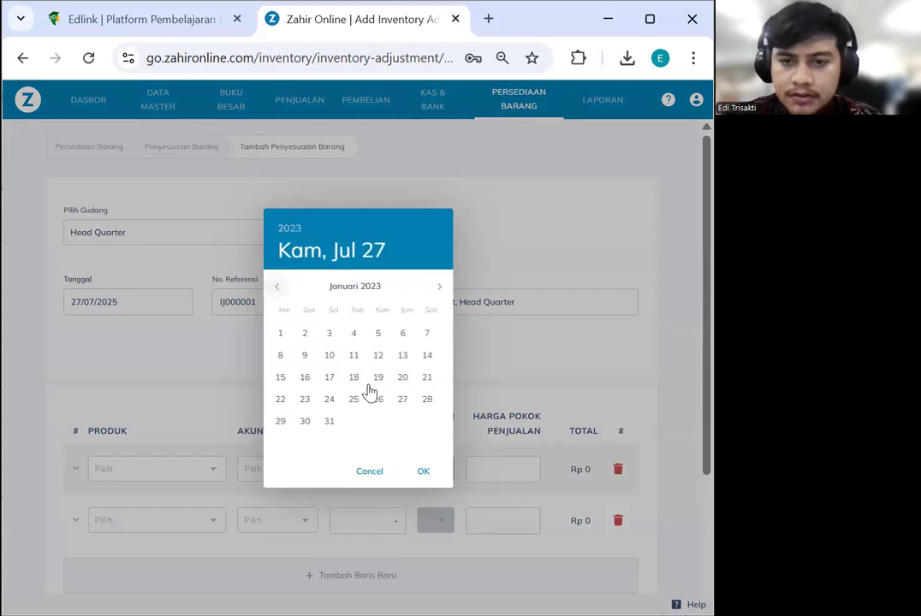
click(330, 423)
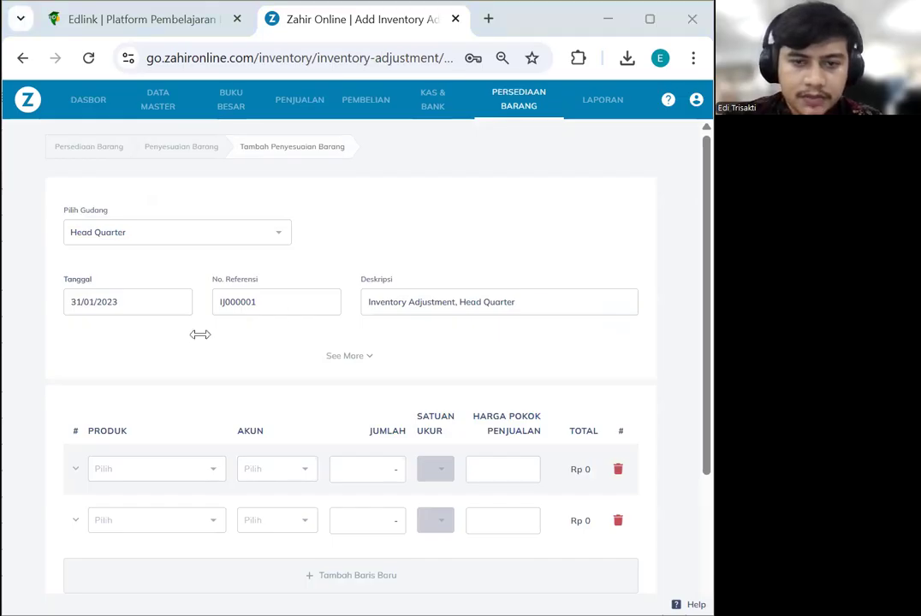
click(284, 308)
Append '(Kanvas Rem Depan Tiger 2012 (S-004) 1 unit' to the adjustment description
click(534, 302)
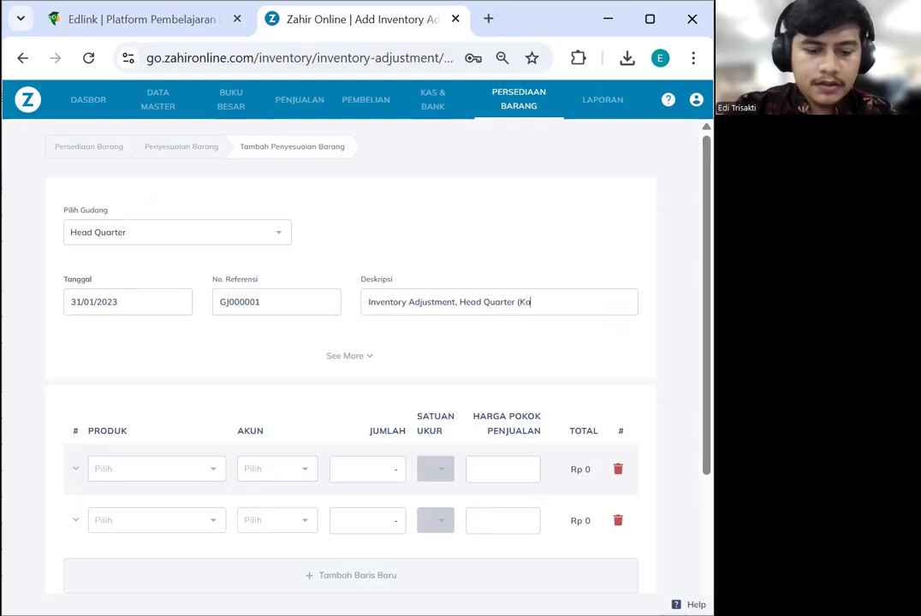
text((Kanvas Rem)
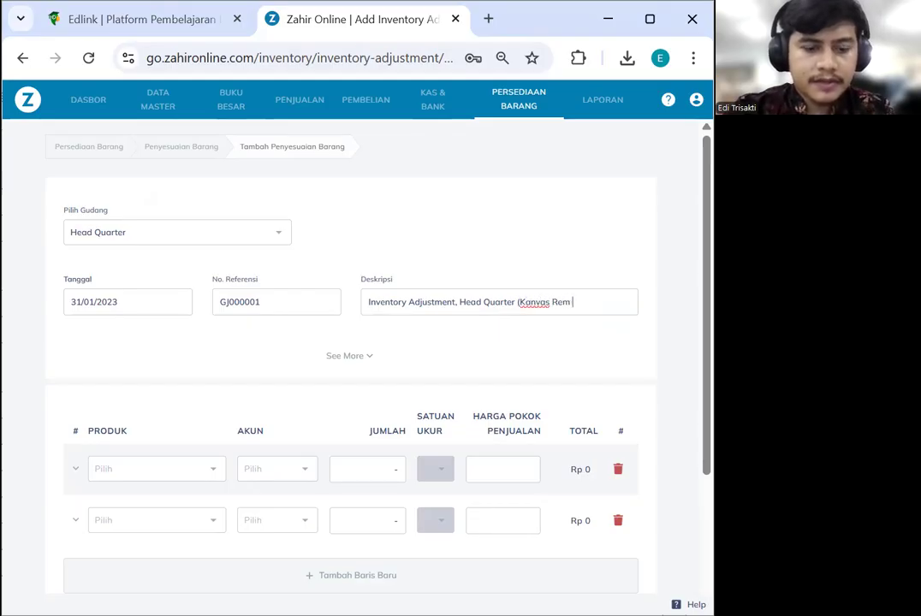
text( Depan Tiger 202)
text(2)
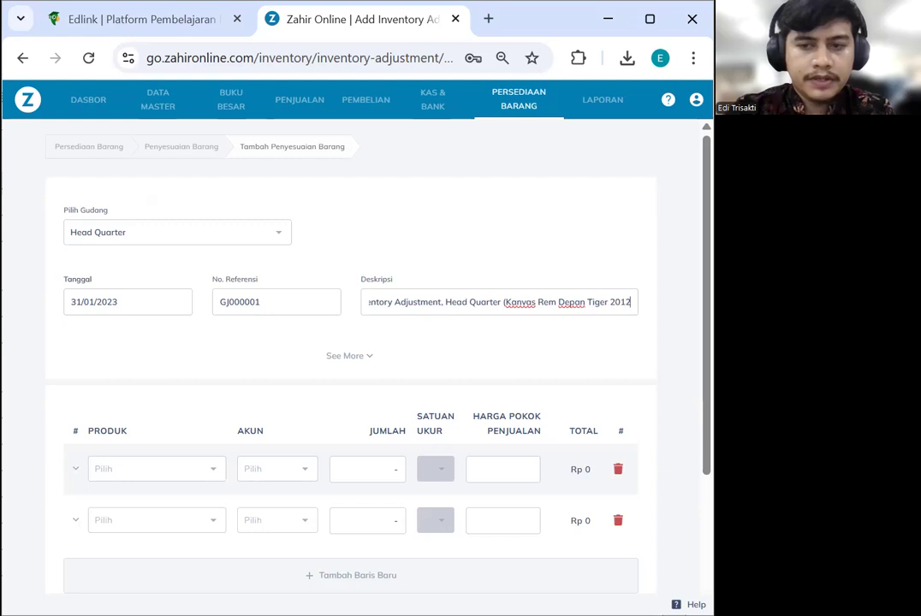
text( ()
text(S)
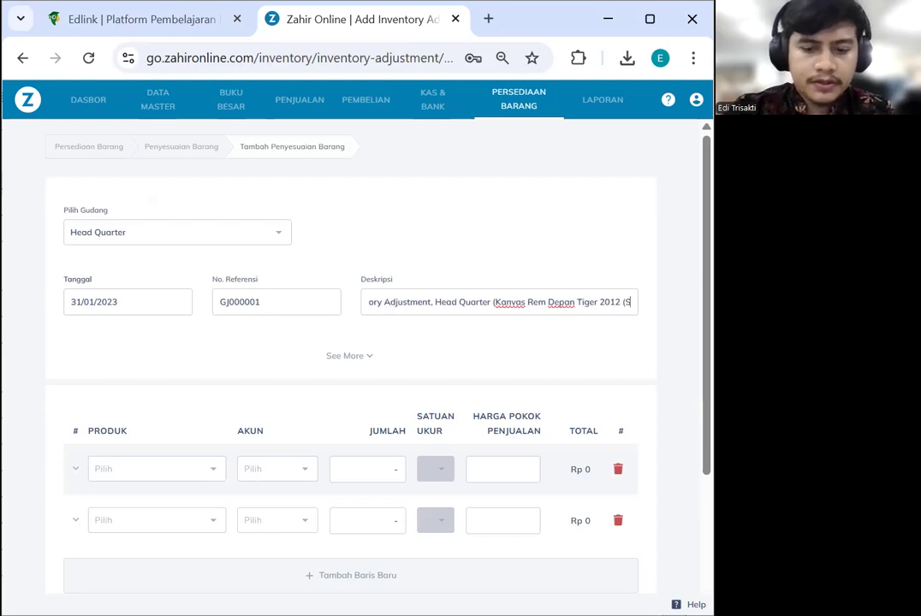
text(-C04)
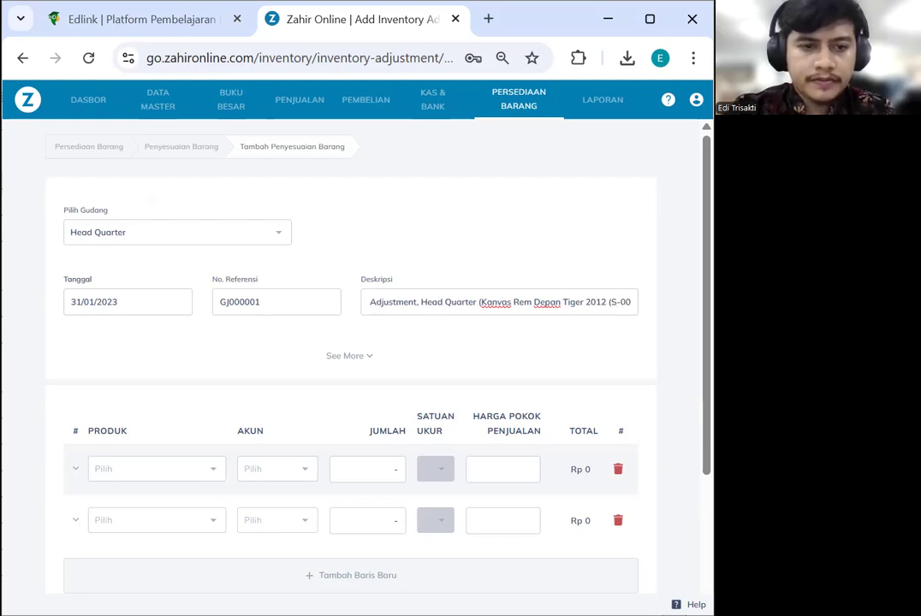
text())
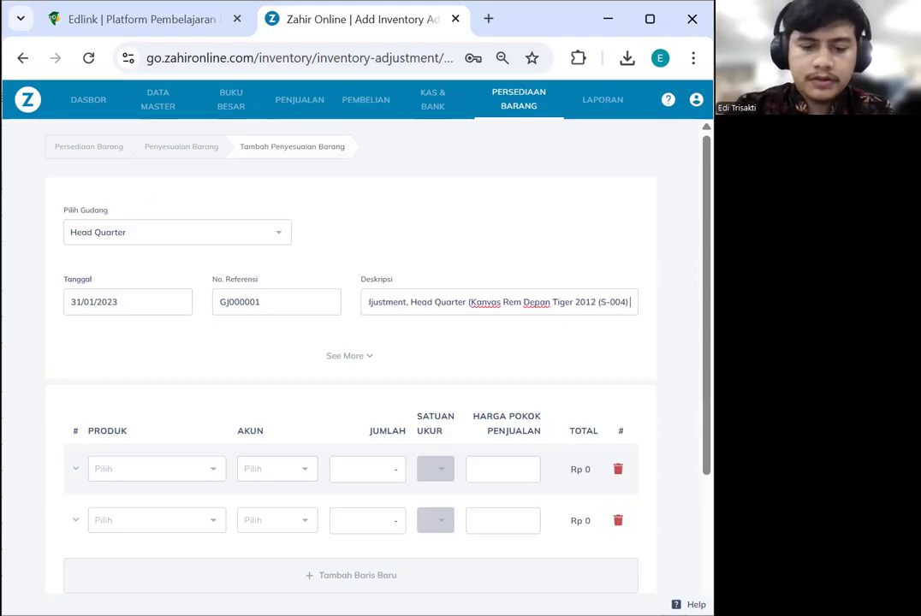
text( Rusat 1 uni)
key(BackSpace)
key(BackSpace)
key(BackSpace)
key(BackSpace)
key(BackSpace)
key(BackSpace)
key(BackSpace)
key(BackSpace)
key(BackSpace)
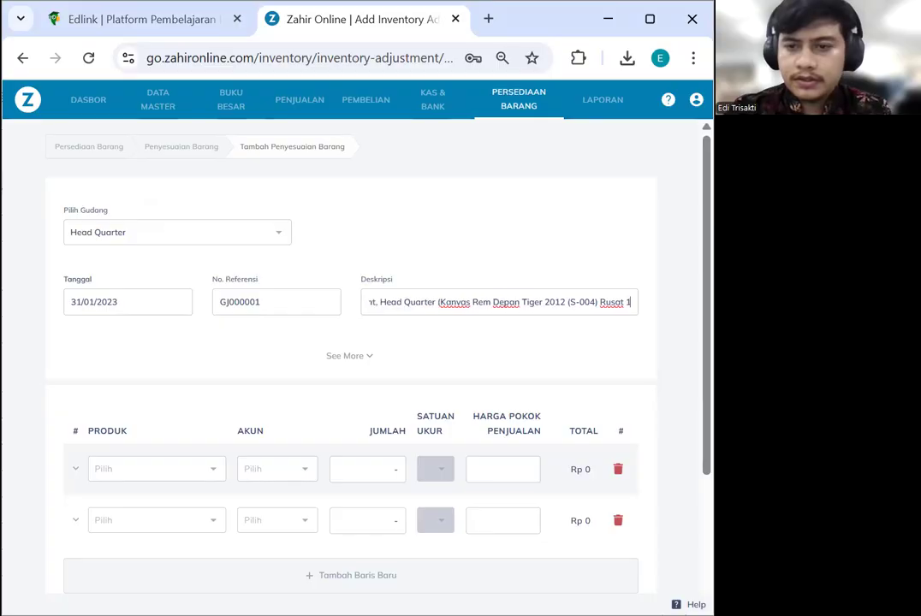
key(BackSpace)
key(BackSpace)
text(1 unit)
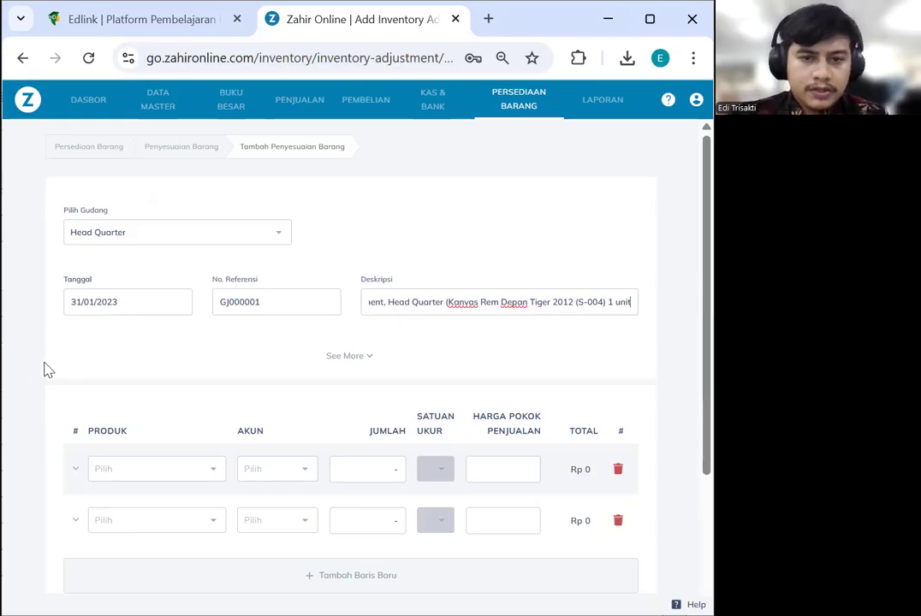
scroll(171, 371, down, 1)
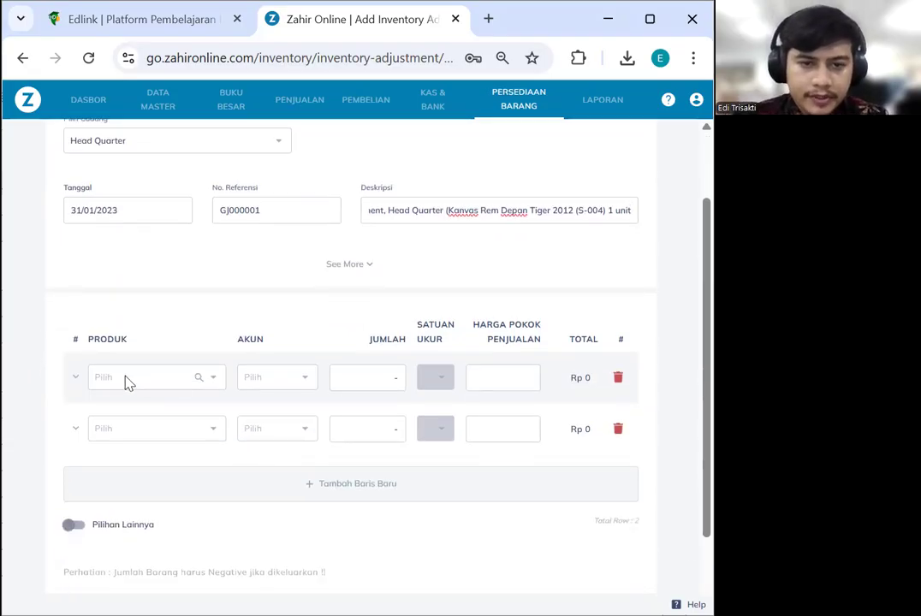
Put product S-004 KANVAS REM DEPAN TIGER 2012 on line 1 and open the account lookup
click(129, 382)
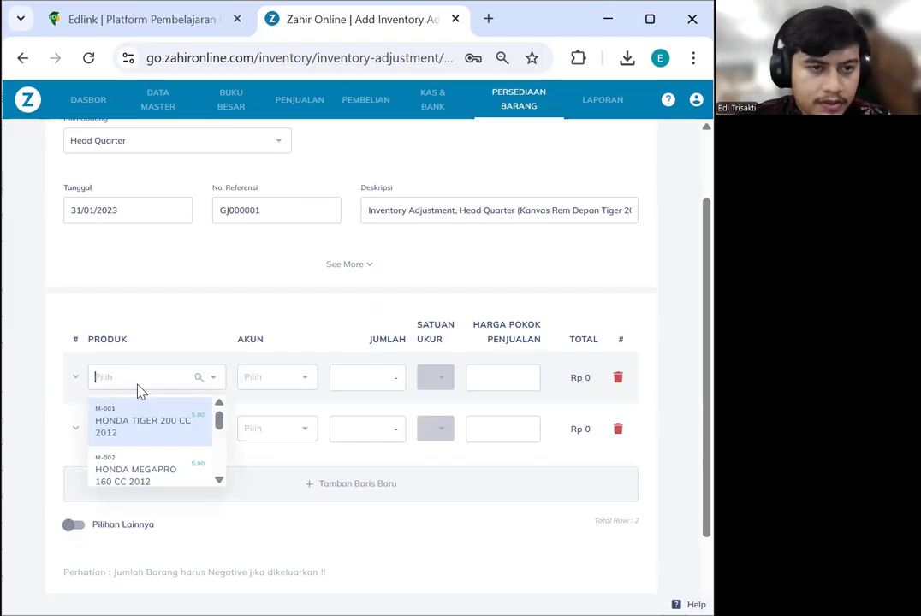
text(kanva)
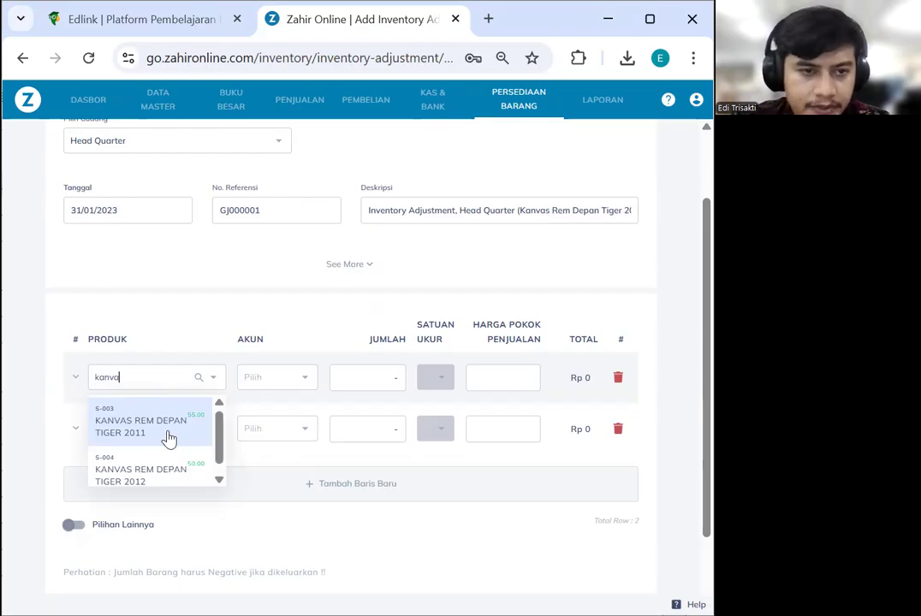
click(158, 471)
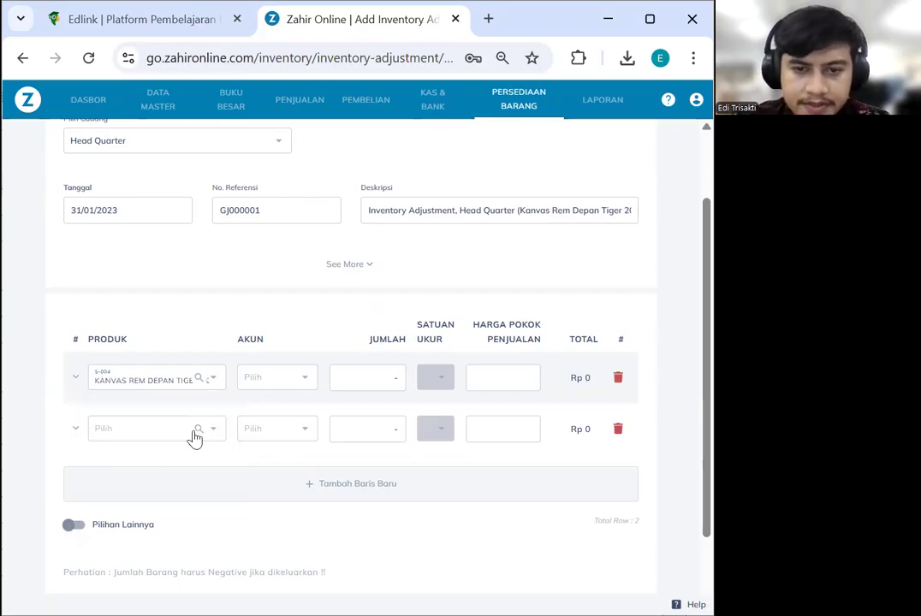
click(294, 383)
click(294, 381)
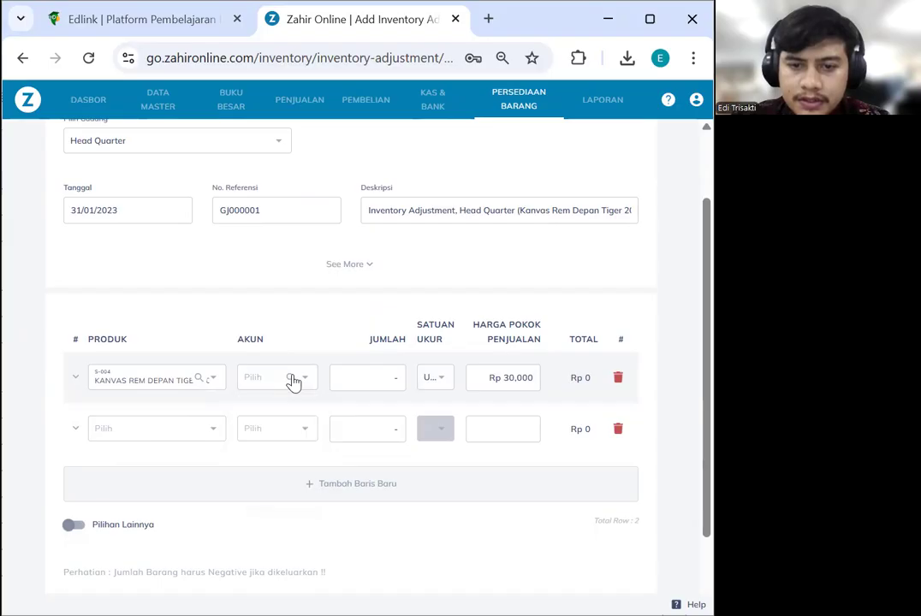
click(292, 380)
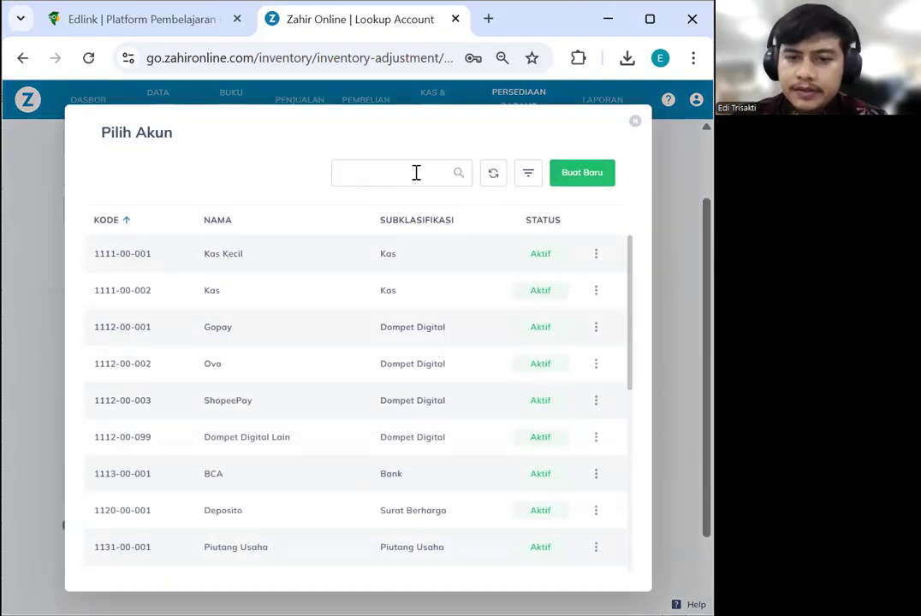
Start a new account under the Beban Administrasi Dan Umum subclassification
click(576, 174)
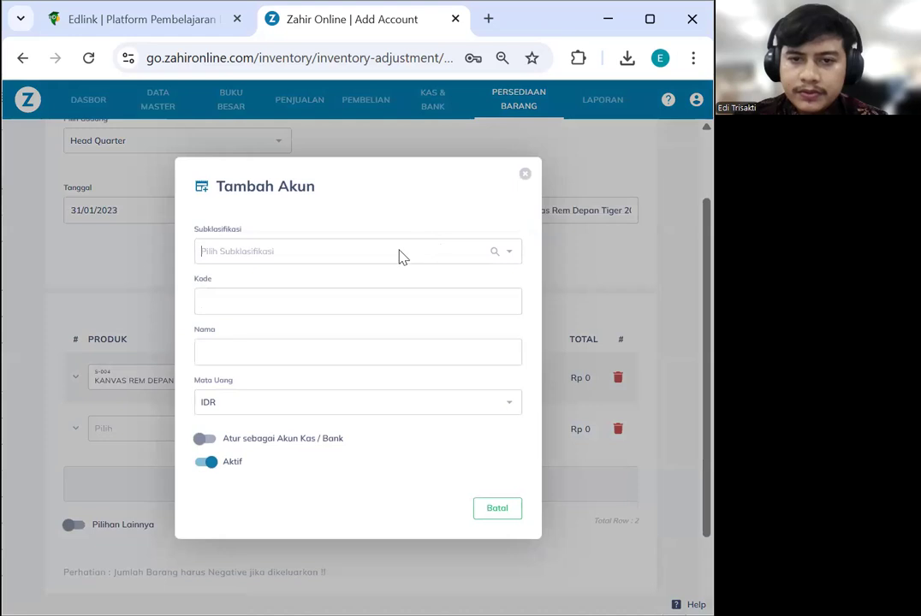
click(343, 259)
text(beban)
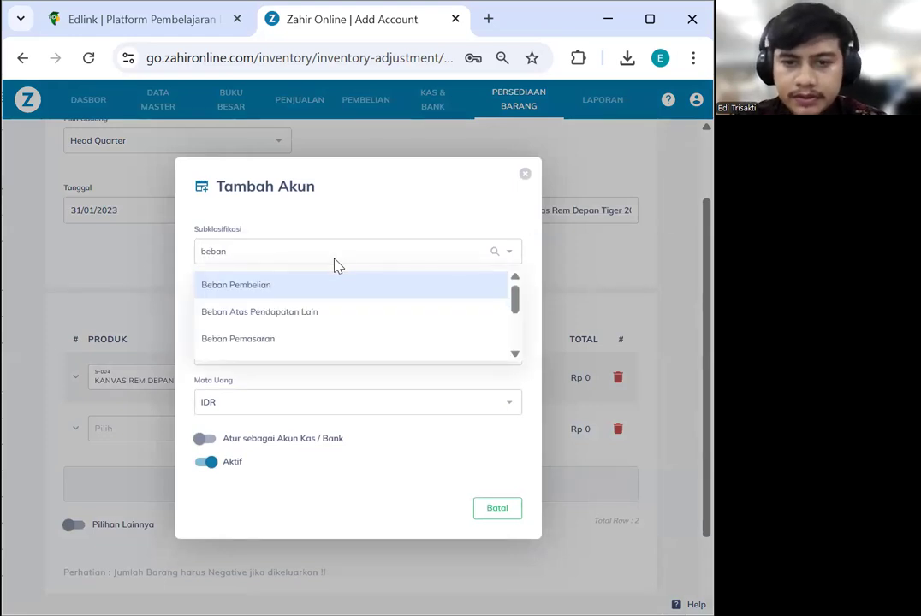
scroll(337, 307, down, 1)
scroll(336, 313, down, 3)
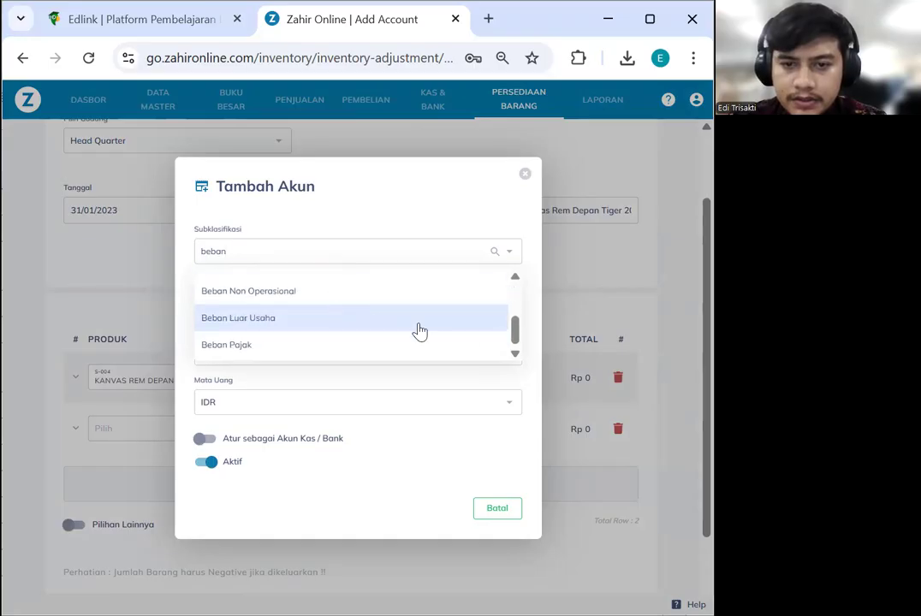
scroll(517, 335, up, 3)
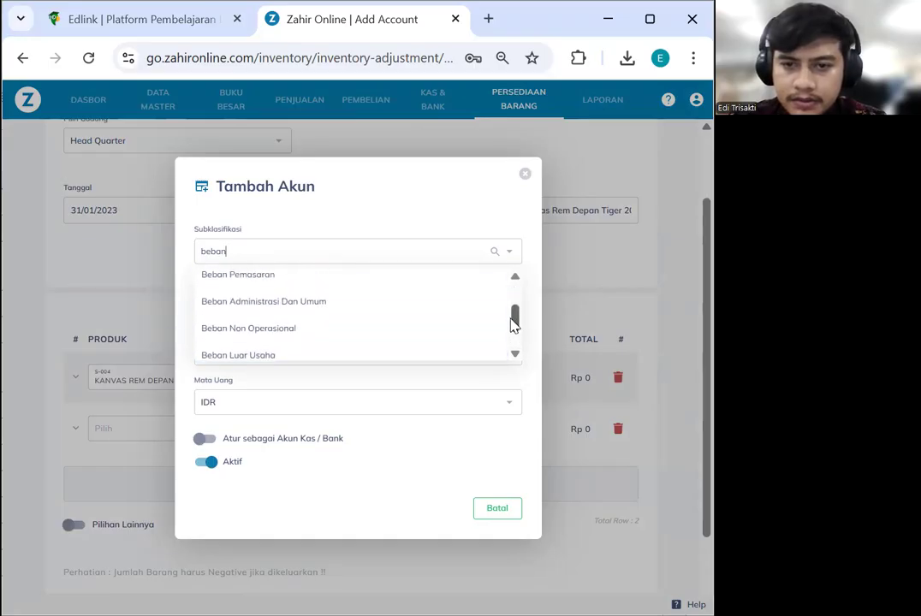
click(368, 338)
Name the account Penyesuaian Persediaan, save it as 620000101, and close the account dialogs
click(240, 349)
click(298, 354)
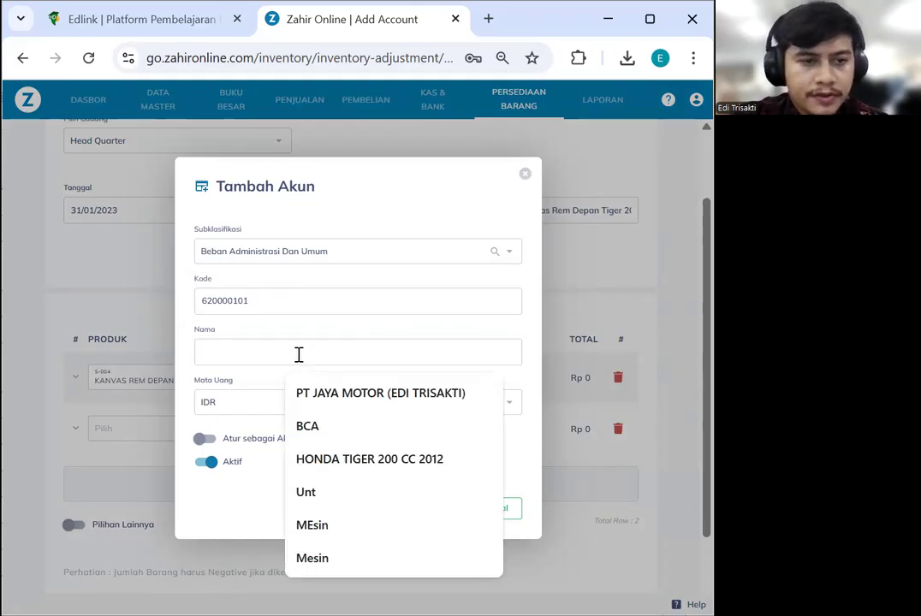
text(Penyesuaian Persediaan)
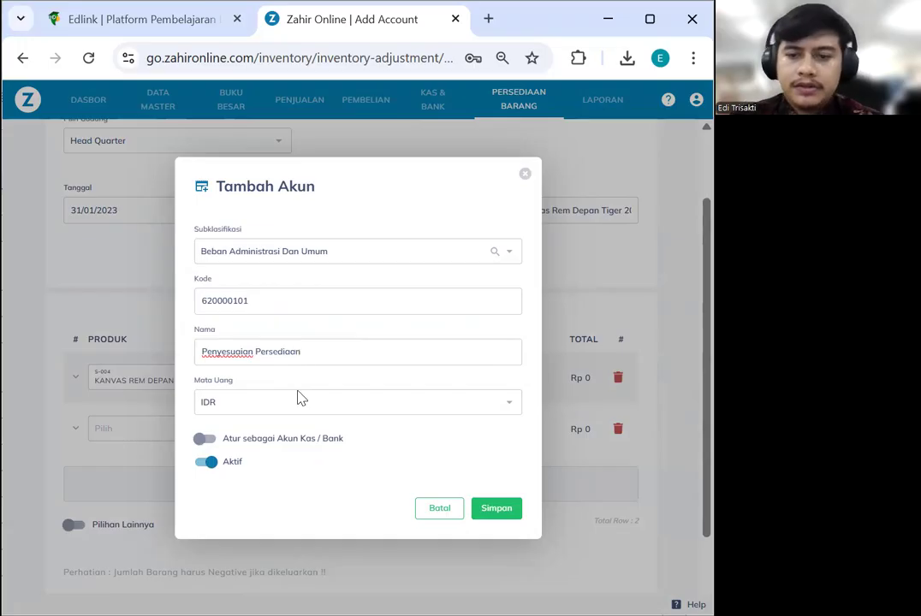
click(496, 509)
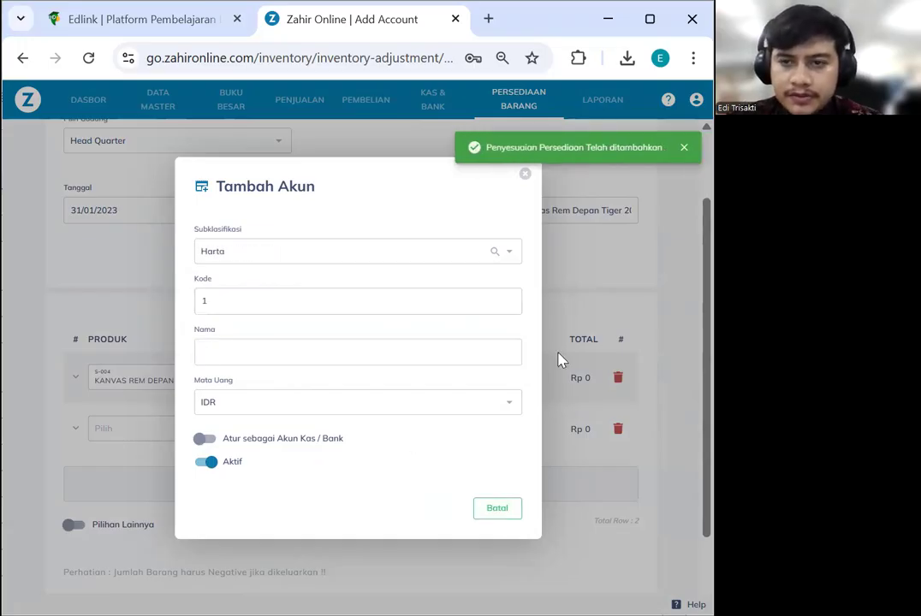
click(525, 174)
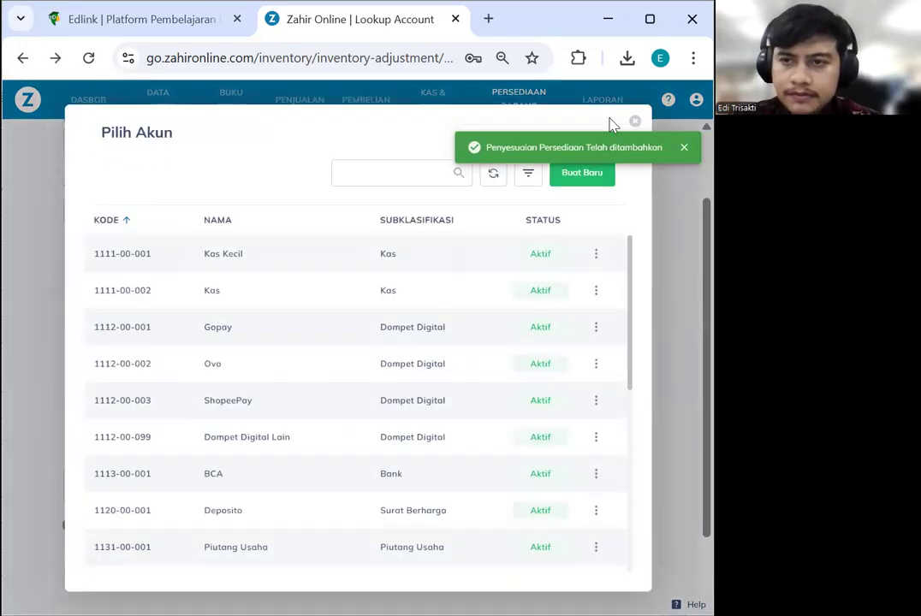
click(684, 147)
Assign Penyesuaian Persediaan as the first line's account and enter quantity 1
click(634, 122)
click(305, 381)
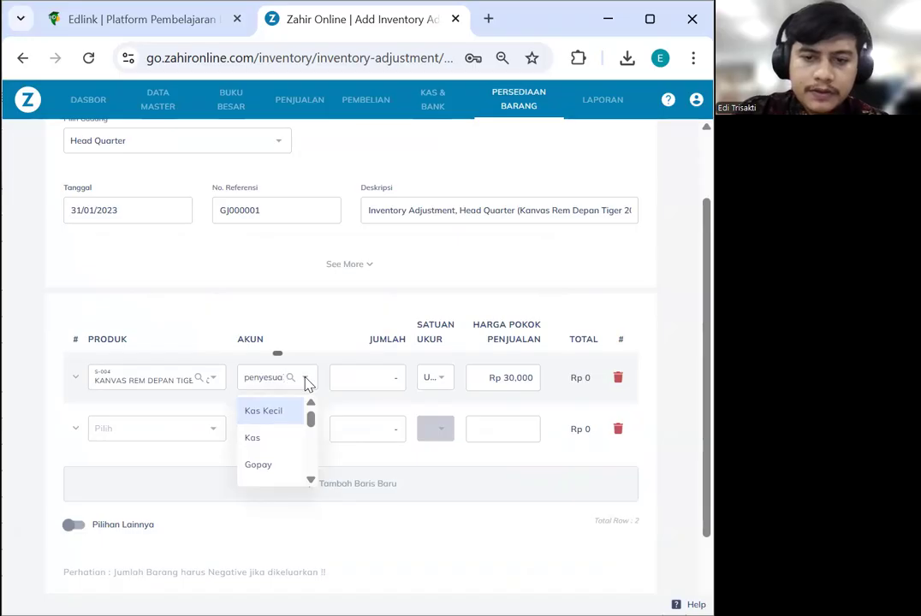
click(290, 418)
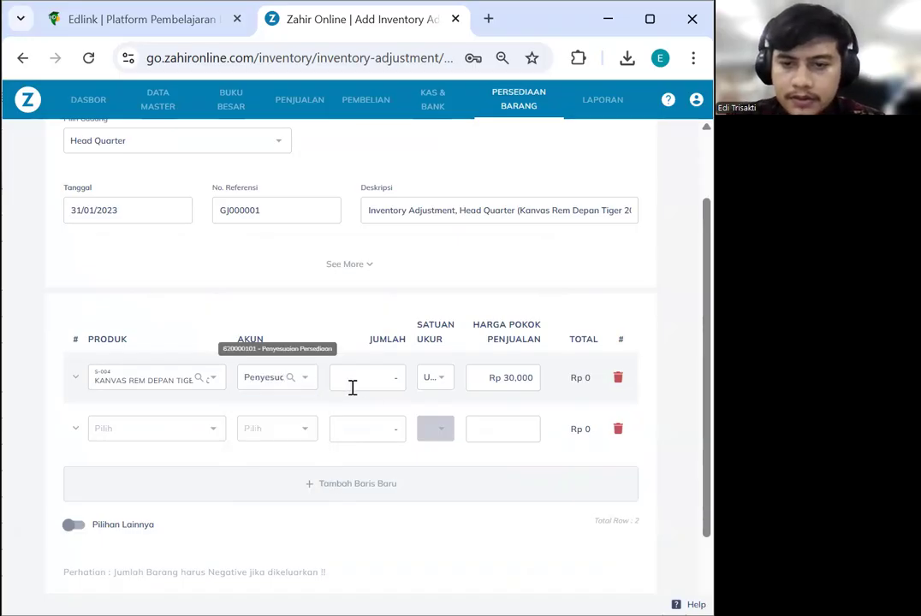
click(352, 387)
drag(352, 387, 407, 380)
text(1)
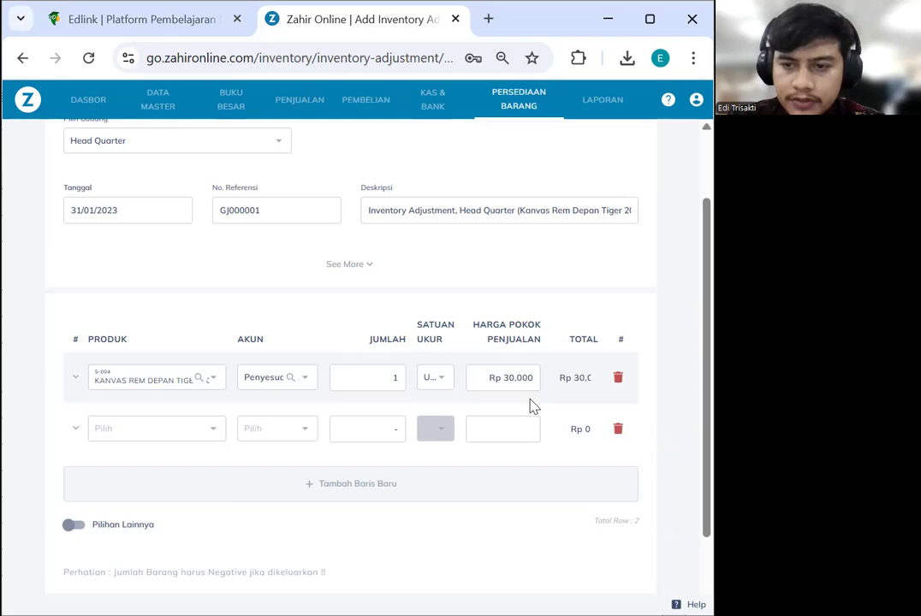
Expand the S-004 product line to show its details and full row total
scroll(526, 402, down, 2)
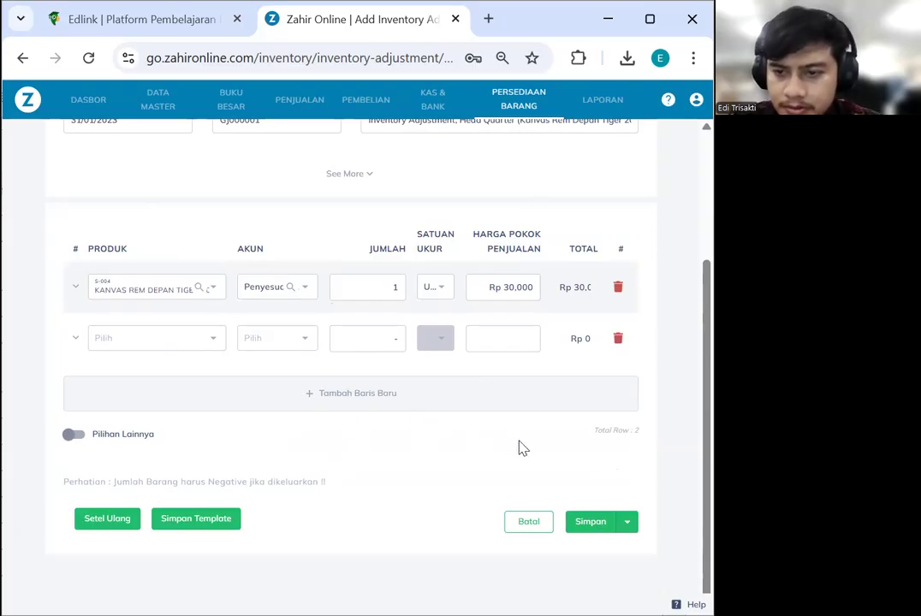
click(75, 286)
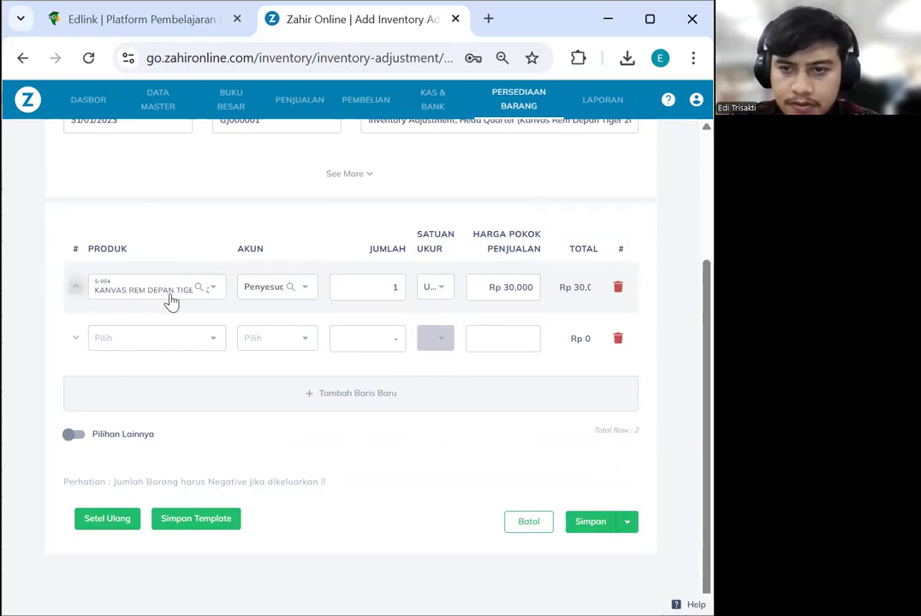
scroll(411, 421, down, 1)
scroll(378, 411, up, 3)
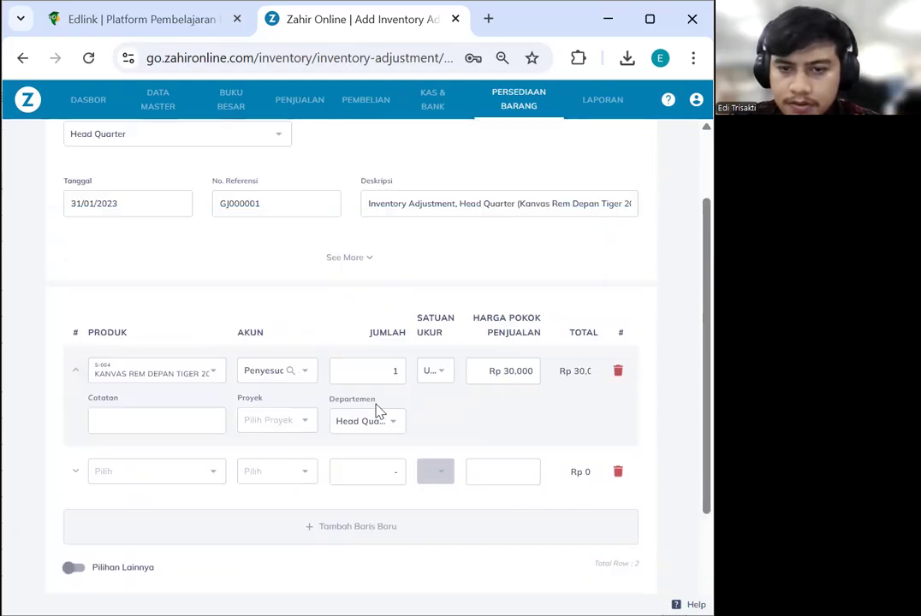
scroll(475, 396, down, 3)
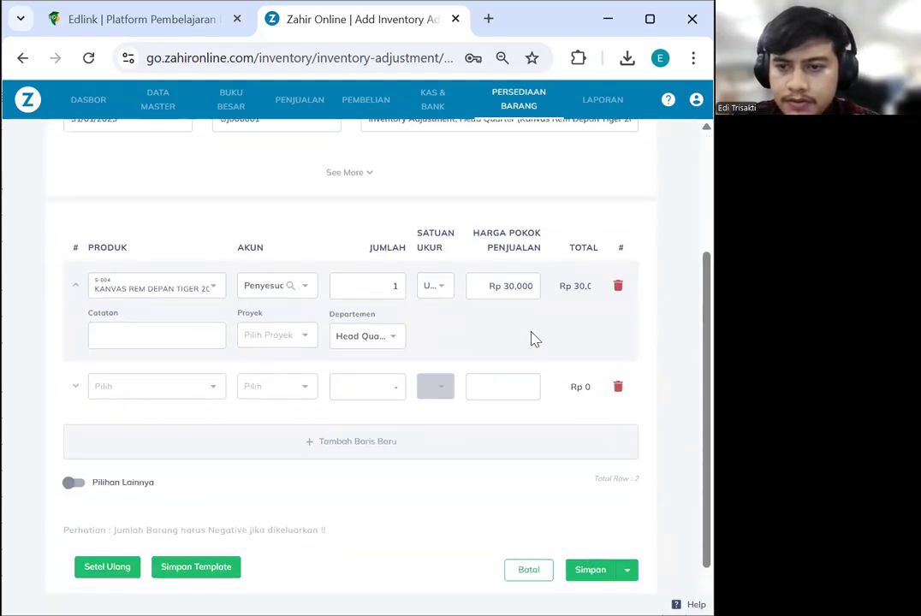
drag(564, 292, 471, 288)
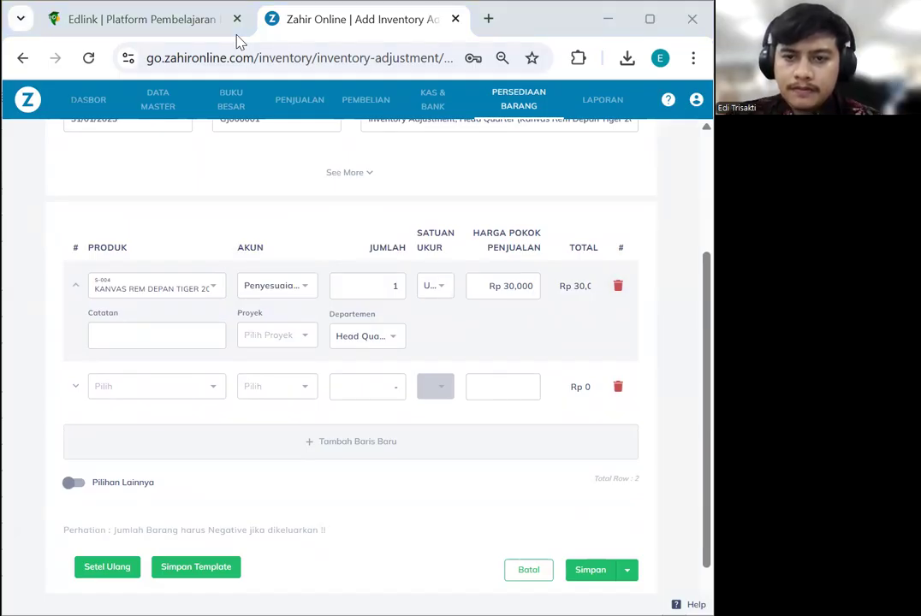
Change the S-004 quantity to -1 and save the Head Quarter inventory adjustment
click(387, 291)
text(-)
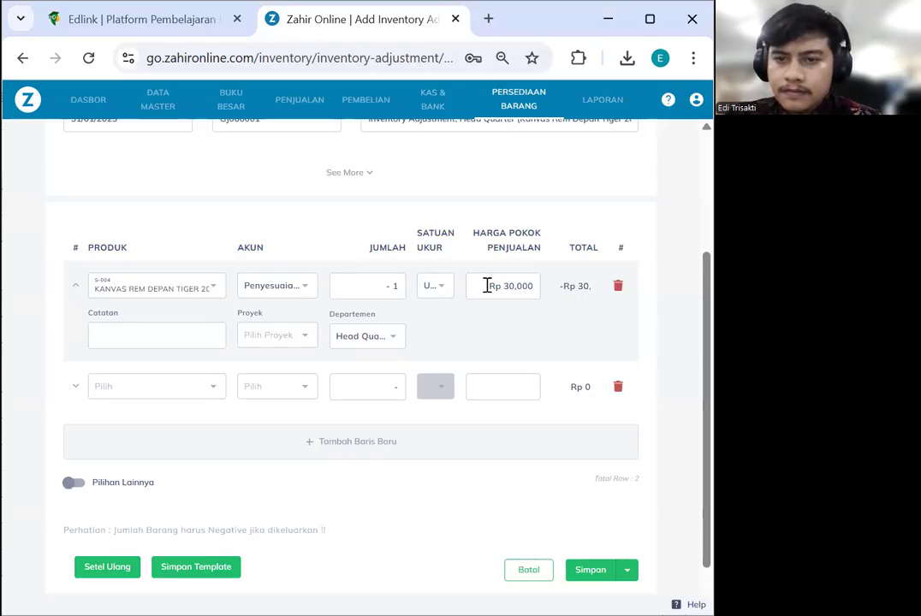
scroll(524, 360, down, 1)
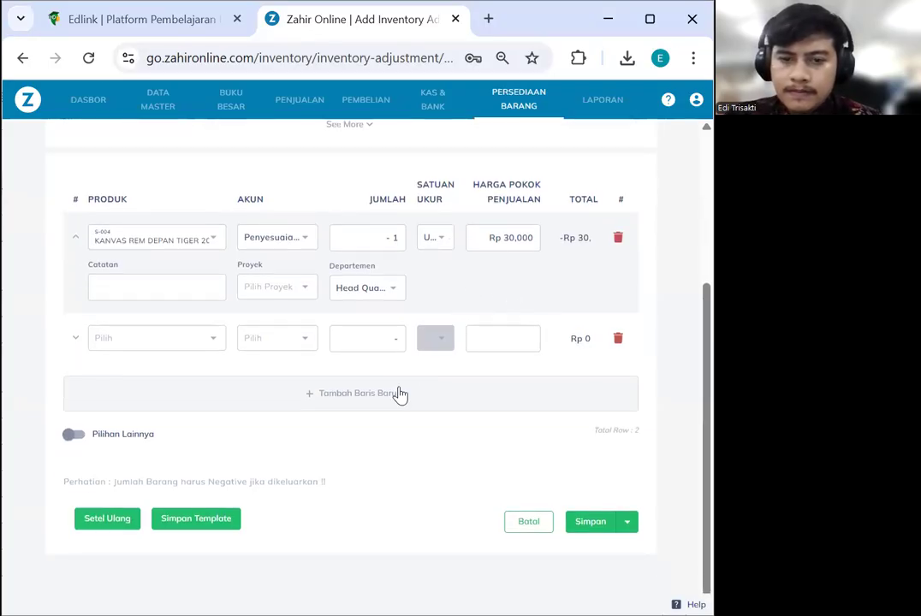
double_click(392, 238)
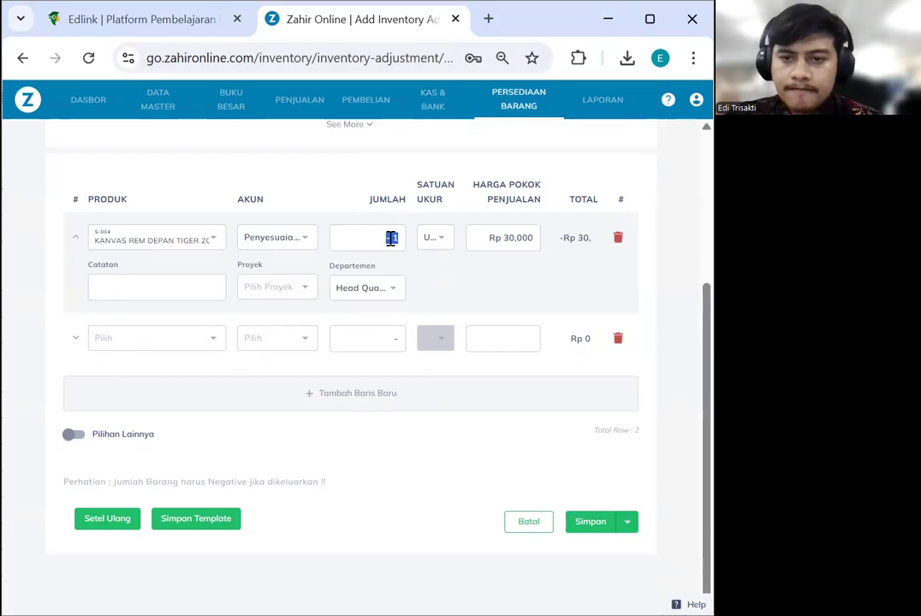
text(-1)
click(497, 293)
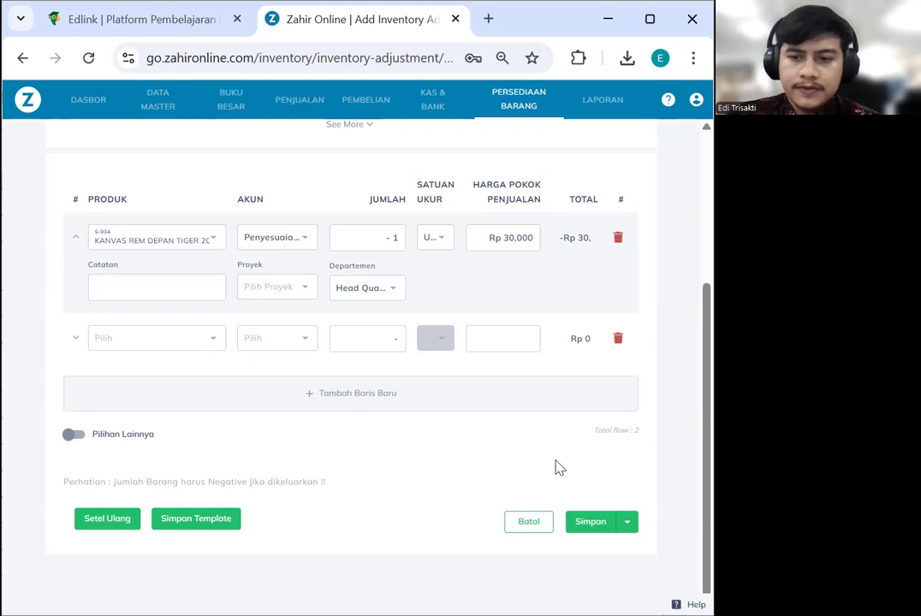
click(574, 520)
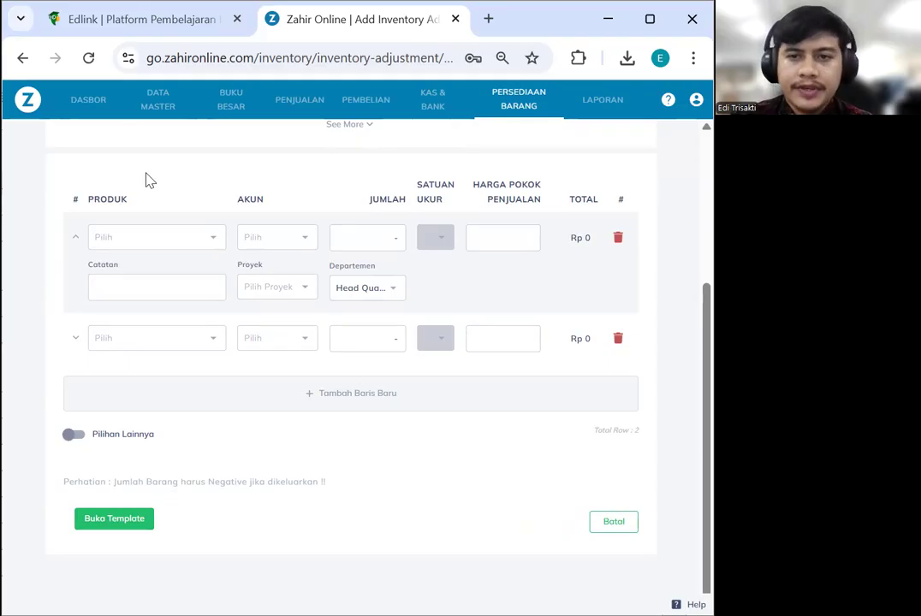
click(449, 106)
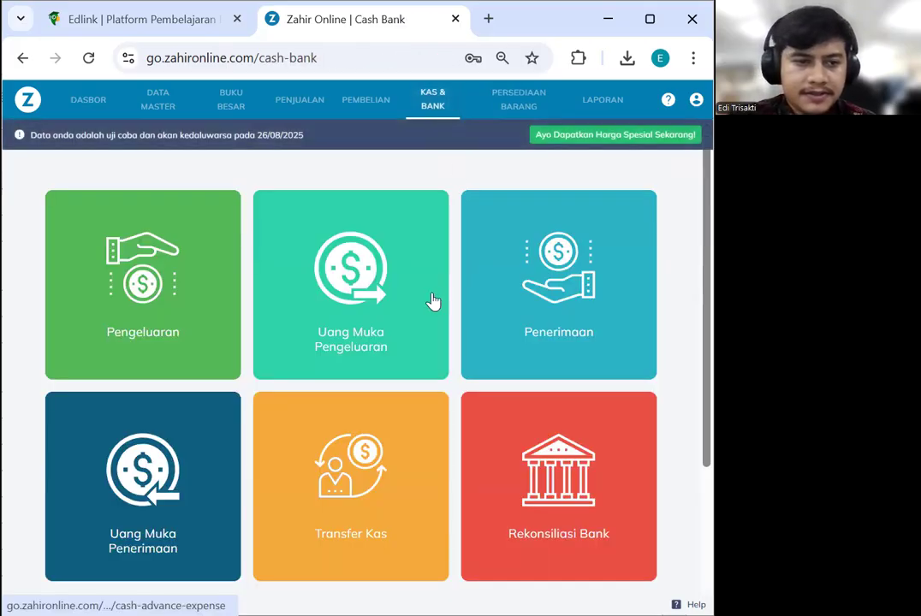
Go to Buku Besar and open the empty Jurnal Umum list
scroll(431, 302, down, 3)
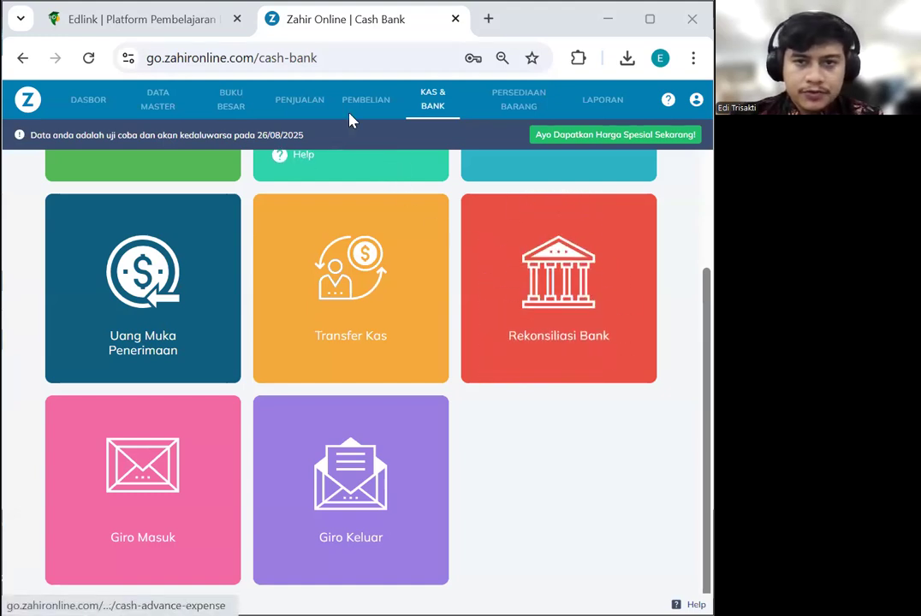
click(228, 110)
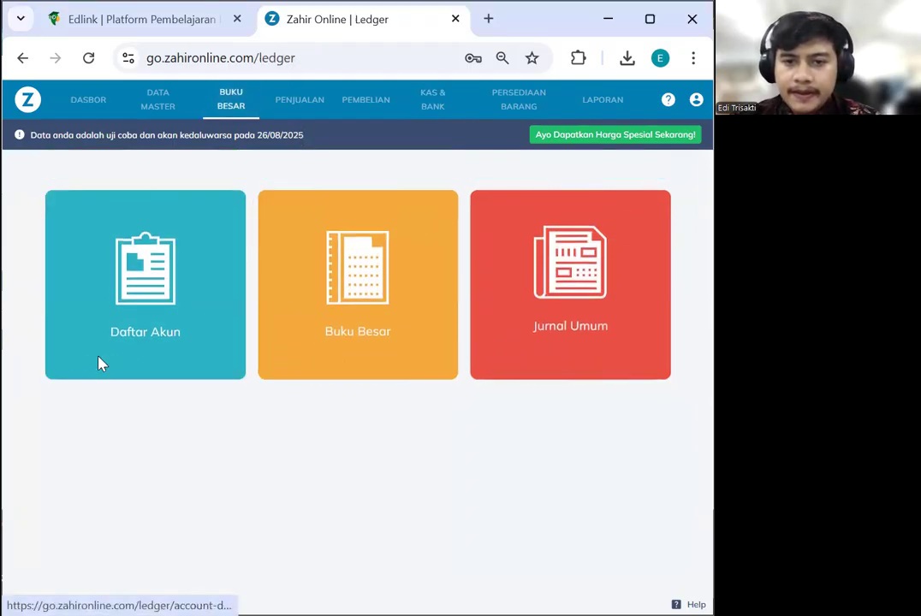
click(582, 291)
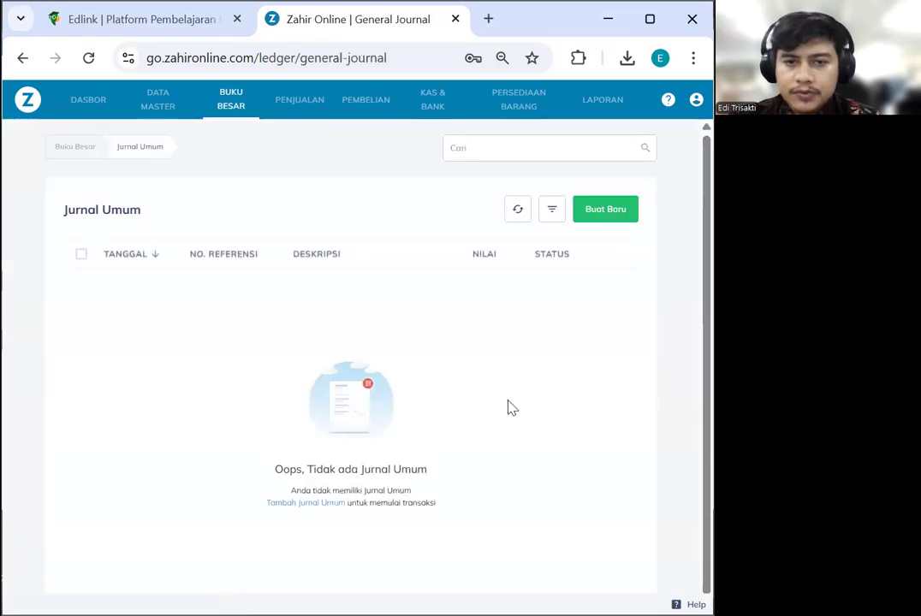
Create a new general journal entry (GJ000001) with date 31 January 2023
click(607, 210)
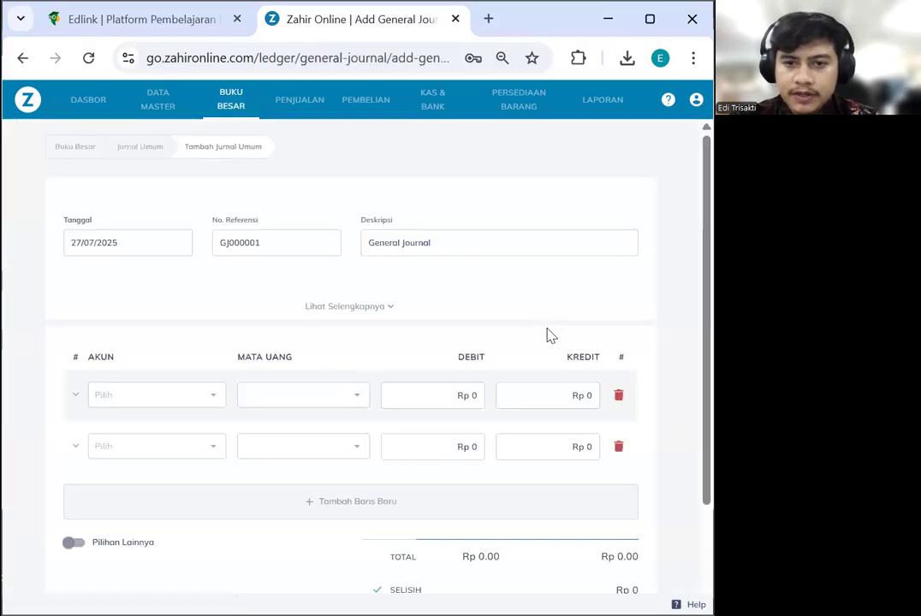
click(146, 248)
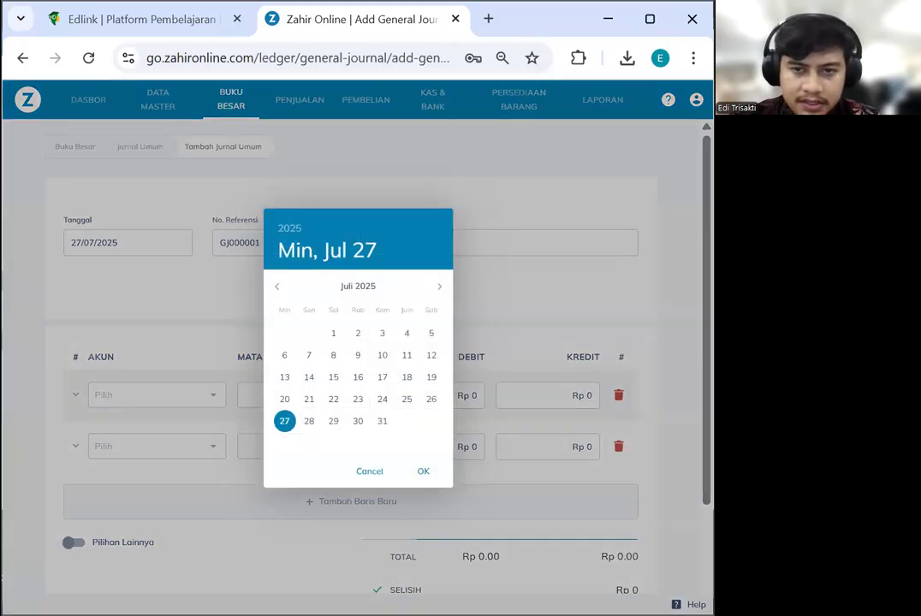
click(291, 228)
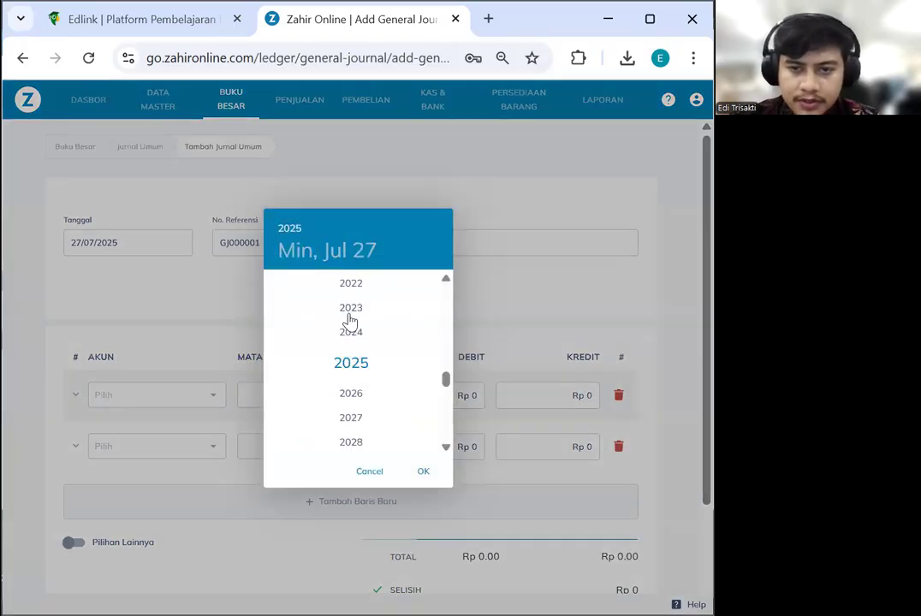
click(349, 310)
click(274, 289)
click(274, 290)
click(274, 289)
click(274, 289)
click(274, 289)
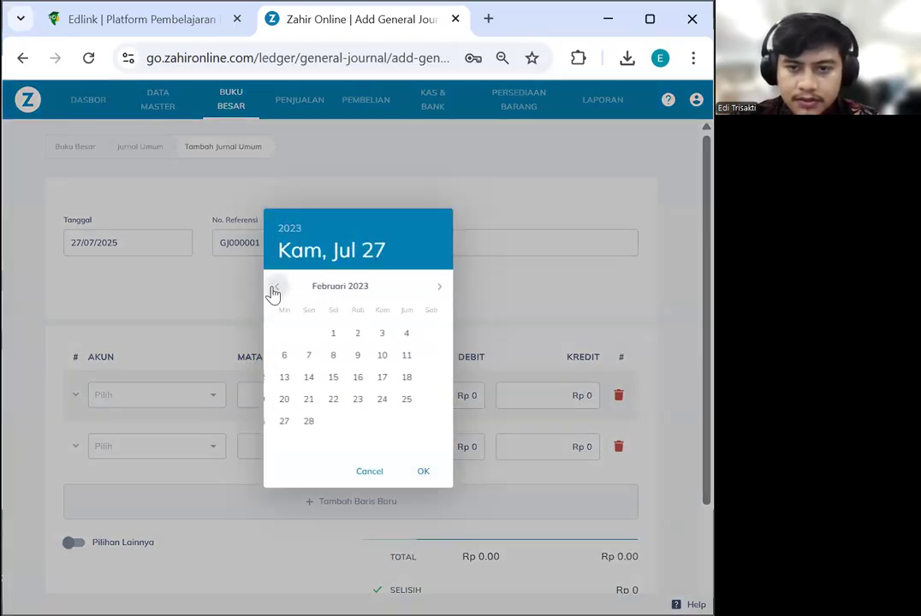
click(274, 290)
click(335, 423)
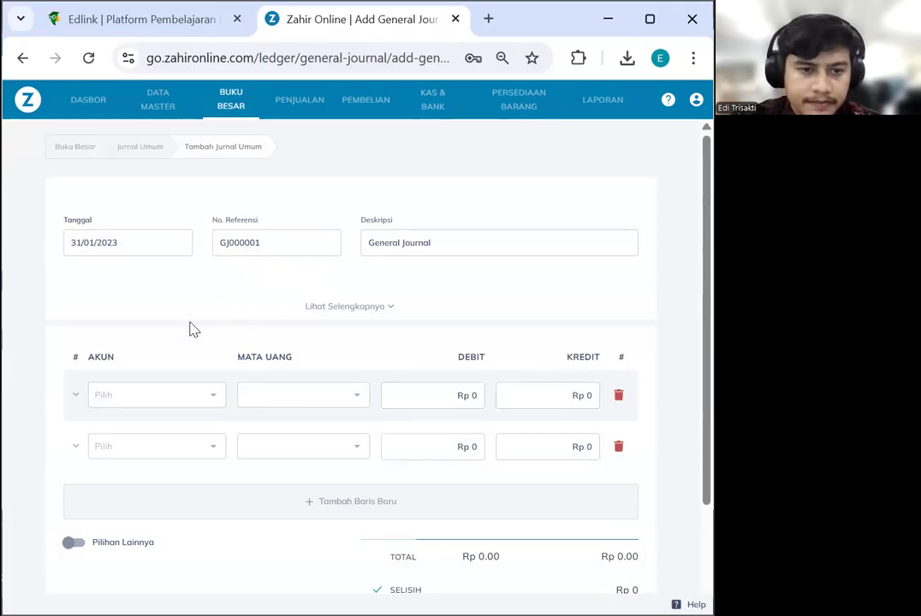
scroll(189, 329, down, 2)
scroll(220, 226, up, 1)
scroll(205, 255, down, 1)
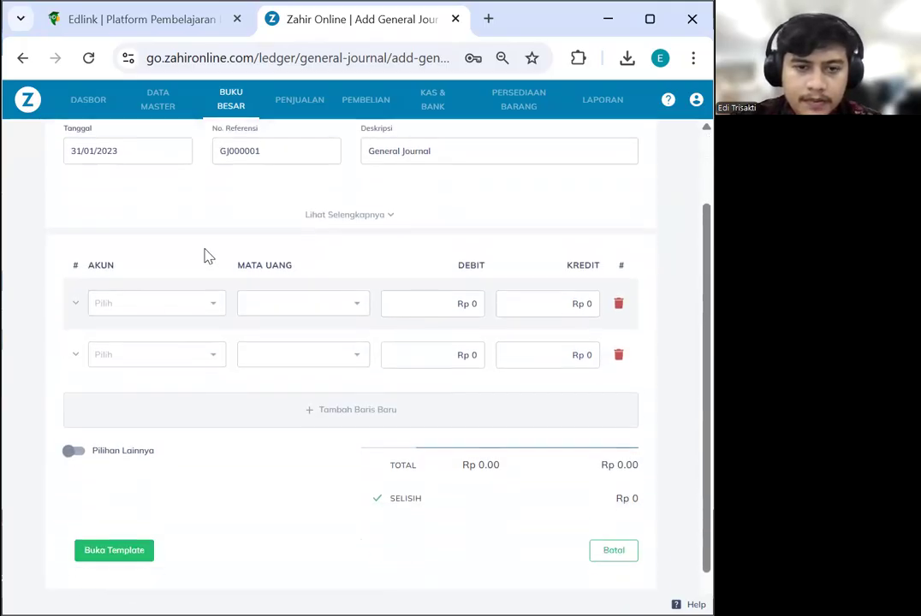
Debit Beban Sewa for Rp 2,000,000 on the first journal line
click(170, 308)
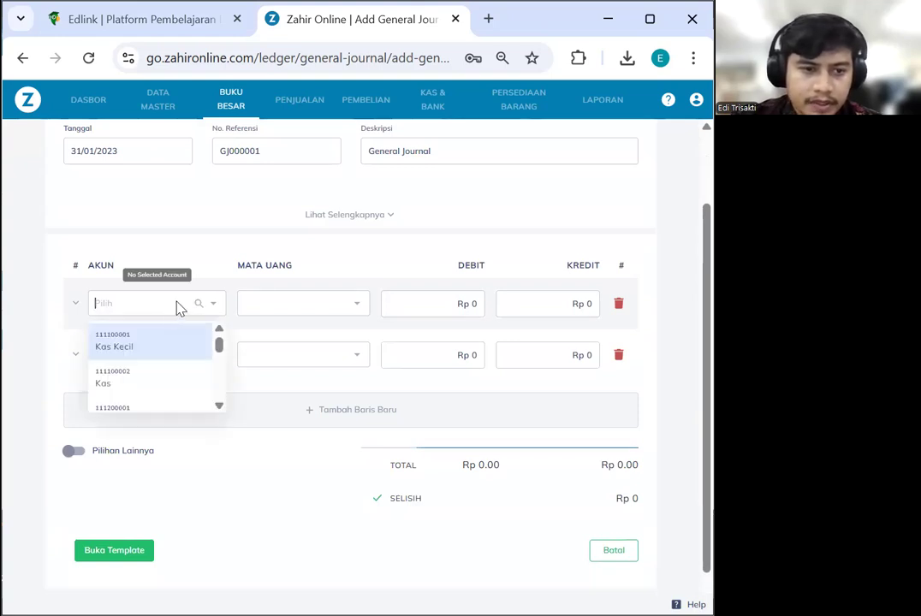
text(beban sewa)
click(172, 343)
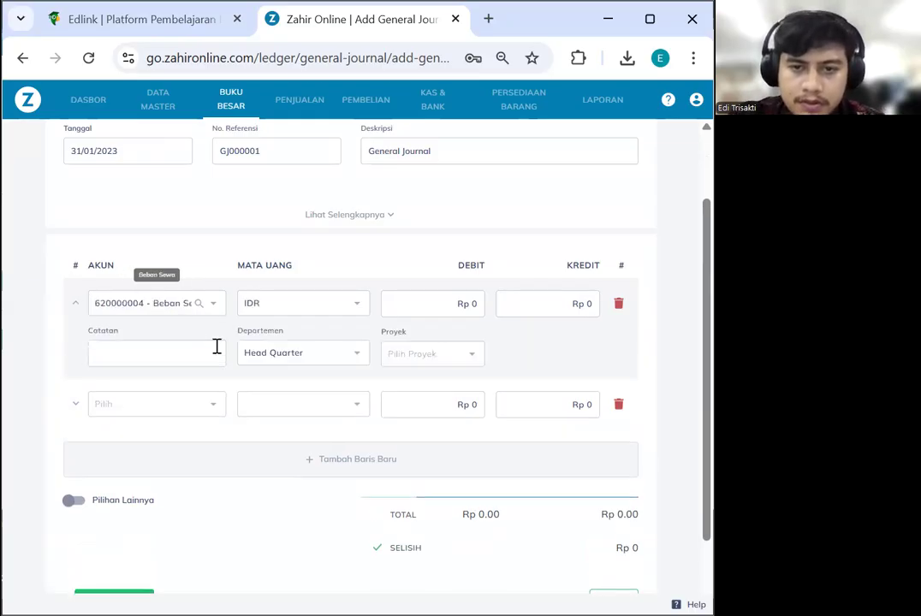
drag(471, 304, 481, 305)
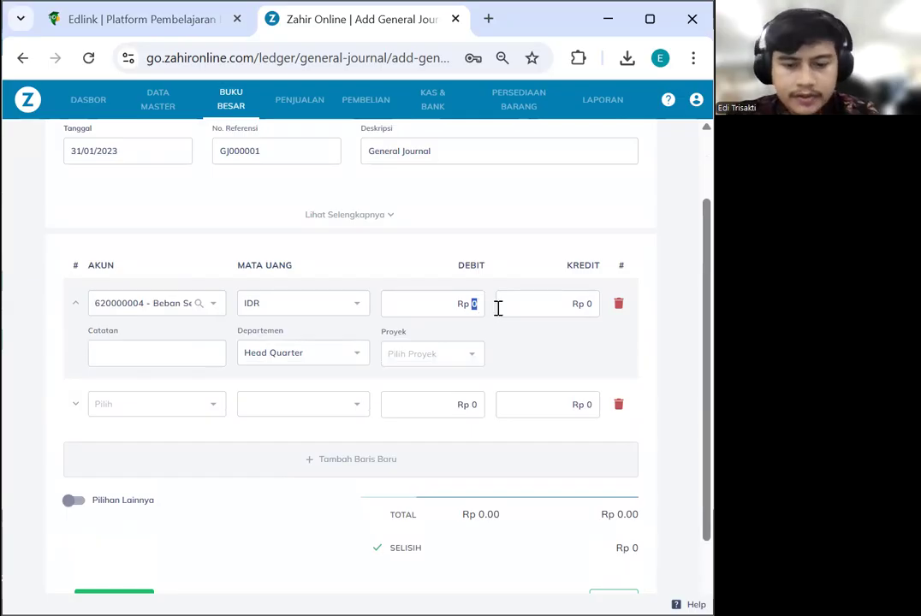
text(2000000)
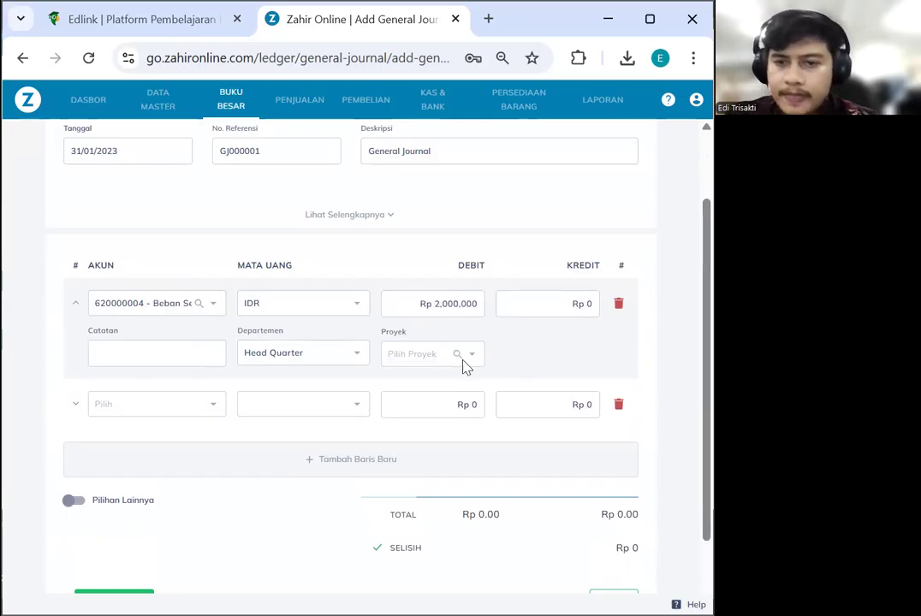
Credit Sewa Dibayar Dimuka for Rp 2,000,000 and save journal GJ000001
click(161, 406)
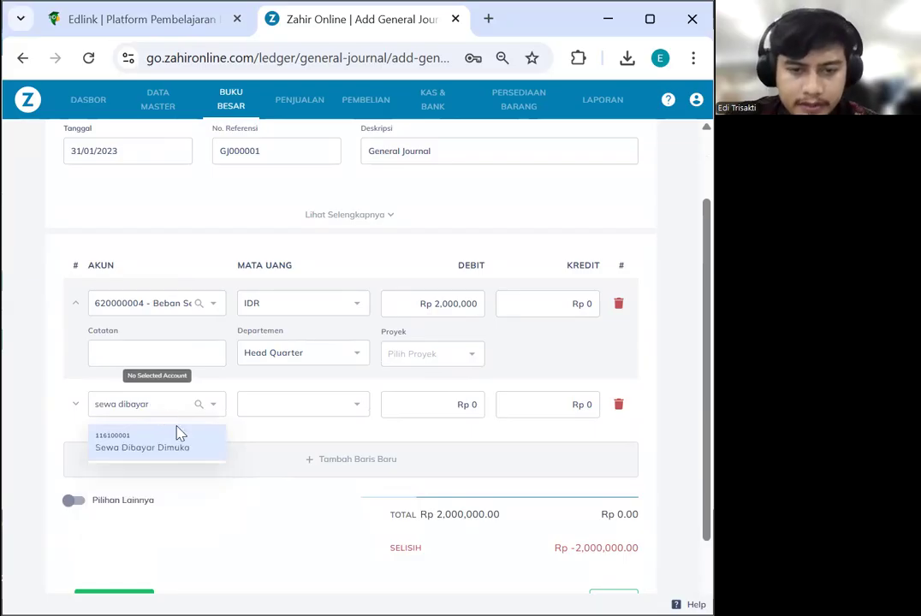
click(186, 443)
click(474, 405)
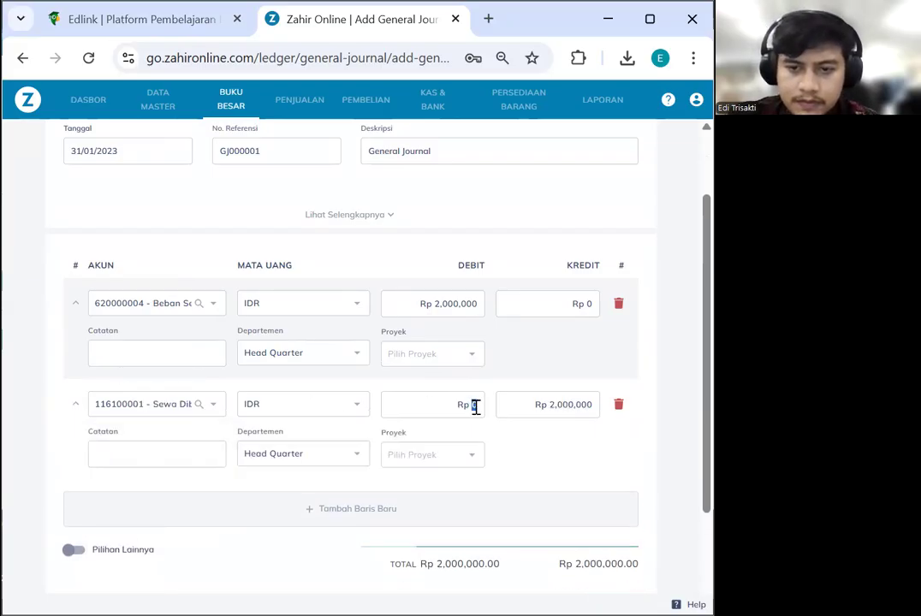
scroll(557, 463, down, 3)
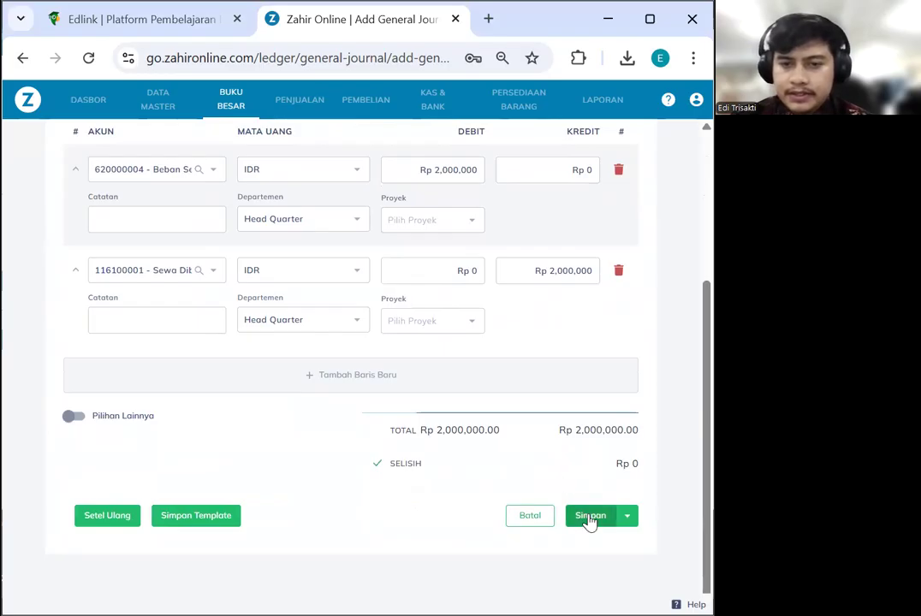
click(589, 519)
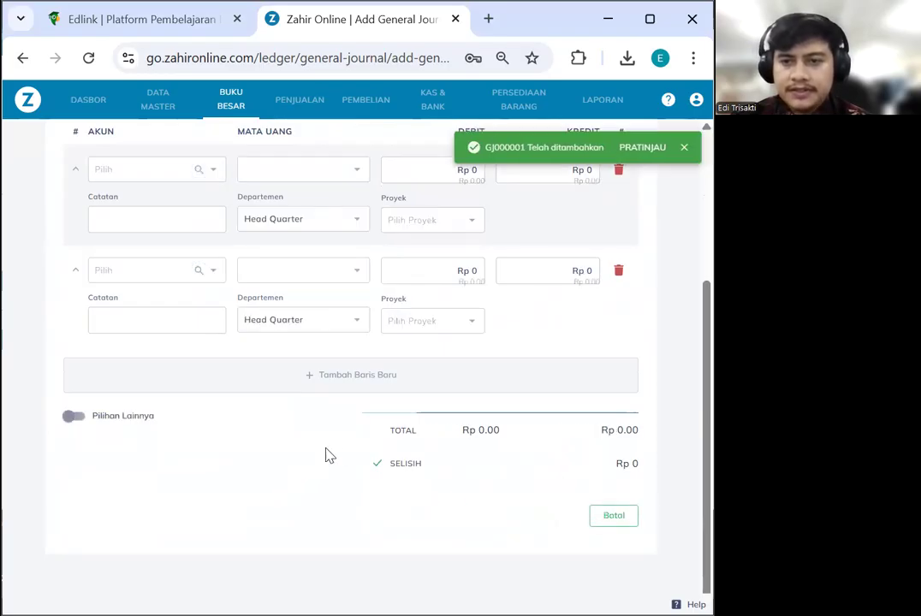
scroll(462, 382, up, 4)
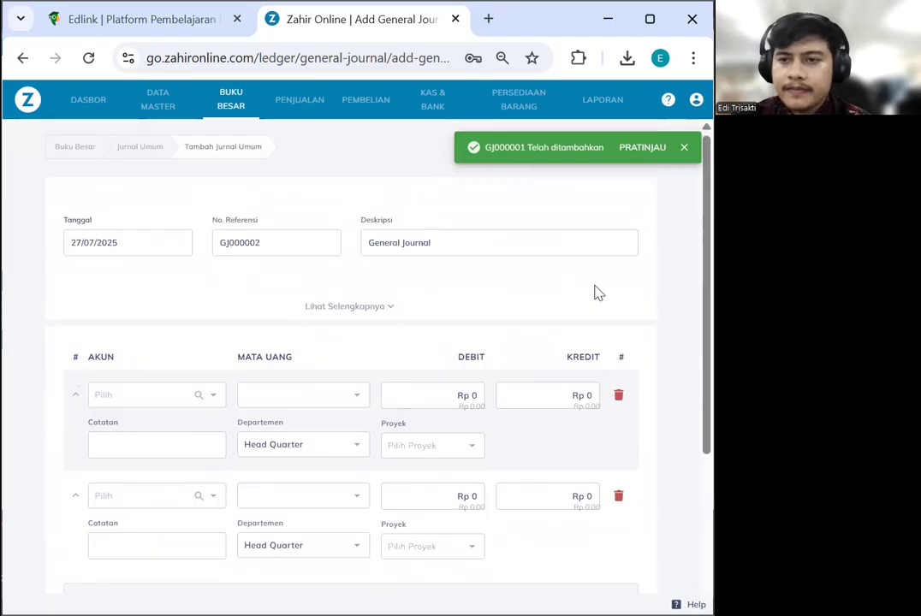
click(685, 149)
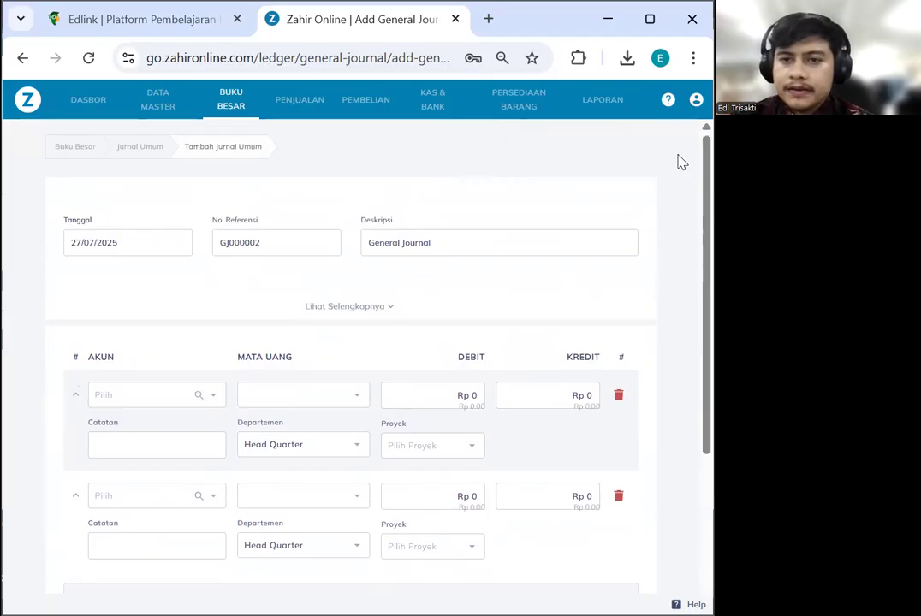
Confirm GJ000001 in the Jurnal Umum list, then open the Laporan Keuangan reports
click(141, 149)
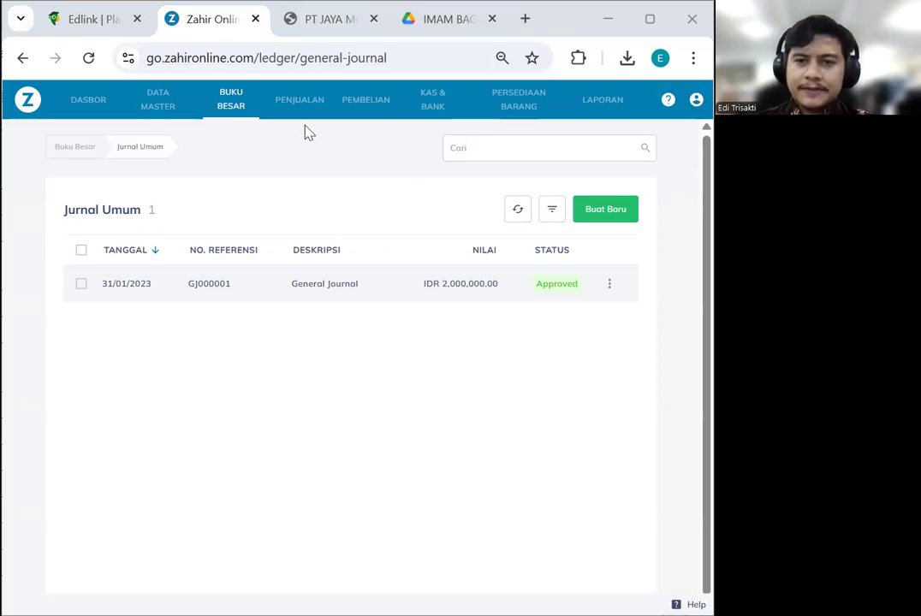
click(591, 101)
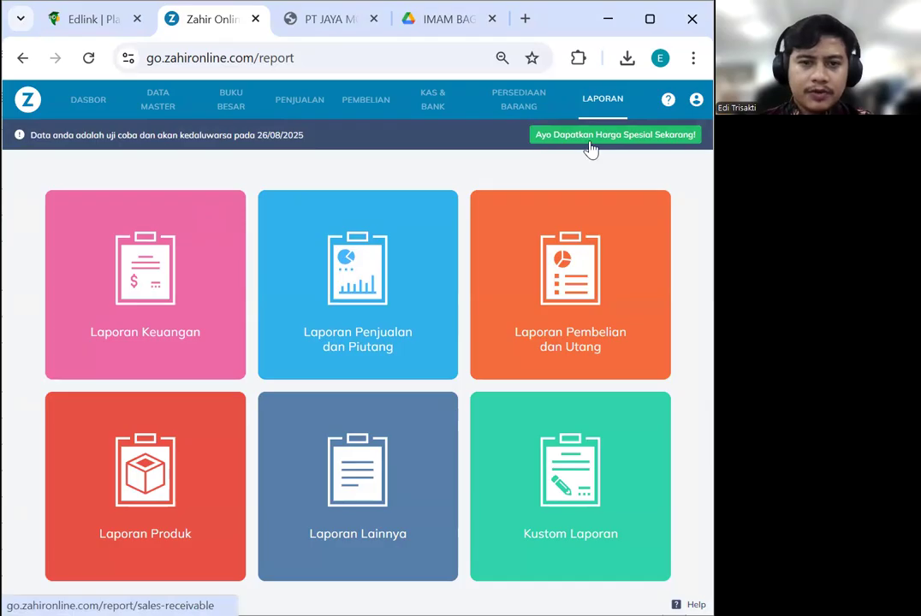
click(164, 302)
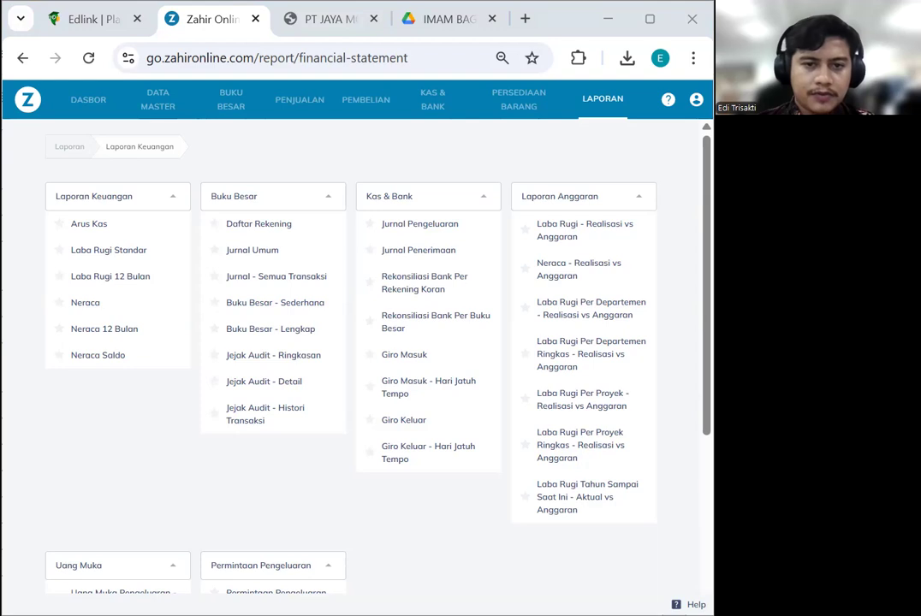
Open Laba Rugi Standar for January 2023 and review it down to the Rp -1,630,000 net result
click(107, 253)
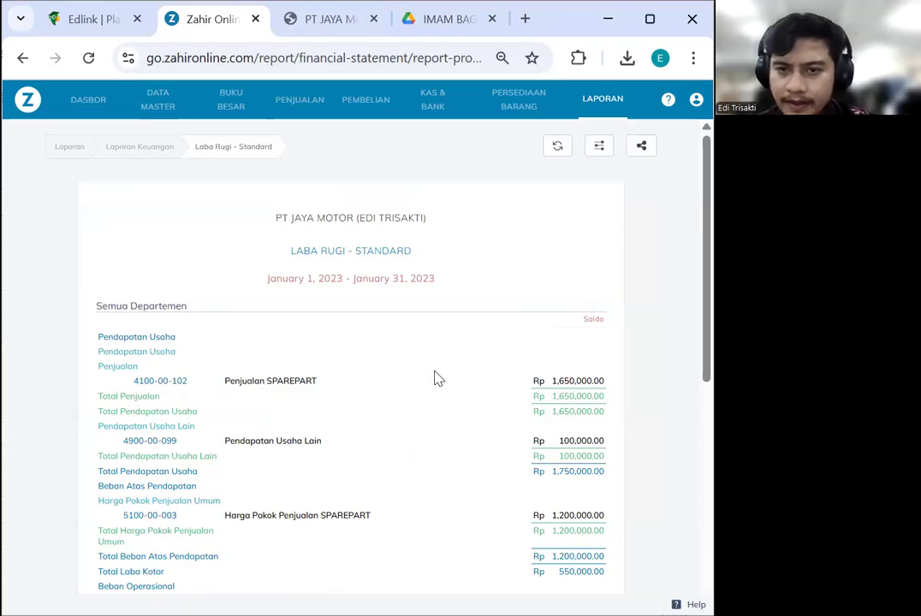
scroll(438, 380, down, 4)
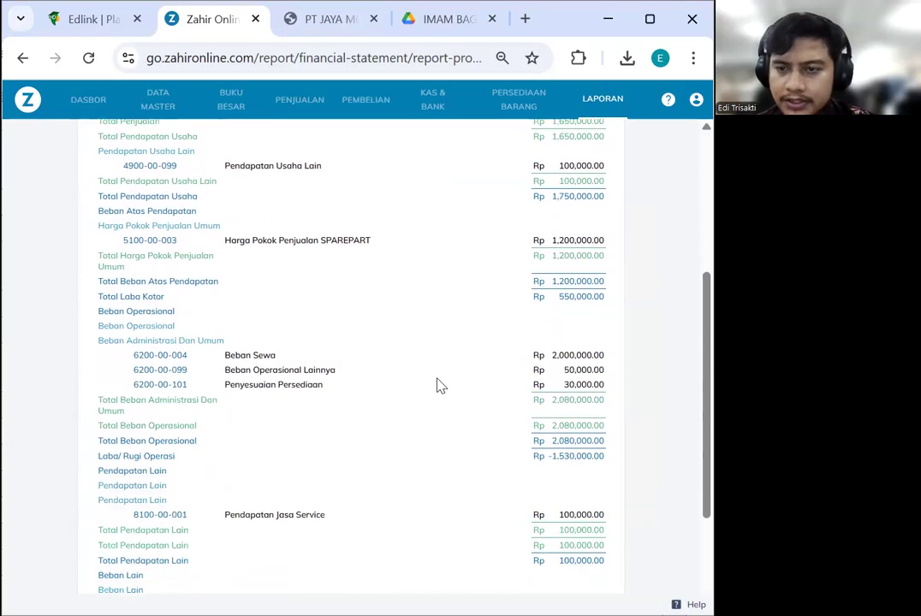
scroll(436, 385, up, 4)
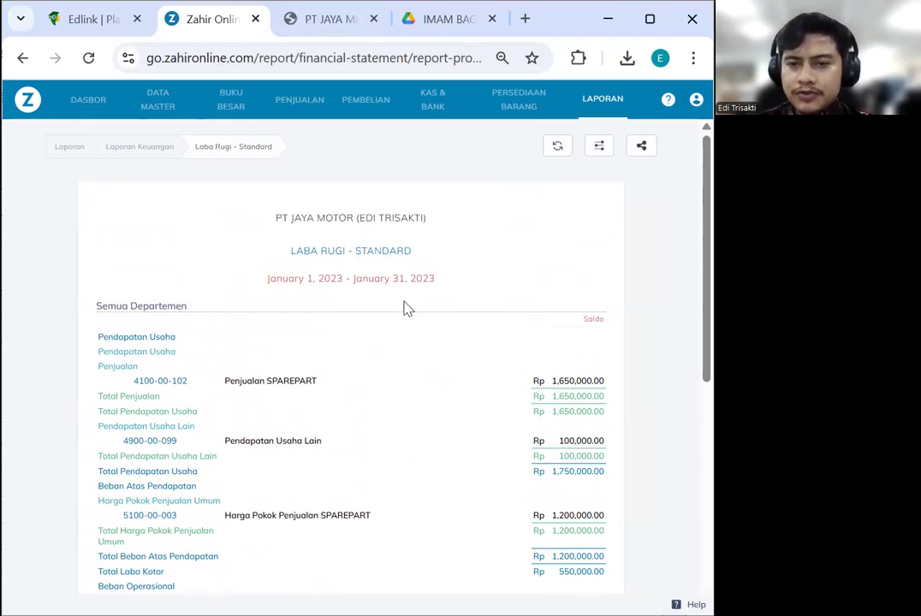
scroll(408, 308, down, 1)
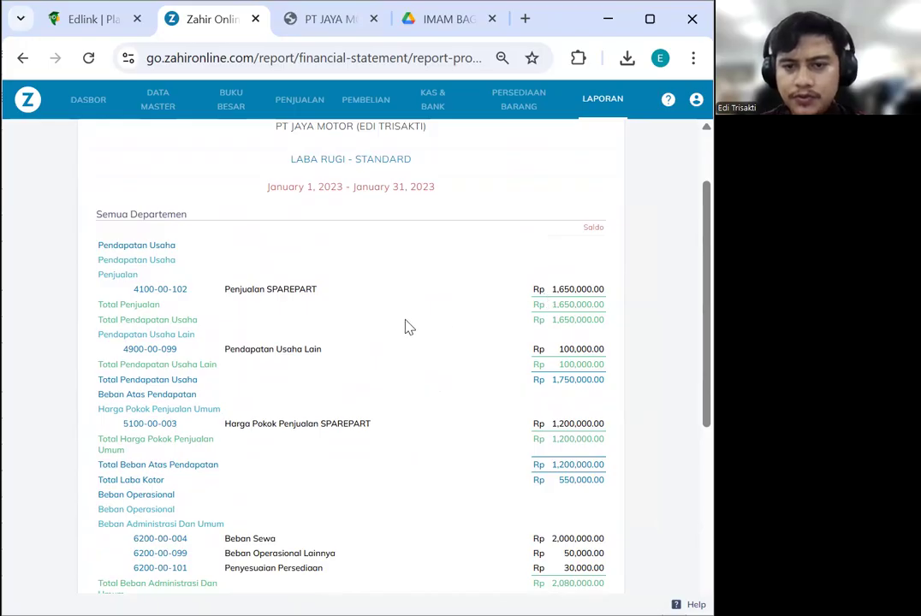
scroll(408, 327, down, 2)
scroll(397, 314, up, 1)
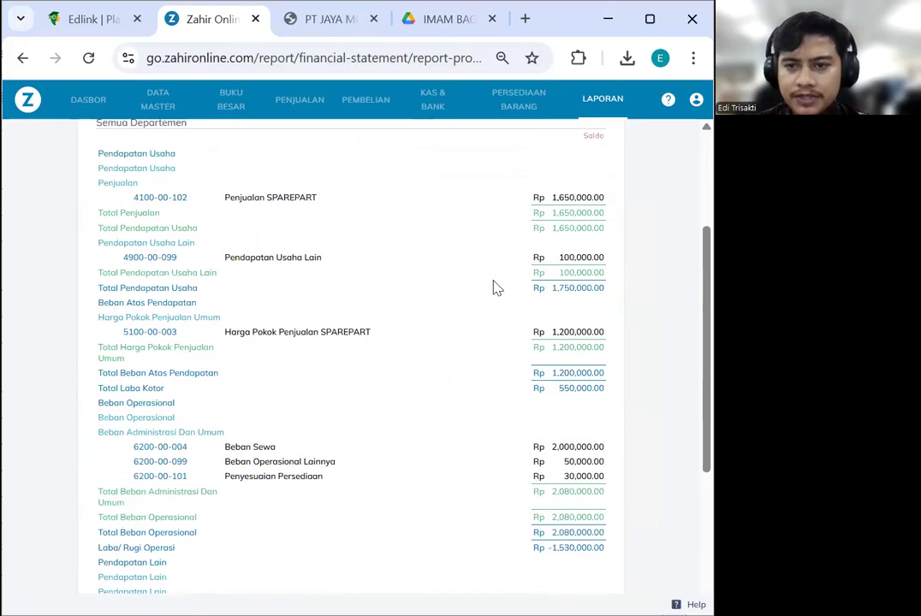
scroll(397, 326, down, 1)
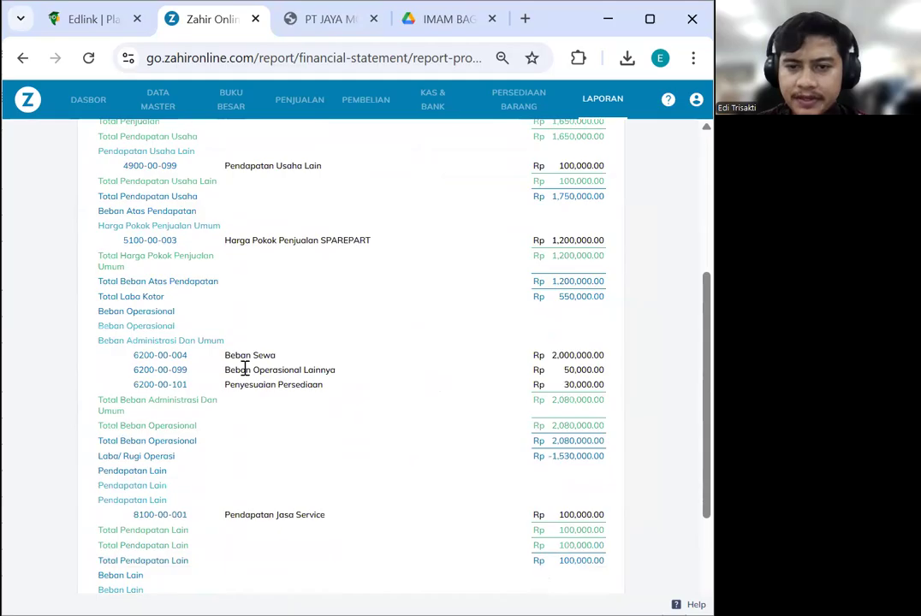
scroll(375, 370, down, 1)
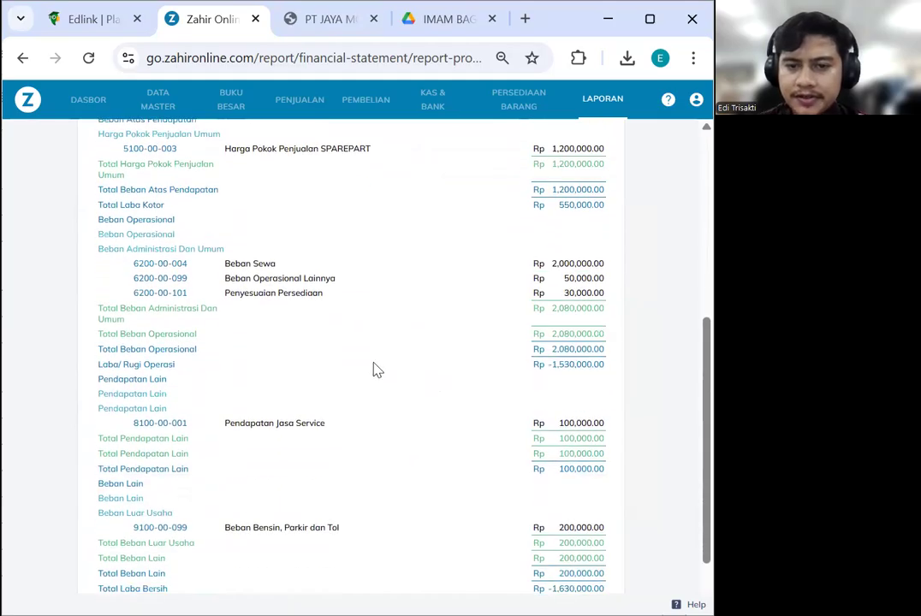
scroll(326, 428, down, 1)
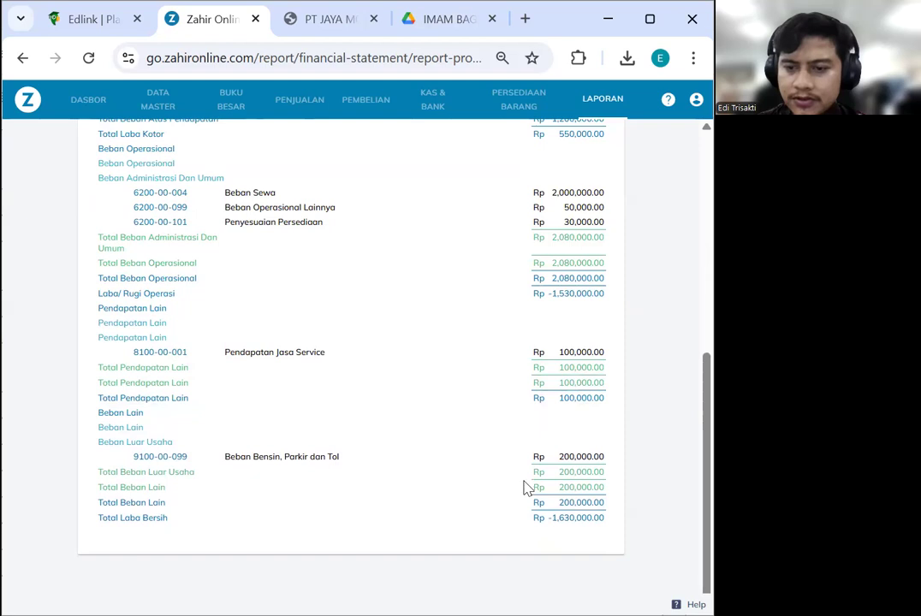
scroll(504, 364, up, 1)
scroll(503, 364, down, 1)
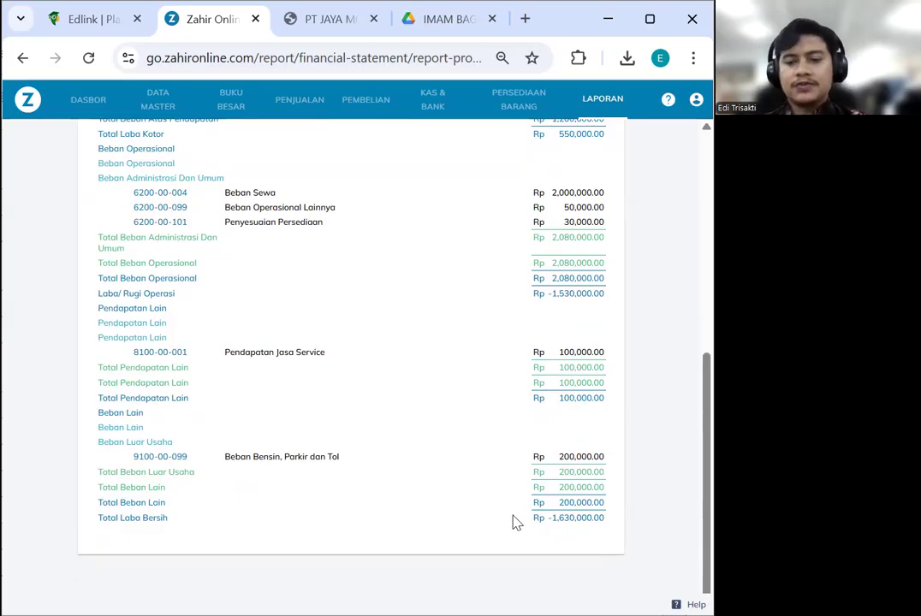
scroll(432, 473, up, 5)
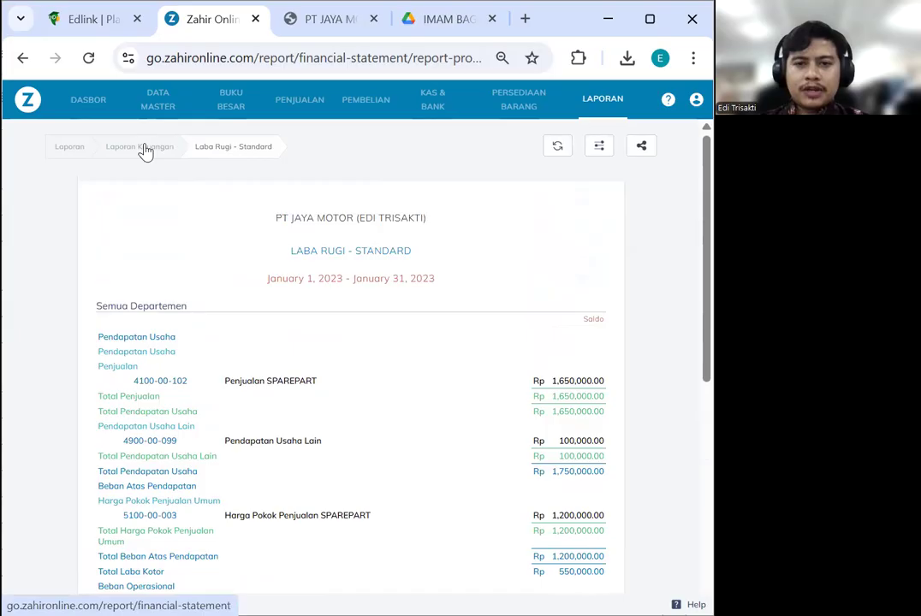
click(145, 151)
click(116, 253)
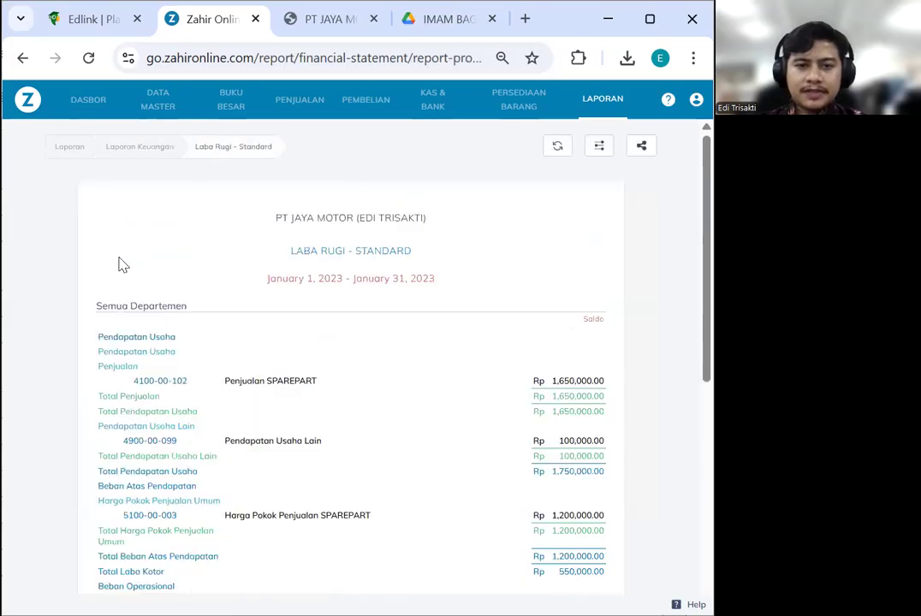
click(132, 158)
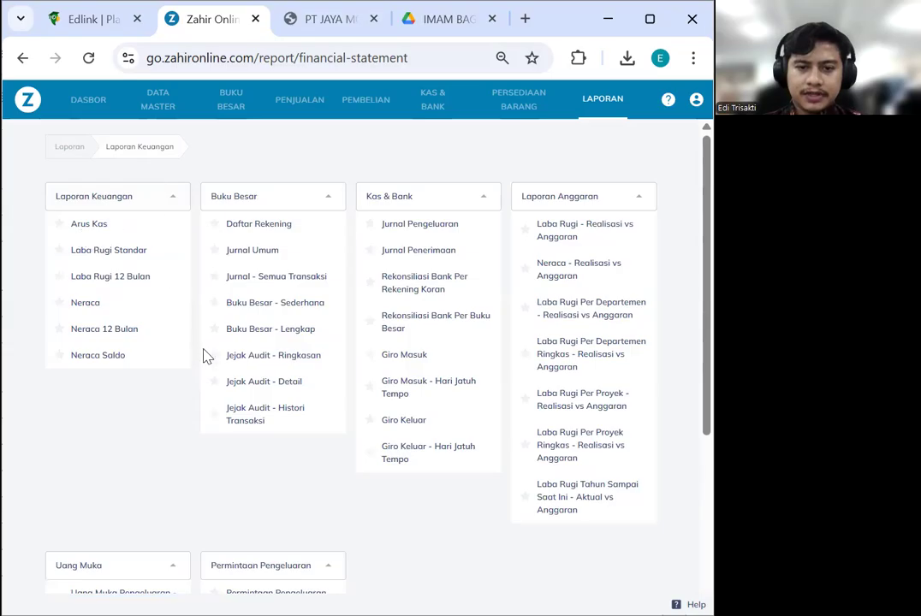
click(70, 146)
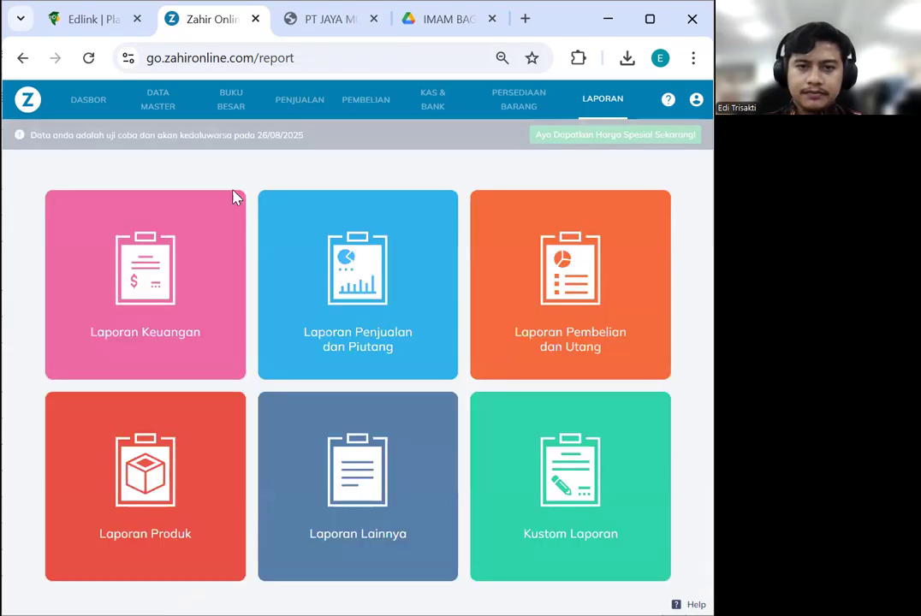
click(214, 276)
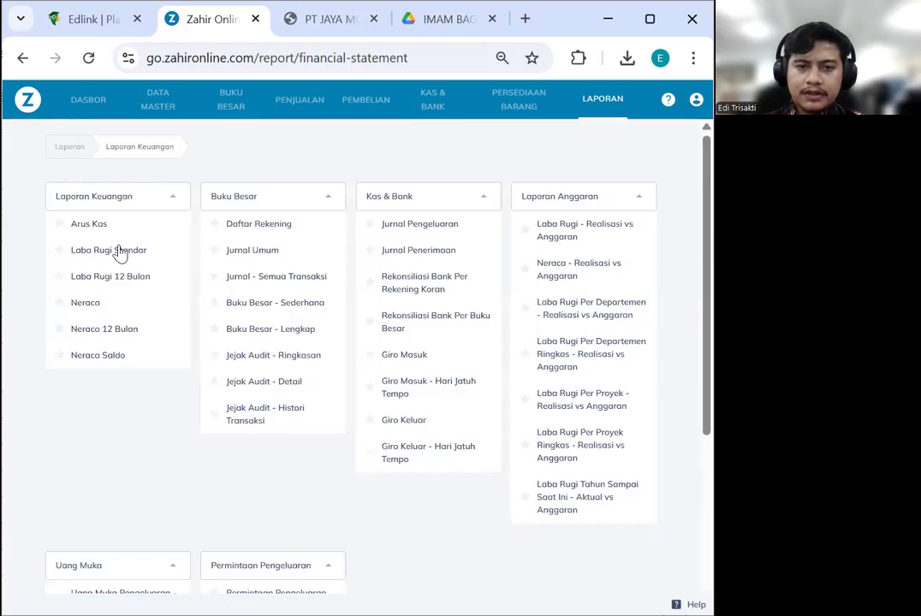
click(120, 254)
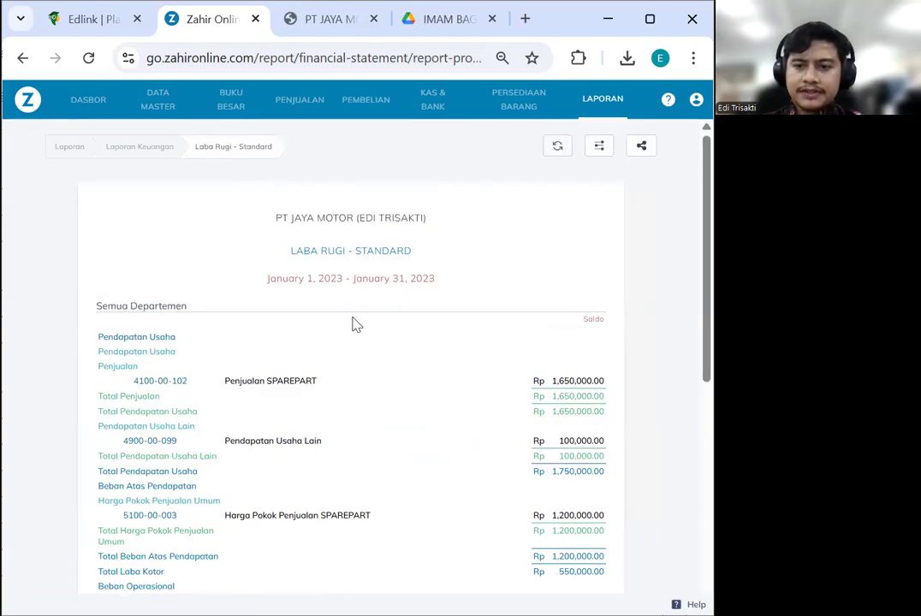
scroll(355, 325, down, 2)
scroll(354, 326, down, 3)
scroll(355, 333, up, 5)
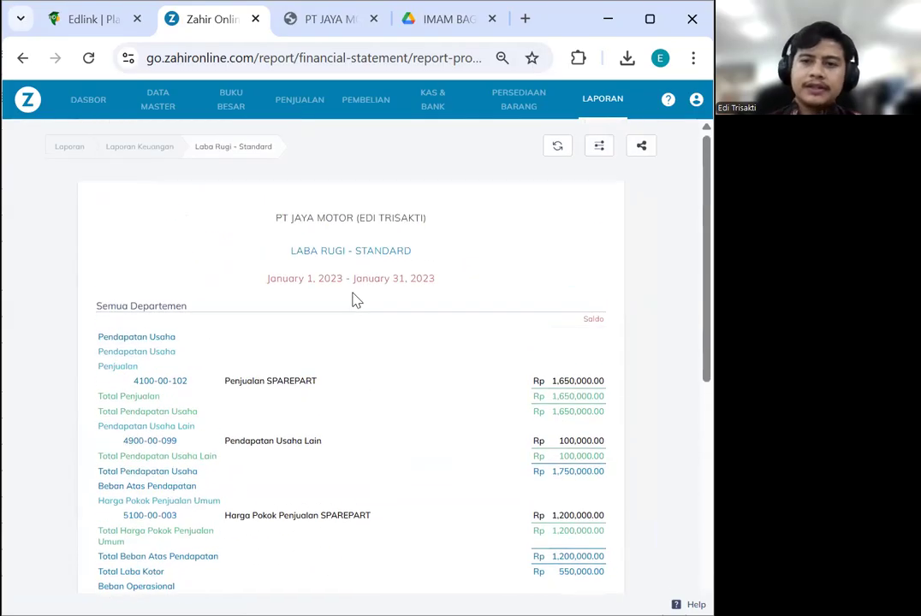